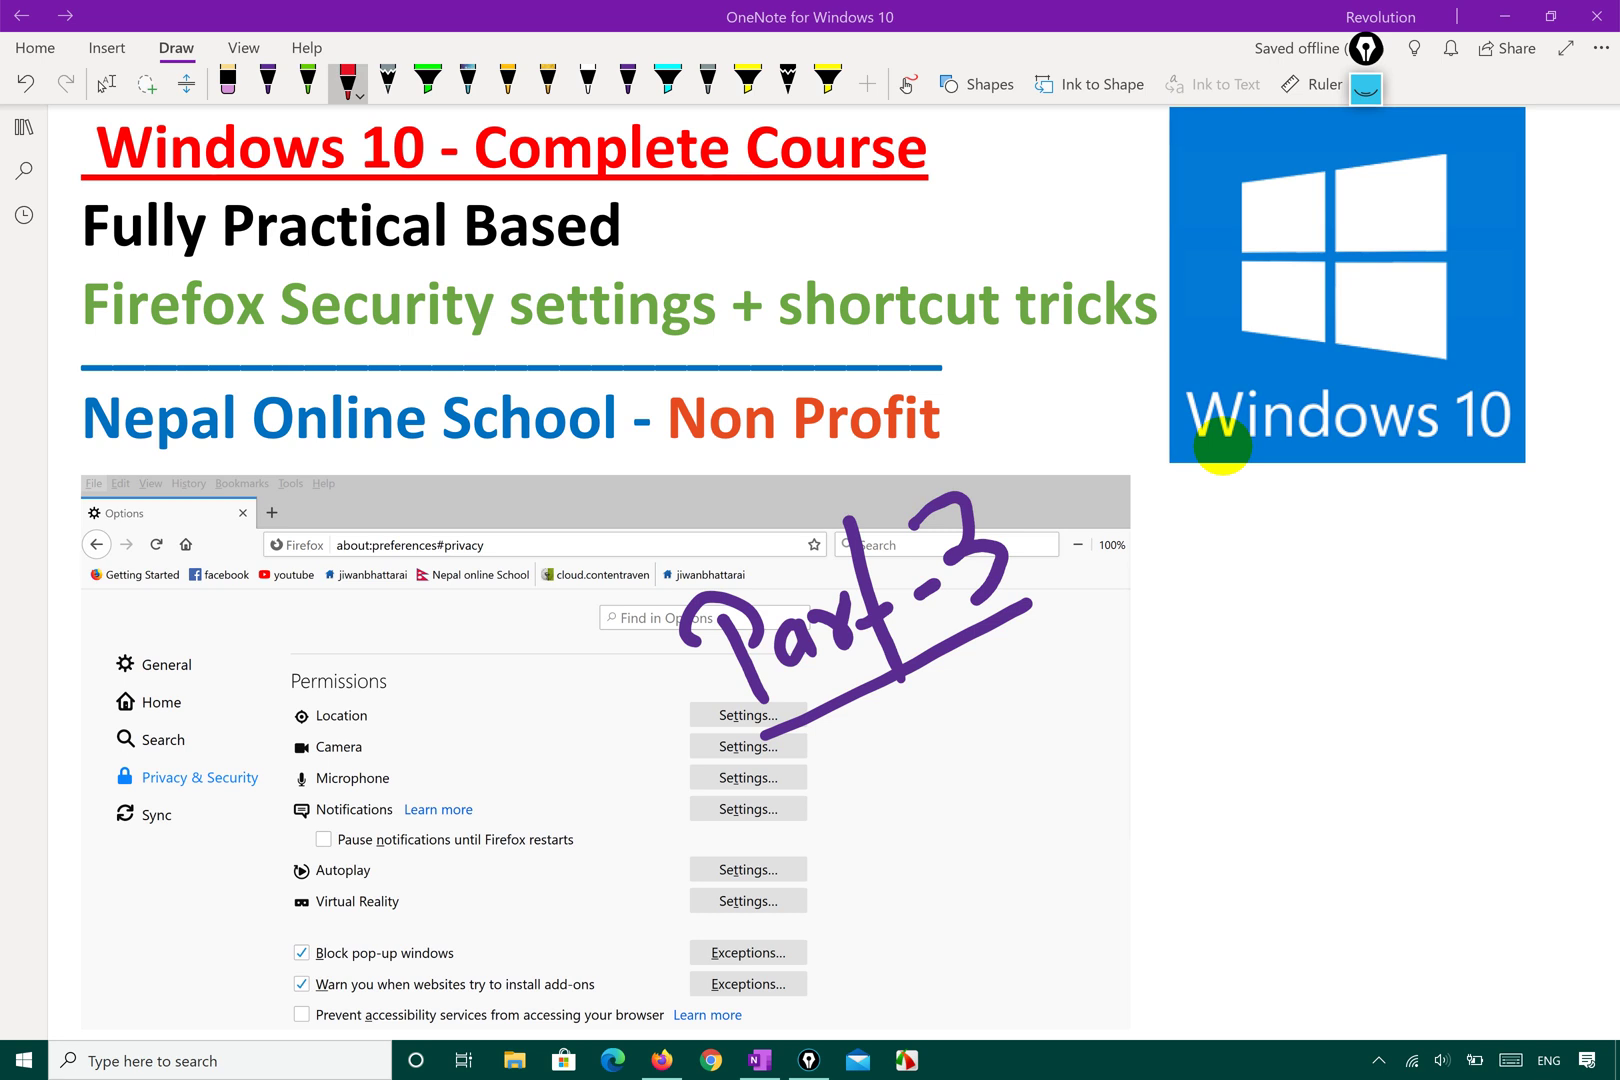
- Circle the Permissions list in the screenshot and draw a tick below "shortcut tricks" in red ink
mouse_move(428, 633)
left_mouse_down()
mouse_move(367, 630)
mouse_move(225, 880)
mouse_move(390, 1025)
mouse_move(655, 828)
mouse_move(512, 614)
mouse_move(437, 632)
left_mouse_up()
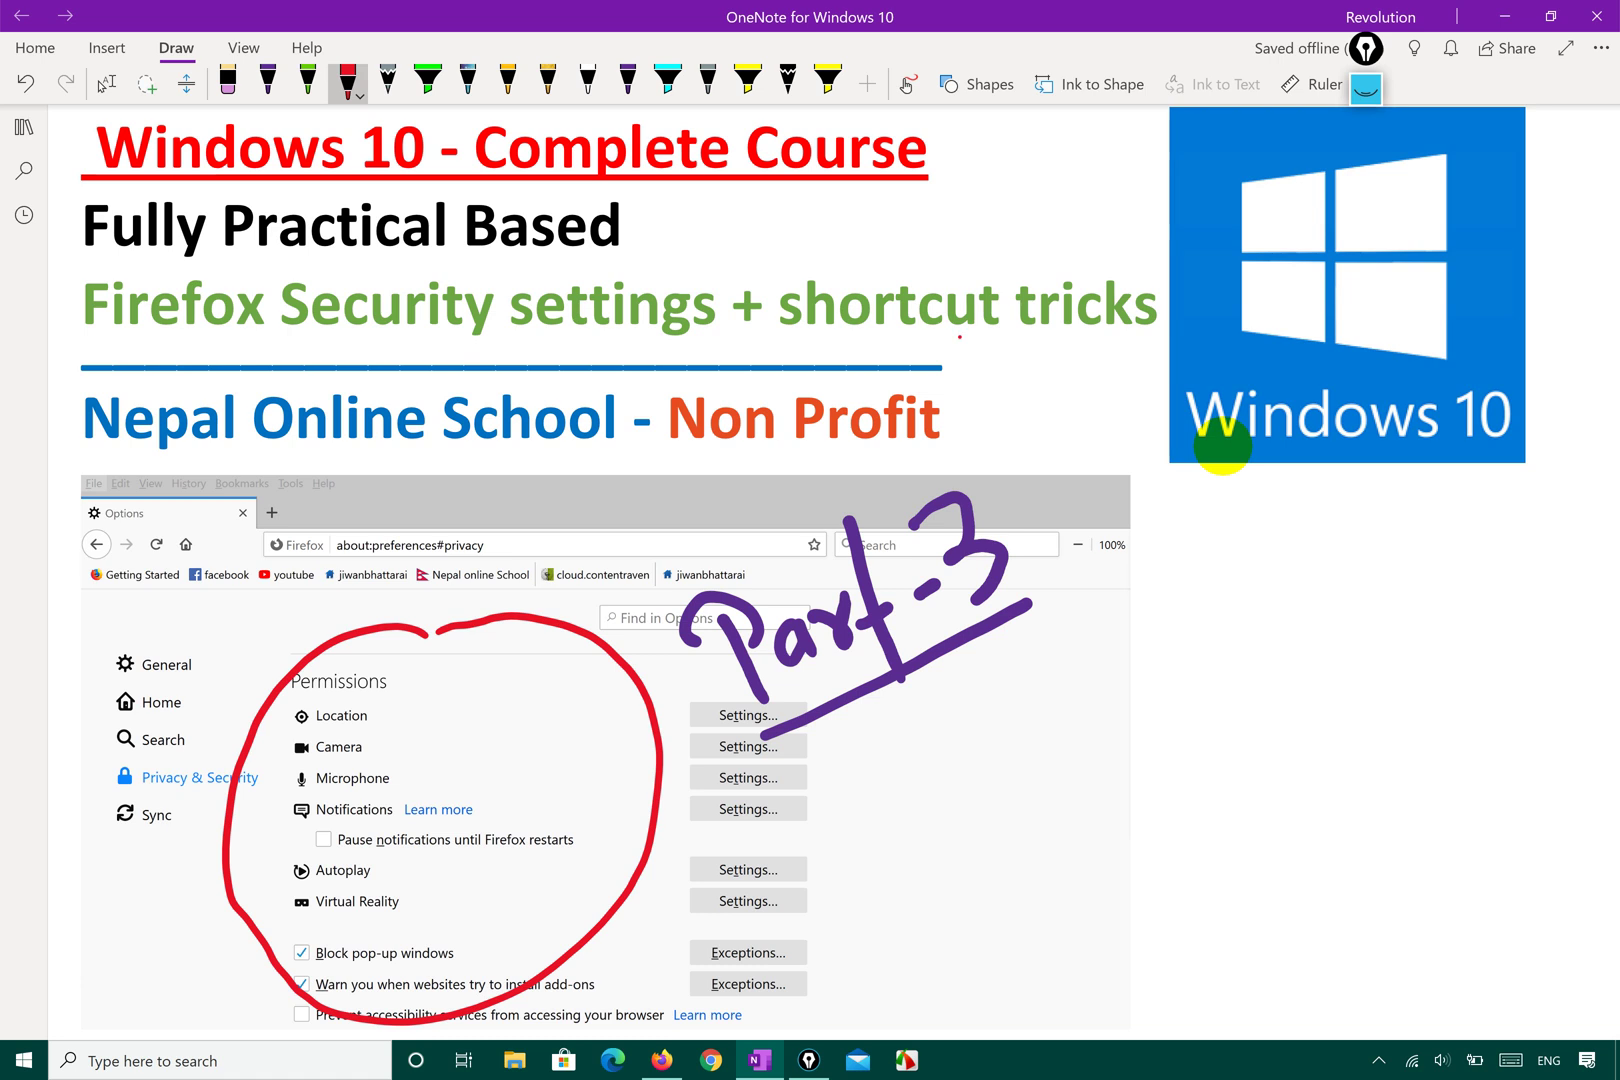
mouse_move(959, 337)
left_mouse_down()
mouse_move(1120, 345)
mouse_move(1192, 314)
left_mouse_up()
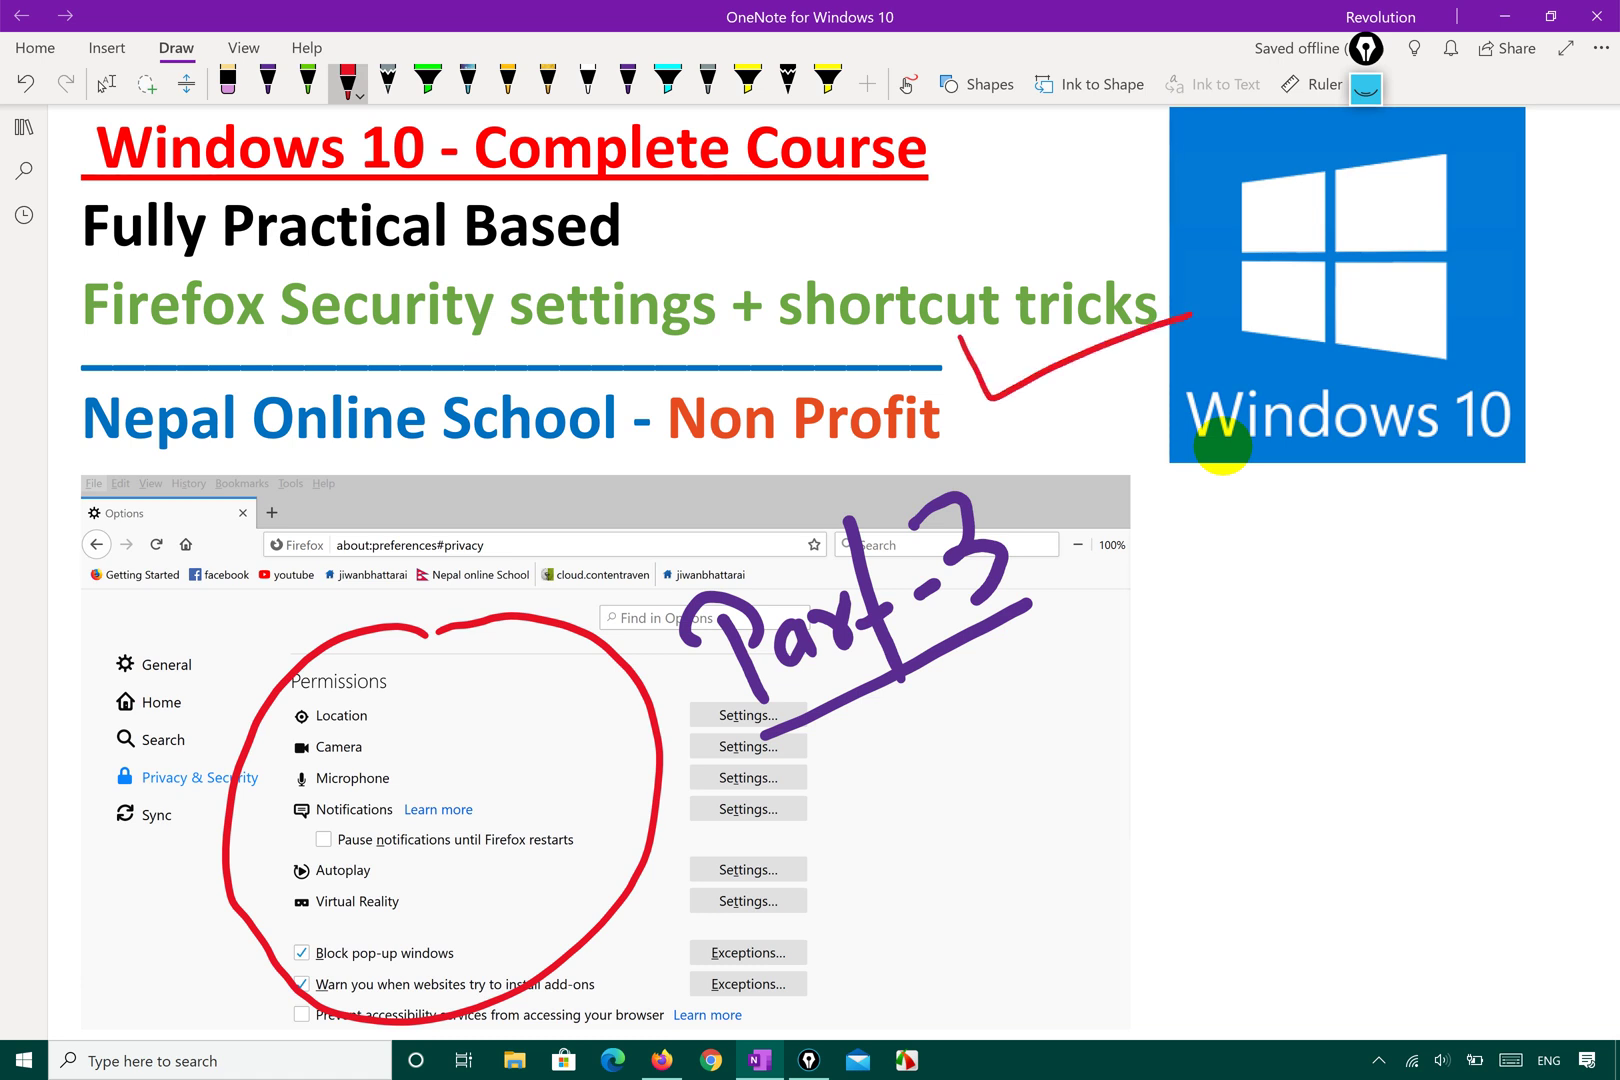
- Handwrite 50% in red ink in the blank area below the Windows 10 logo
mouse_move(1334, 572)
left_mouse_down()
mouse_move(1296, 655)
mouse_move(1386, 608)
mouse_move(1362, 574)
left_mouse_up()
left_click_drag(1458, 512, 1456, 614)
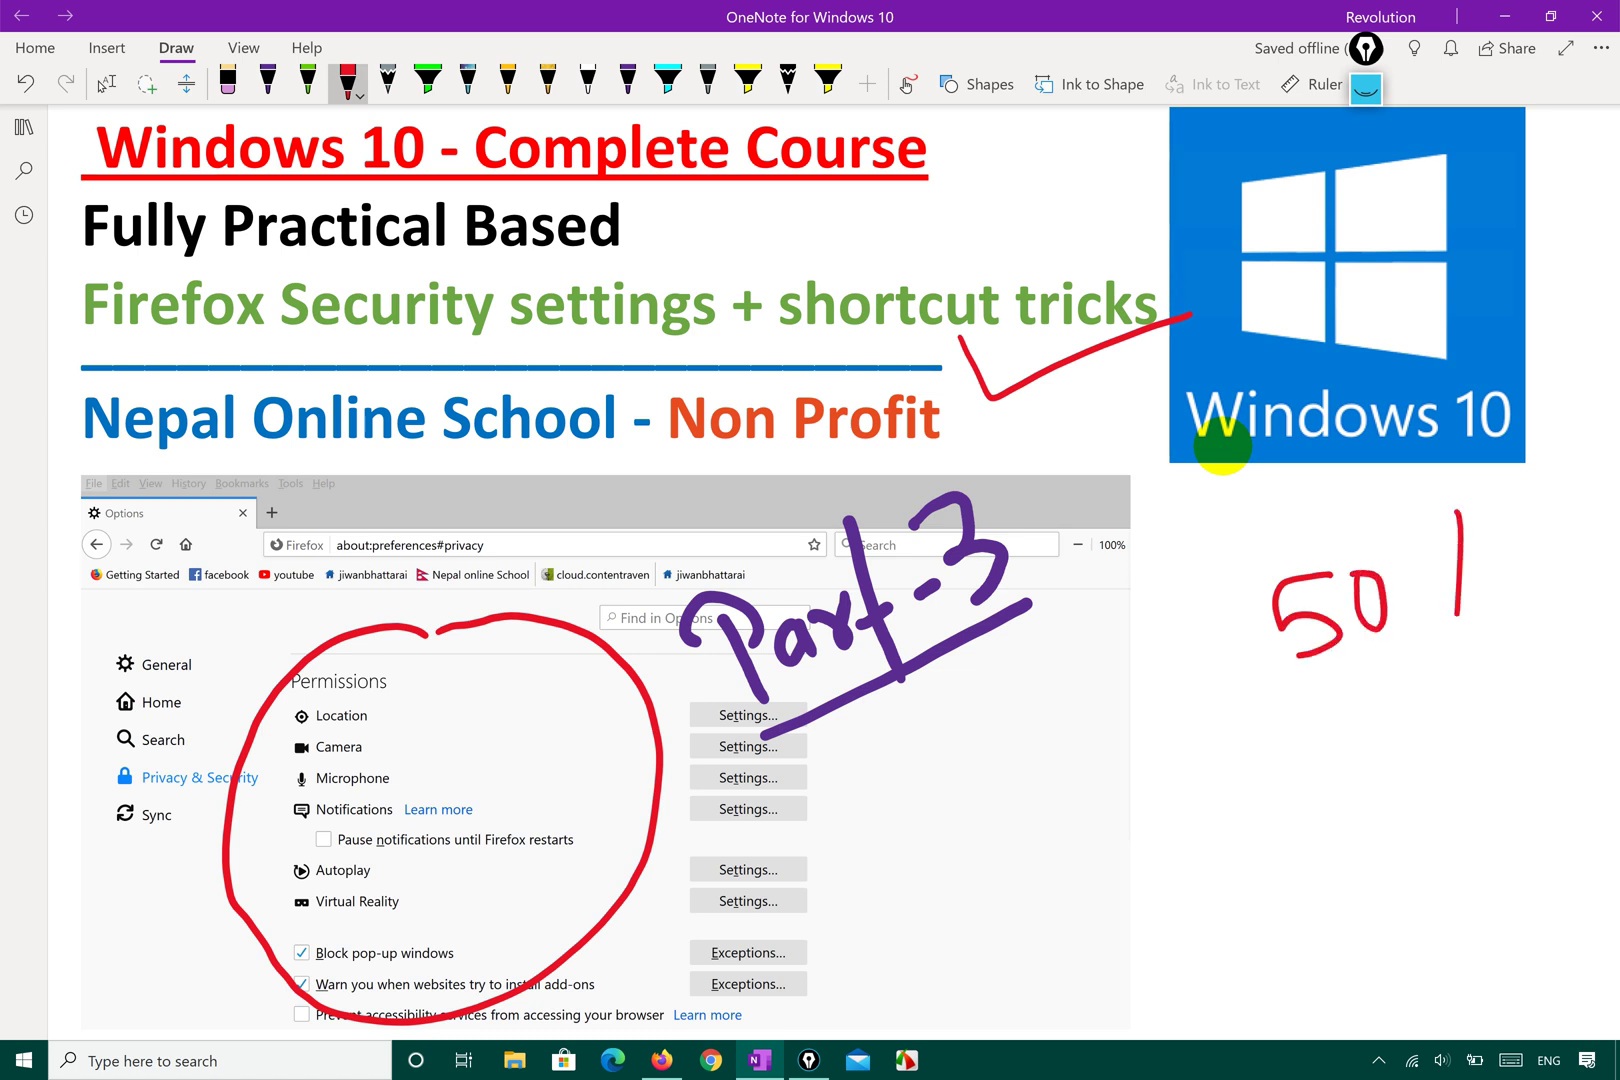
left_click(1425, 577)
left_click(1486, 570)
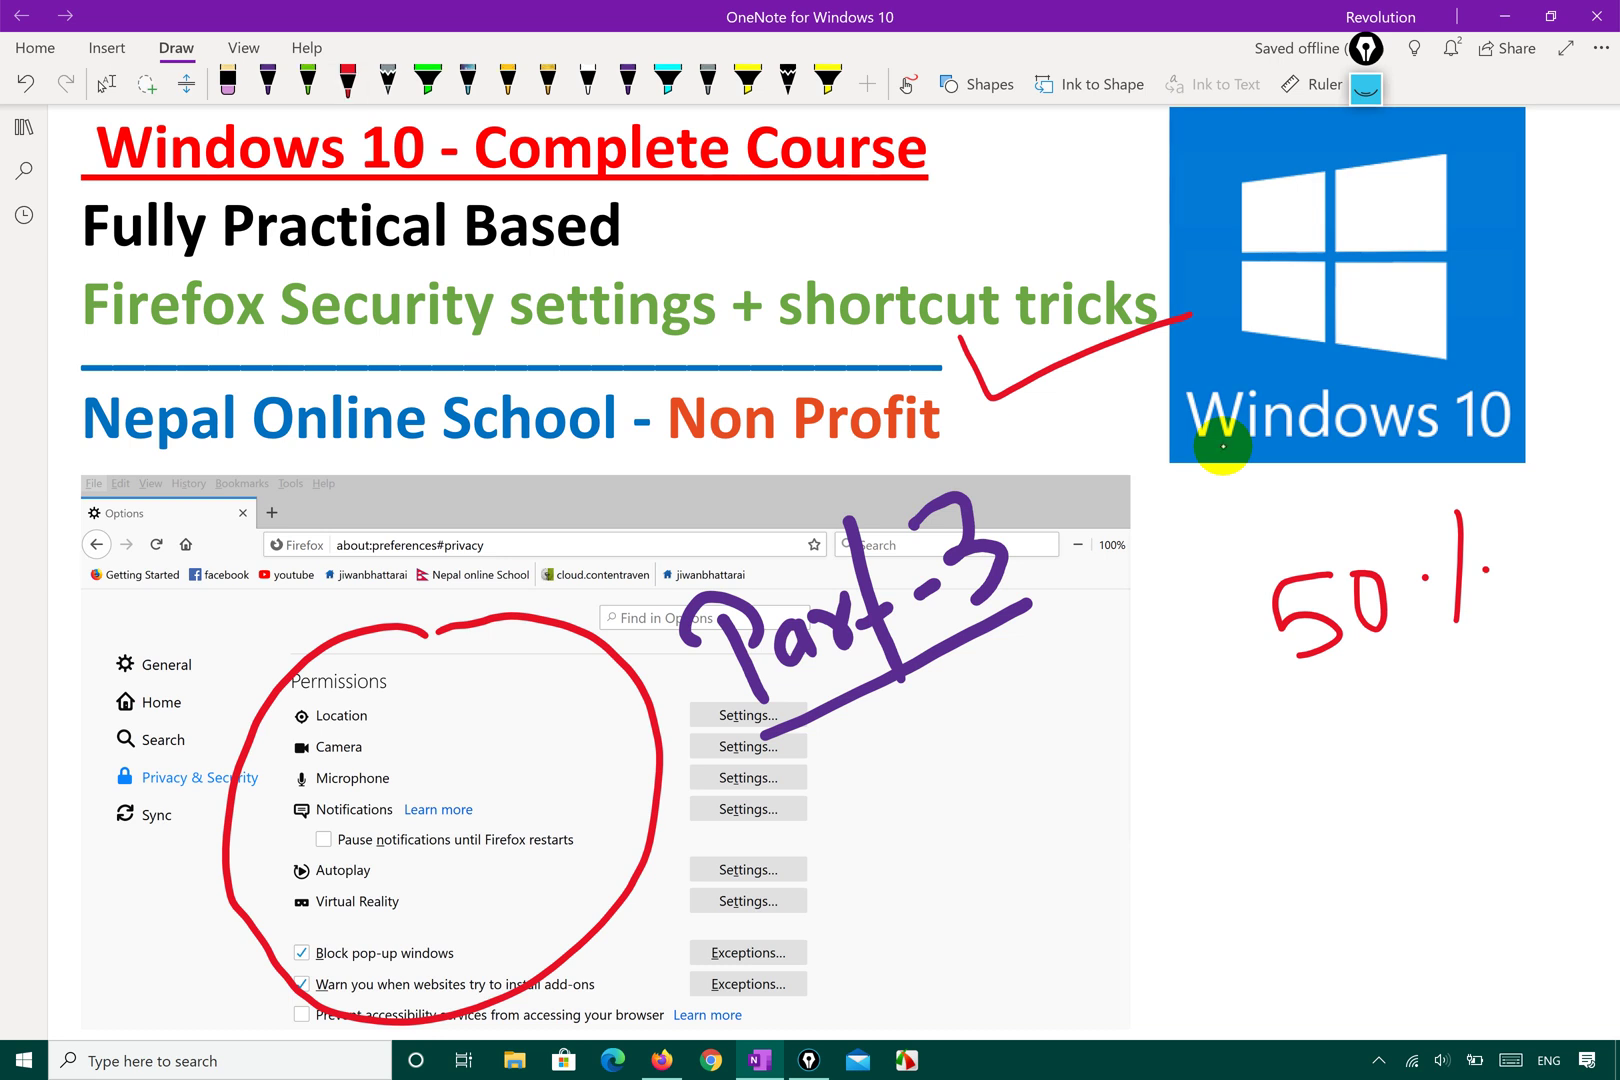
- Erase the handwritten 50% and remove the red circle around the Permissions list
left_click_drag(1462, 565, 1305, 615)
left_click(1486, 570)
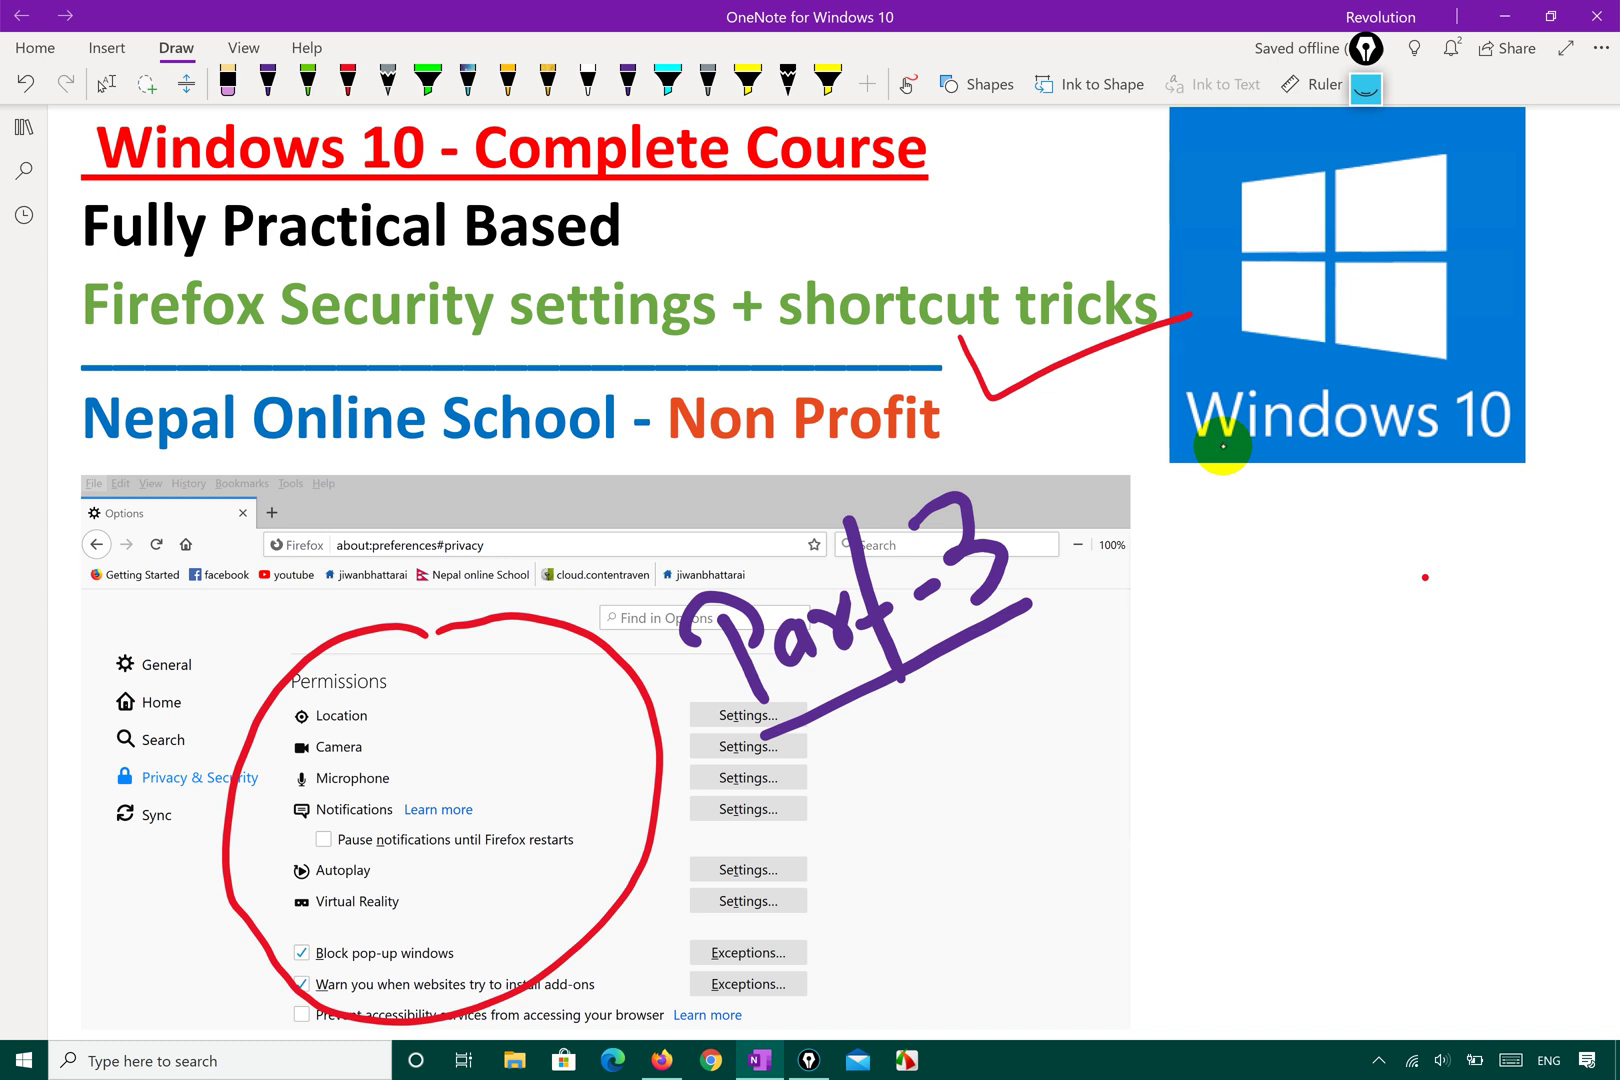
key("ctrl+z")
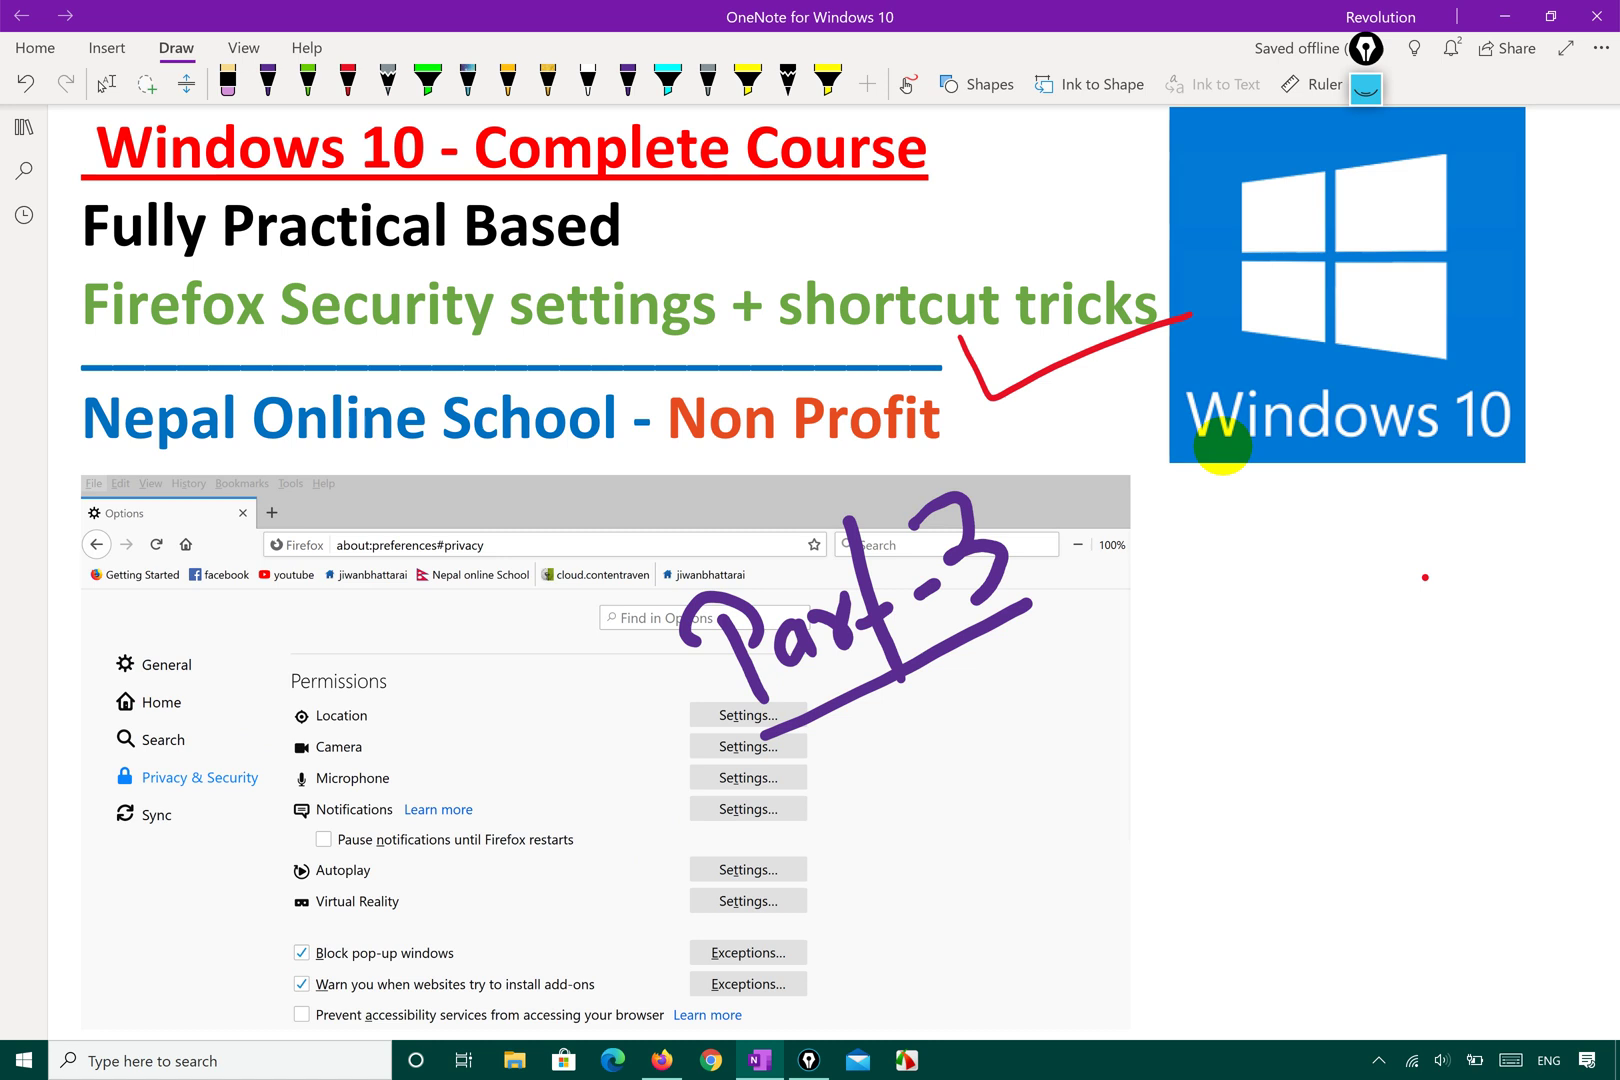
- Switch to Firefox from the desktop, open a new tab and close the existing Options tab
key("super+d")
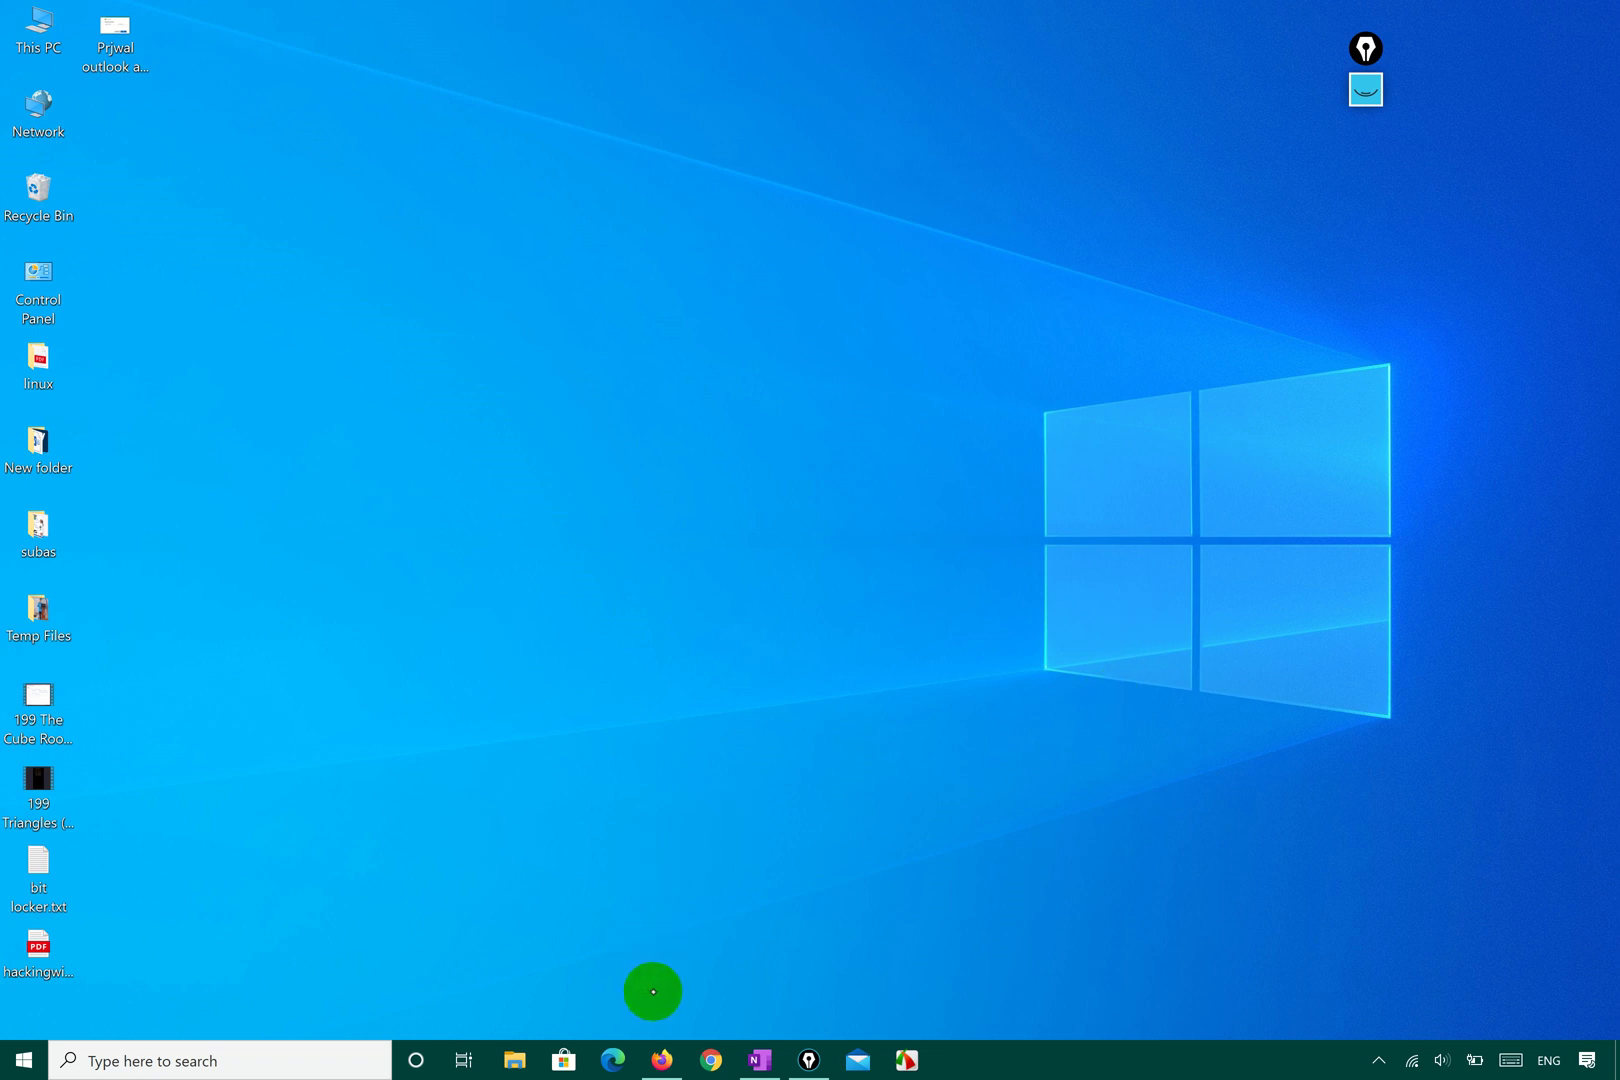
left_click(660, 1060)
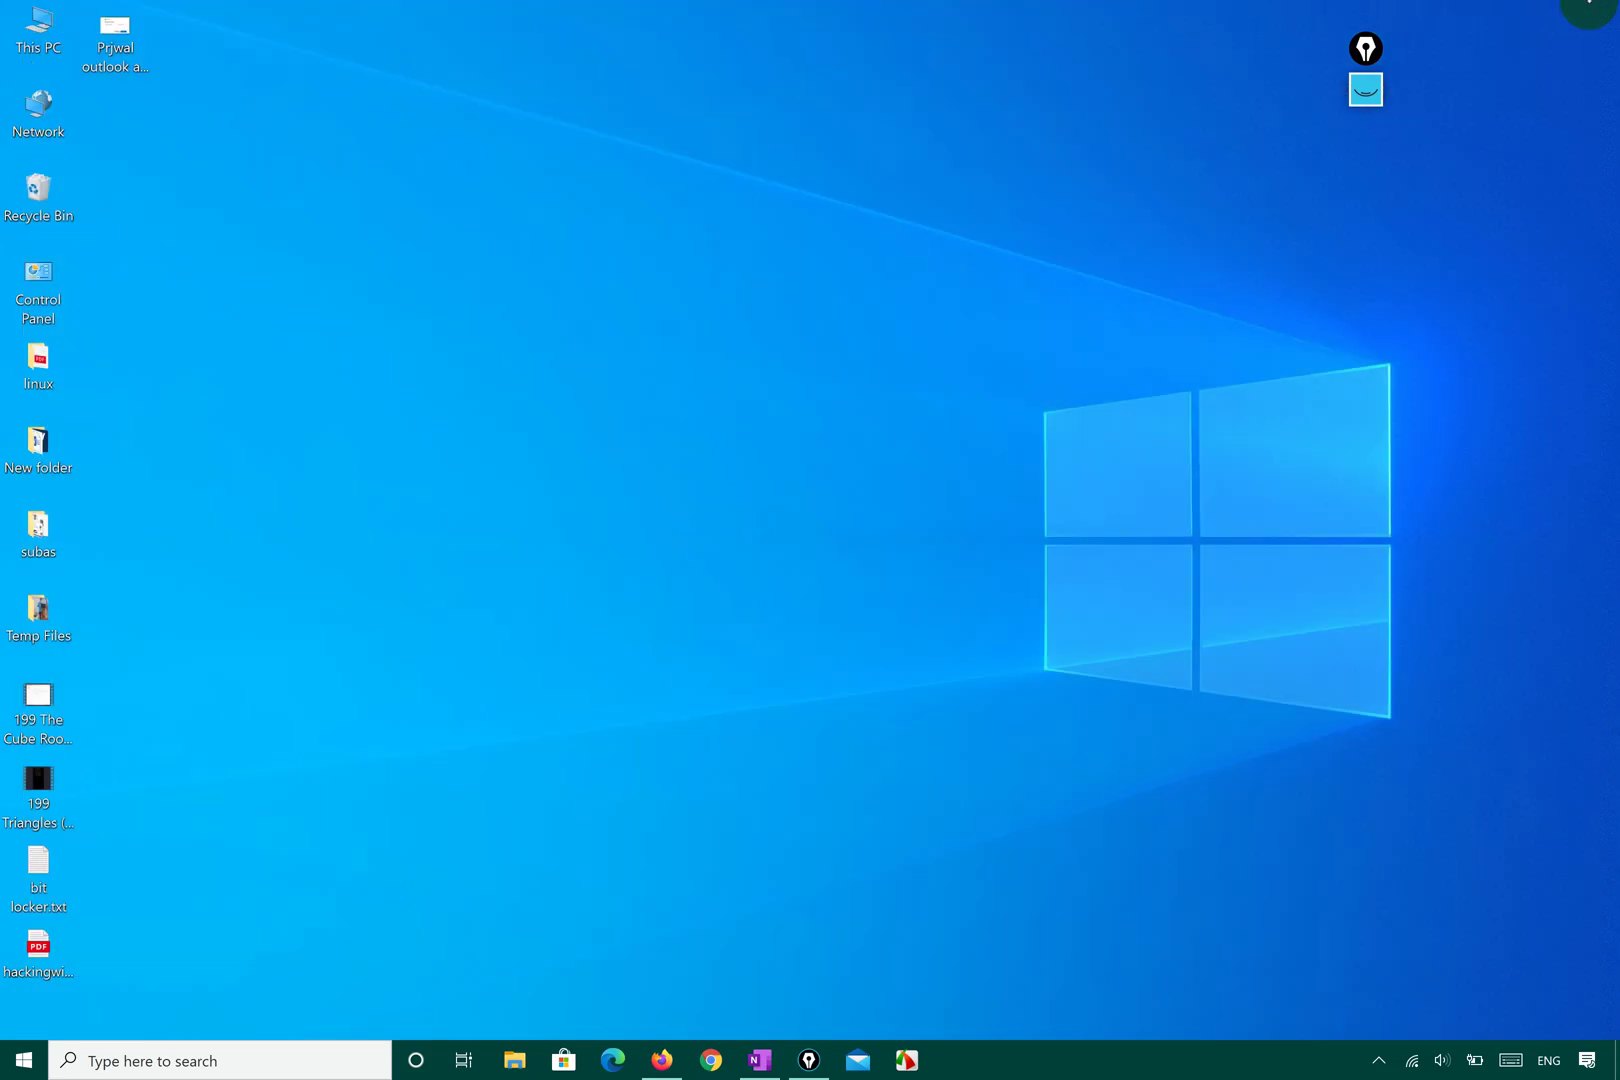
left_click(661, 1060)
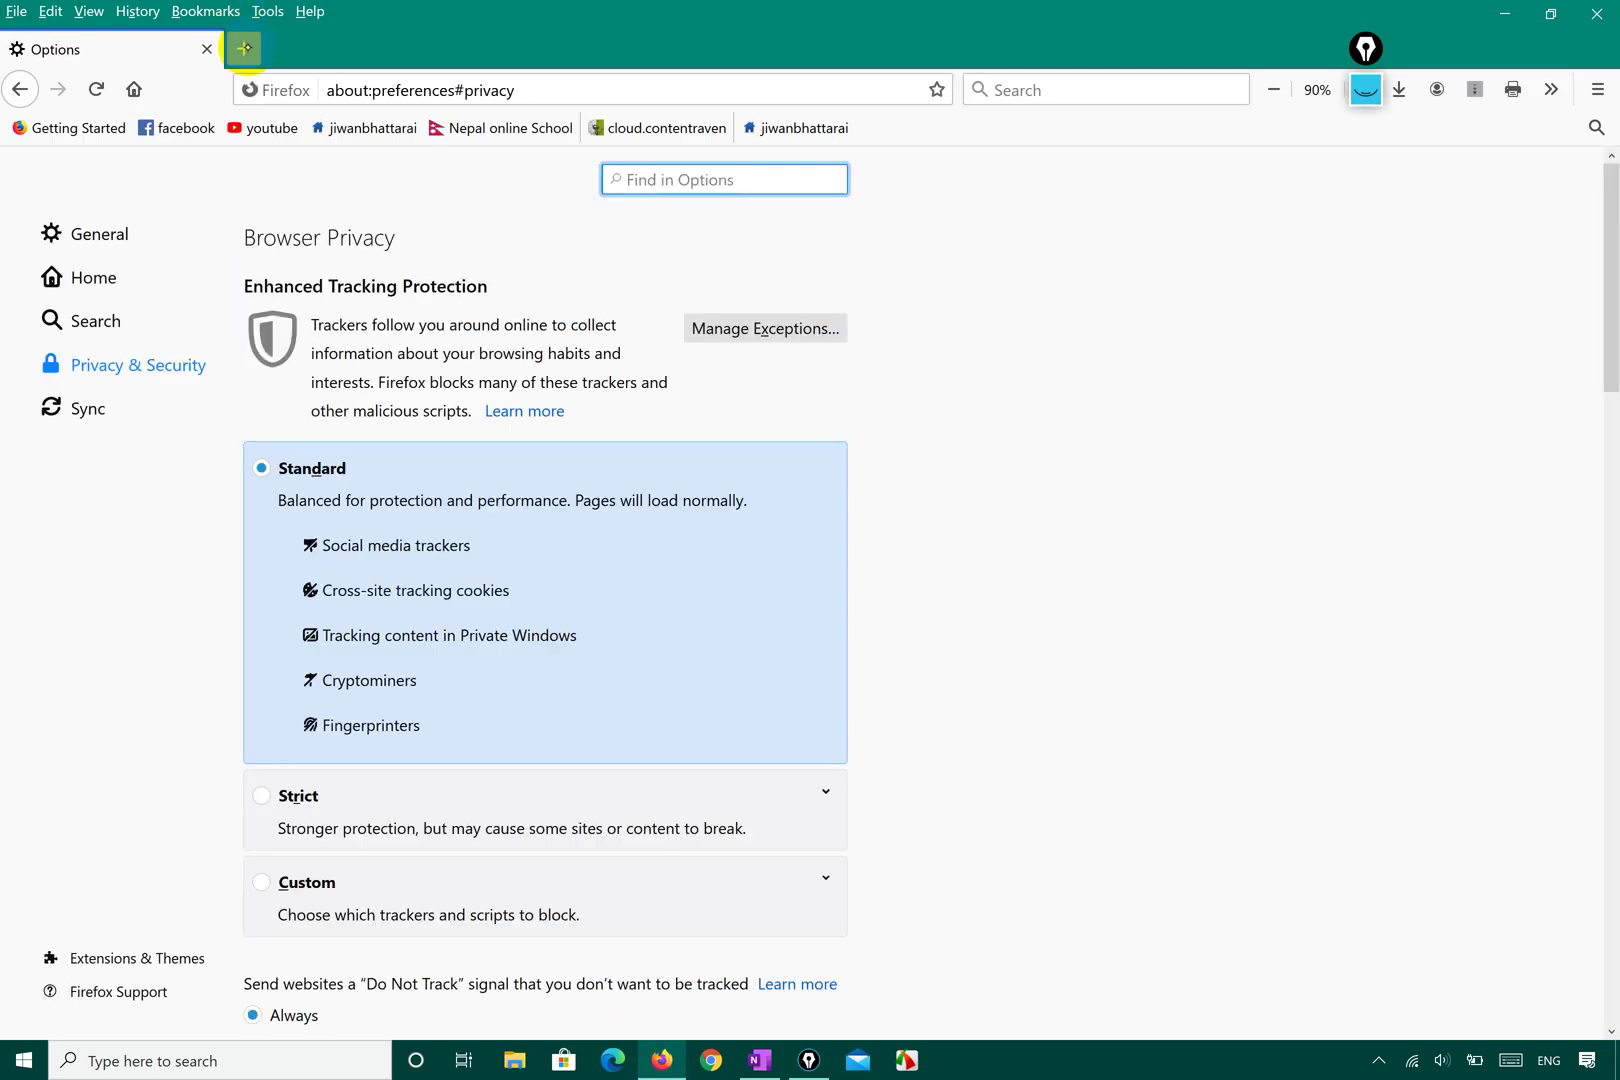
left_click(231, 49)
left_click(206, 49)
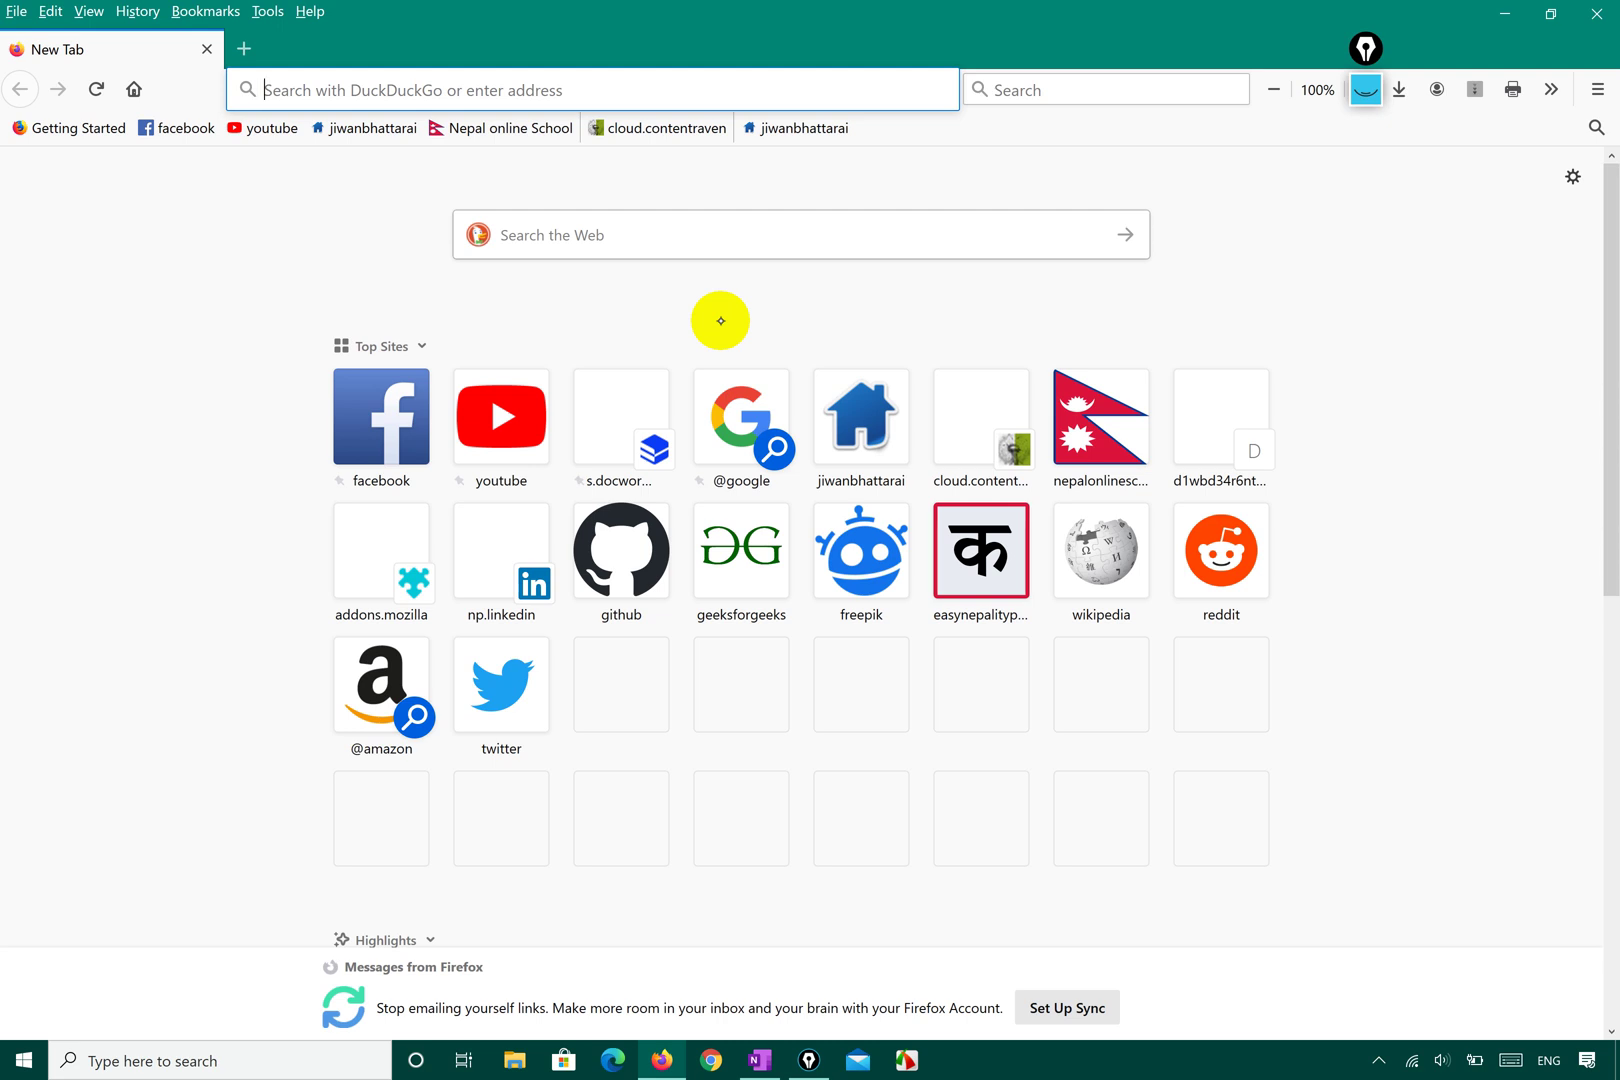
- Expand the screen annotation tools and circle the New Tab page's customize gear in green ink
left_click(1366, 89)
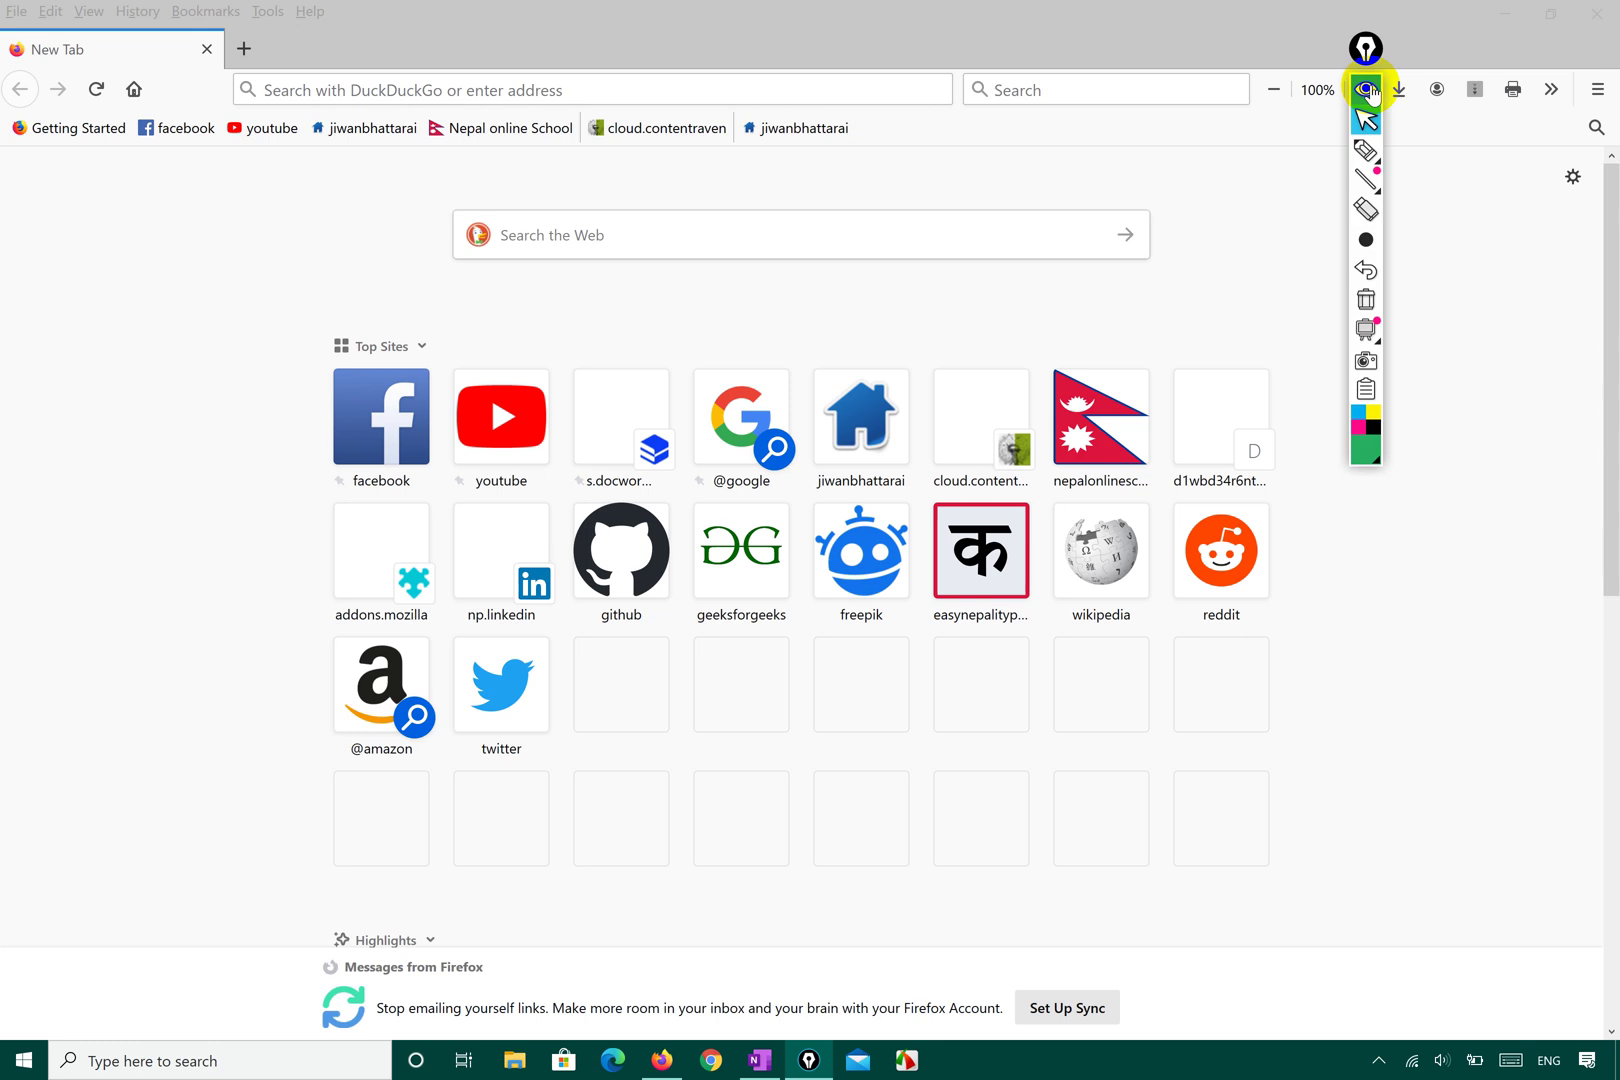
left_click(1363, 160)
mouse_move(1537, 206)
left_mouse_down()
mouse_move(1612, 200)
mouse_move(1565, 140)
mouse_move(1530, 200)
left_mouse_up()
left_click(1366, 119)
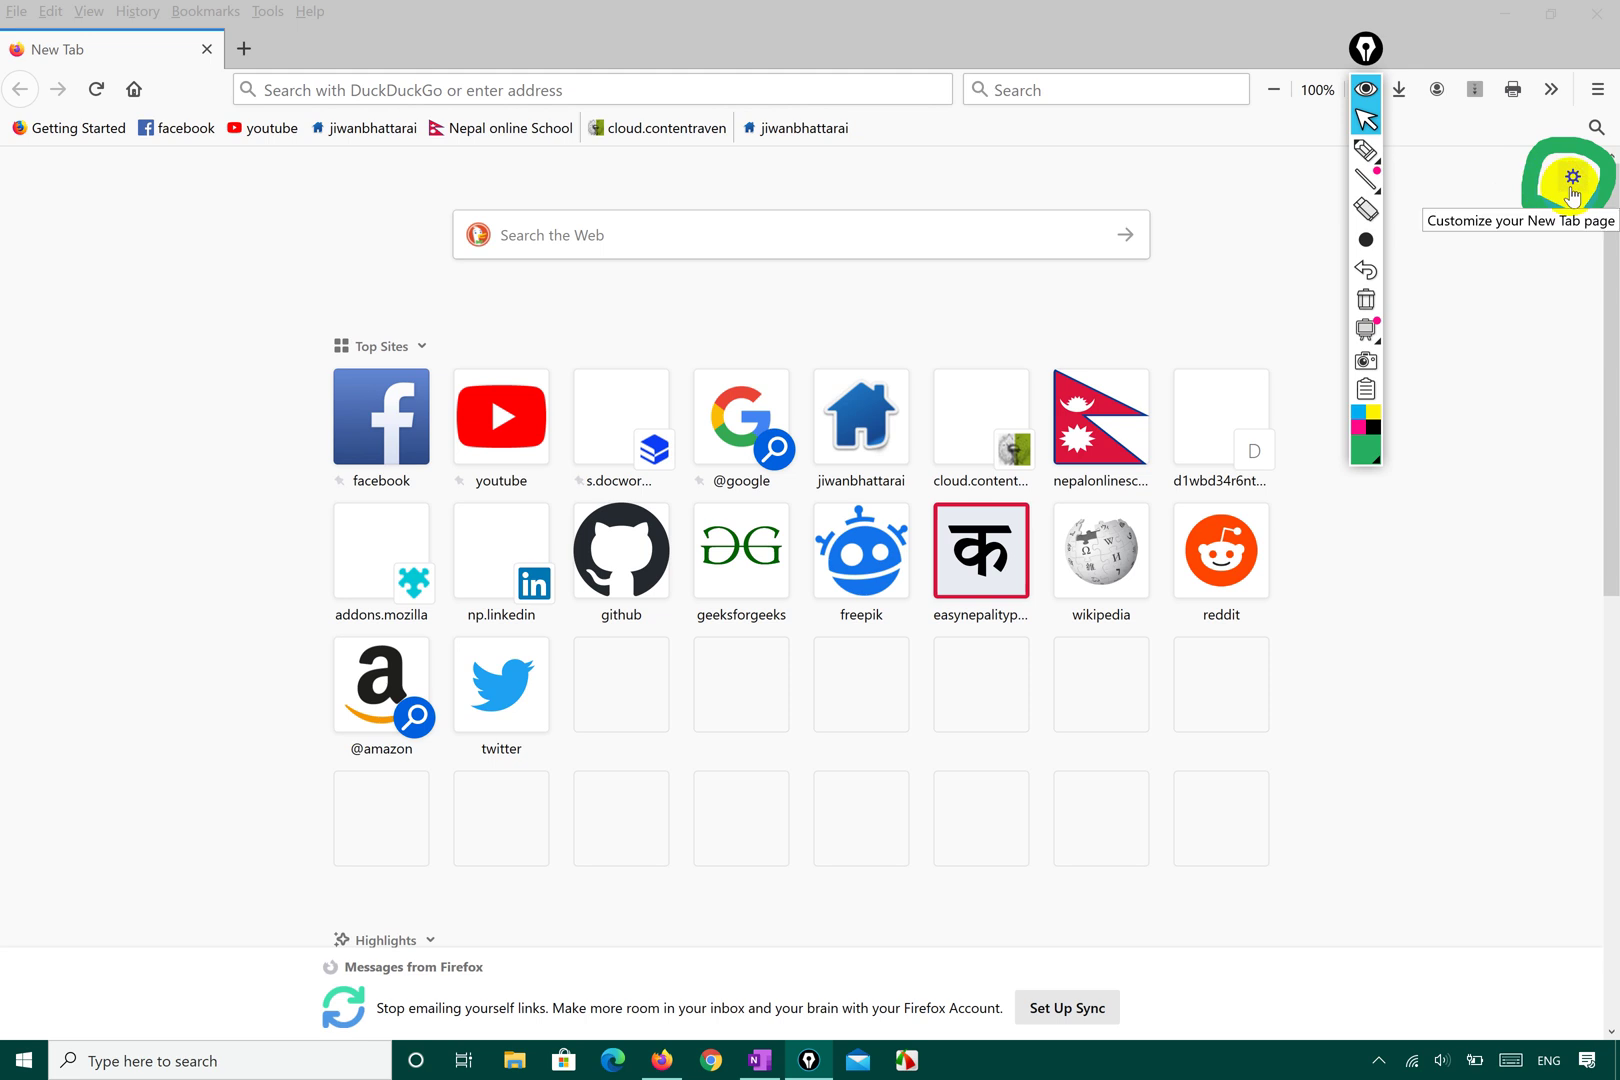
- Open the Firefox Options page and mark General, Home, Search and Privacy & Security with green ticks
left_click(1596, 90)
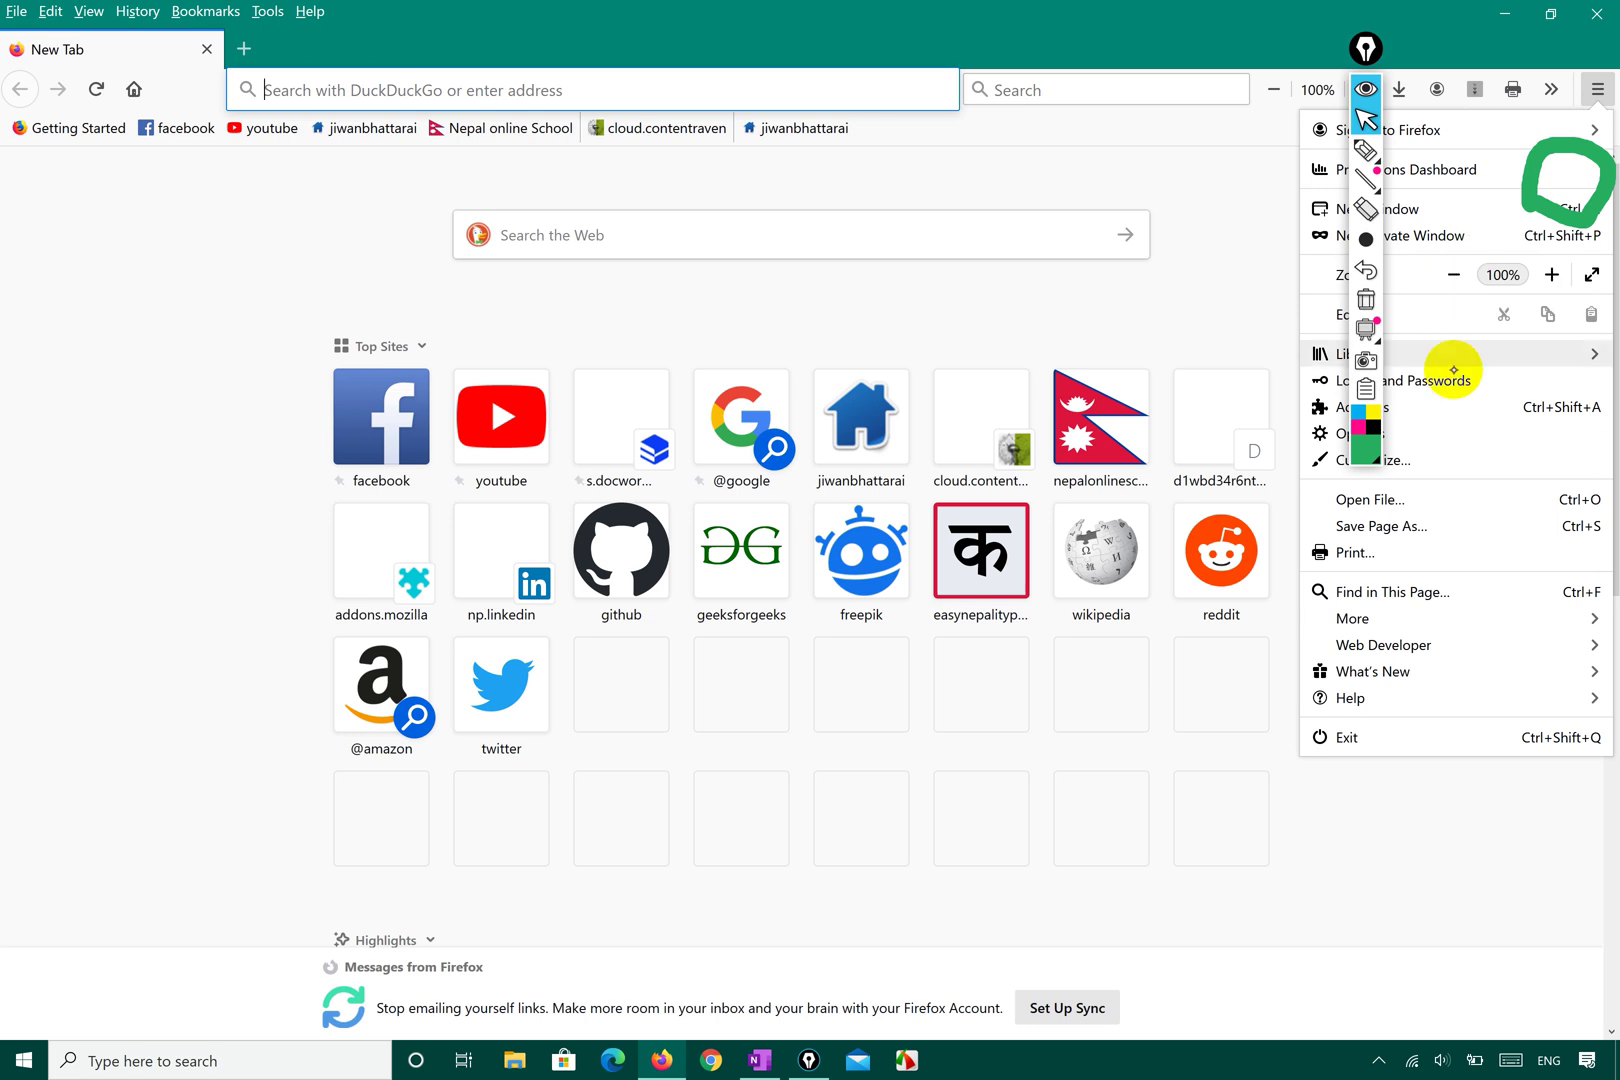
left_click(1470, 431)
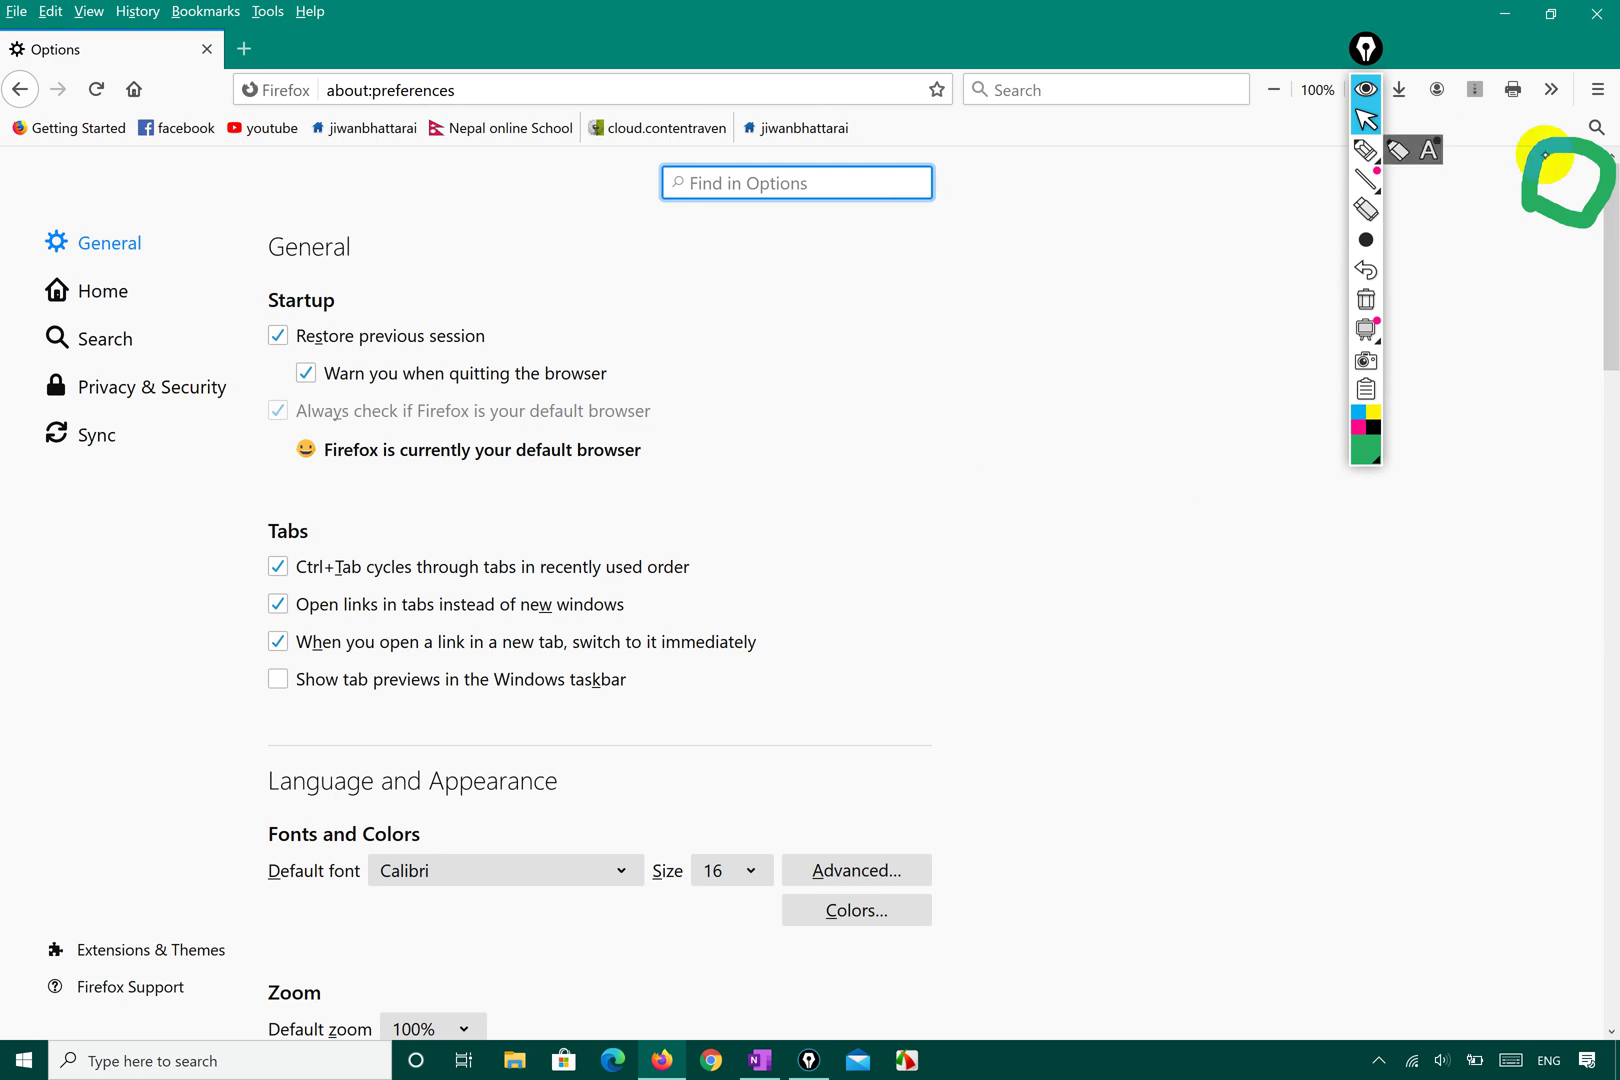
left_click(1362, 148)
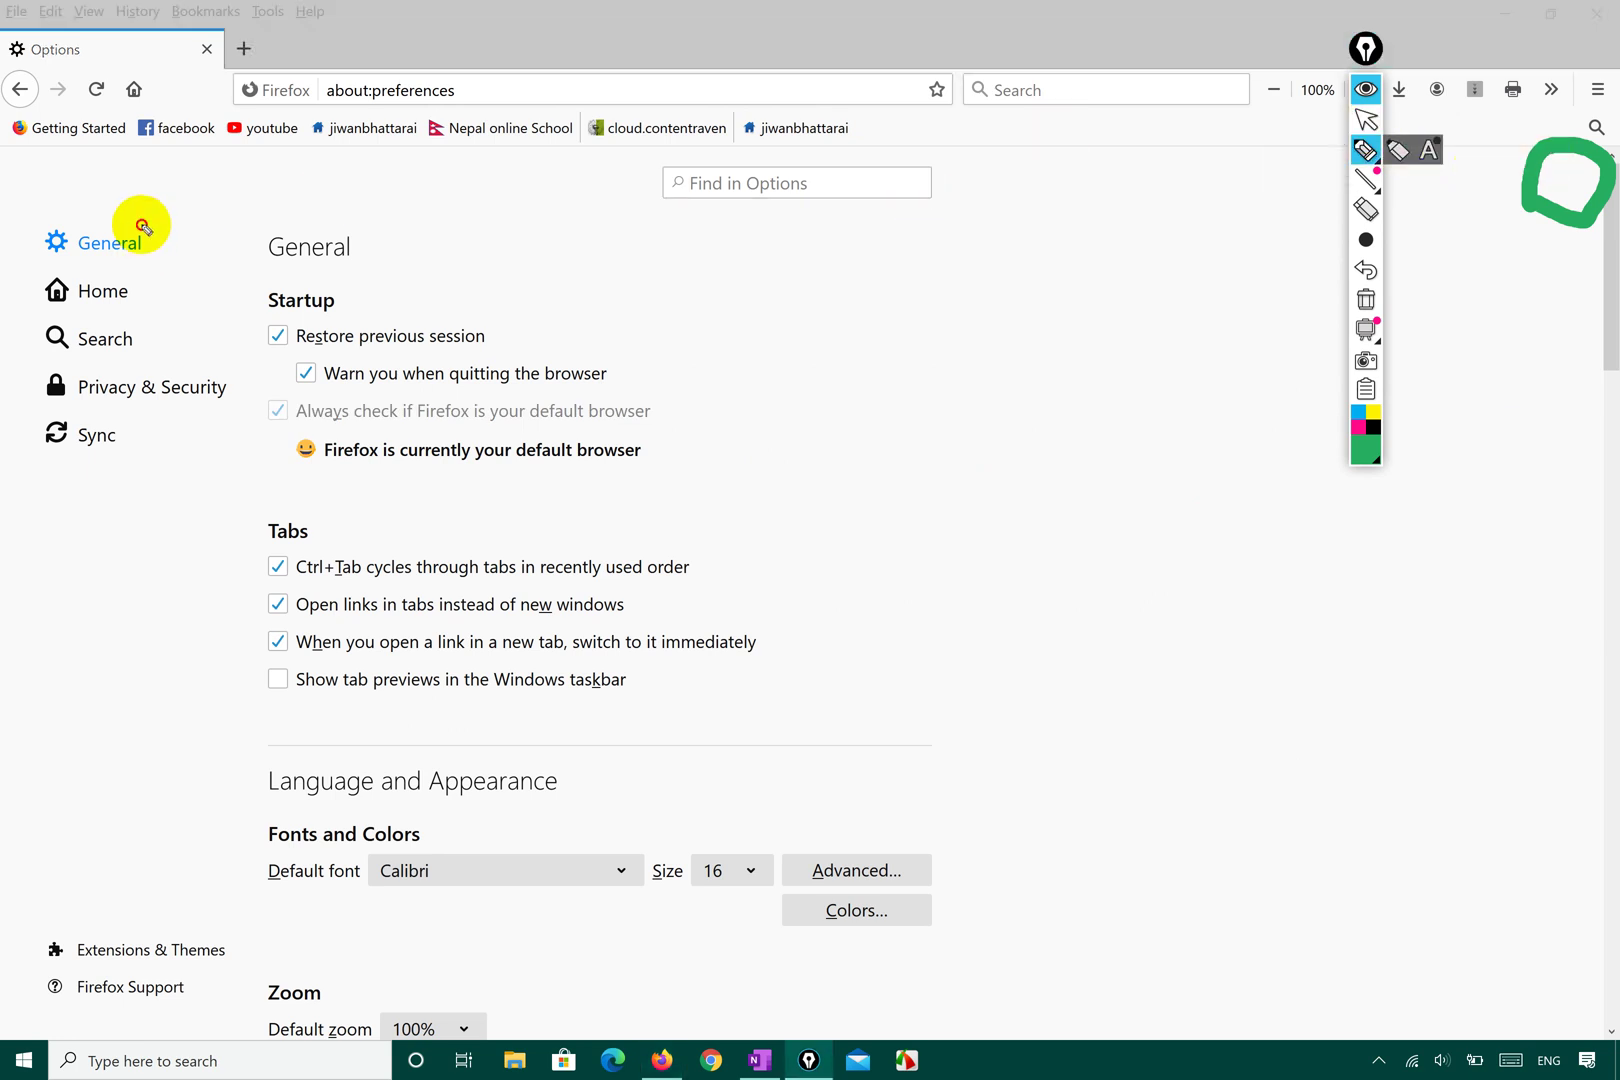
mouse_move(139, 222)
left_mouse_down()
mouse_move(180, 260)
mouse_move(294, 206)
left_mouse_up()
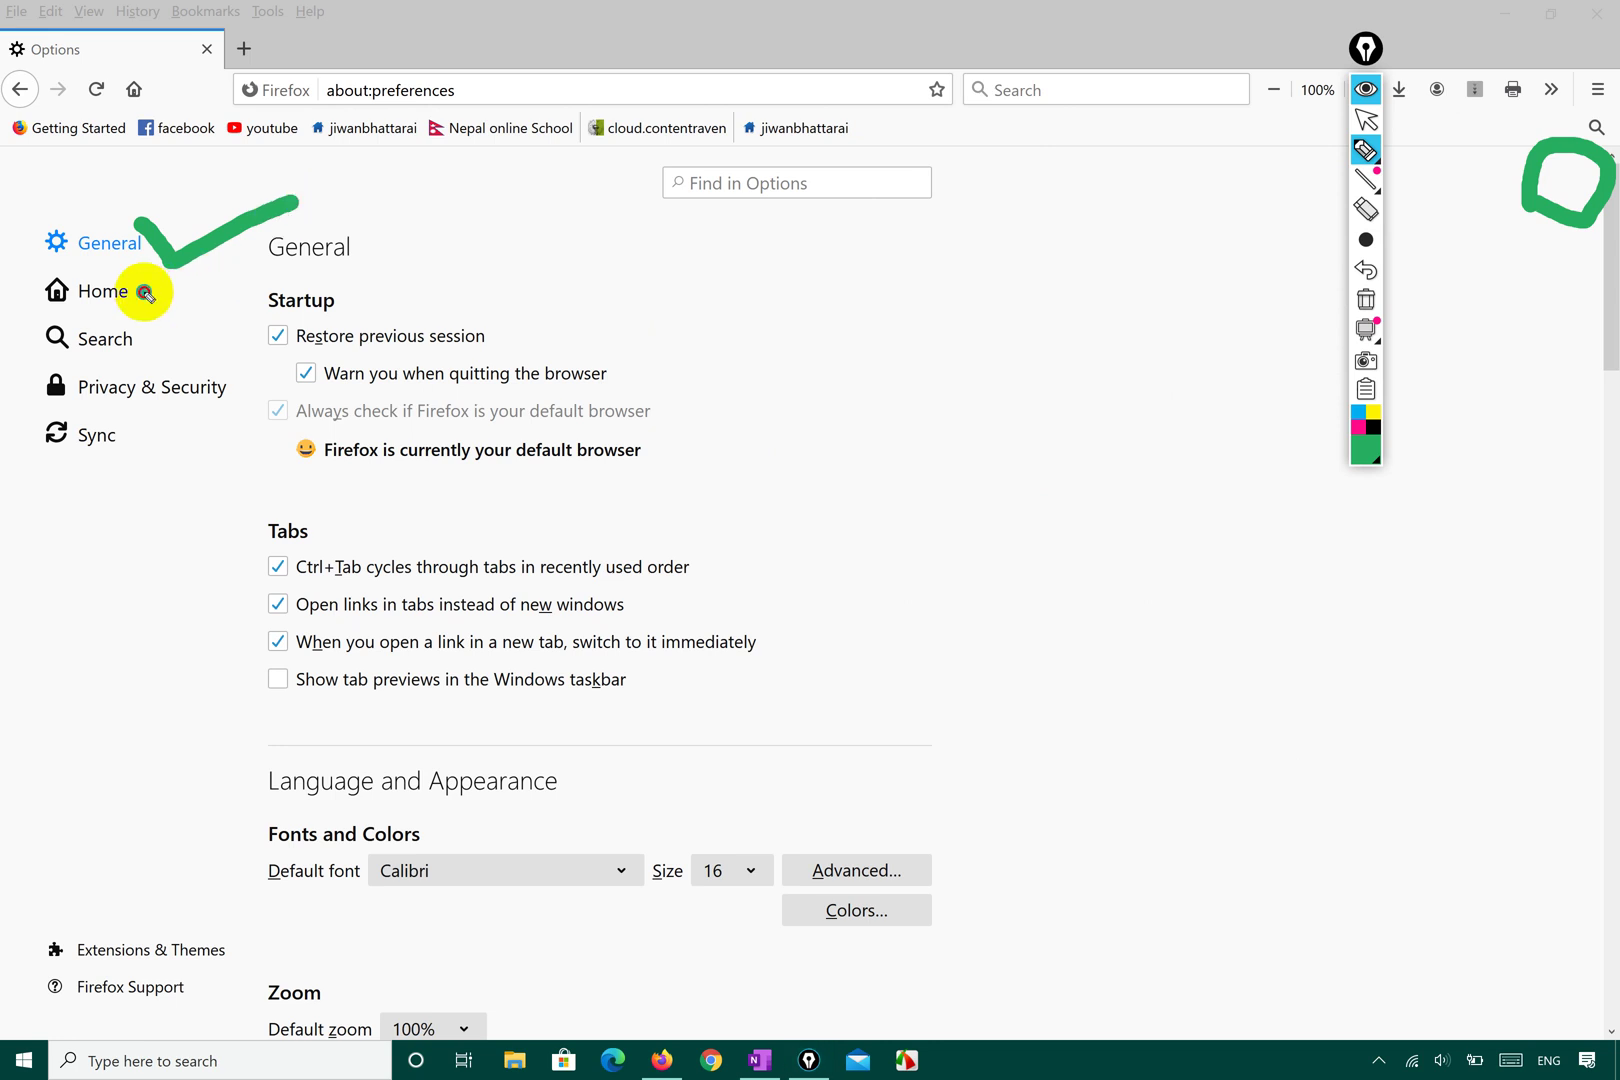
mouse_move(140, 290)
left_mouse_down()
mouse_move(170, 325)
mouse_move(320, 278)
left_mouse_up()
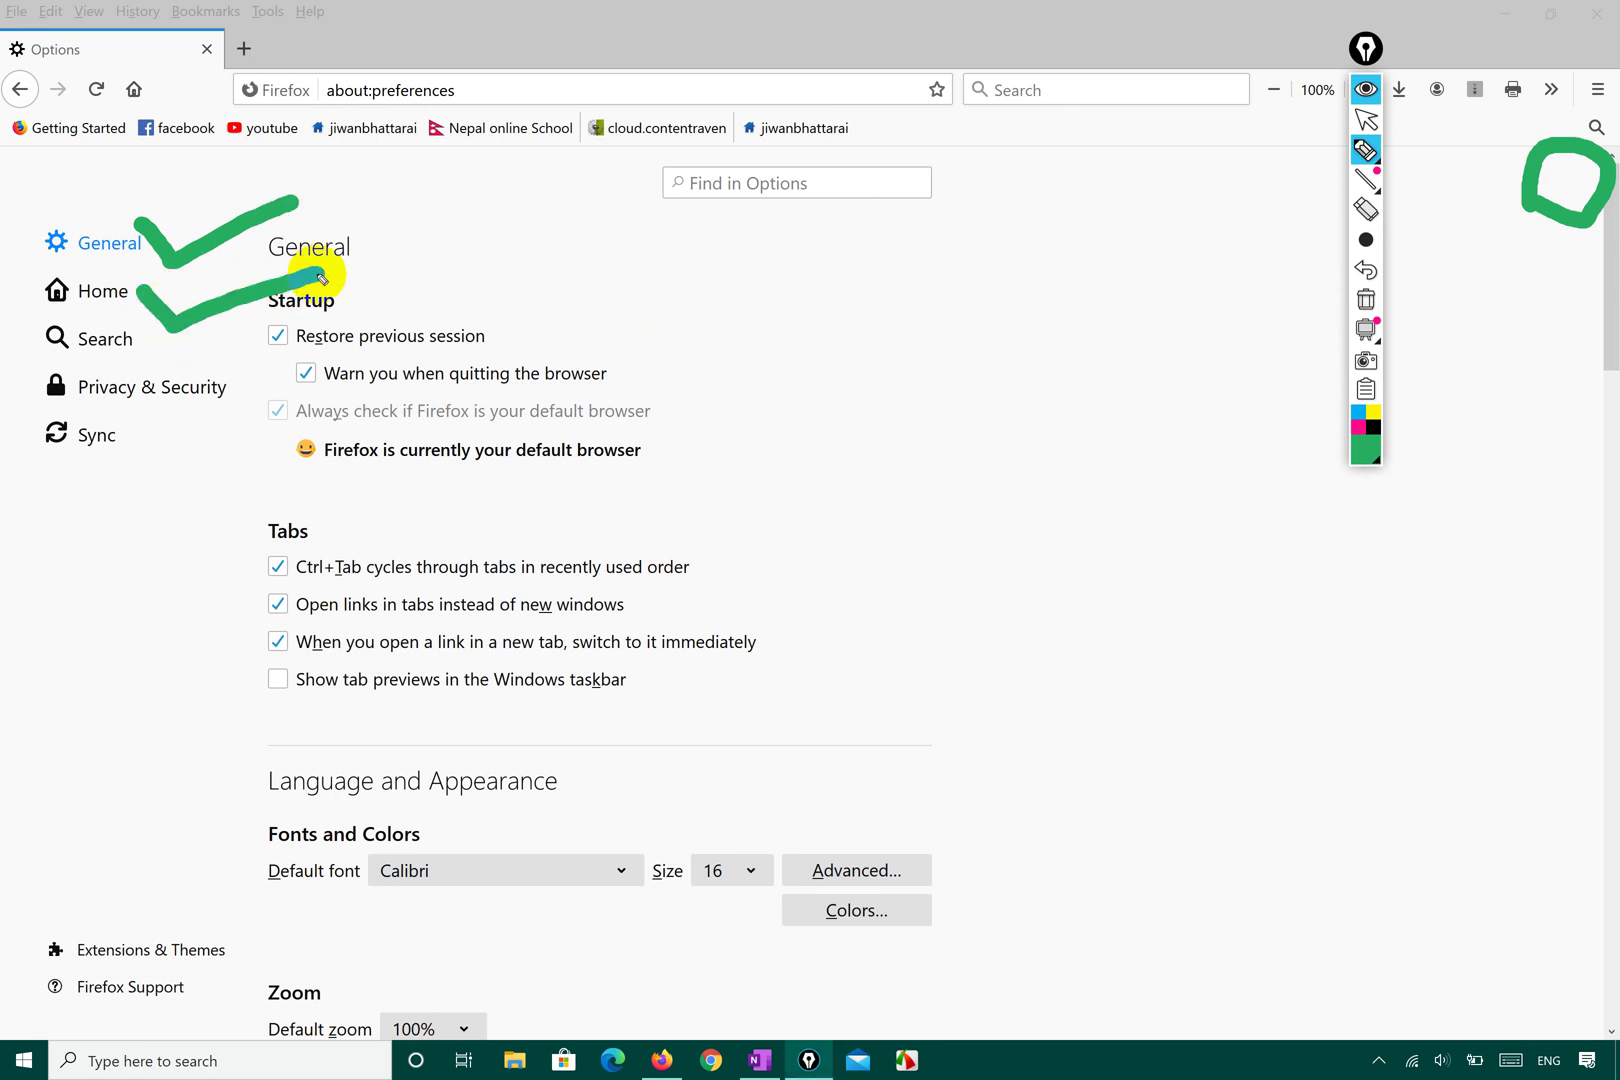
left_click_drag(130, 335, 302, 298)
mouse_move(226, 384)
left_mouse_down()
mouse_move(246, 405)
mouse_move(340, 366)
mouse_move(219, 379)
mouse_move(323, 378)
mouse_move(300, 395)
mouse_move(205, 379)
left_mouse_up()
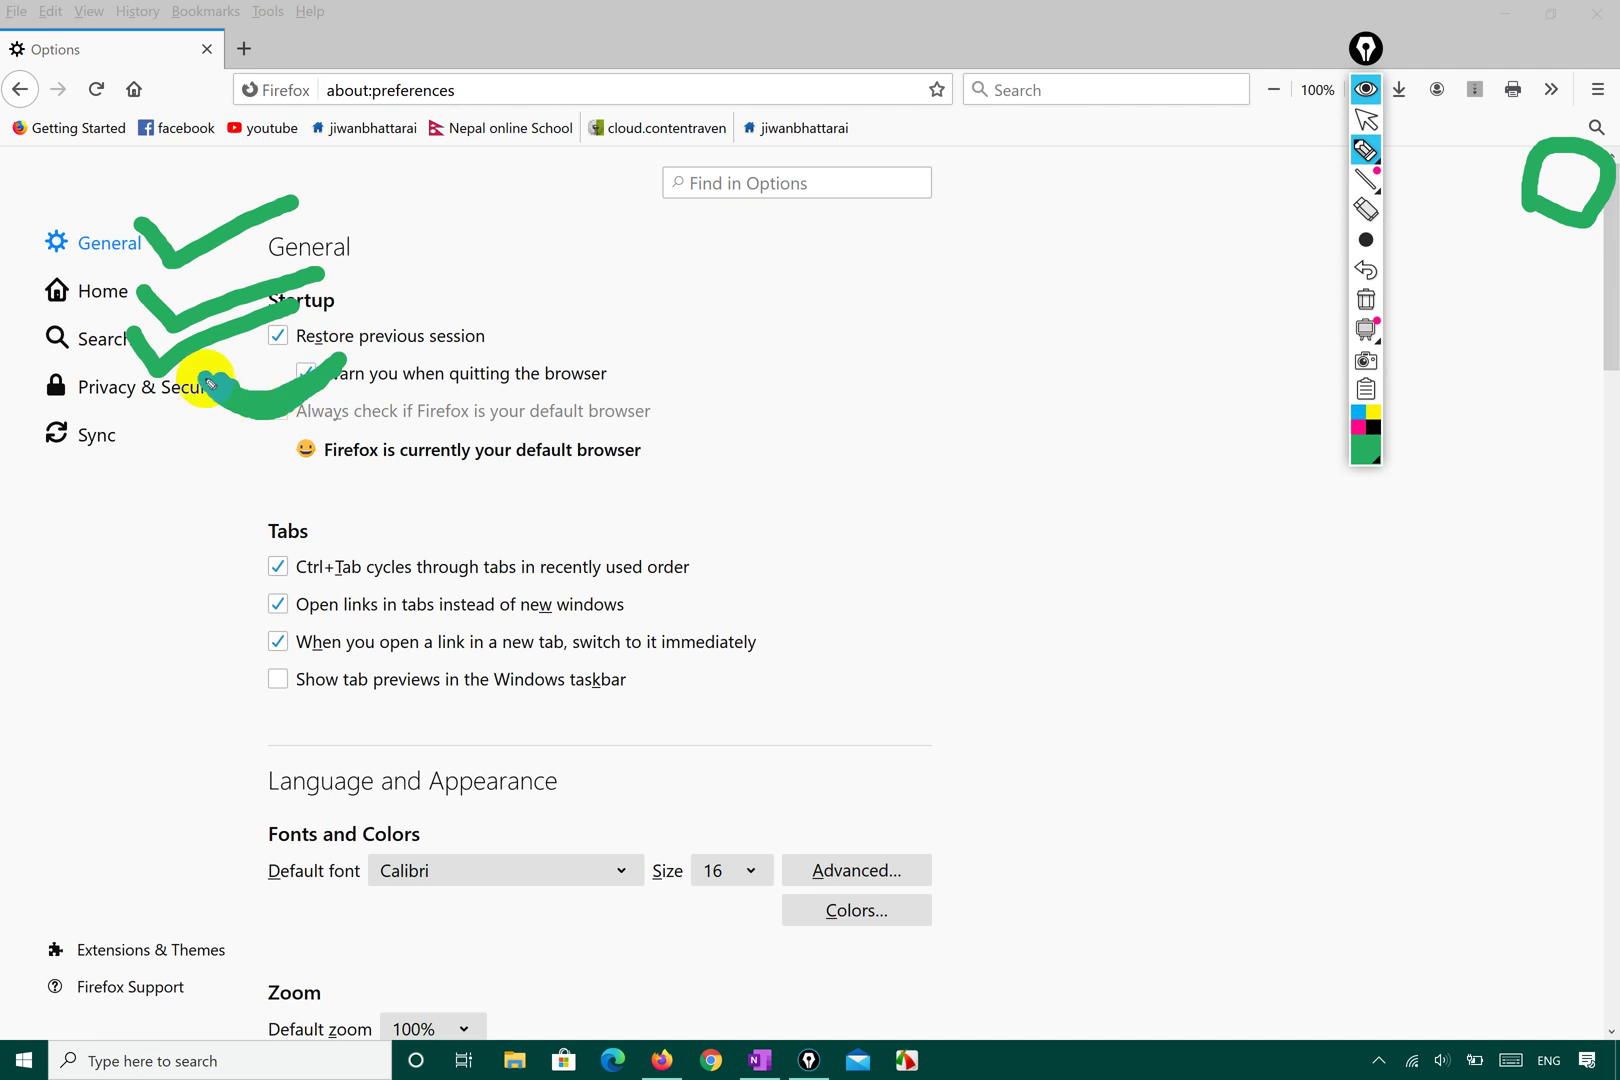
- Clear all screen annotations and open the Privacy & Security settings
left_click(1366, 300)
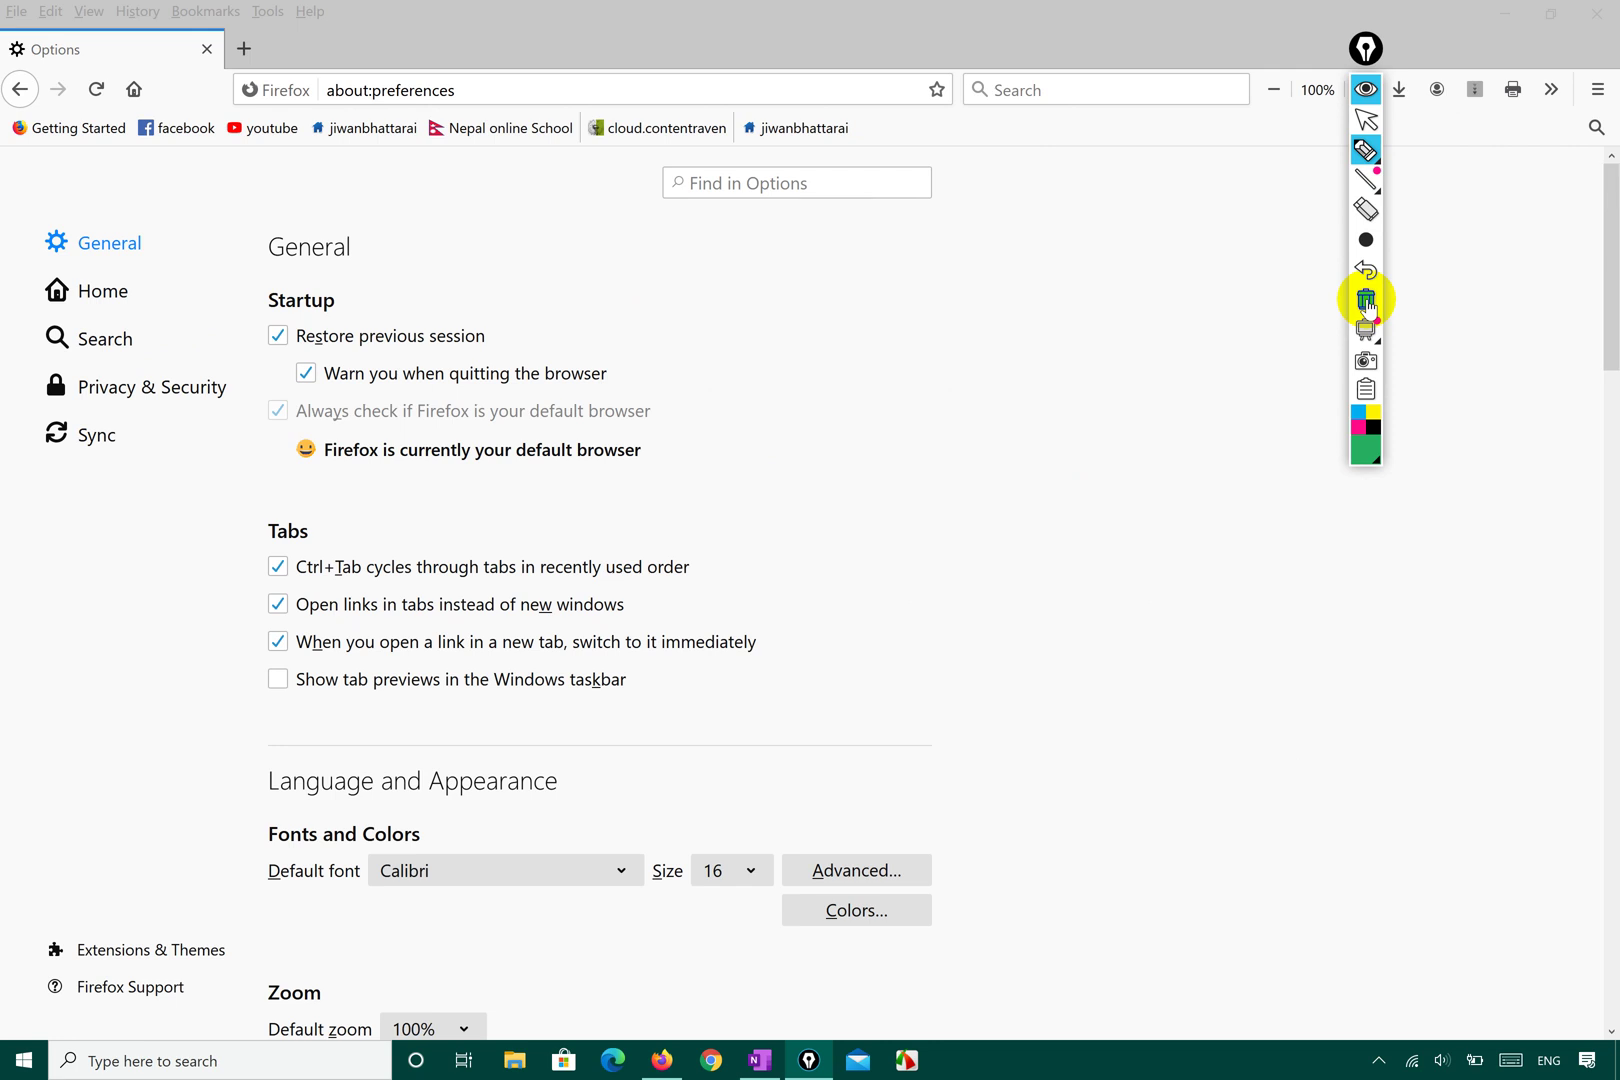
left_click(1363, 122)
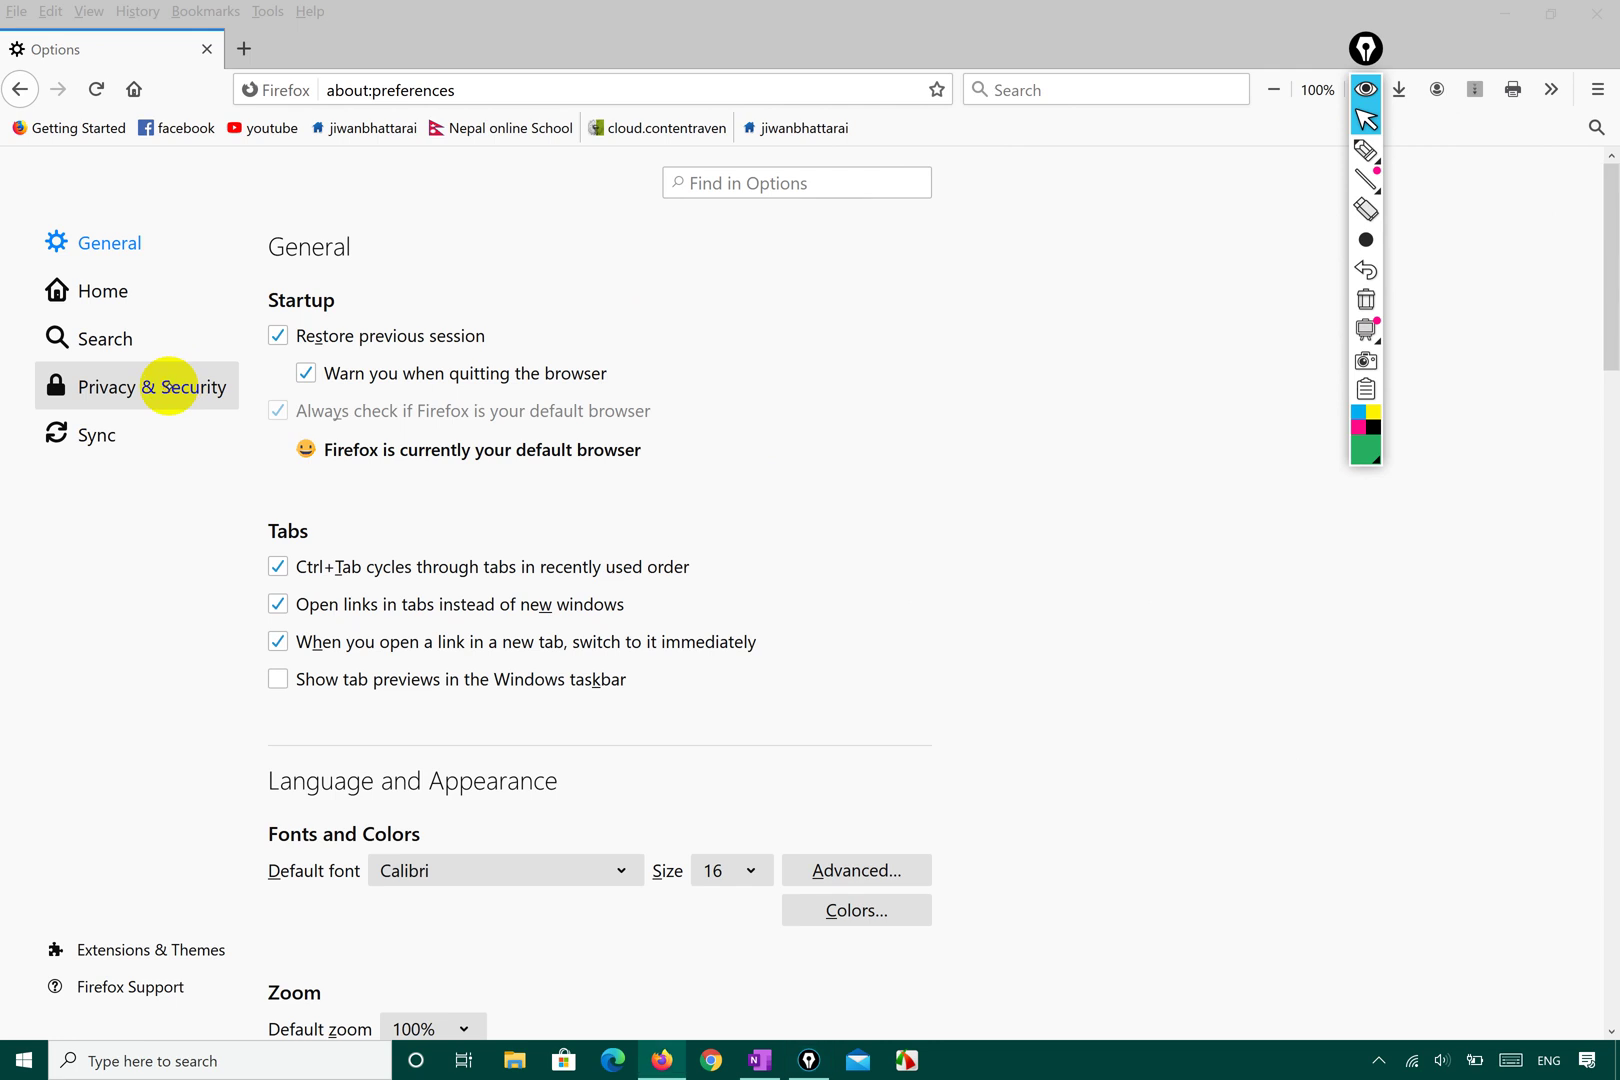
left_click(165, 386)
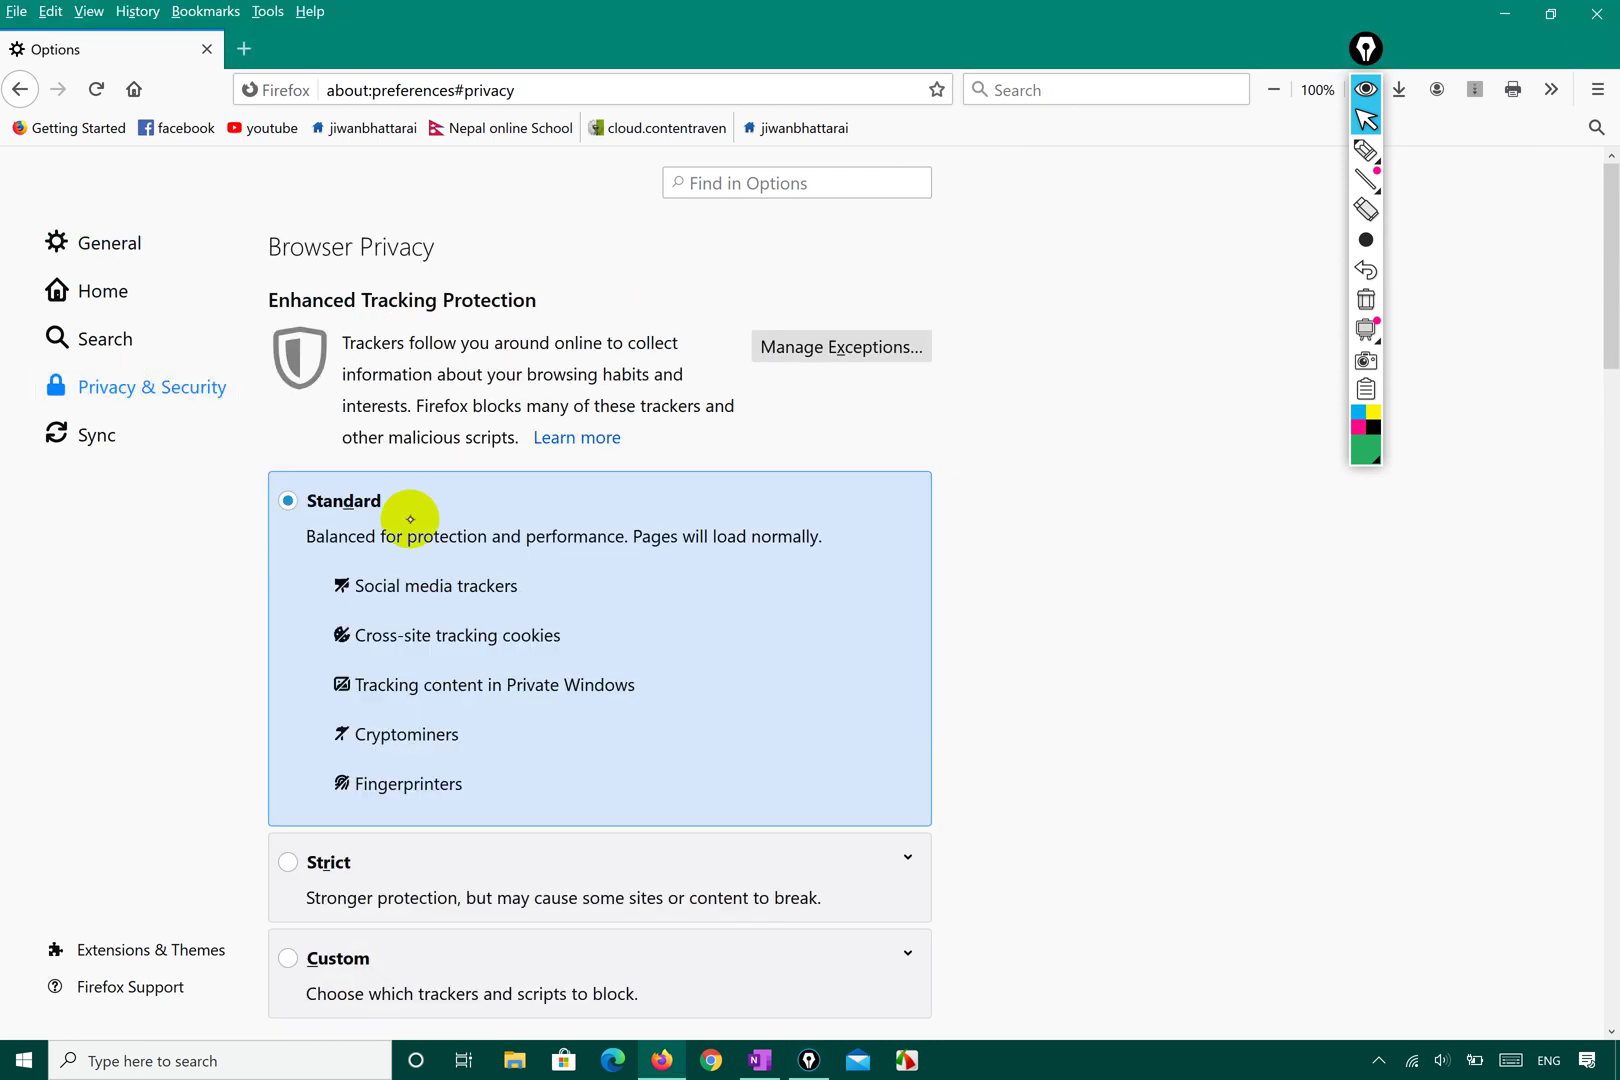
- Draw a large green tick over the Cookies and Site Data section of the privacy settings
scroll(450, 638, "down", 5)
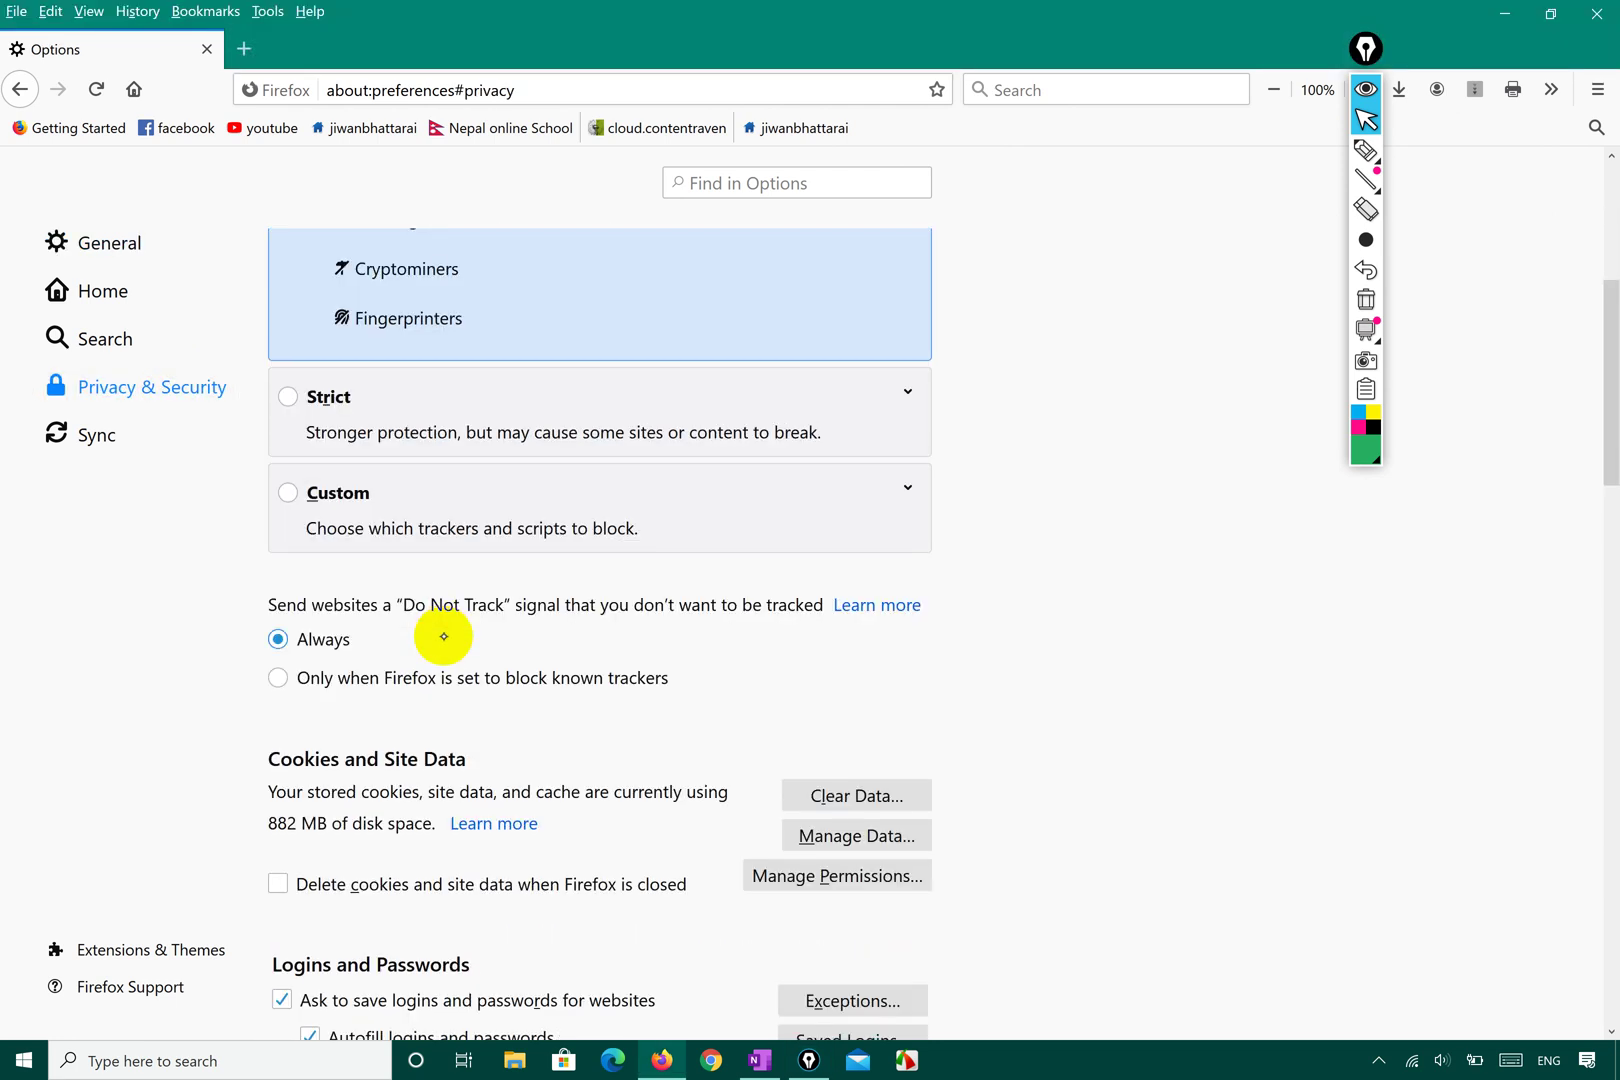
scroll(443, 636, "down", 4)
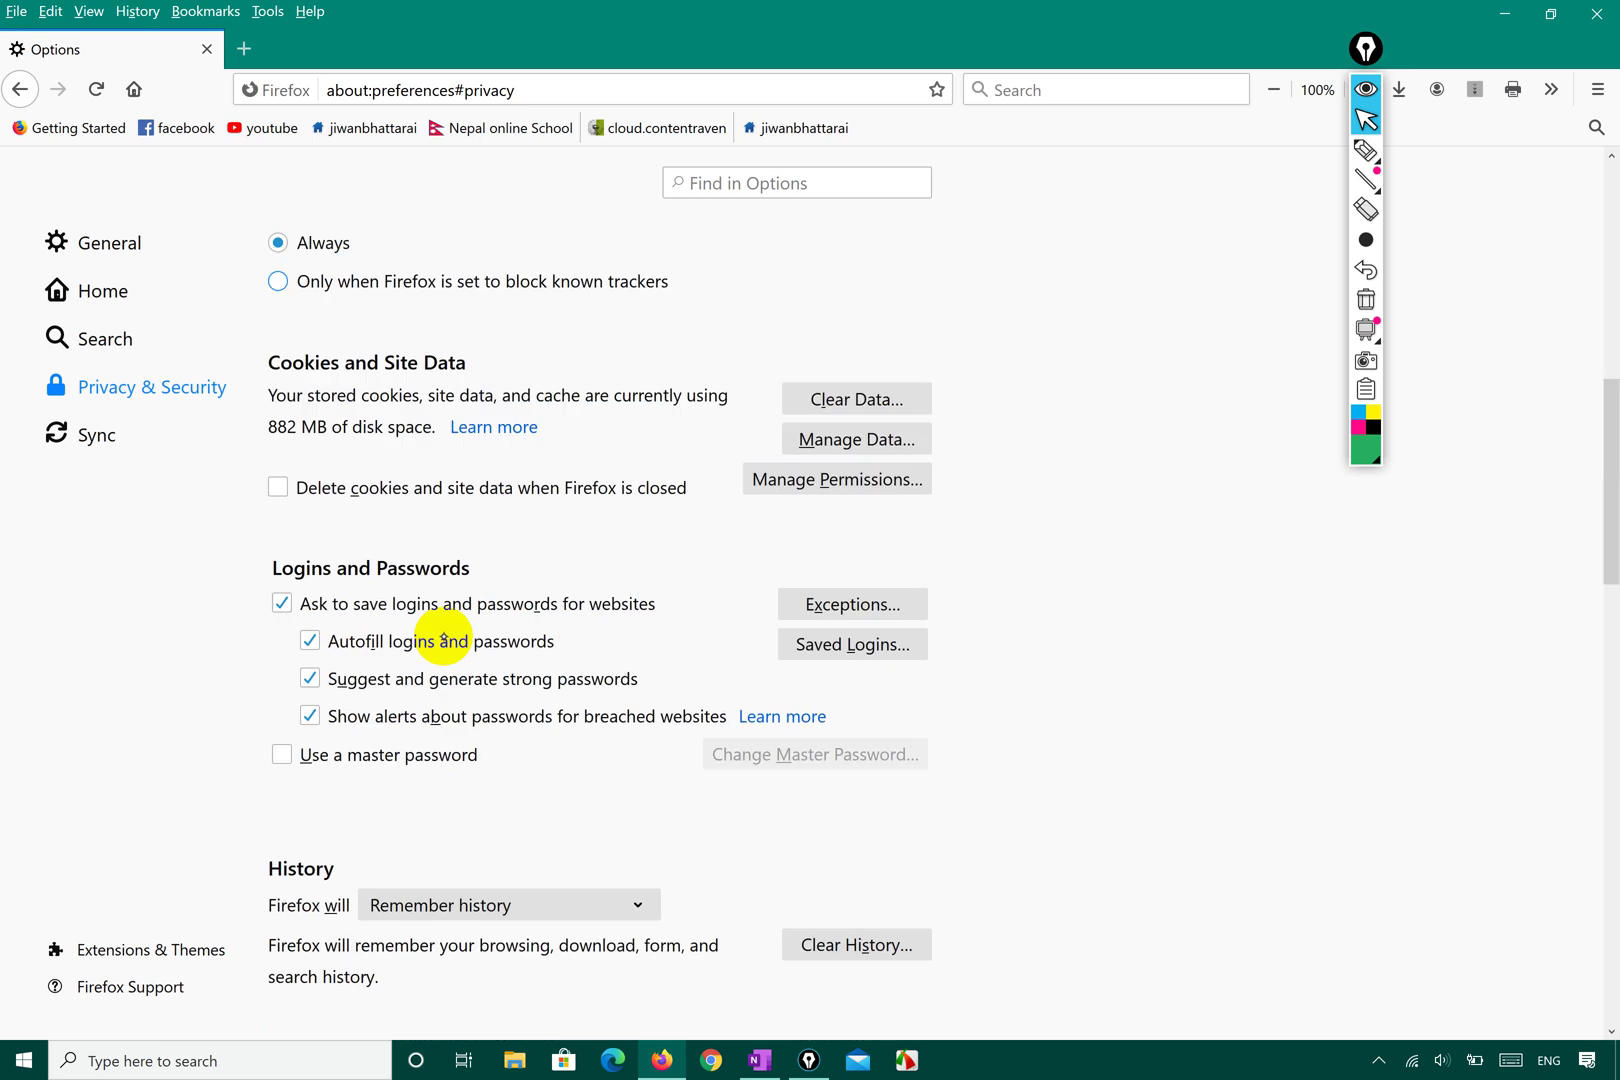
scroll(443, 640, "down", 2)
left_click(1366, 150)
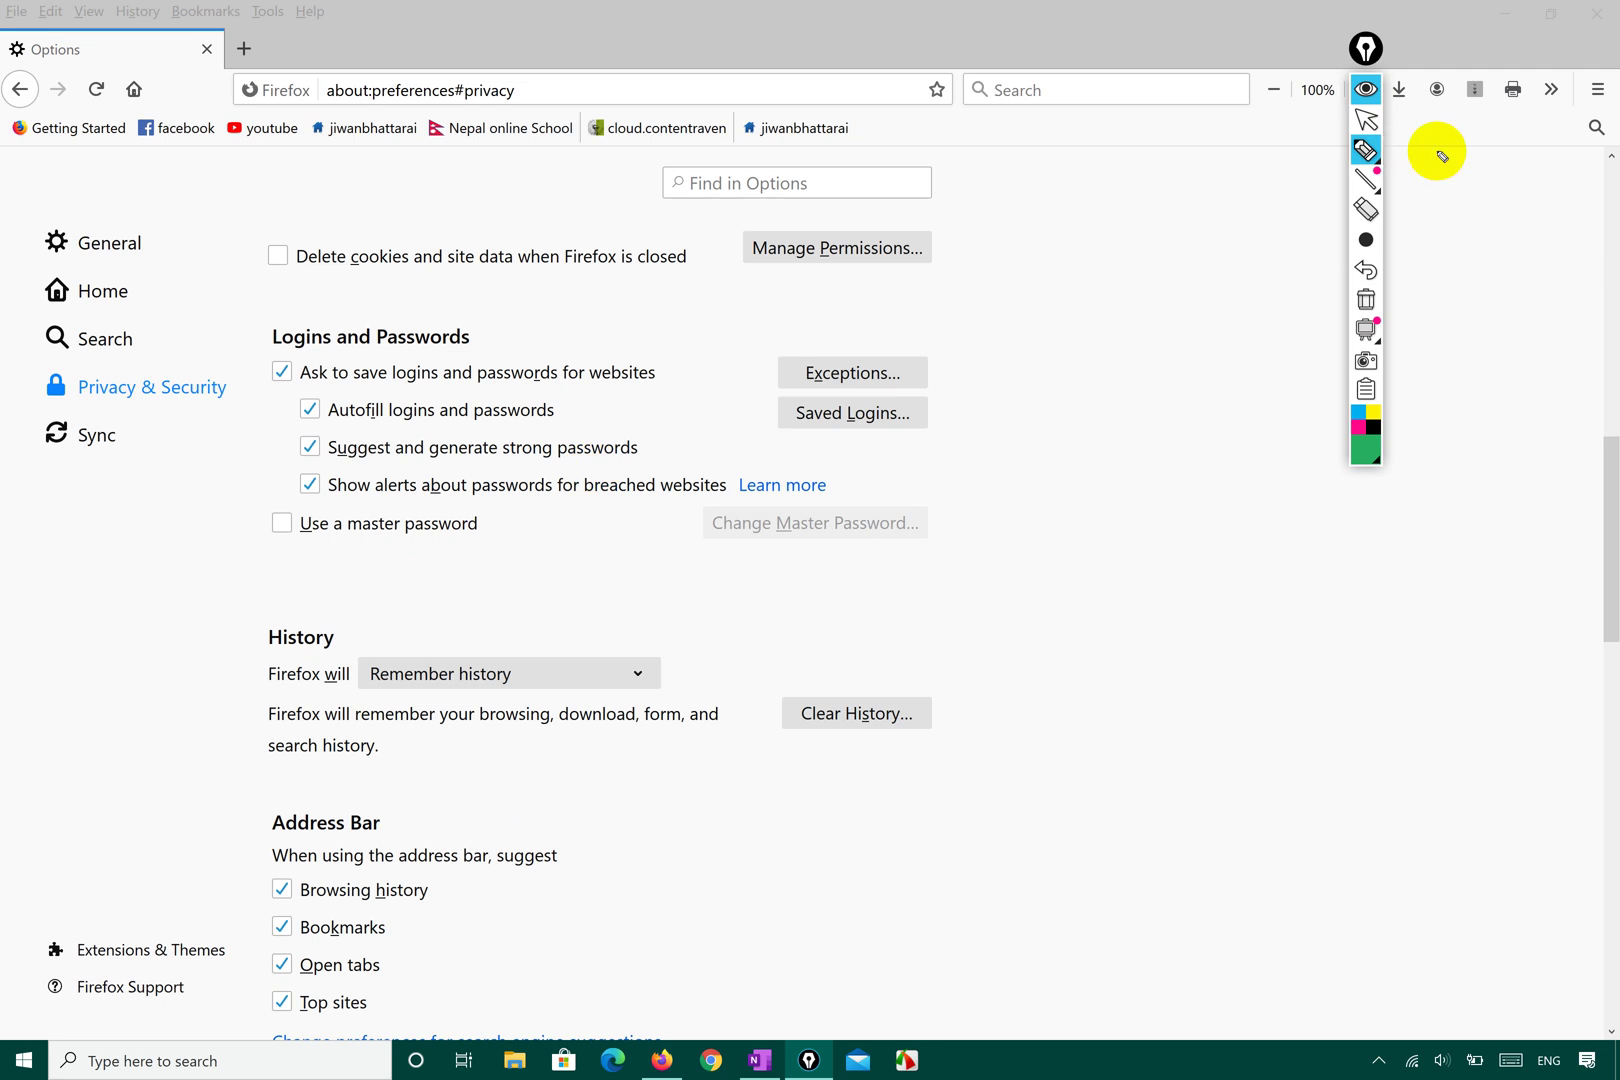
left_click(1366, 120)
scroll(916, 409, "up", 4)
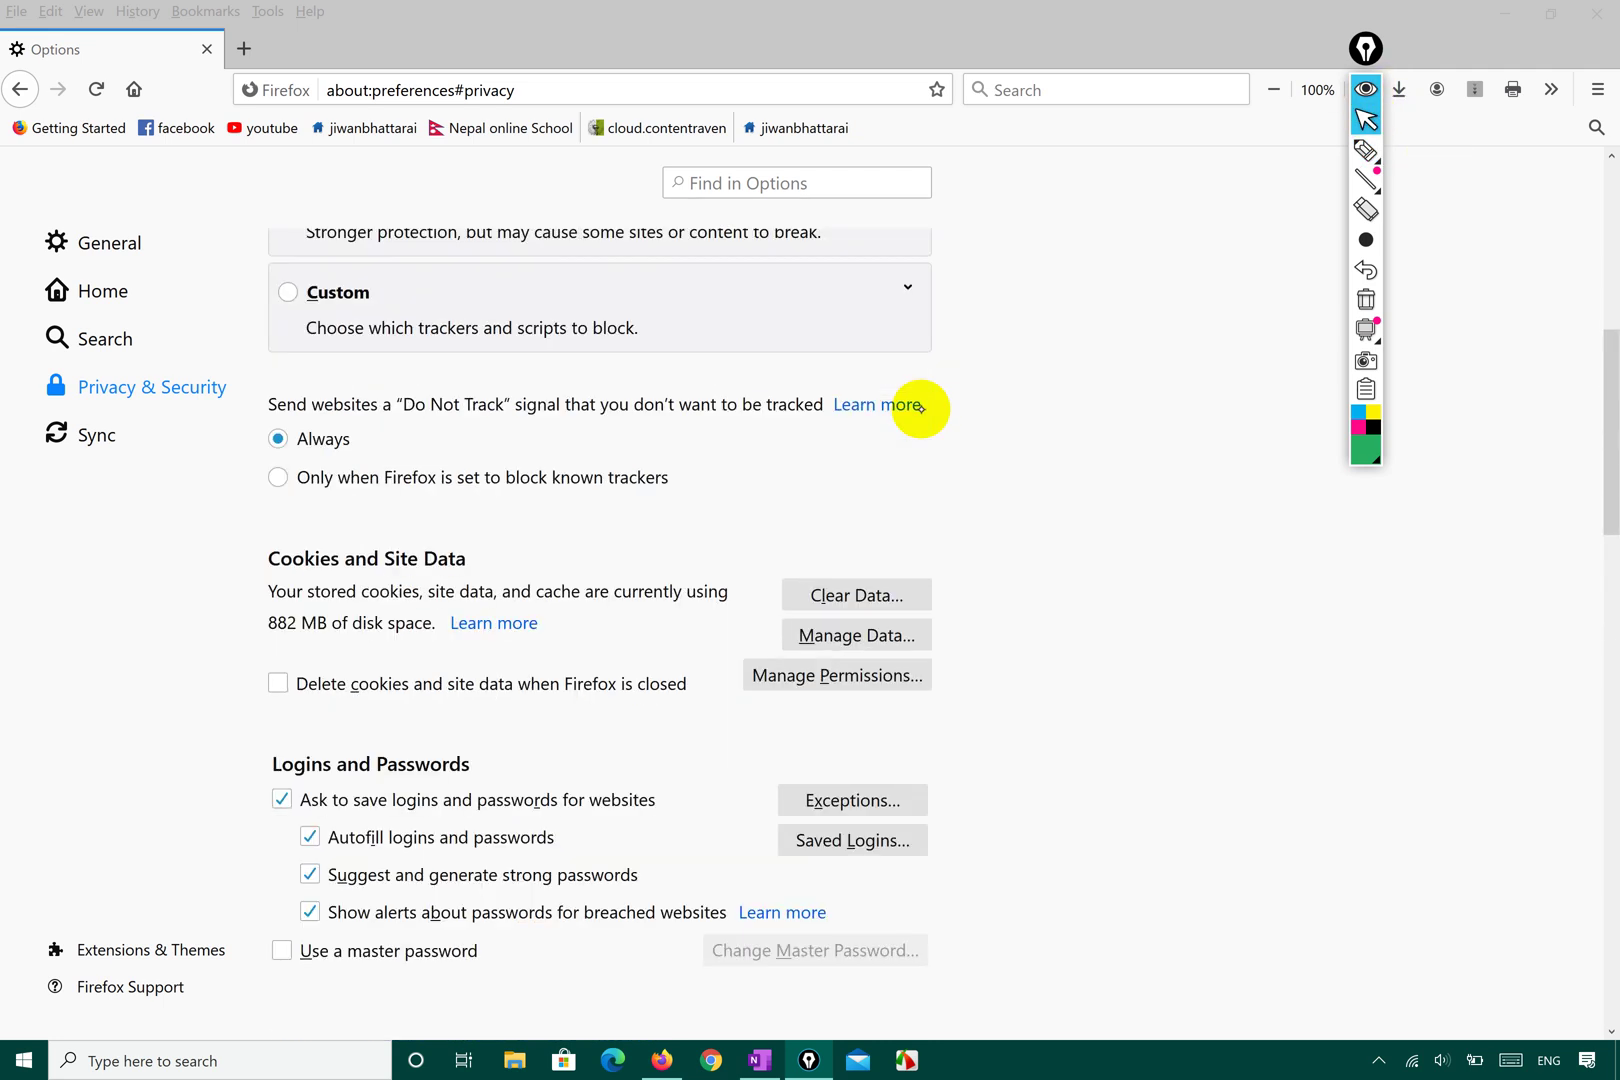
left_click(1366, 150)
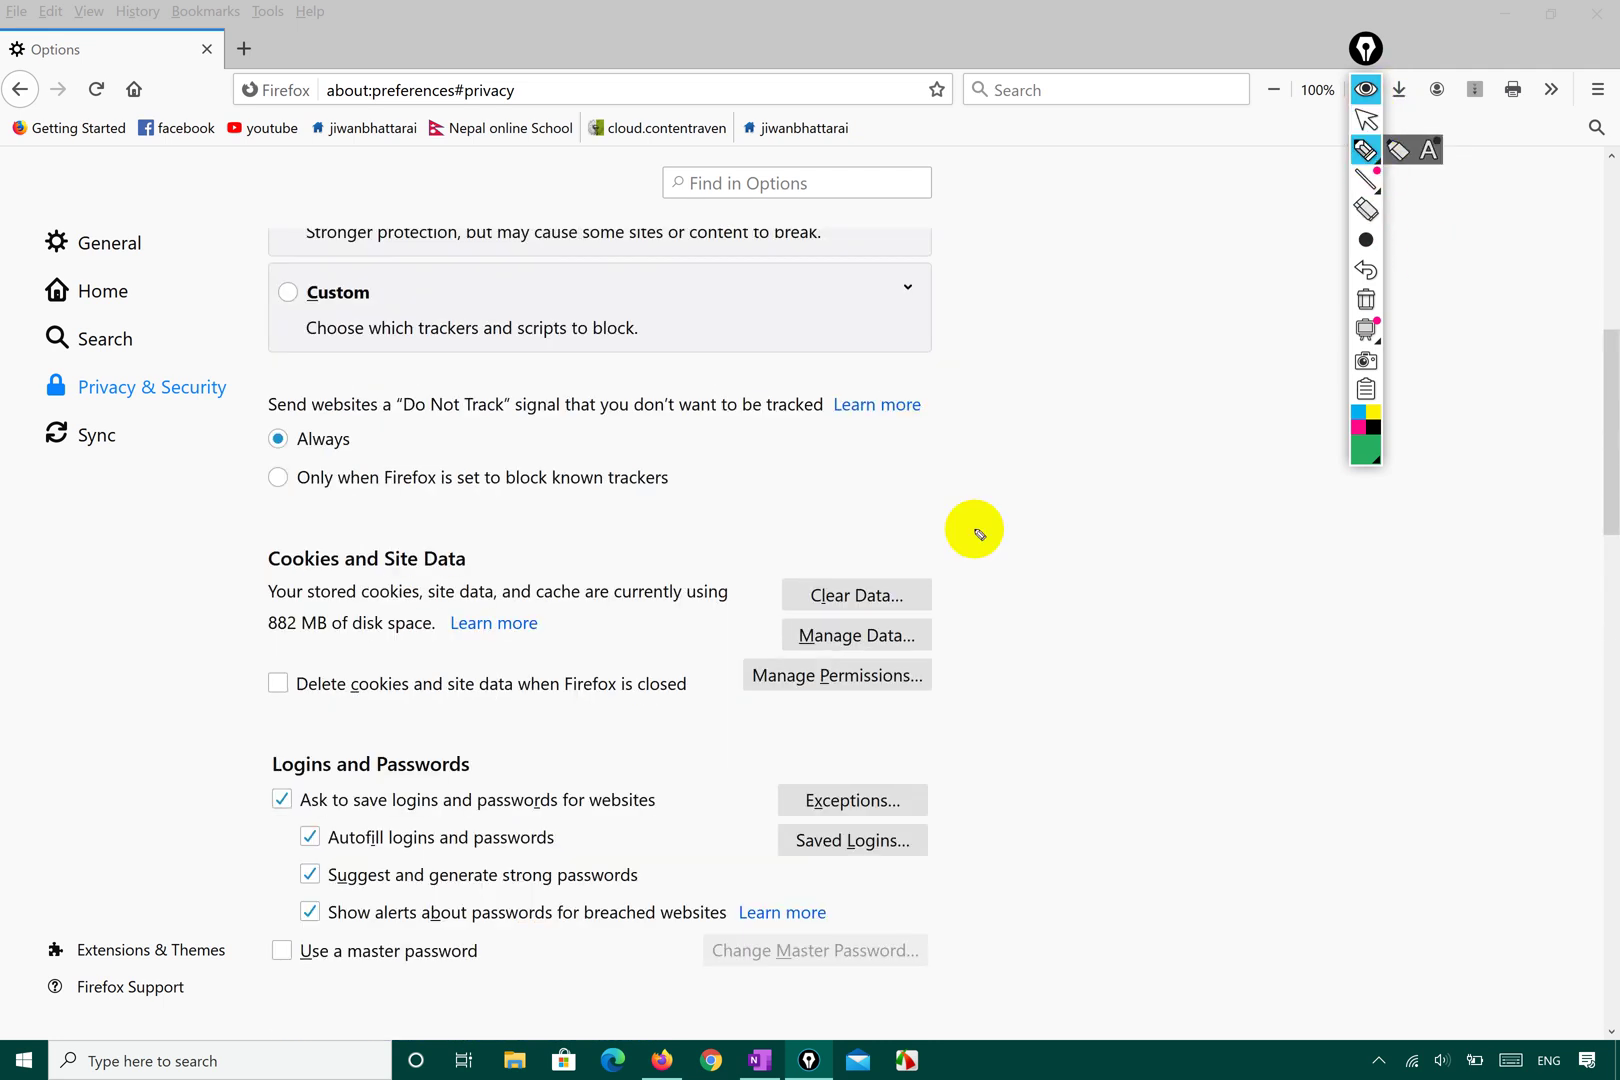
mouse_move(207, 563)
left_mouse_down()
mouse_move(241, 650)
mouse_move(333, 578)
mouse_move(593, 533)
left_mouse_up()
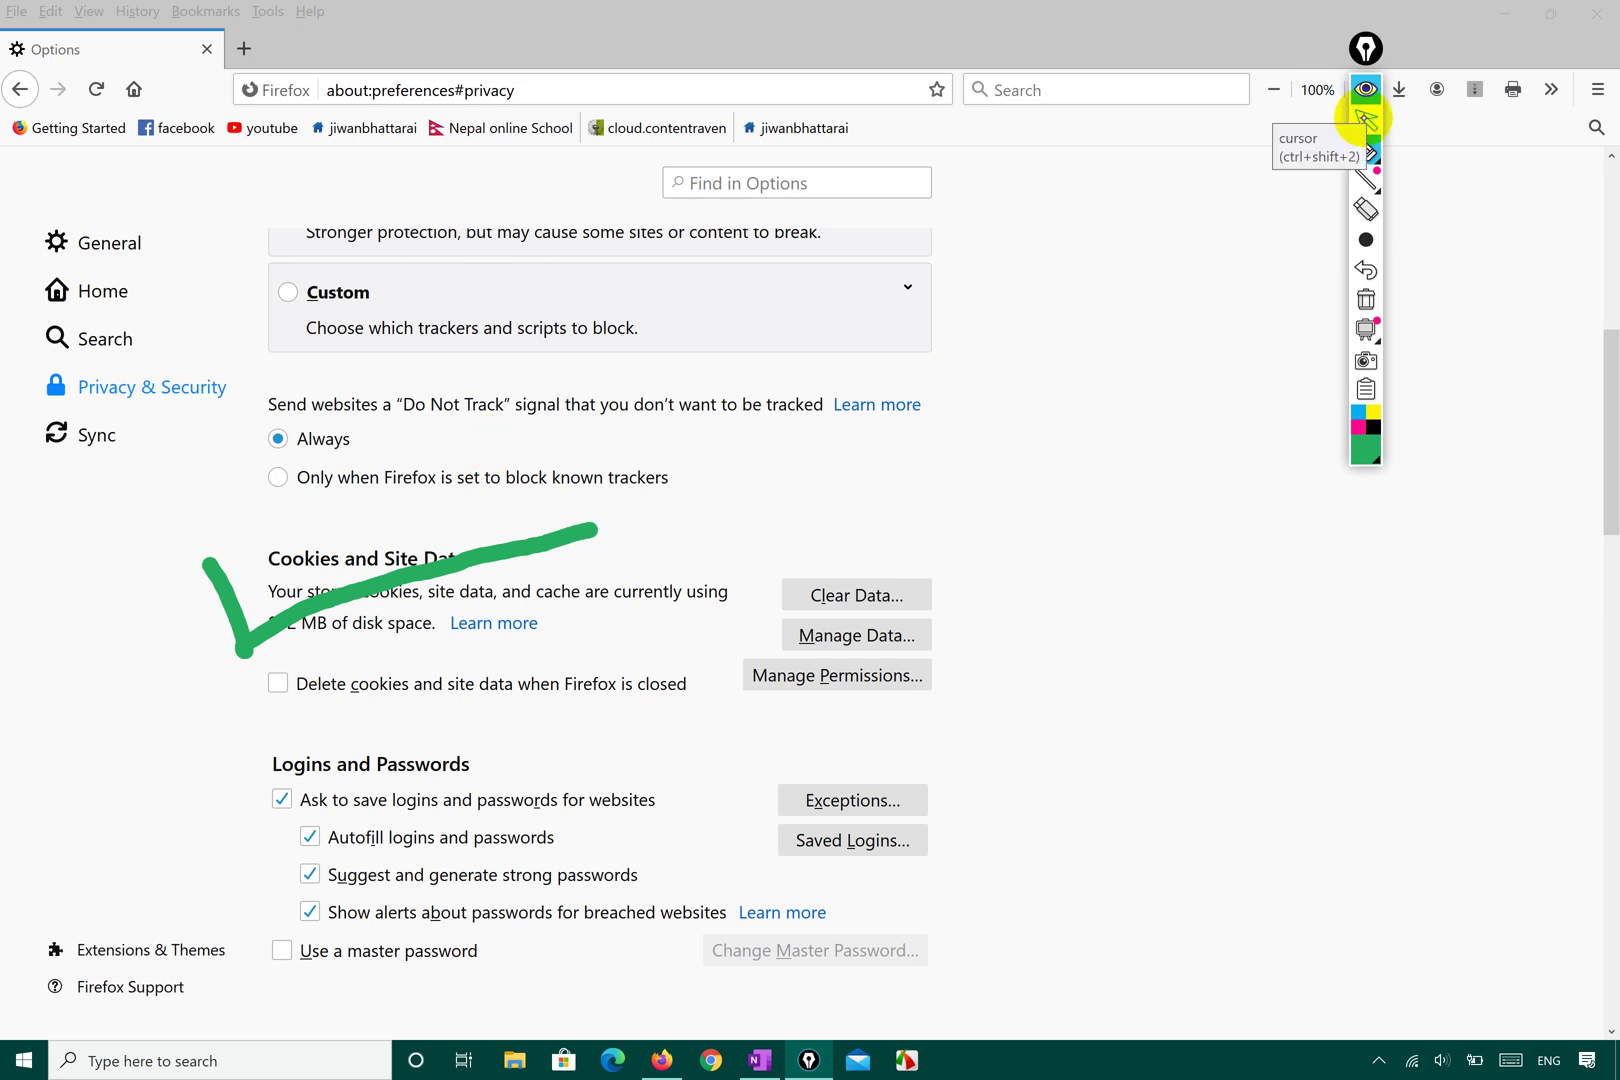
left_click(1364, 121)
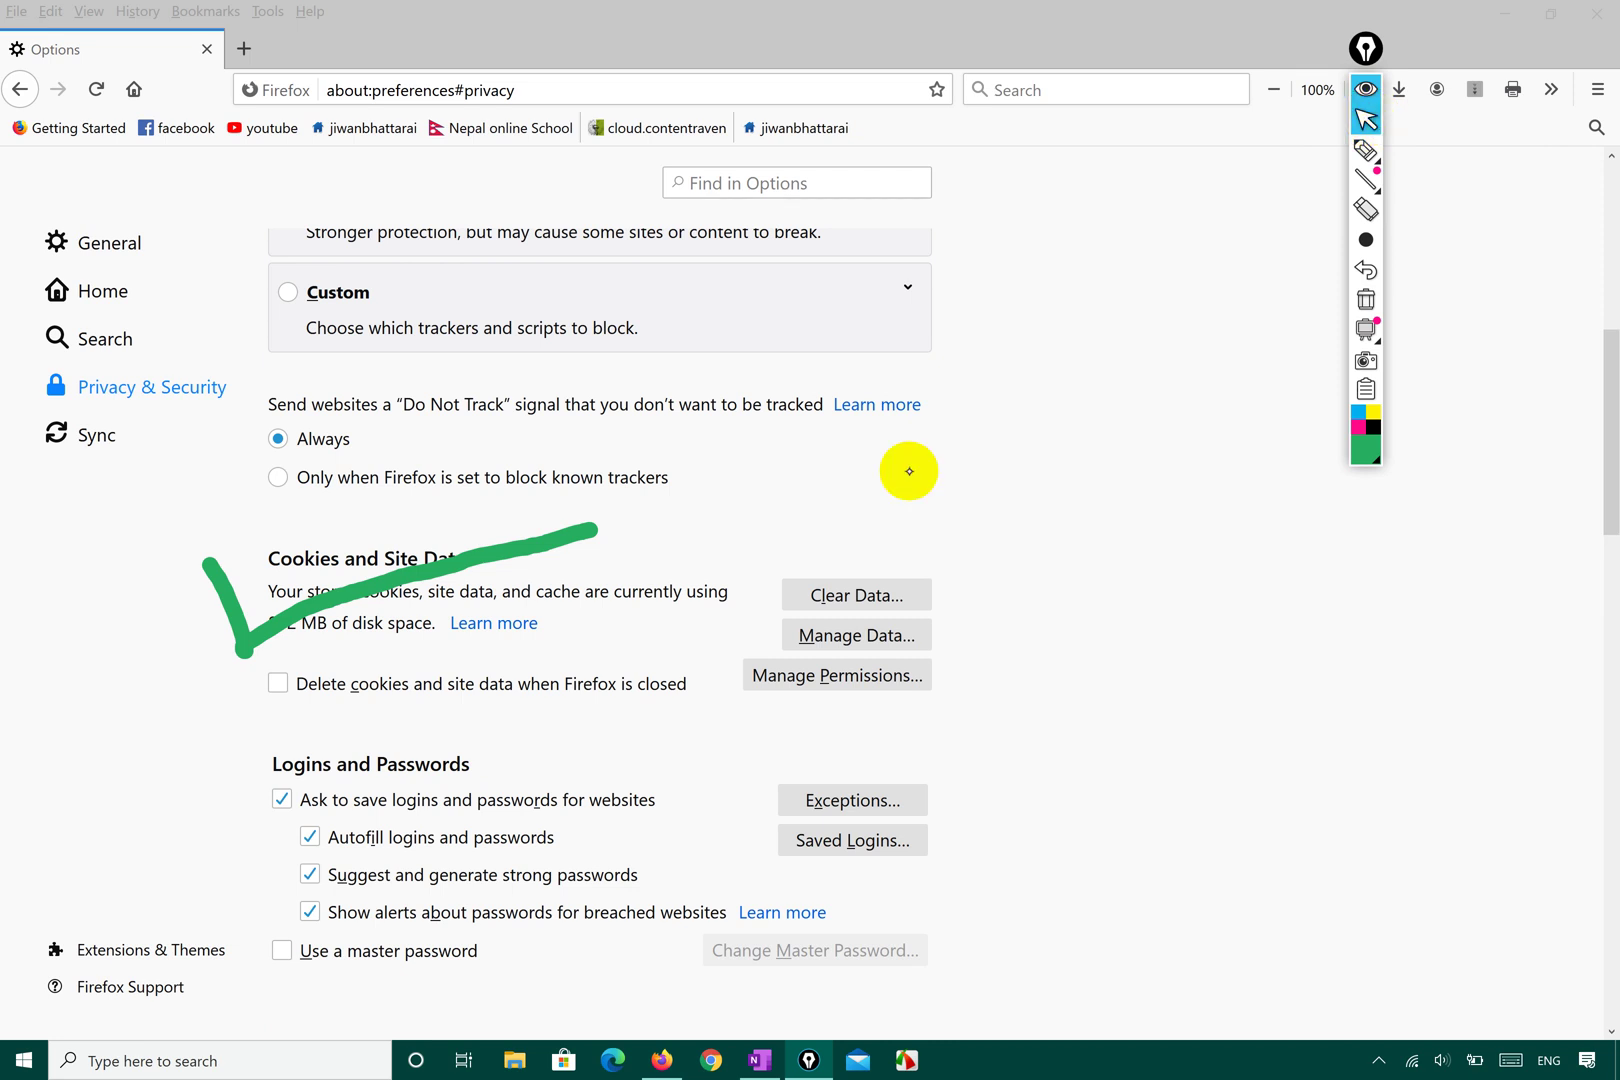
- Clear the previous annotation and draw a green tick beside the Permissions heading
scroll(490, 790, "down", 4)
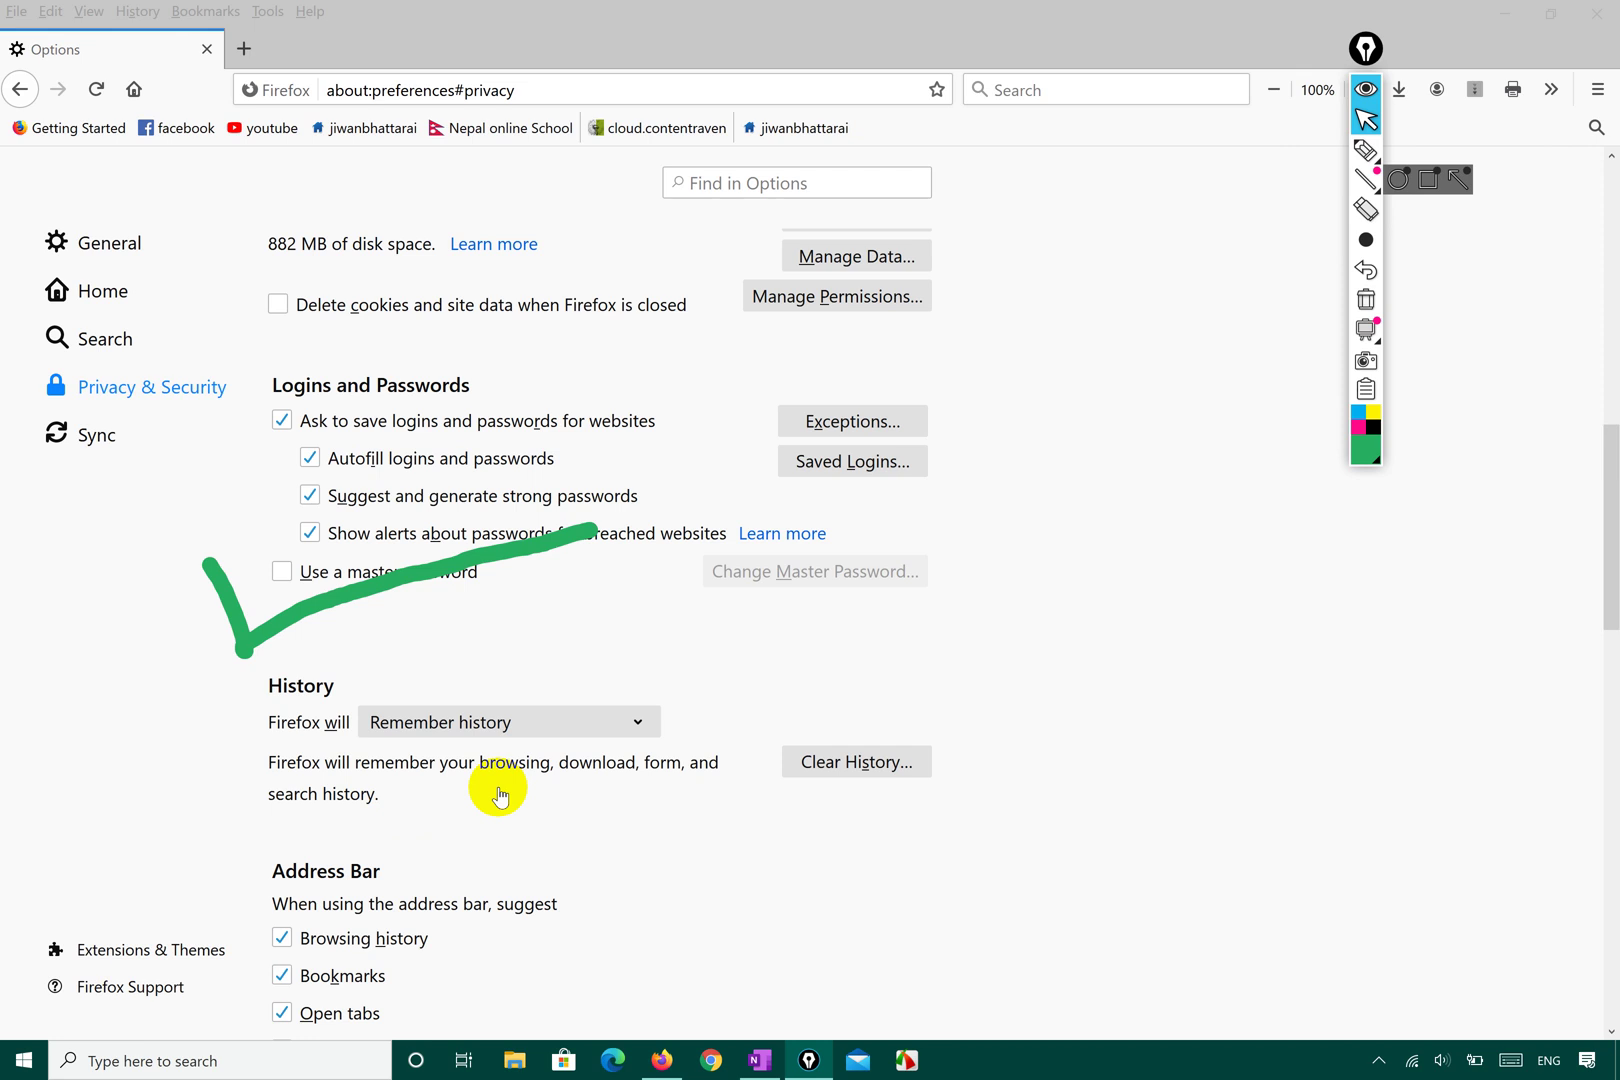
scroll(500, 795, "down", 7)
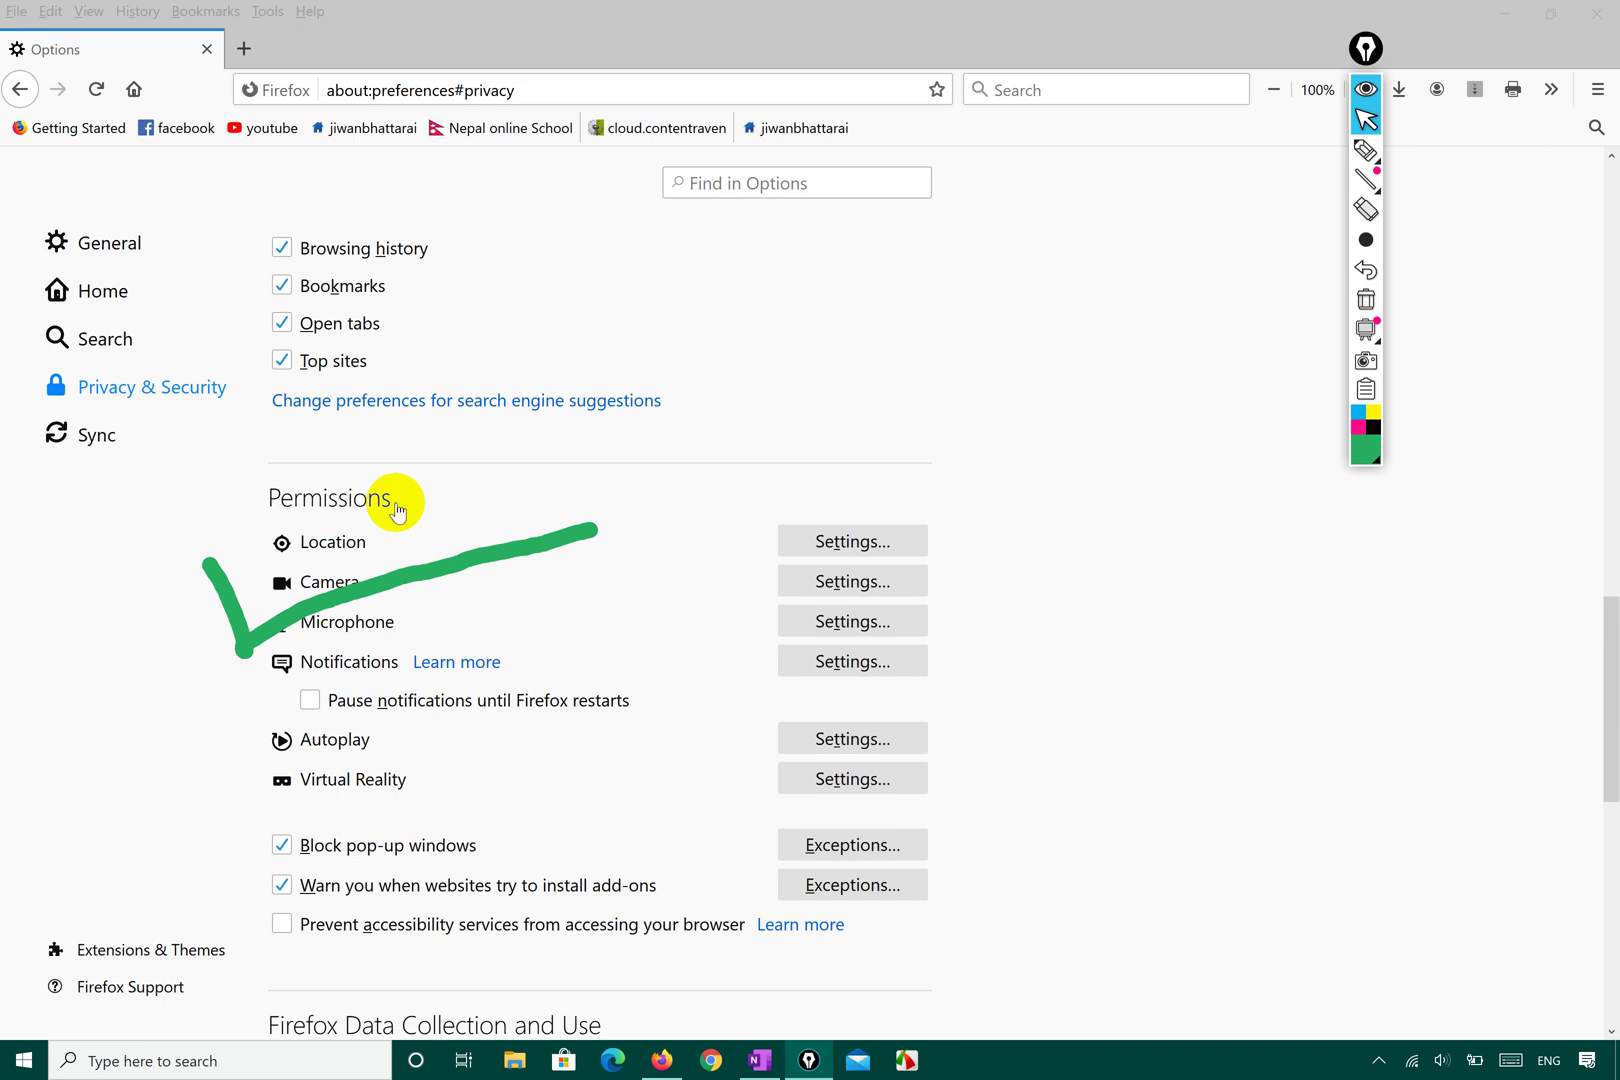
left_click(1362, 300)
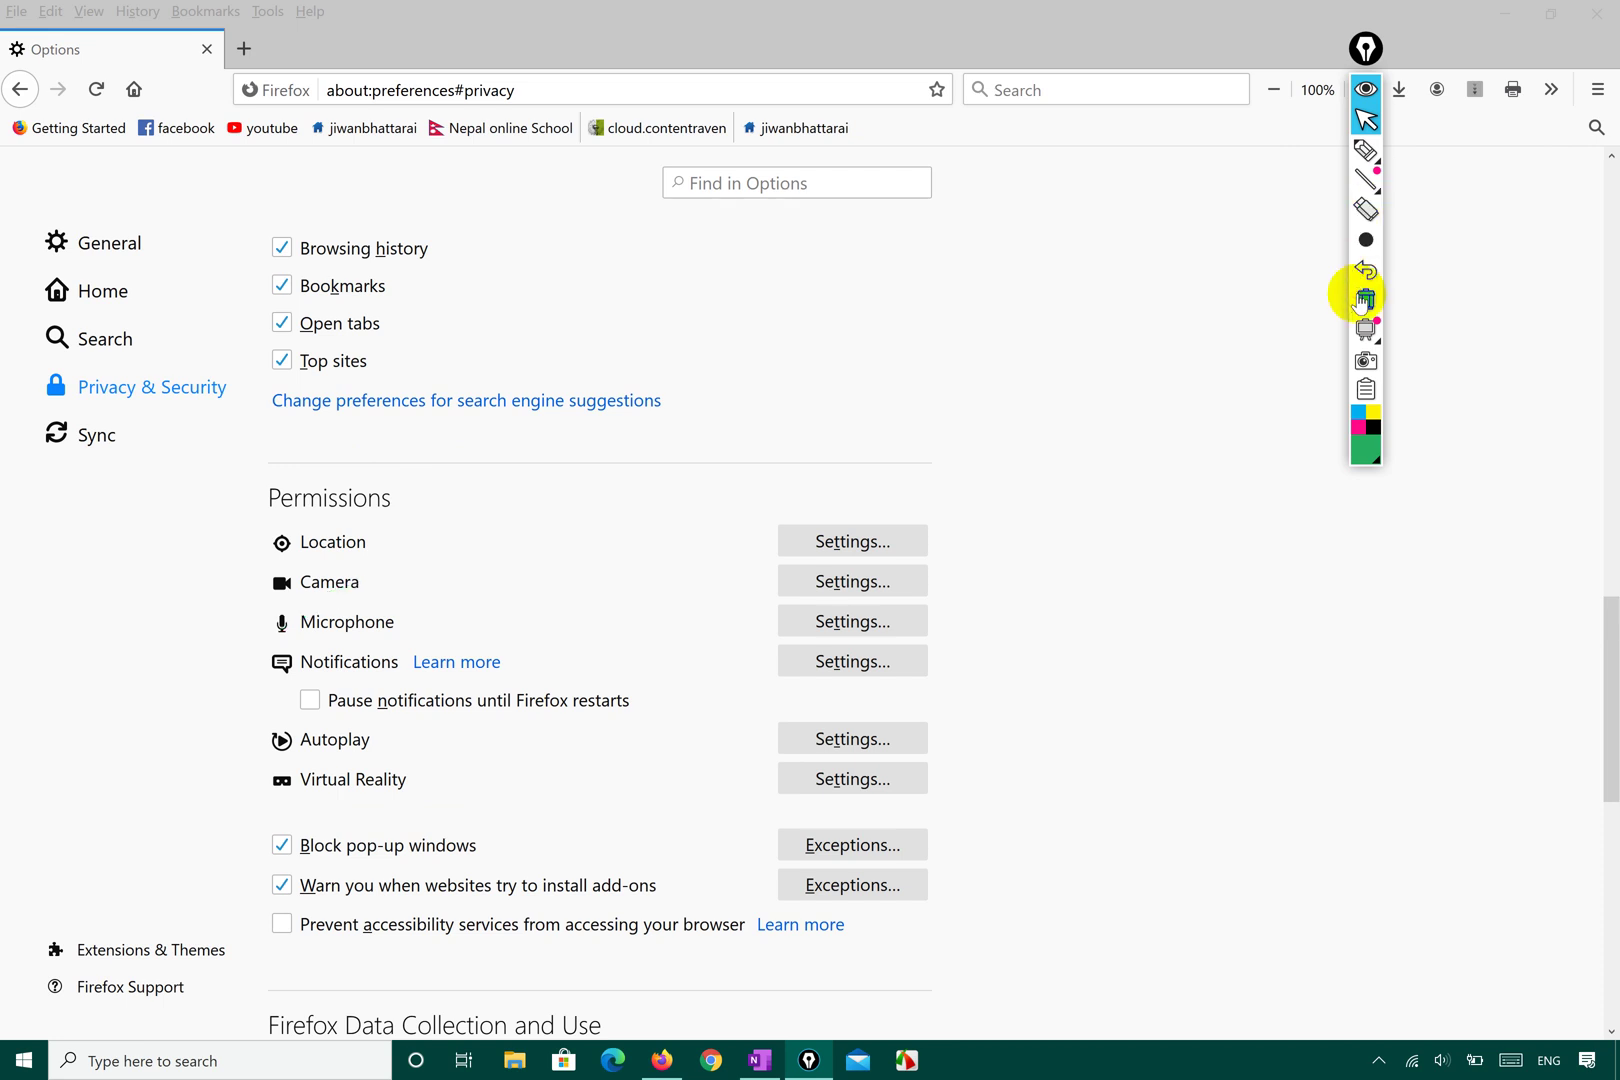
left_click(1366, 150)
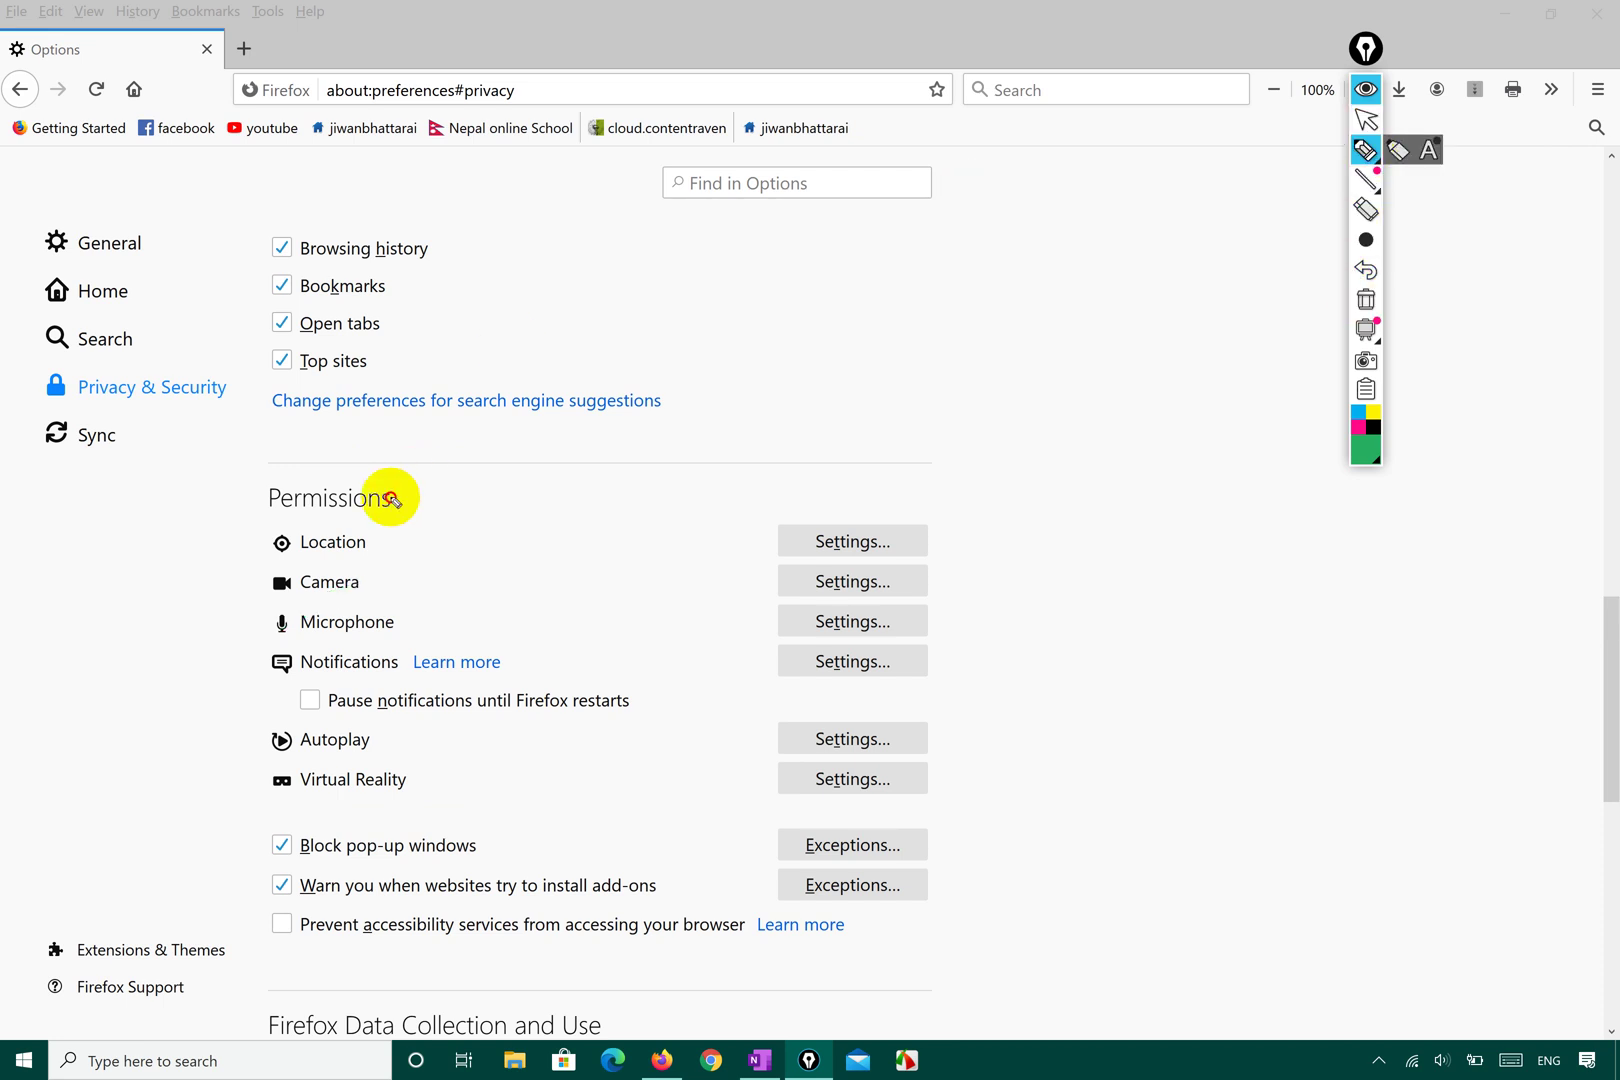
left_click_drag(390, 495, 587, 446)
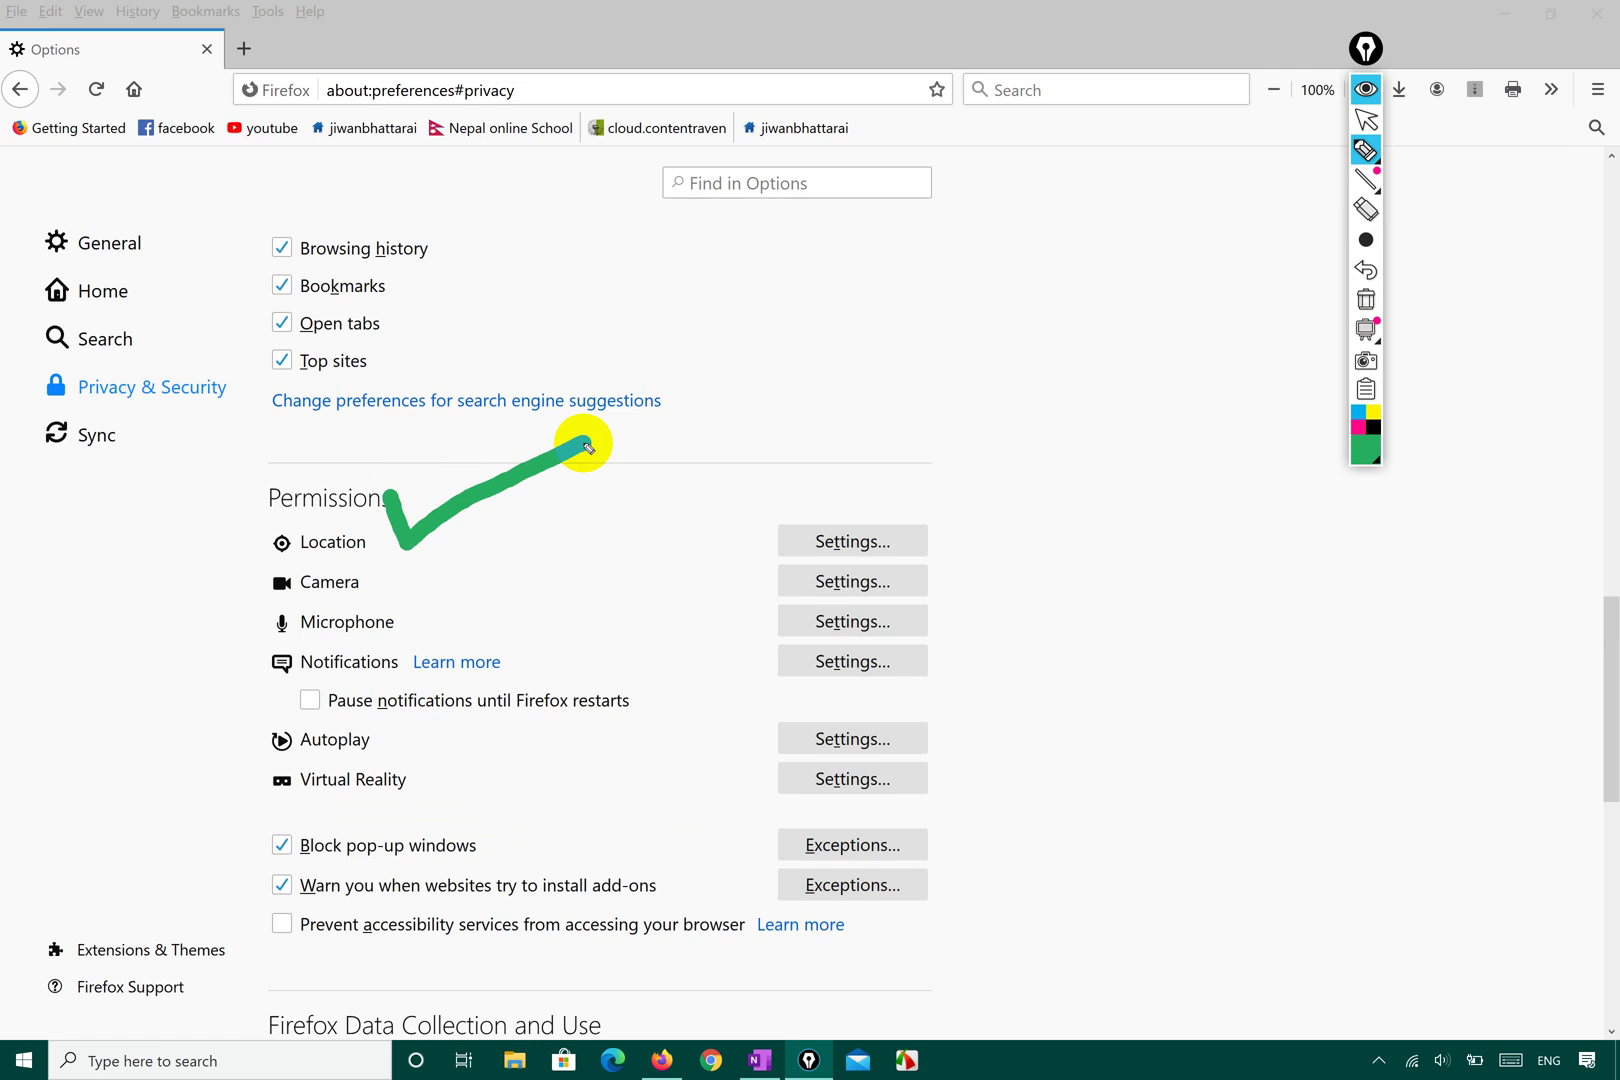
- Clear the tick at Permissions and set the annotation pen to the second-smallest size
left_click(1366, 298)
left_click(1366, 150)
left_click(1367, 240)
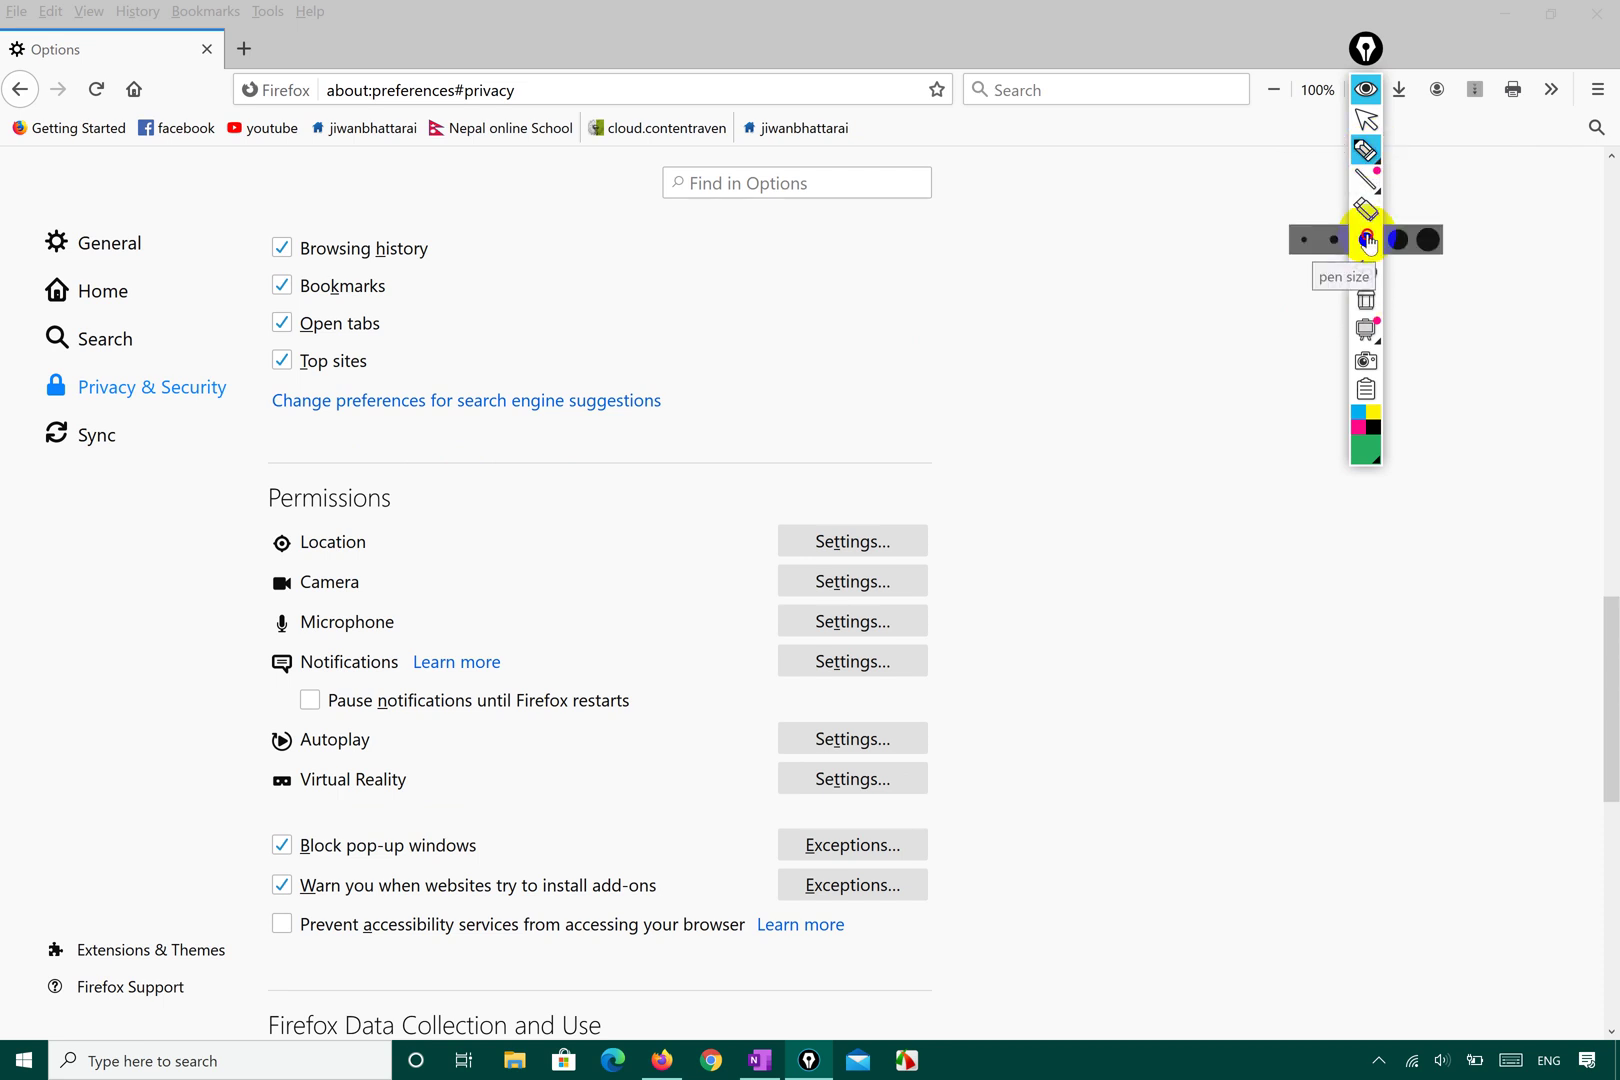
left_click(1333, 240)
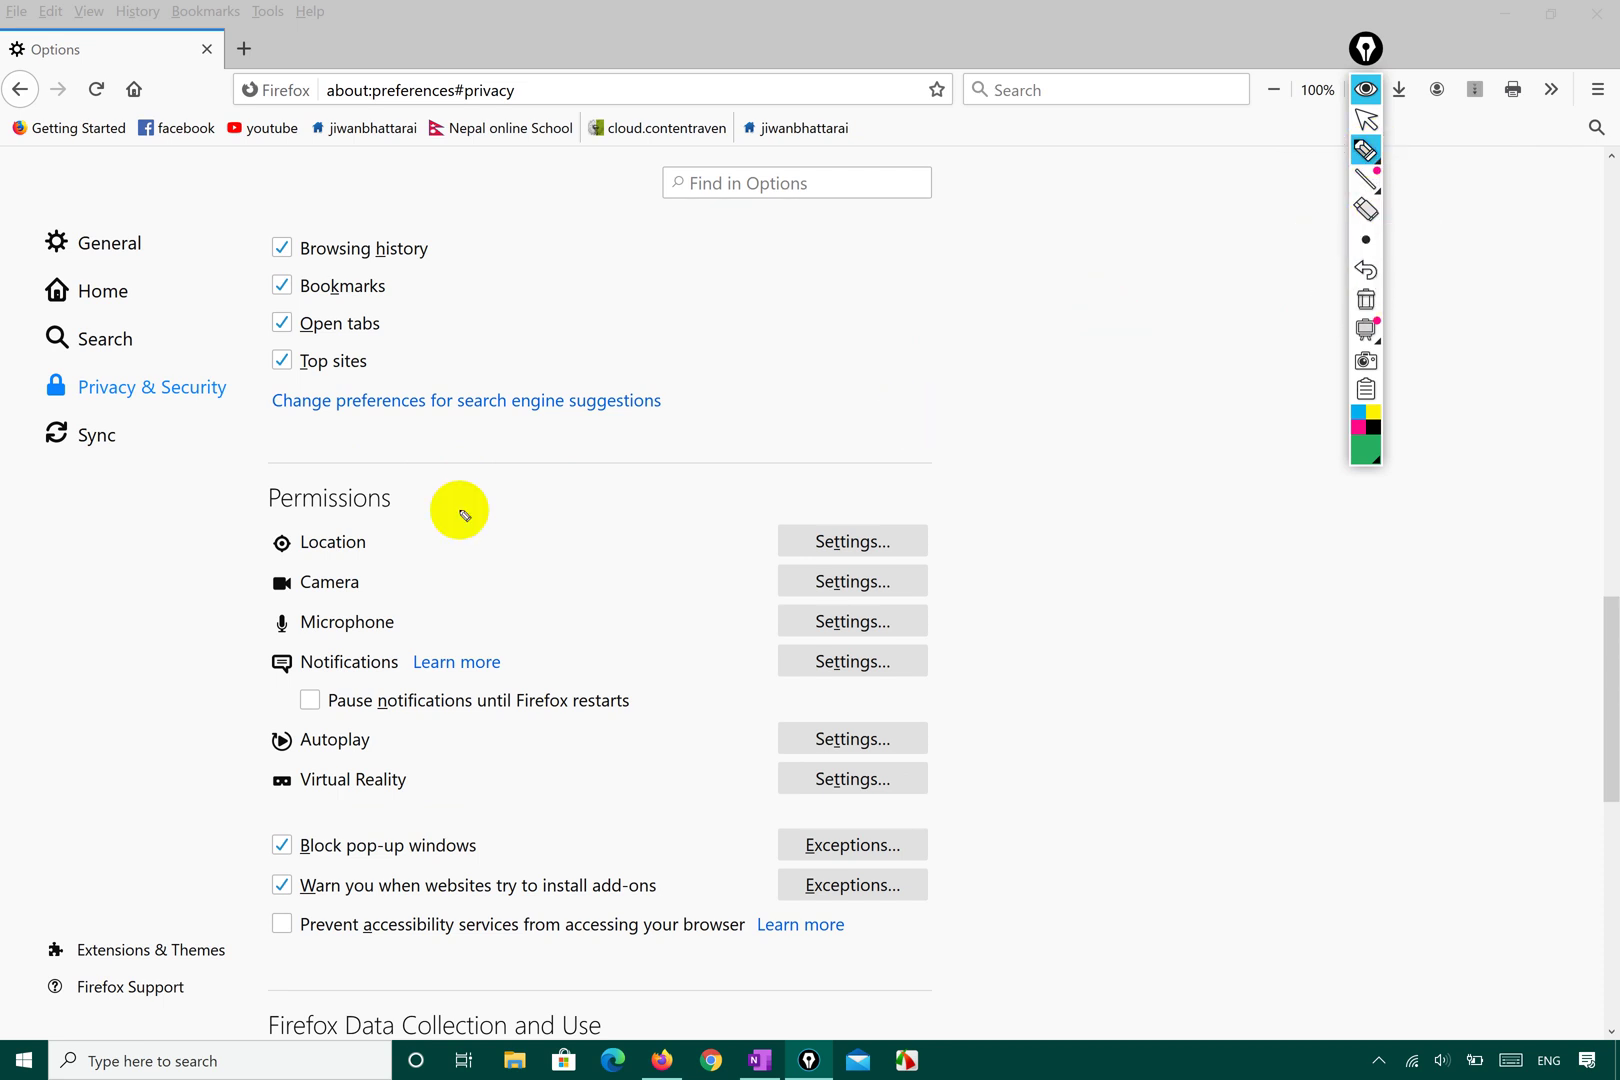
- Draw green lines linking Location, Camera, Microphone, Notifications, Autoplay and Virtual Reality to their Settings buttons
left_click_drag(372, 543, 760, 545)
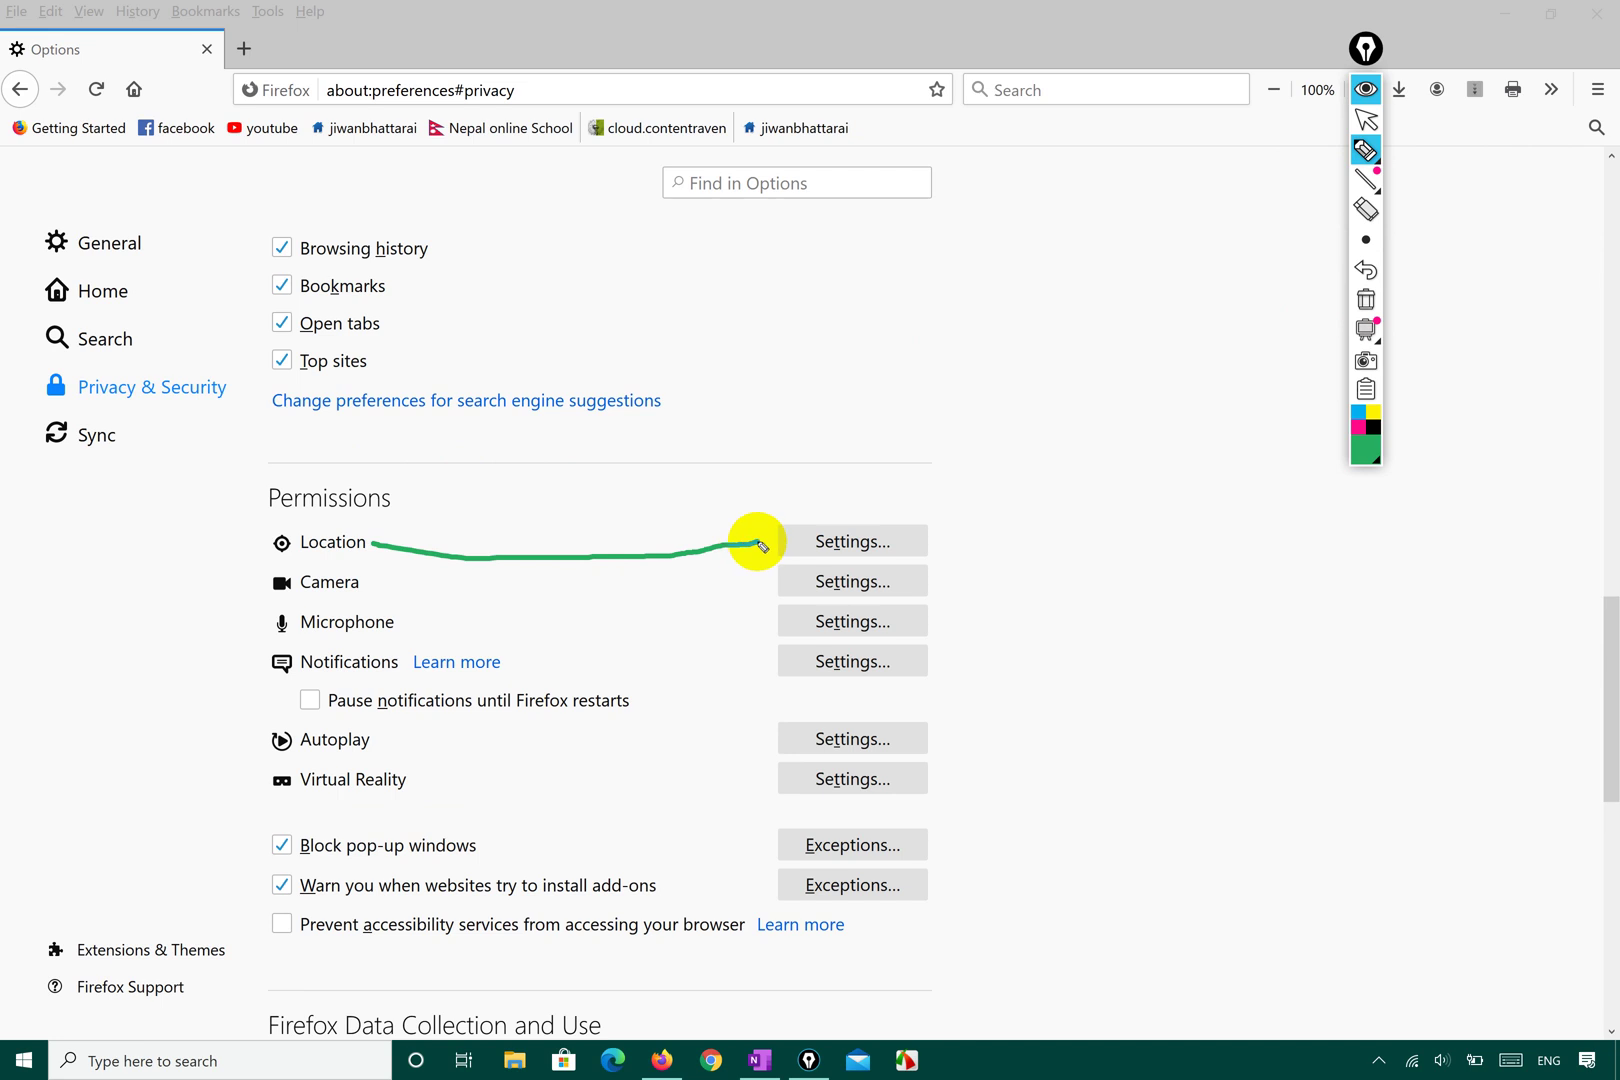
left_click_drag(360, 580, 770, 580)
left_click_drag(398, 625, 770, 621)
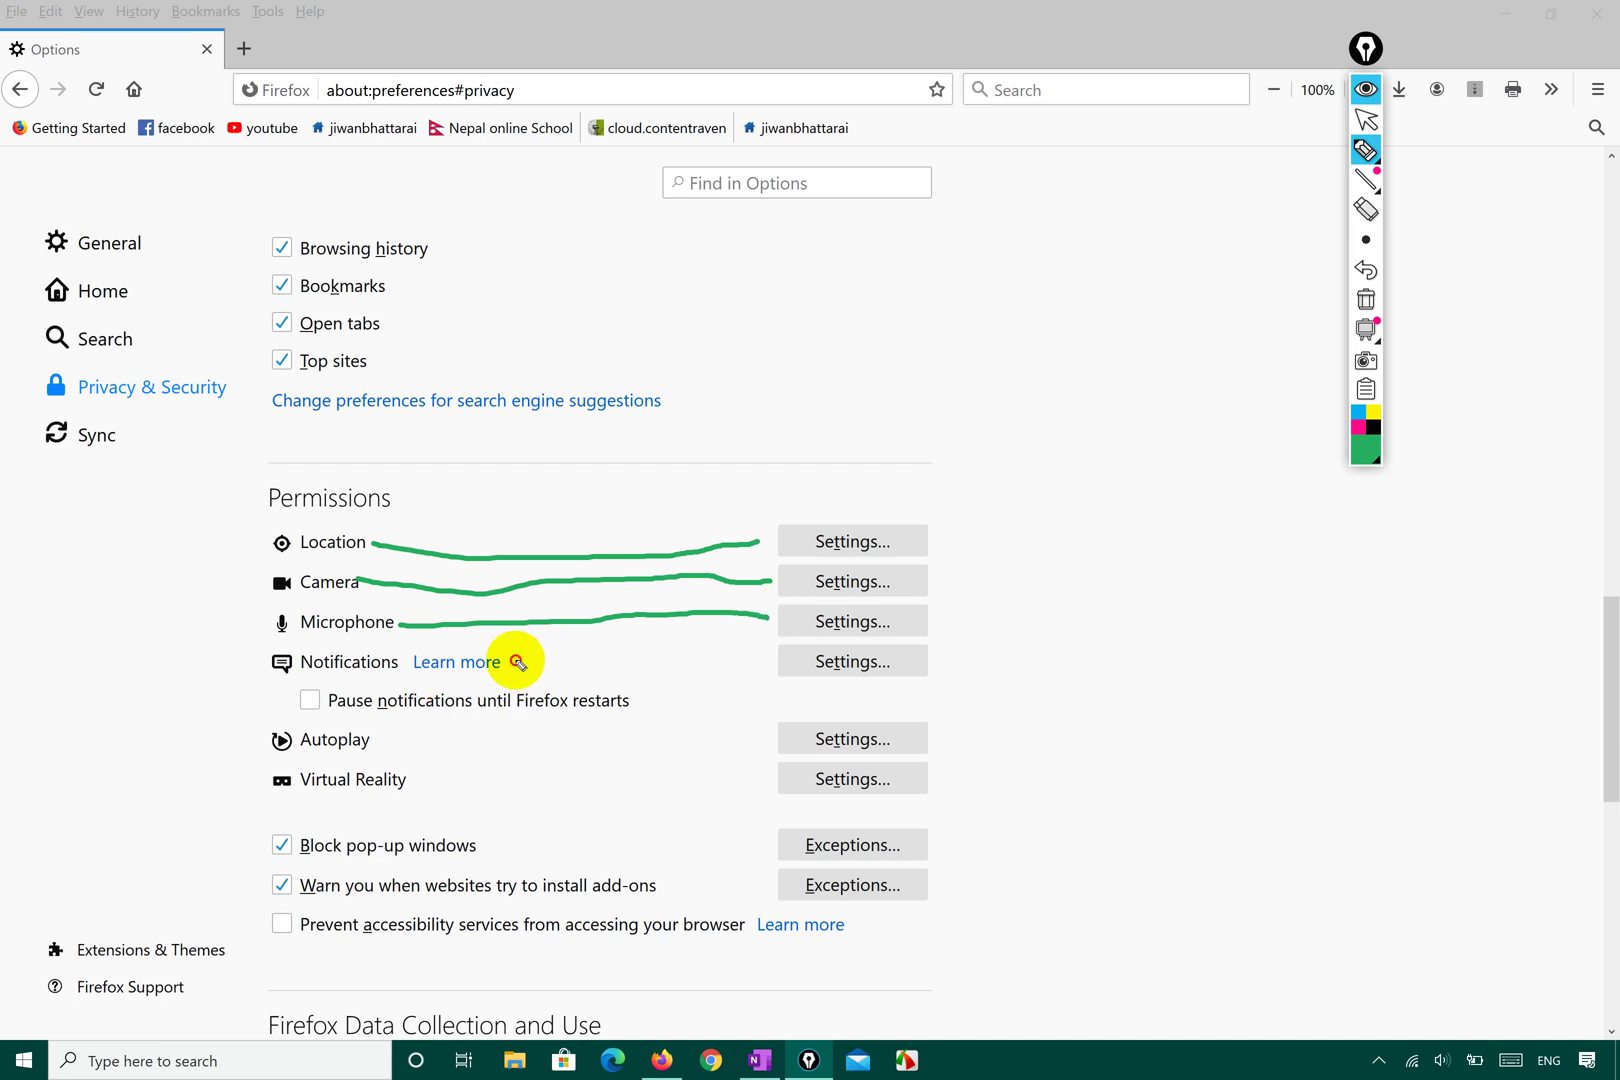
mouse_move(514, 662)
left_mouse_down()
mouse_move(697, 650)
mouse_move(772, 668)
left_mouse_up()
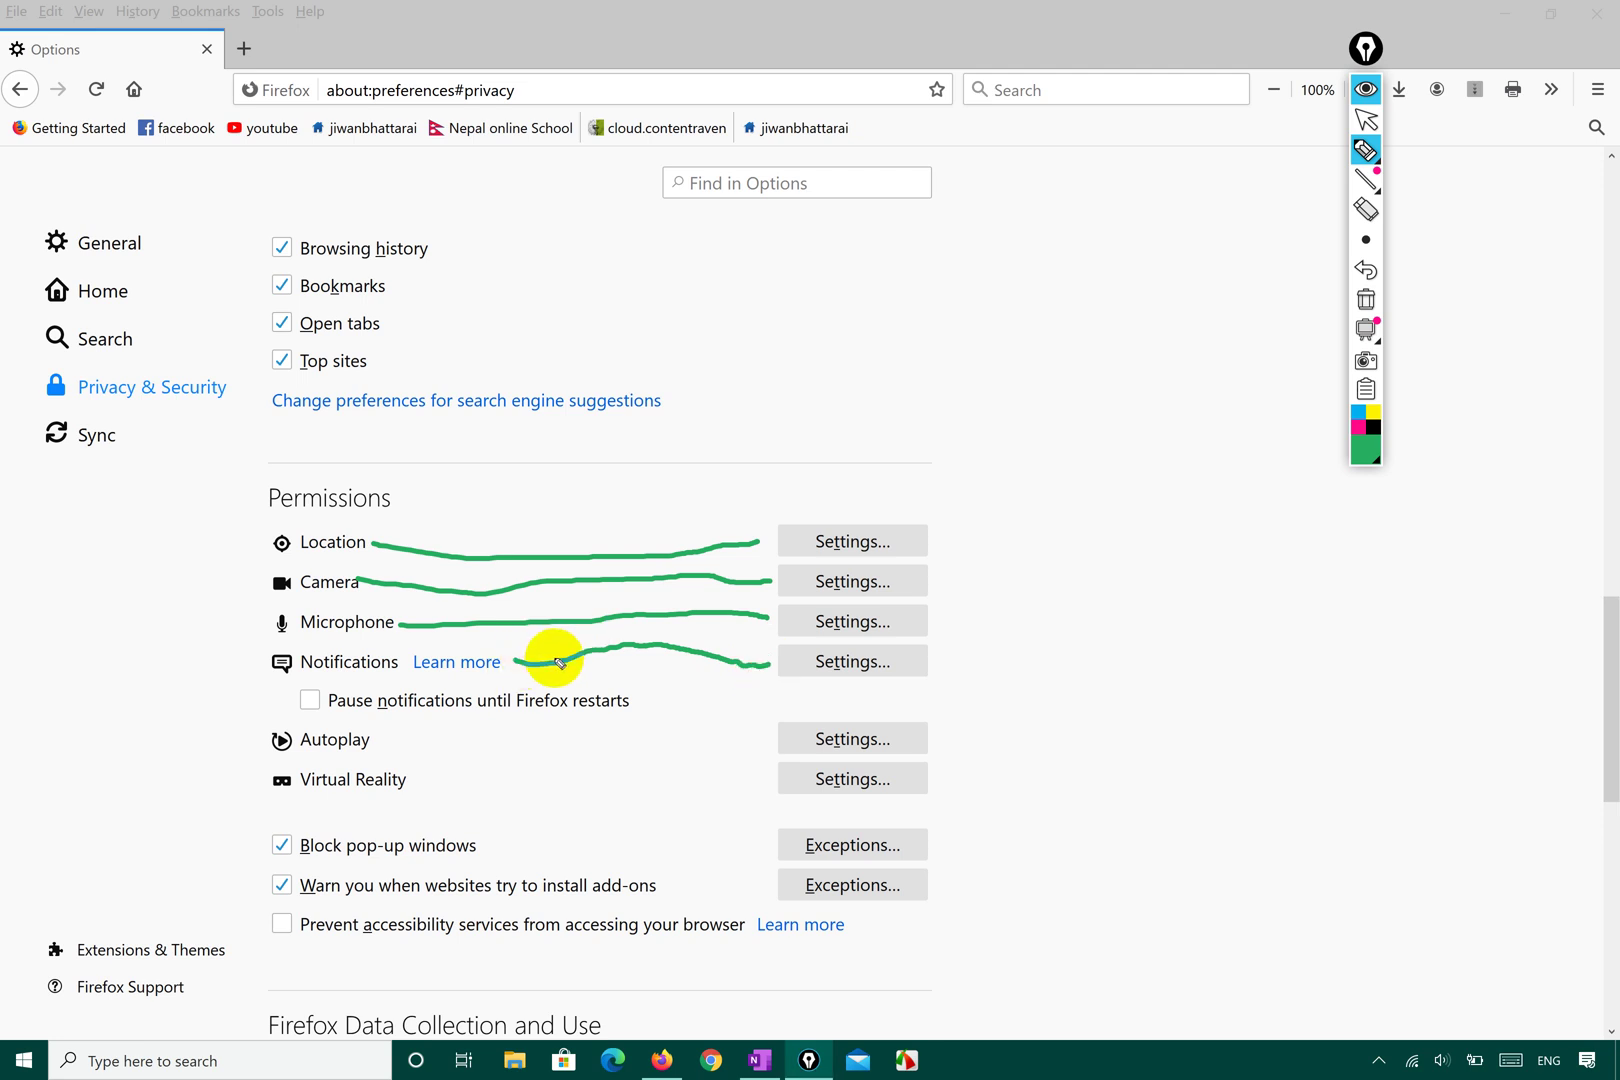
mouse_move(383, 740)
left_mouse_down()
mouse_move(411, 756)
mouse_move(778, 740)
left_mouse_up()
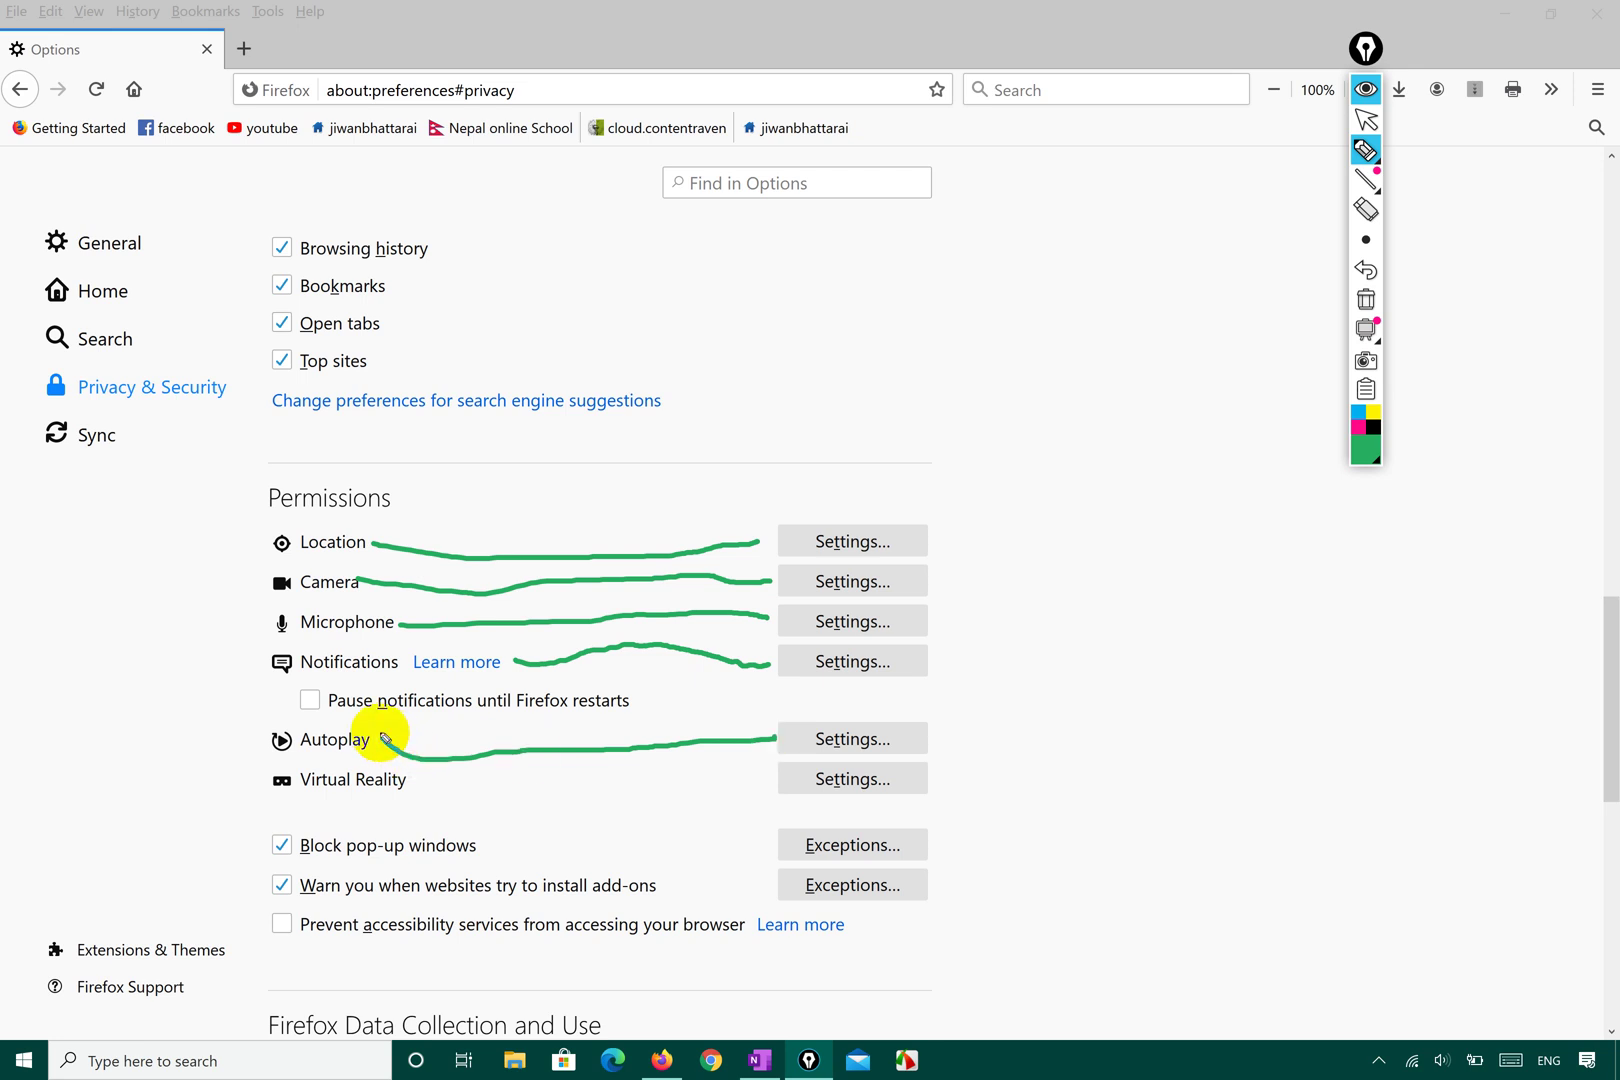
mouse_move(381, 735)
left_mouse_down()
mouse_move(521, 772)
mouse_move(775, 737)
left_mouse_up()
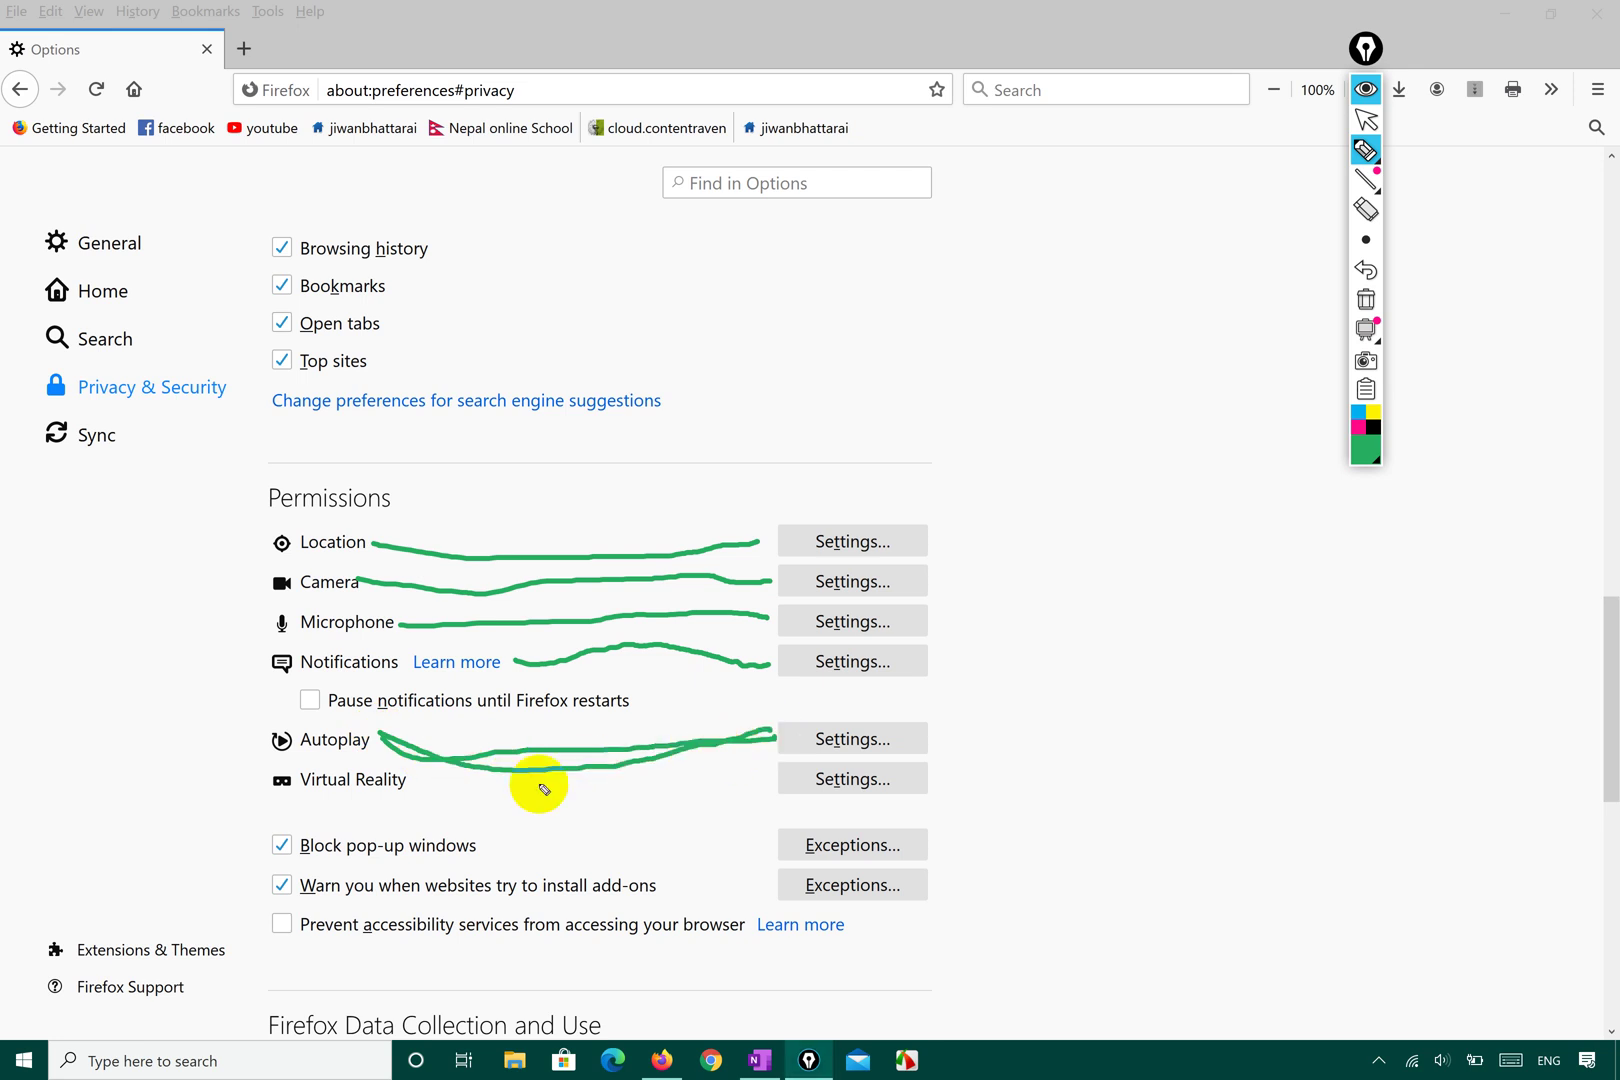
mouse_move(405, 780)
left_mouse_down()
mouse_move(565, 782)
mouse_move(734, 751)
mouse_move(782, 779)
left_mouse_up()
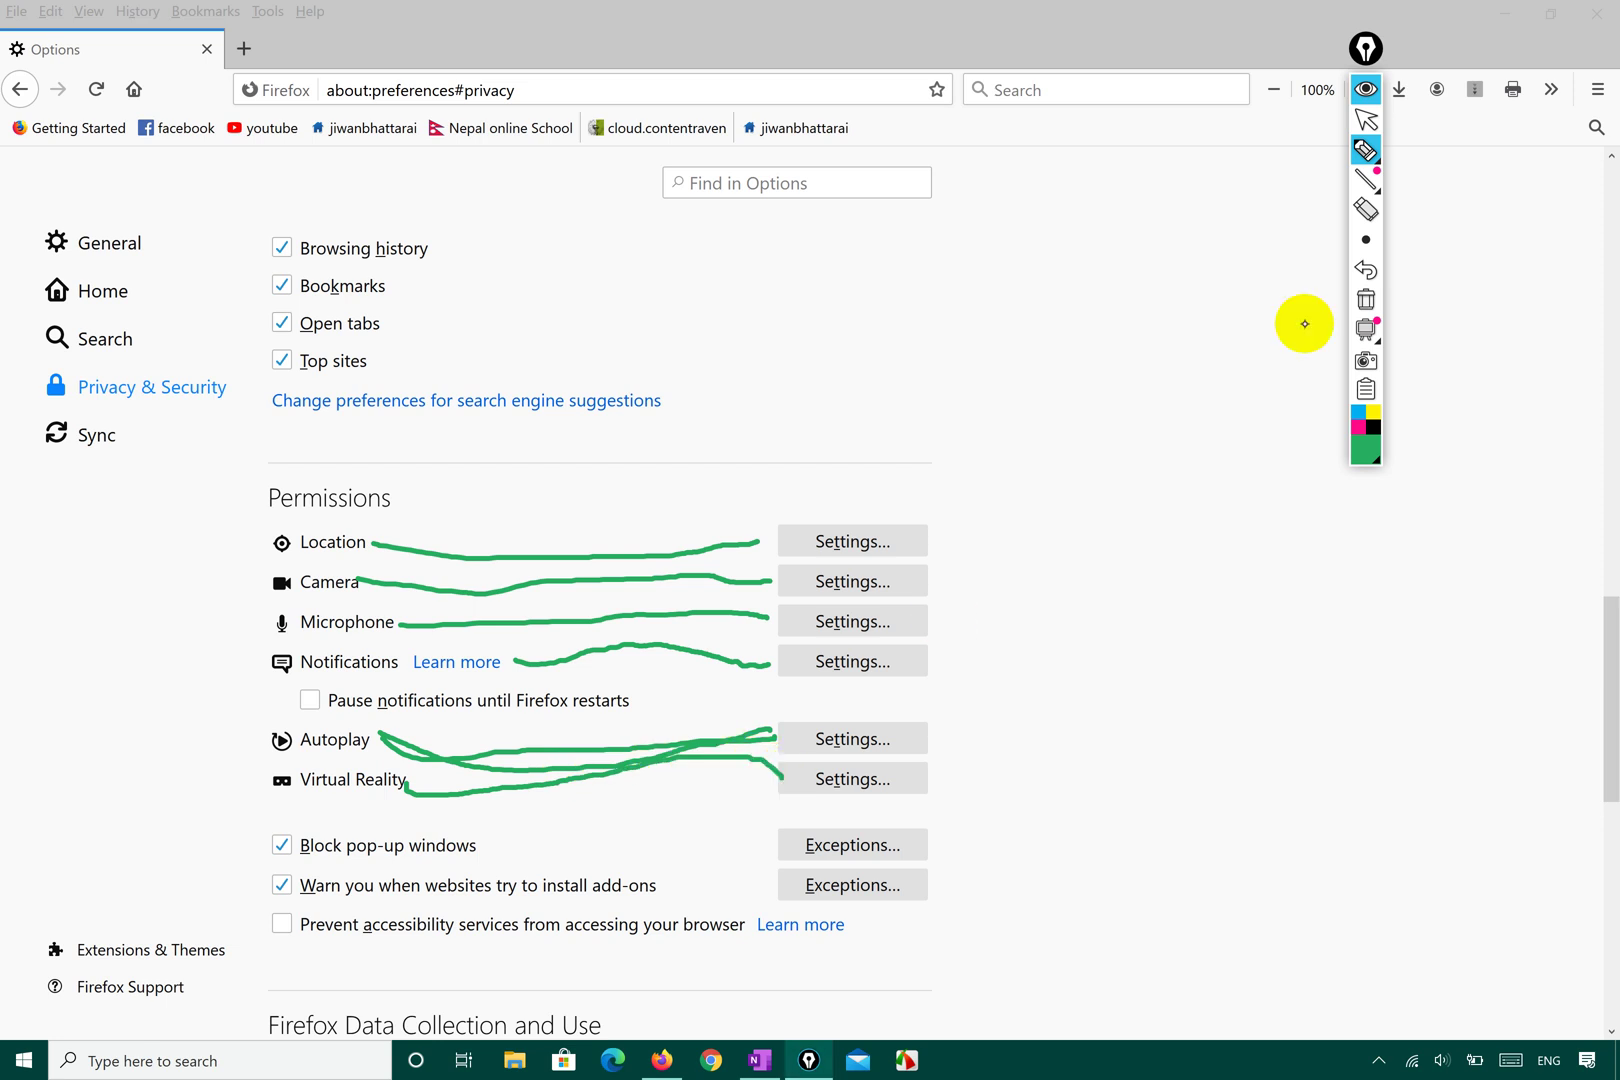
- Clear the lines and circle in green the pop-up, add-on warning and accessibility options under Permissions
left_click(1364, 302)
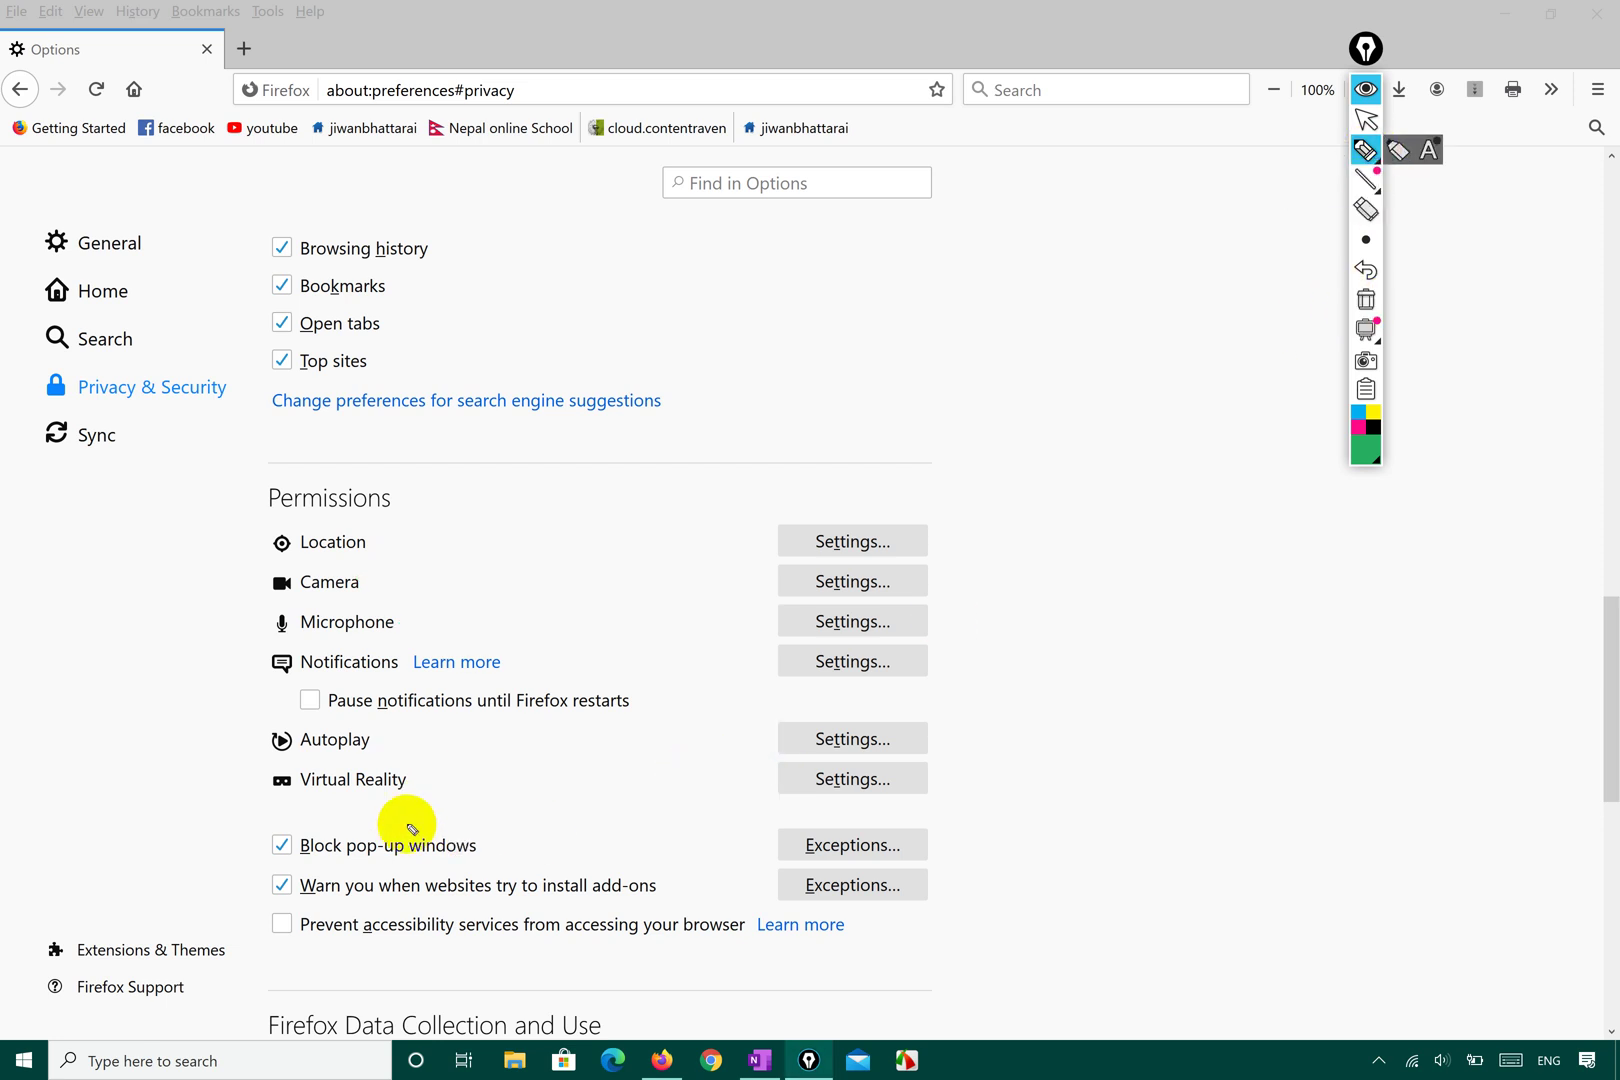
mouse_move(398, 827)
left_mouse_down()
mouse_move(245, 840)
mouse_move(267, 932)
mouse_move(727, 947)
mouse_move(947, 910)
mouse_move(929, 860)
mouse_move(640, 820)
mouse_move(378, 836)
left_mouse_up()
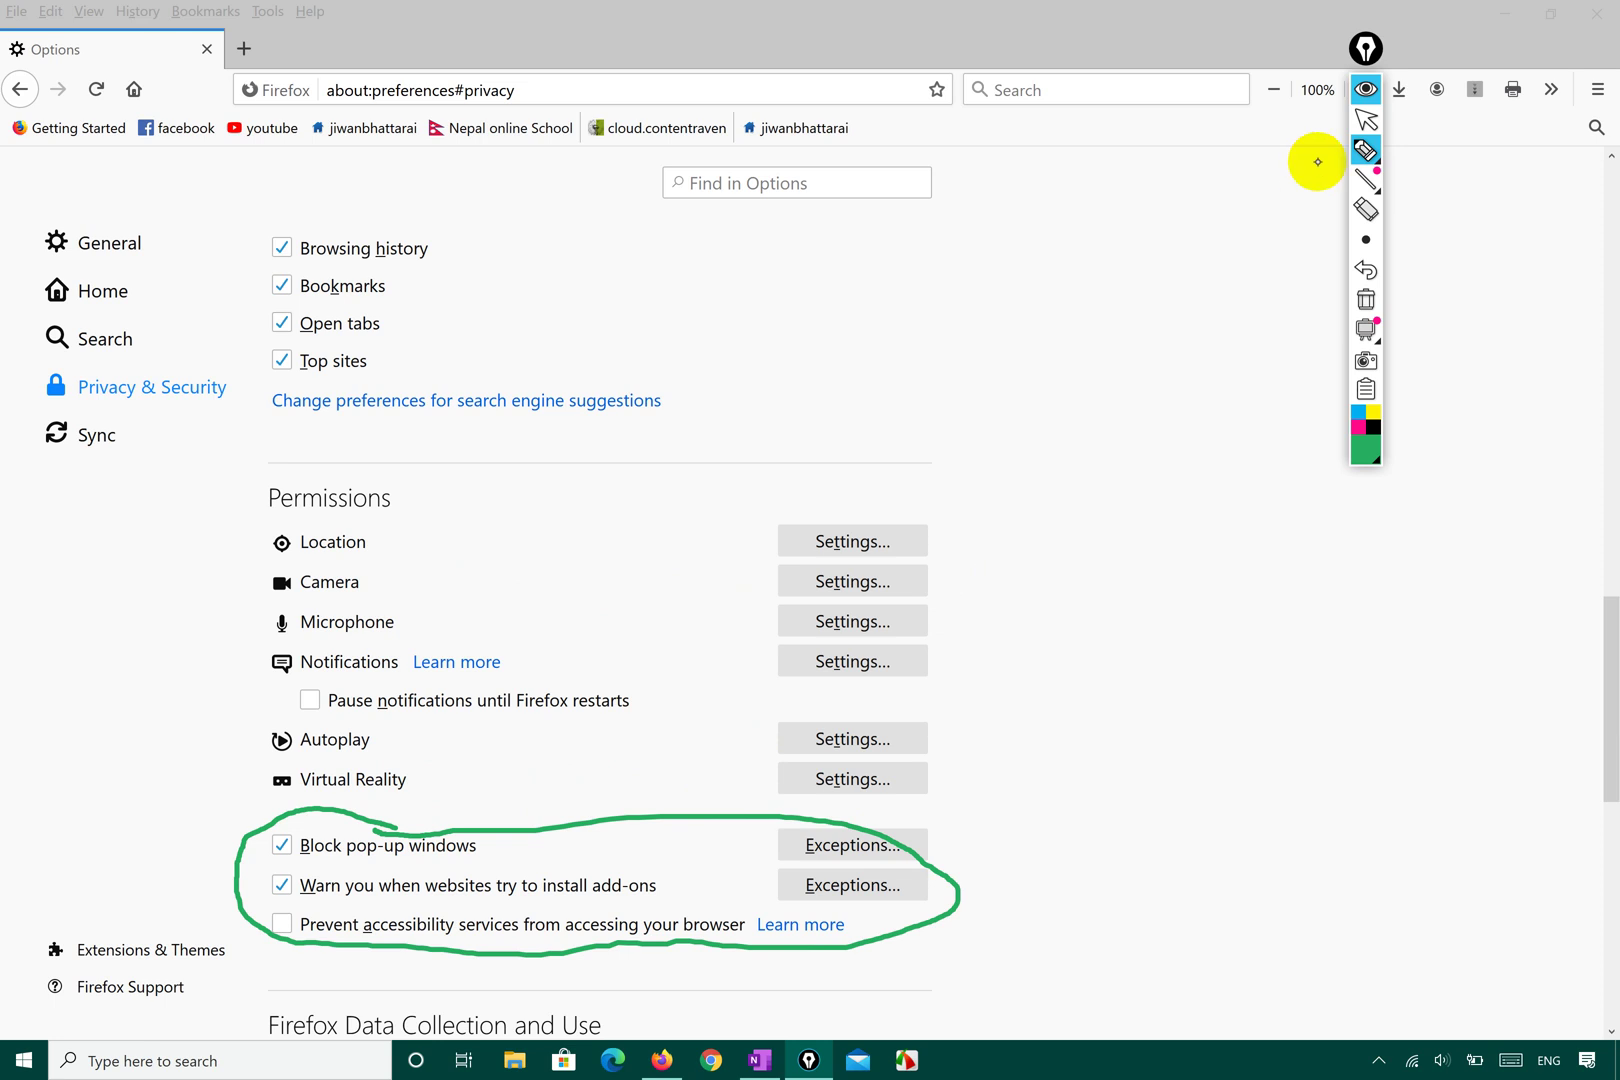
- Clear the green circle, switch from the pen to the pointer, and open the Location permission settings
left_click(1366, 298)
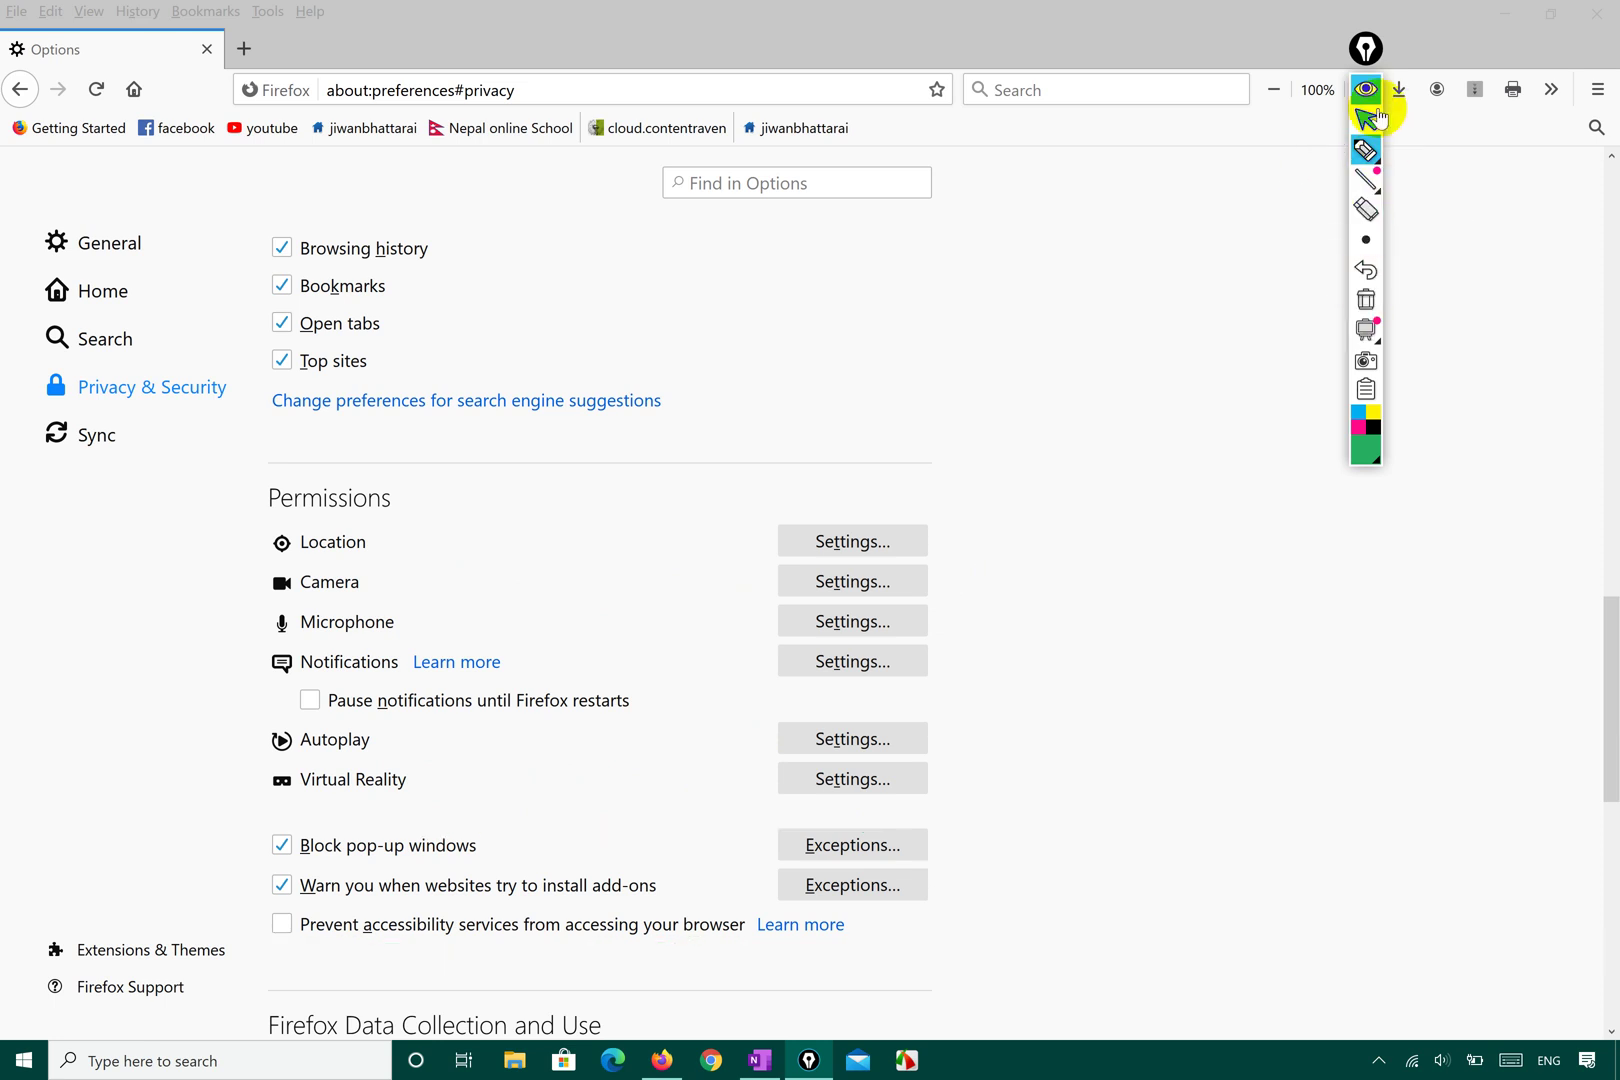
left_click(1366, 120)
scroll(1041, 607, "down", 5)
scroll(1041, 607, "down", 3)
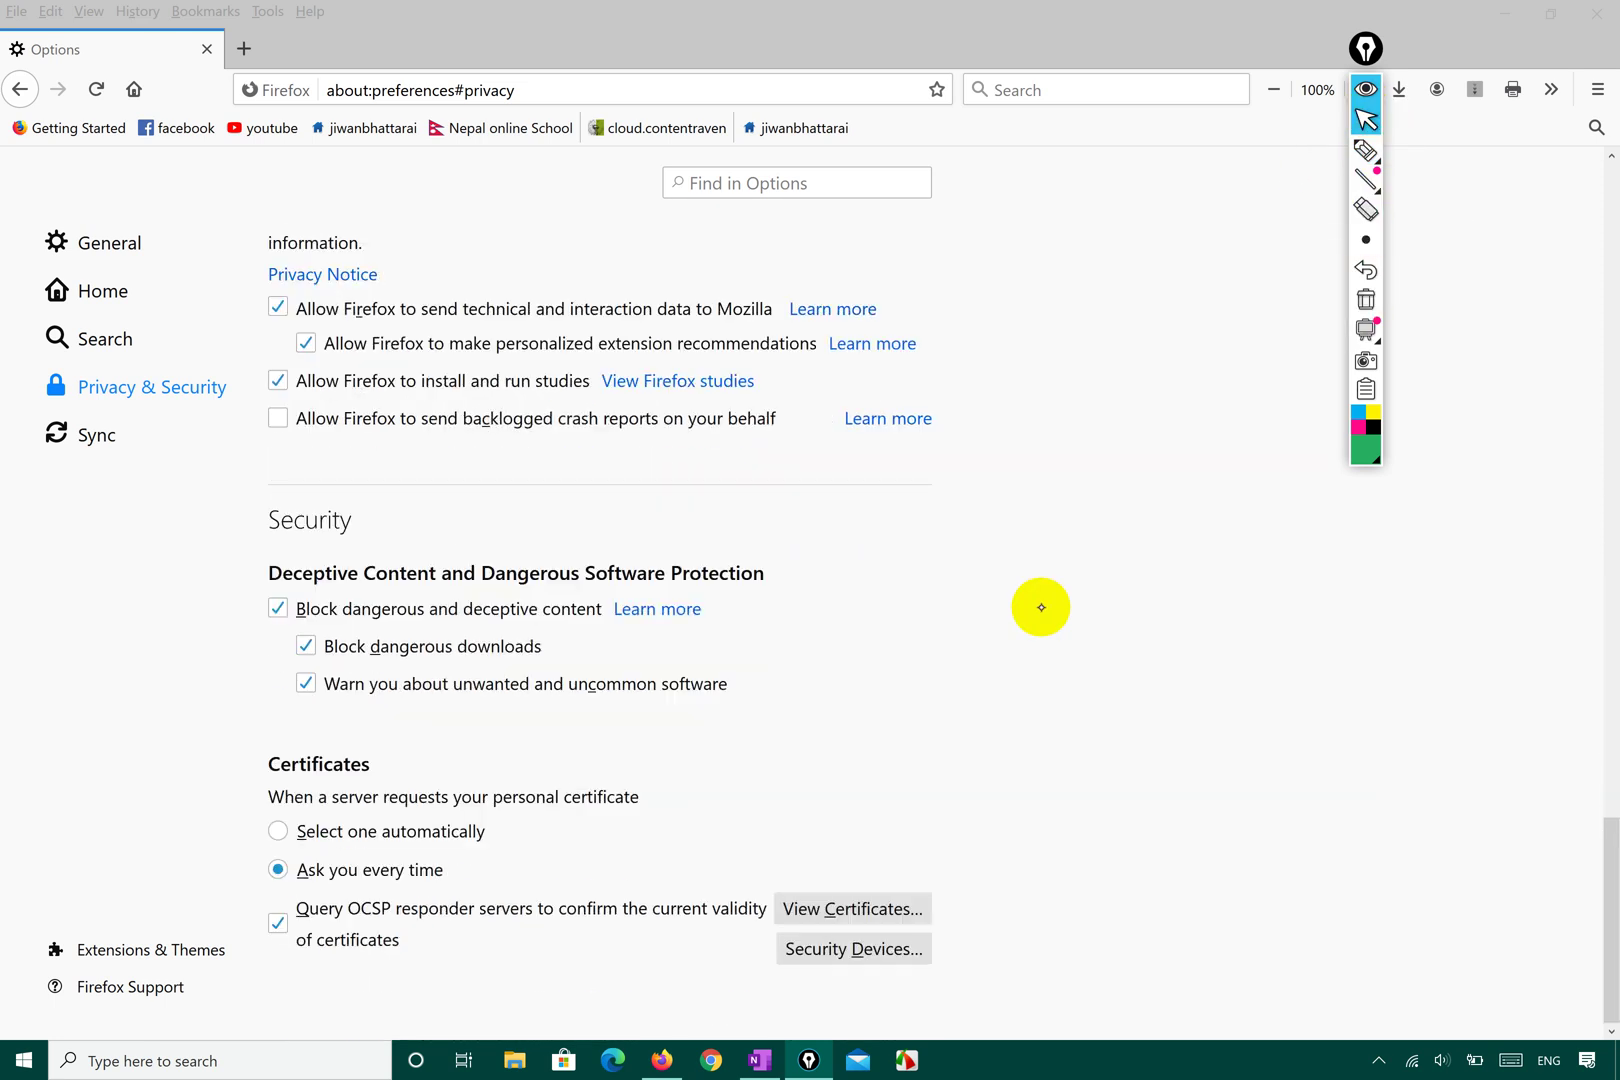
scroll(1041, 607, "up", 10)
scroll(1041, 607, "down", 3)
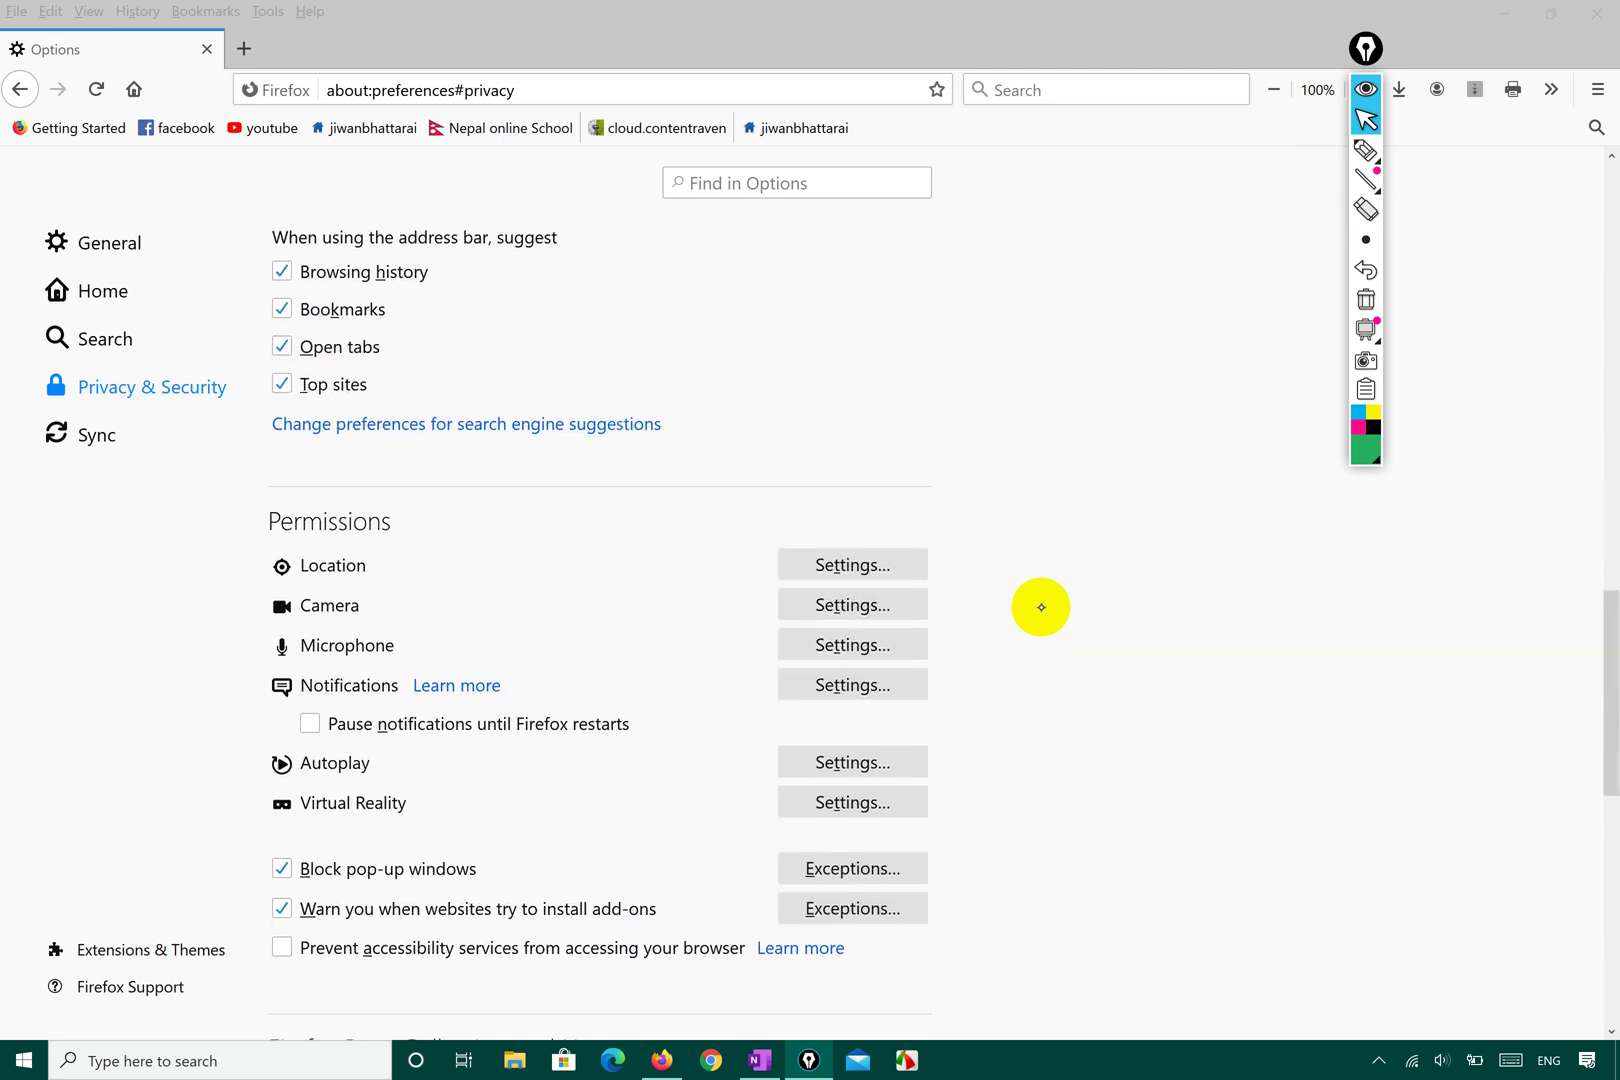
left_click(850, 576)
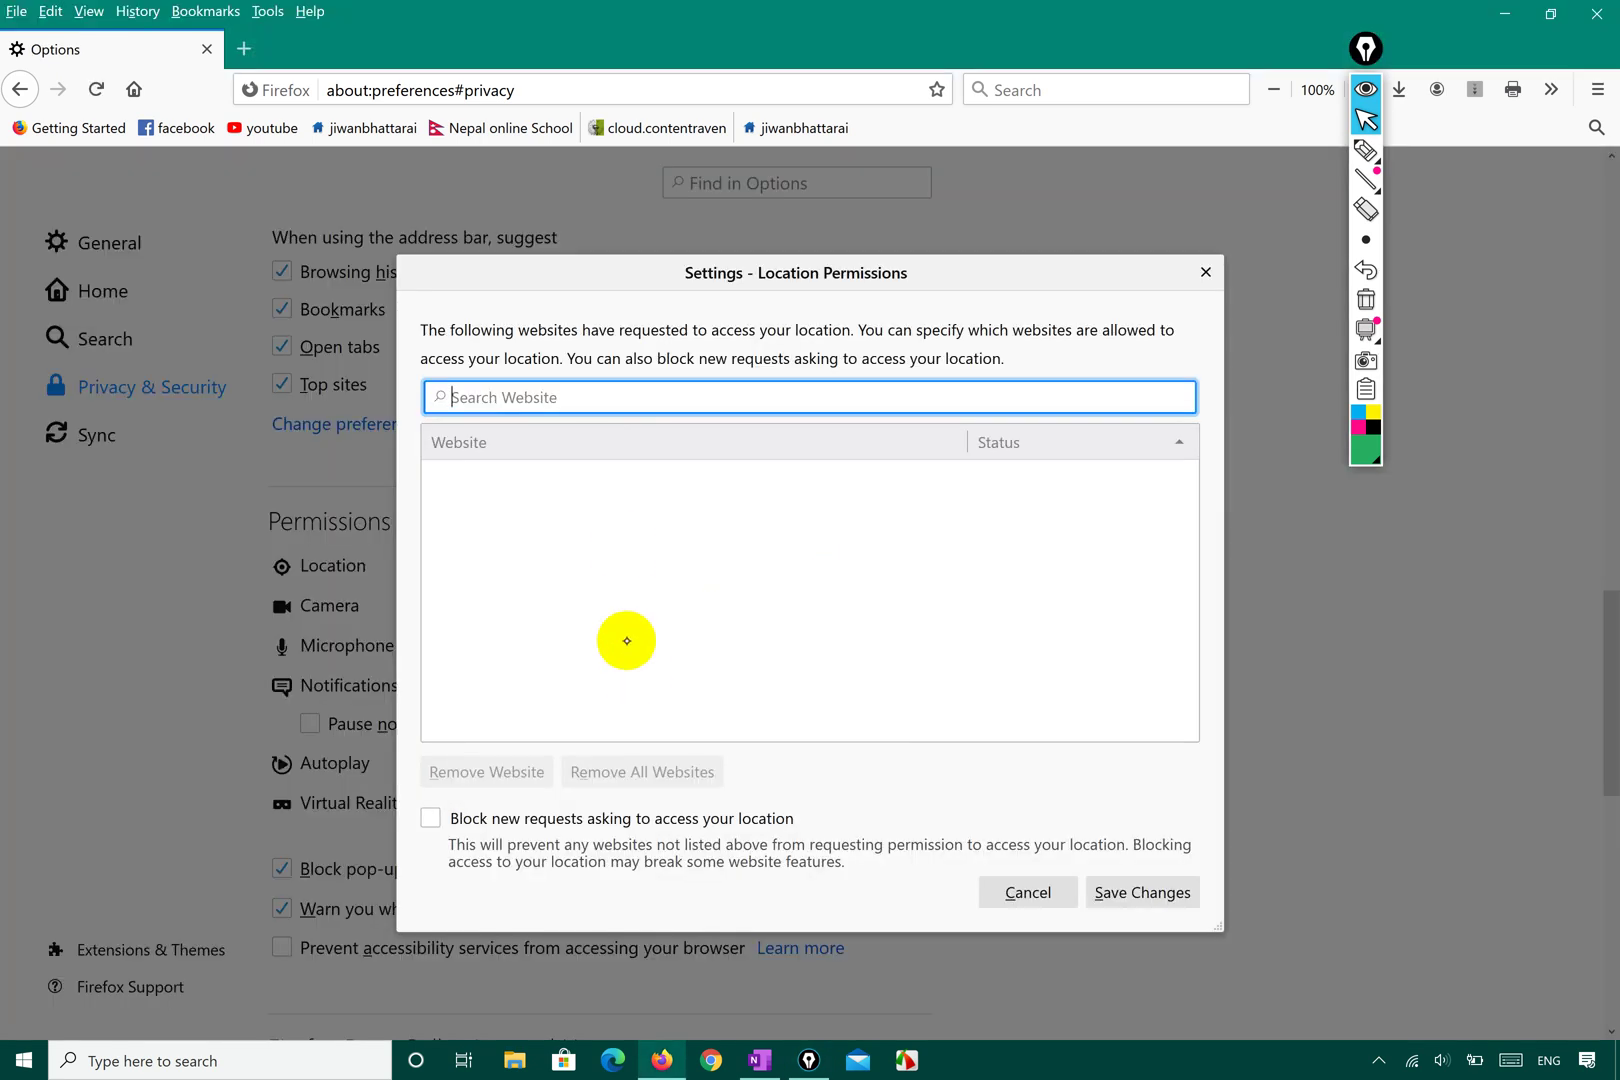
- Turn on the option that blocks new requests to access your location, and turn it off again
left_click(522, 391)
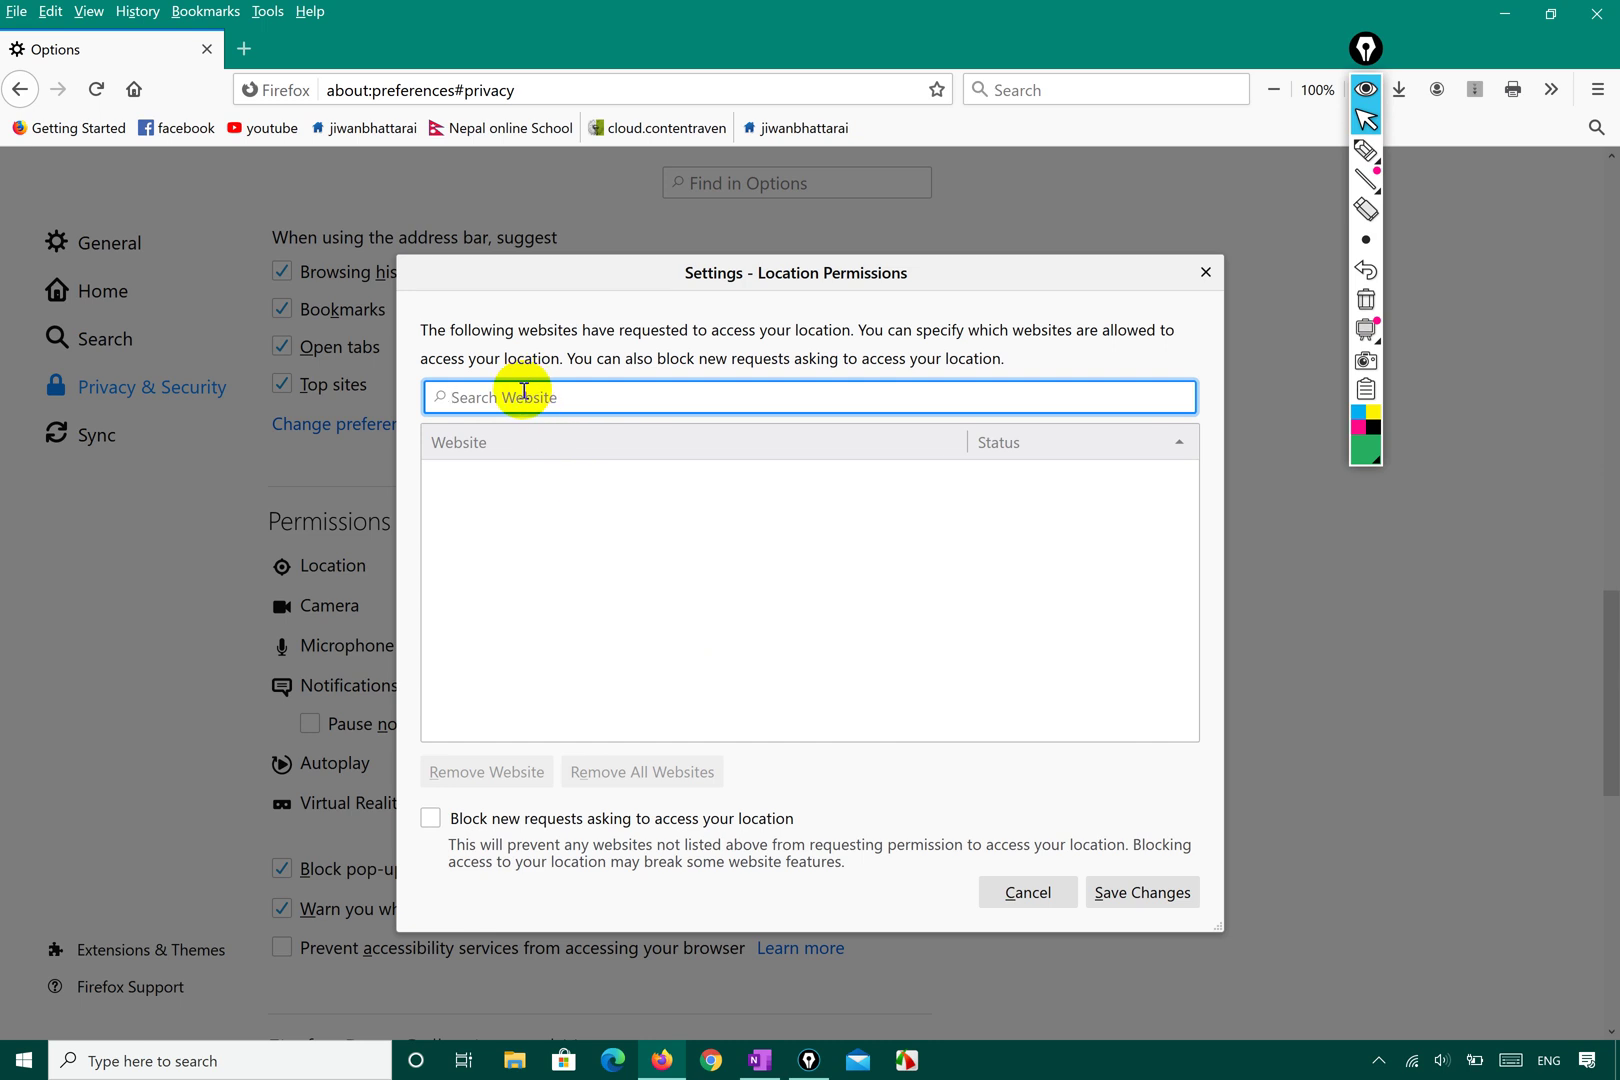
left_click(430, 819)
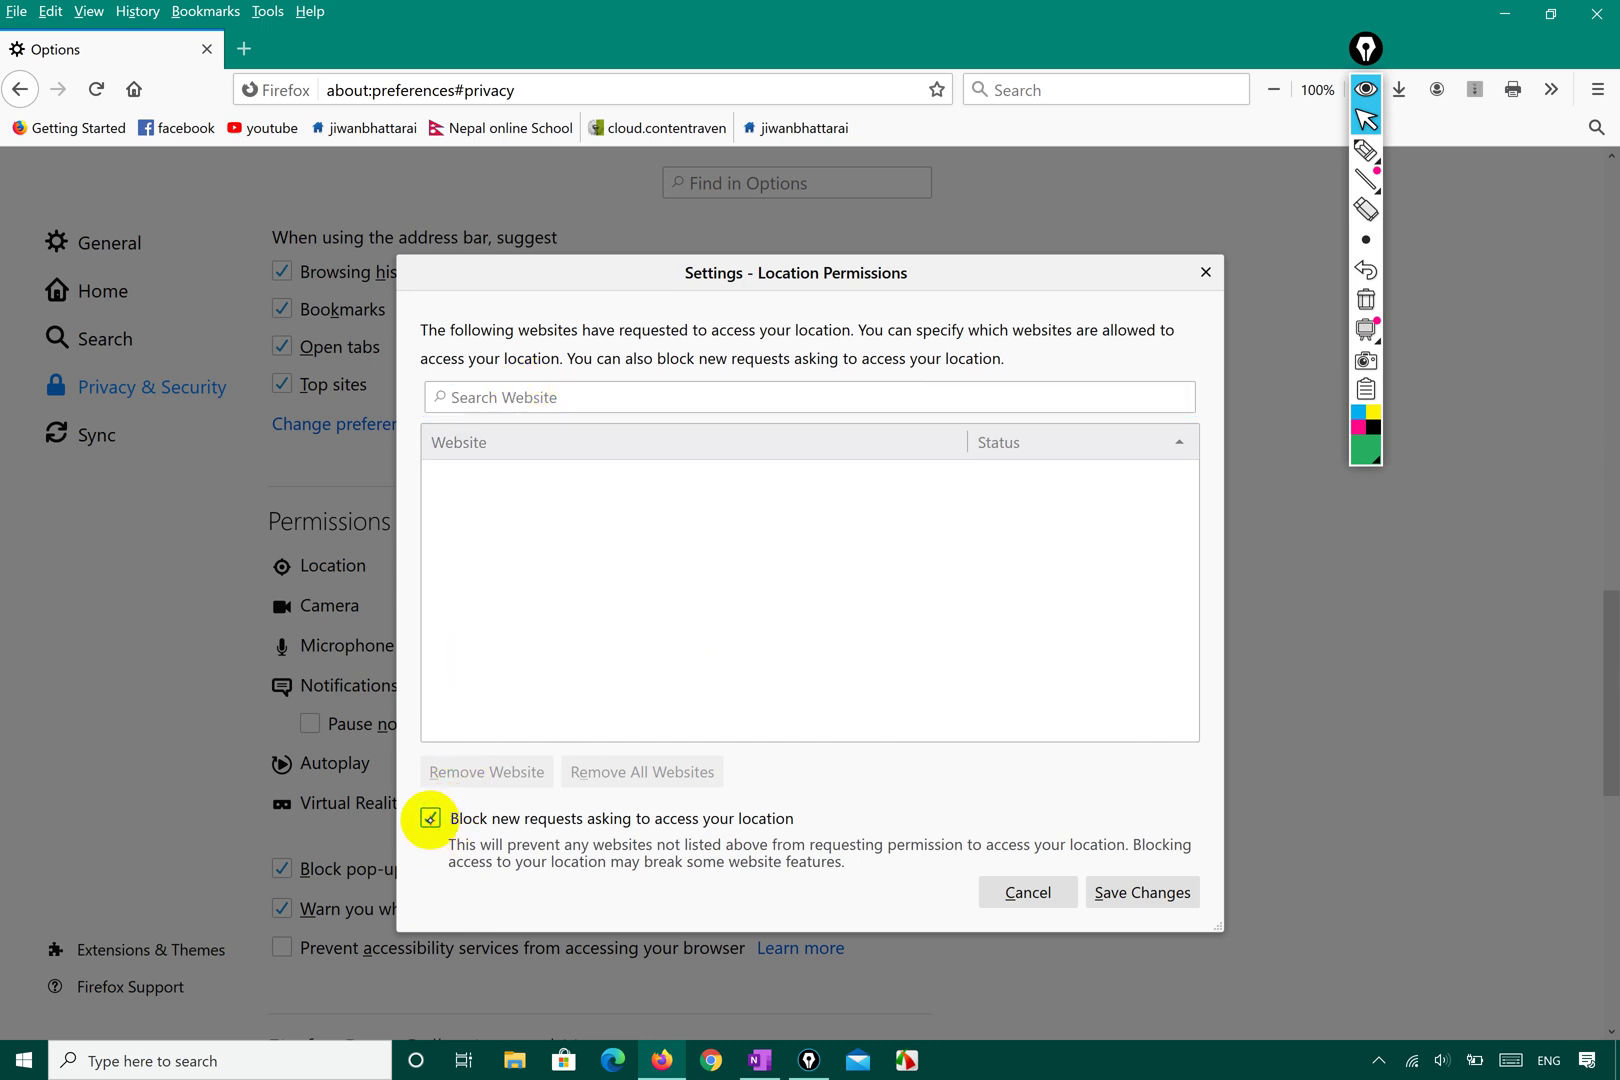
left_click(430, 819)
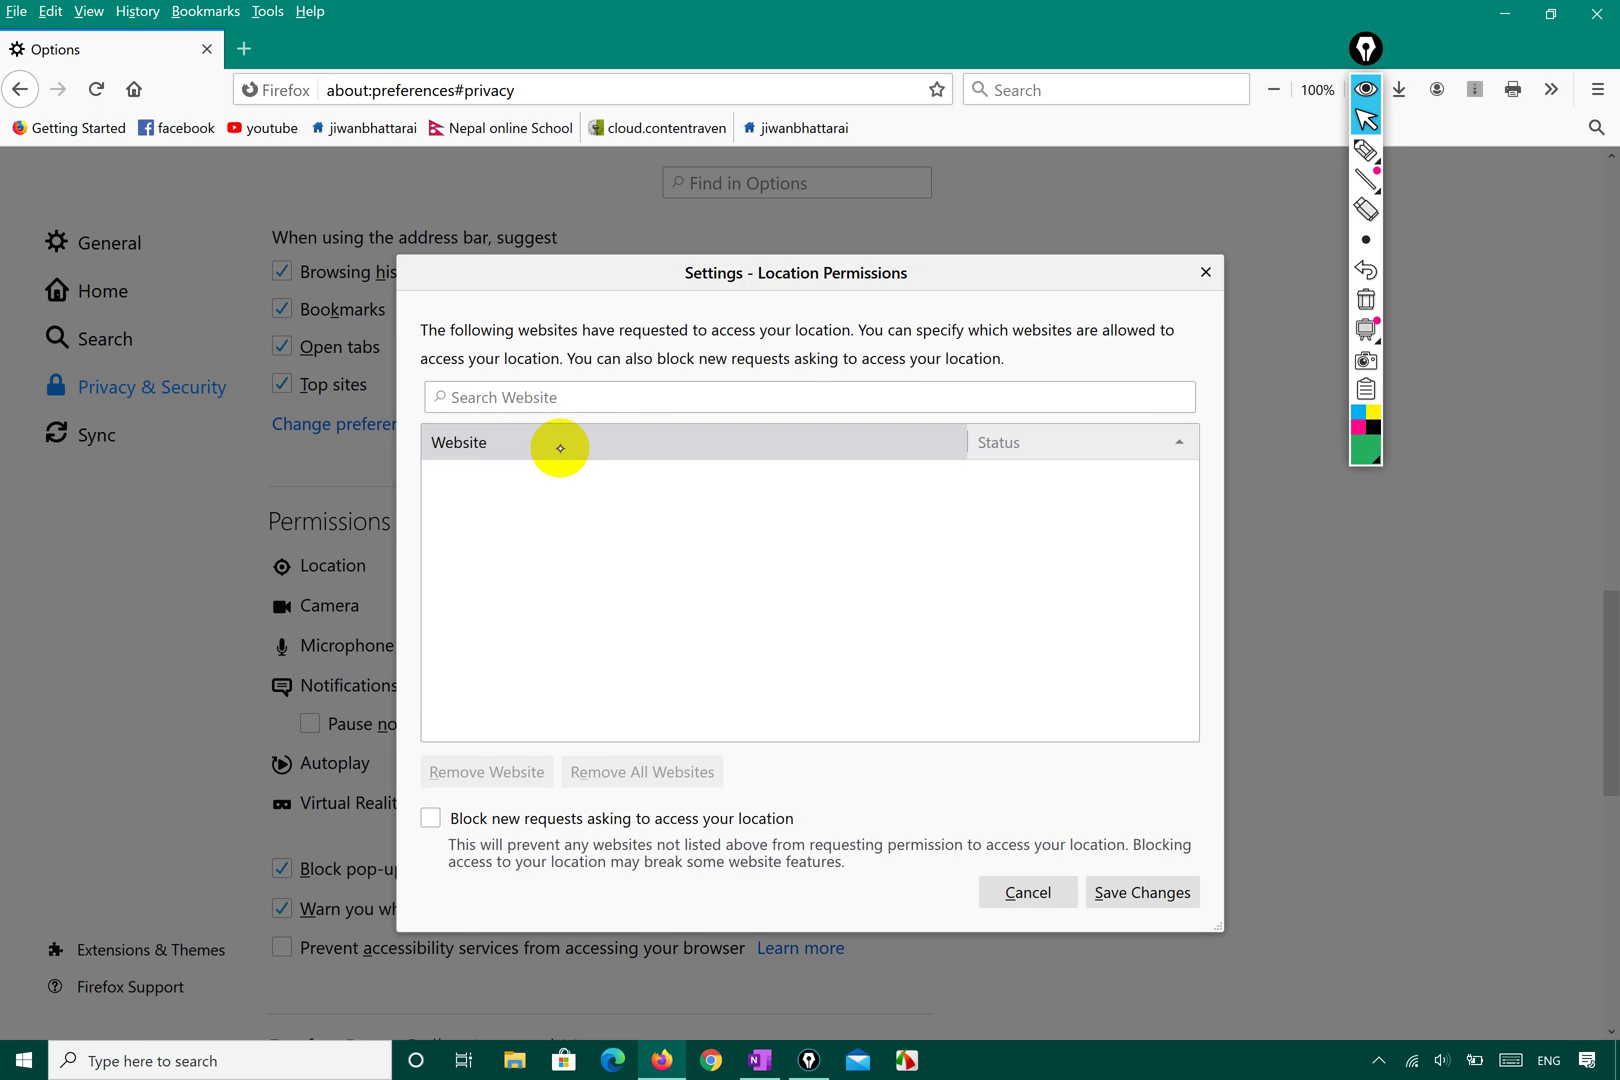
- Open the bookmarked Nepal Online School site in a new tab and copy its full web address
left_click(244, 48)
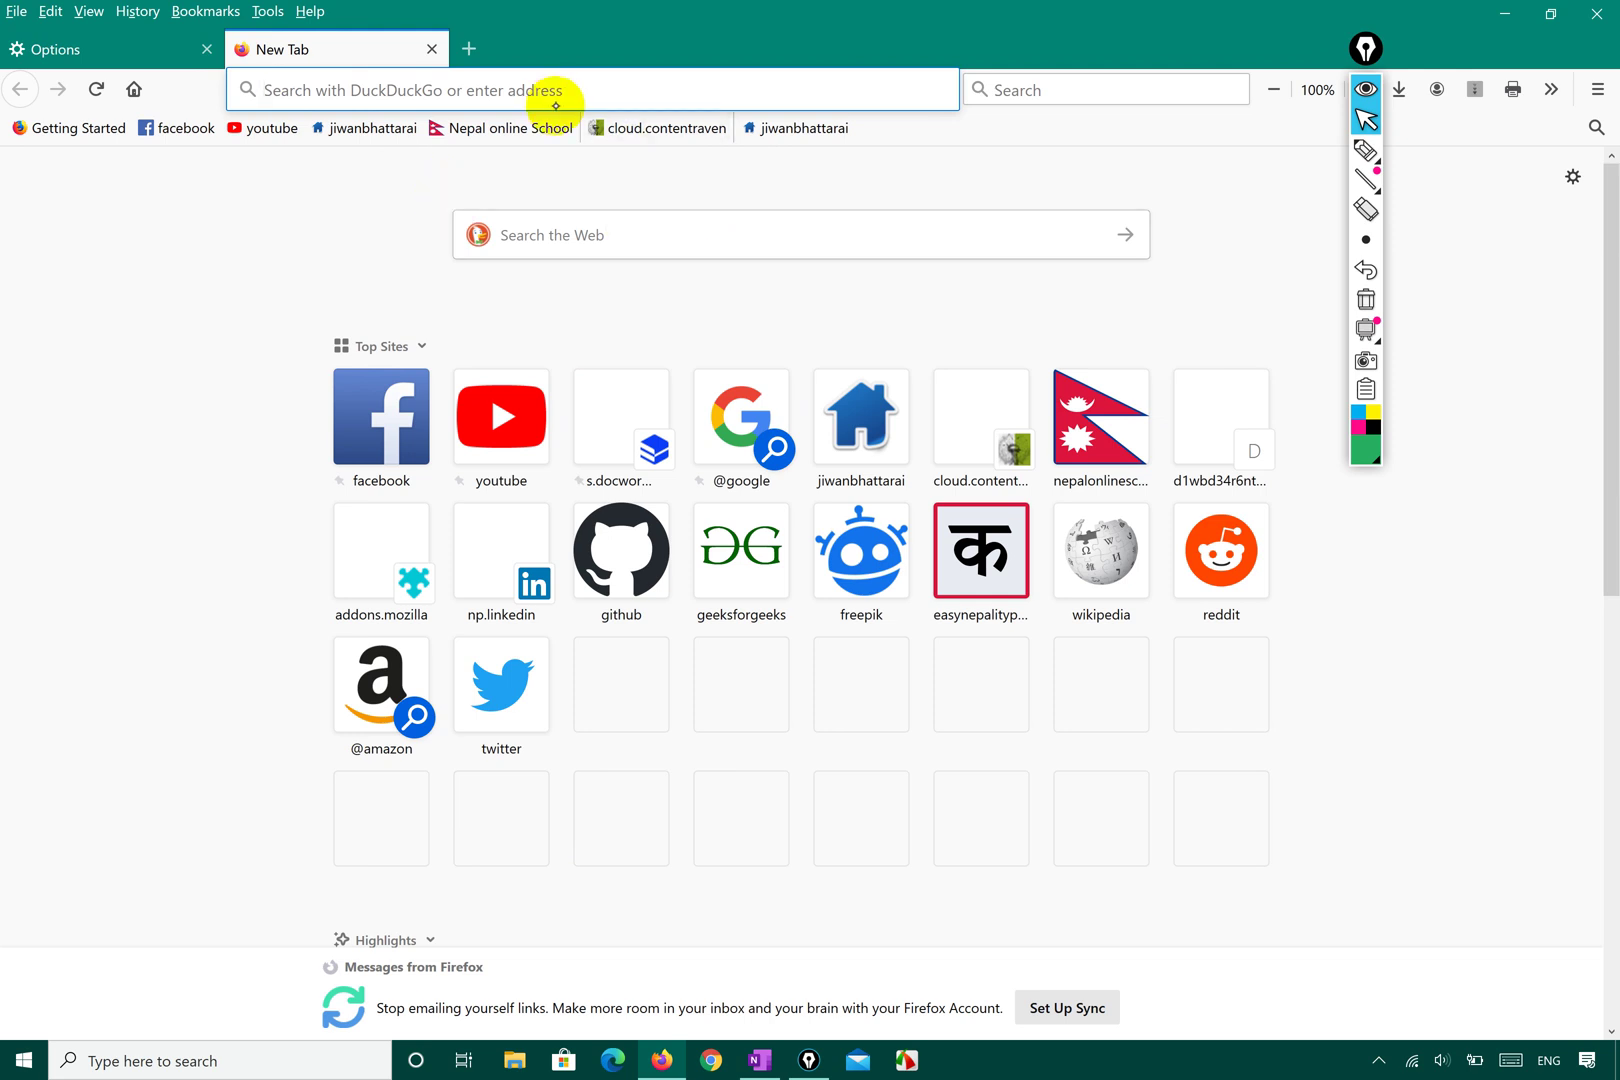
left_click(518, 136)
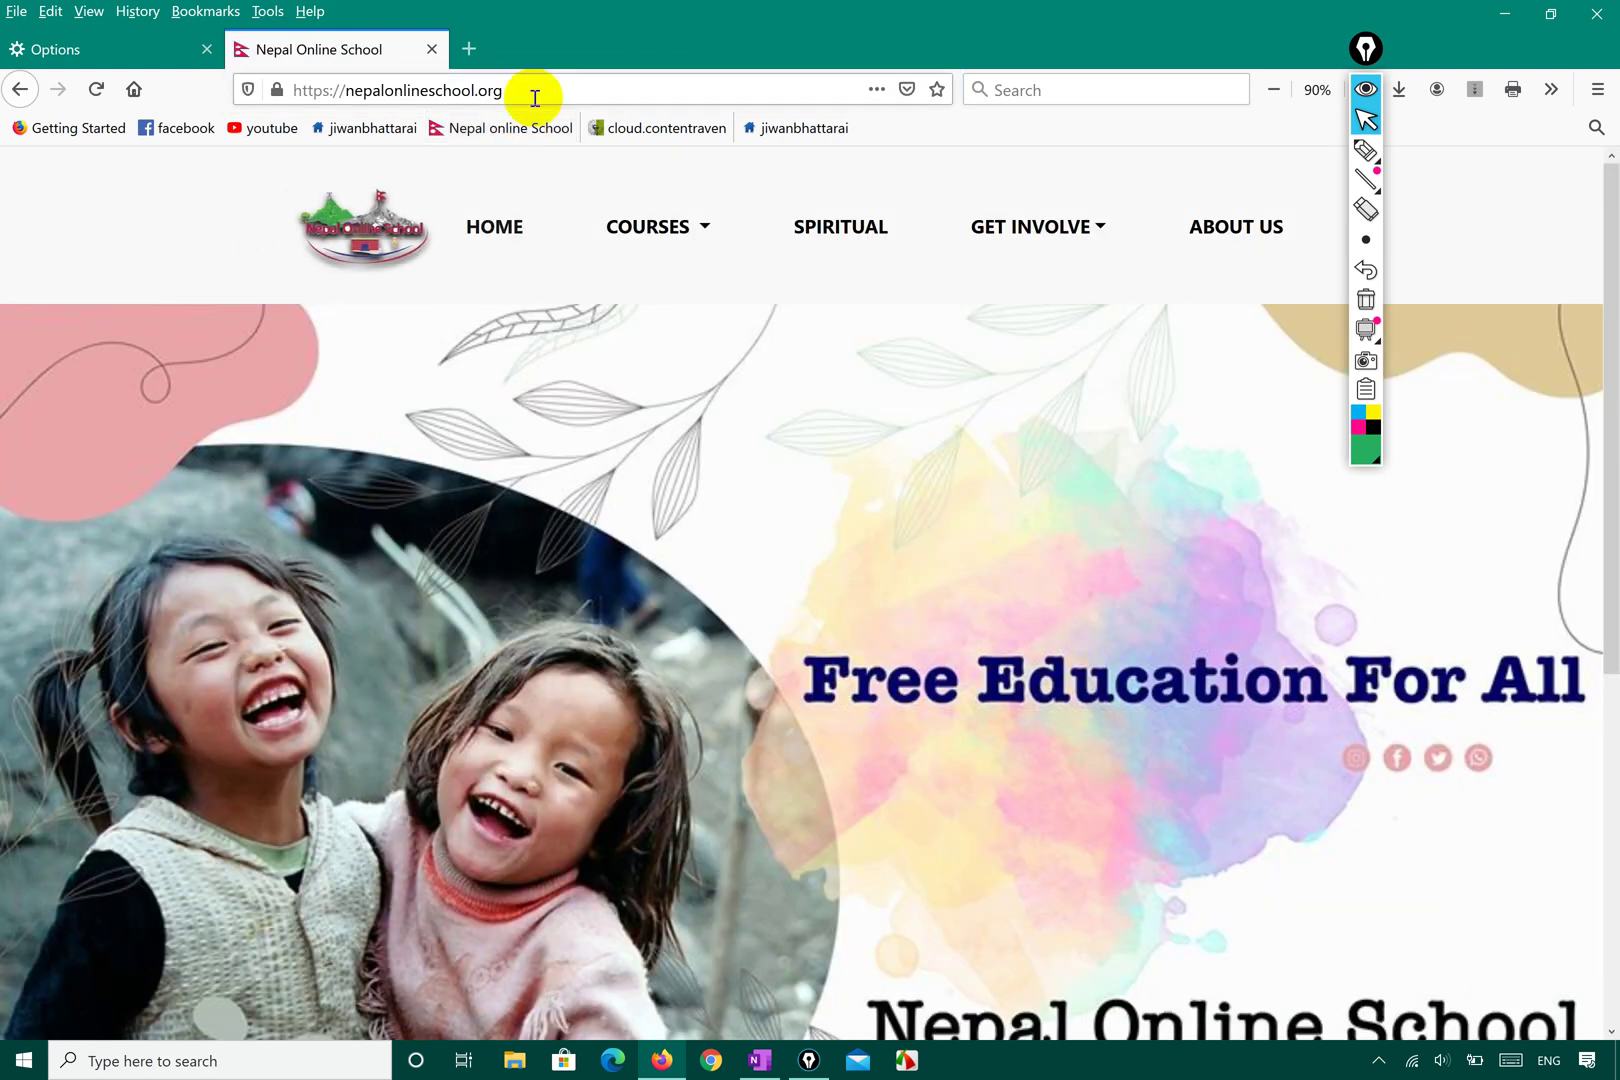
double_click(533, 91)
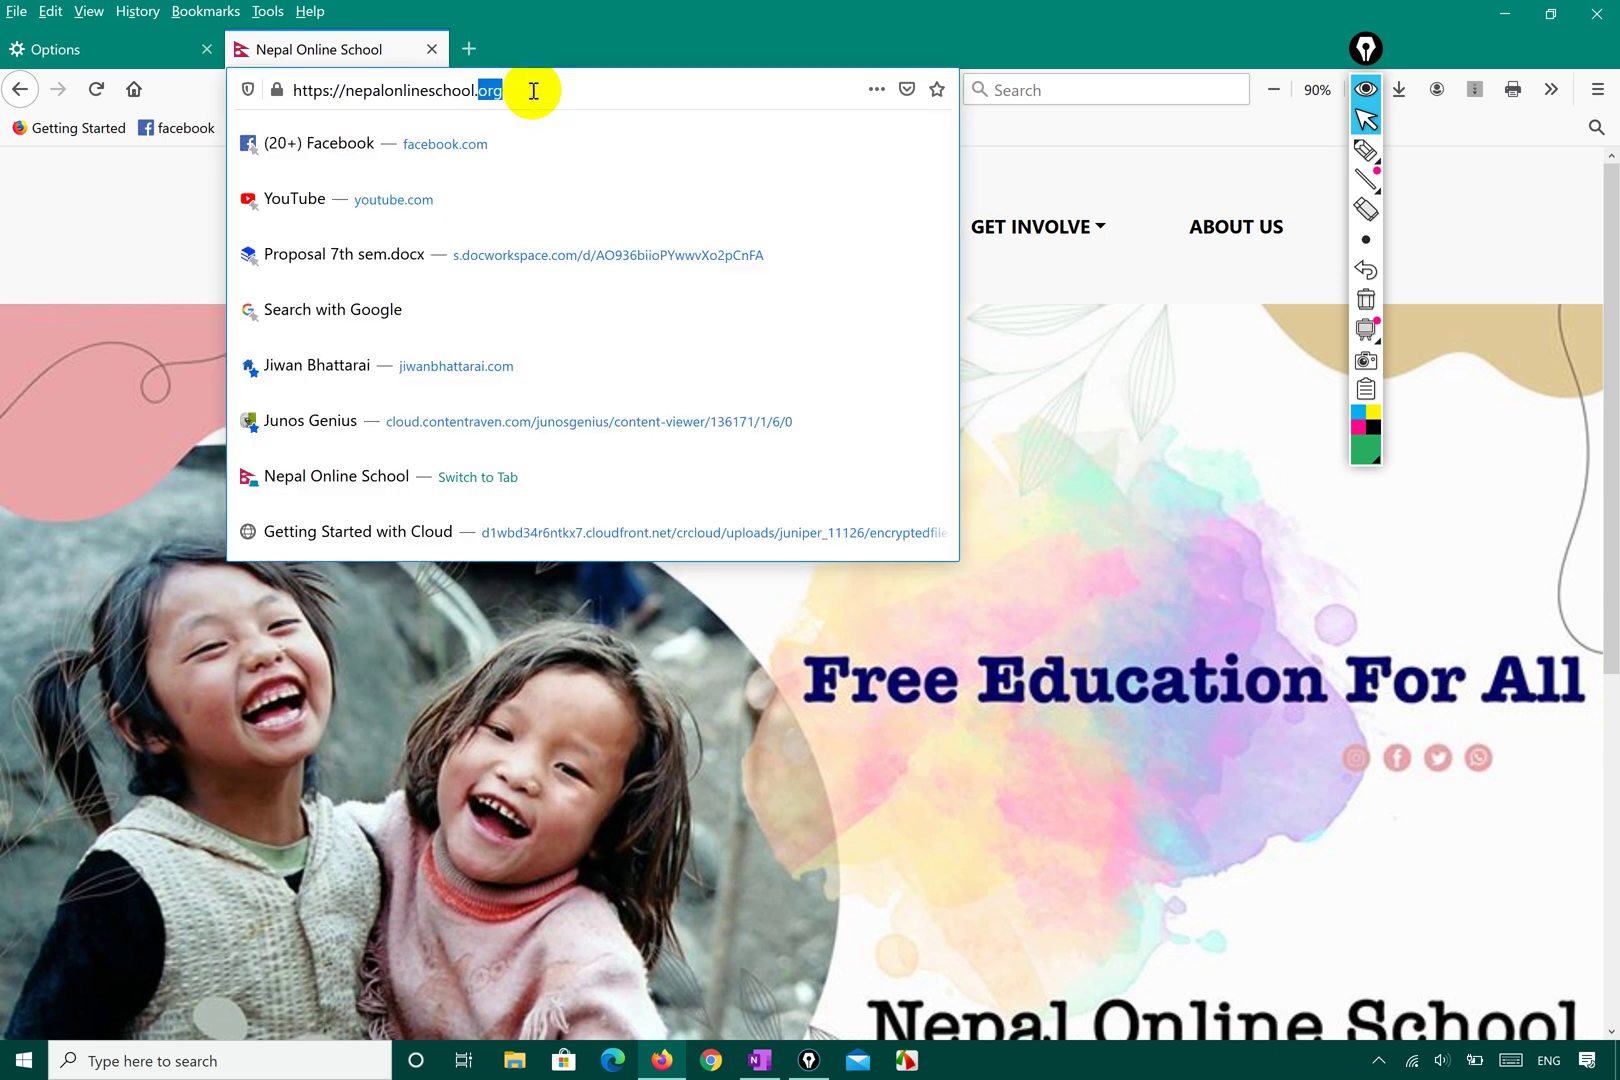
left_click(533, 91)
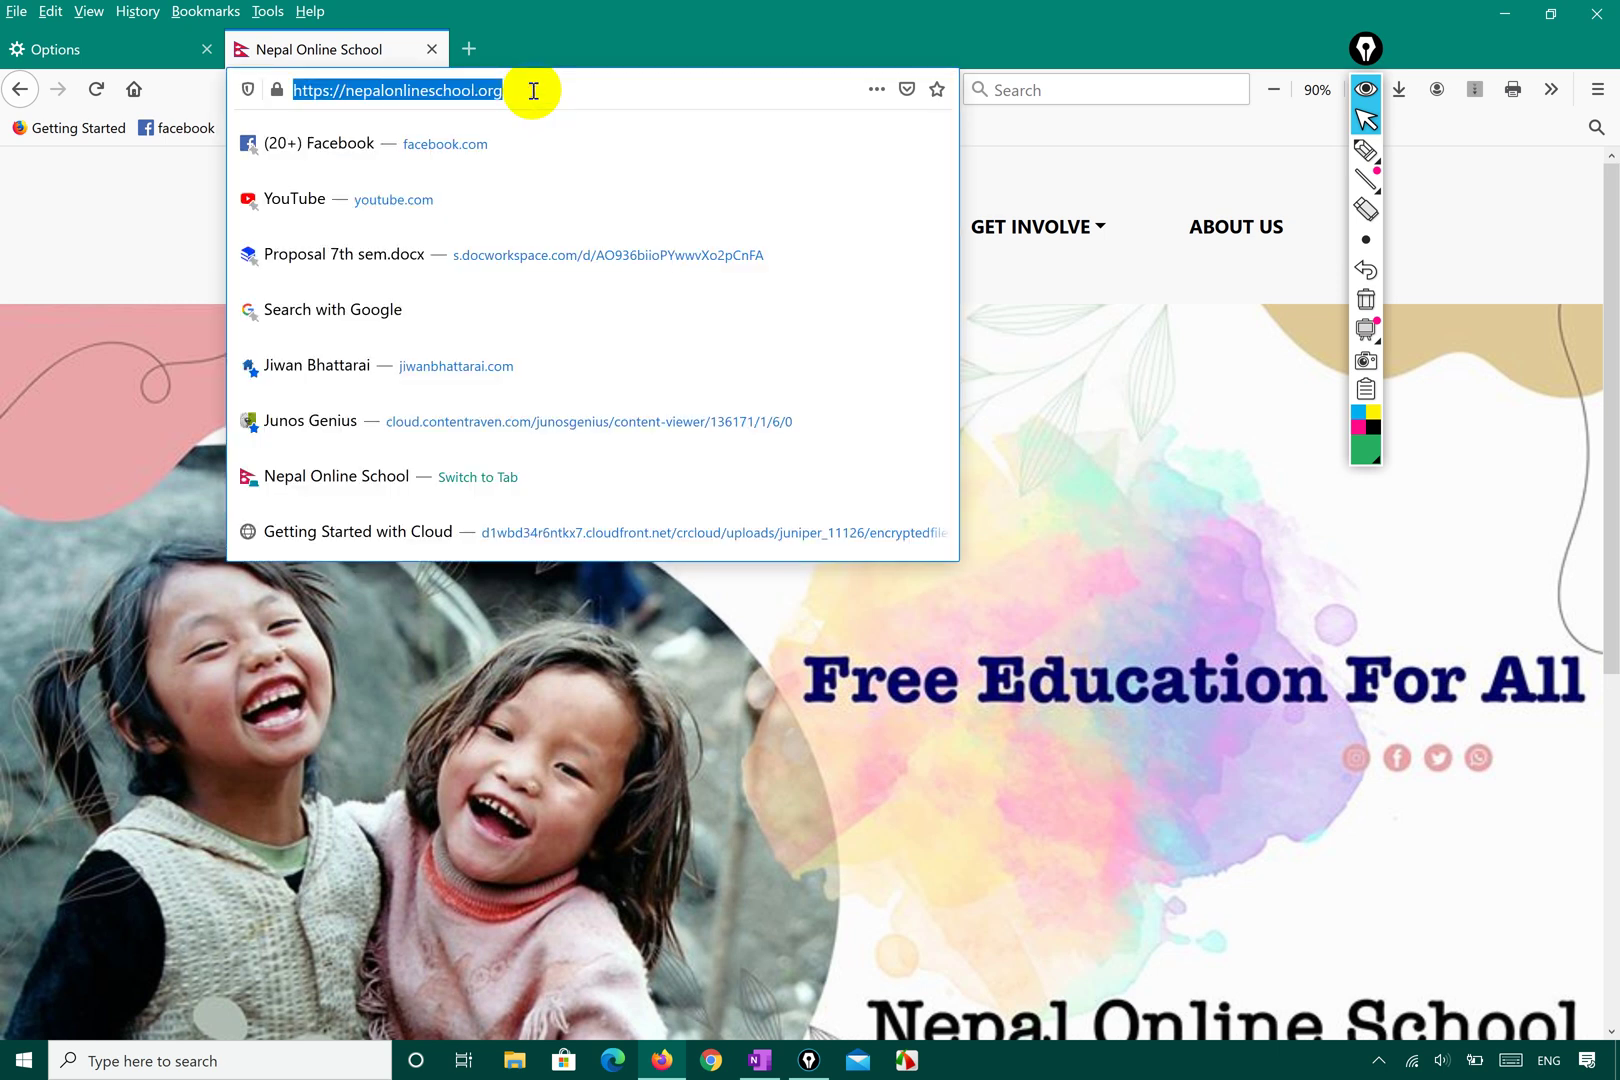
right_click(459, 80)
left_click(501, 135)
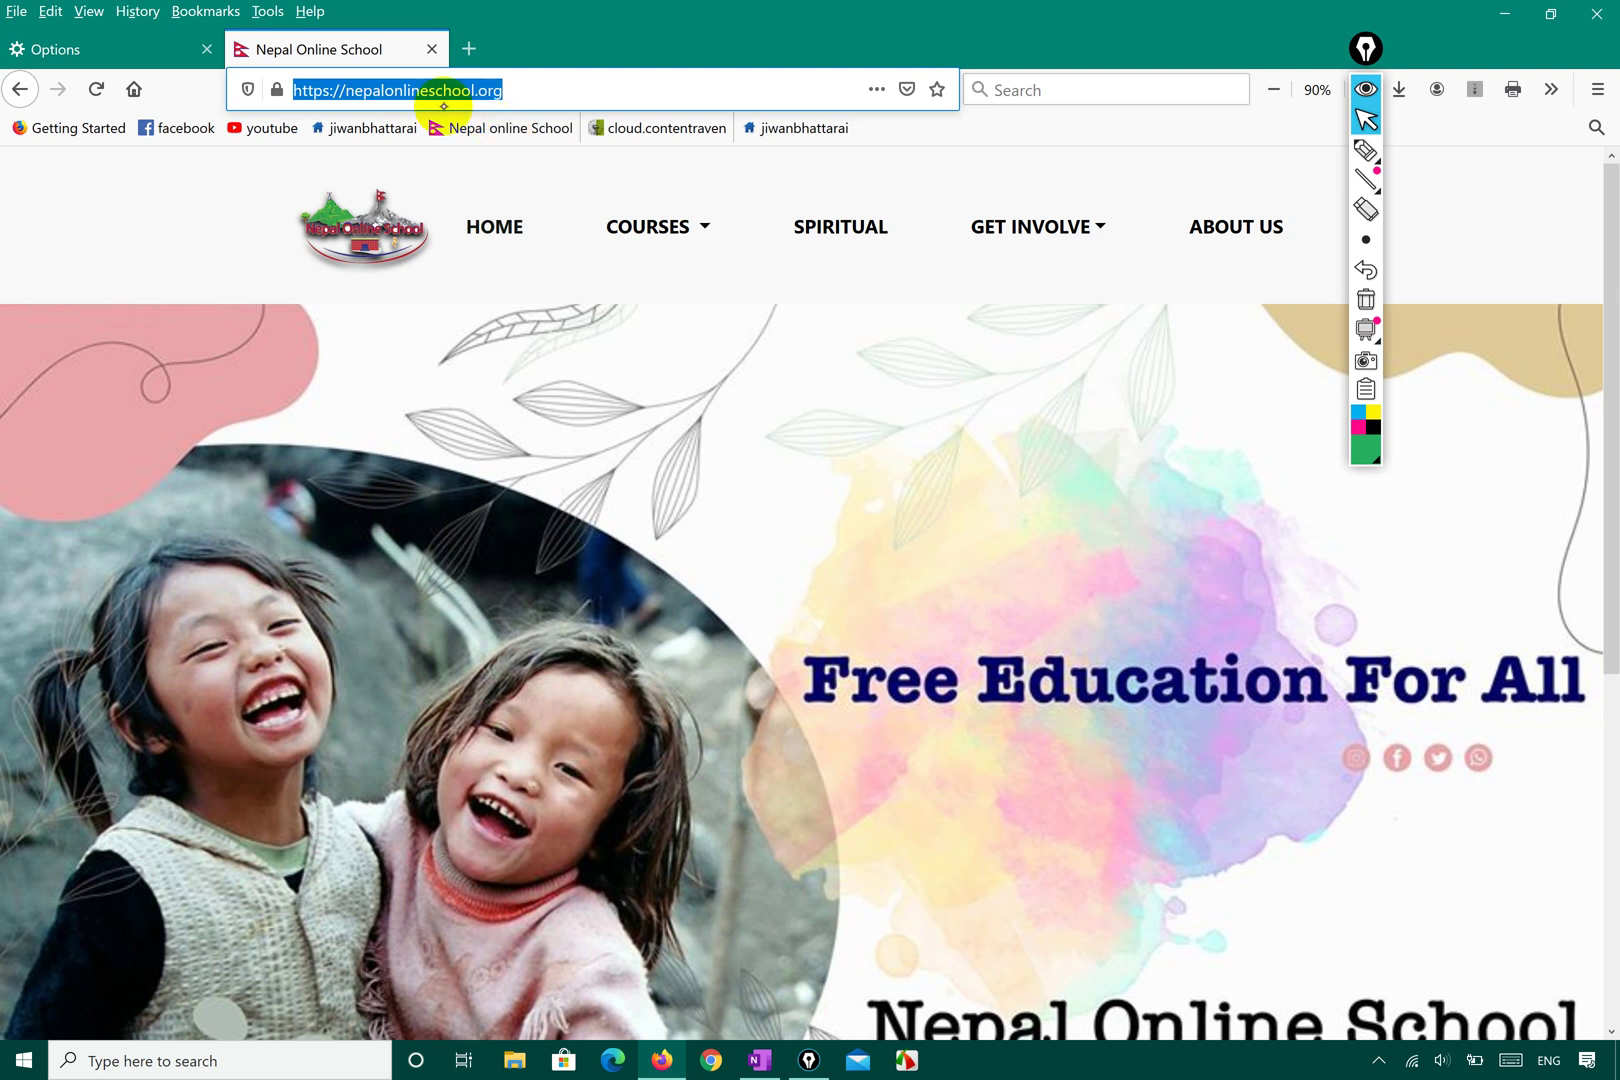
- Close the Location Permissions dialog in the Options tab and move the annotation toolbar off the browser's main menu
left_click(159, 52)
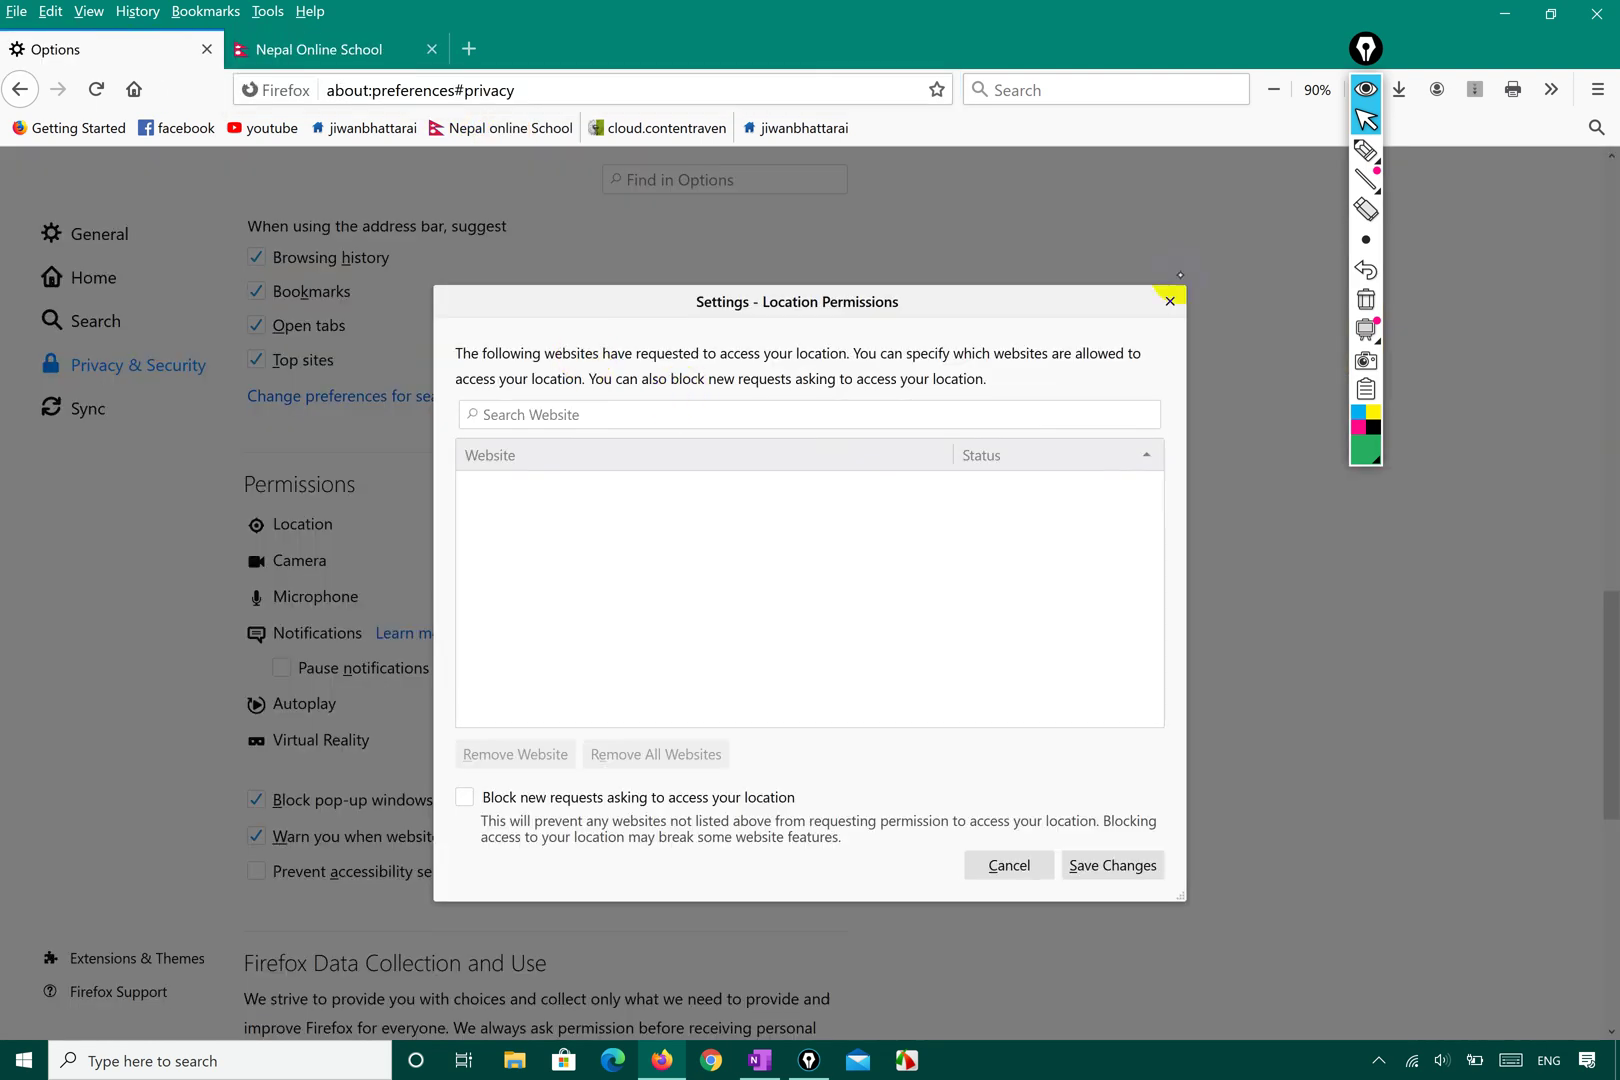
left_click(1169, 301)
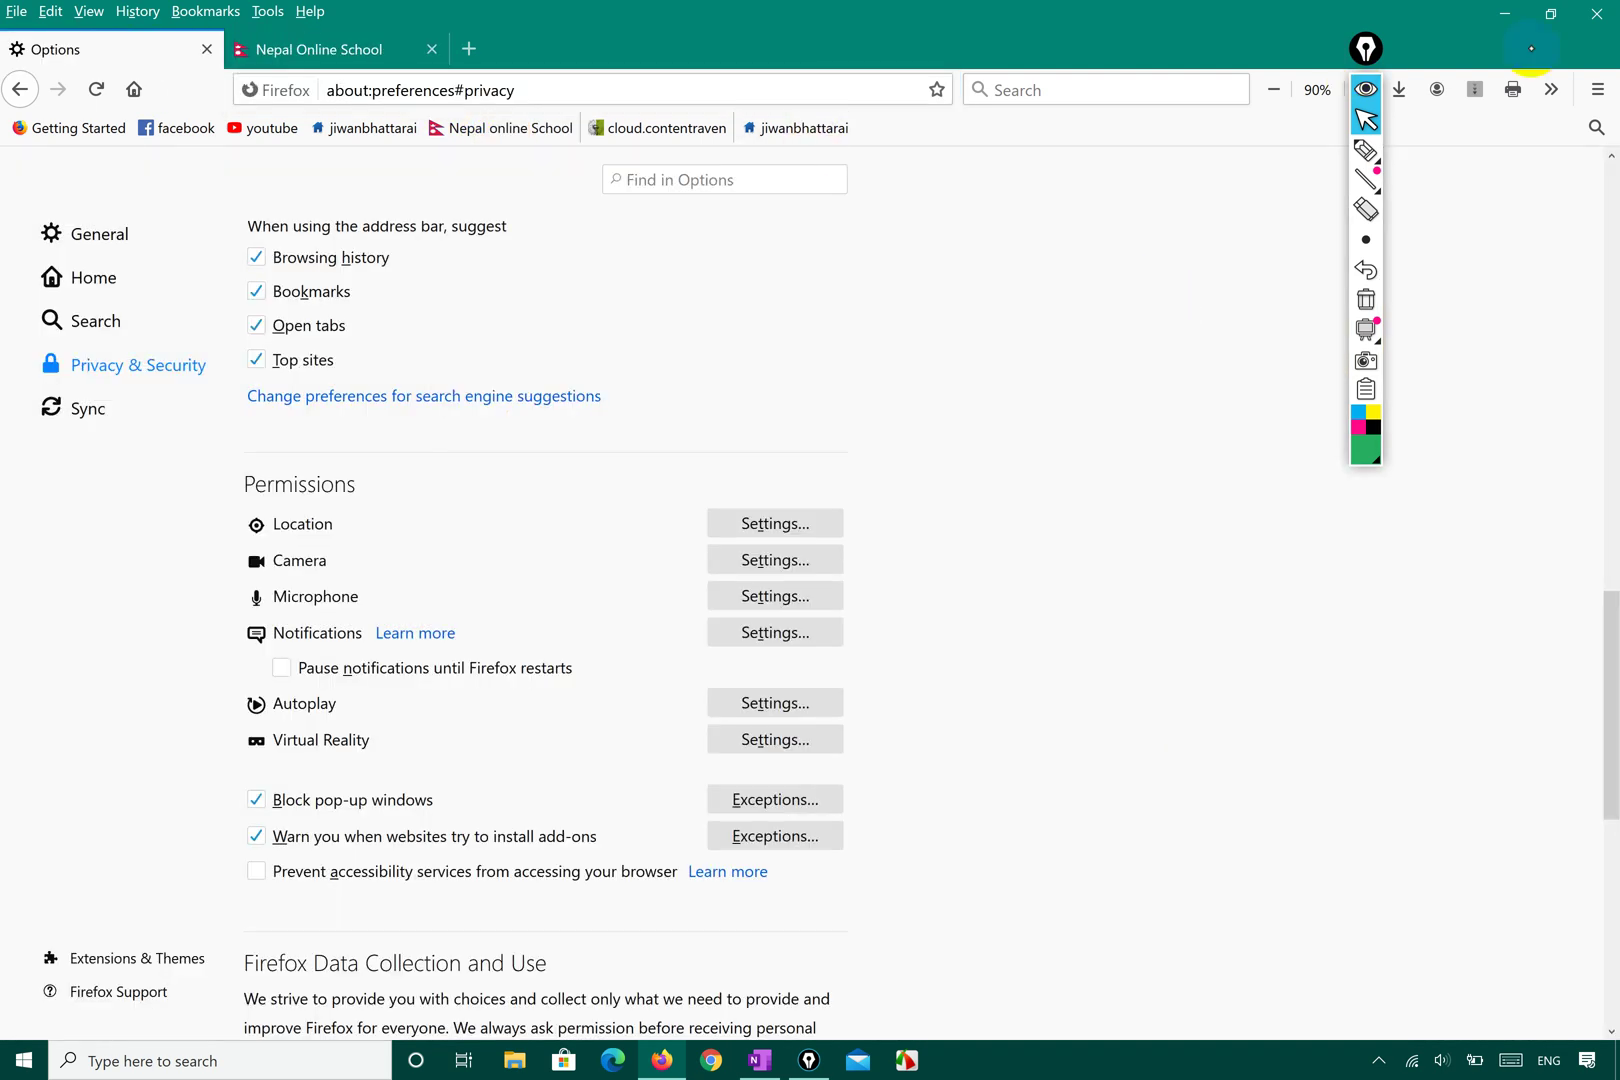
left_click(1597, 89)
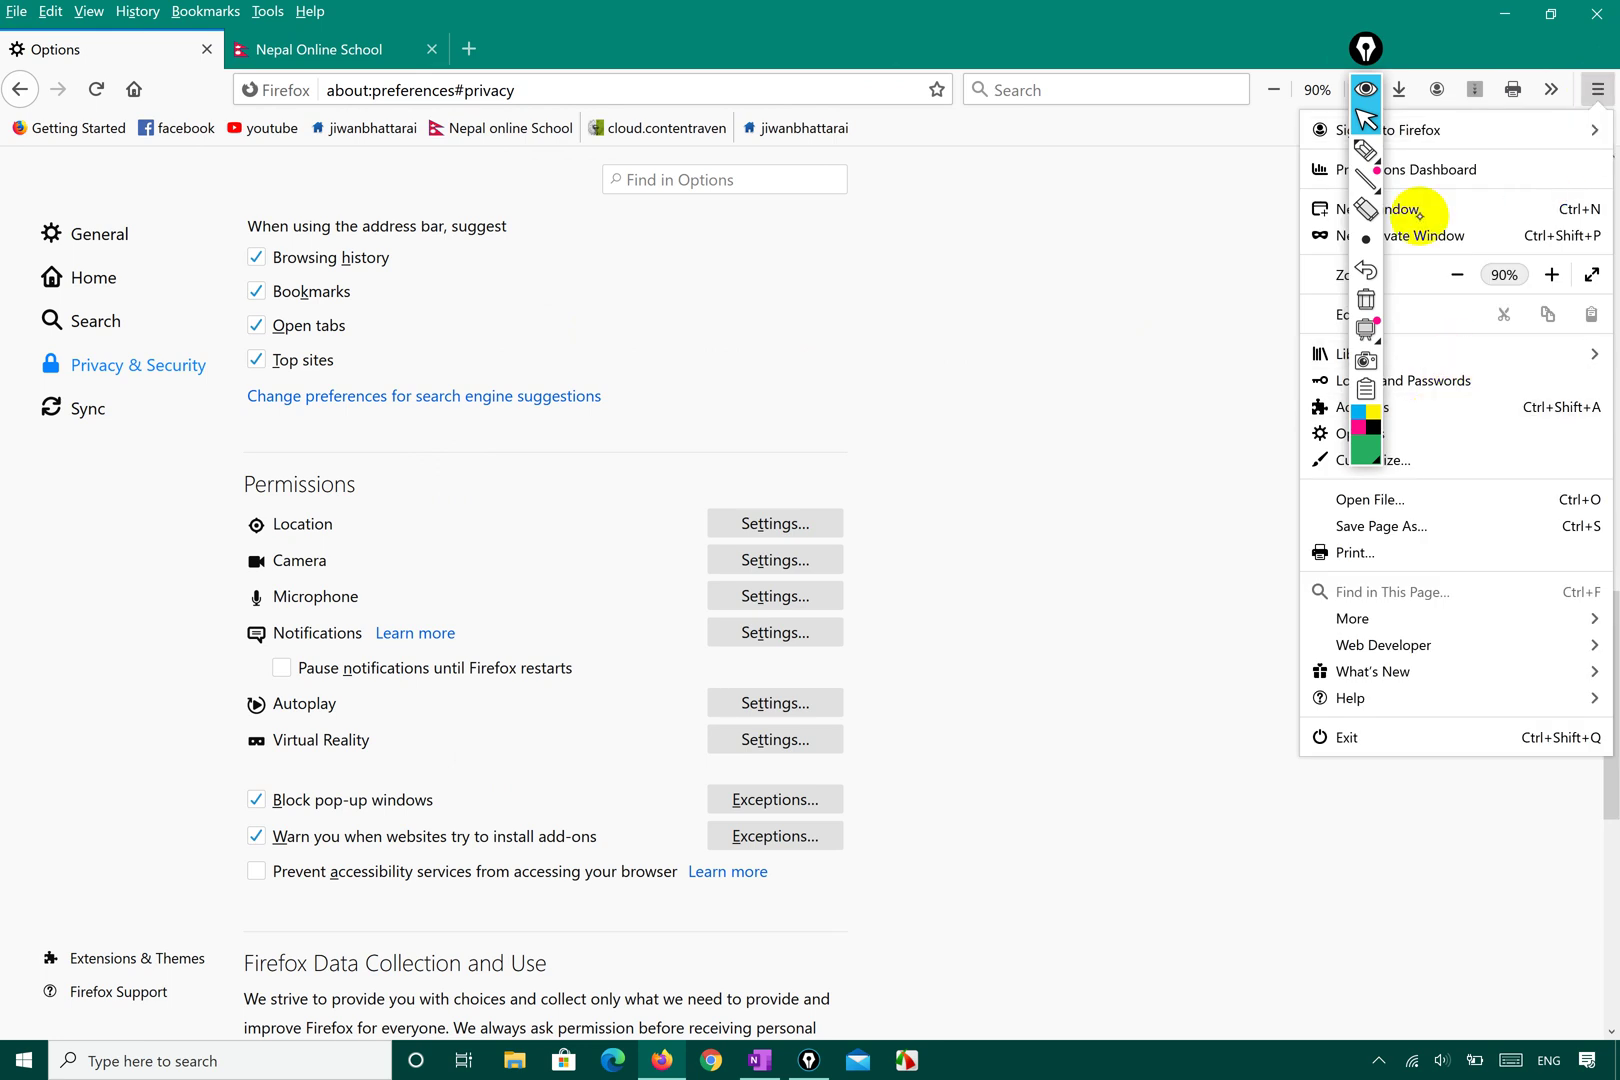
left_click_drag(1365, 50, 1150, 89)
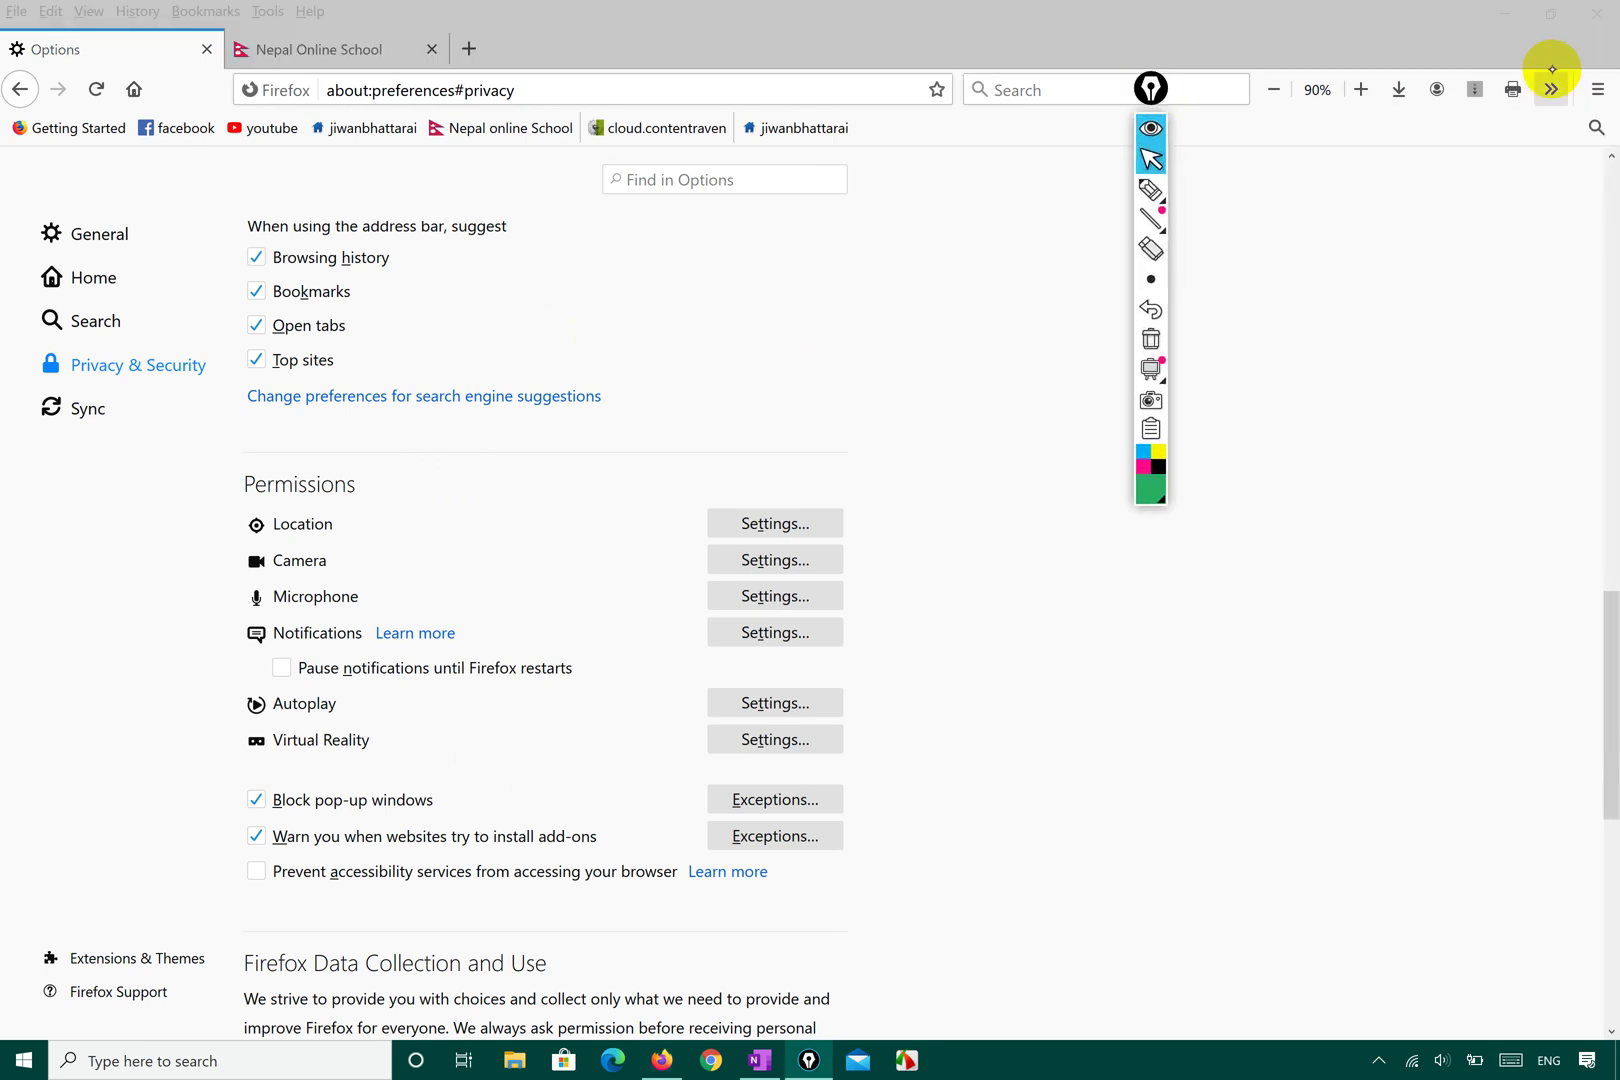
- Reopen the browser options and go to the Permissions section of Privacy & Security
left_click(1597, 89)
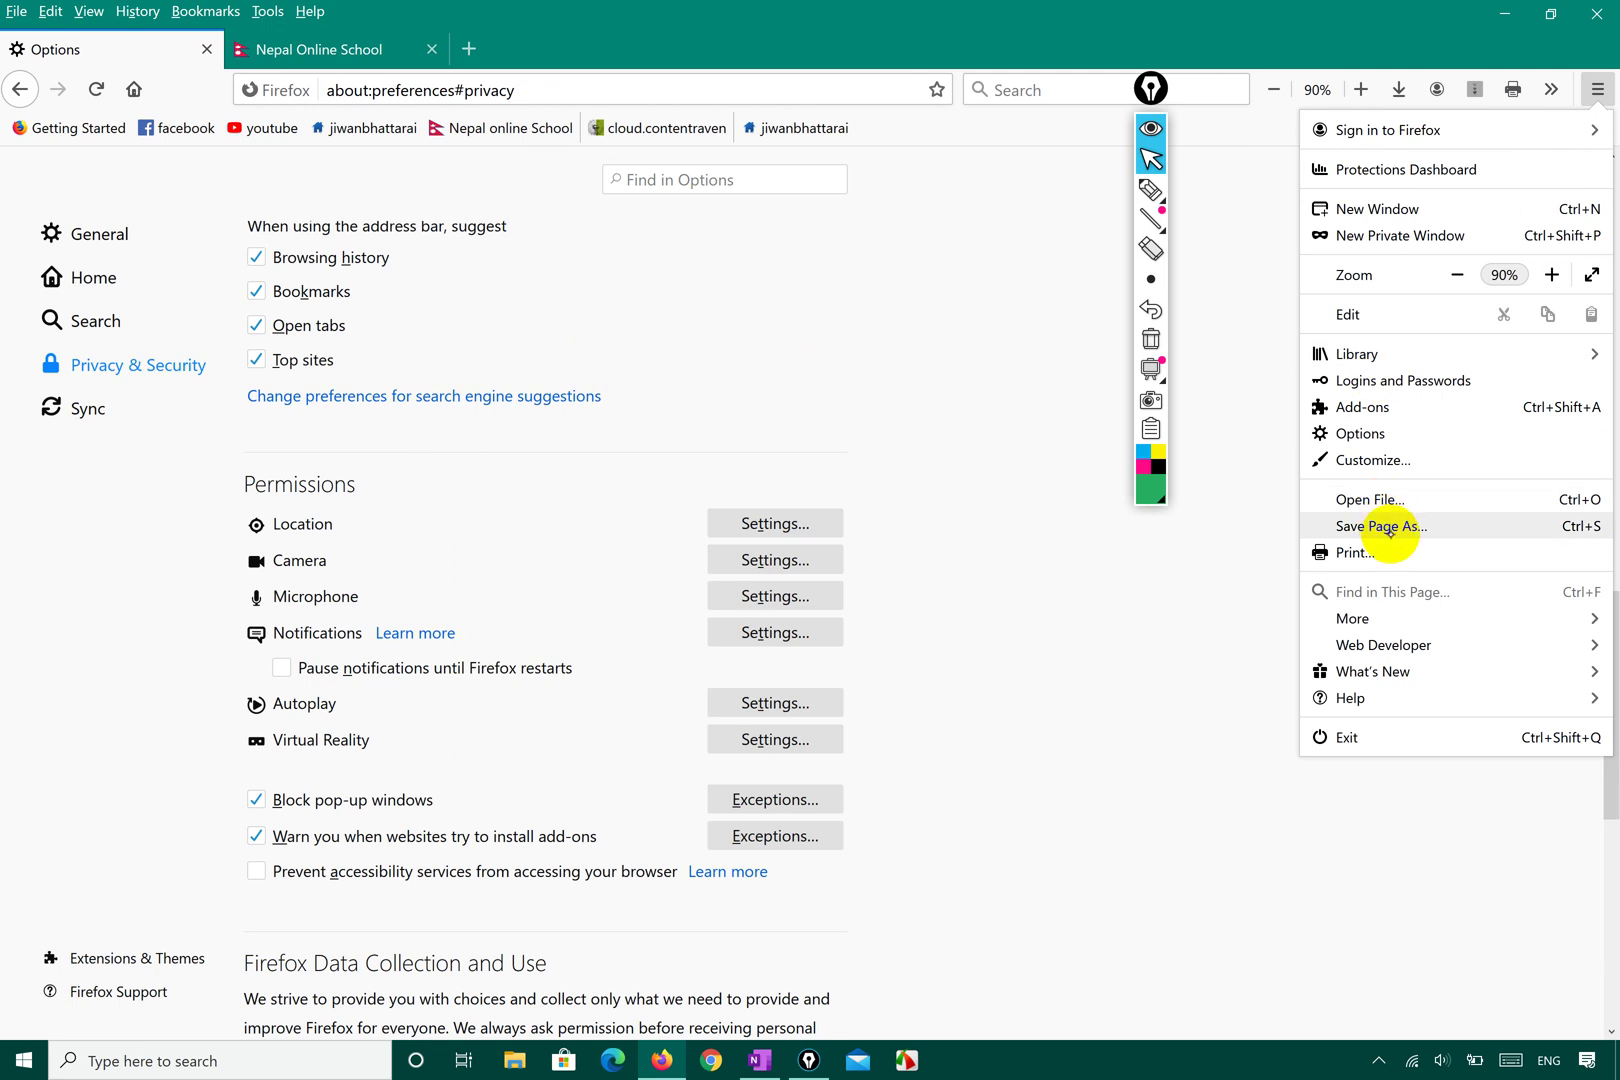
left_click(1390, 434)
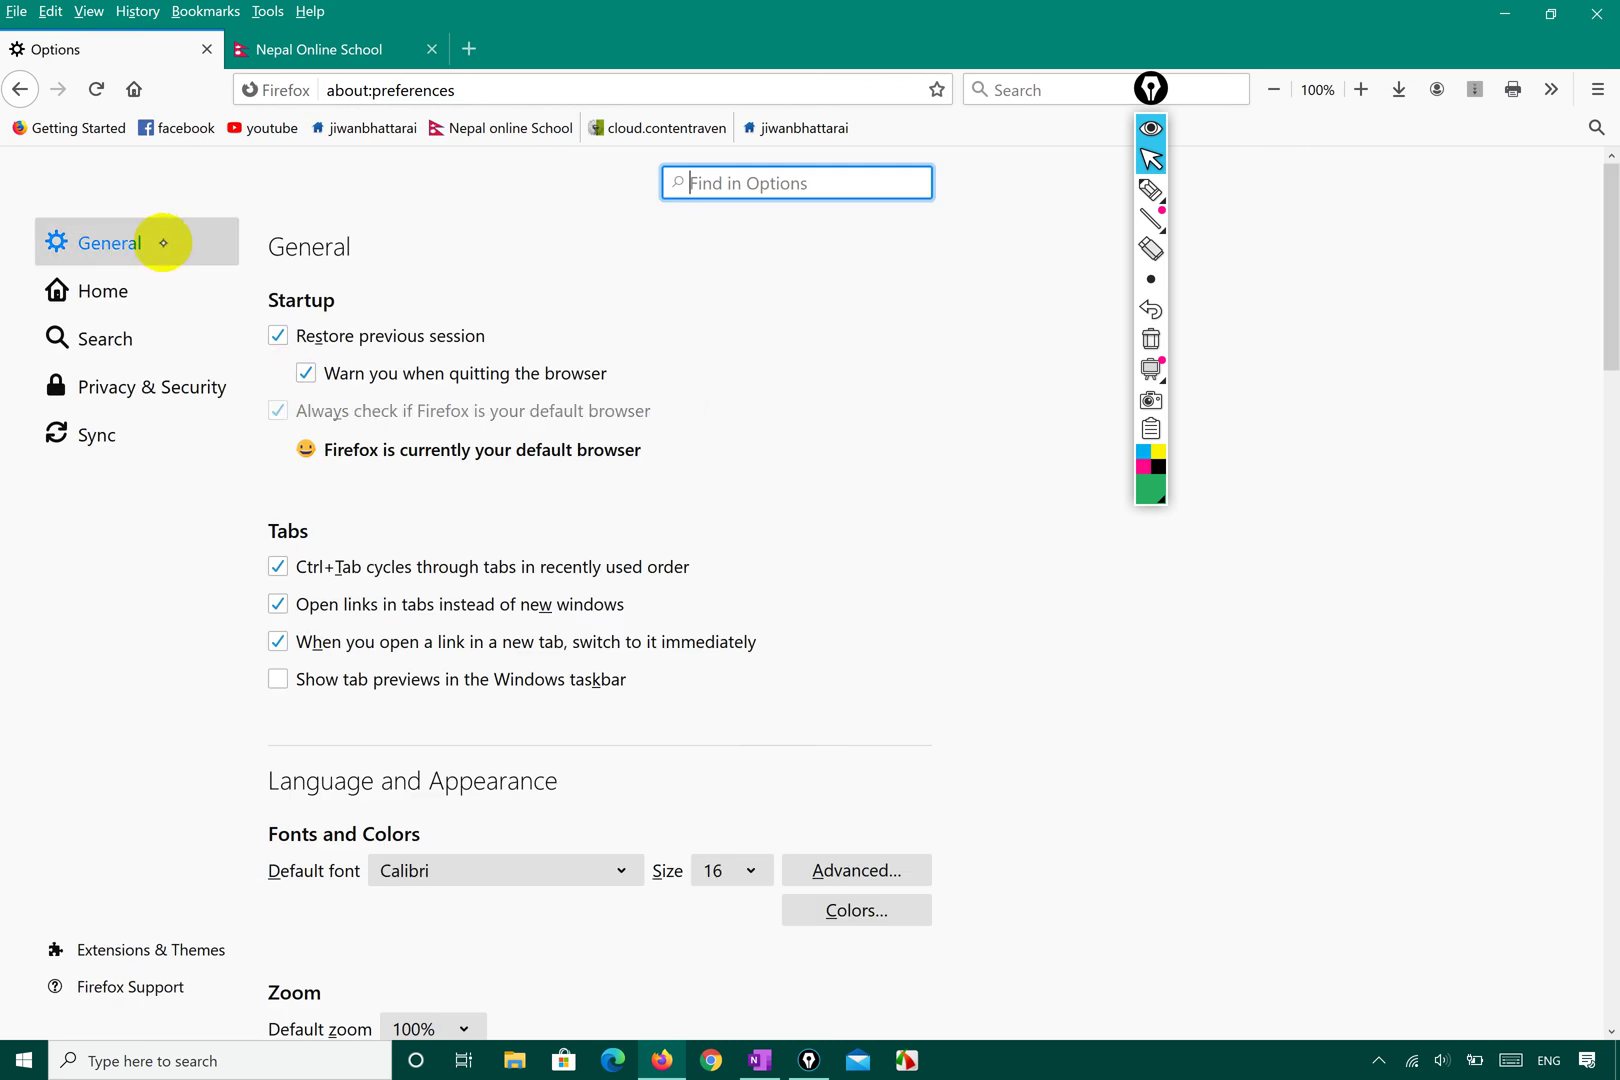
left_click(170, 385)
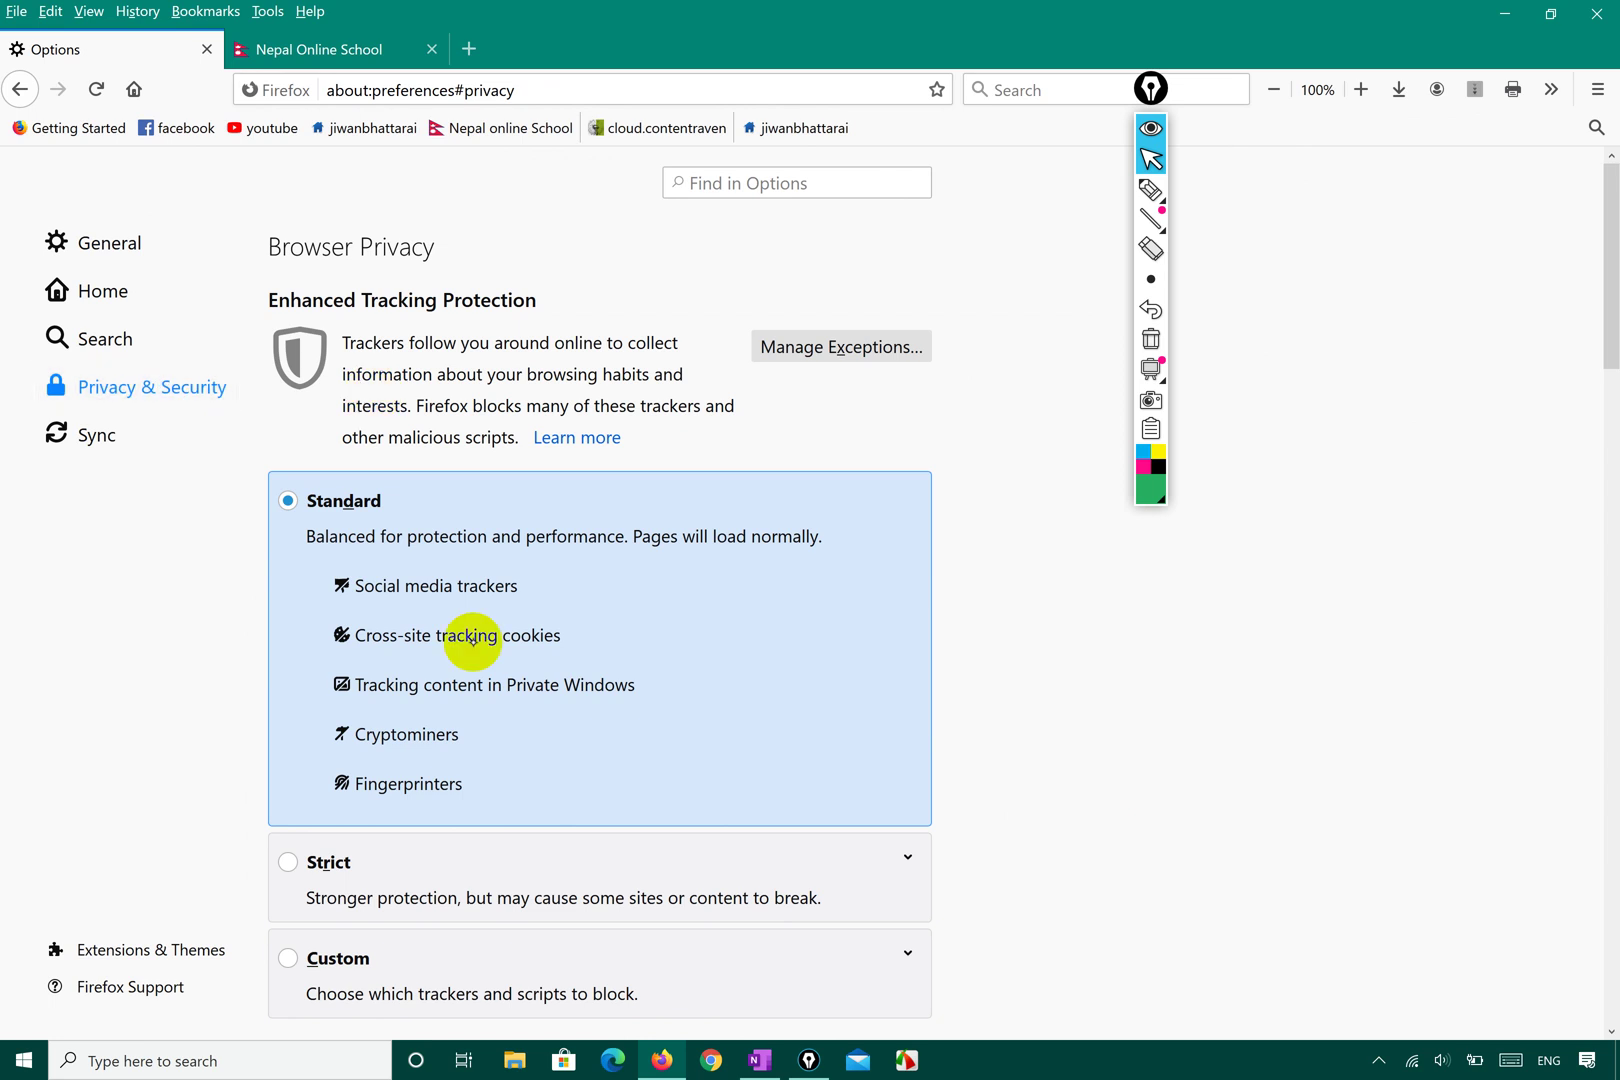
scroll(372, 788, "down", 15)
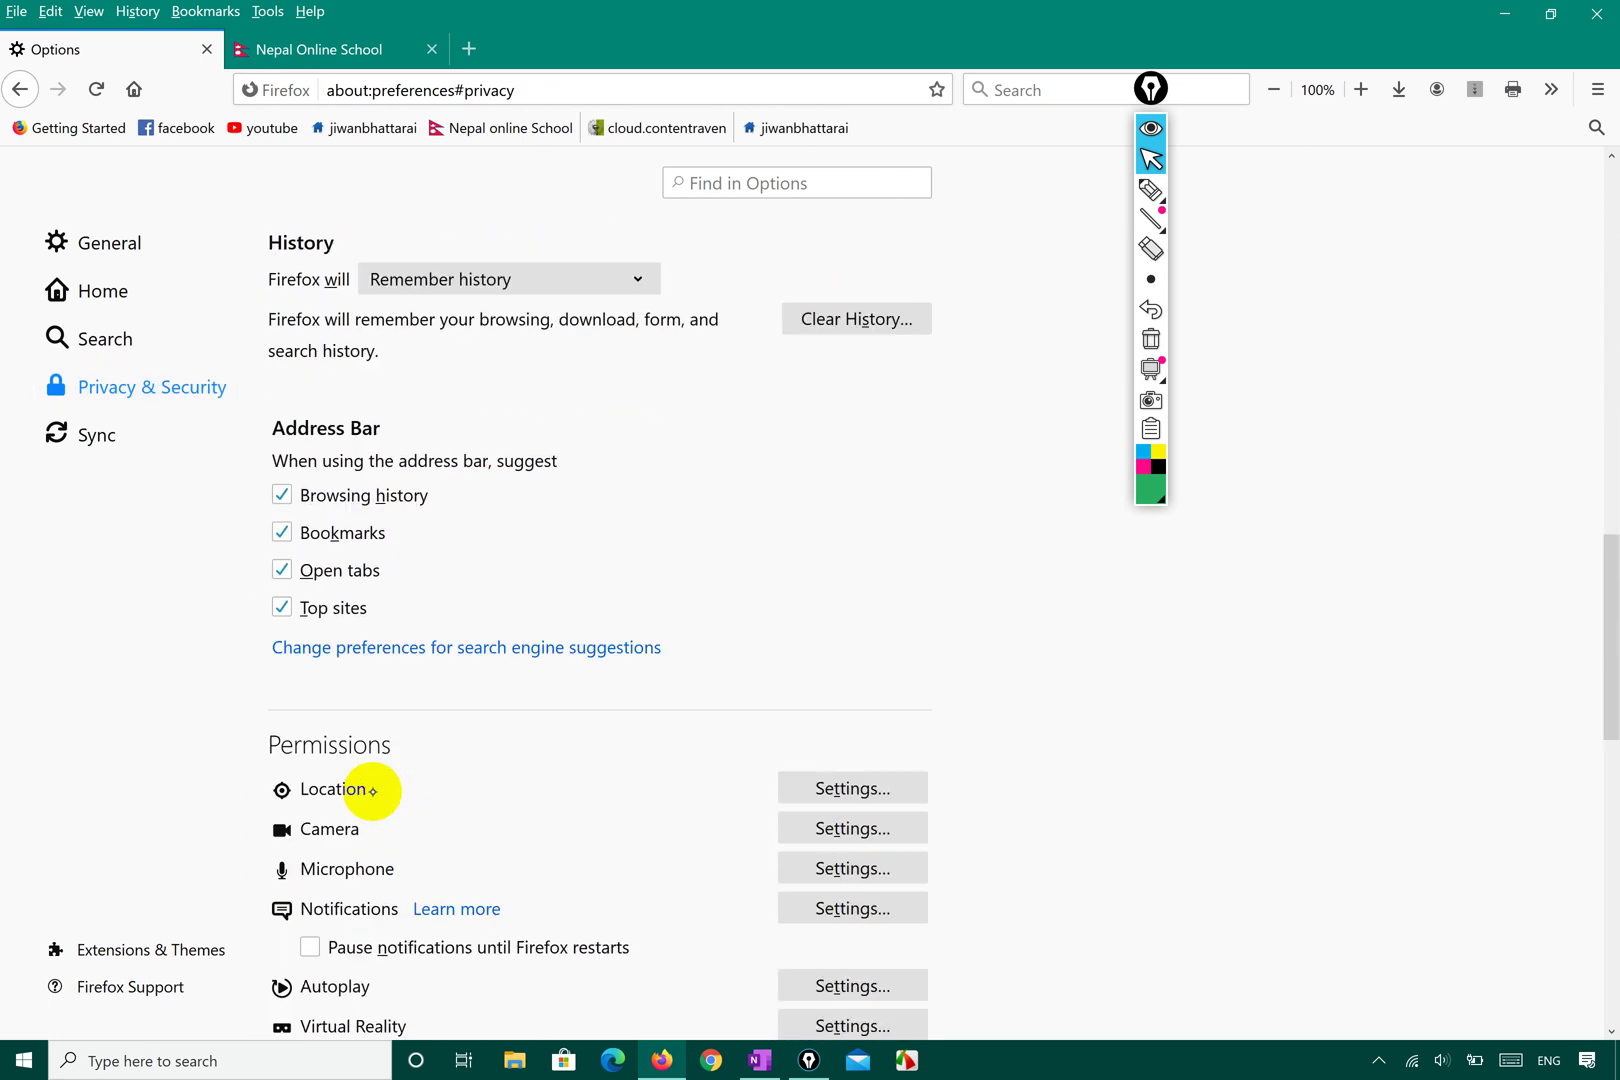
scroll(372, 790, "down", 5)
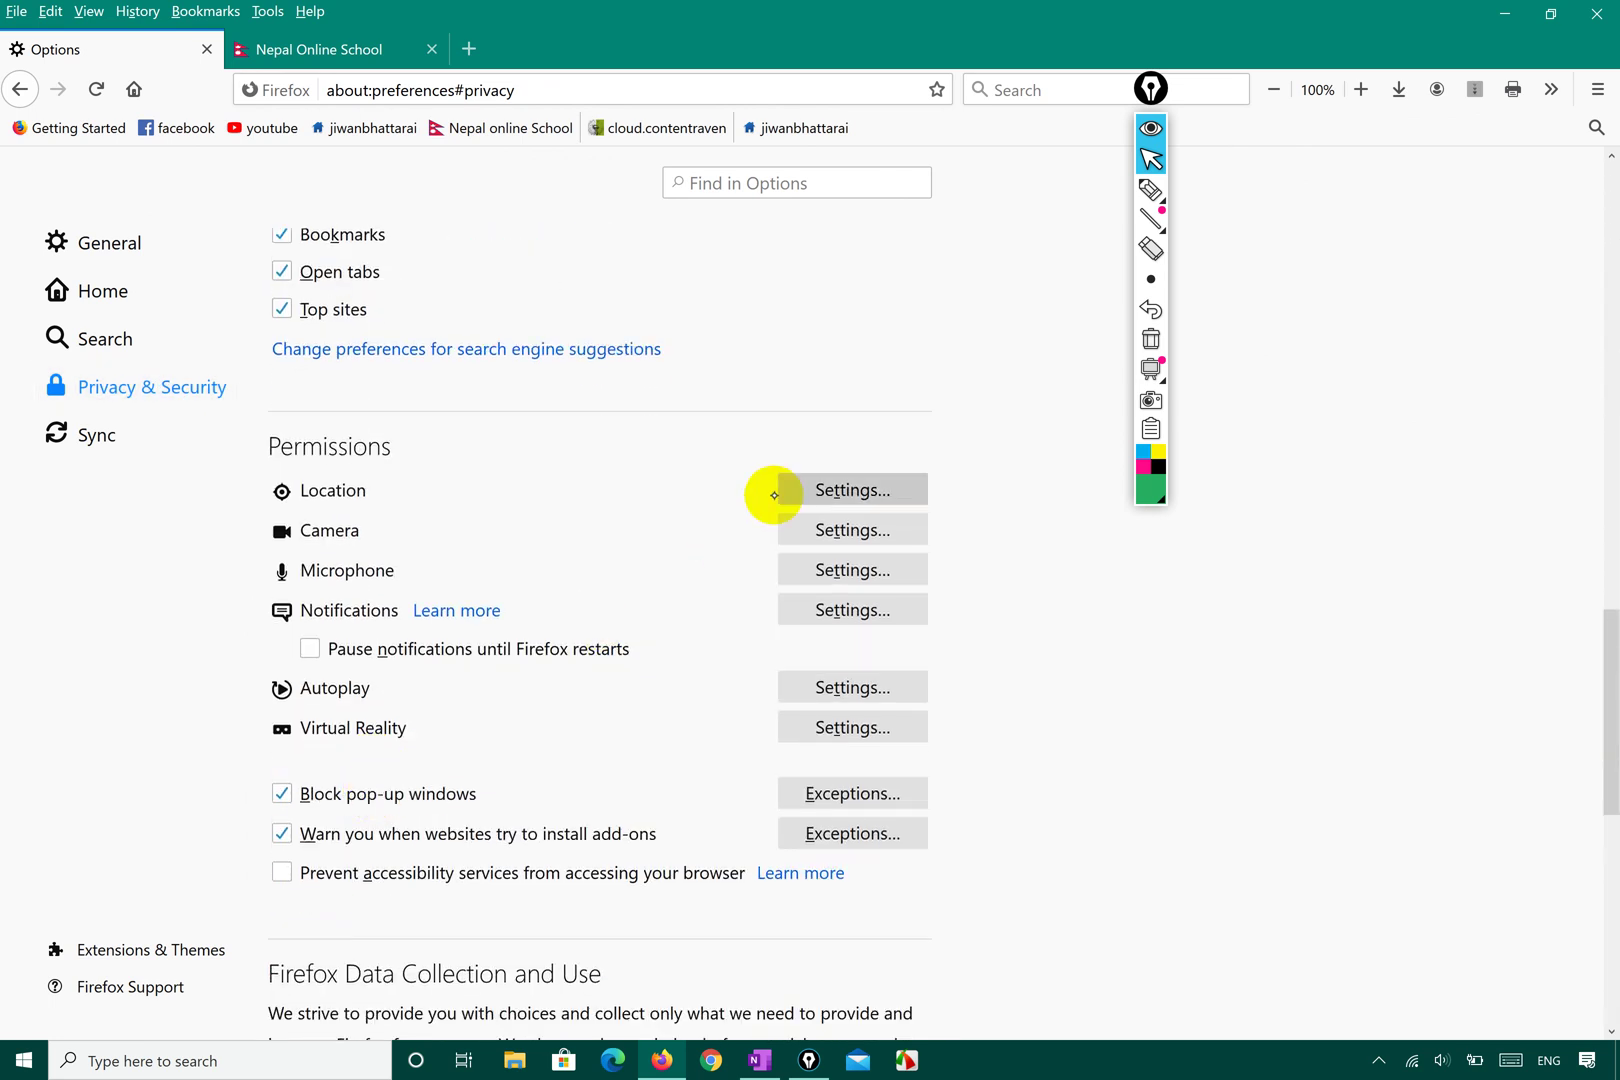
left_click(840, 490)
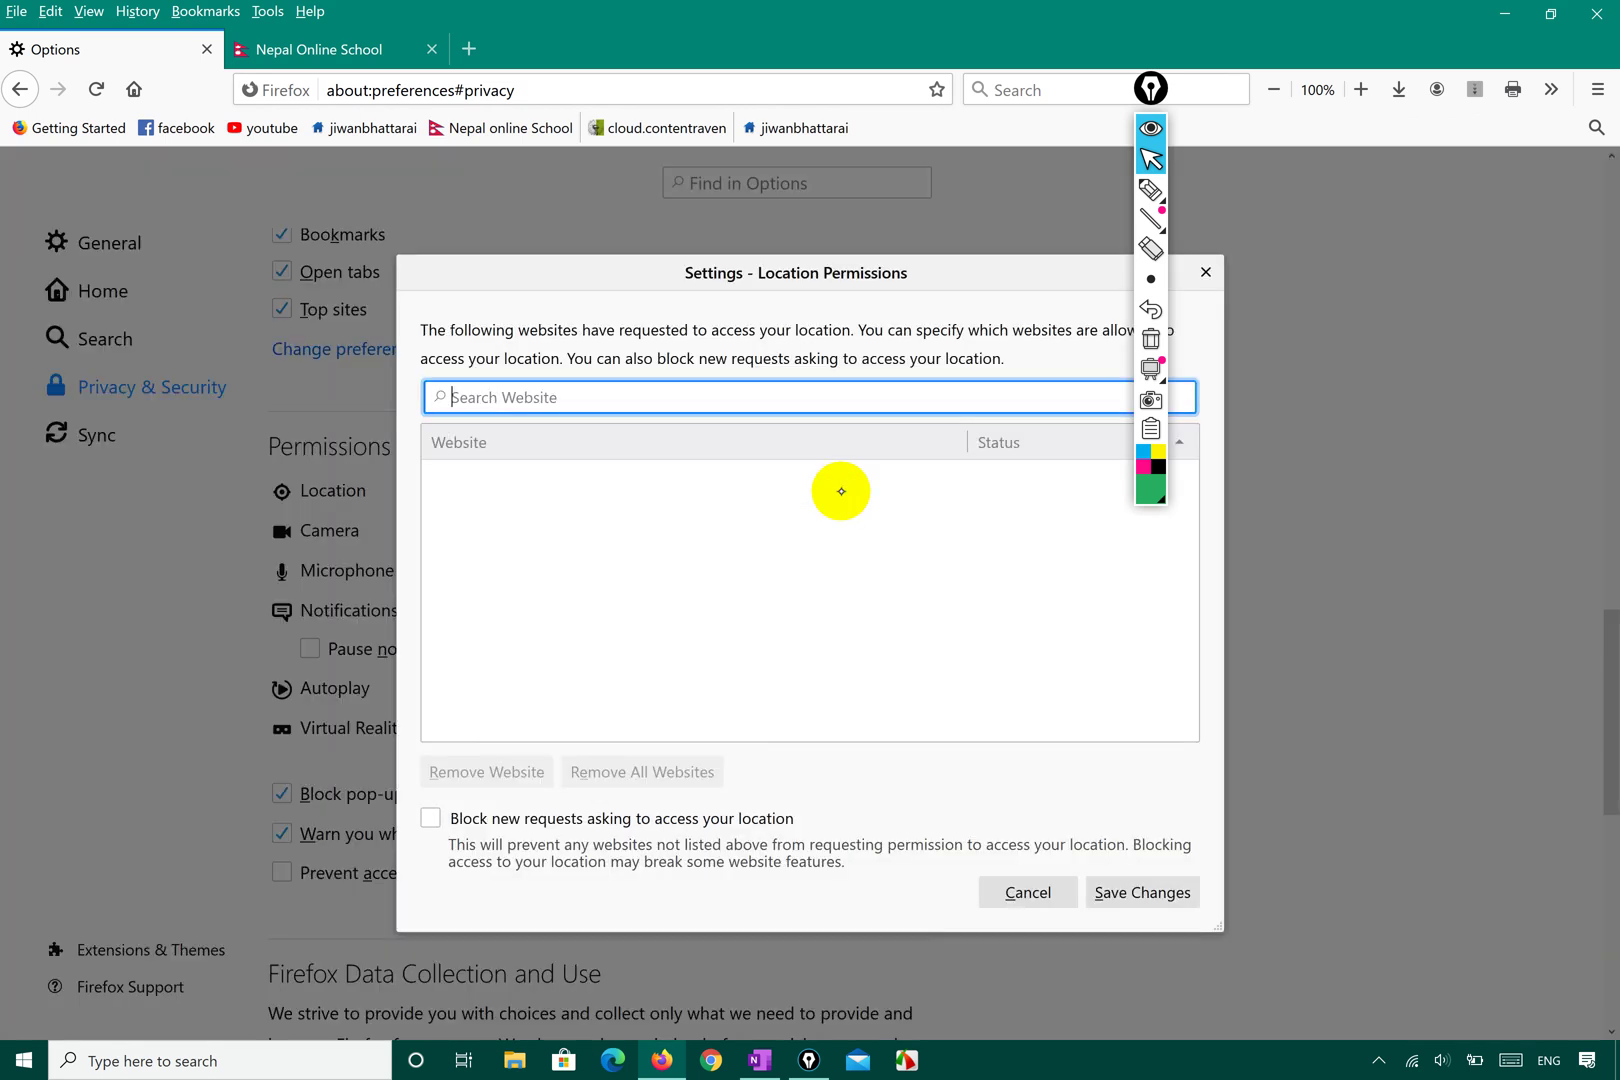
key("ctrl+v")
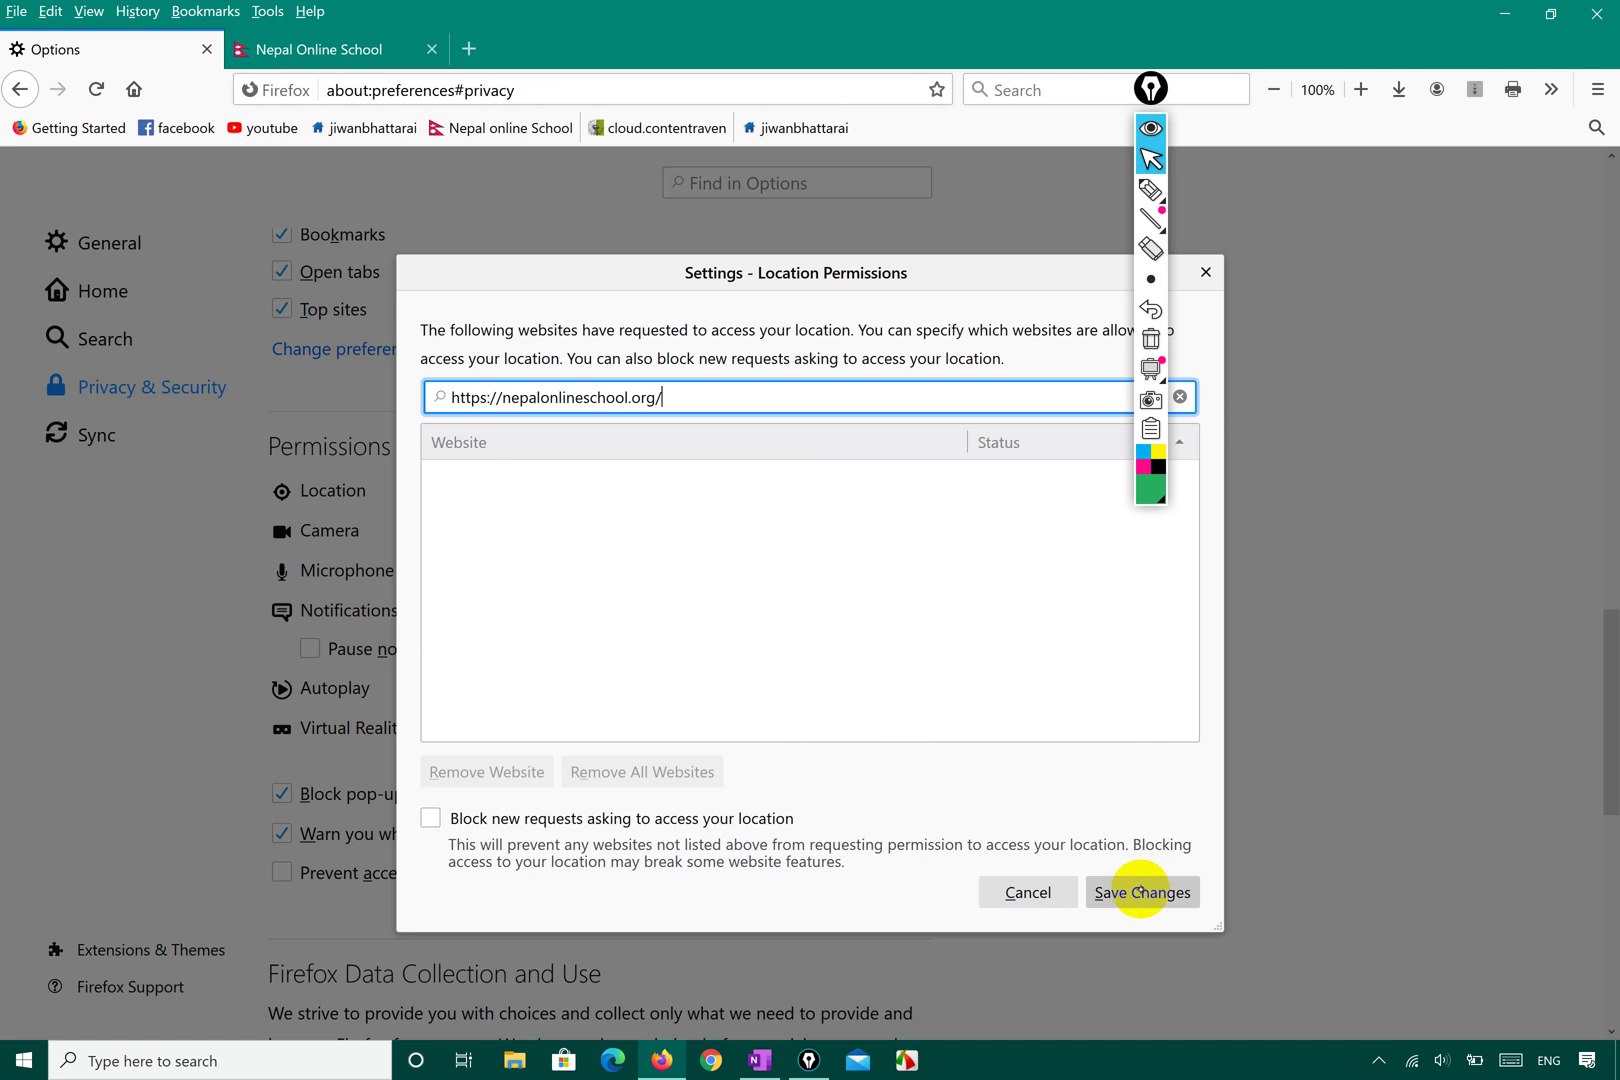
left_click(433, 819)
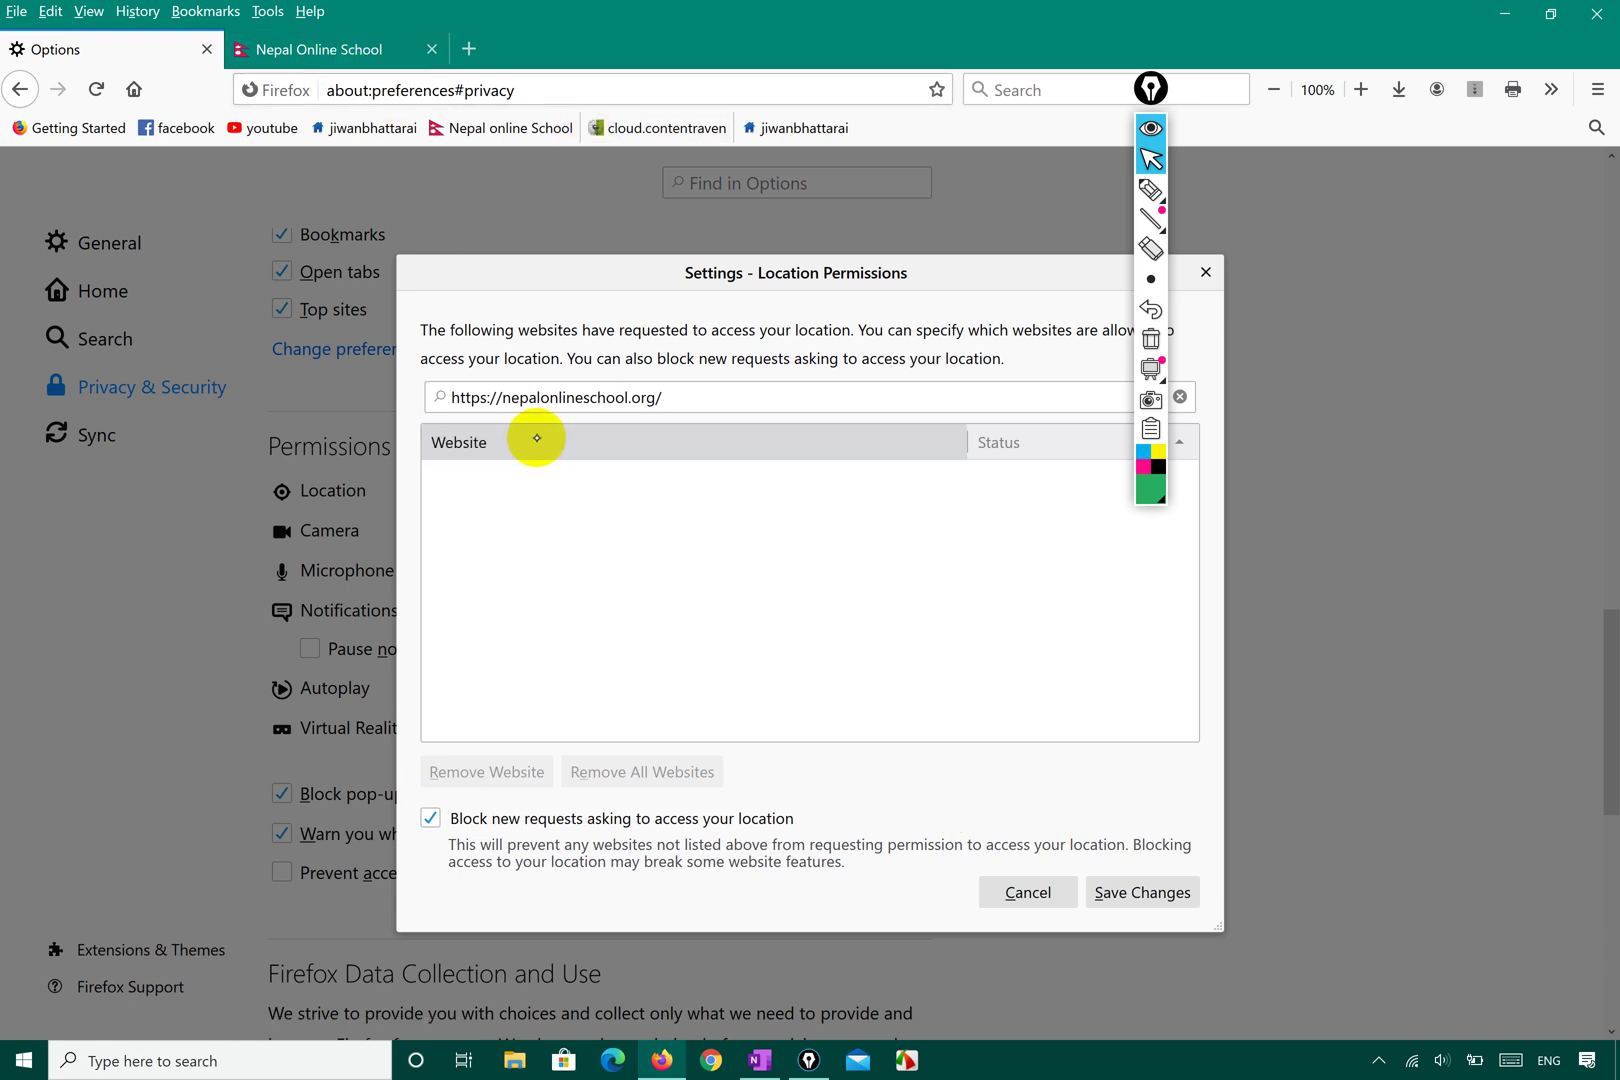
left_click(1110, 893)
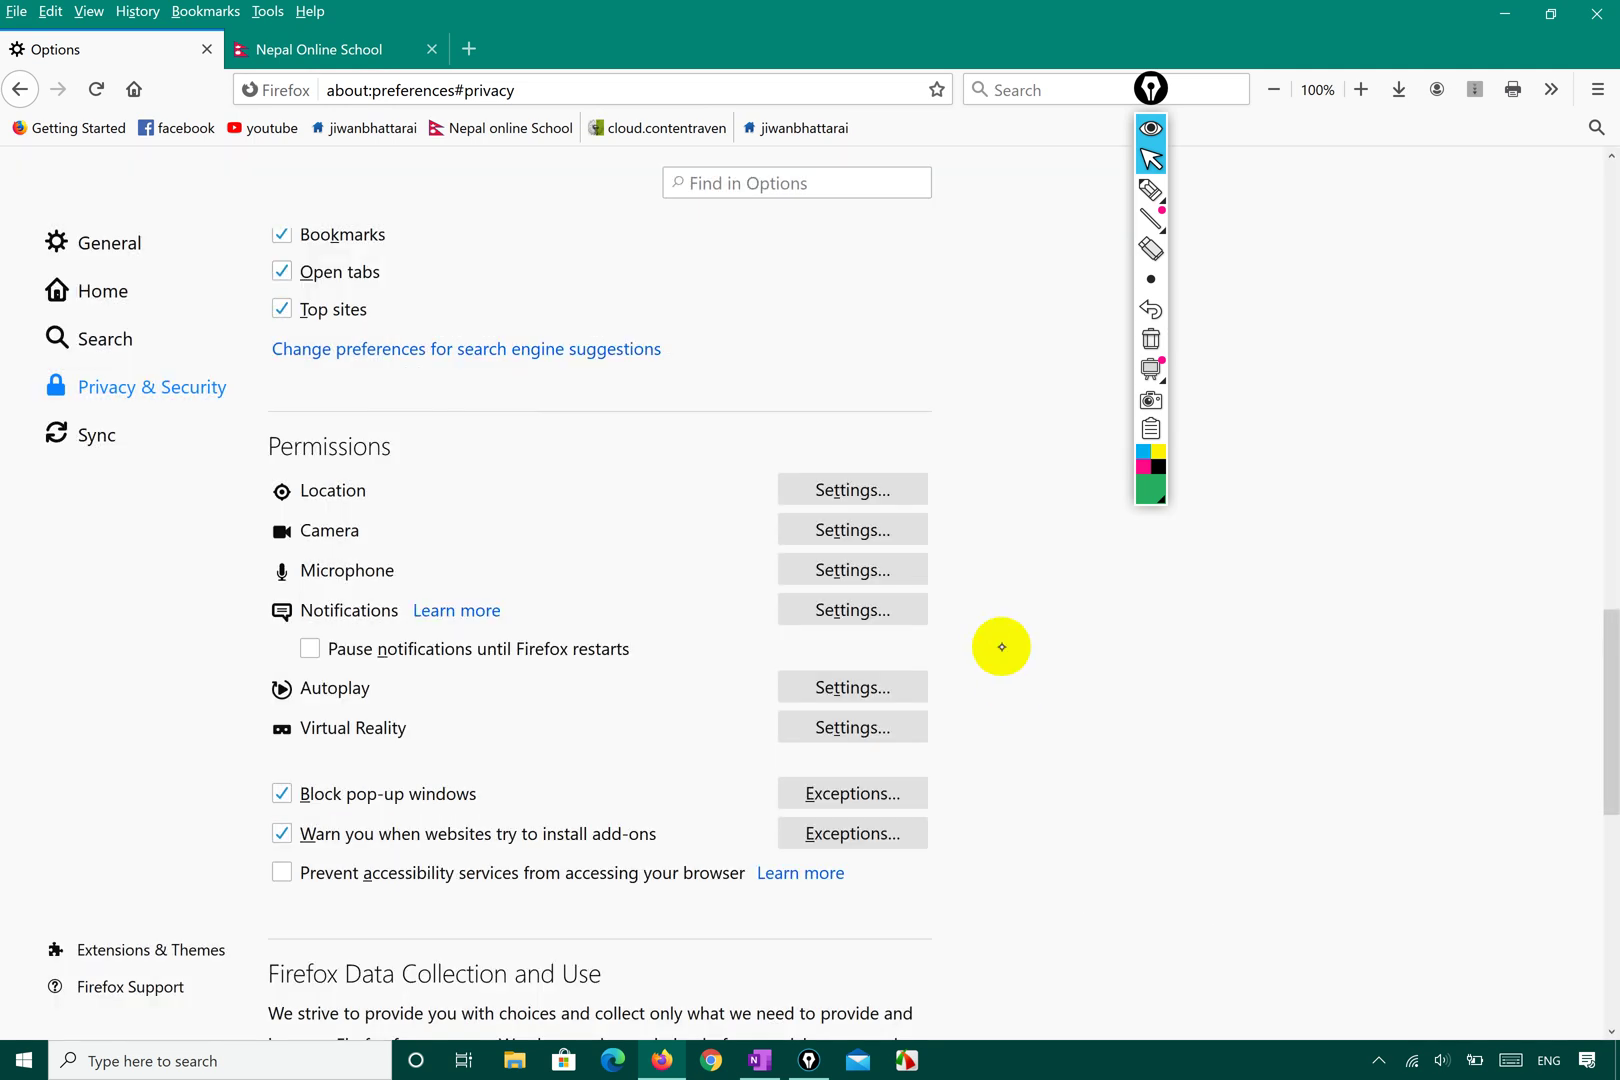
- Switch to the Nepal Online School page and highlight its full web address
left_click(369, 52)
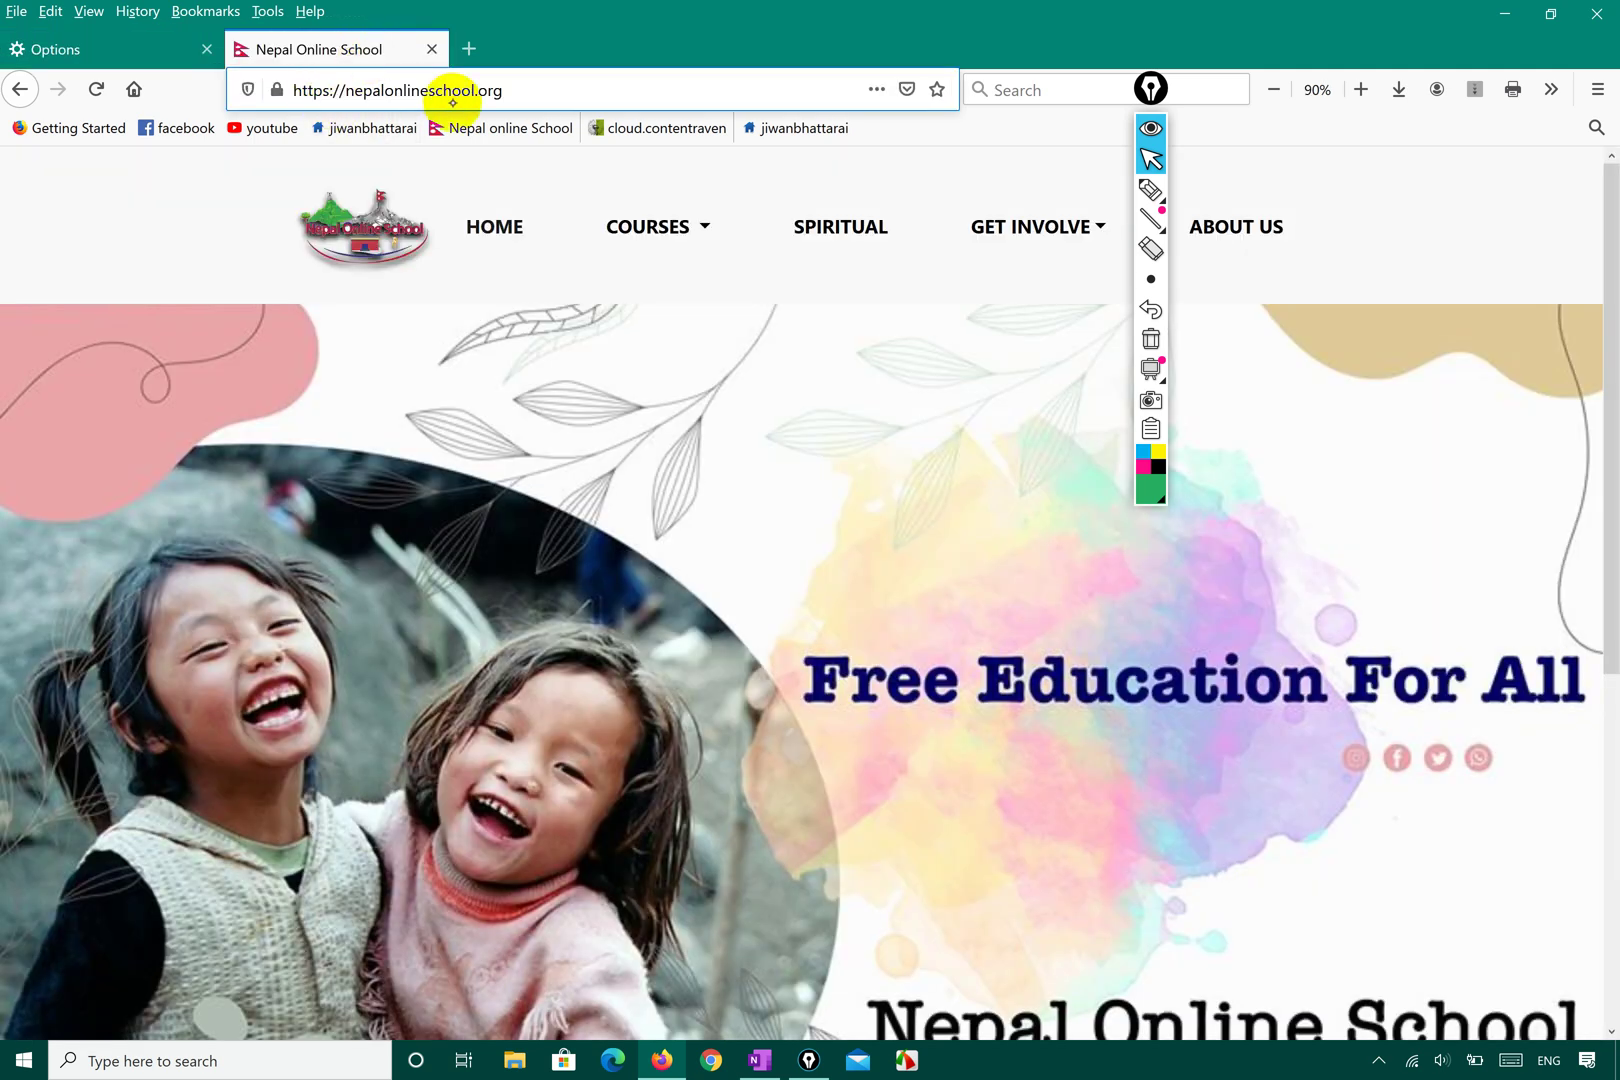
double_click(540, 90)
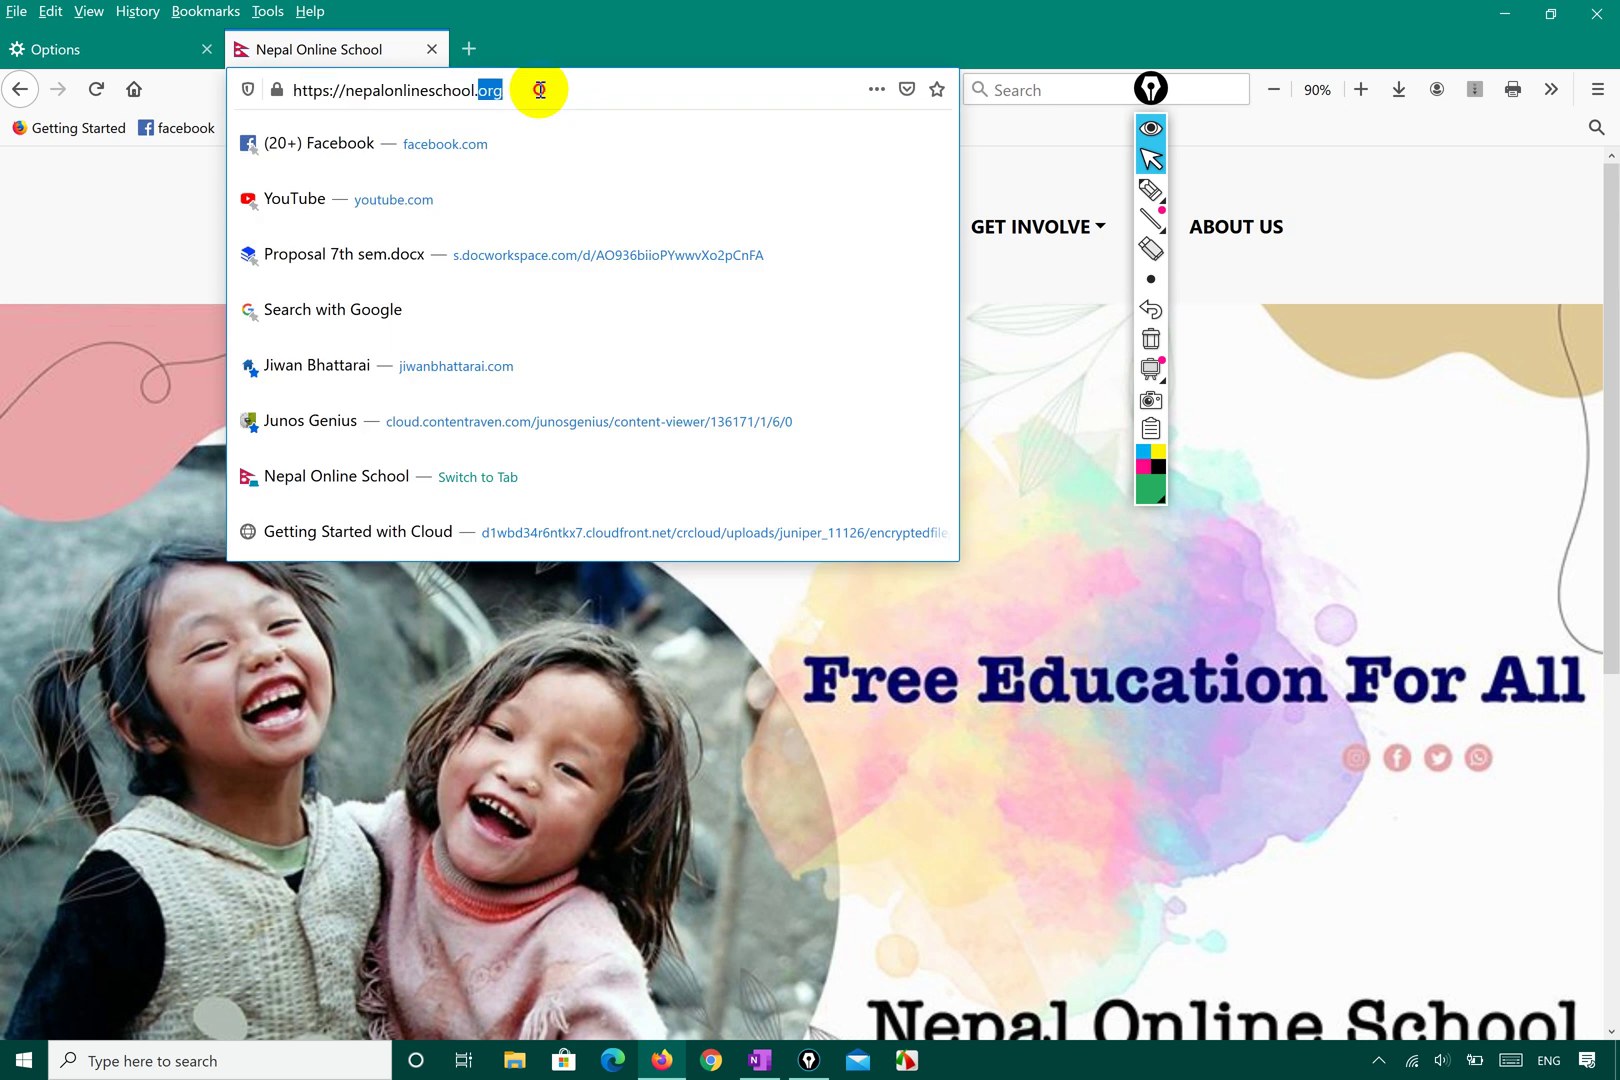
left_click(540, 90)
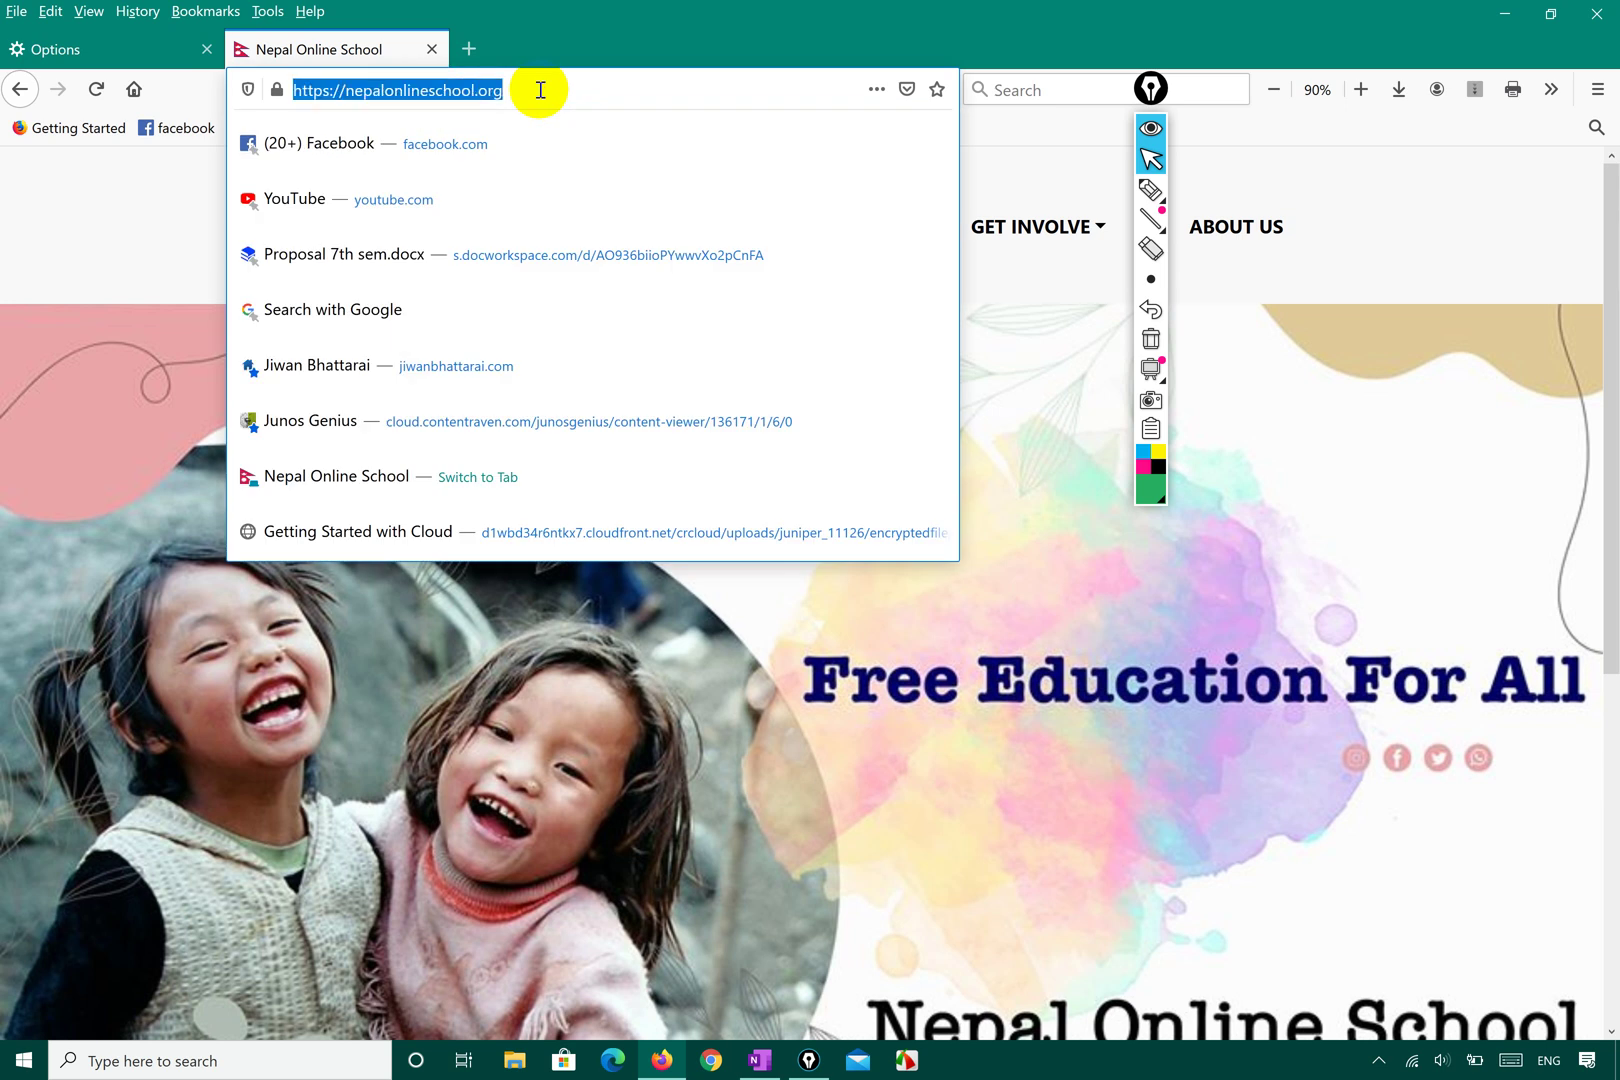
left_click(159, 199)
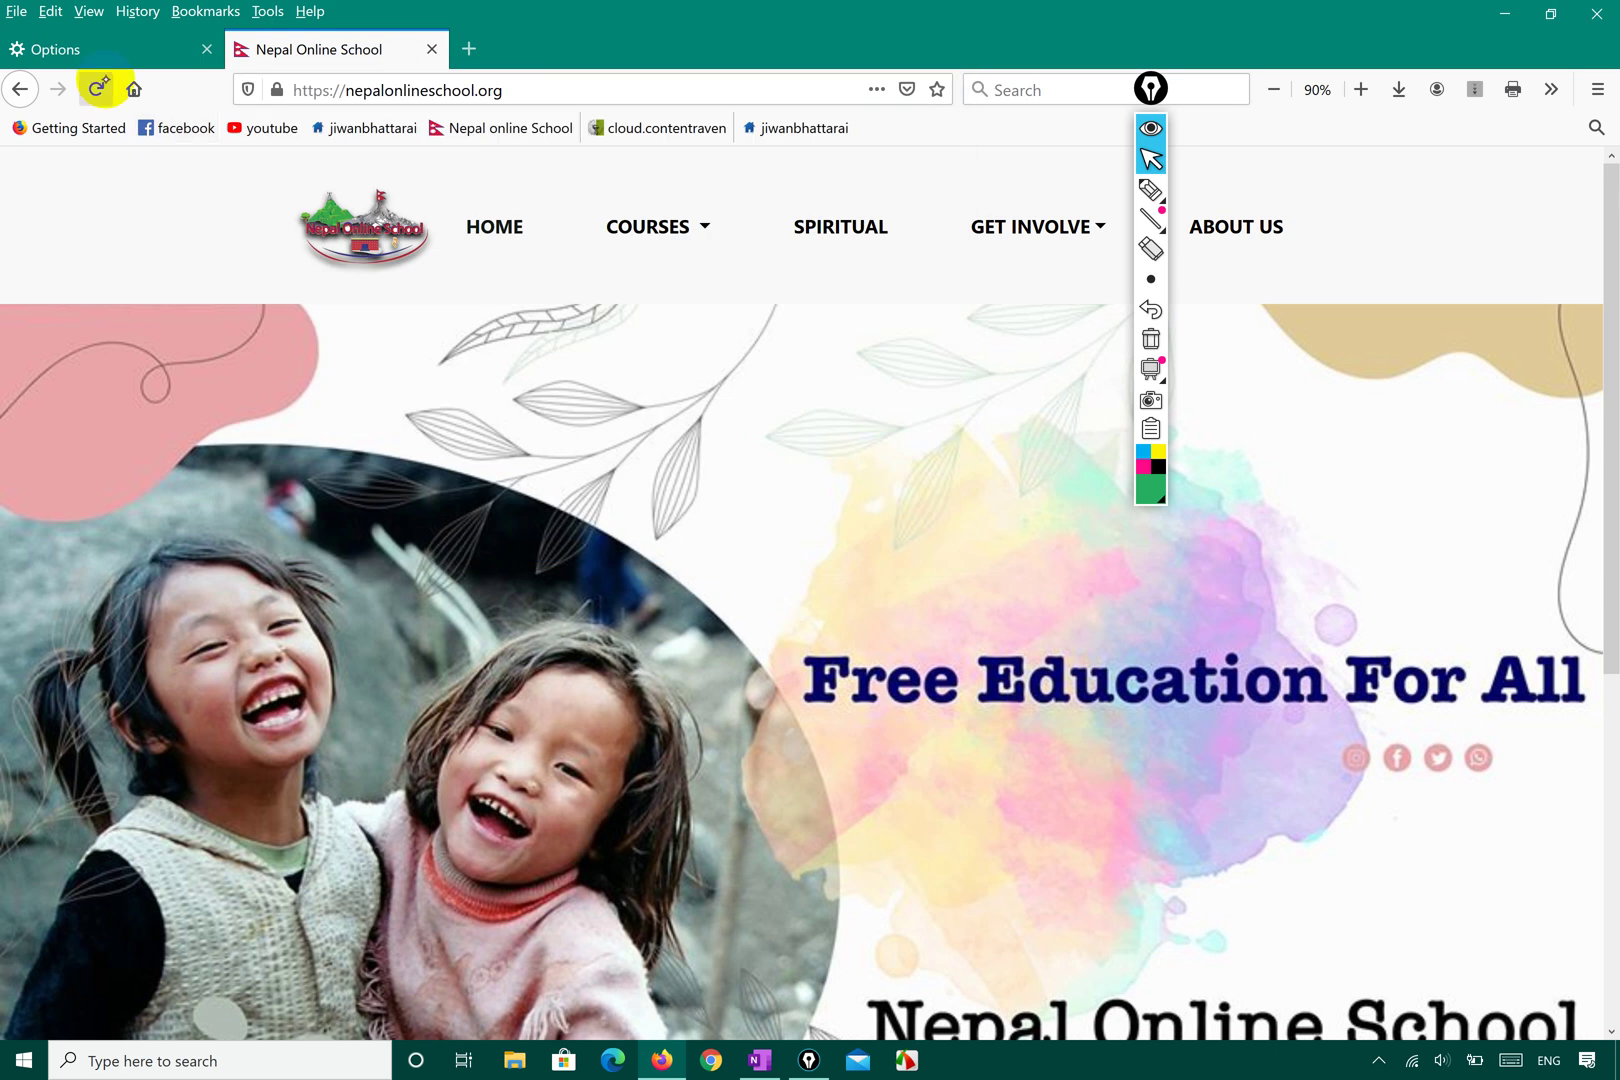
- Circle the browser's reload control with the green freehand pen, and erase the annotation
left_click(1141, 186)
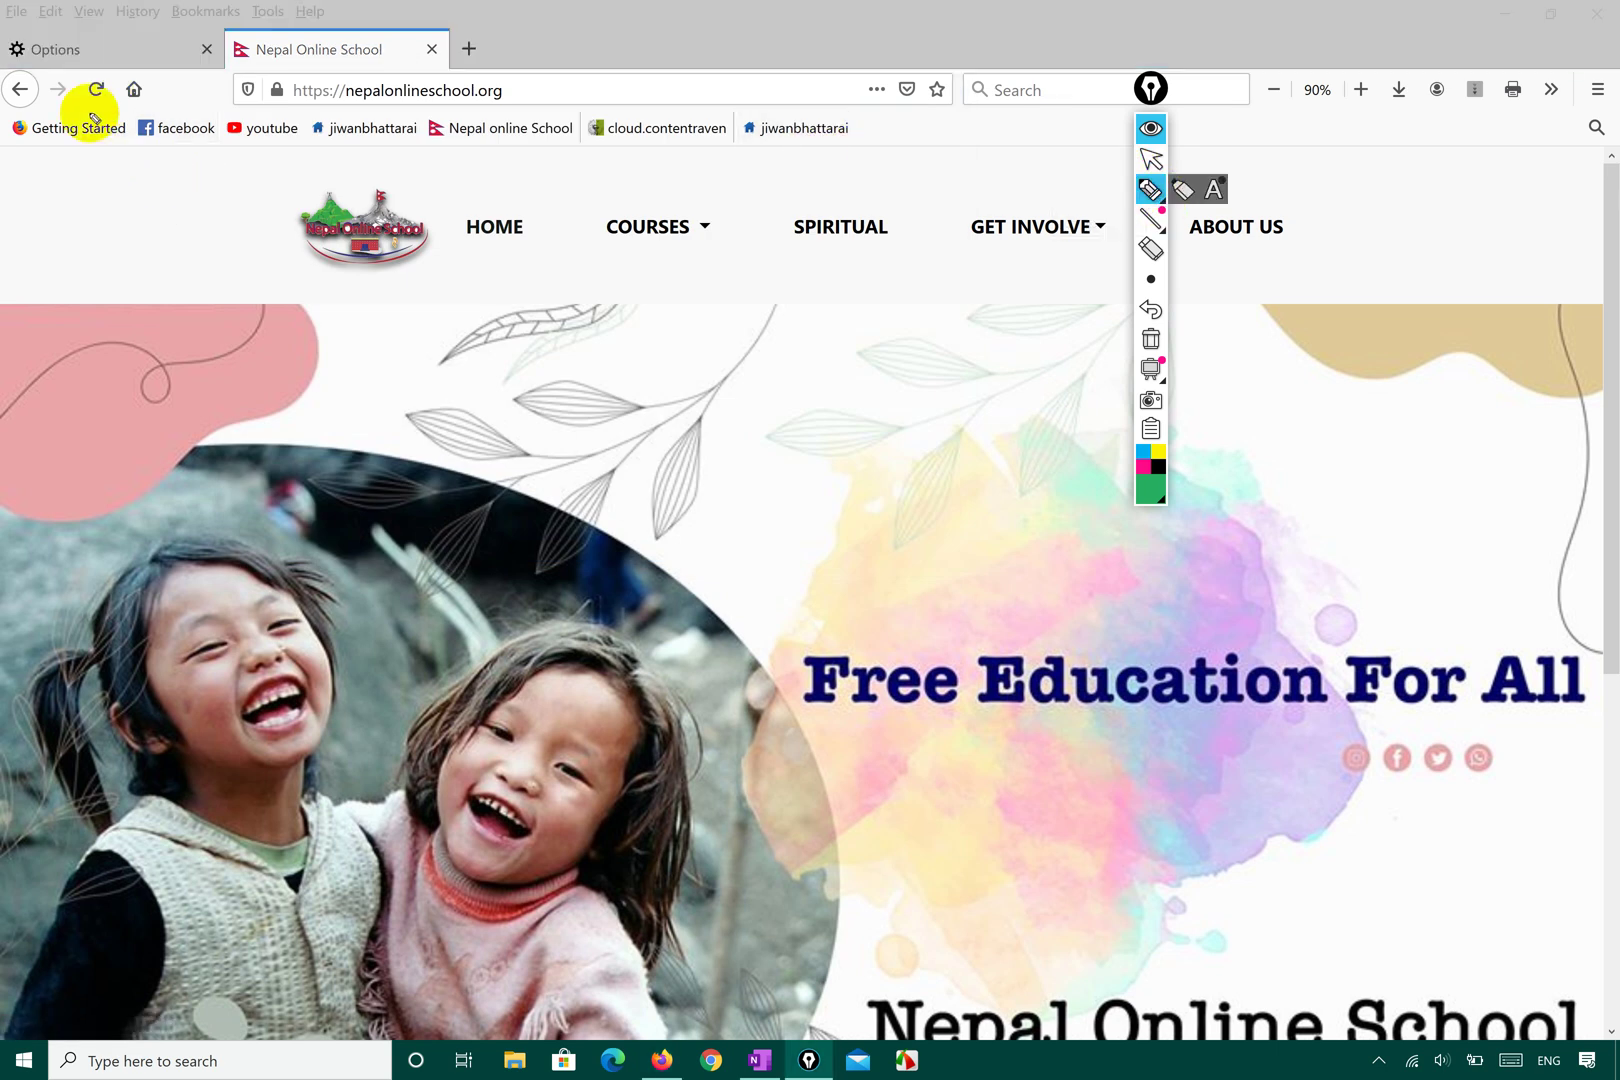
mouse_move(85, 101)
left_mouse_down()
mouse_move(159, 98)
mouse_move(54, 60)
mouse_move(114, 80)
mouse_move(75, 95)
left_mouse_up()
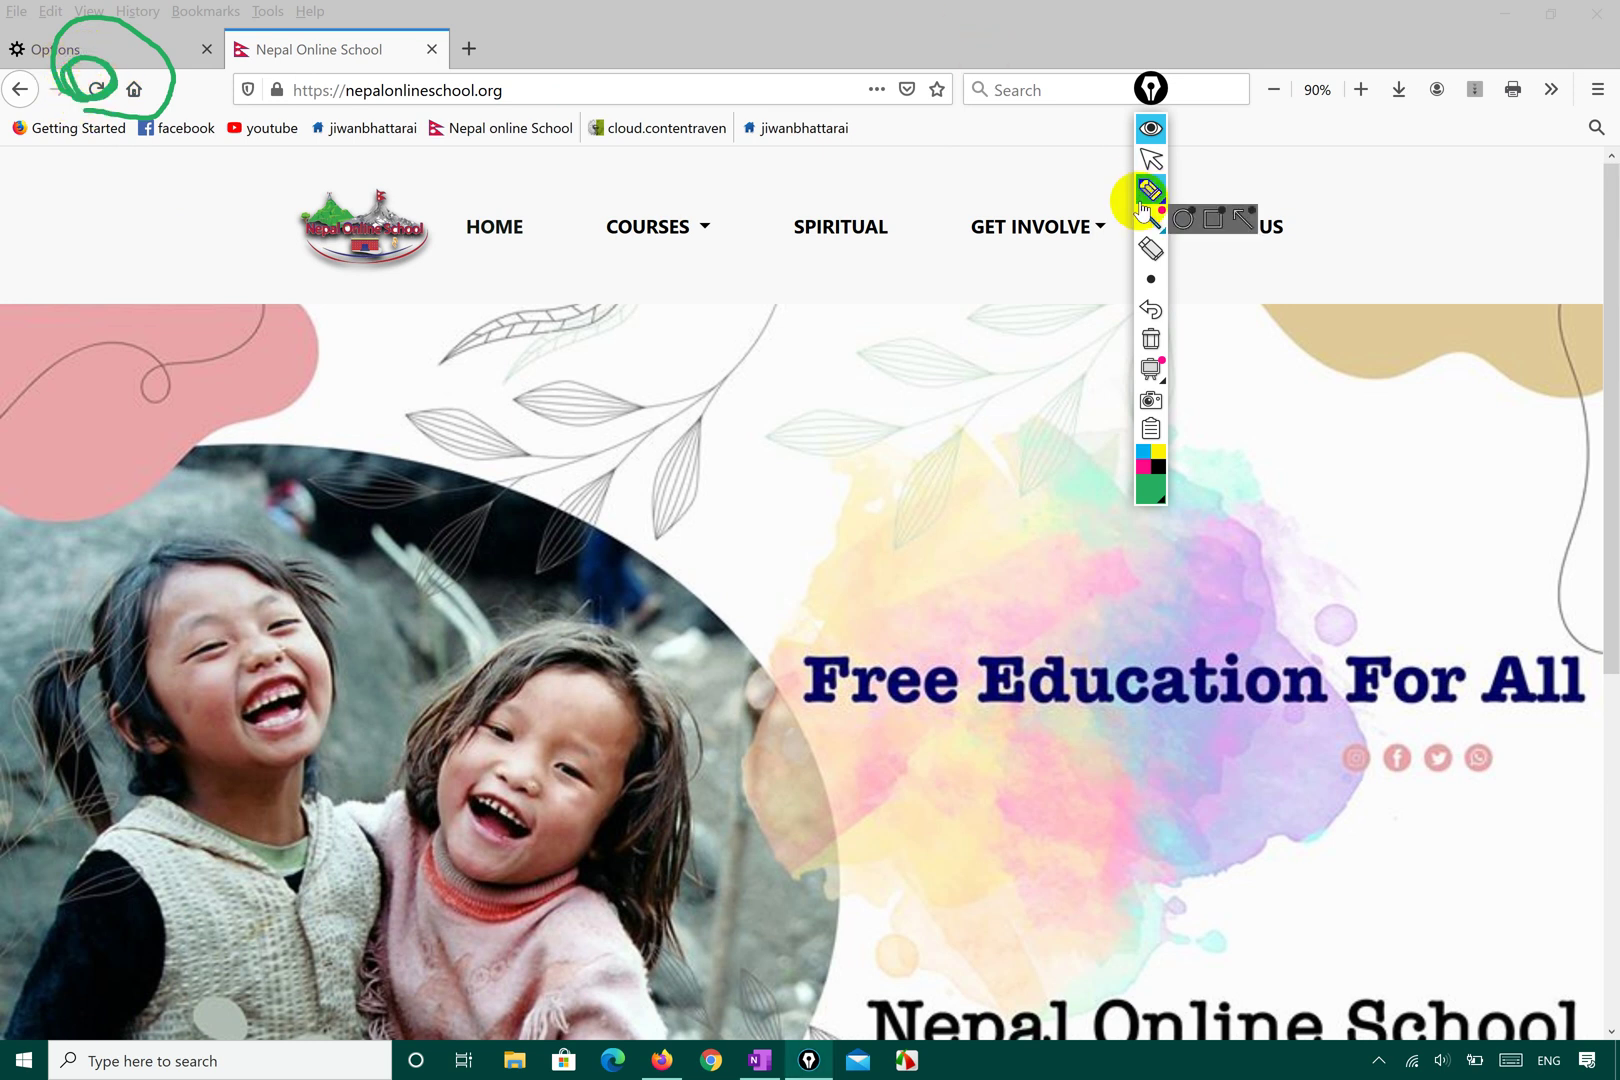
left_click(1151, 157)
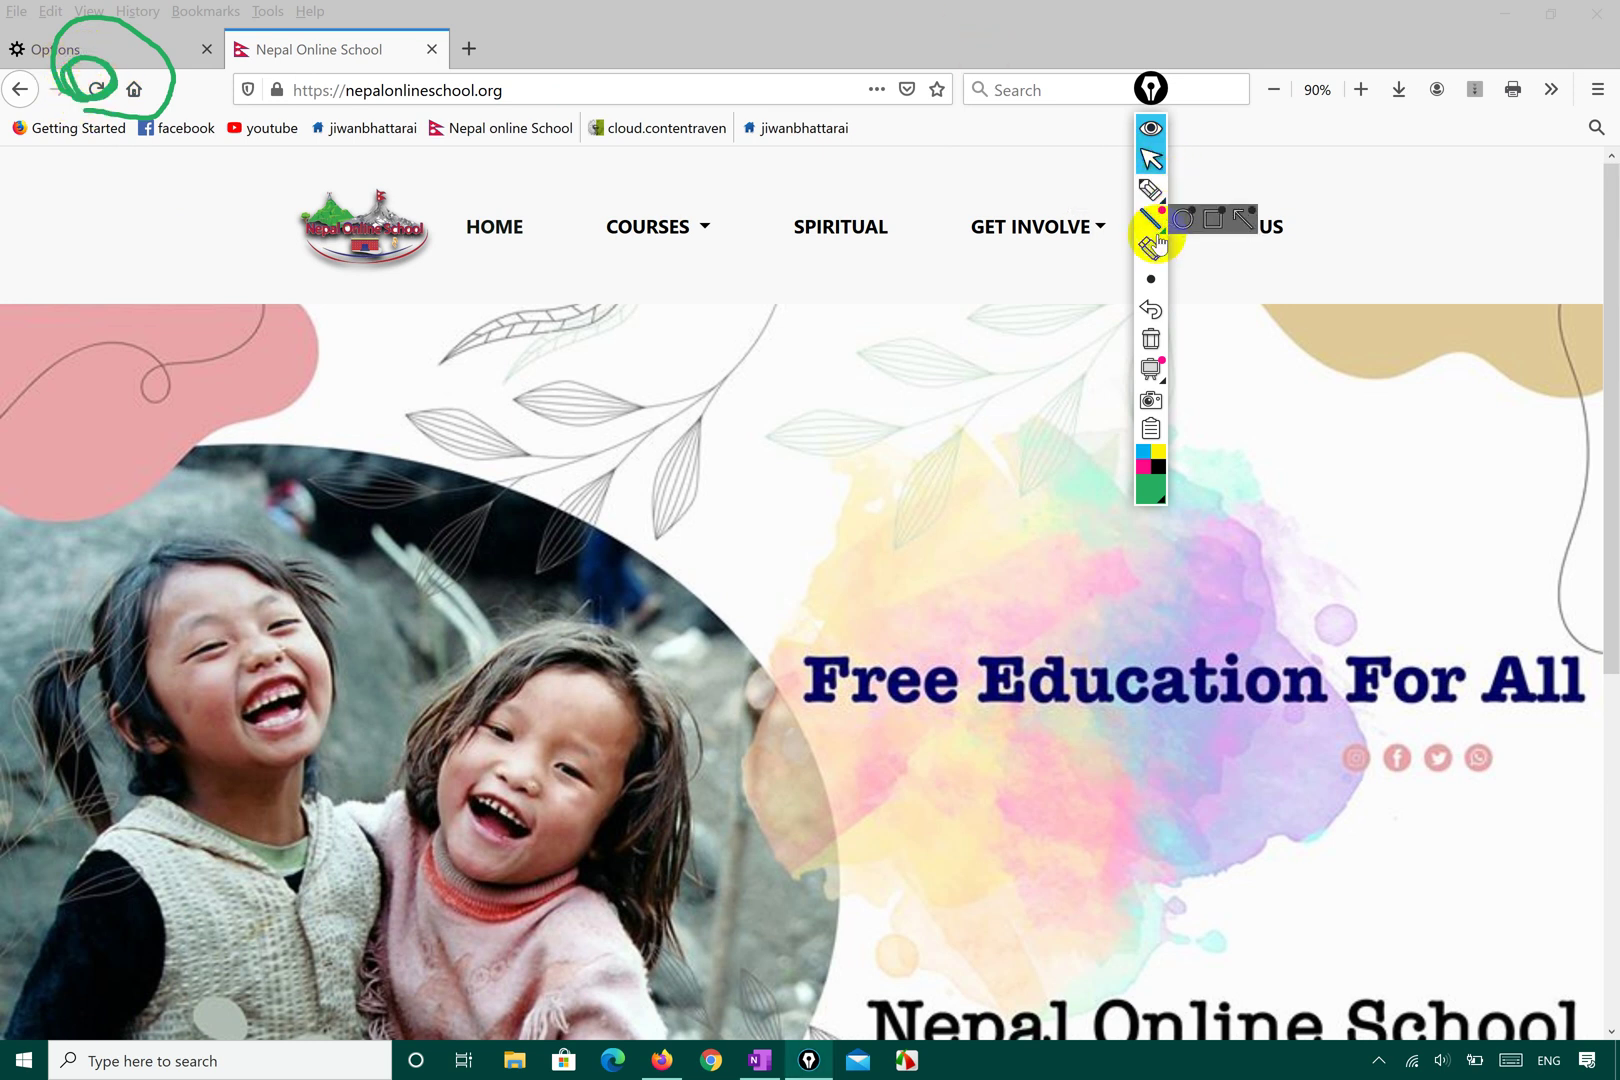
left_click(1151, 338)
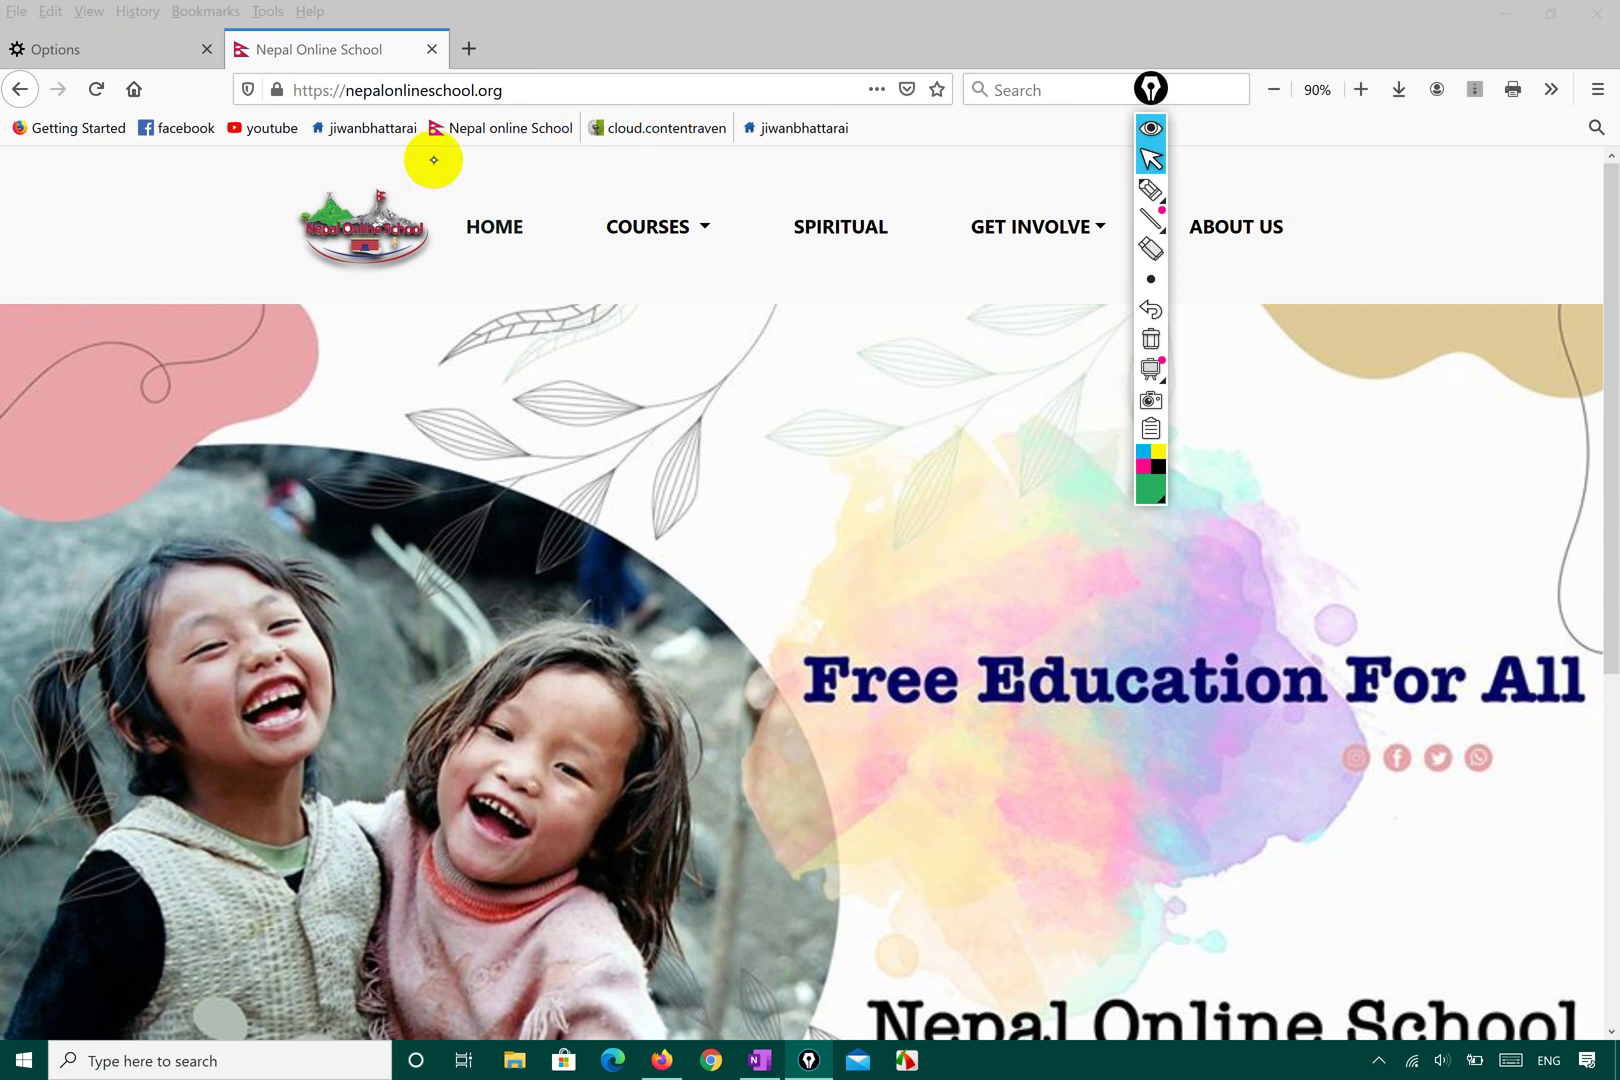
- Reload the Nepal Online School page and inspect its site information and tracking protection details
left_click(96, 89)
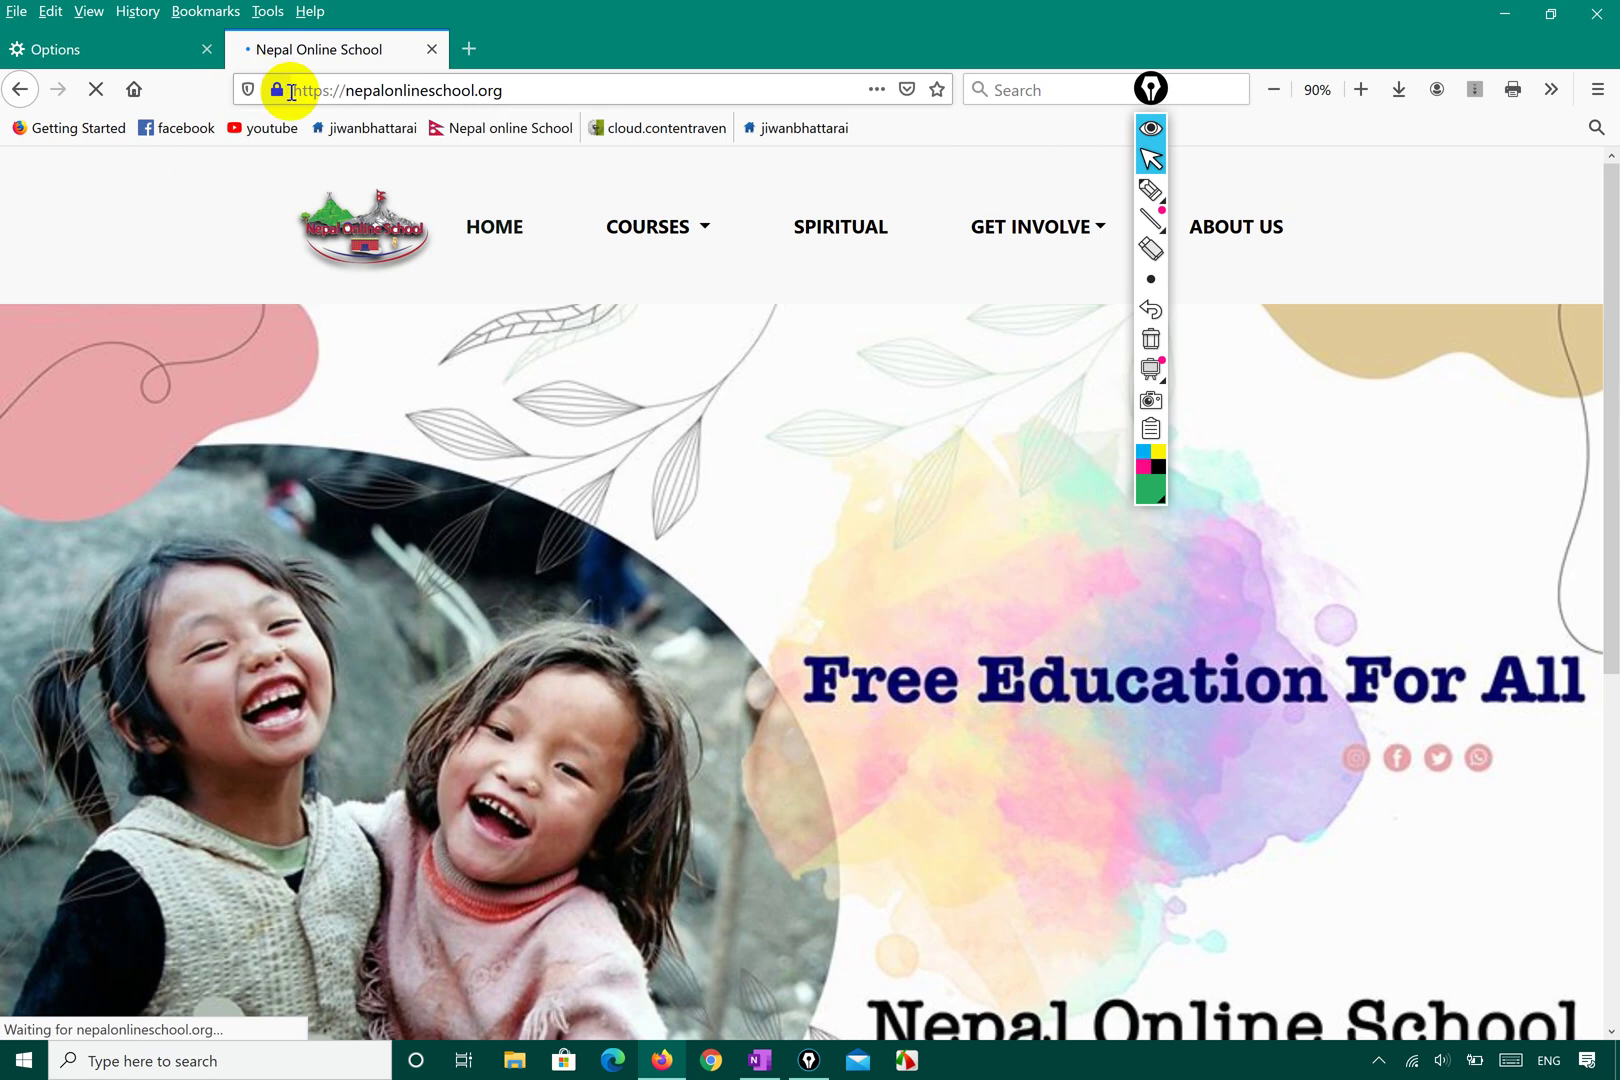
left_click(277, 89)
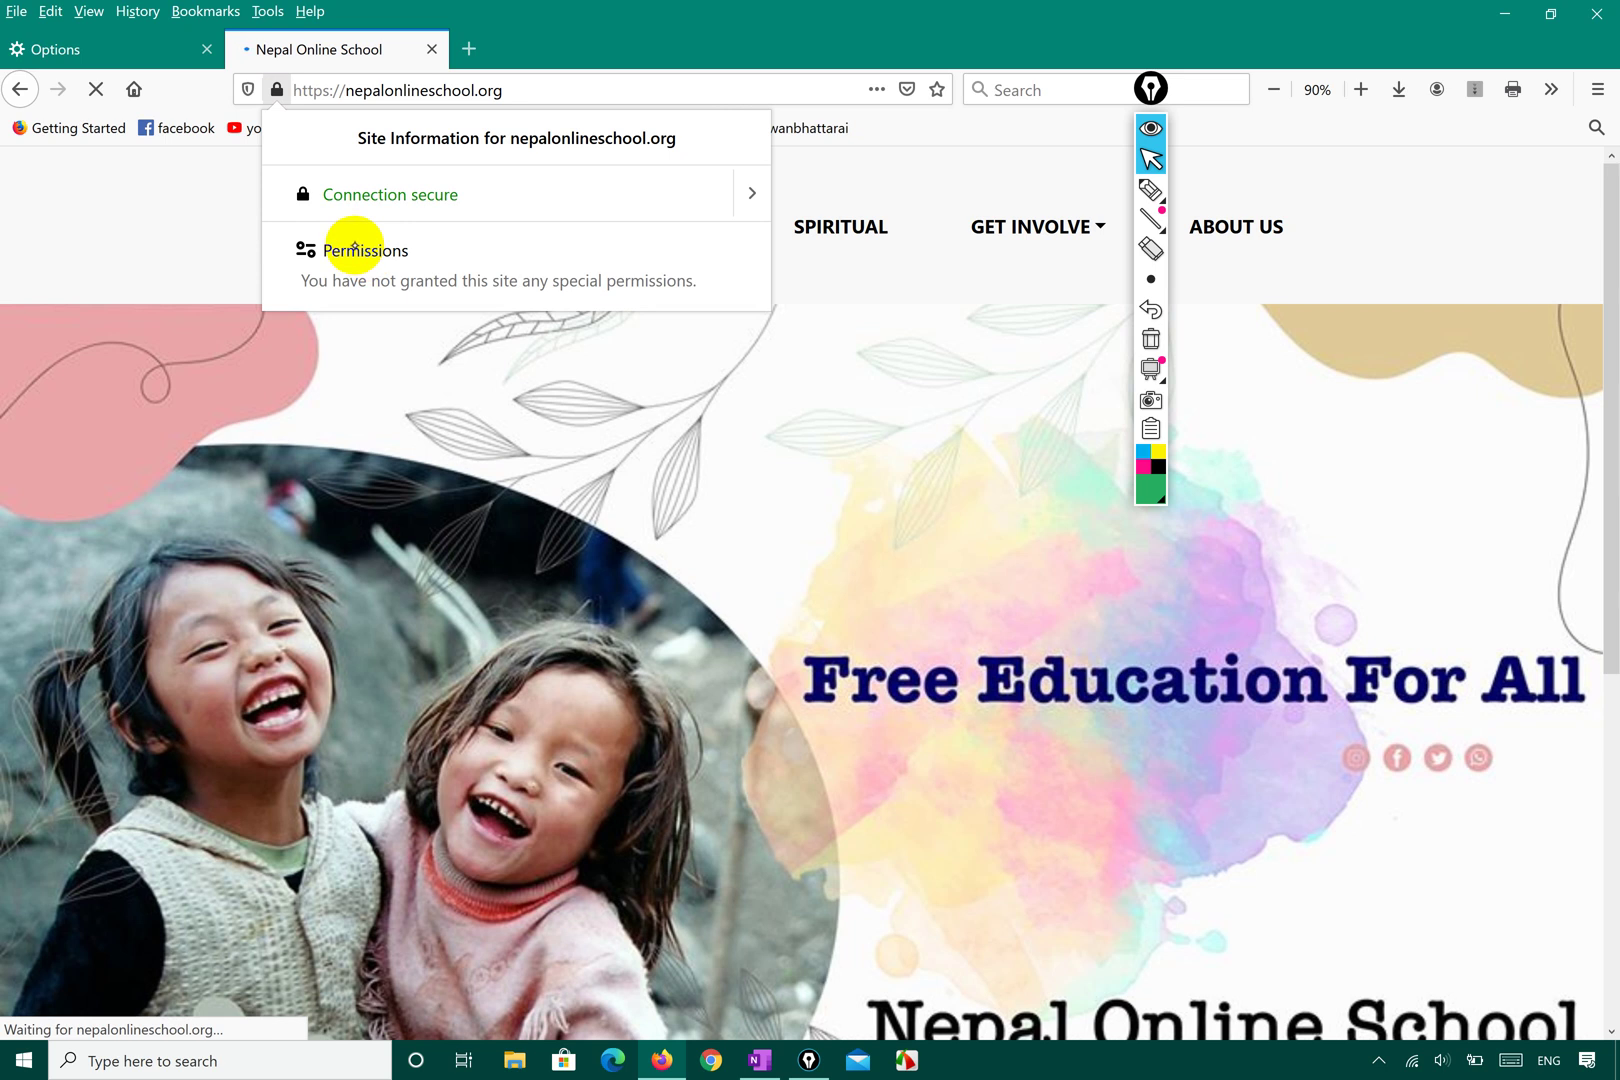
left_click(179, 235)
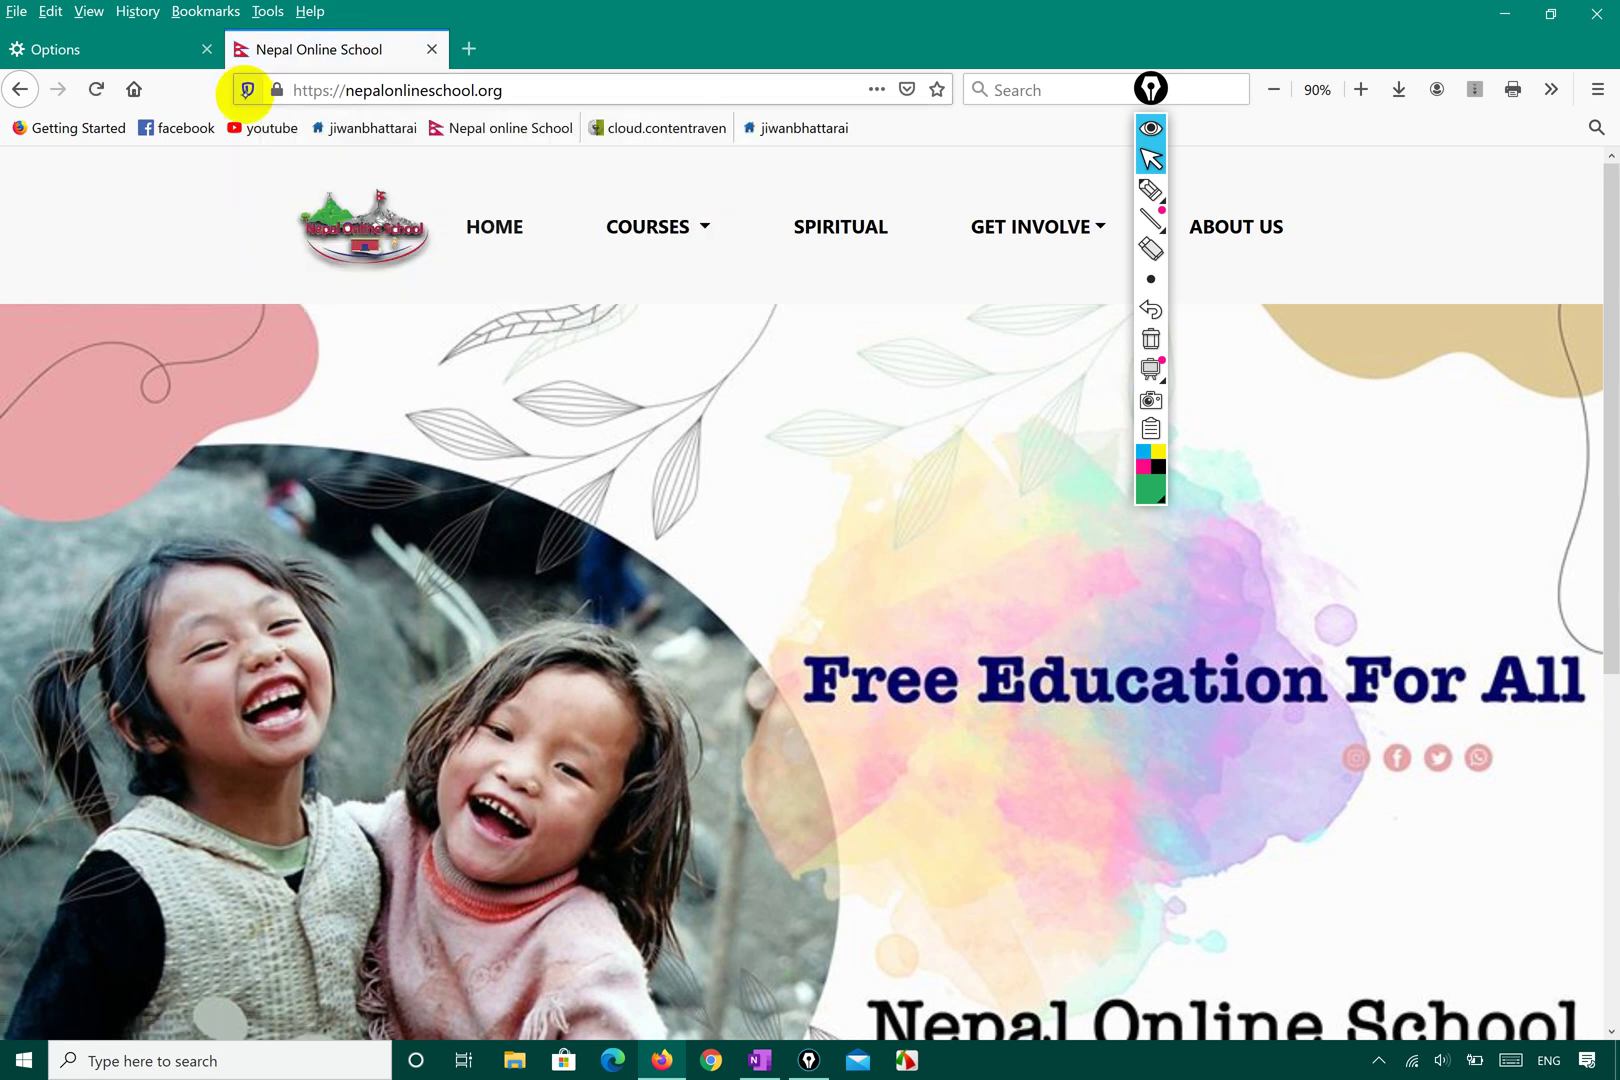
left_click(246, 89)
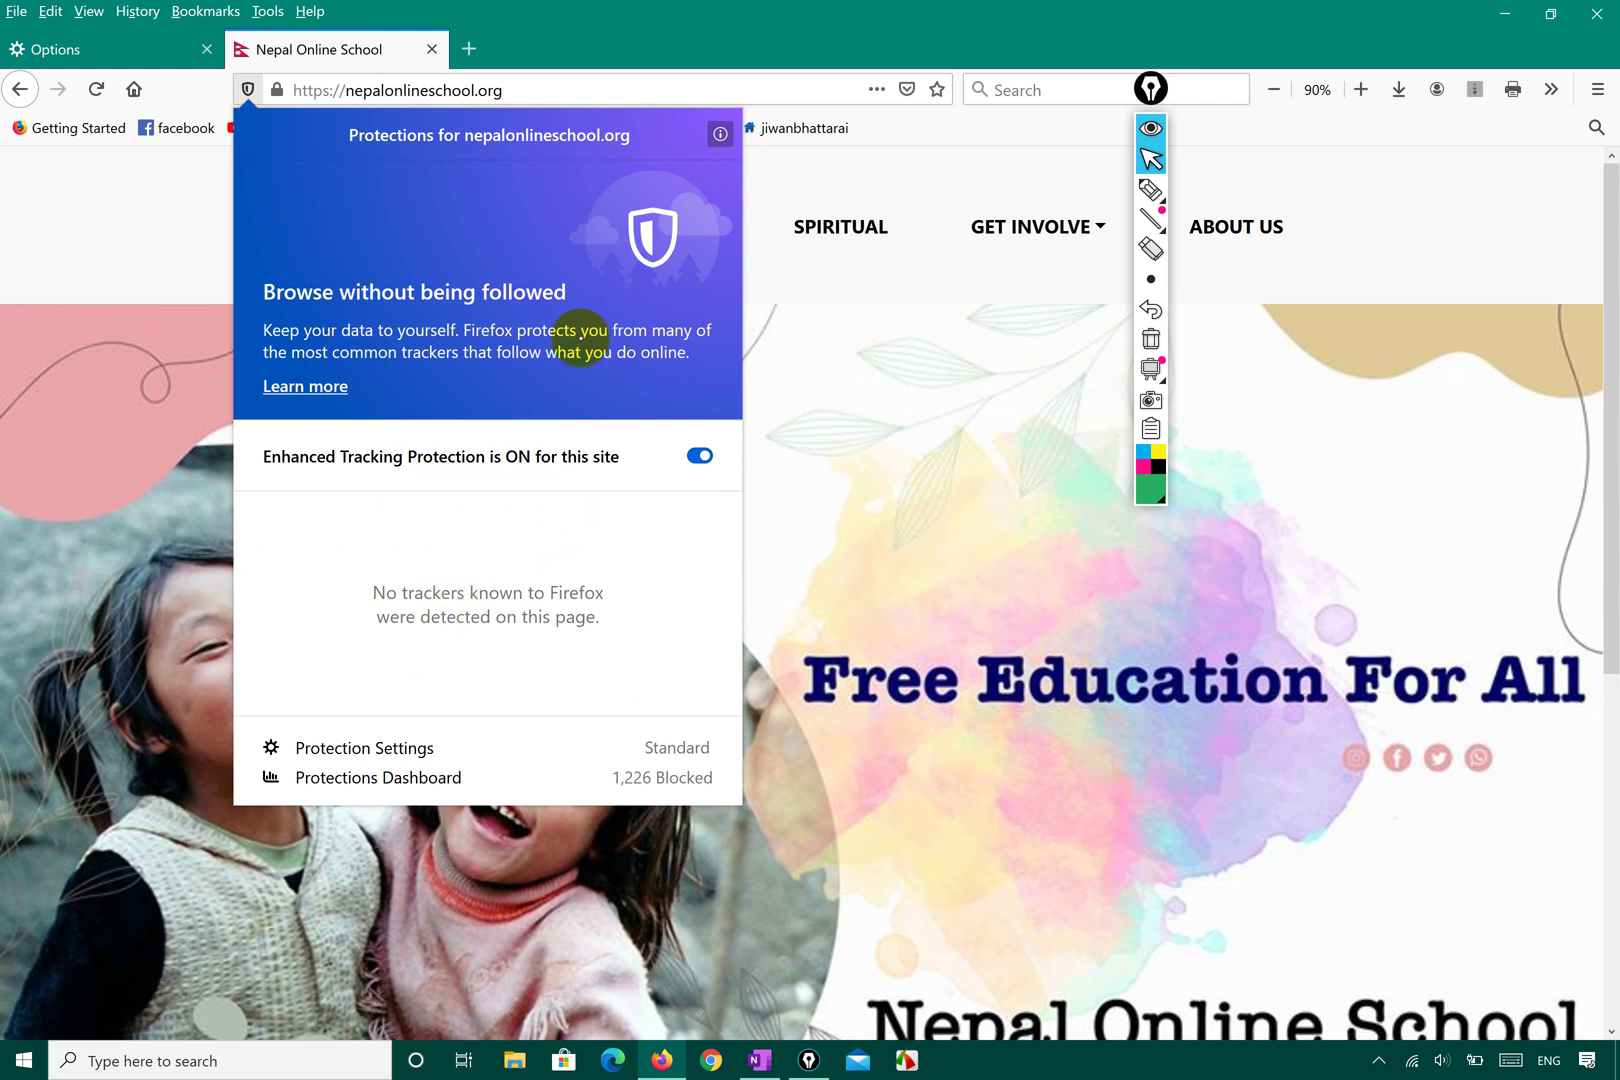
left_click(112, 368)
- Copy the full web address of the Nepal Online School page
double_click(510, 90)
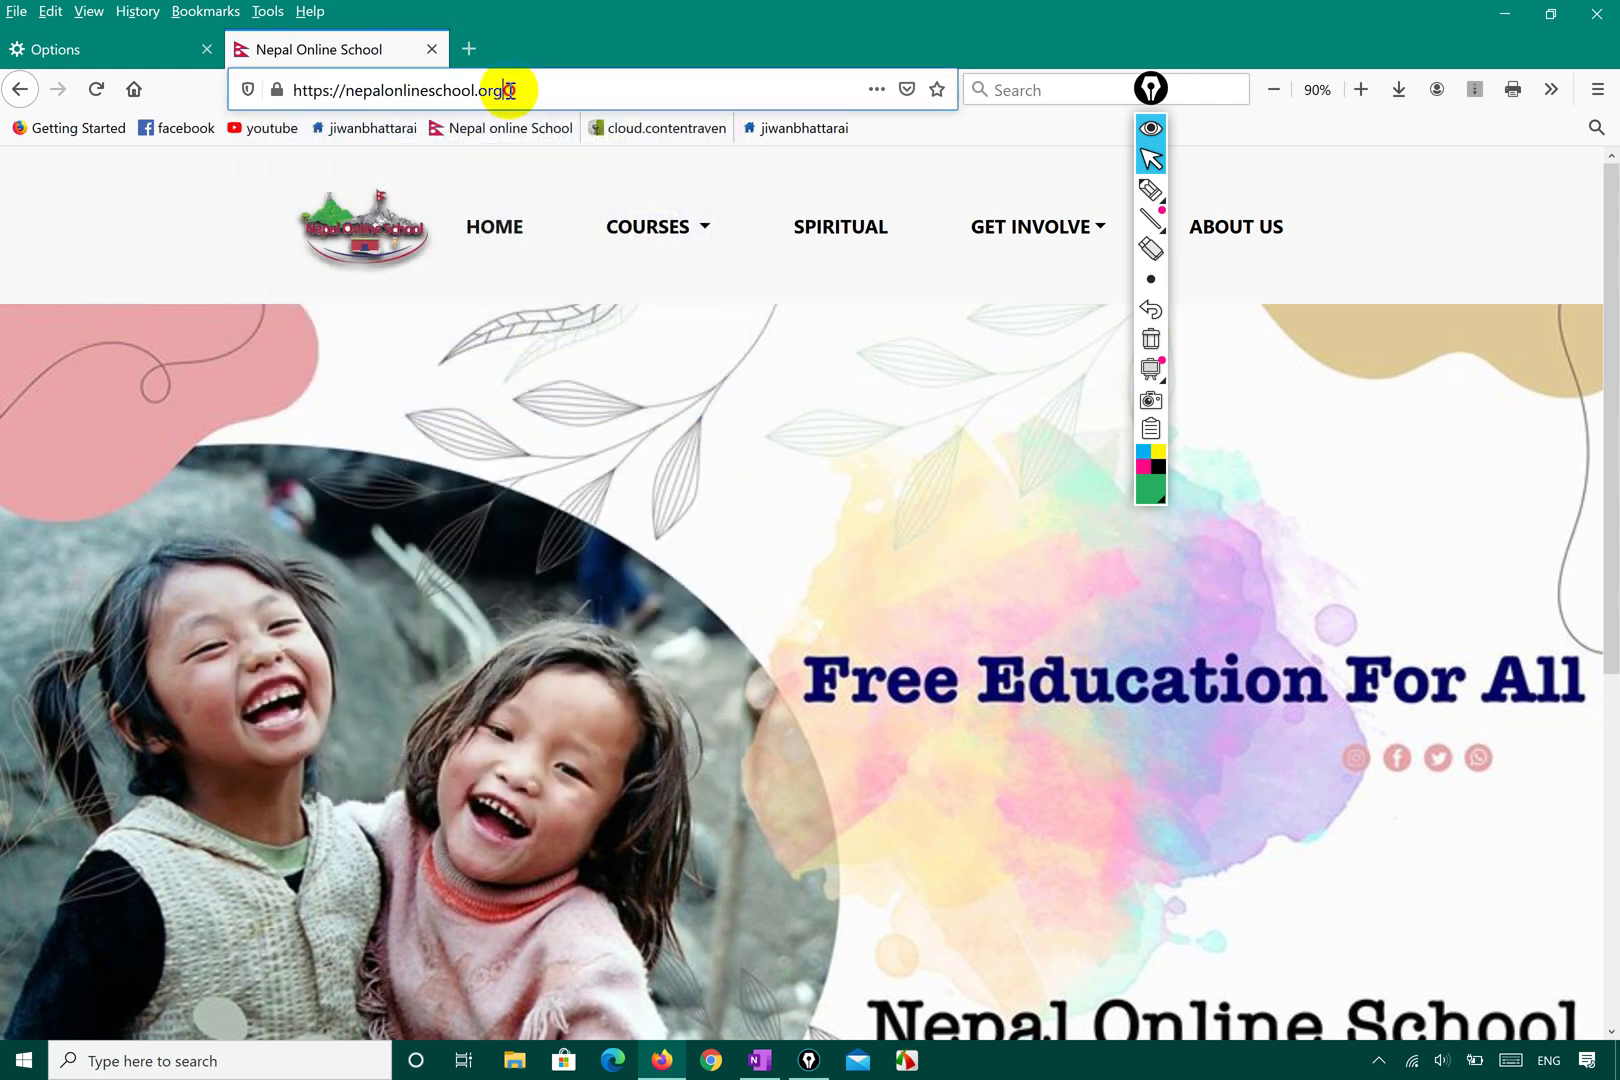
left_click(510, 90)
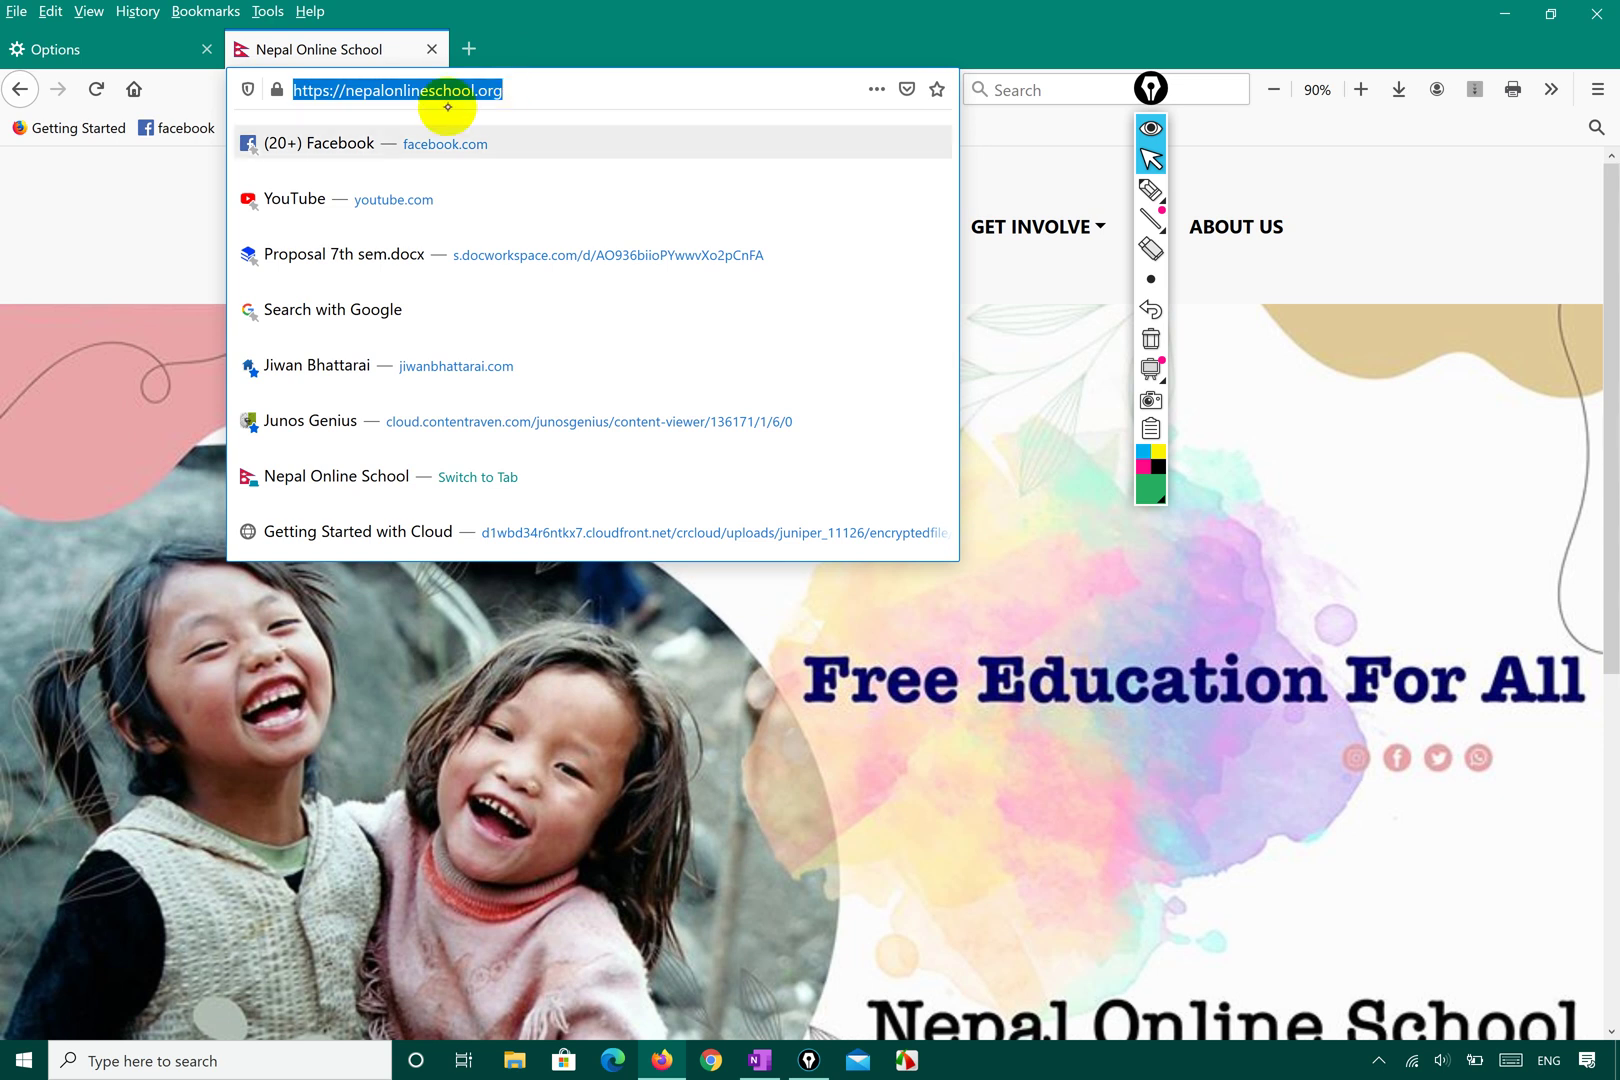
left_click(119, 197)
left_click(90, 49)
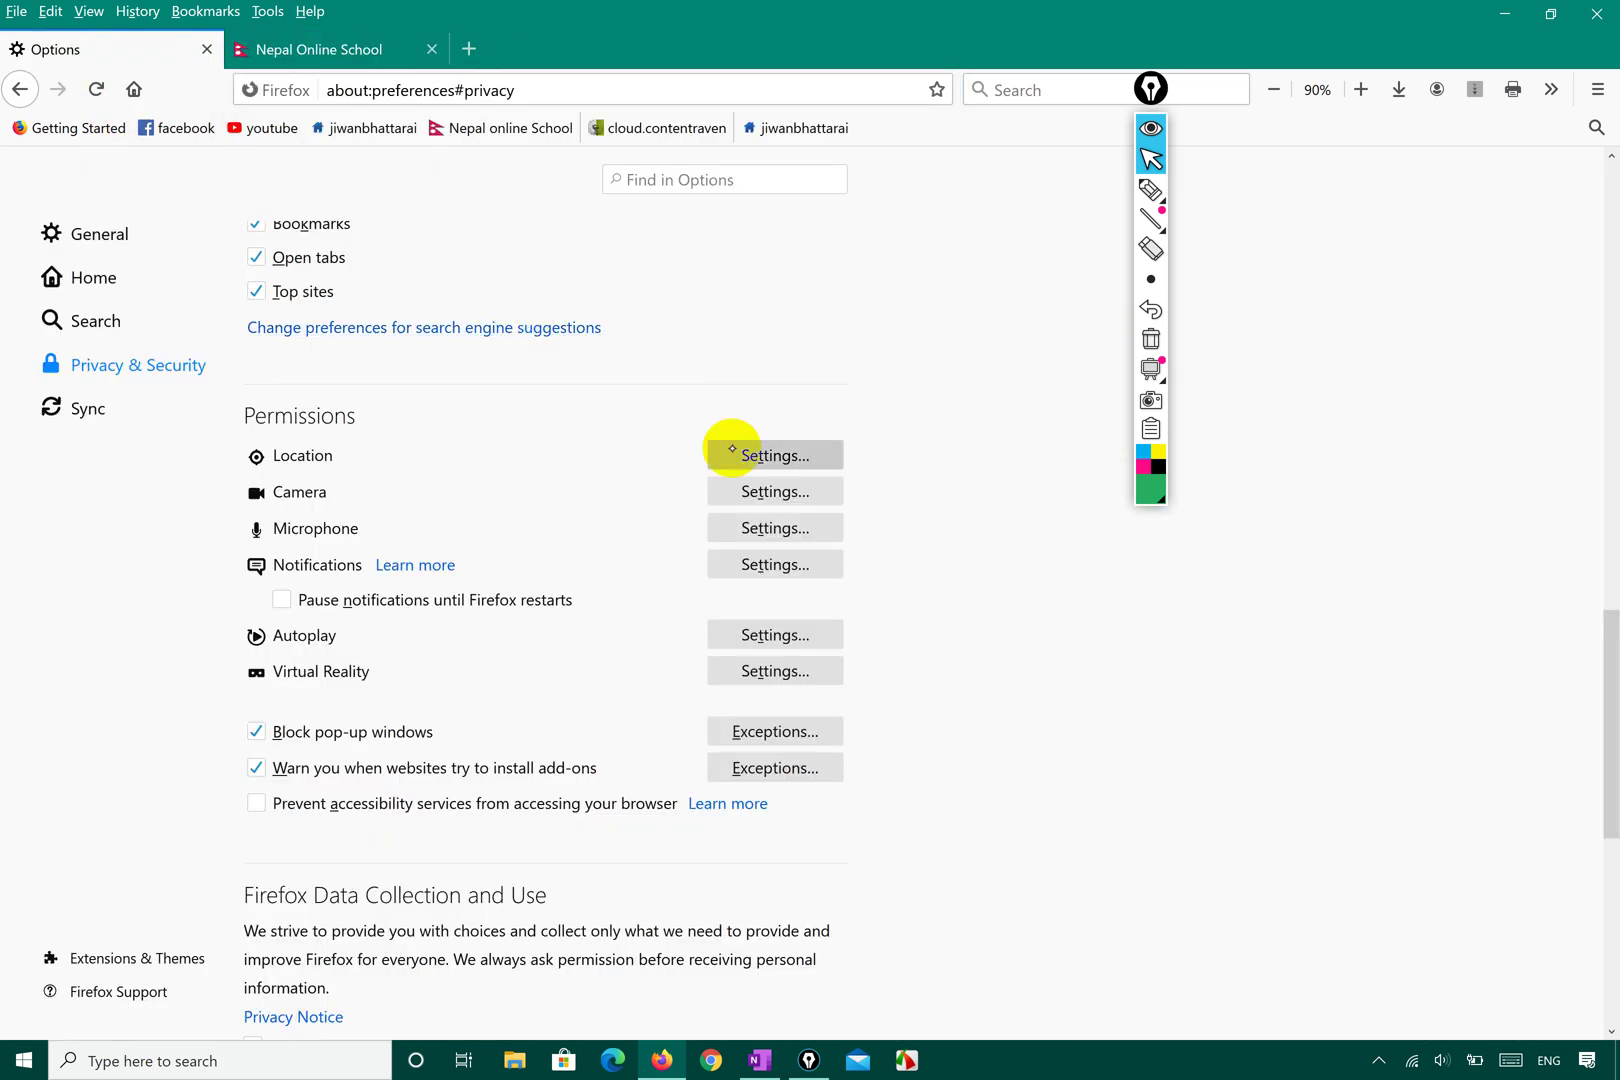
left_click(777, 456)
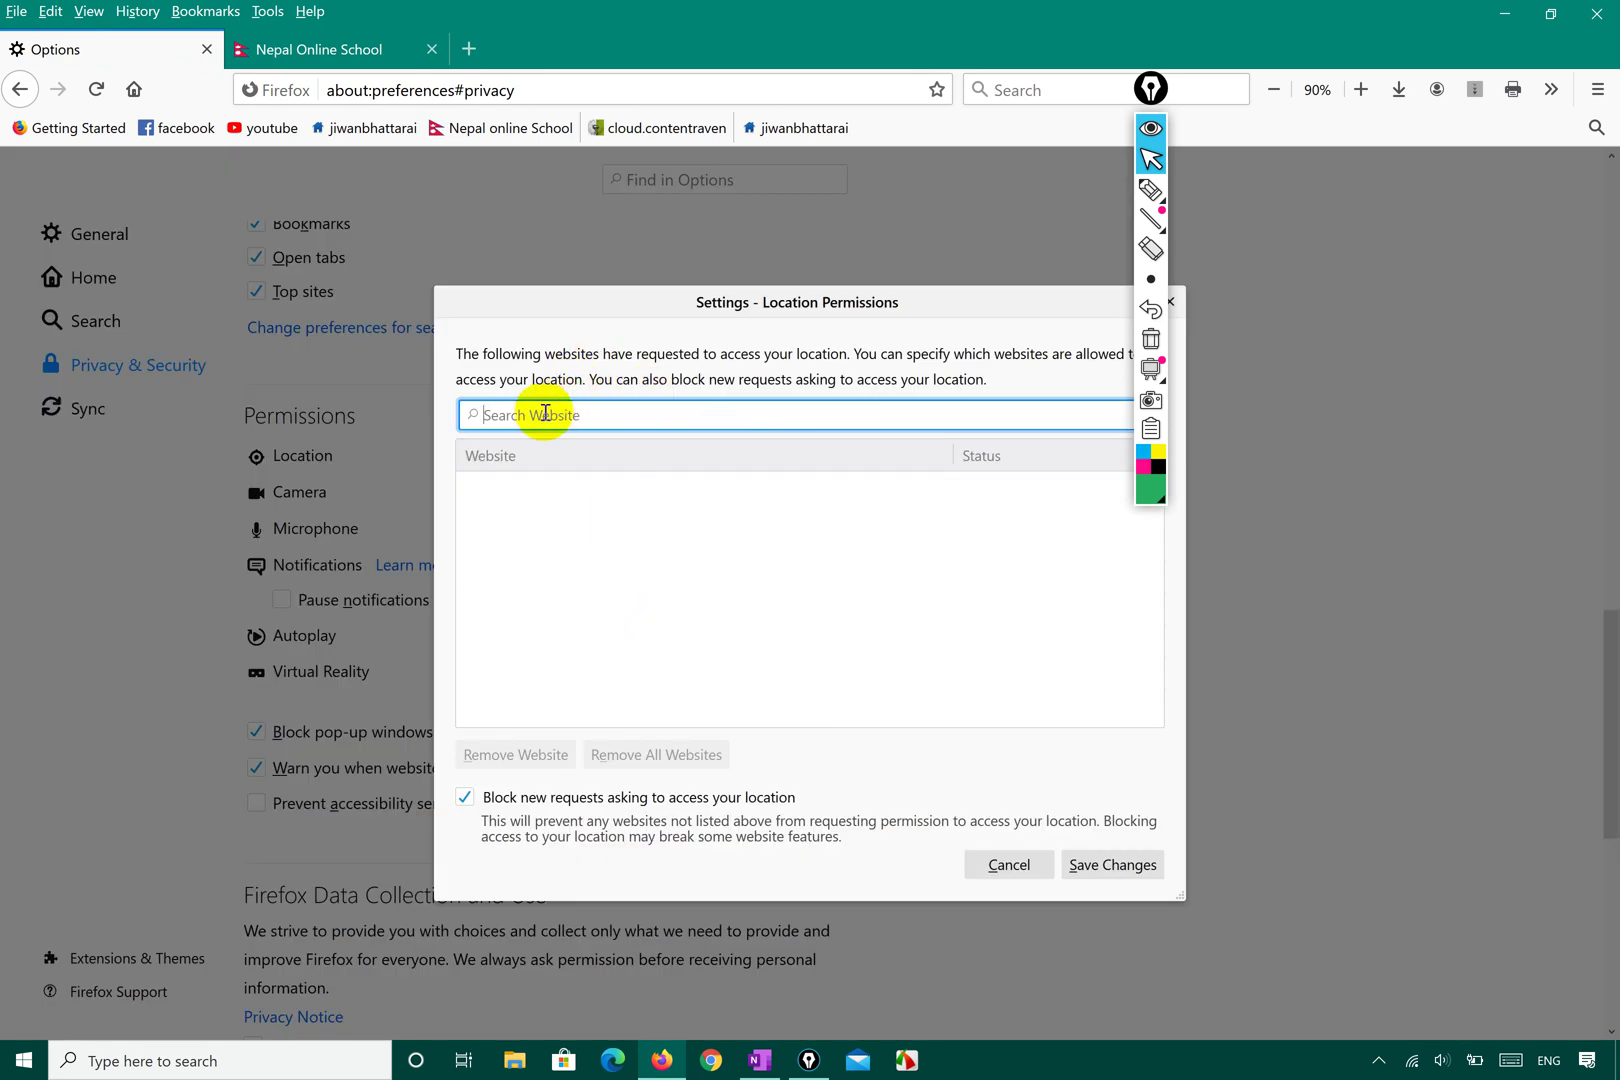
key("ctrl+b")
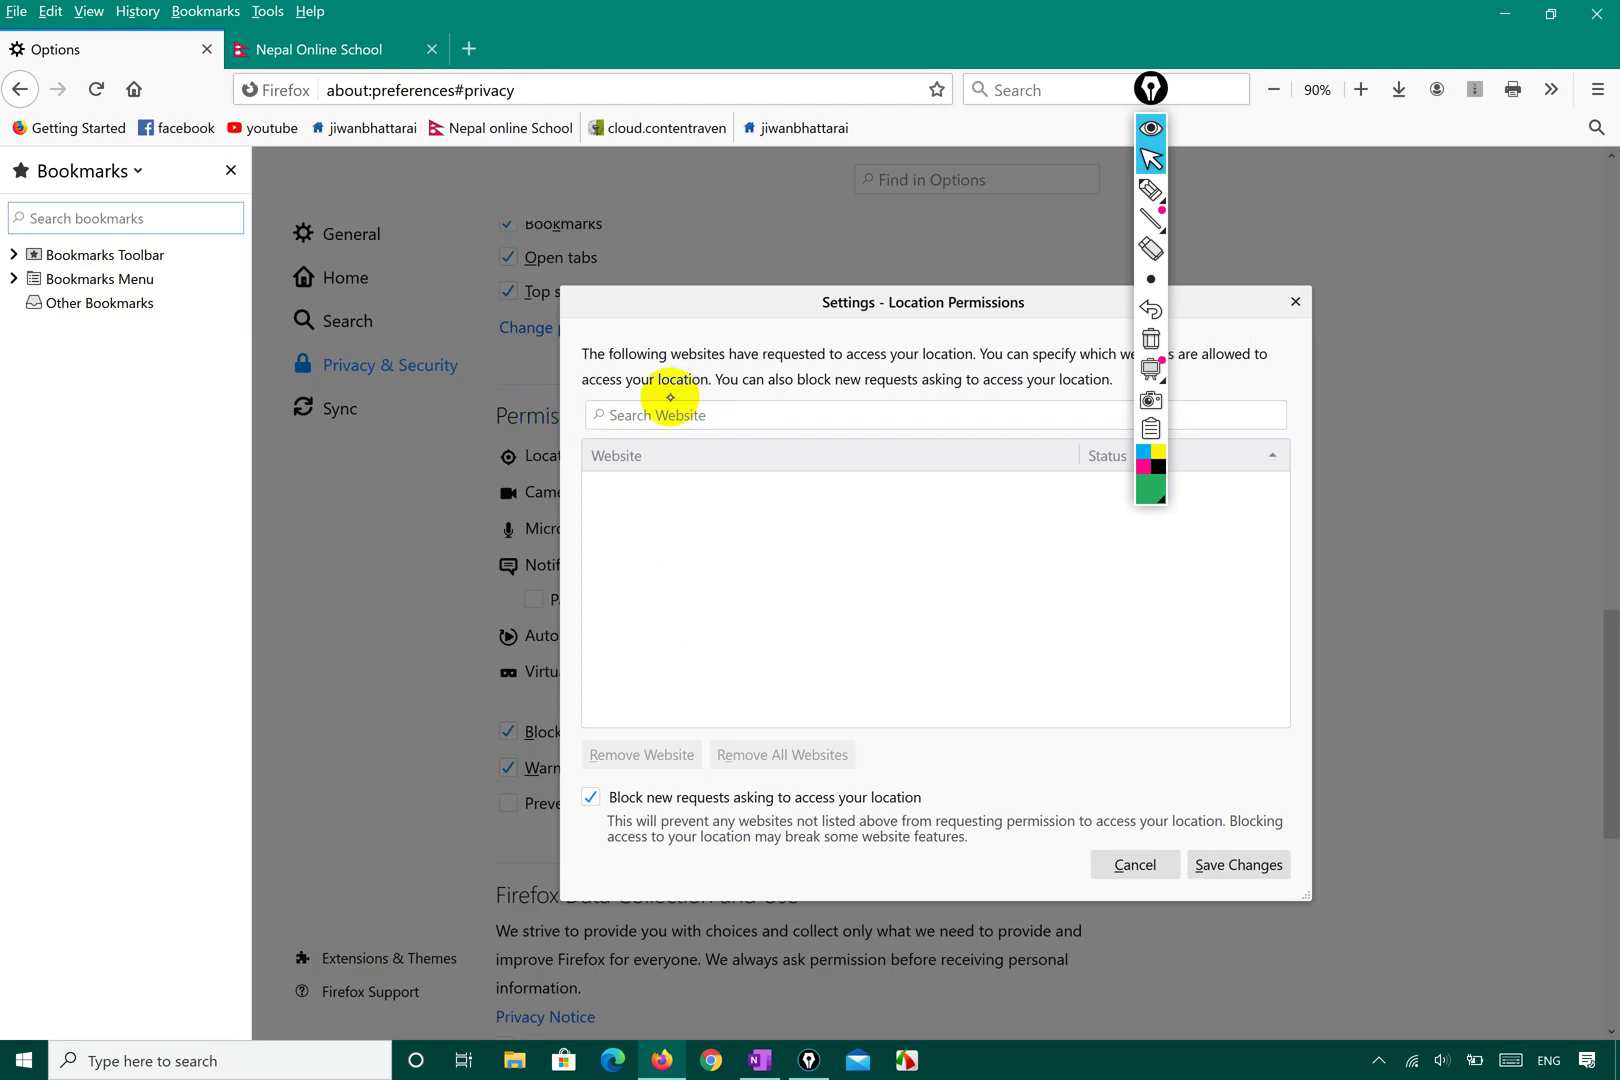
left_click(630, 418)
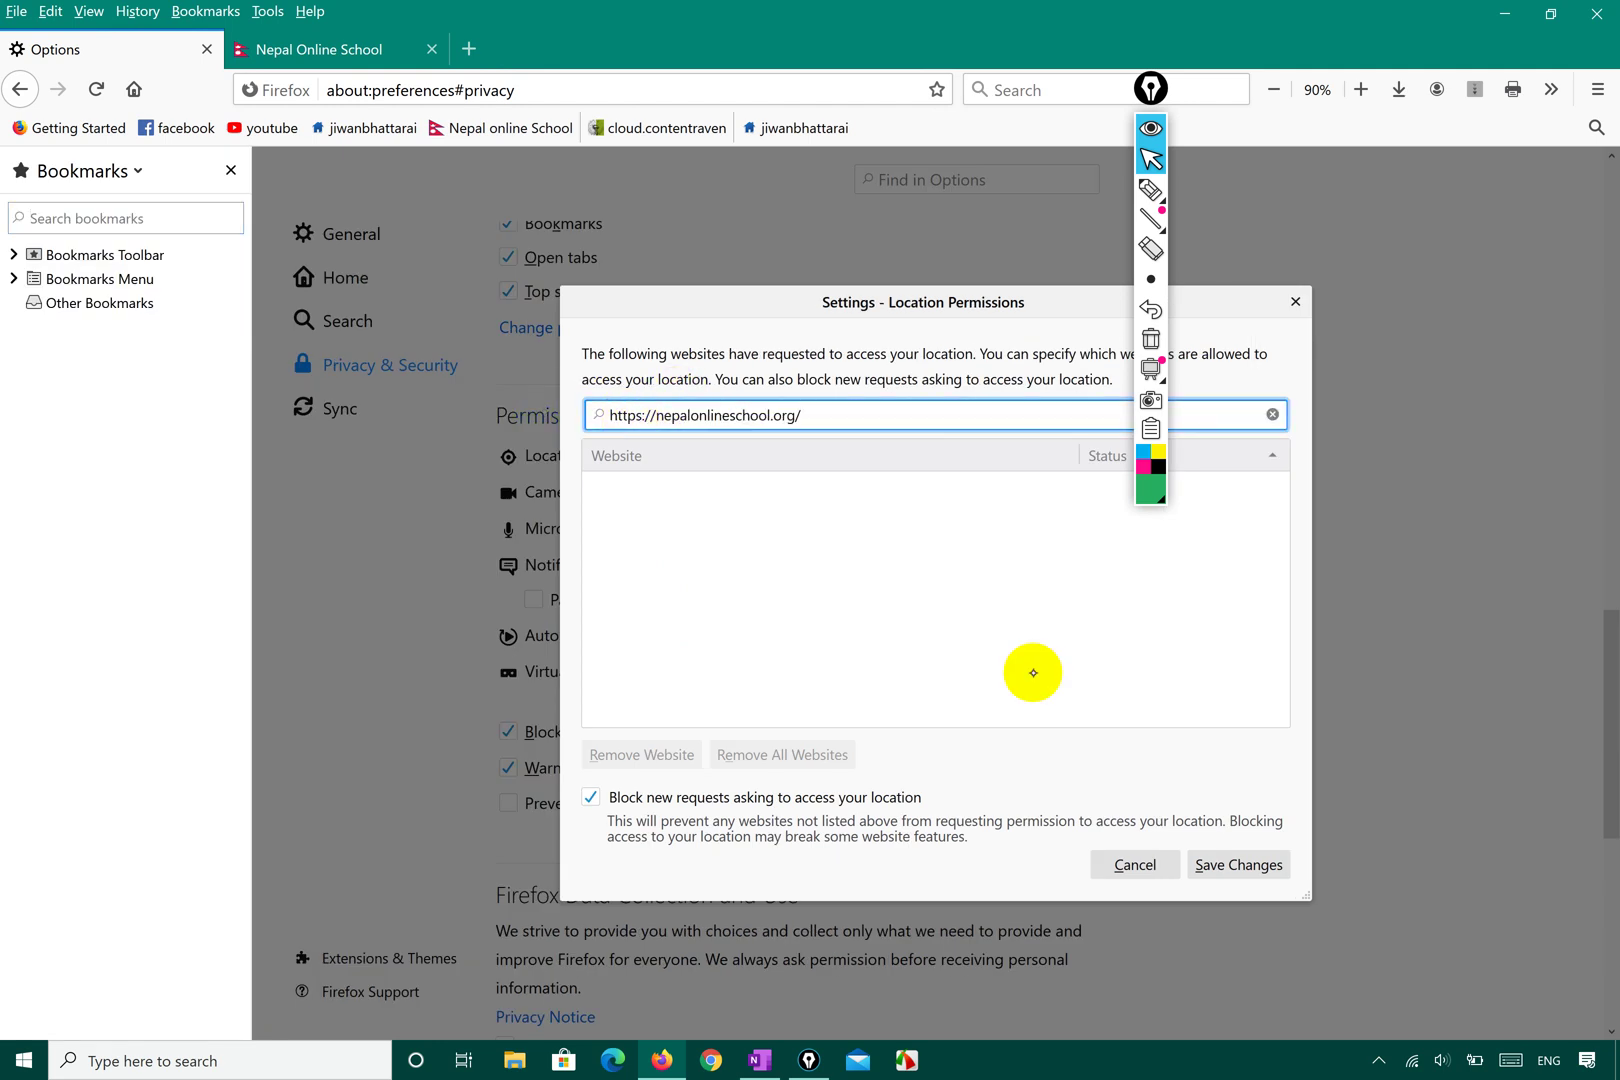
left_click(1248, 866)
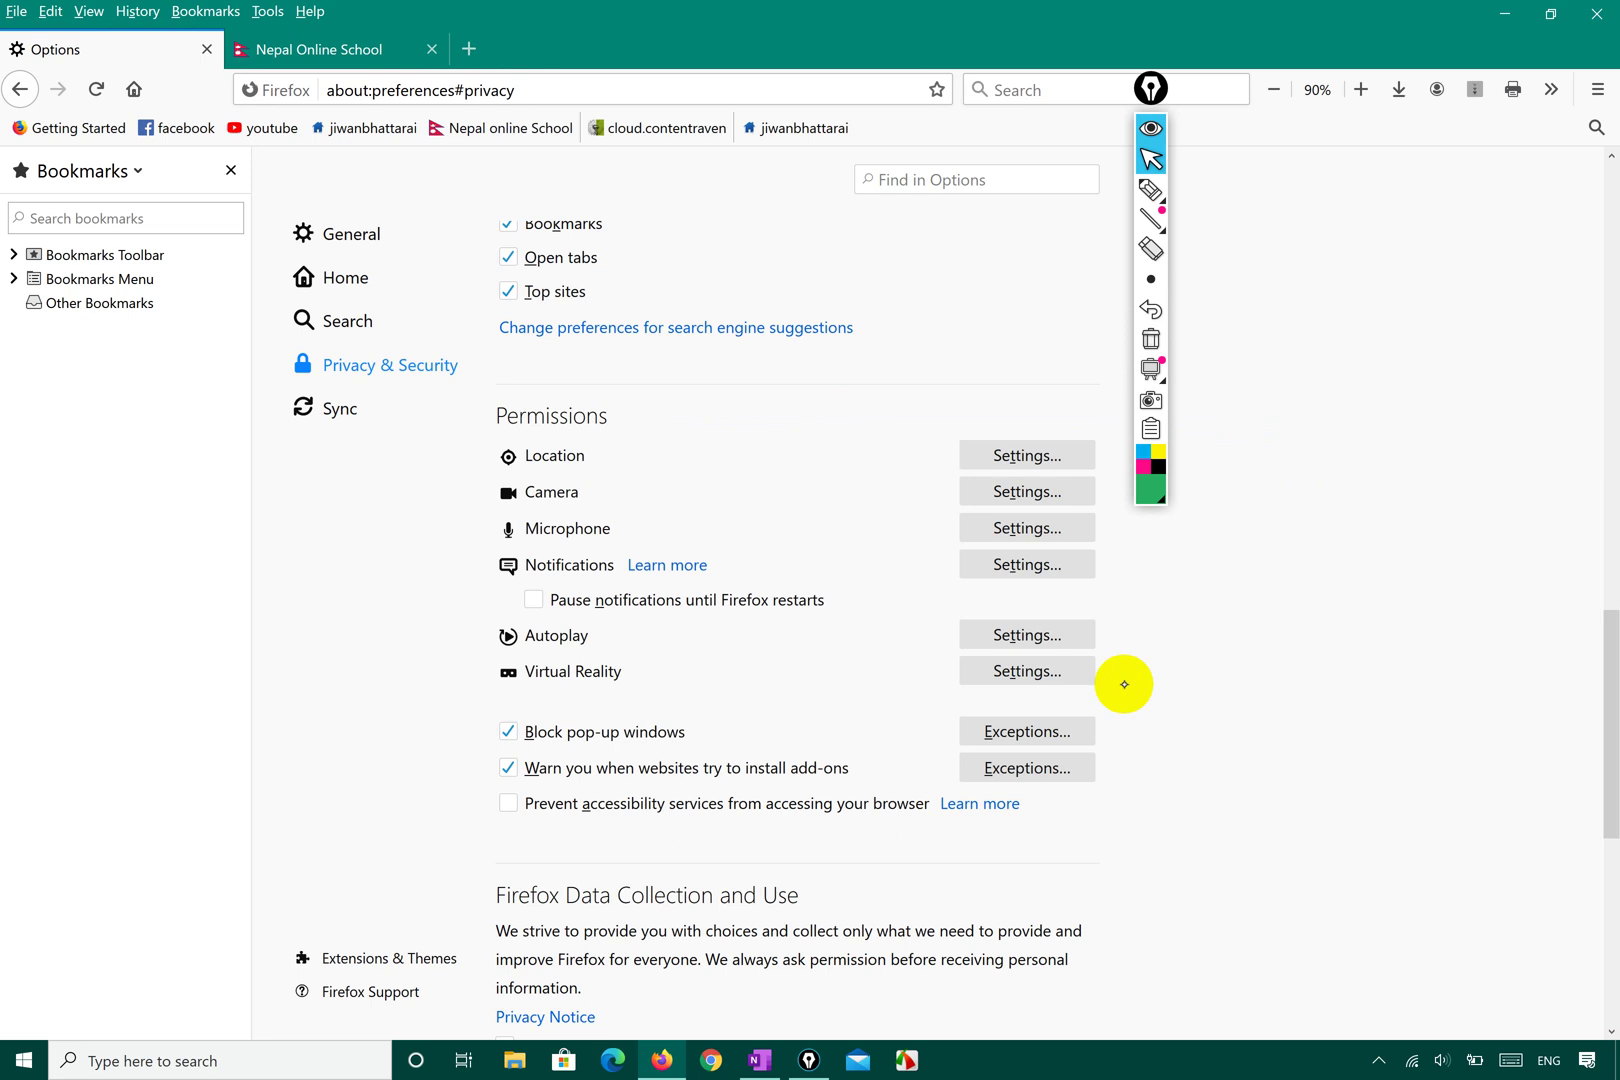
left_click(1030, 457)
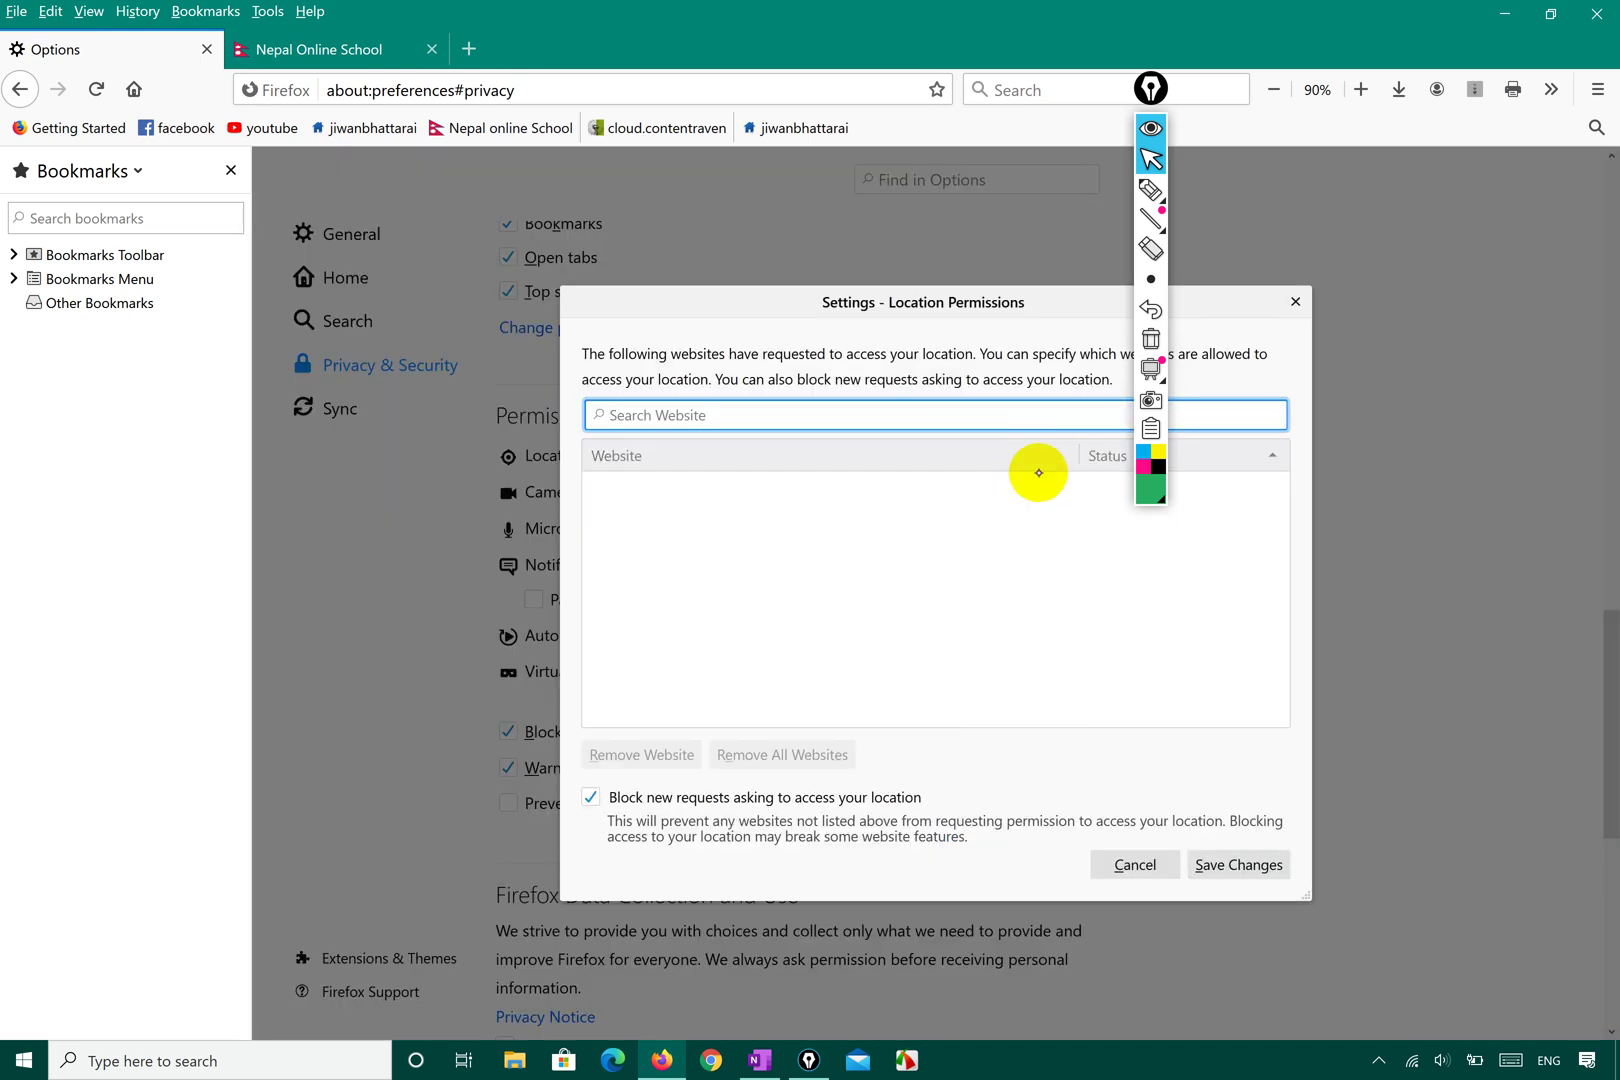
left_click(1108, 862)
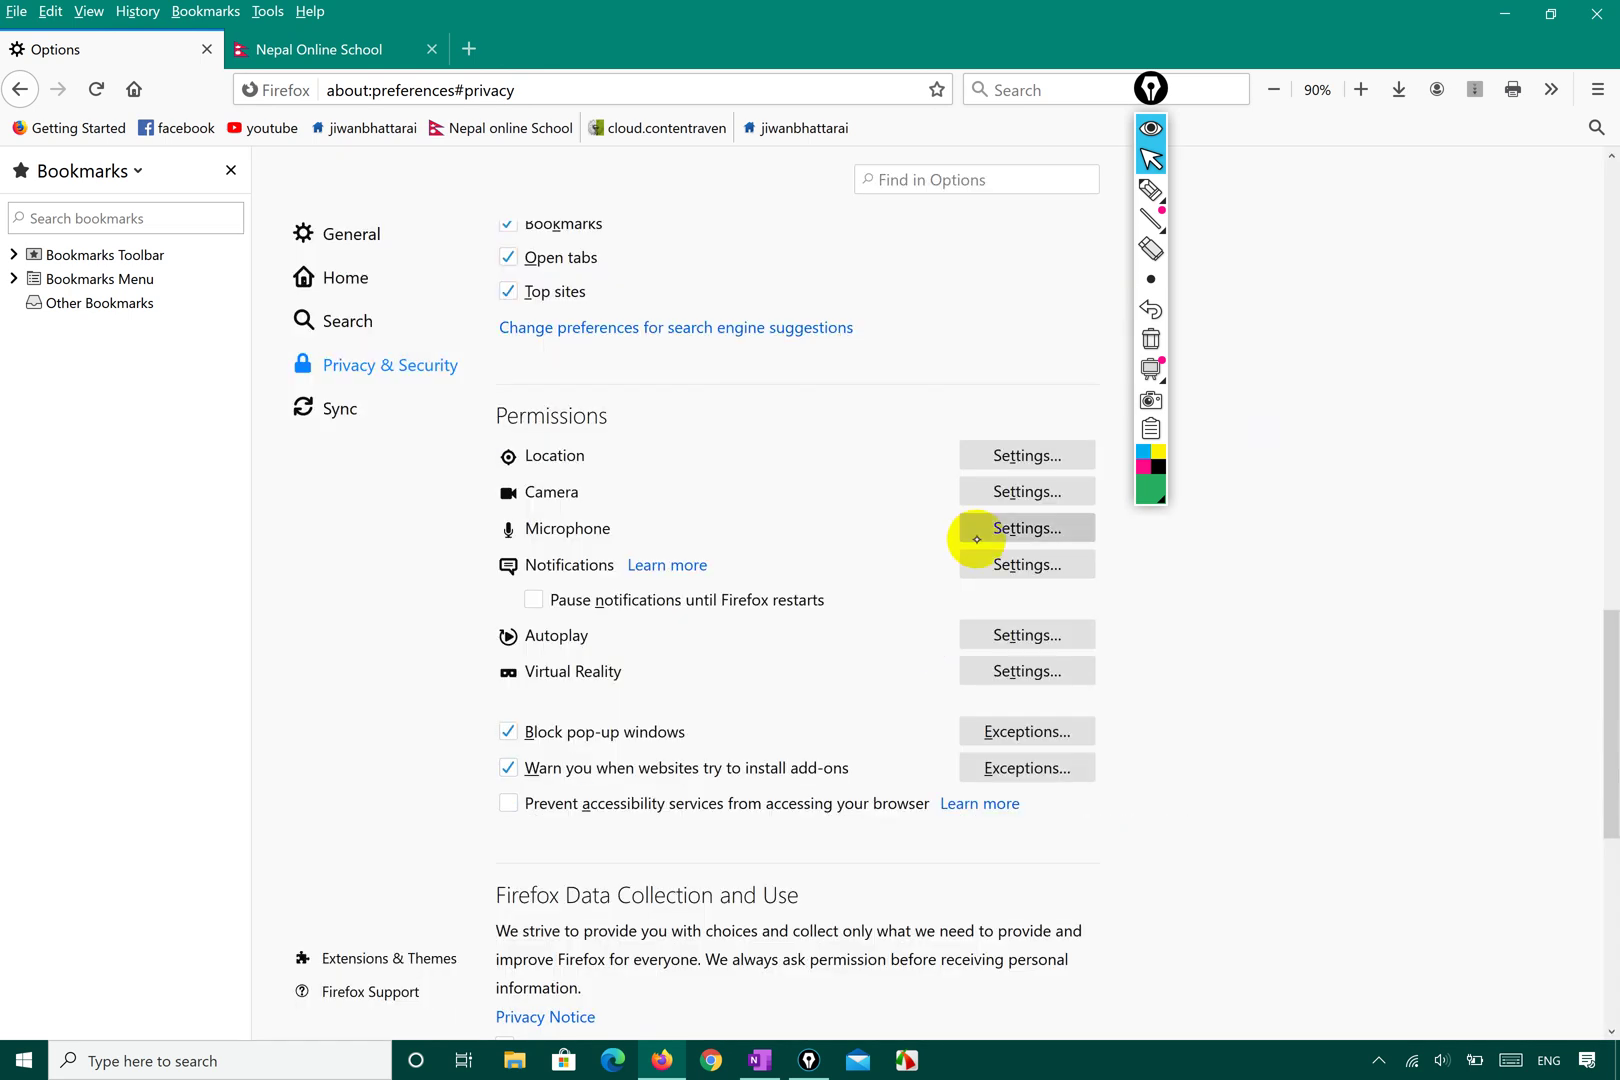
left_click(1024, 492)
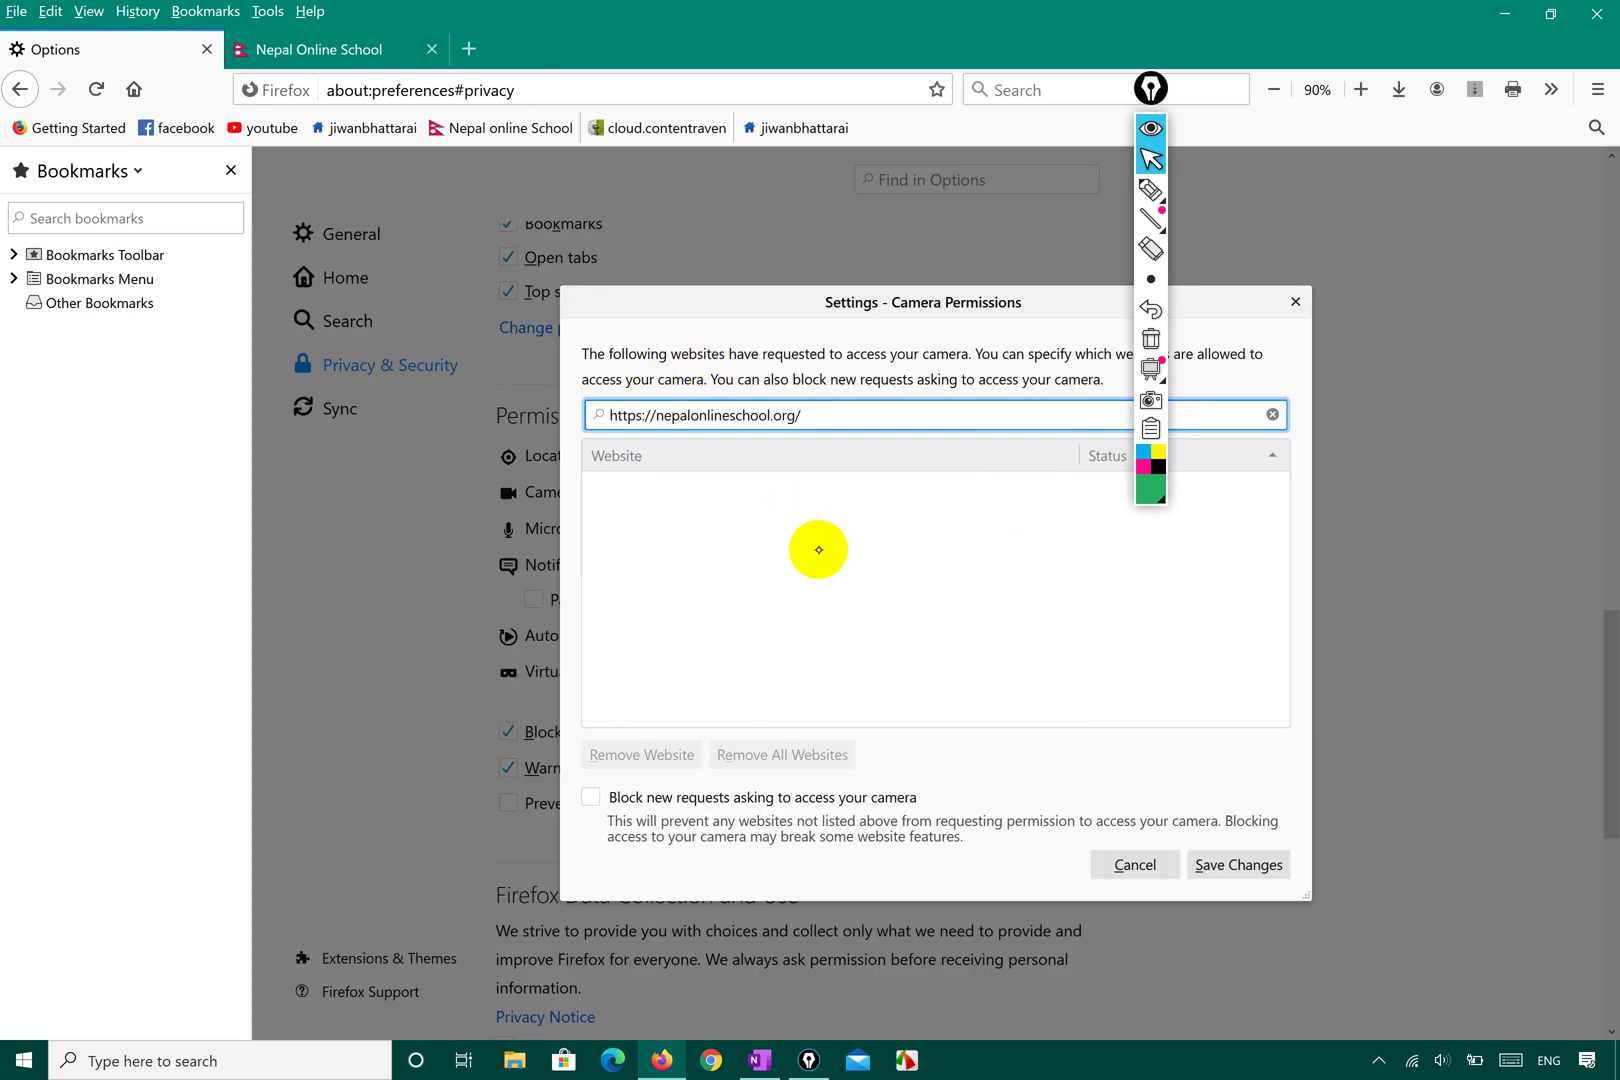
left_click(591, 796)
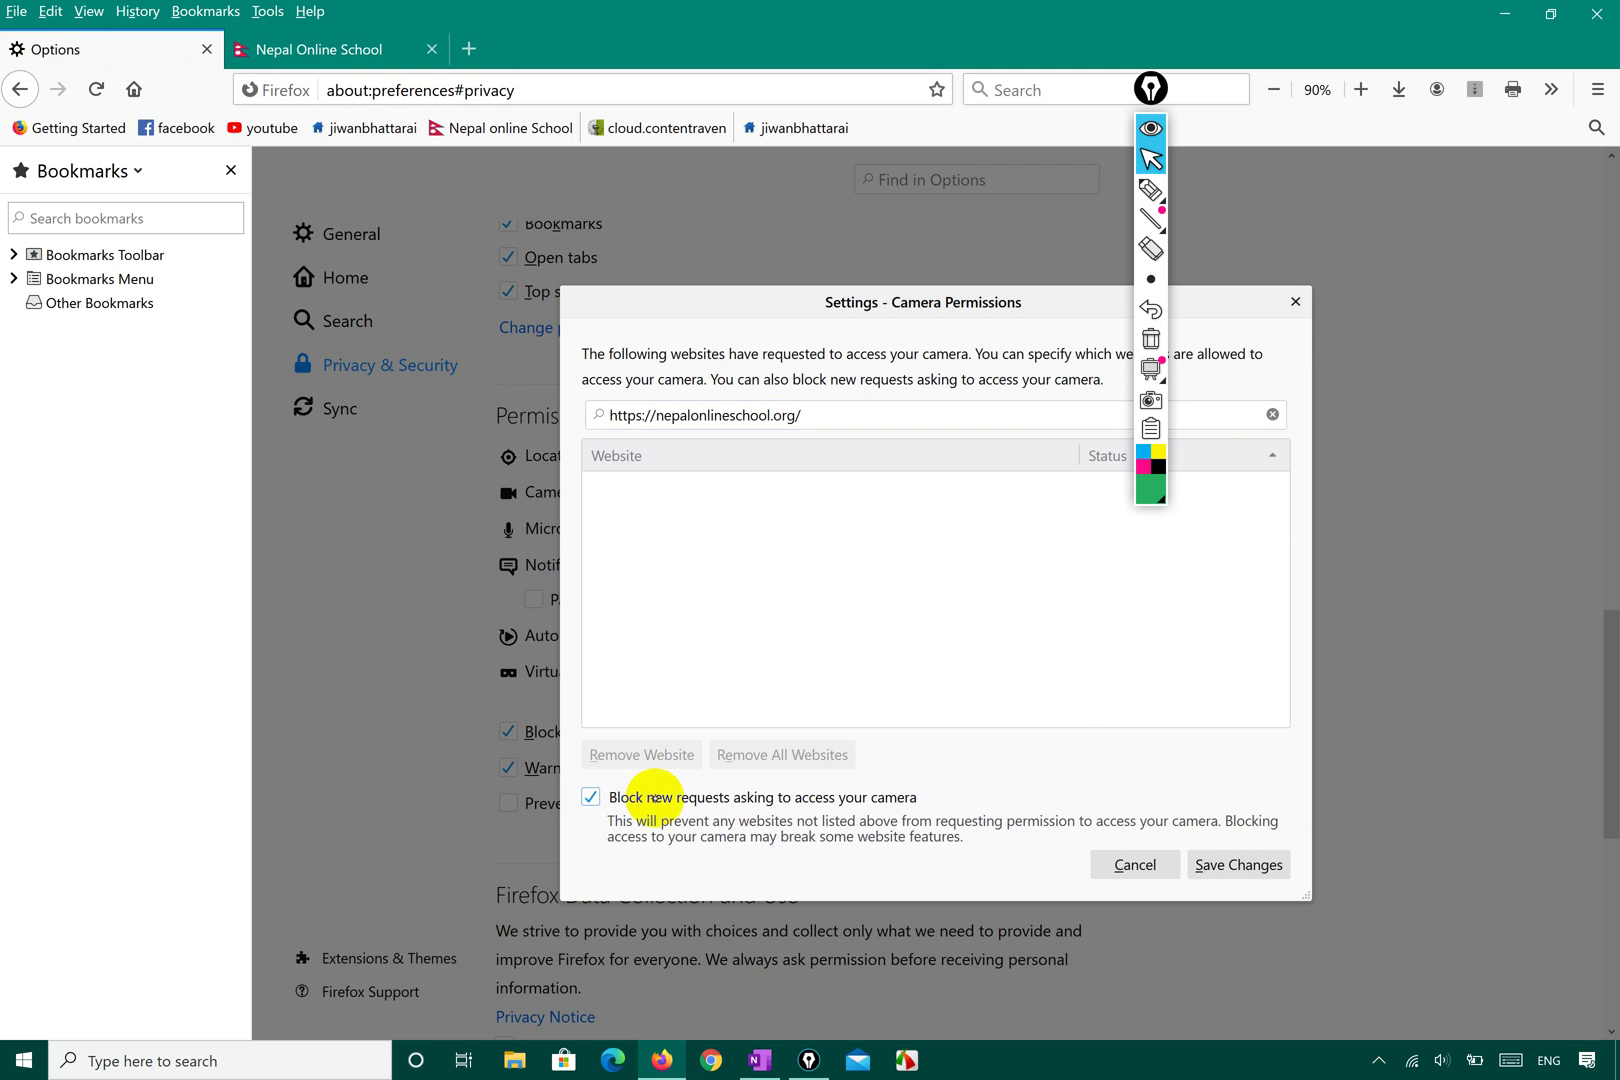
left_click(828, 416)
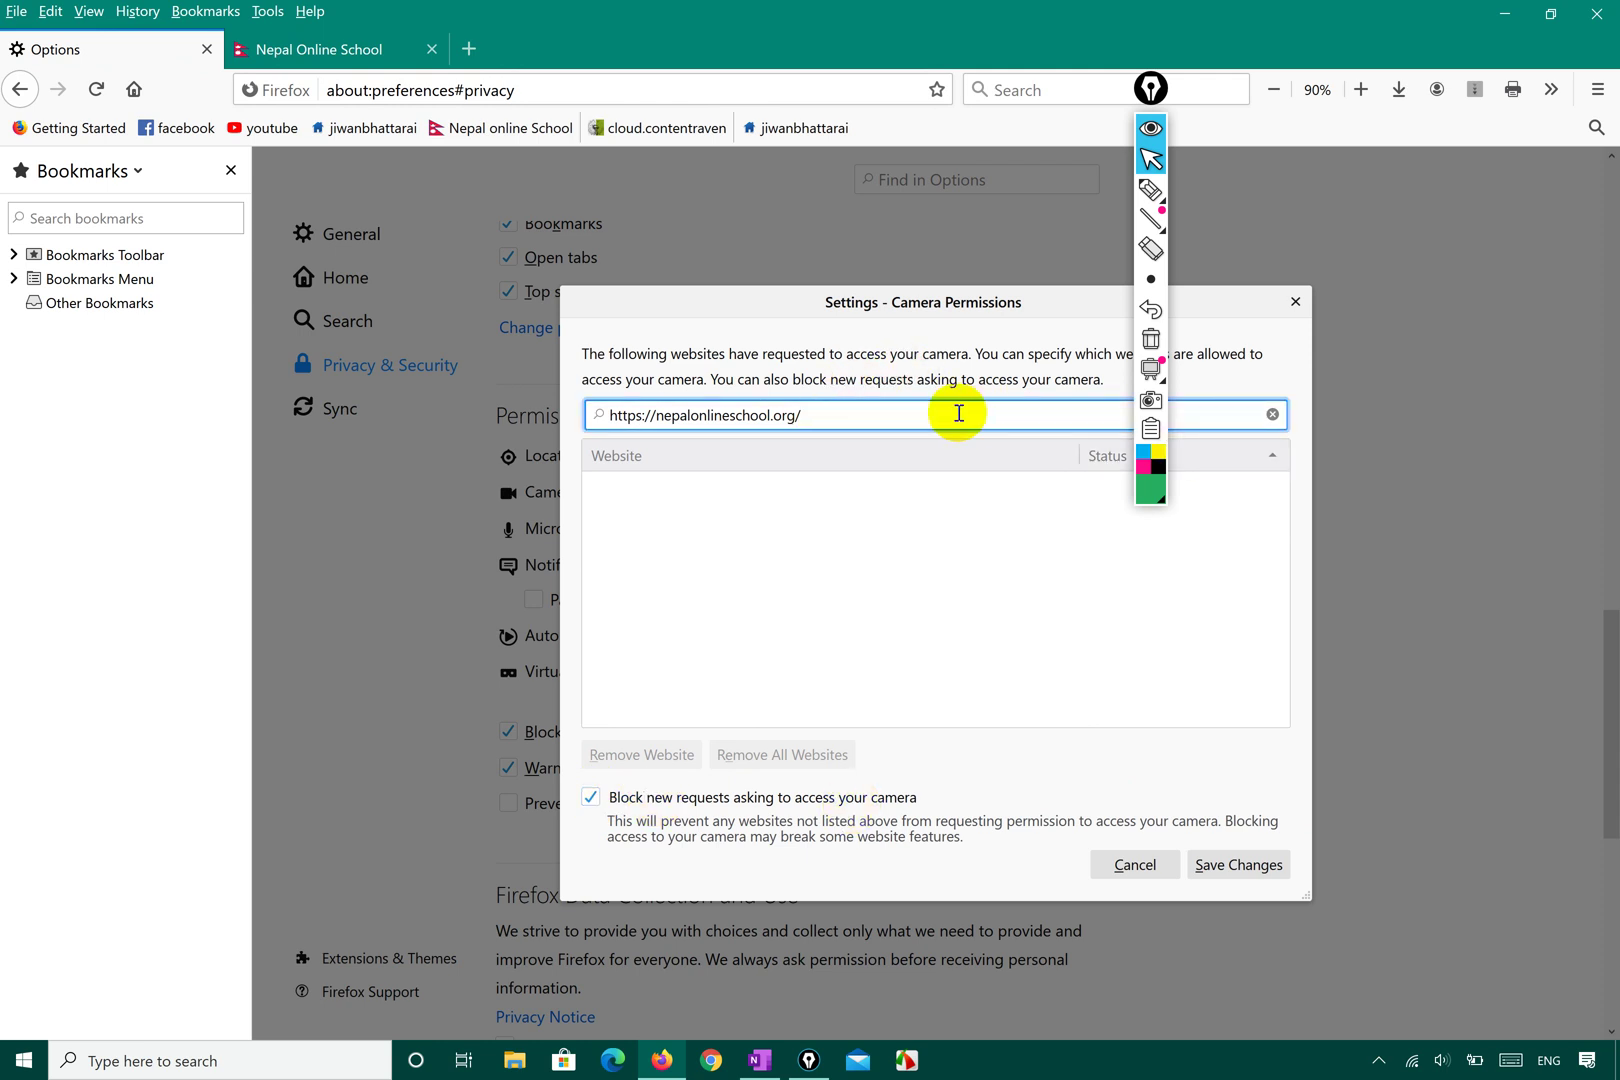
left_click(1236, 866)
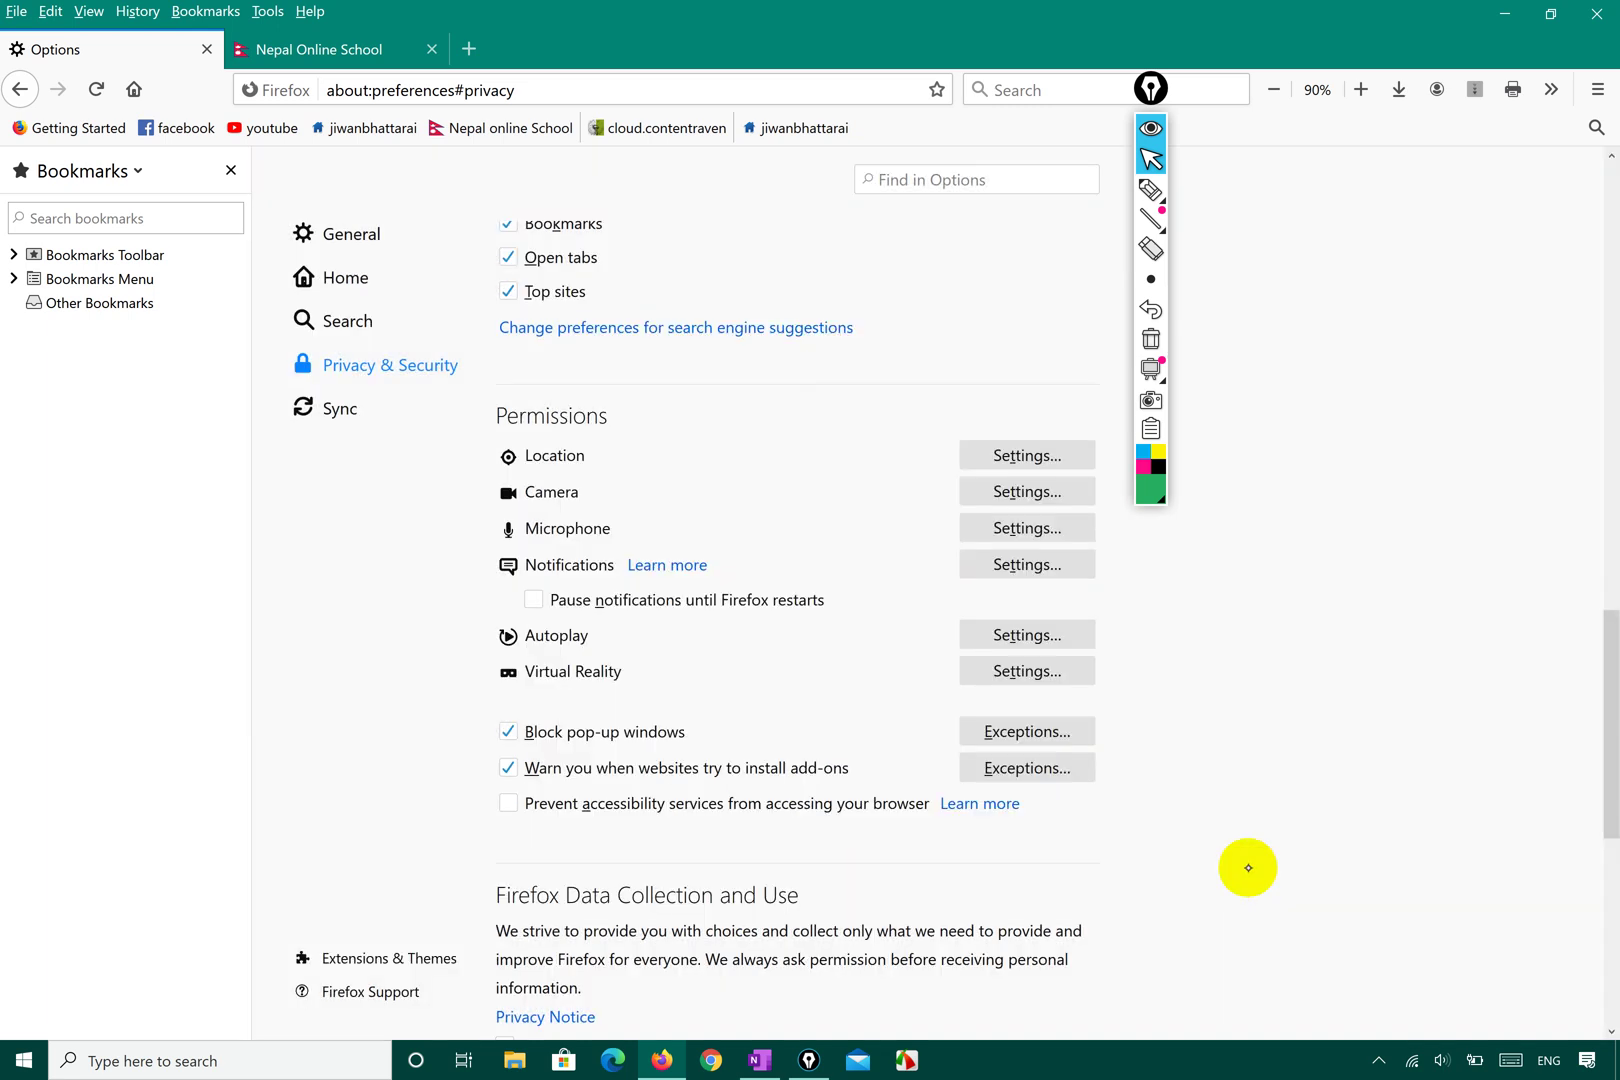
left_click(1066, 494)
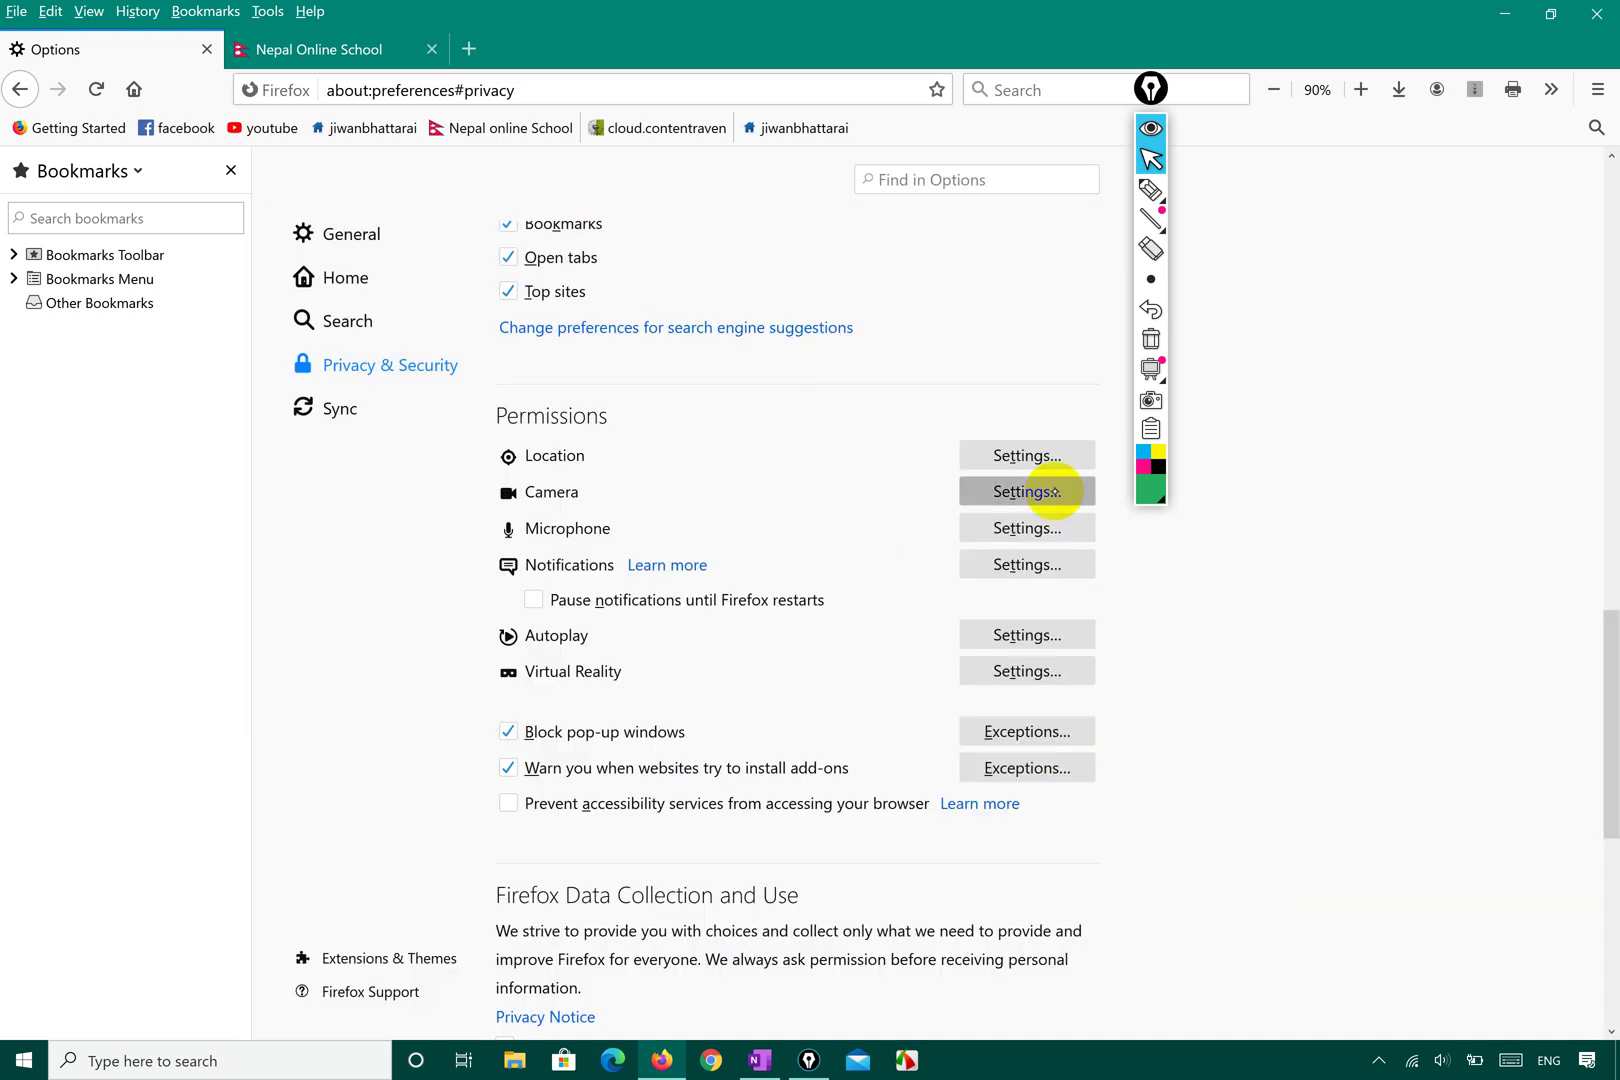
left_click(1295, 302)
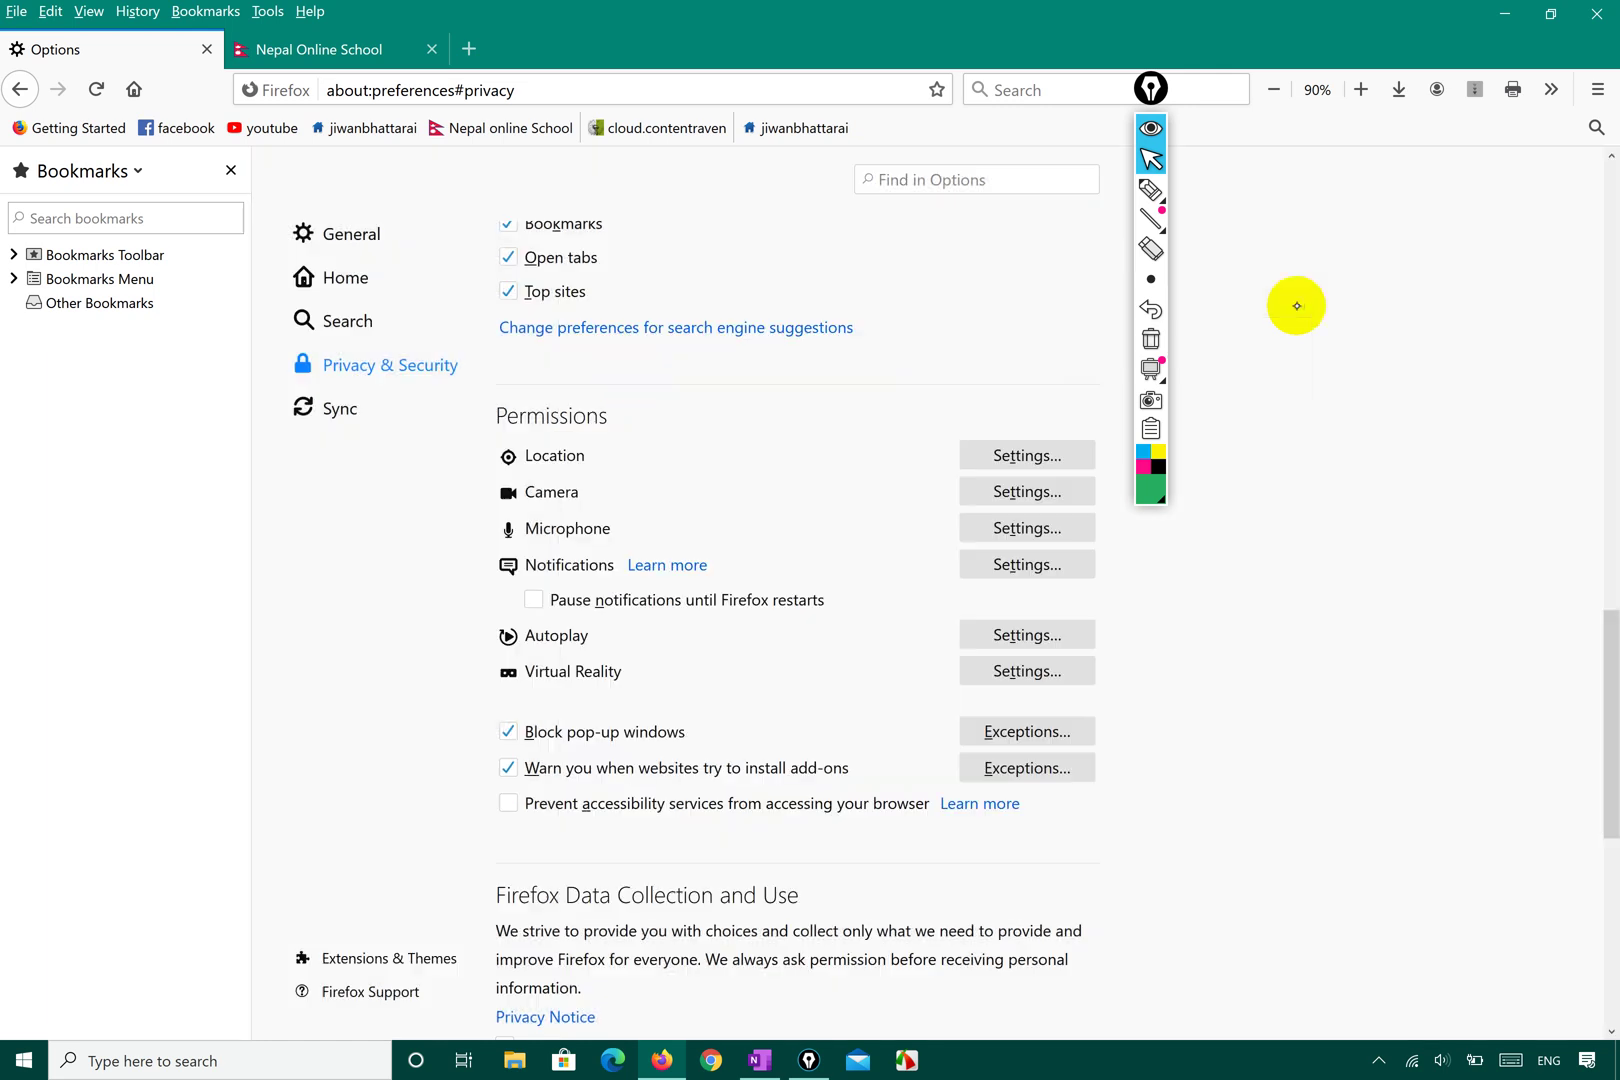
- Return to the Nepal Online School page and close the bookmarks sidebar
left_click(340, 48)
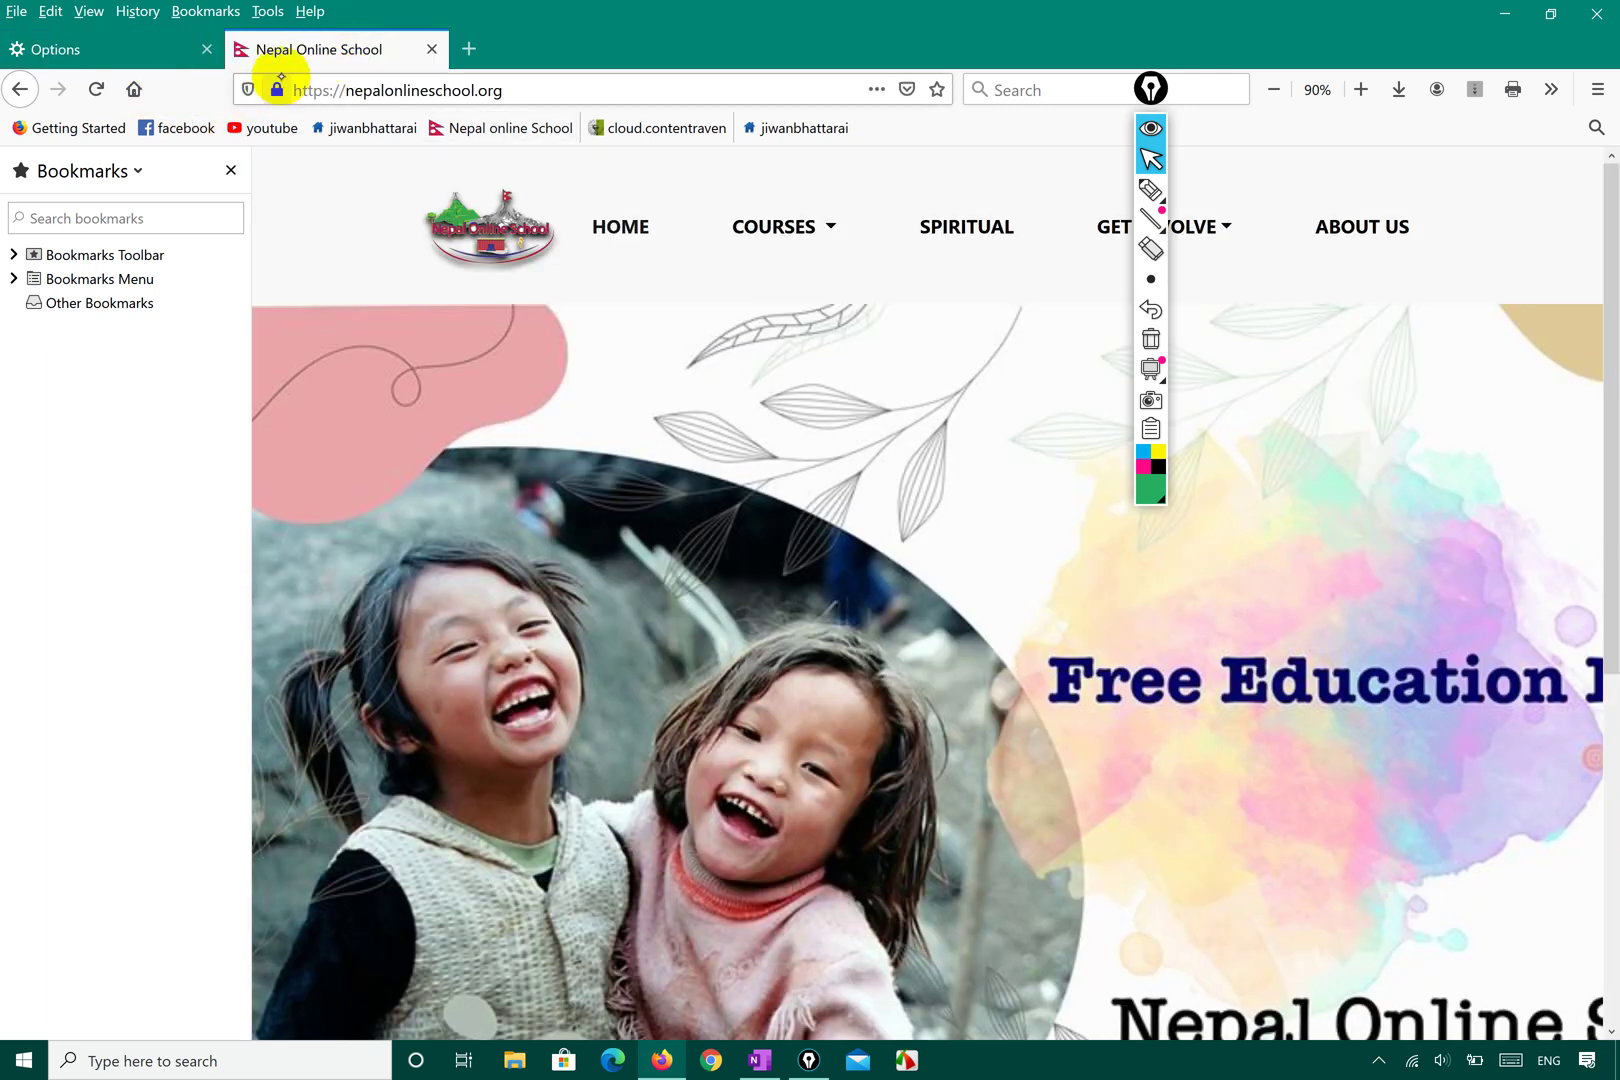
mouse_move(278, 89)
left_click(231, 170)
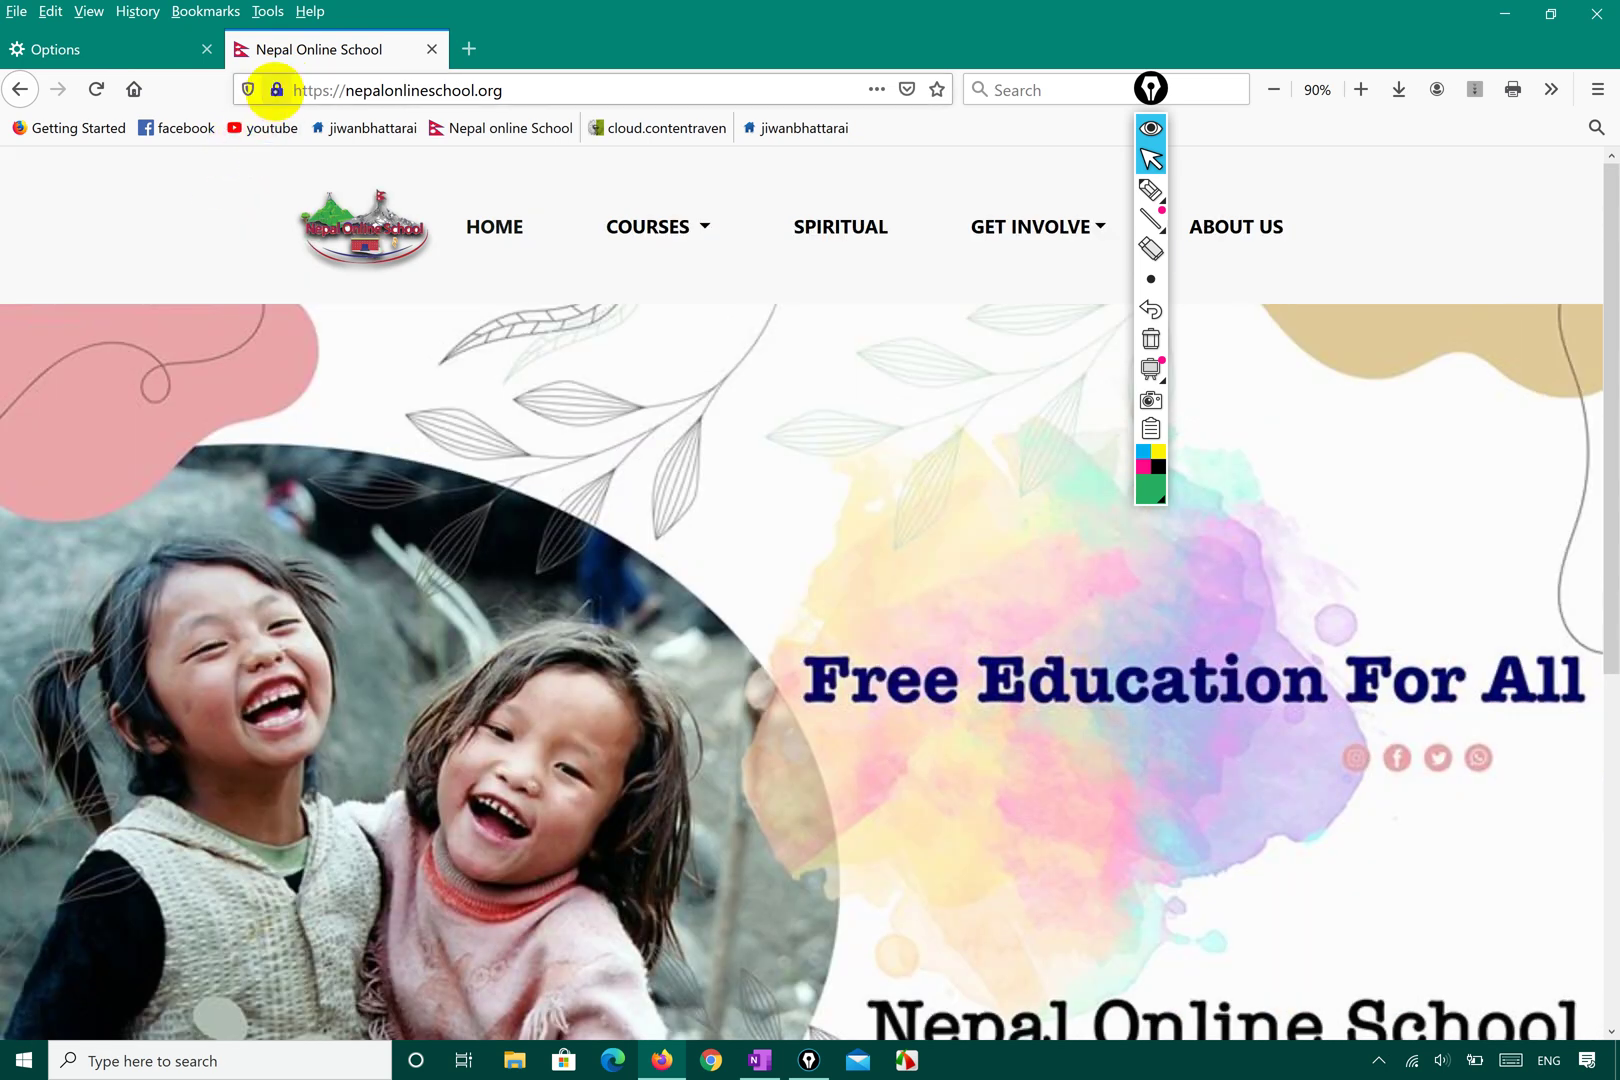
- Open the detailed page information from the site's connection security, examine its permissions, and close the window
left_click(276, 90)
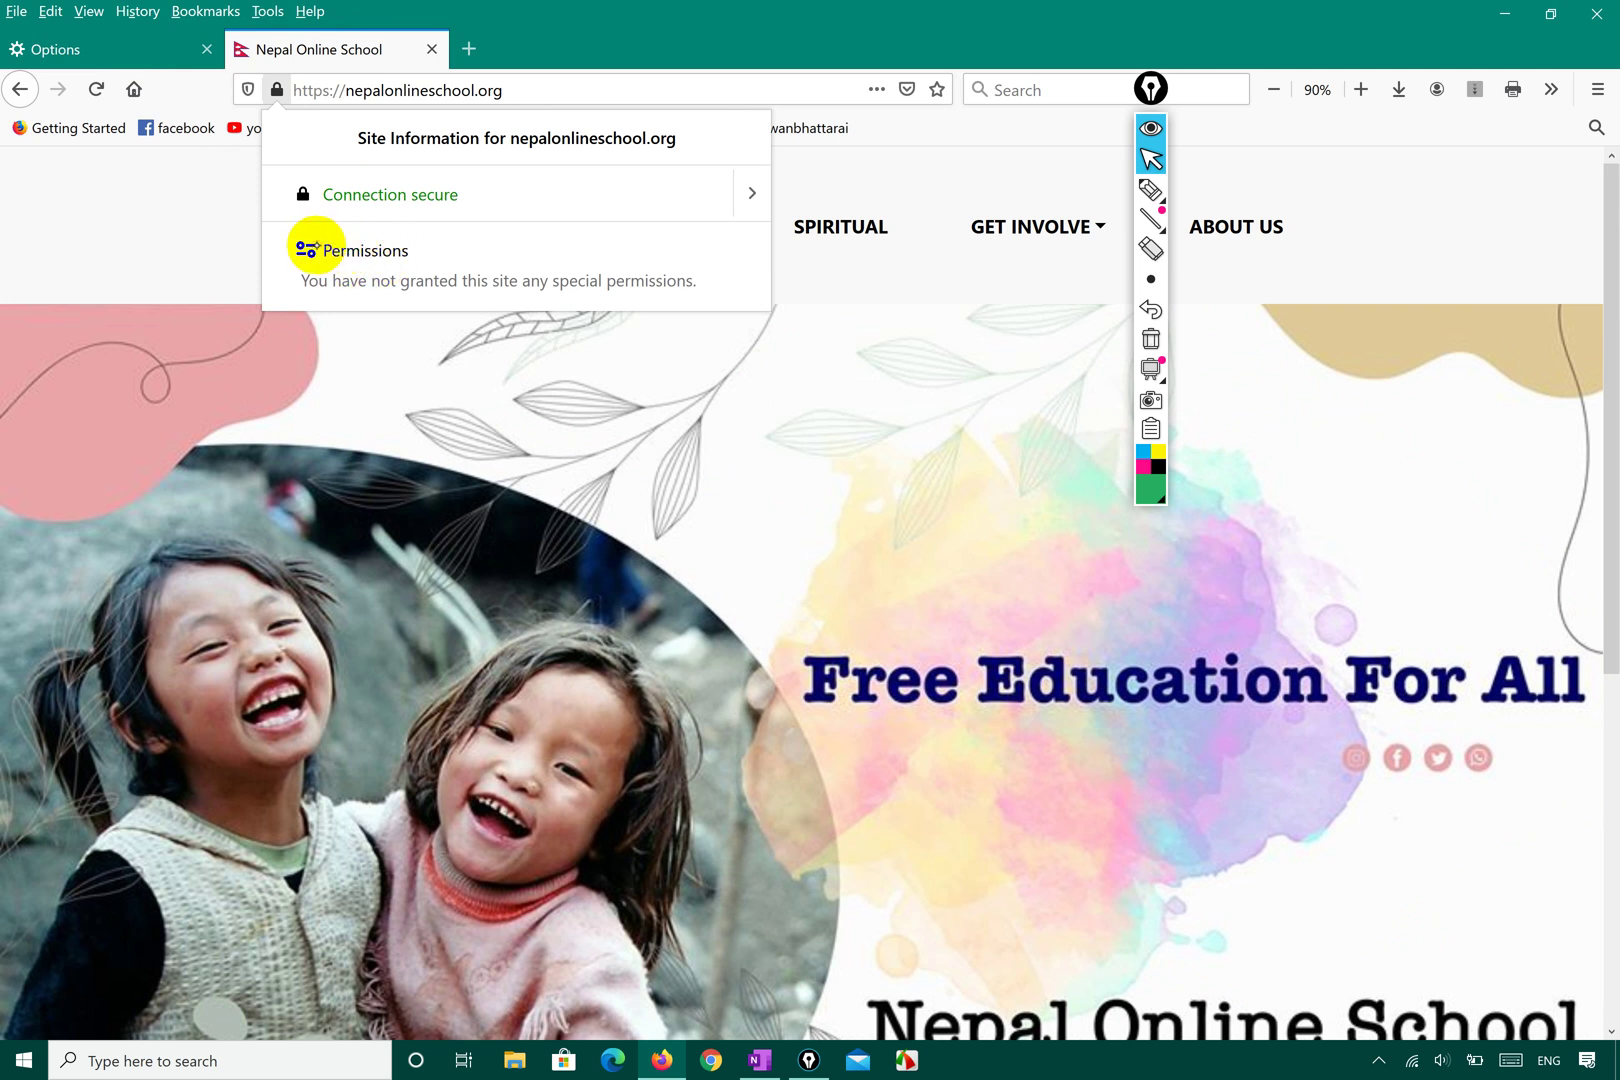
left_click(746, 187)
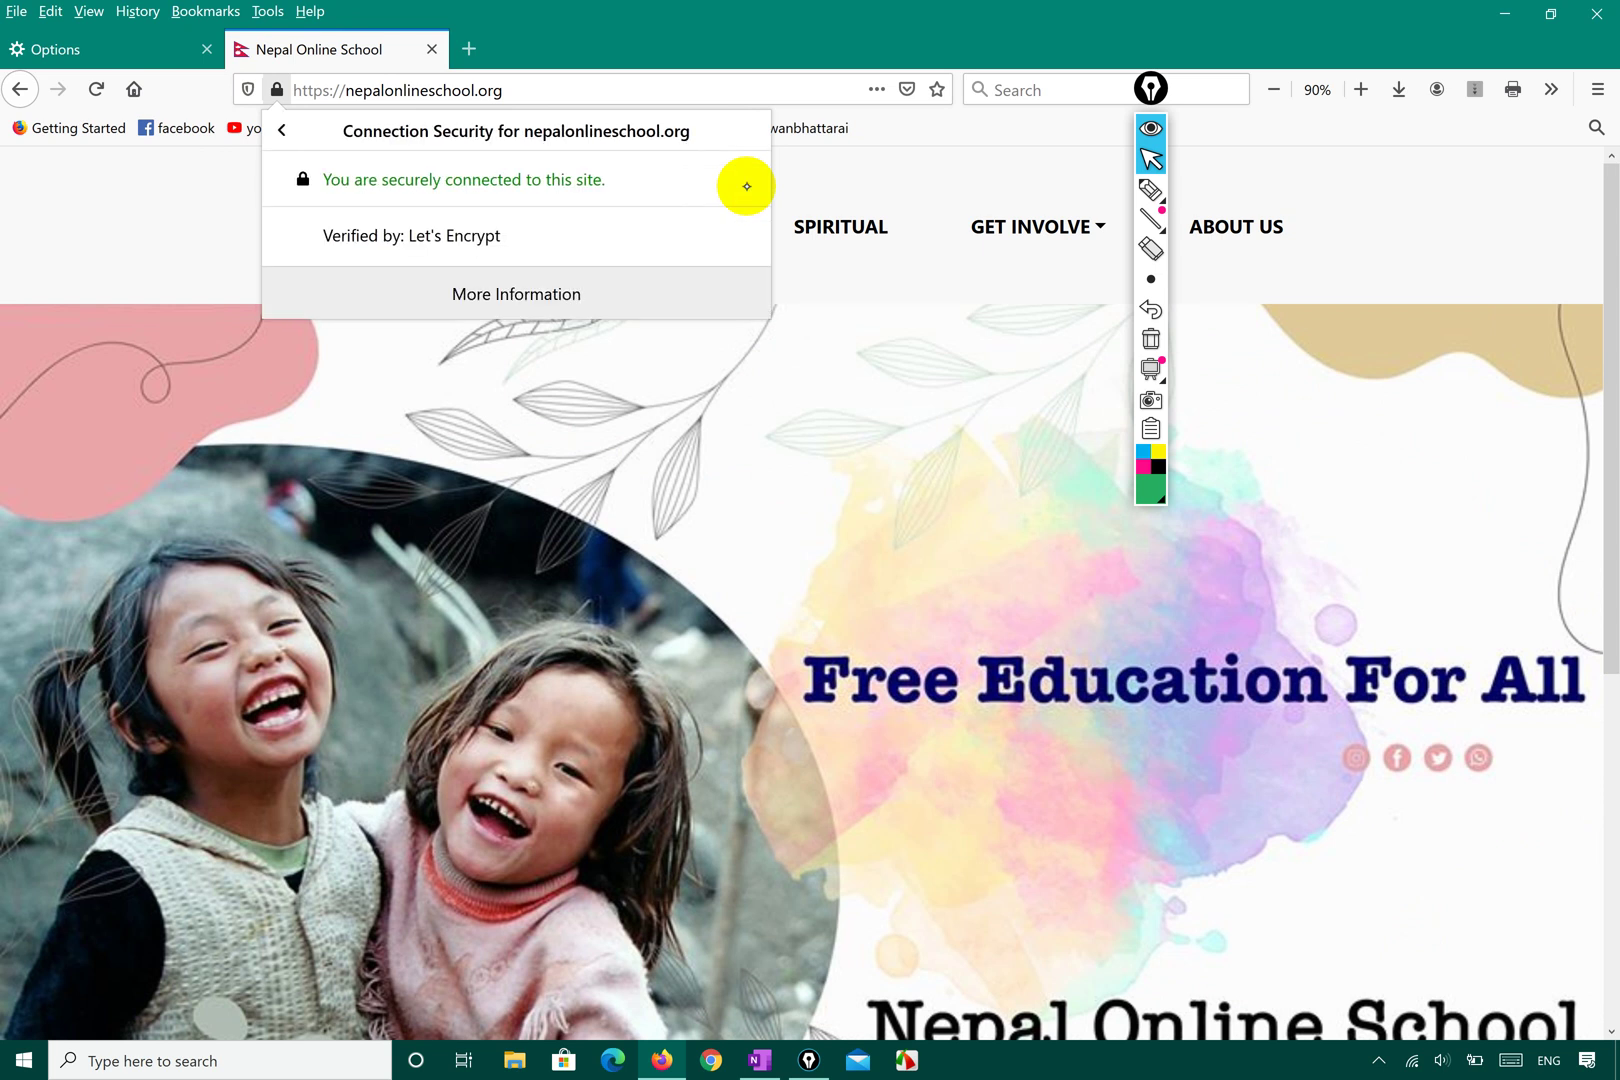
left_click(516, 292)
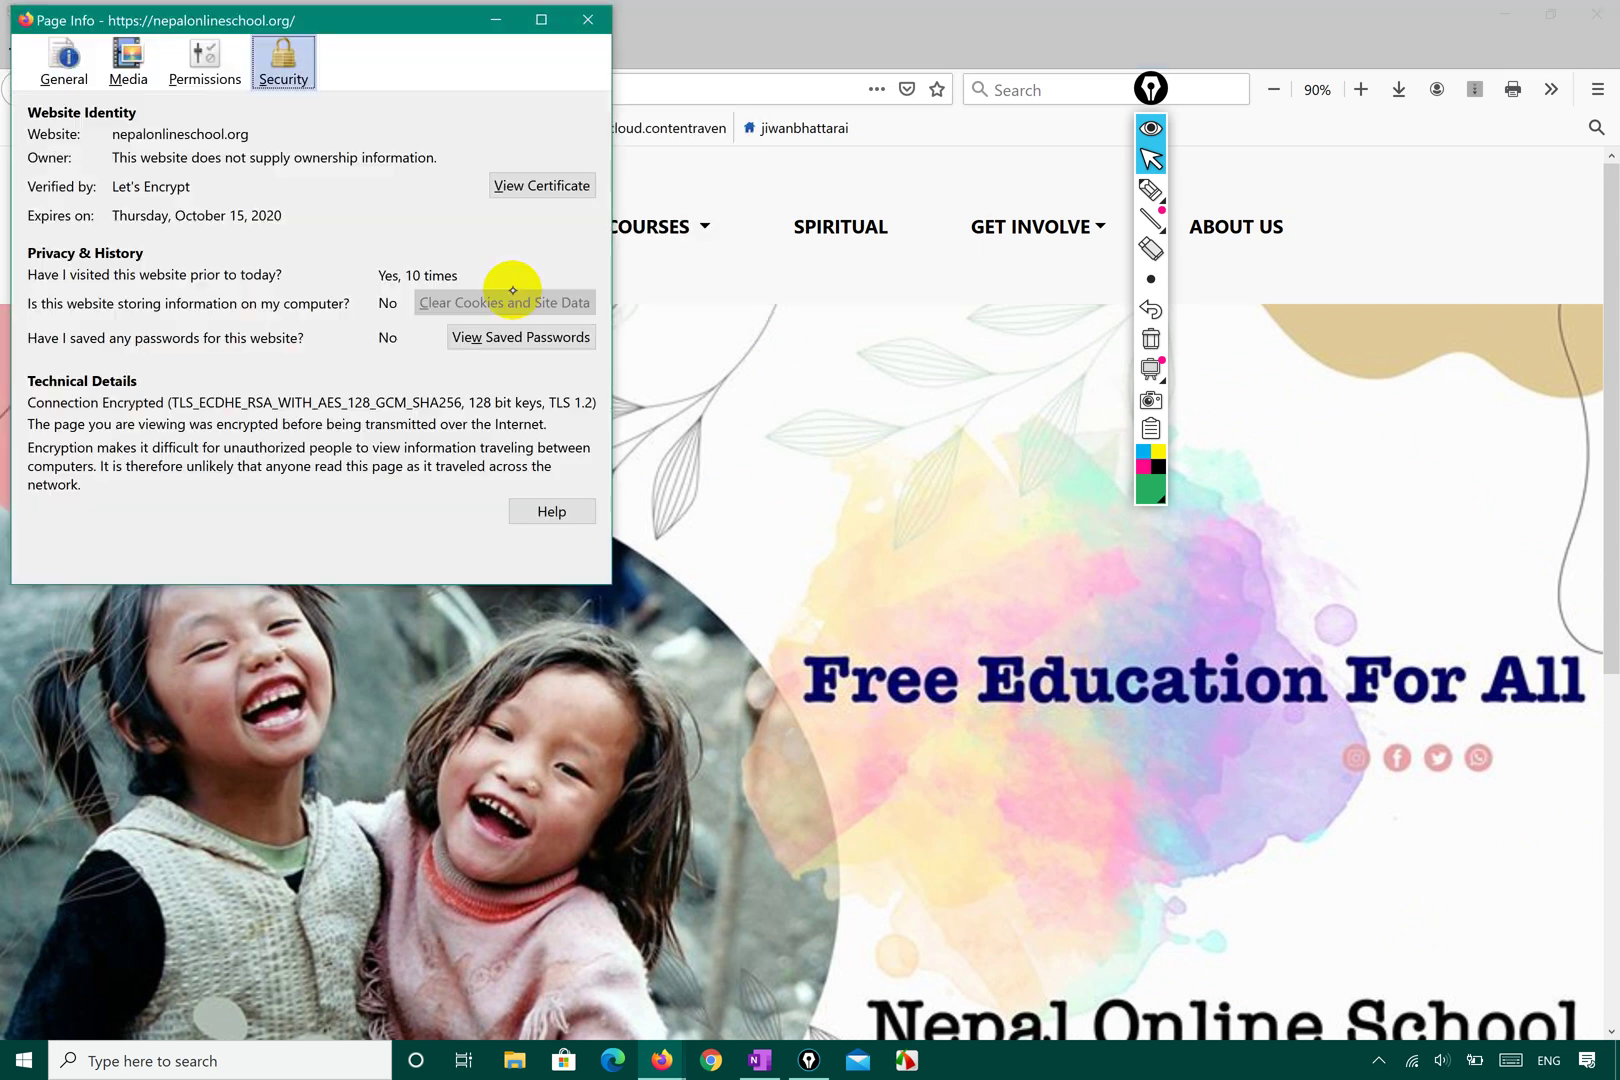
left_click(210, 64)
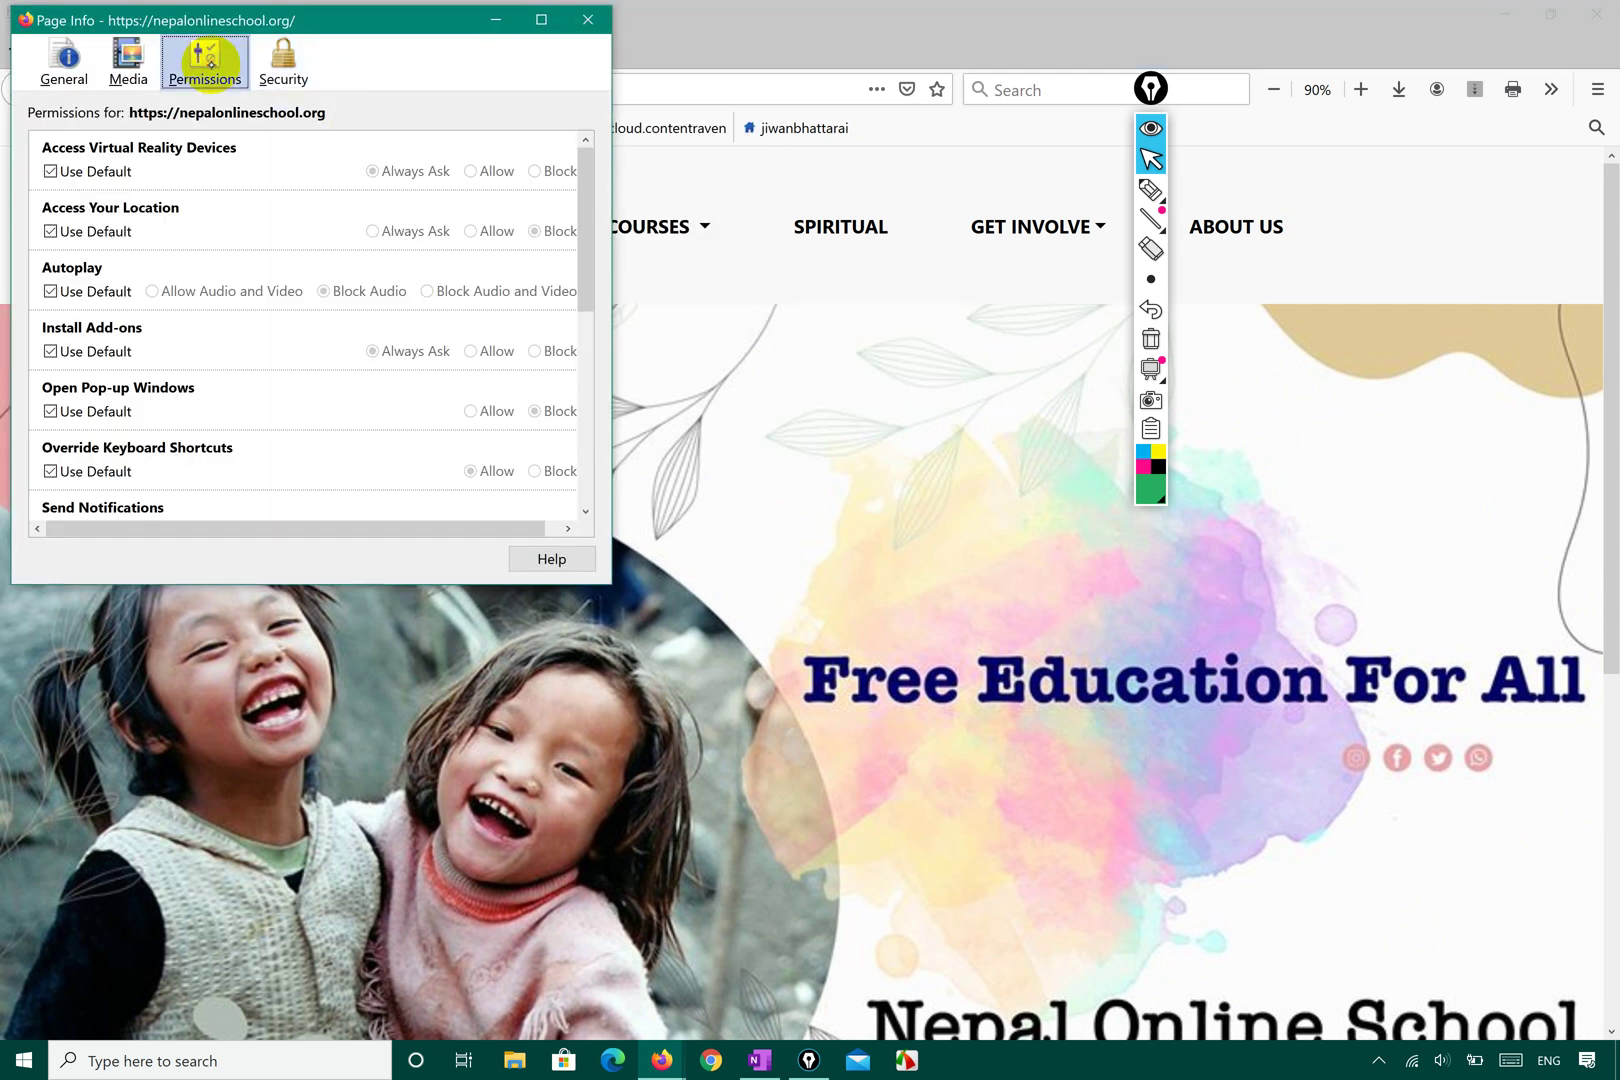
left_click(588, 19)
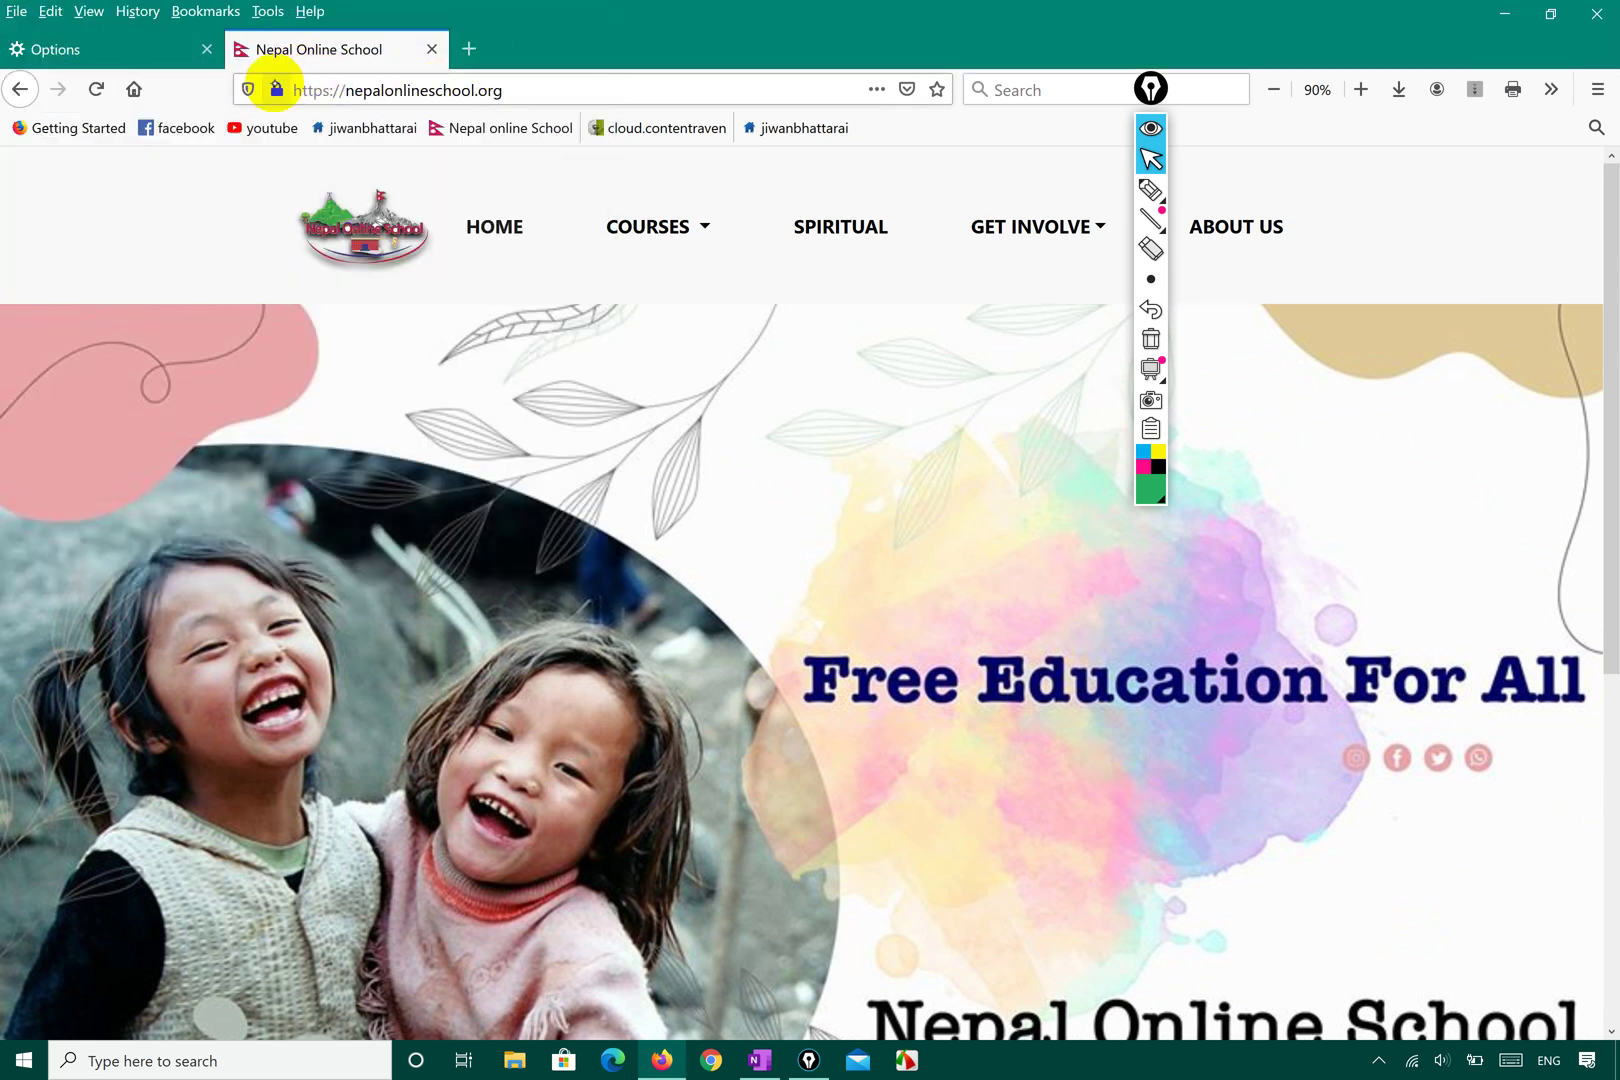
- Open the detailed page information for nepalonlineschool.org from the site's connection security details
left_click(275, 89)
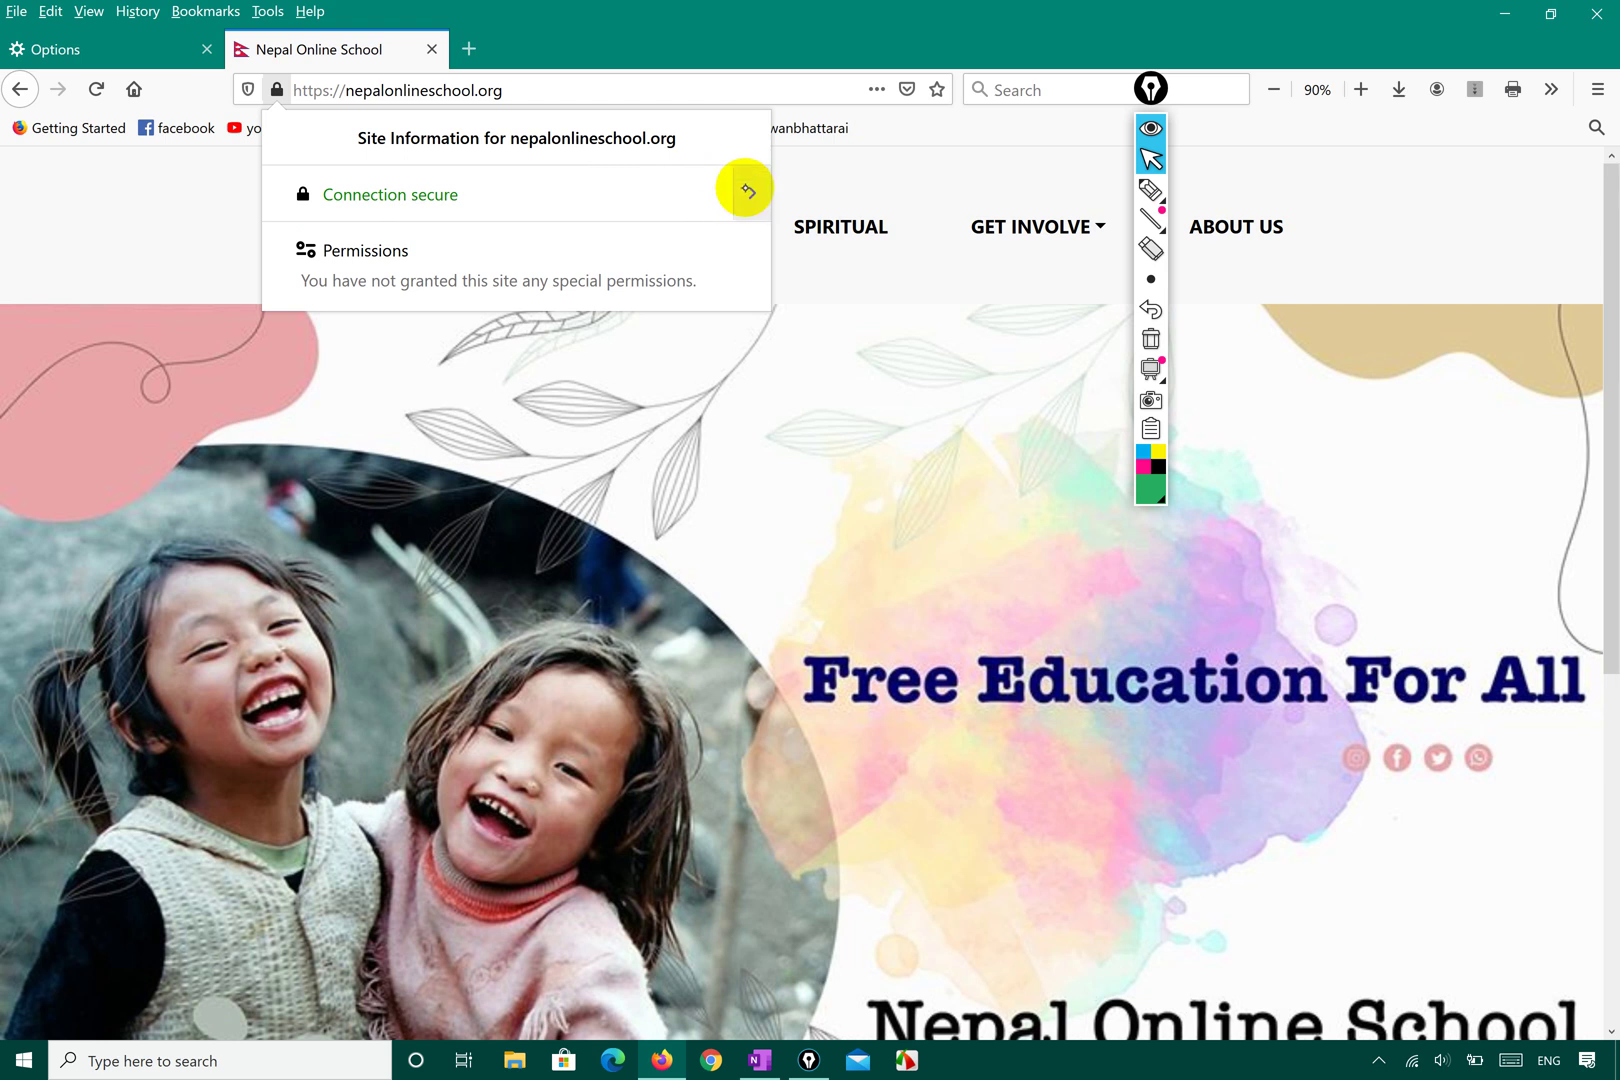
left_click(747, 191)
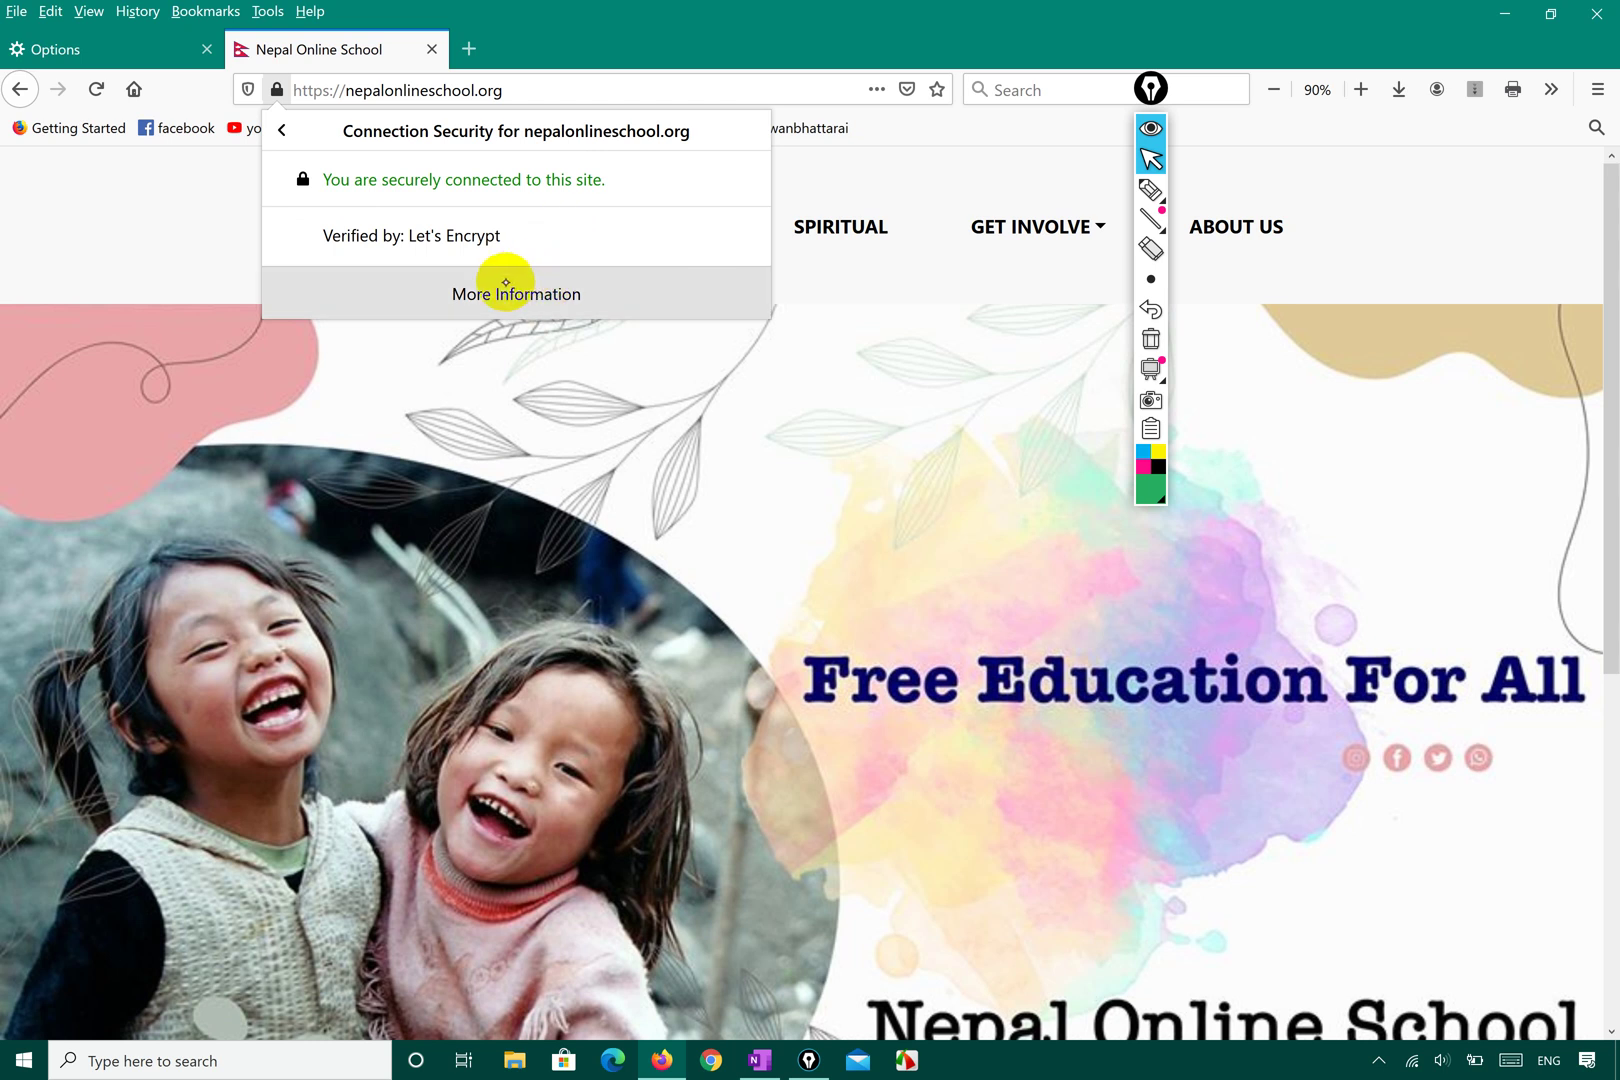
left_click(506, 283)
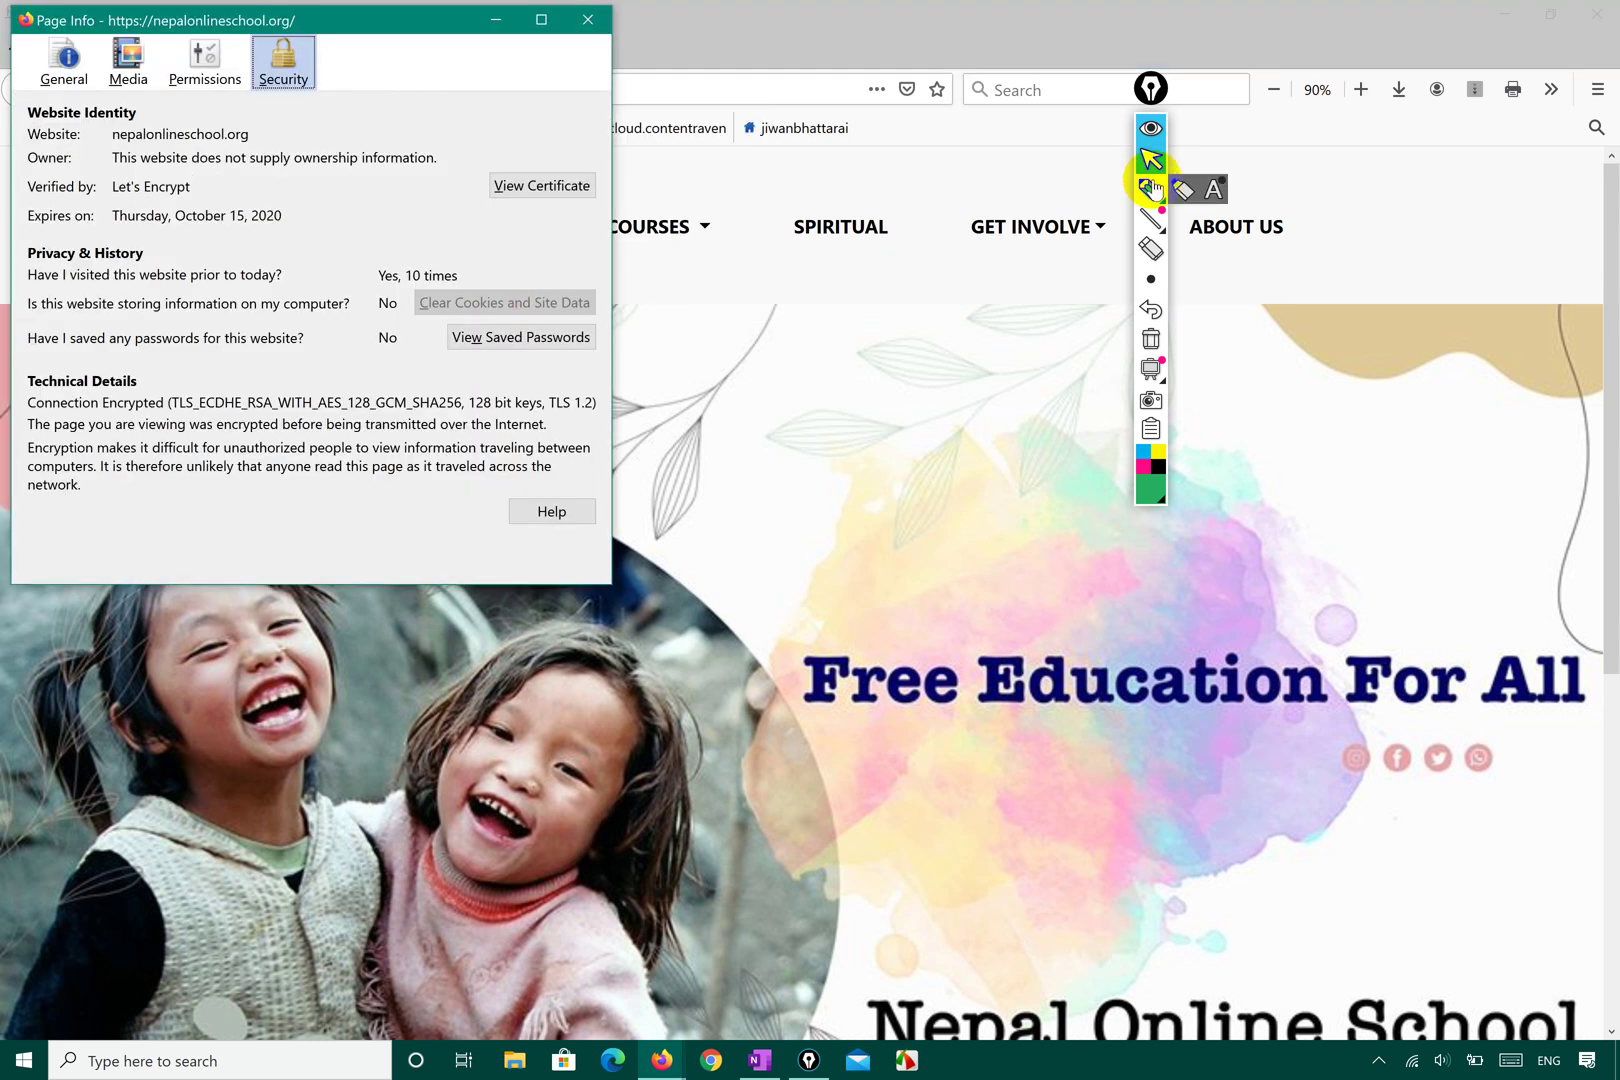
- Circle the General, Media and Security sections of the page information in green ink, then hide the annotations and close the window
left_click(1150, 188)
mouse_move(36, 87)
left_mouse_down()
mouse_move(95, 42)
mouse_move(52, 32)
mouse_move(68, 88)
mouse_move(140, 18)
left_mouse_up()
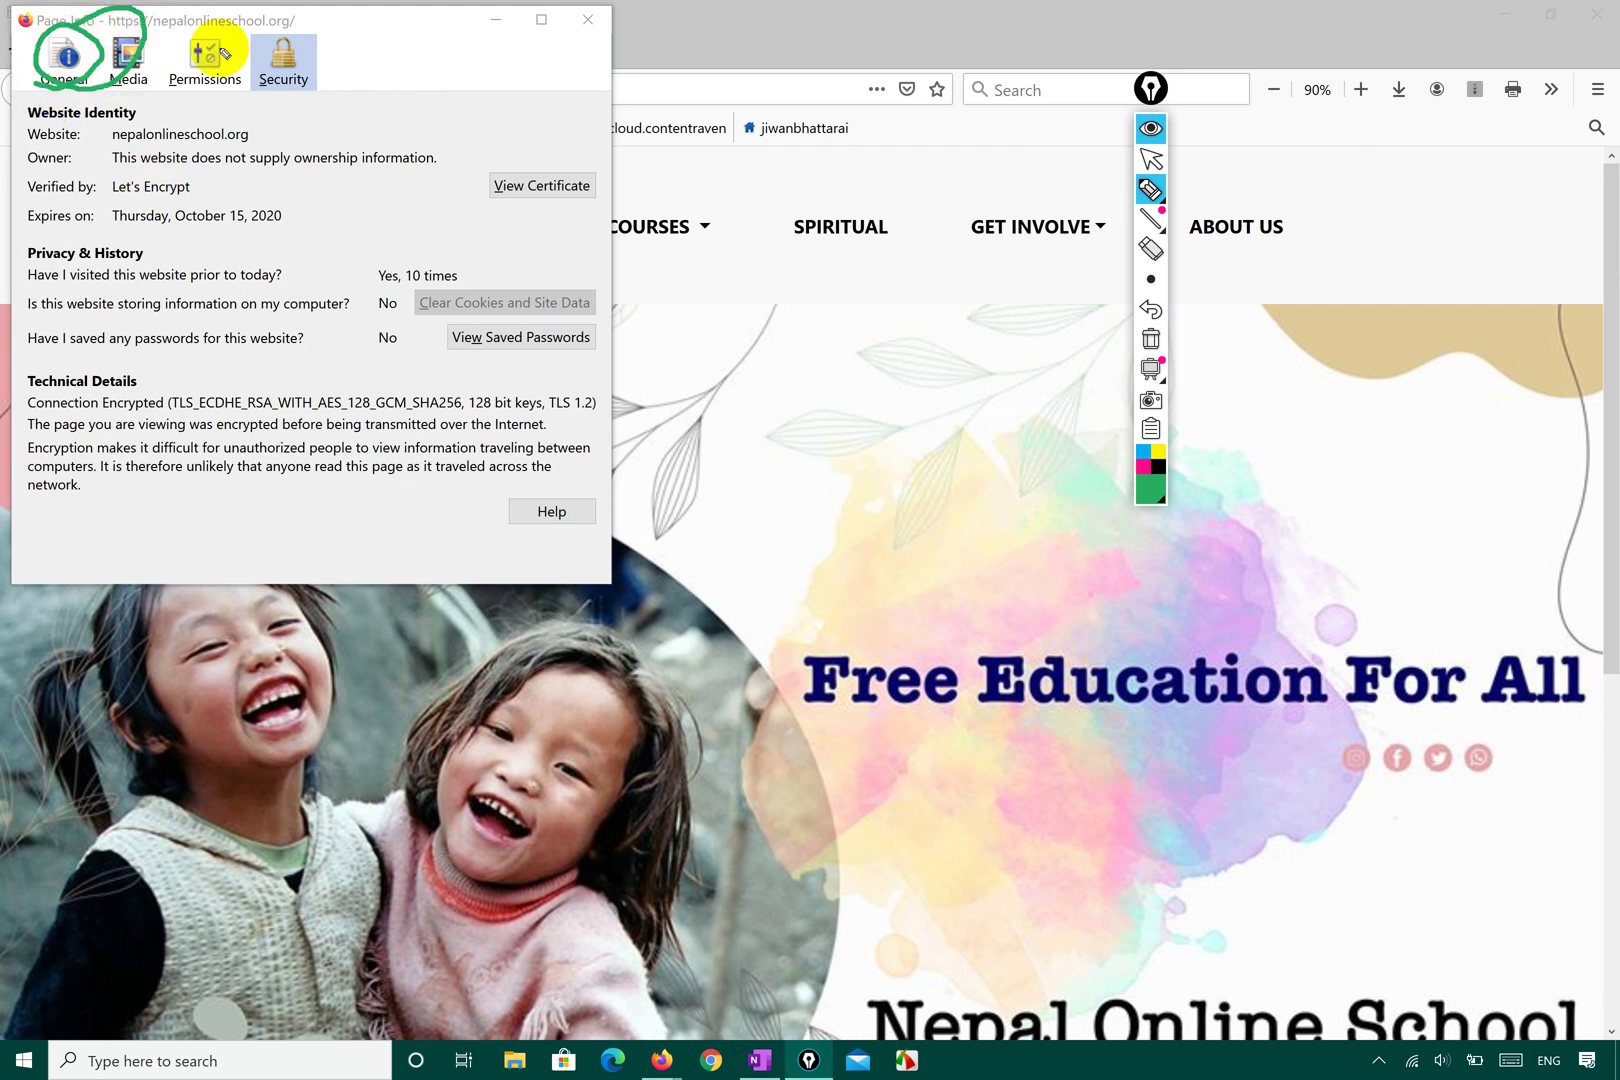
mouse_move(298, 38)
left_mouse_down()
mouse_move(268, 112)
mouse_move(262, 44)
left_mouse_up()
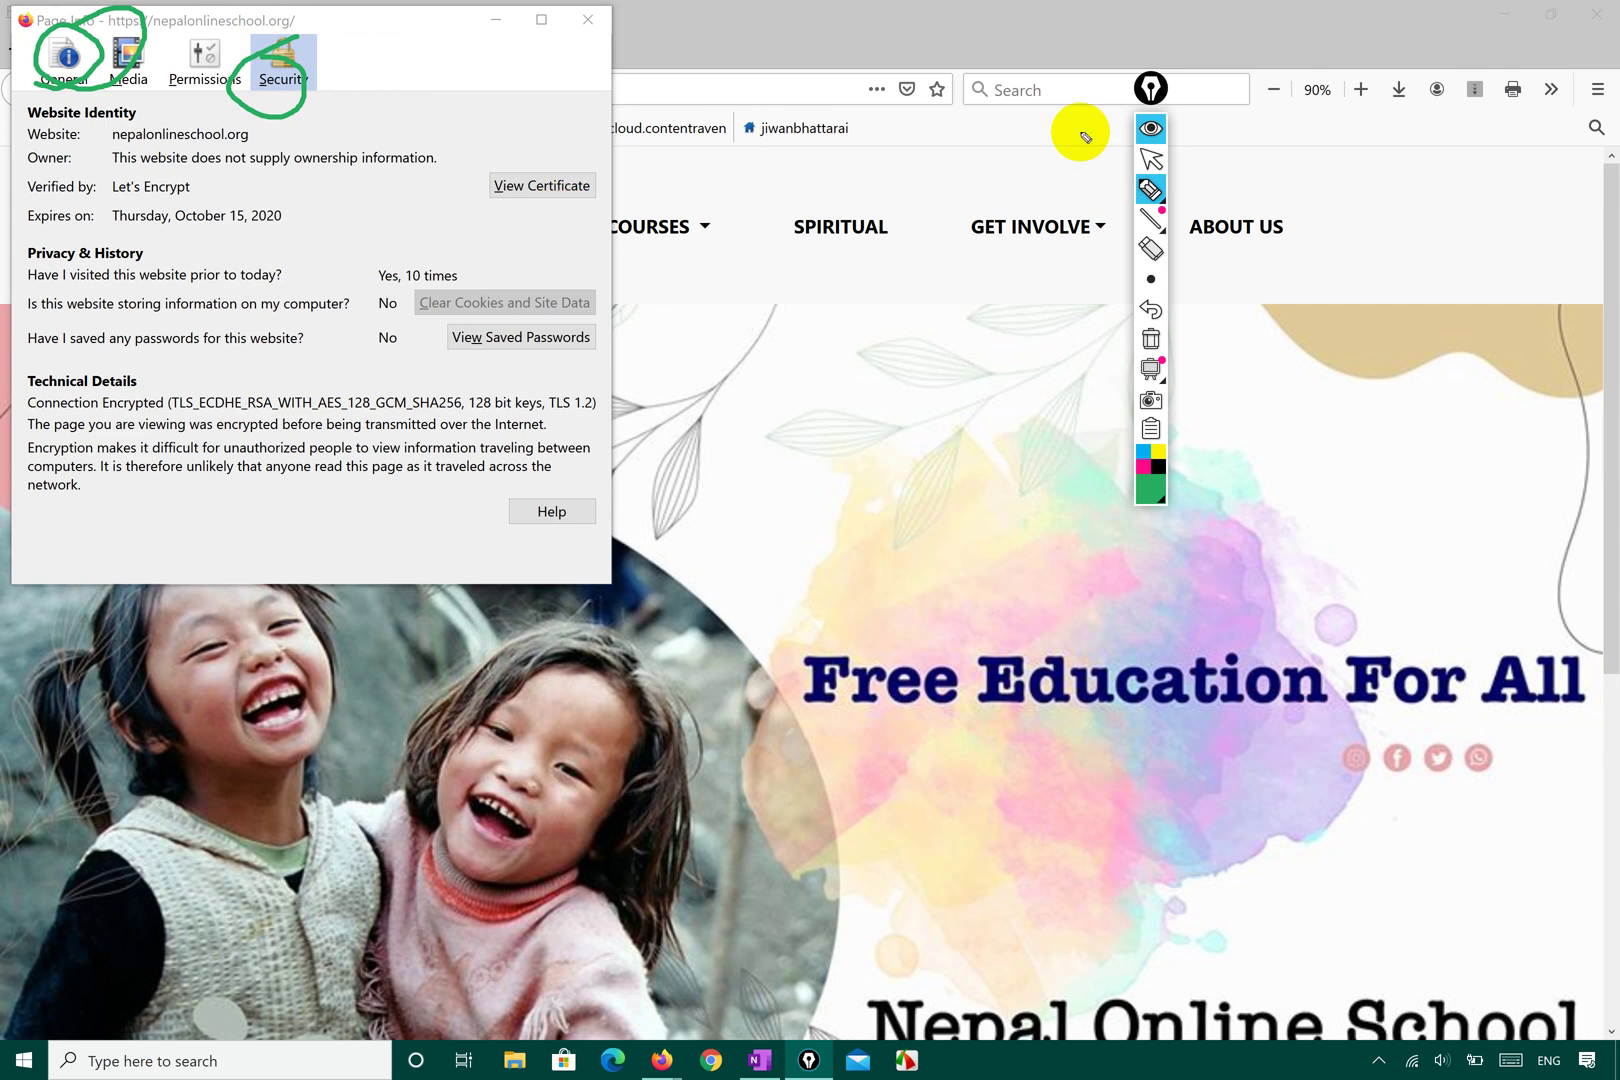
left_click(1150, 128)
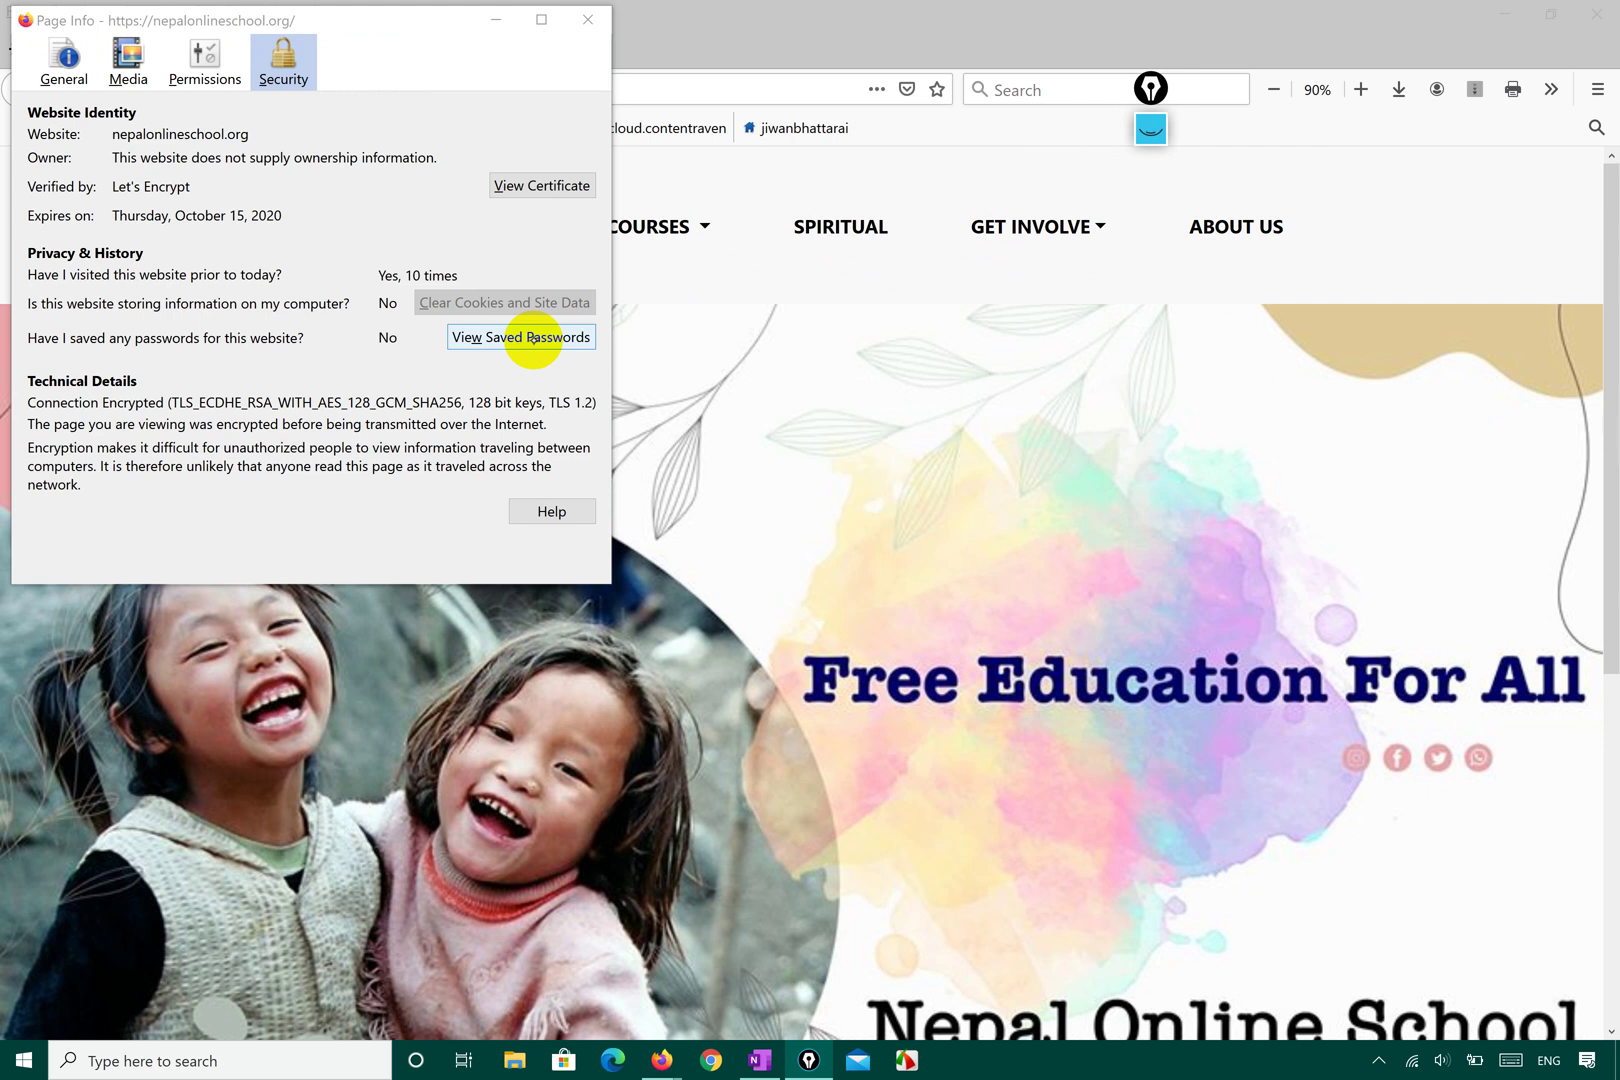
left_click(582, 22)
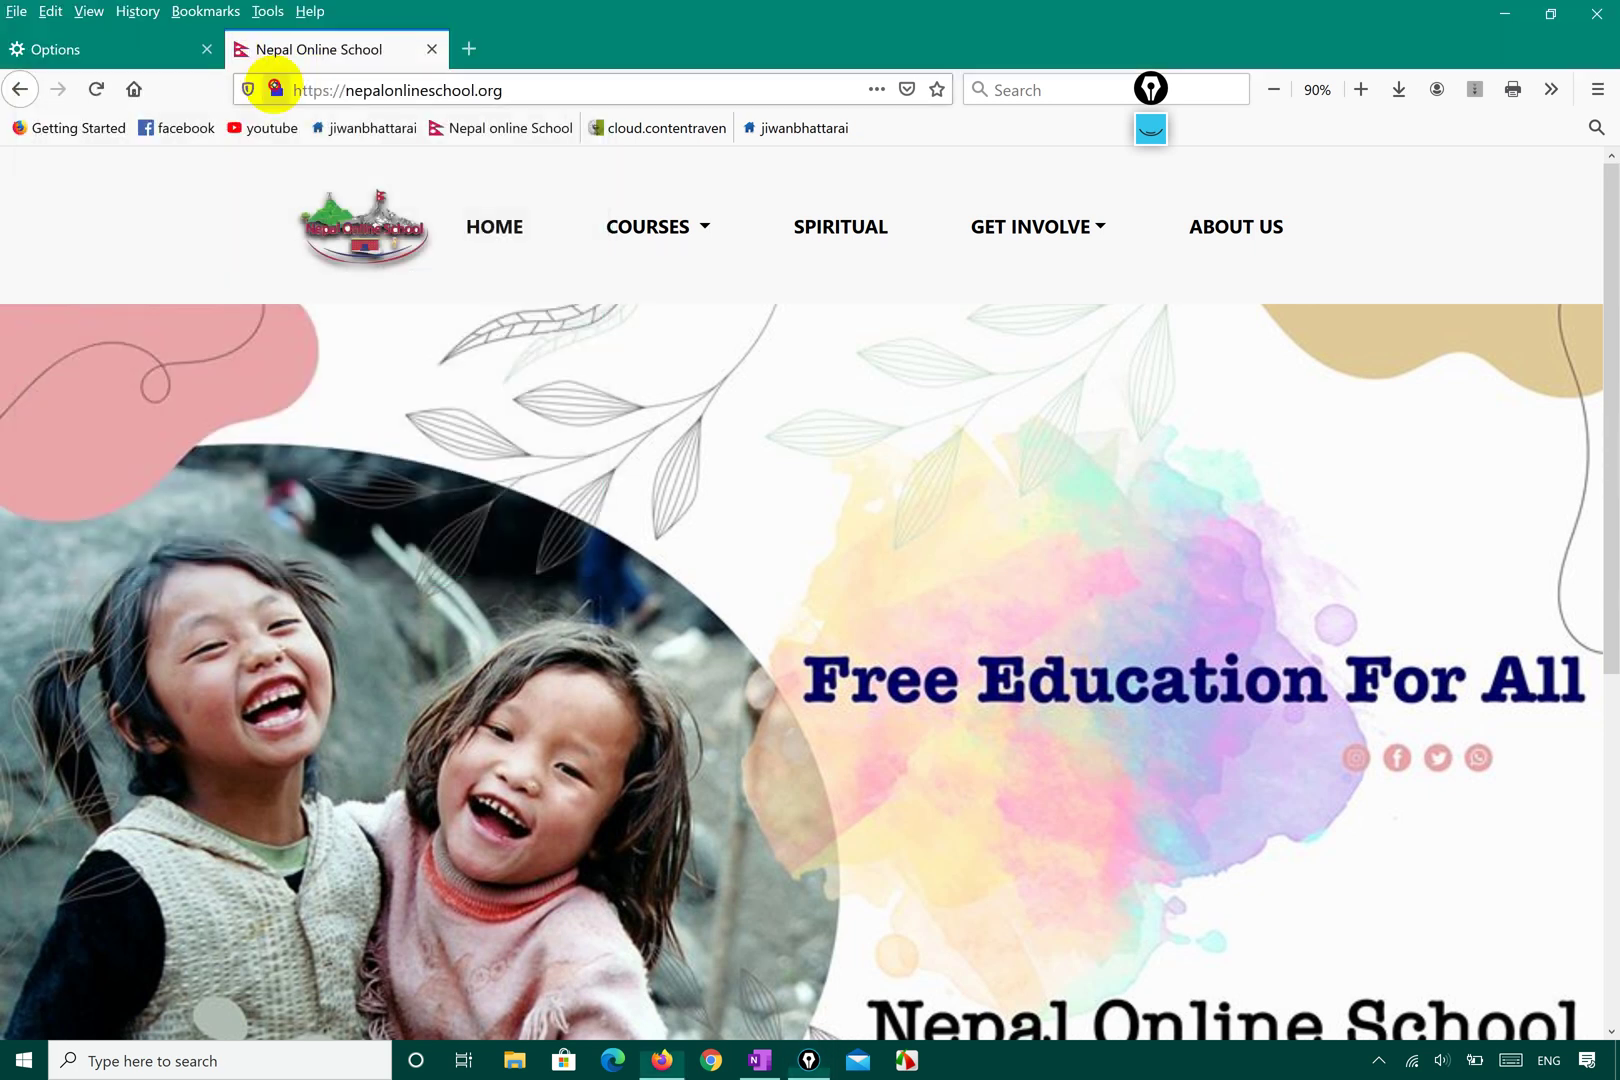
- Reopen the site's detailed page information, view the passwords saved for nepalonlineschool.org, and close the logins page
left_click(275, 88)
left_click(755, 193)
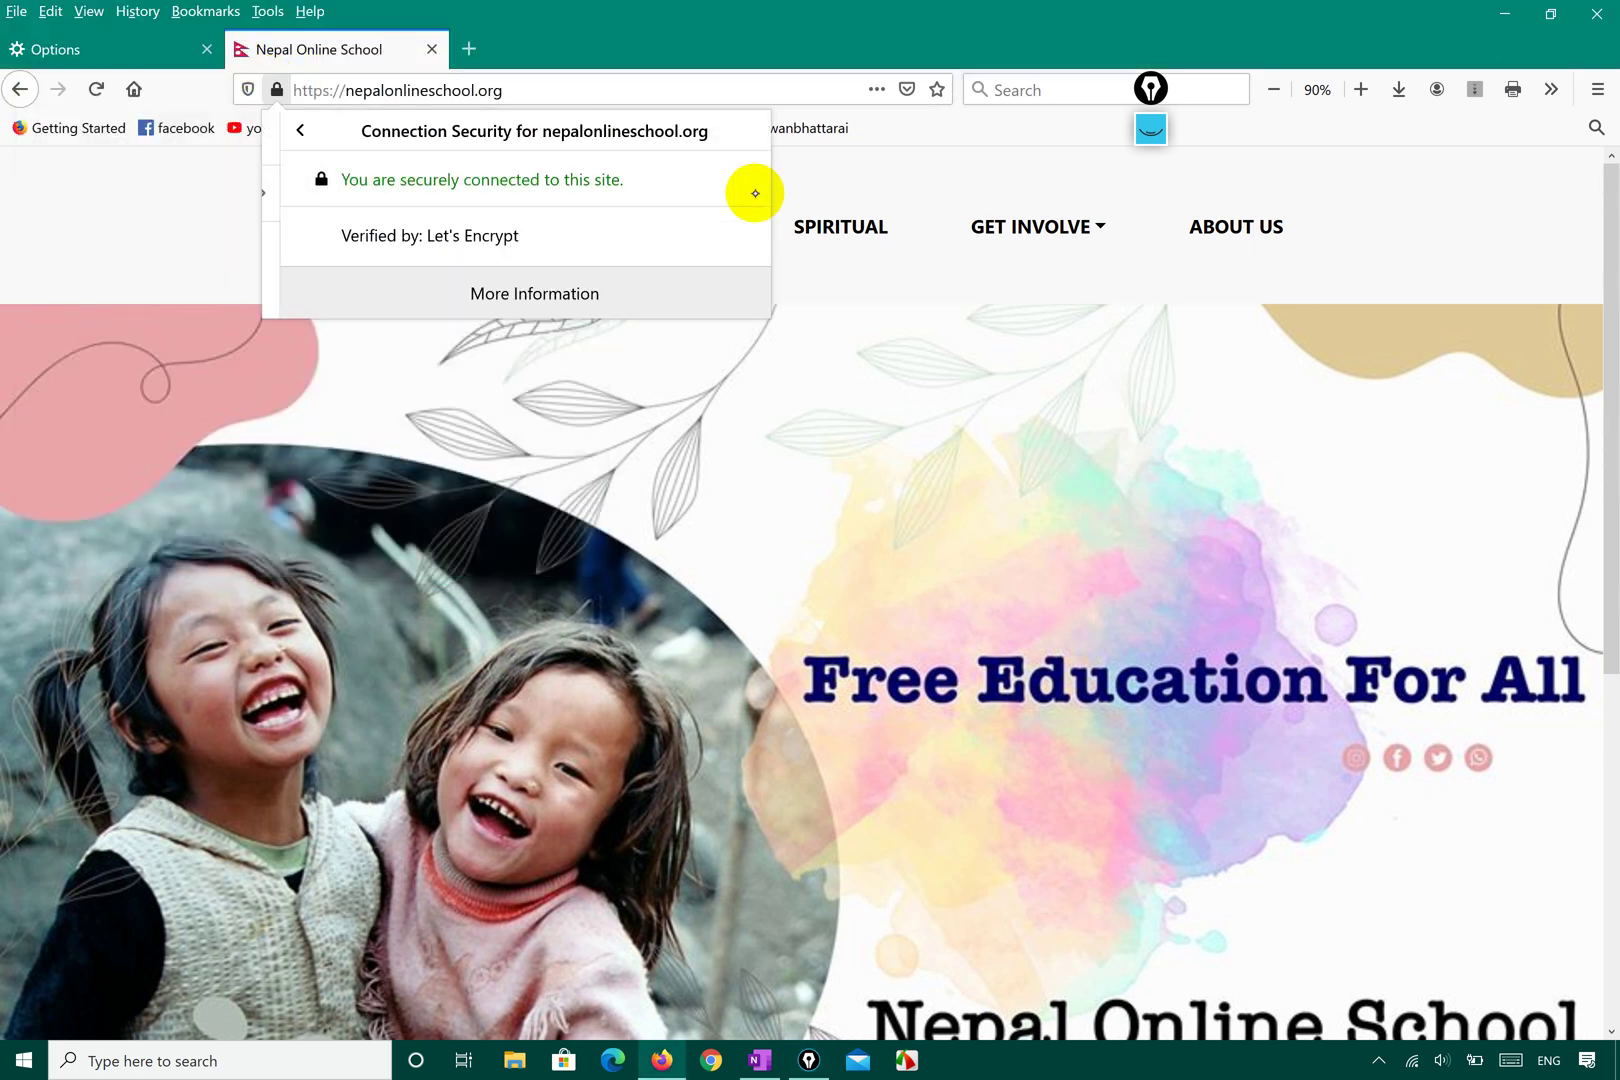
left_click(579, 280)
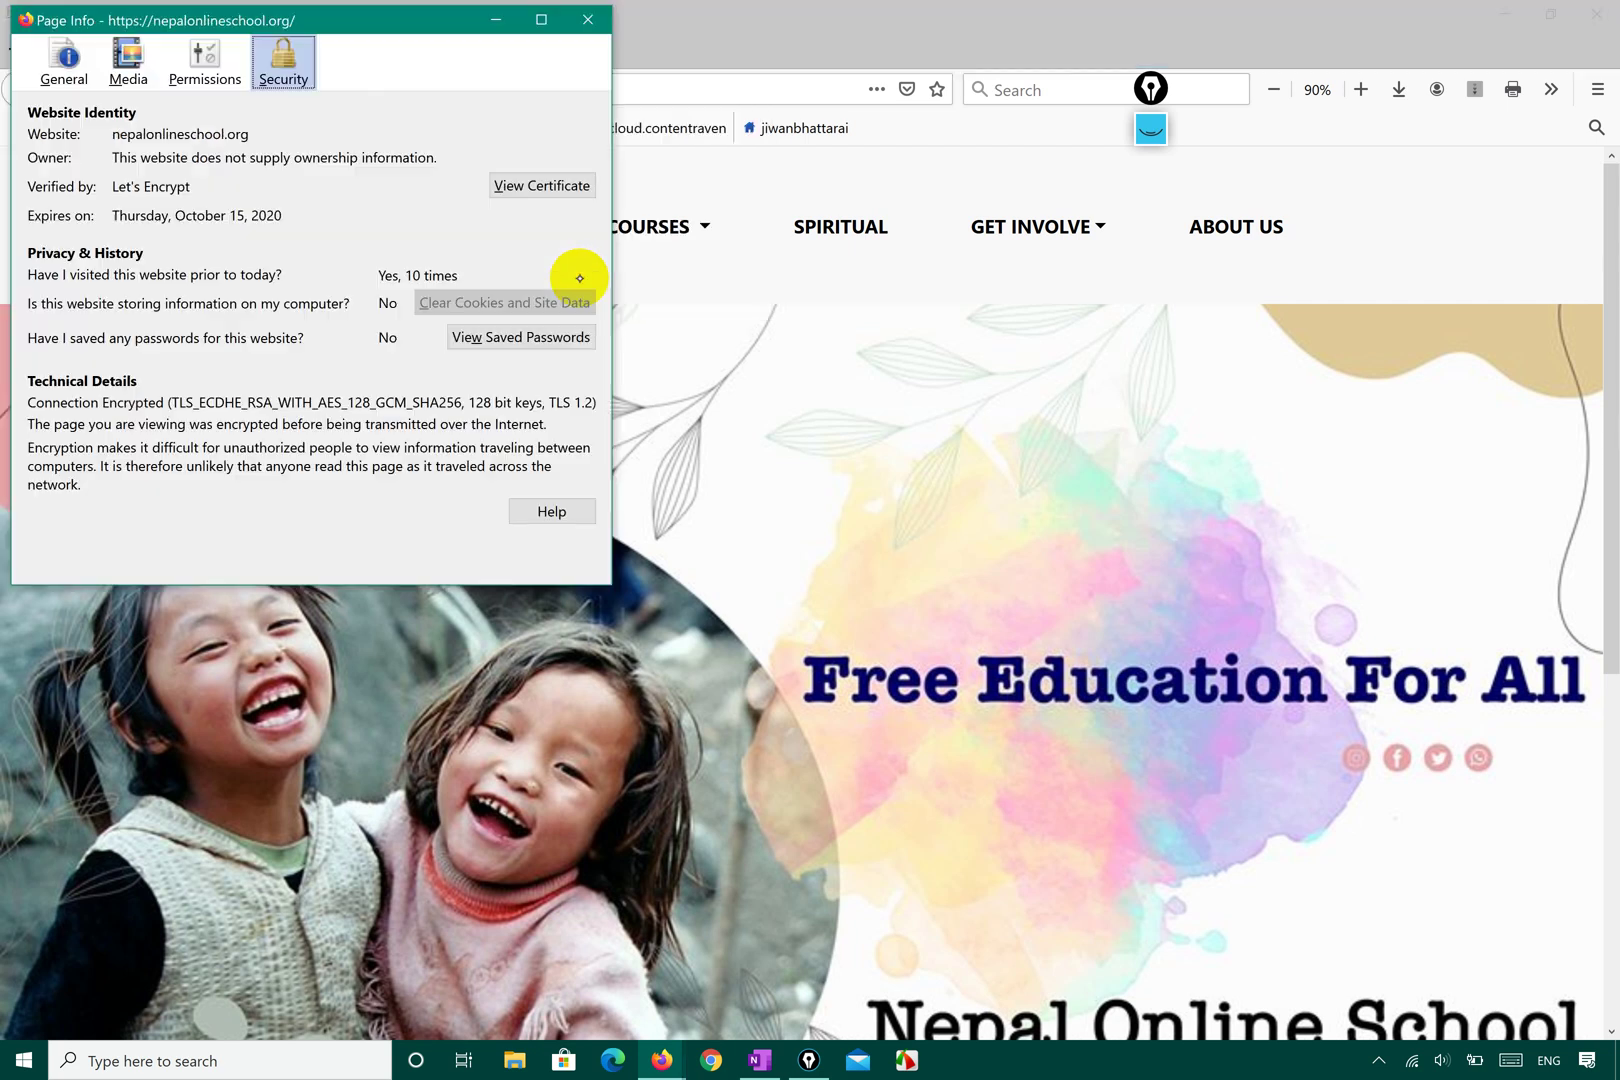
left_click(522, 337)
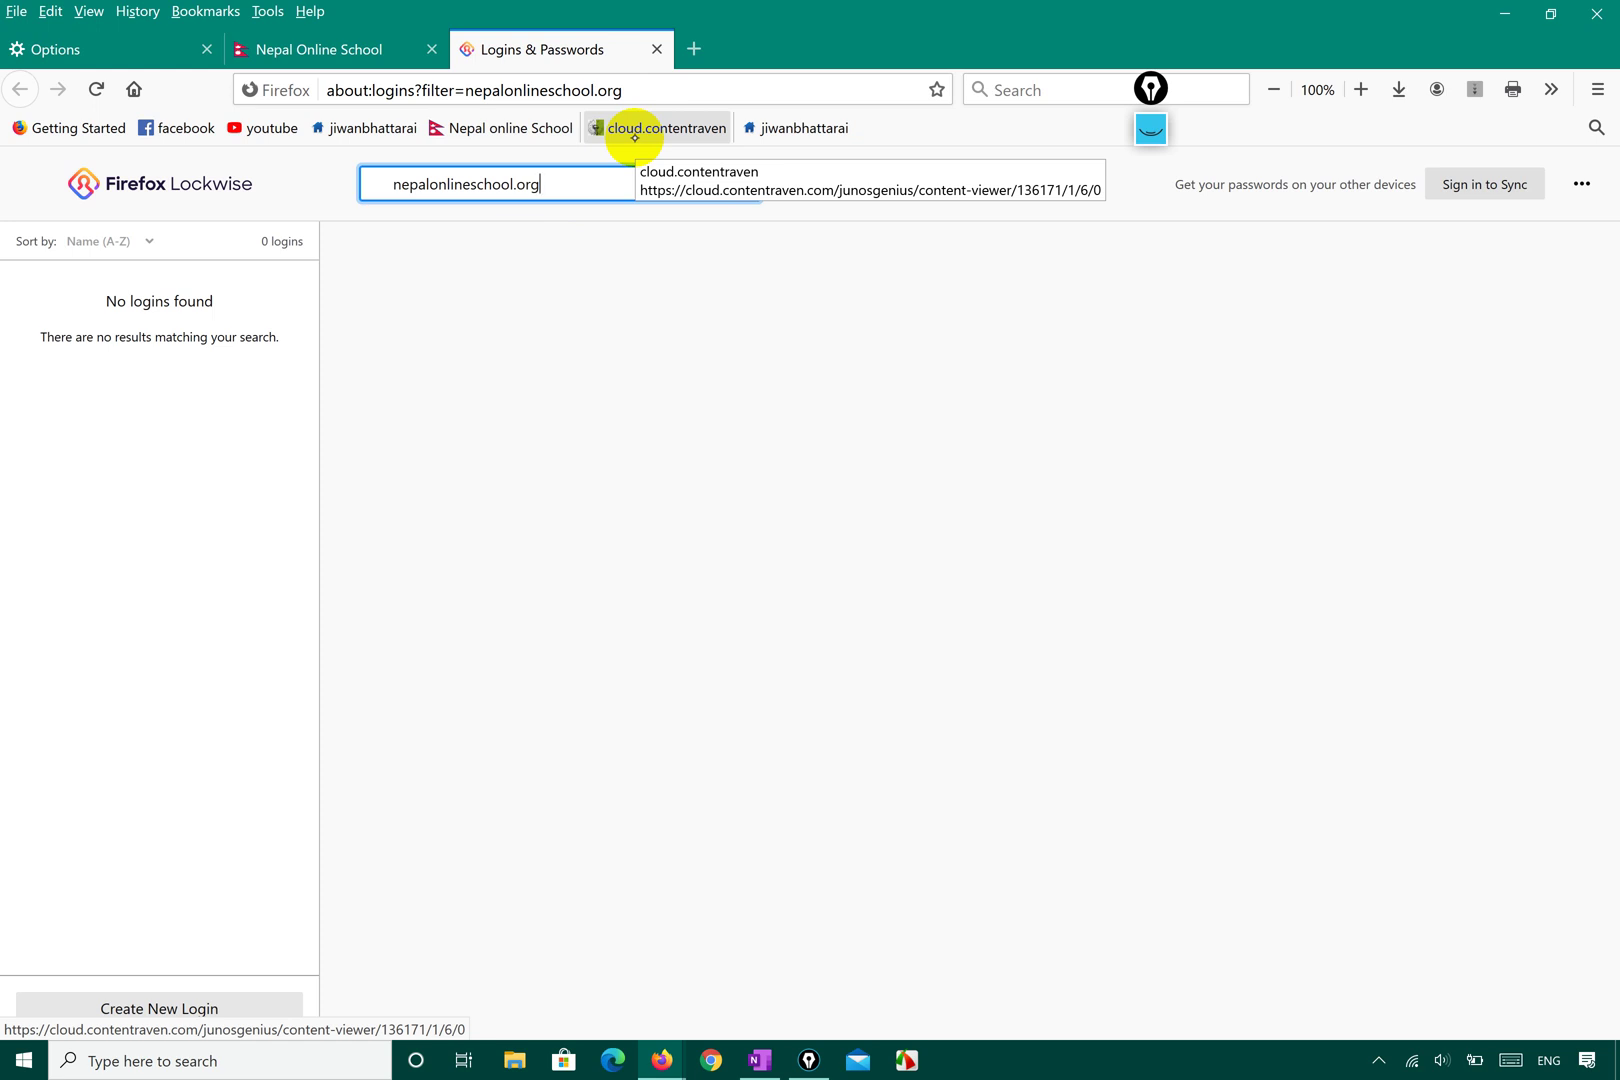
left_click(659, 50)
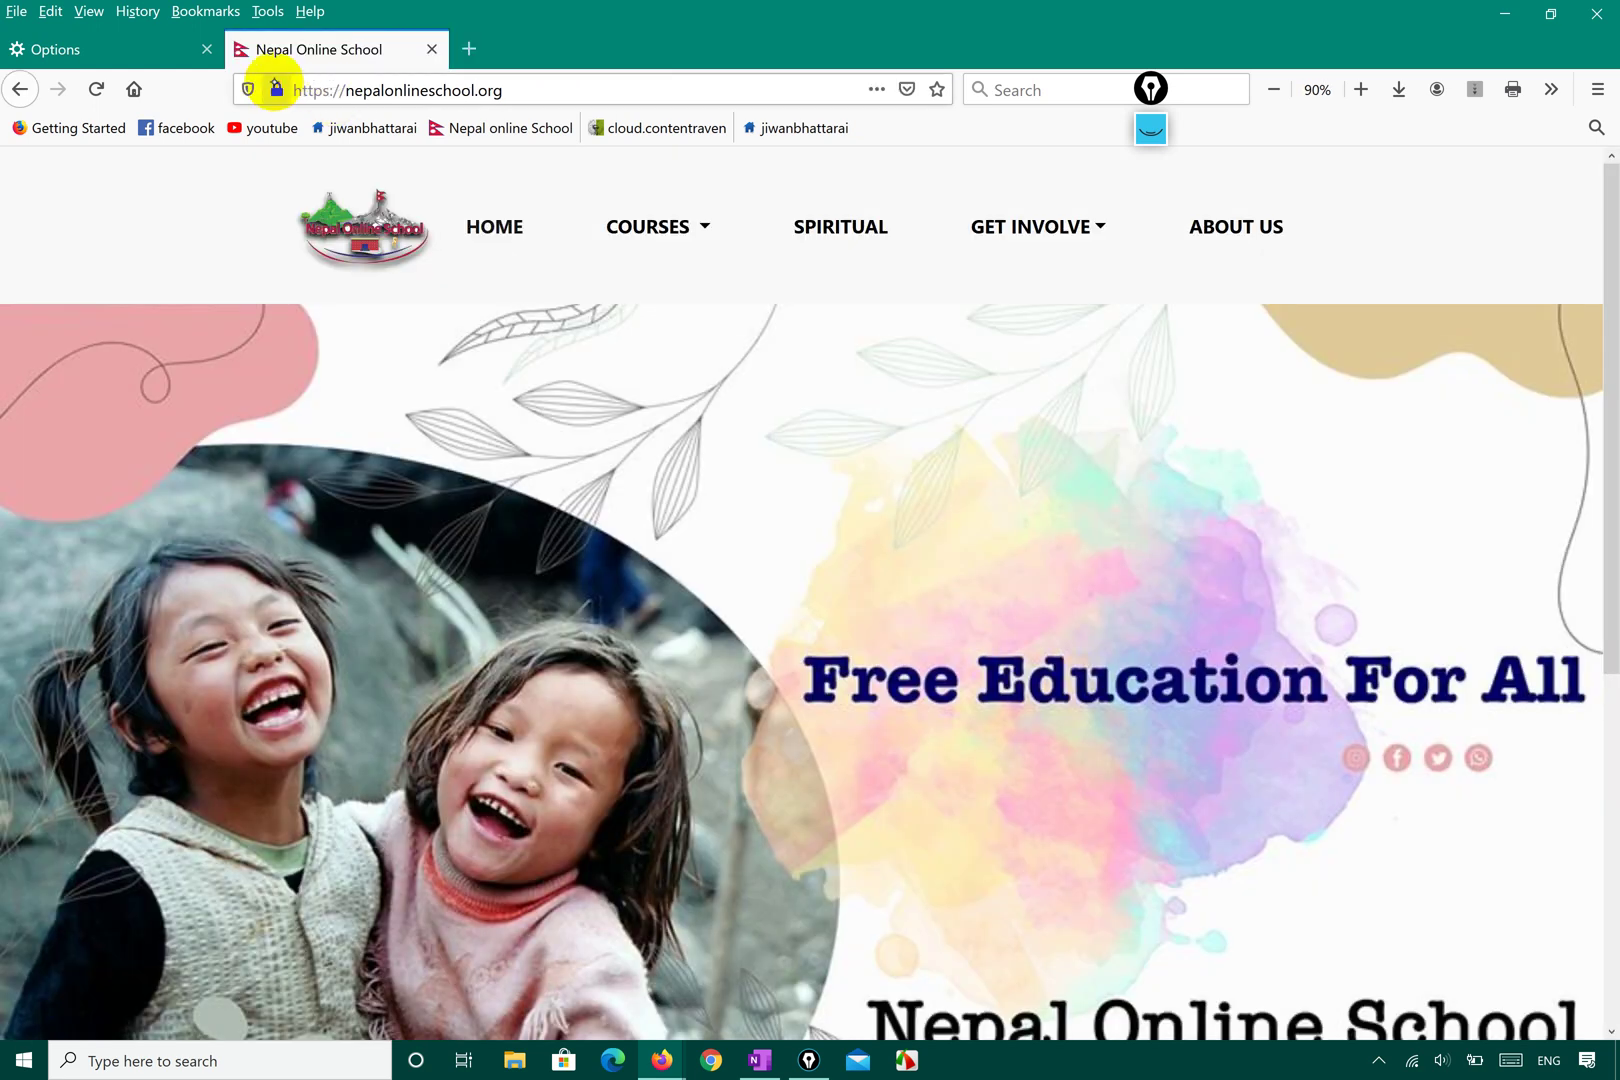
- Open the site's detailed page information again and examine its full list of permissions
left_click(276, 88)
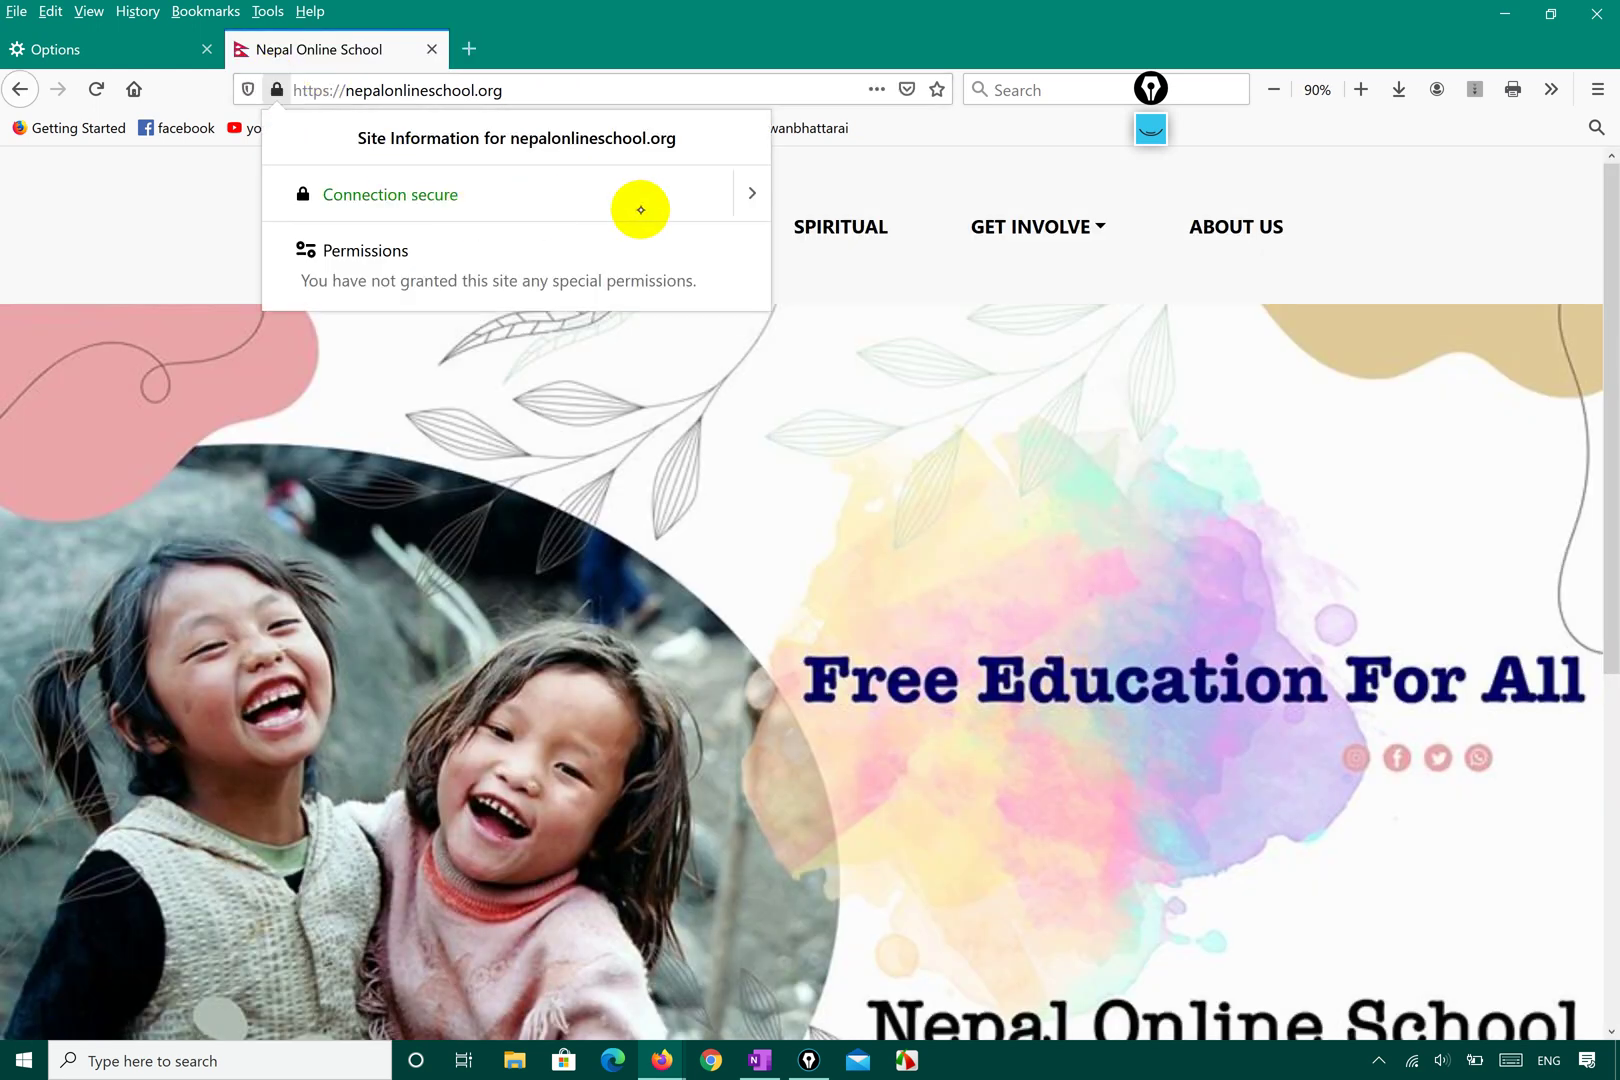
left_click(769, 183)
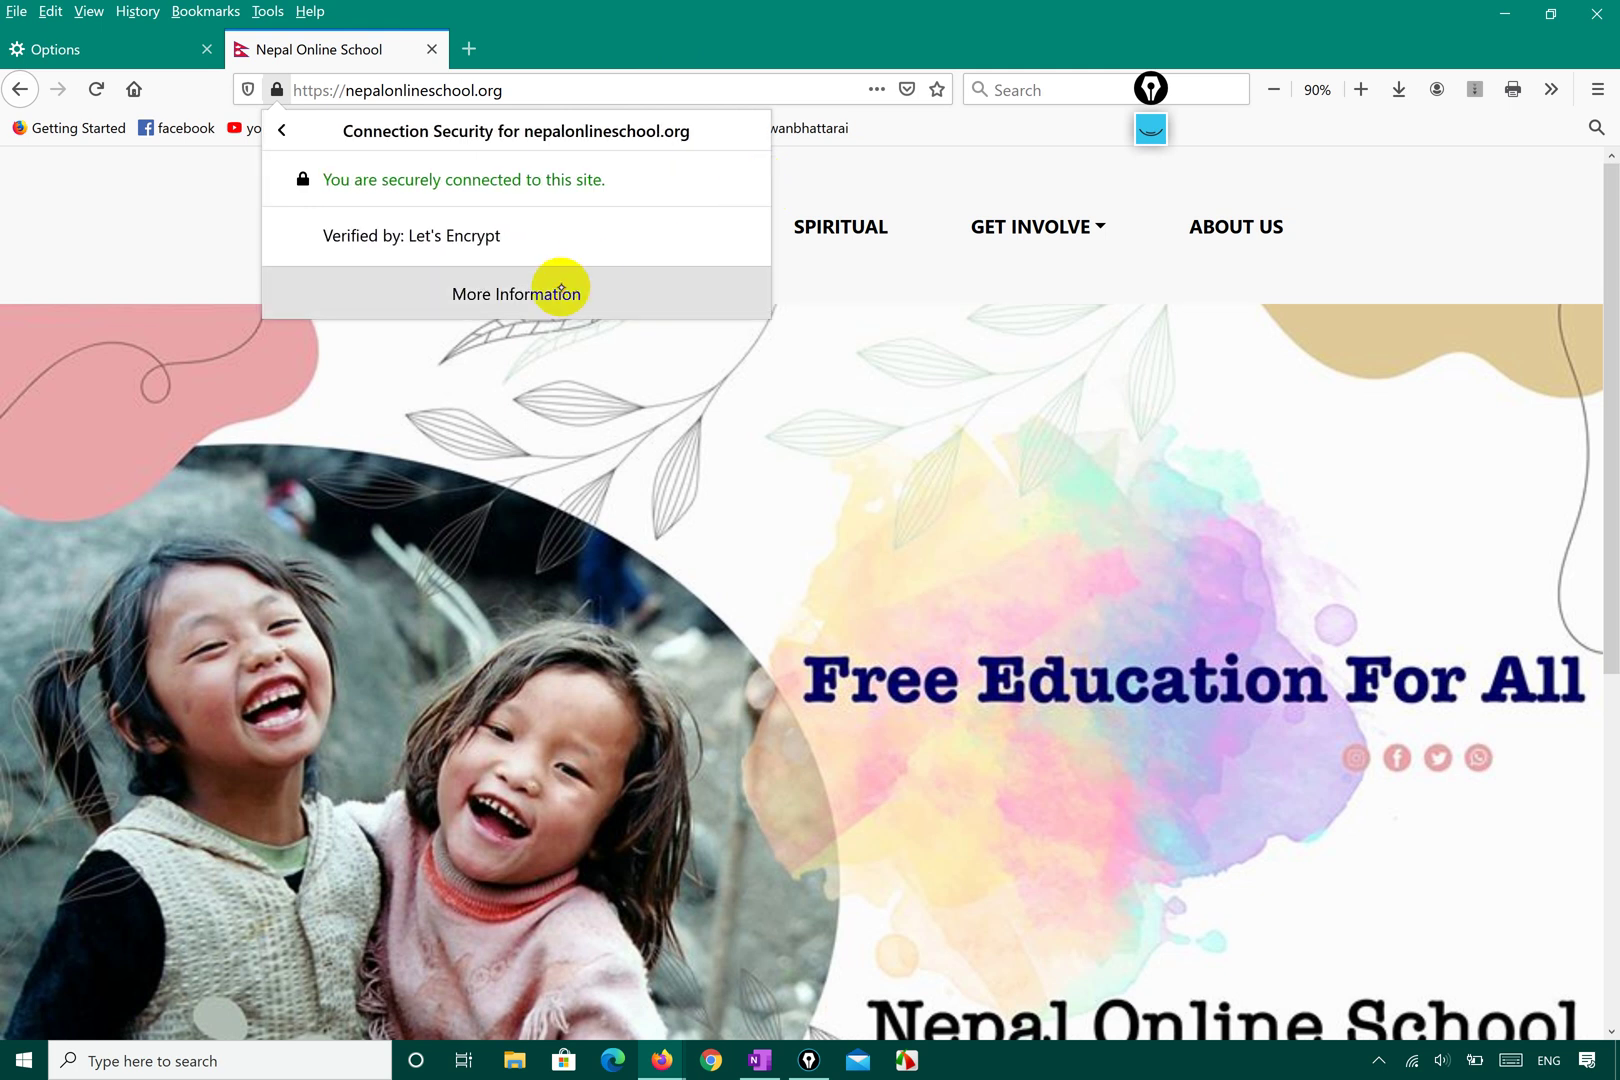
left_click(560, 294)
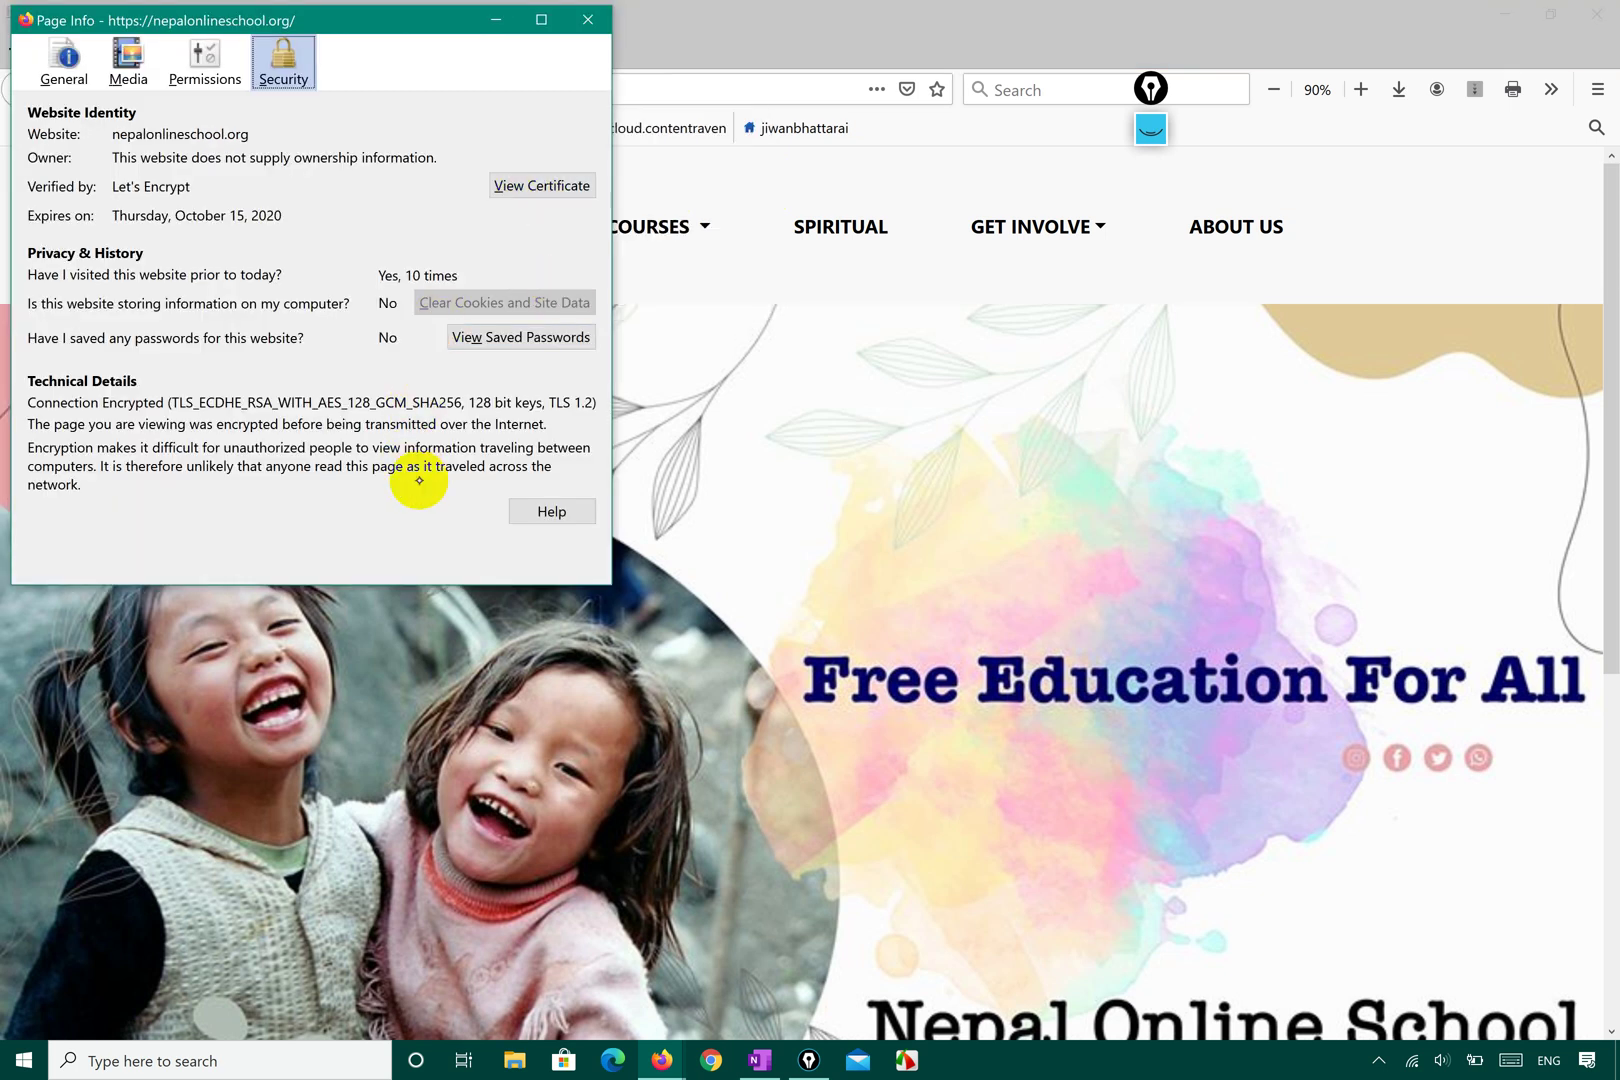
left_click(203, 60)
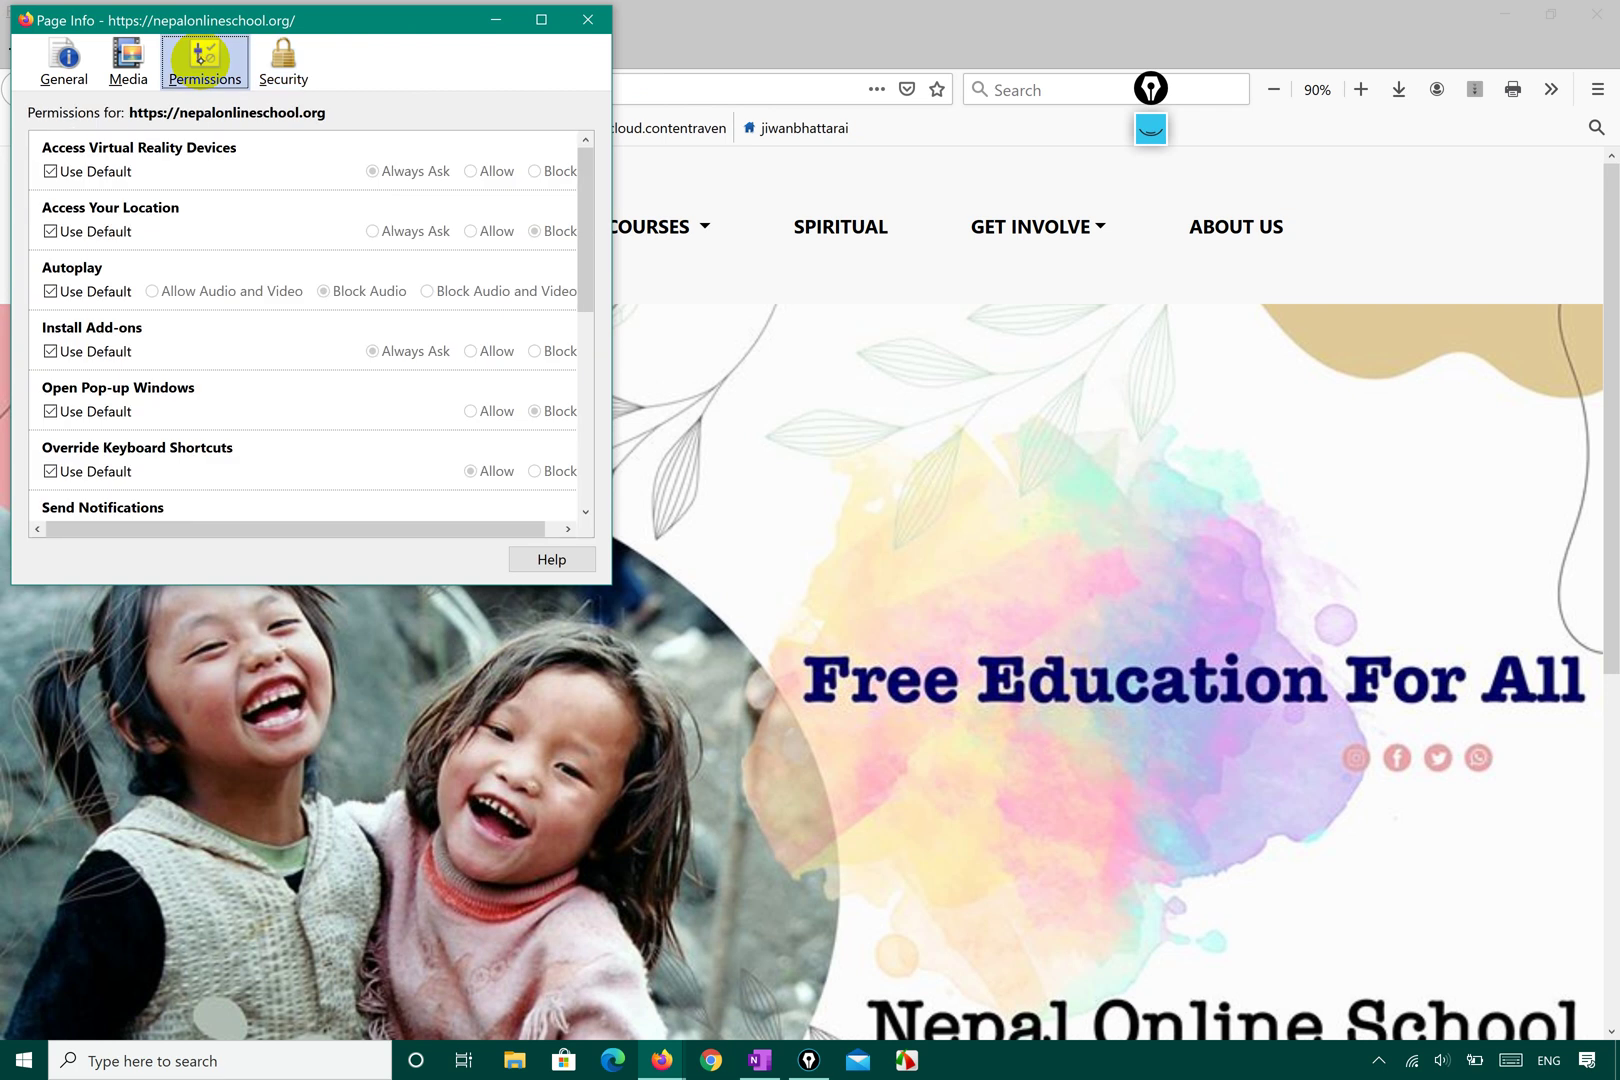
scroll(199, 289, "down", 5)
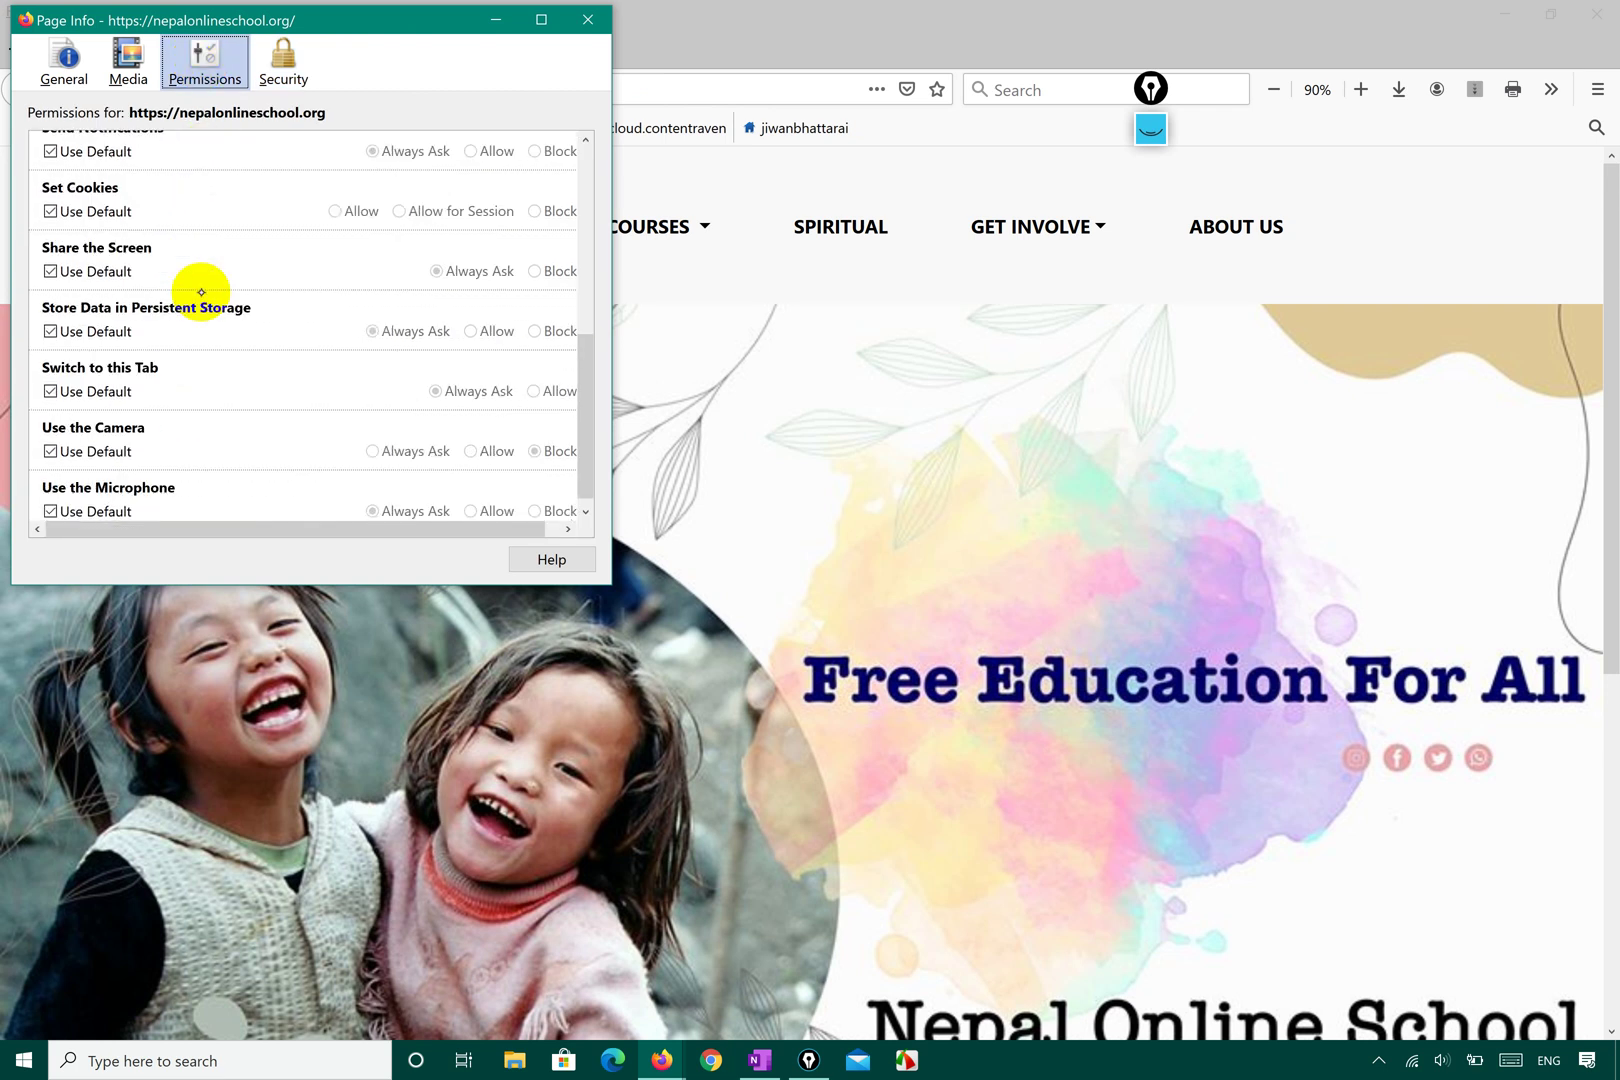
scroll(200, 291, "up", 5)
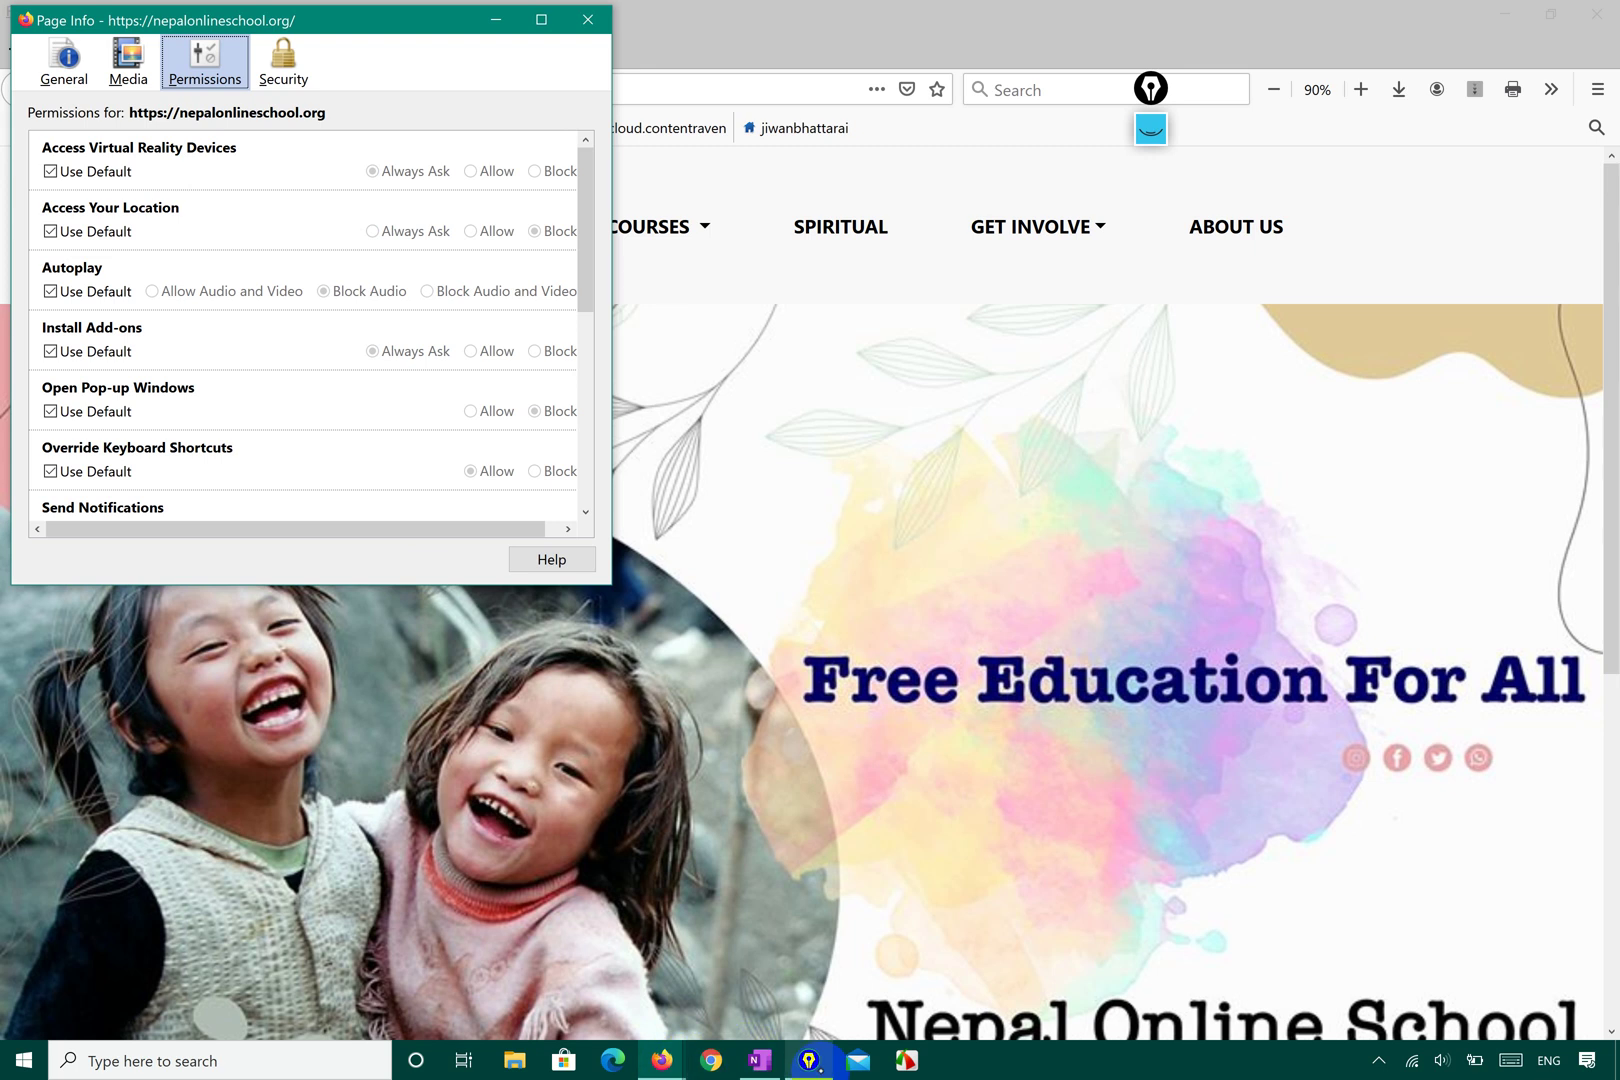
- Clear the old ink annotations and mark the location's Block, Autoplay's Block Audio and Install Add-ons' Always Ask options in green
left_click(1150, 128)
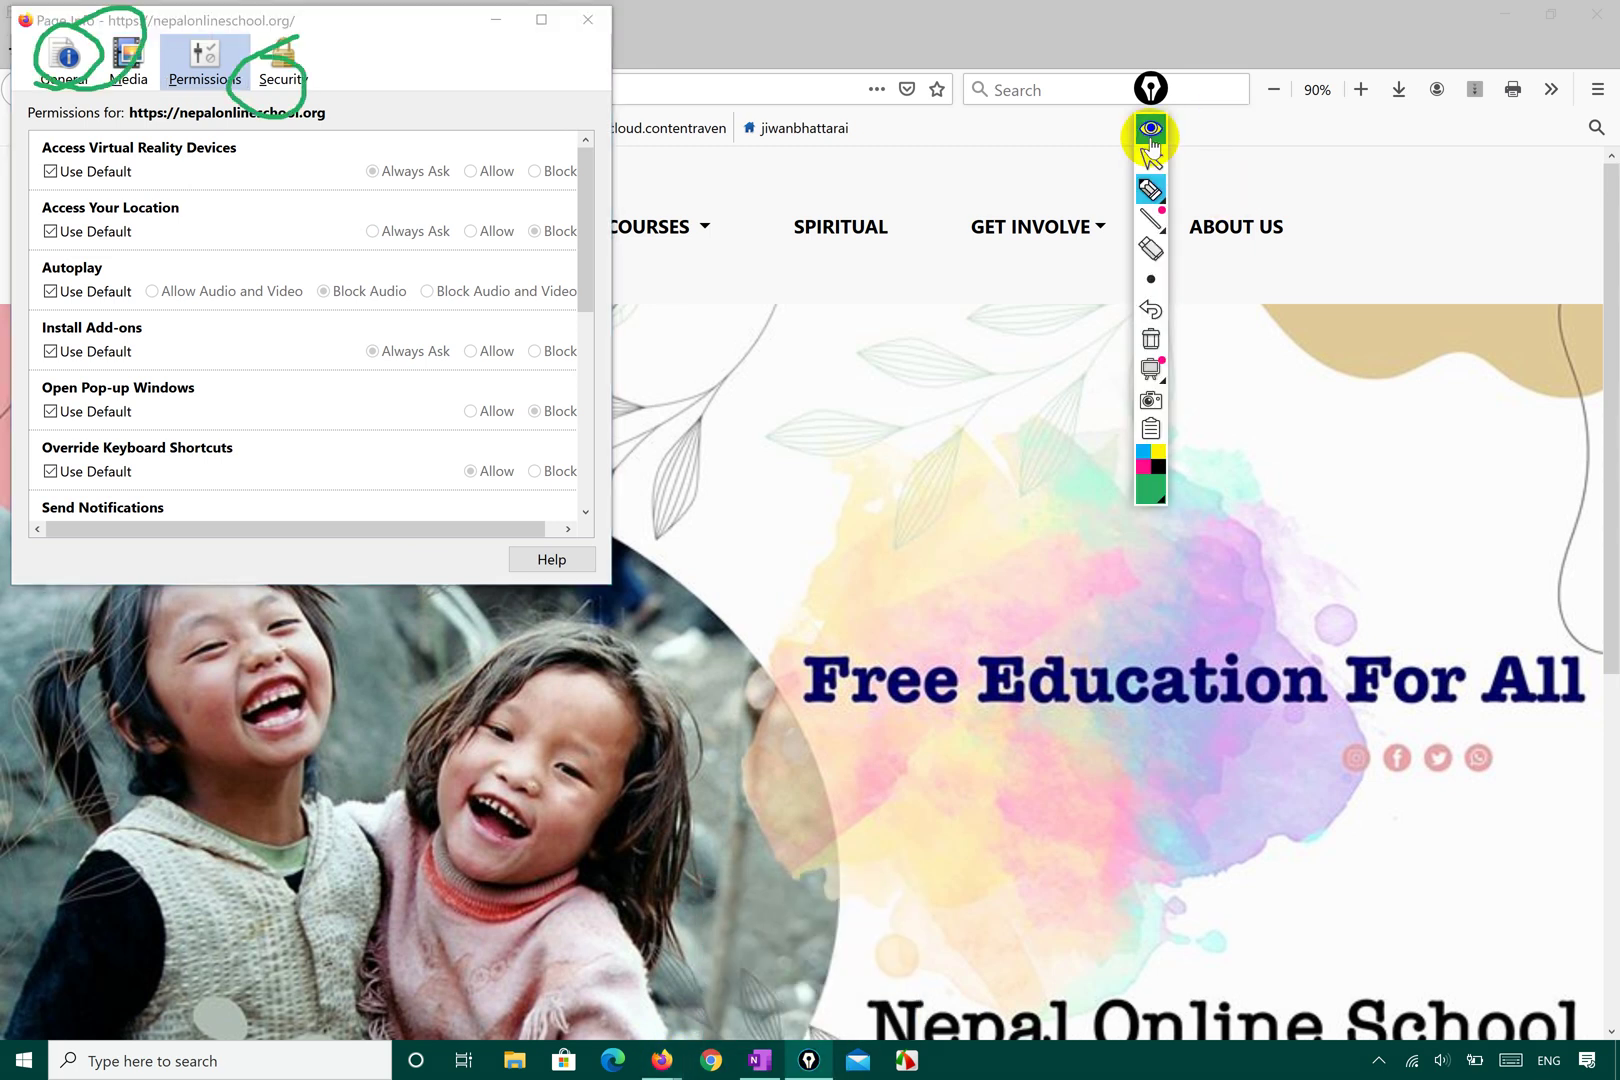
mouse_move(1152, 218)
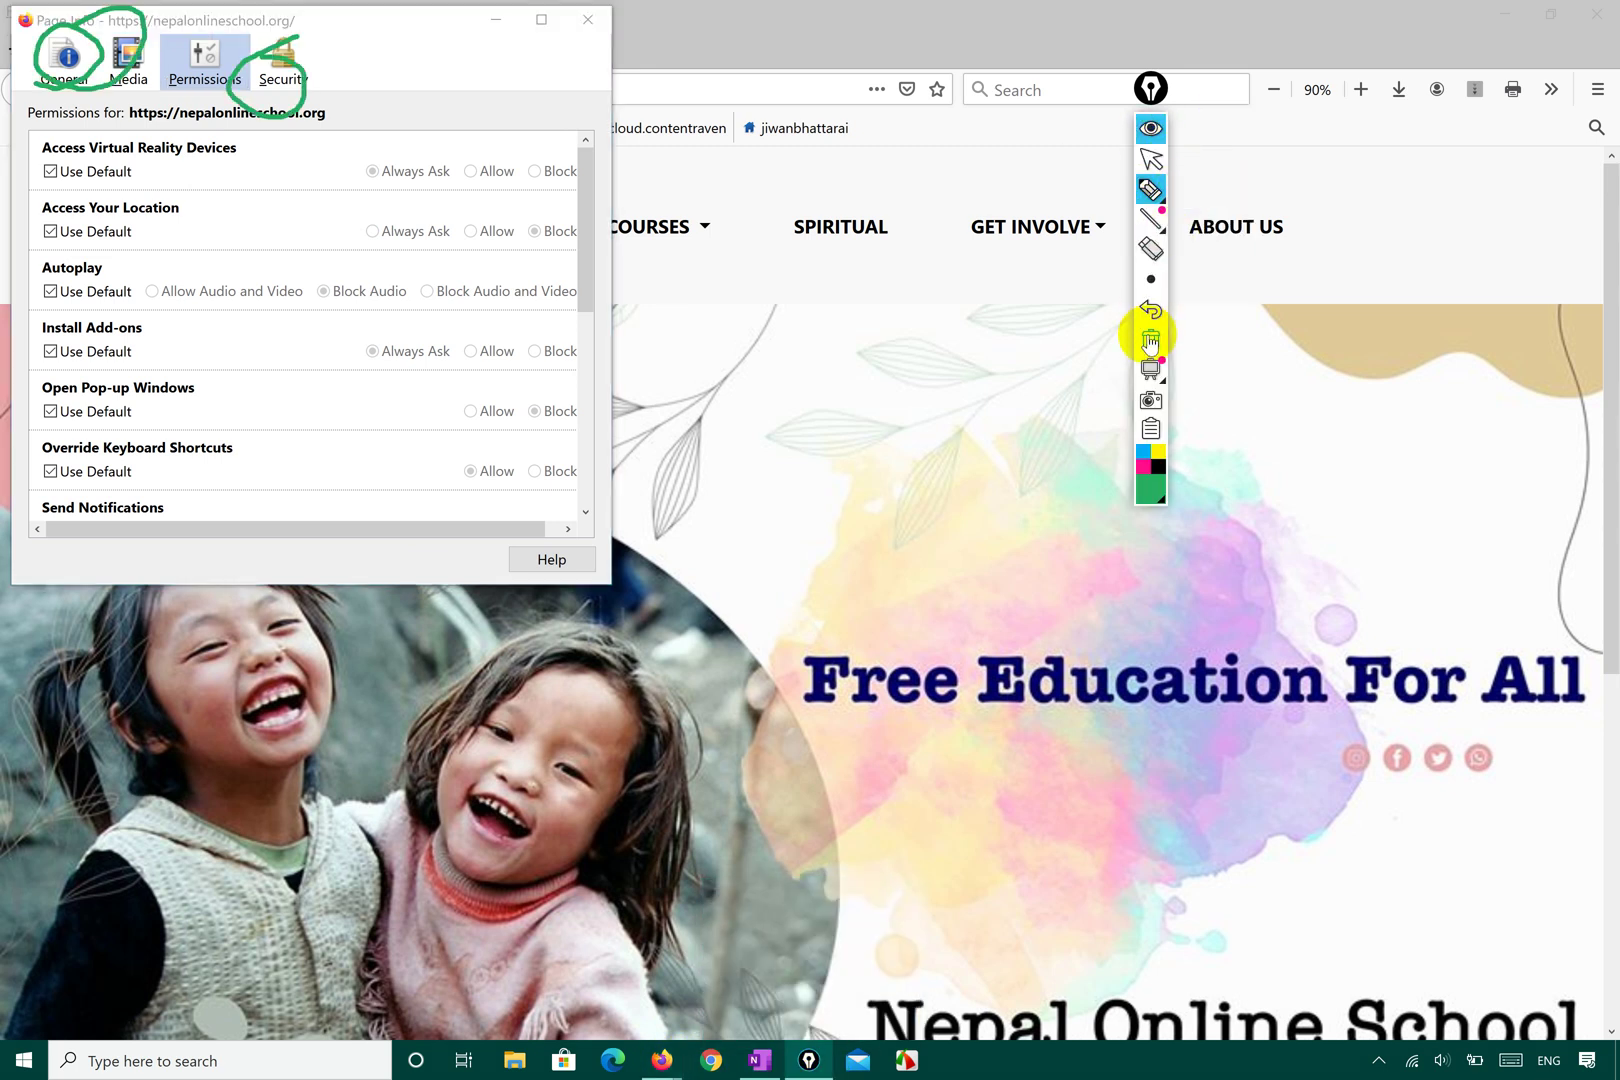
left_click(1161, 165)
left_click(1151, 188)
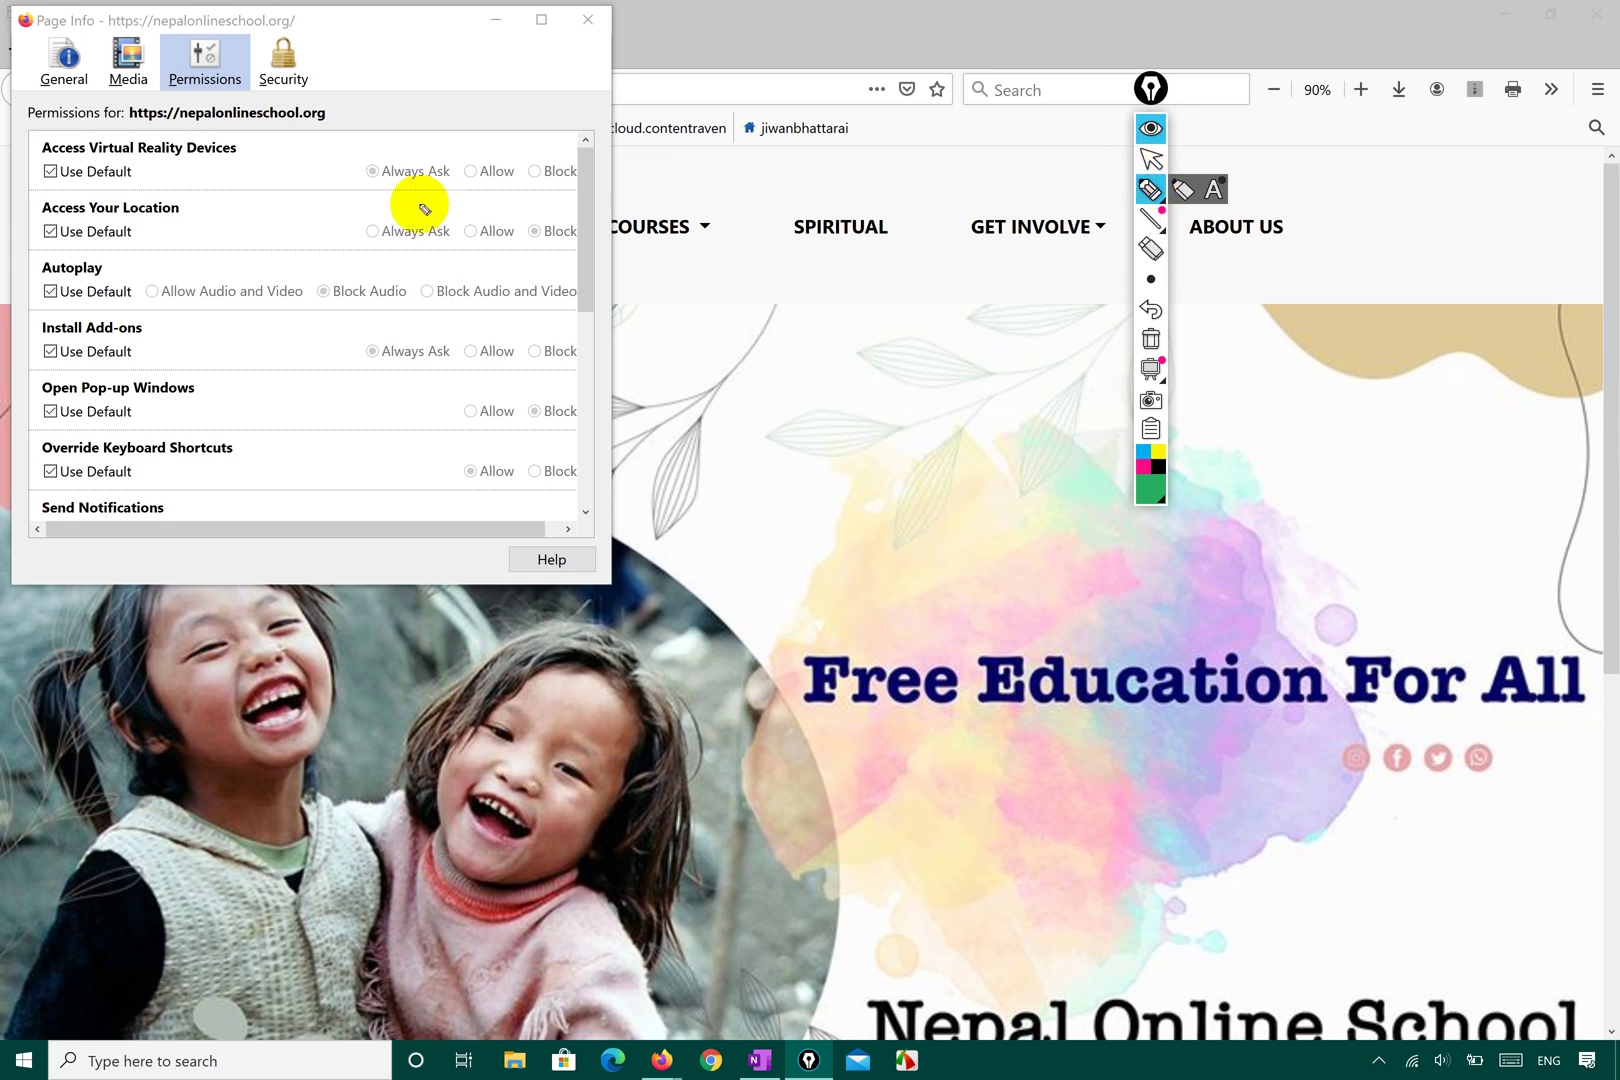
mouse_move(515, 240)
left_mouse_down()
mouse_move(582, 248)
mouse_move(555, 203)
mouse_move(506, 224)
mouse_move(540, 199)
mouse_move(558, 246)
mouse_move(517, 226)
left_mouse_up()
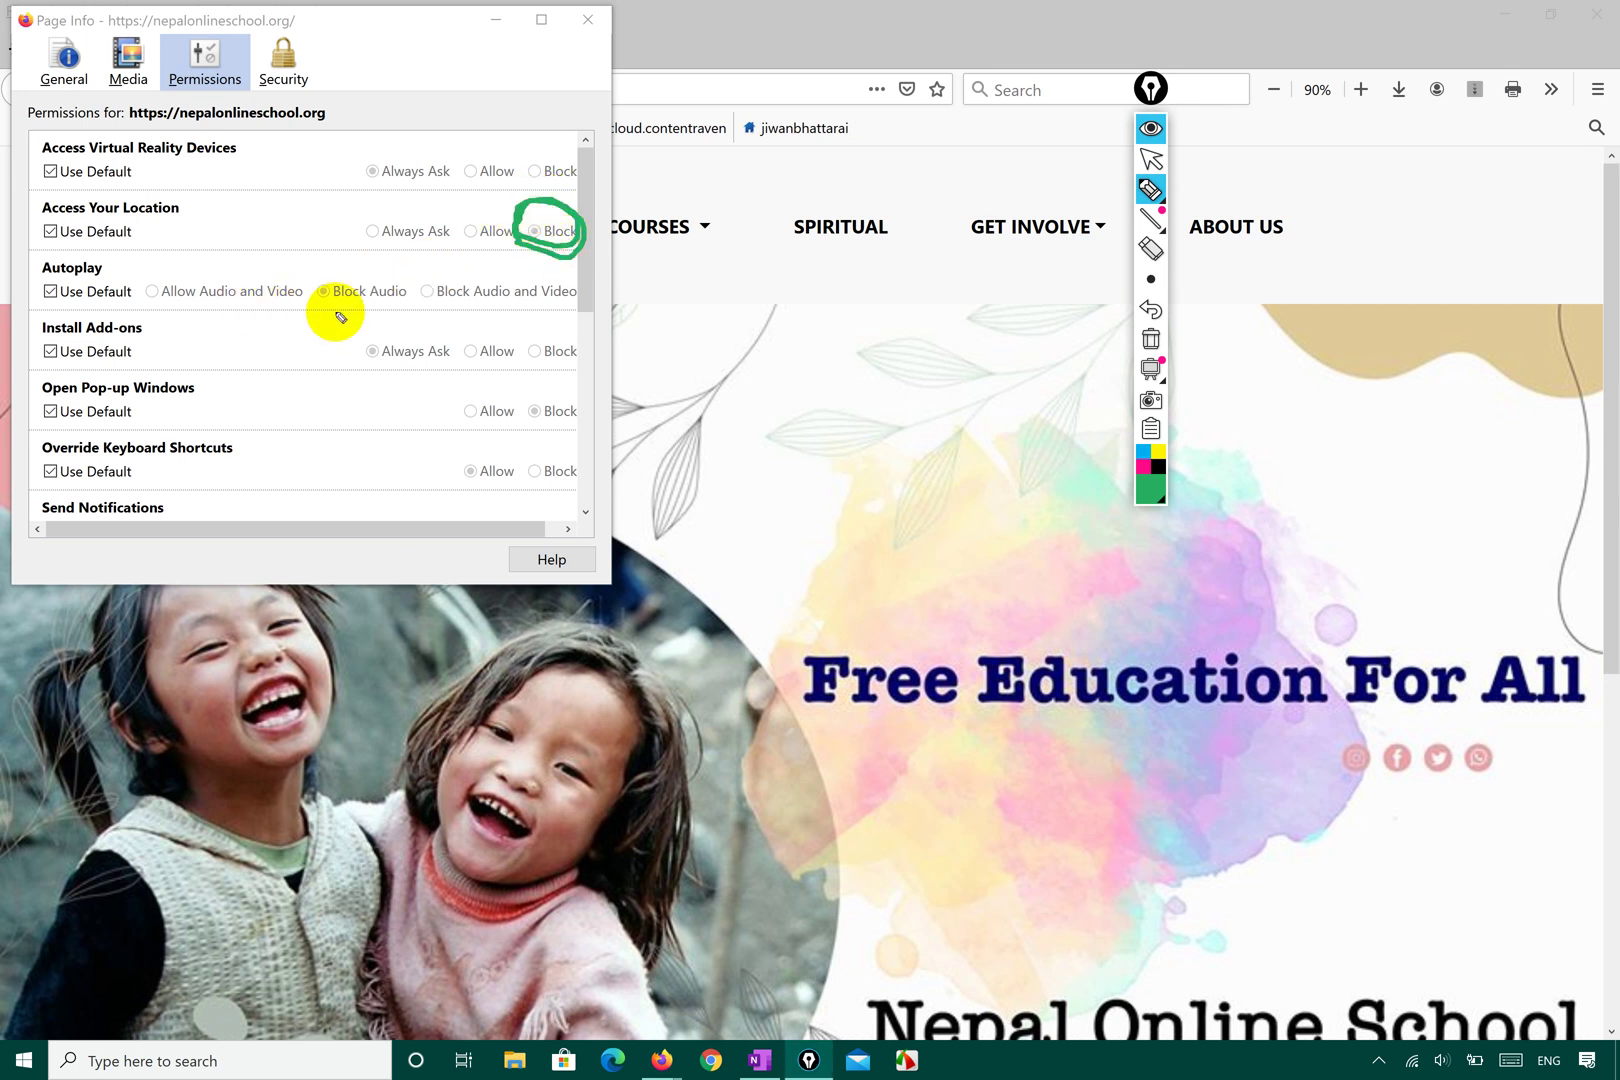
mouse_move(329, 314)
left_mouse_down()
mouse_move(368, 314)
mouse_move(385, 265)
mouse_move(324, 300)
left_mouse_up()
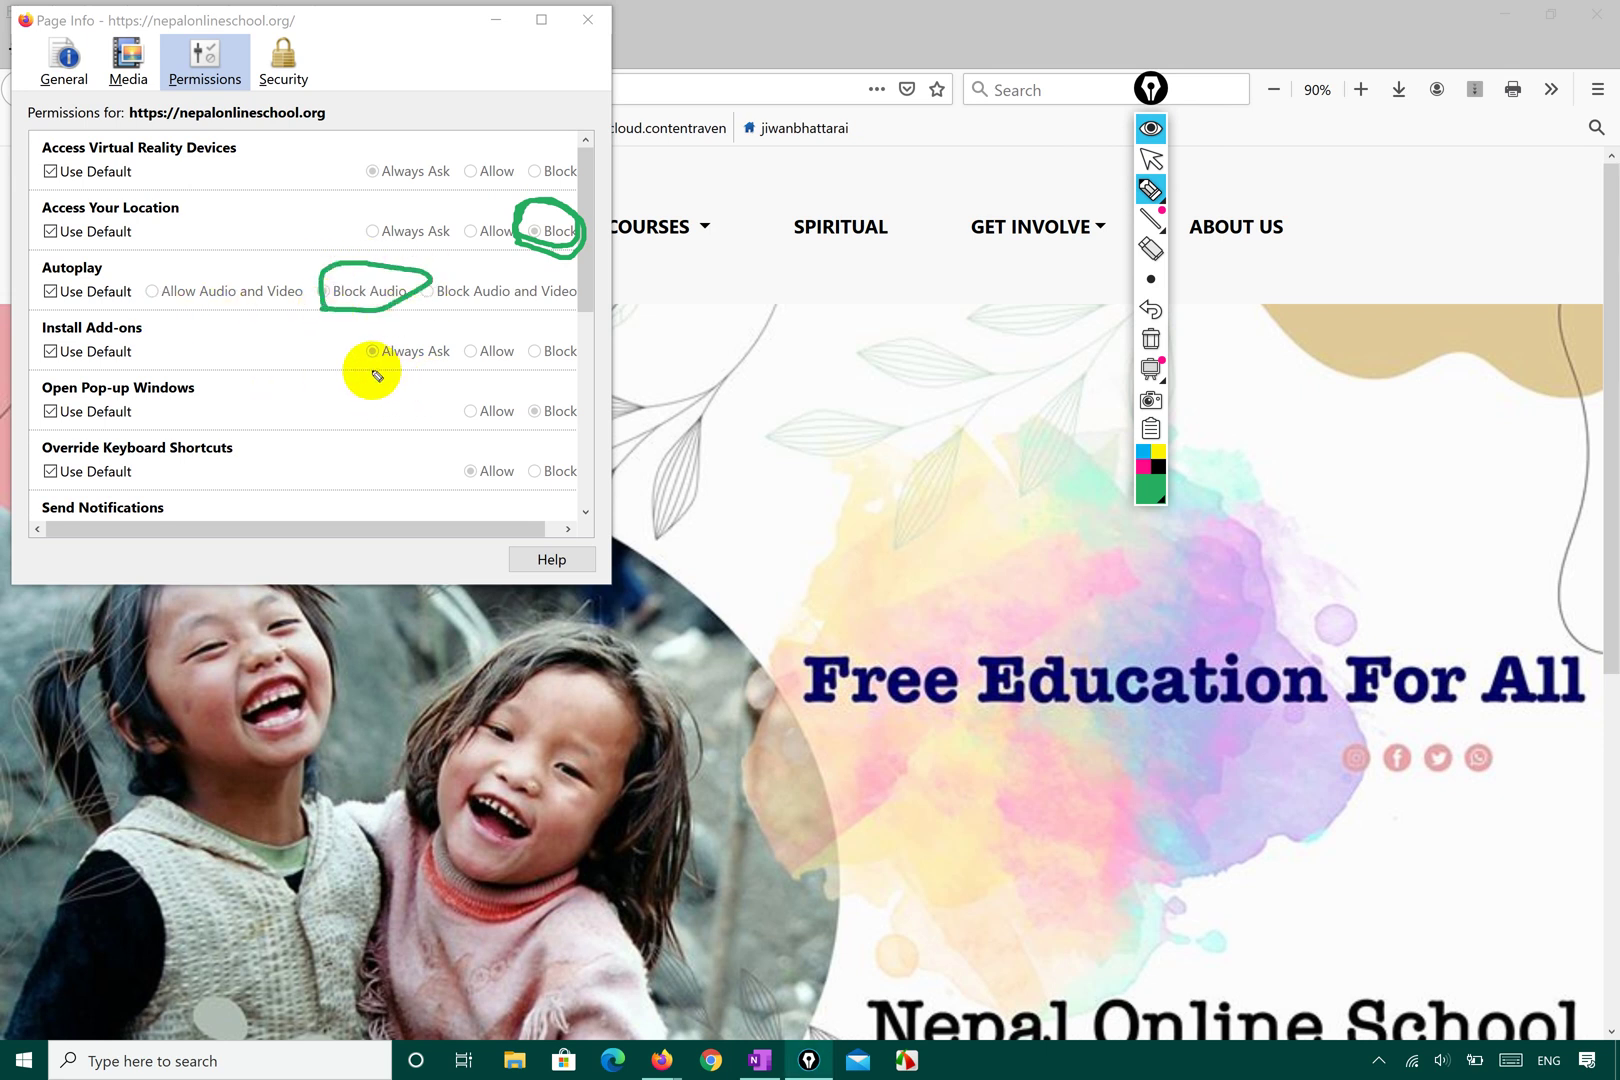
left_click_drag(372, 369, 405, 350)
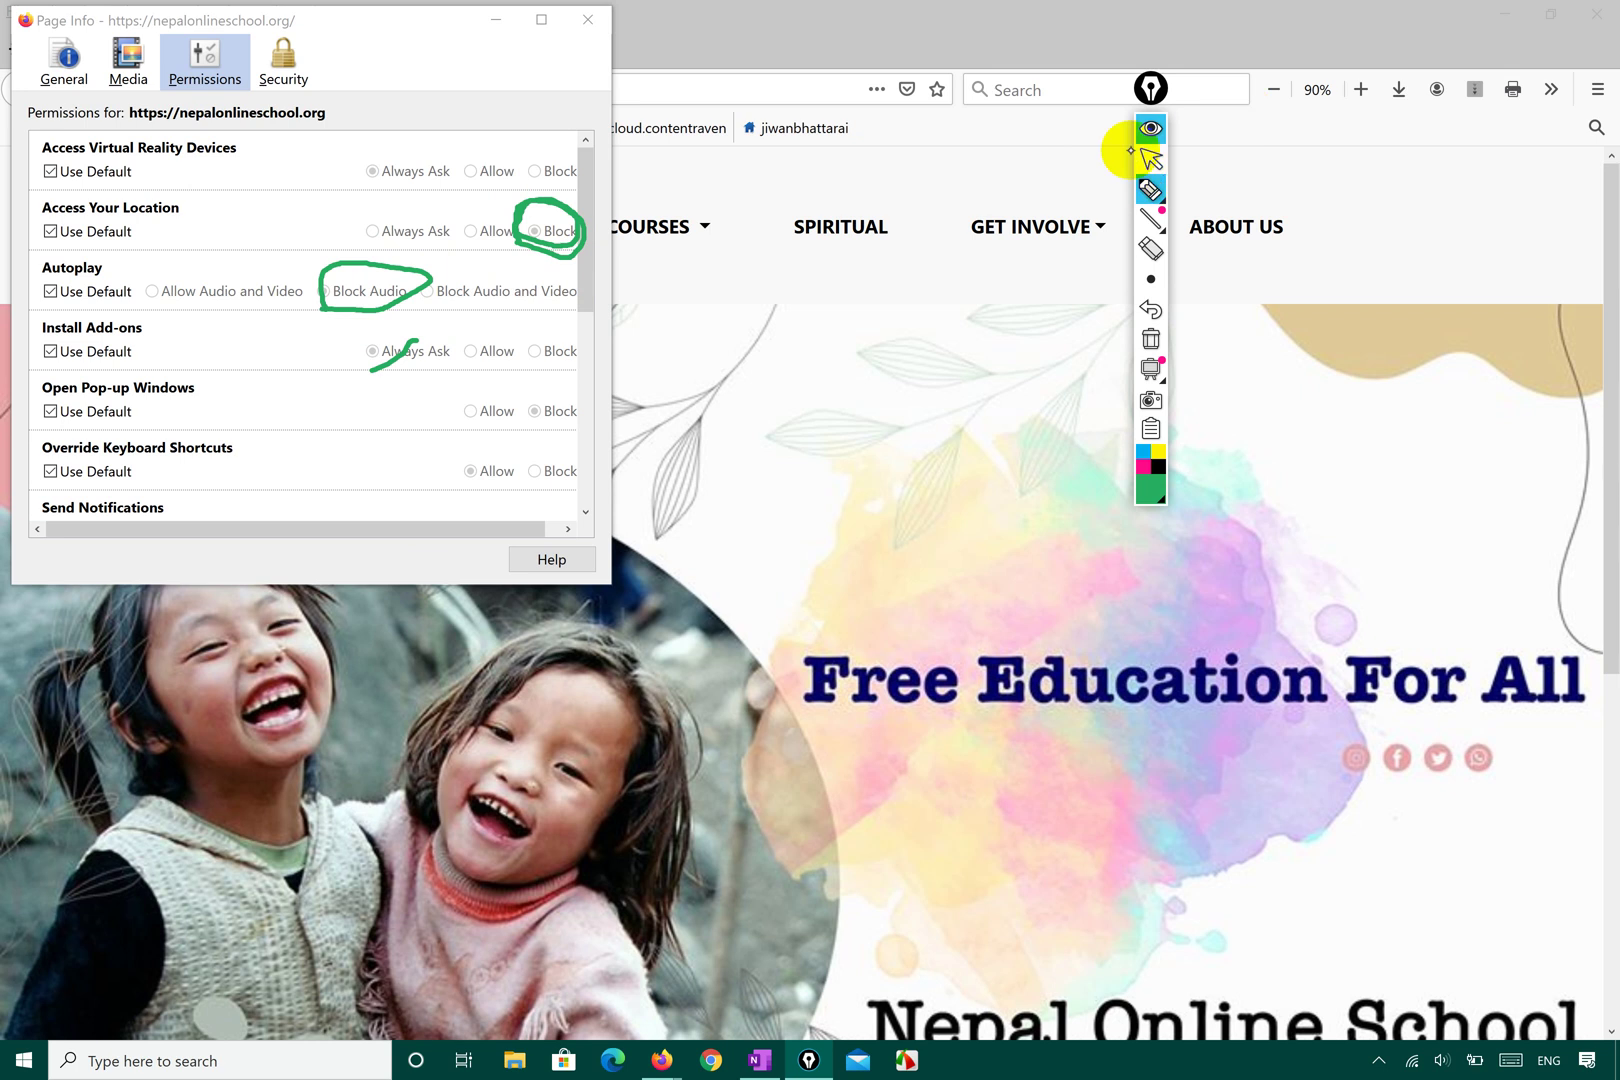
- Widen the page information window to show every permission option fully, and examine the camera and microphone entries
left_click(1151, 159)
left_click_drag(583, 275, 615, 235)
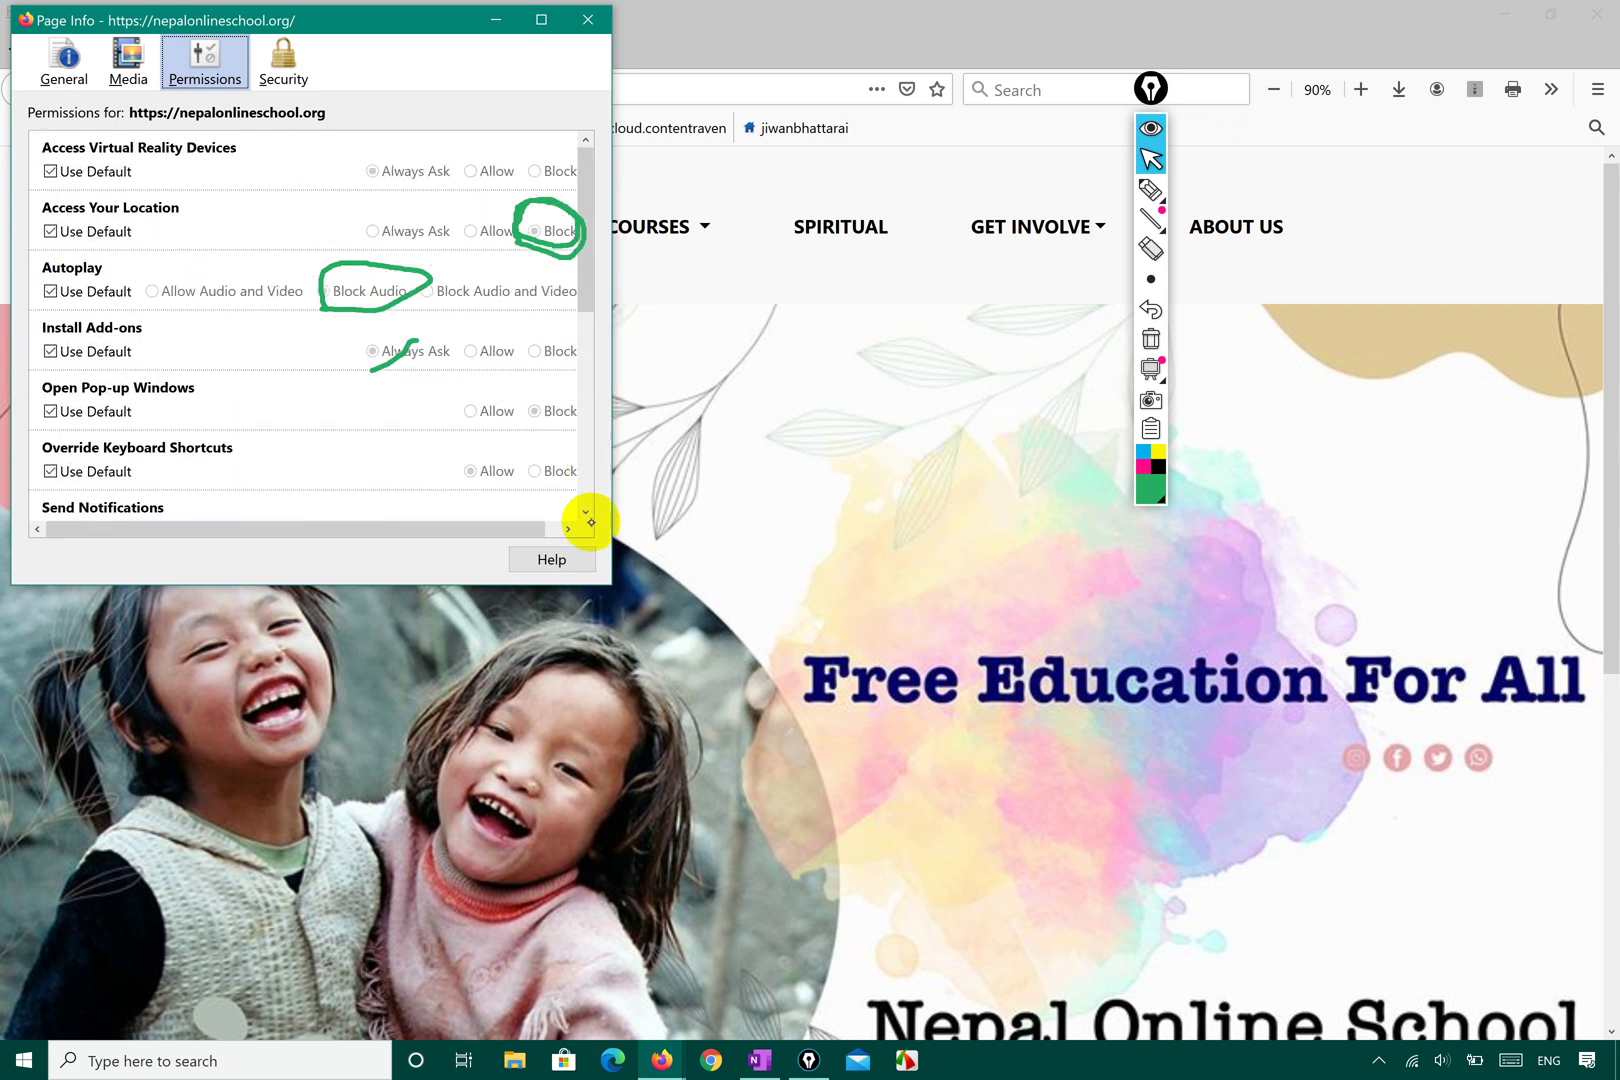
left_click_drag(610, 583, 855, 550)
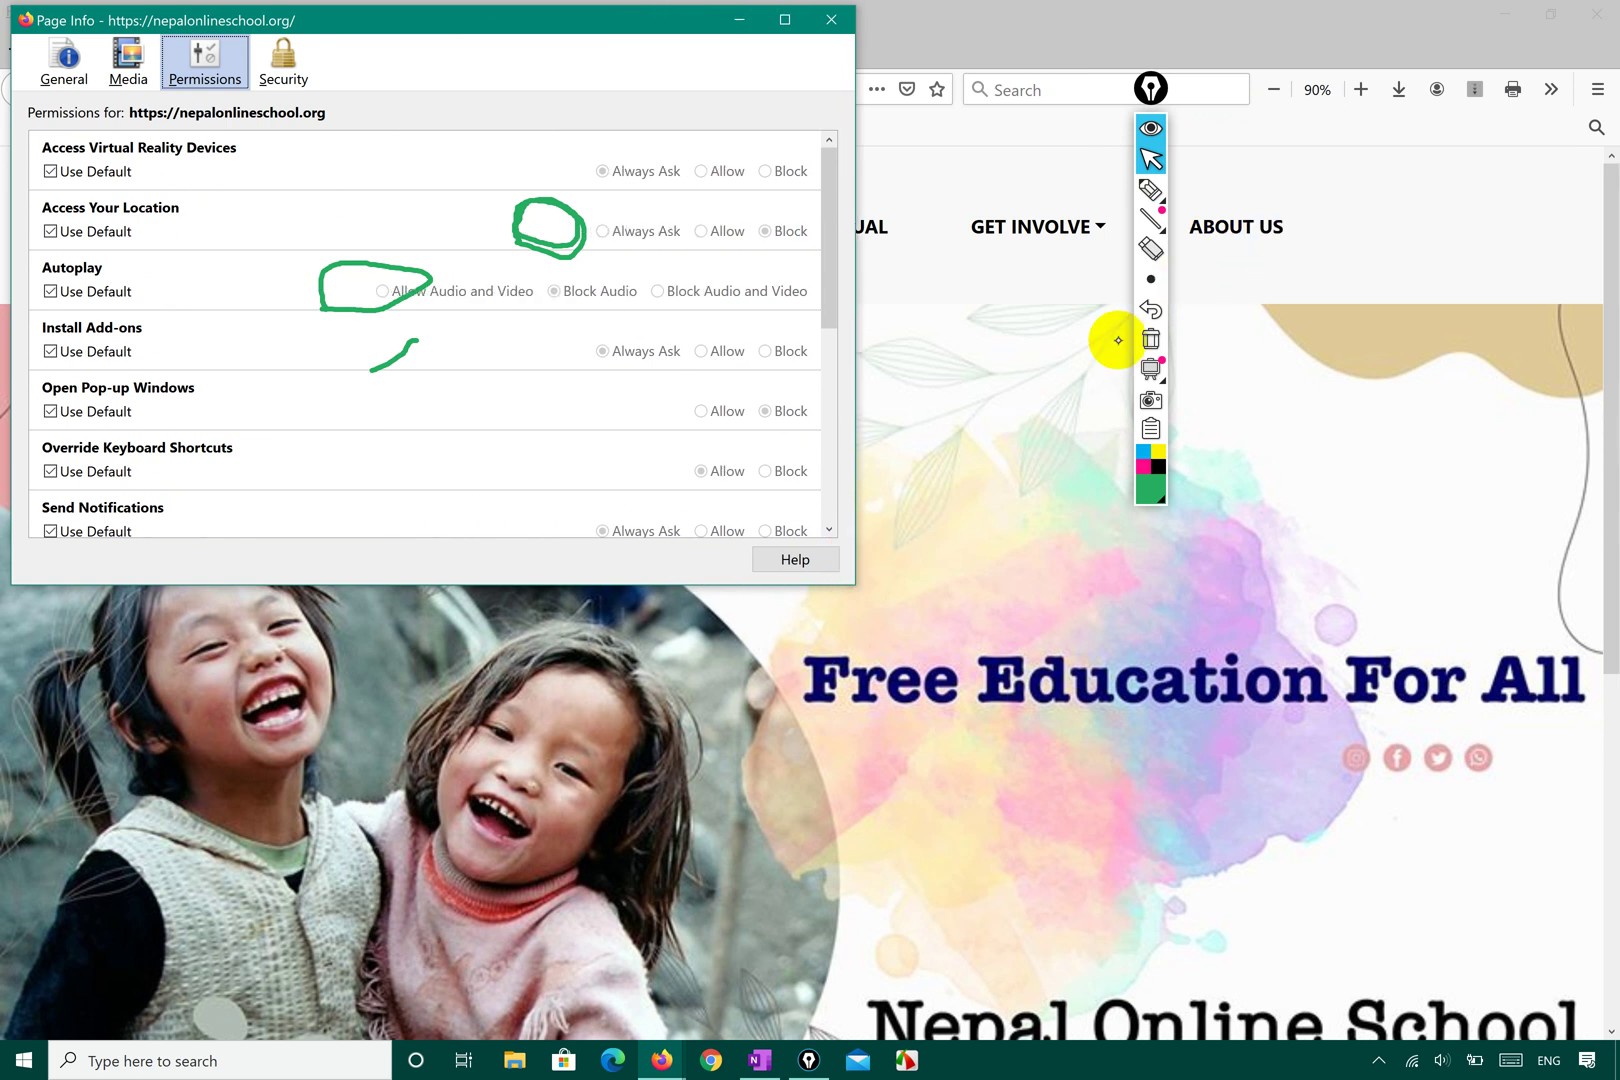
scroll(669, 351, "down", 5)
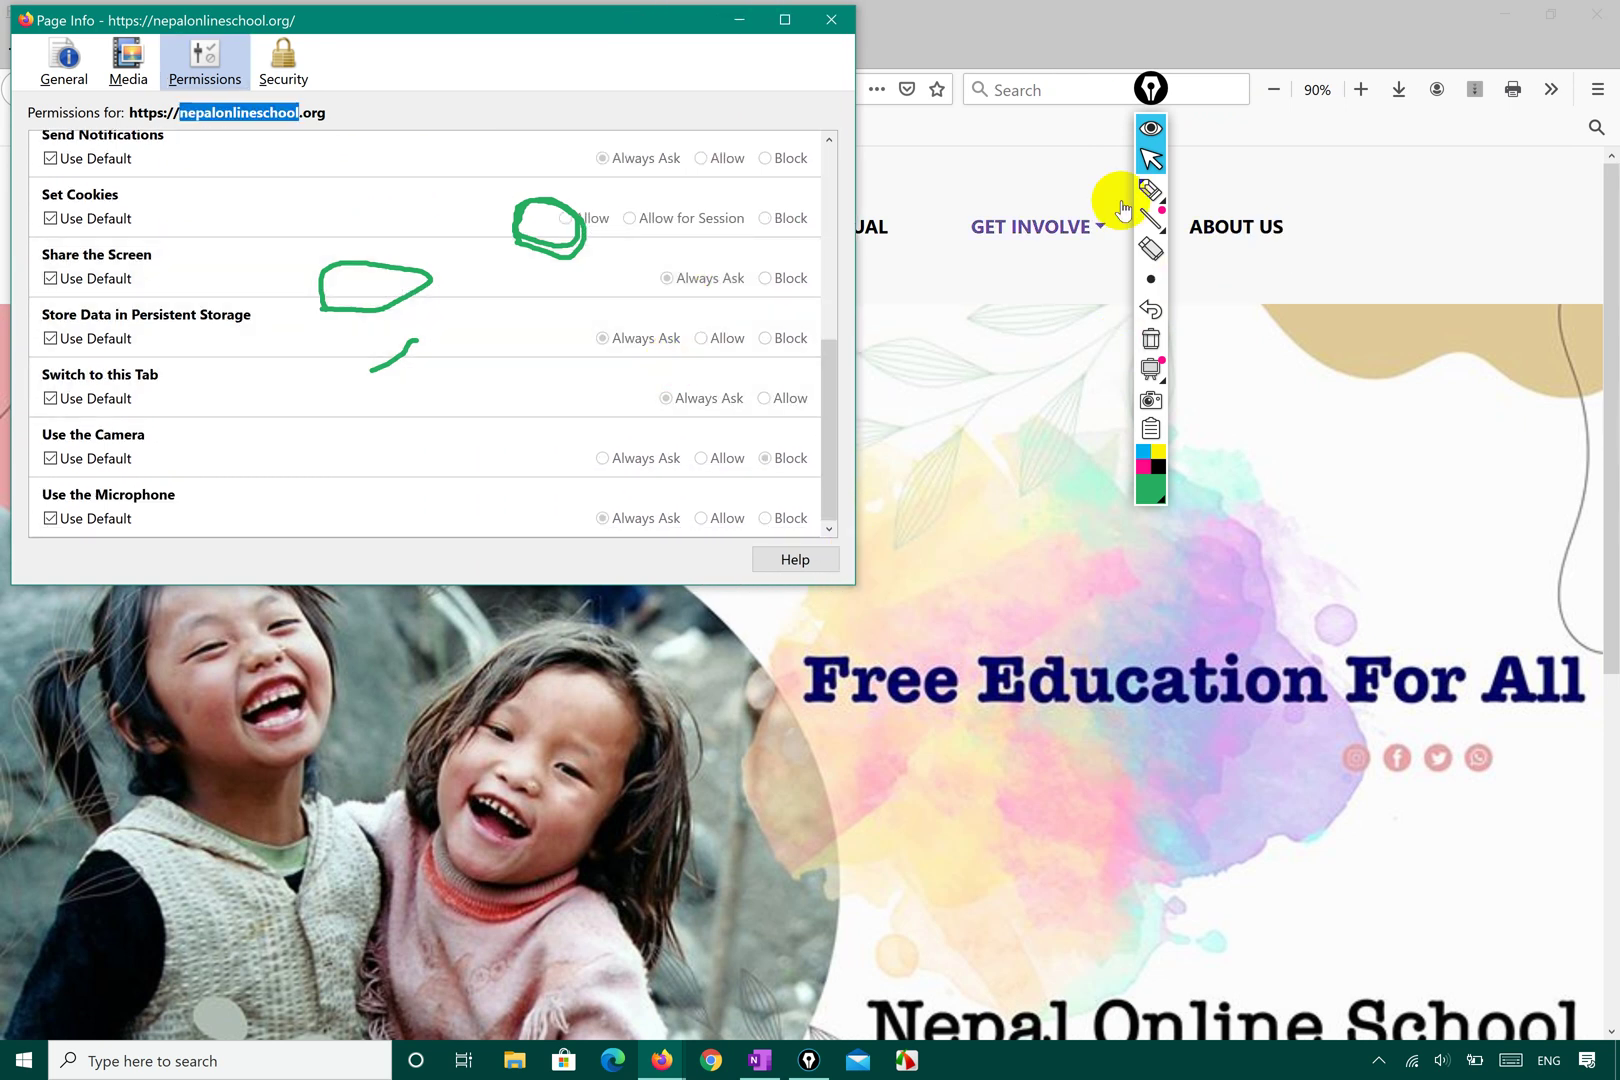
- Circle the Use the Camera permission in green ink and tick its Block option
left_click(1150, 189)
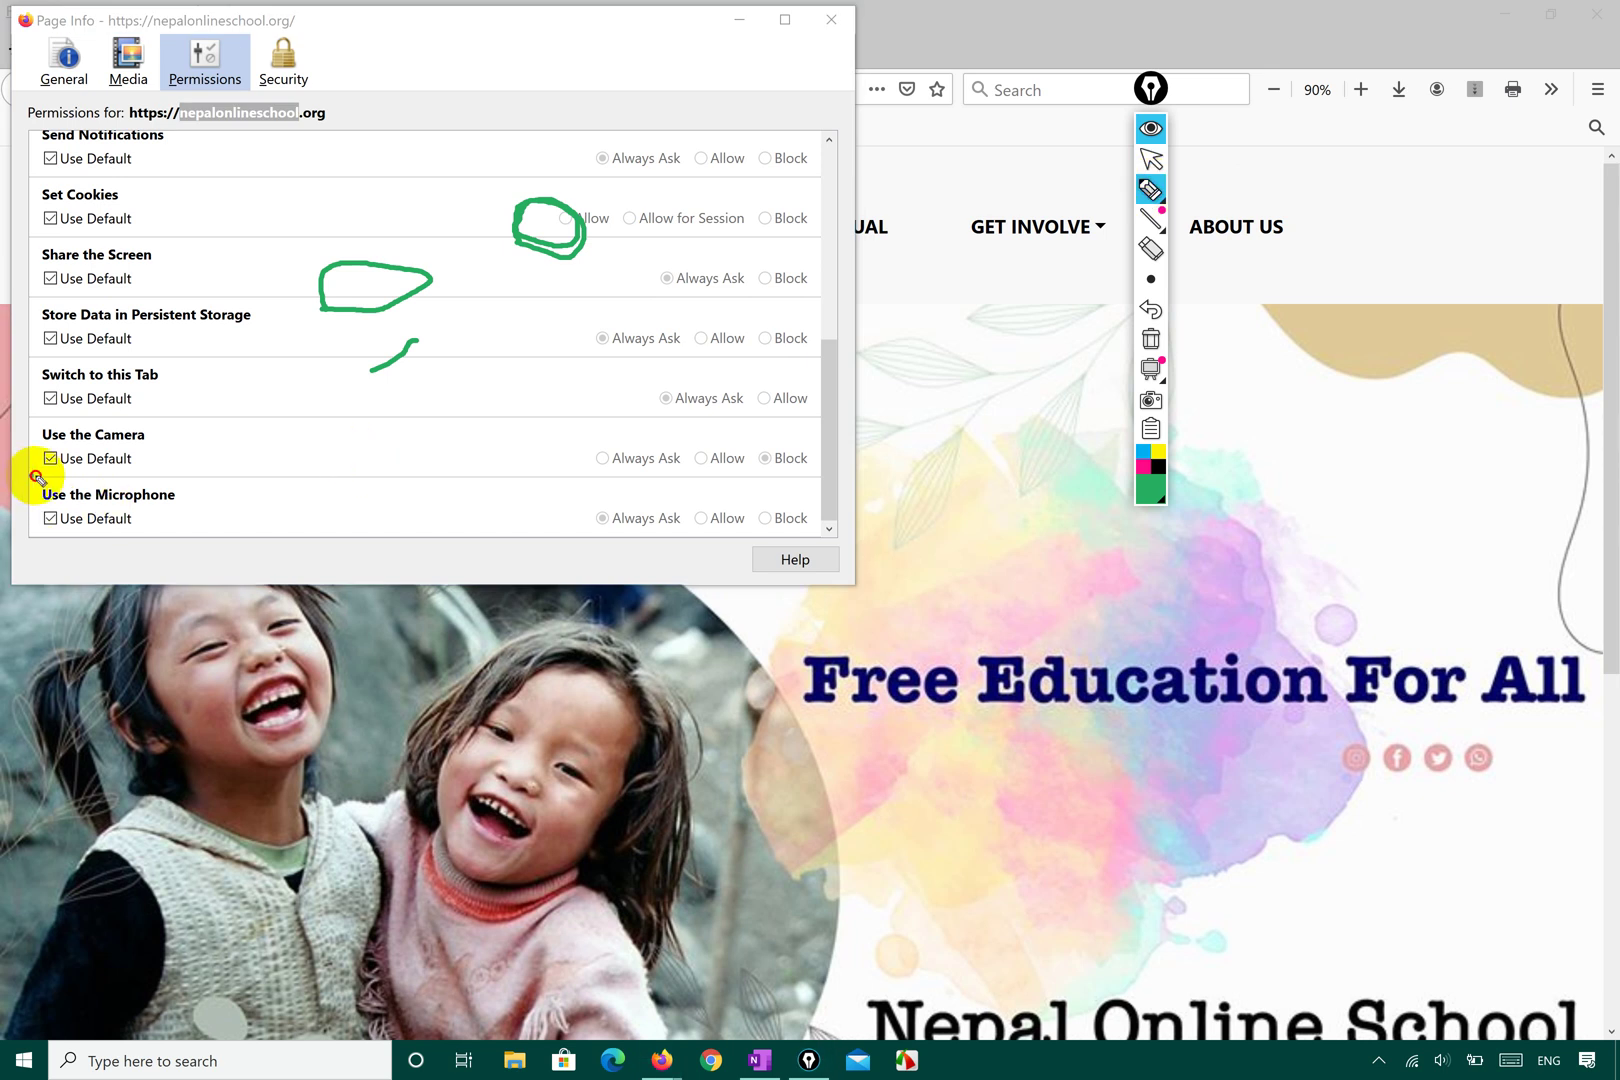
mouse_move(37, 478)
left_mouse_down()
mouse_move(199, 448)
mouse_move(29, 391)
mouse_move(35, 466)
left_mouse_up()
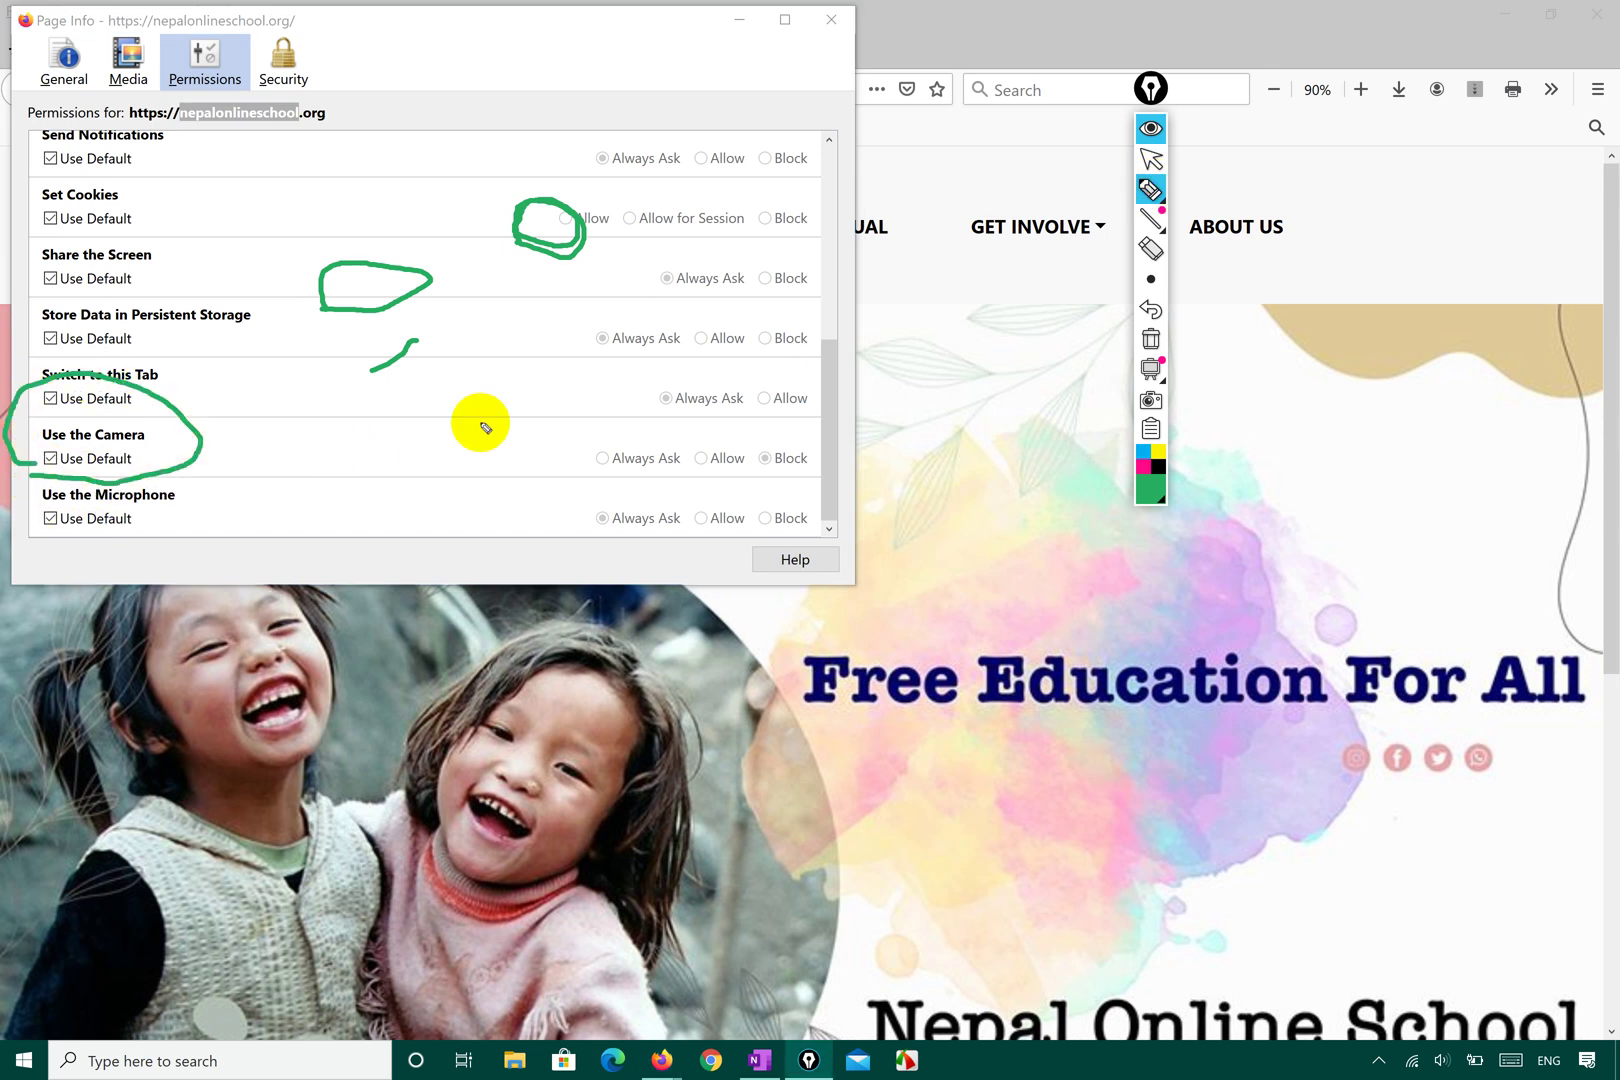
left_click_drag(735, 478, 805, 459)
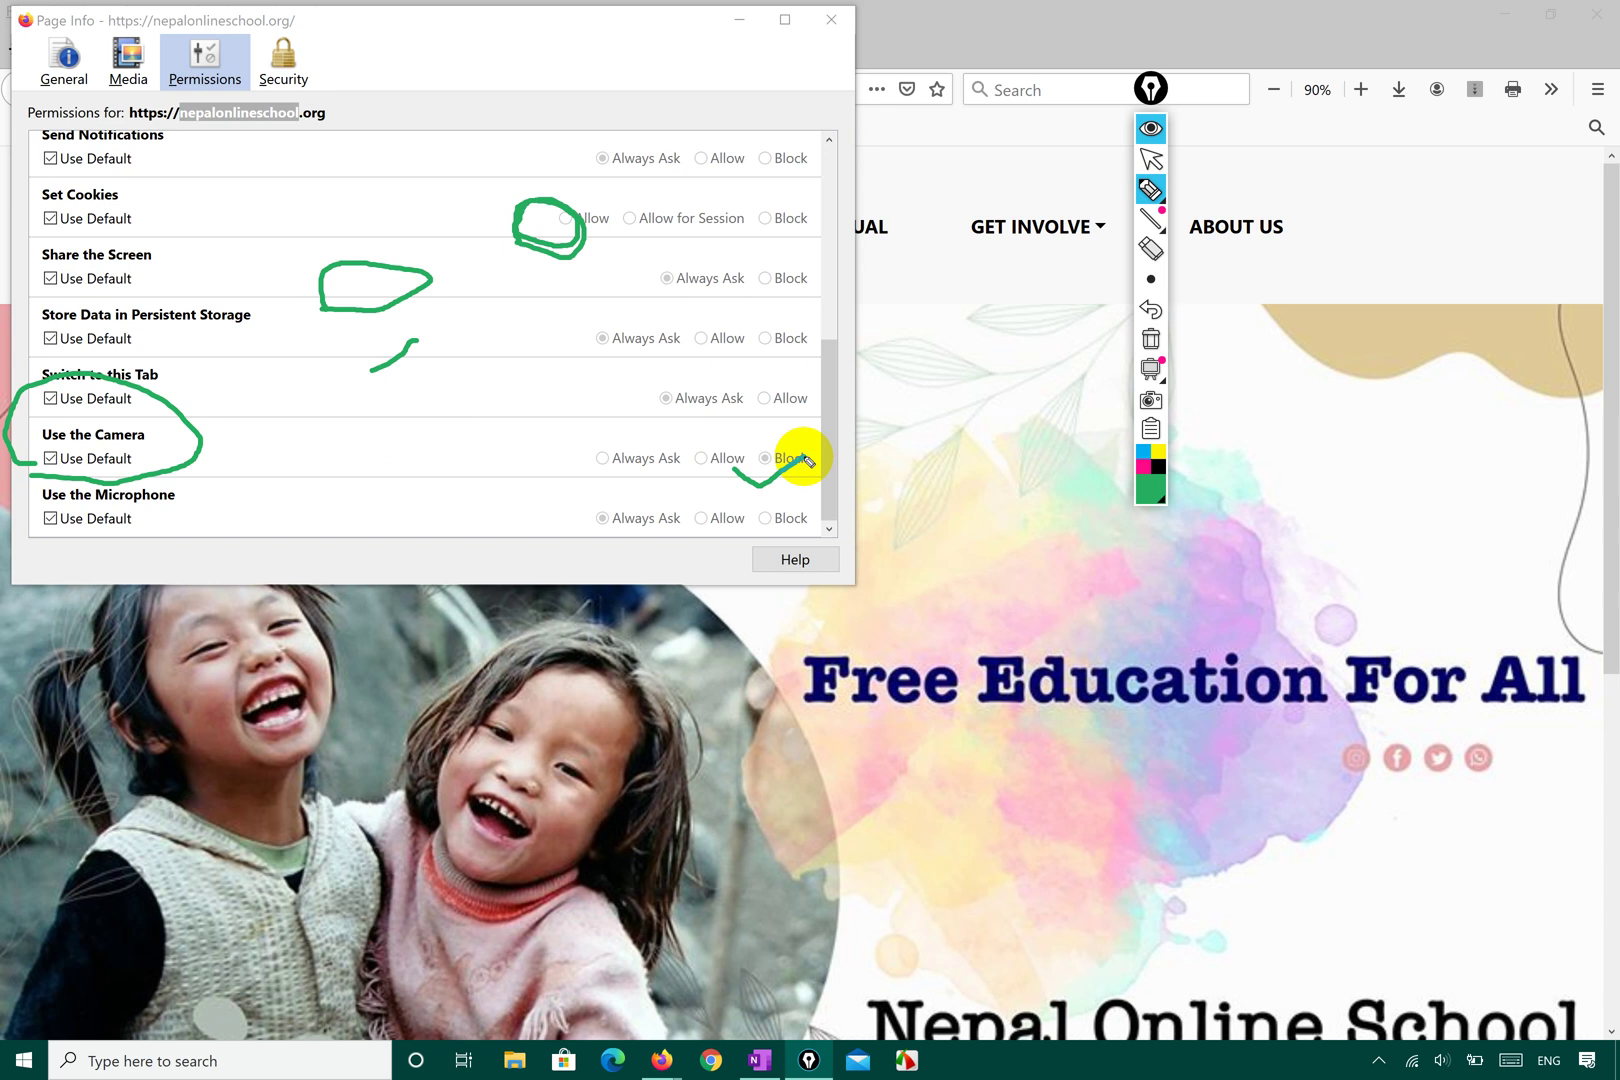
- Erase all ink annotations from the screen and close the page information window
left_click(1150, 160)
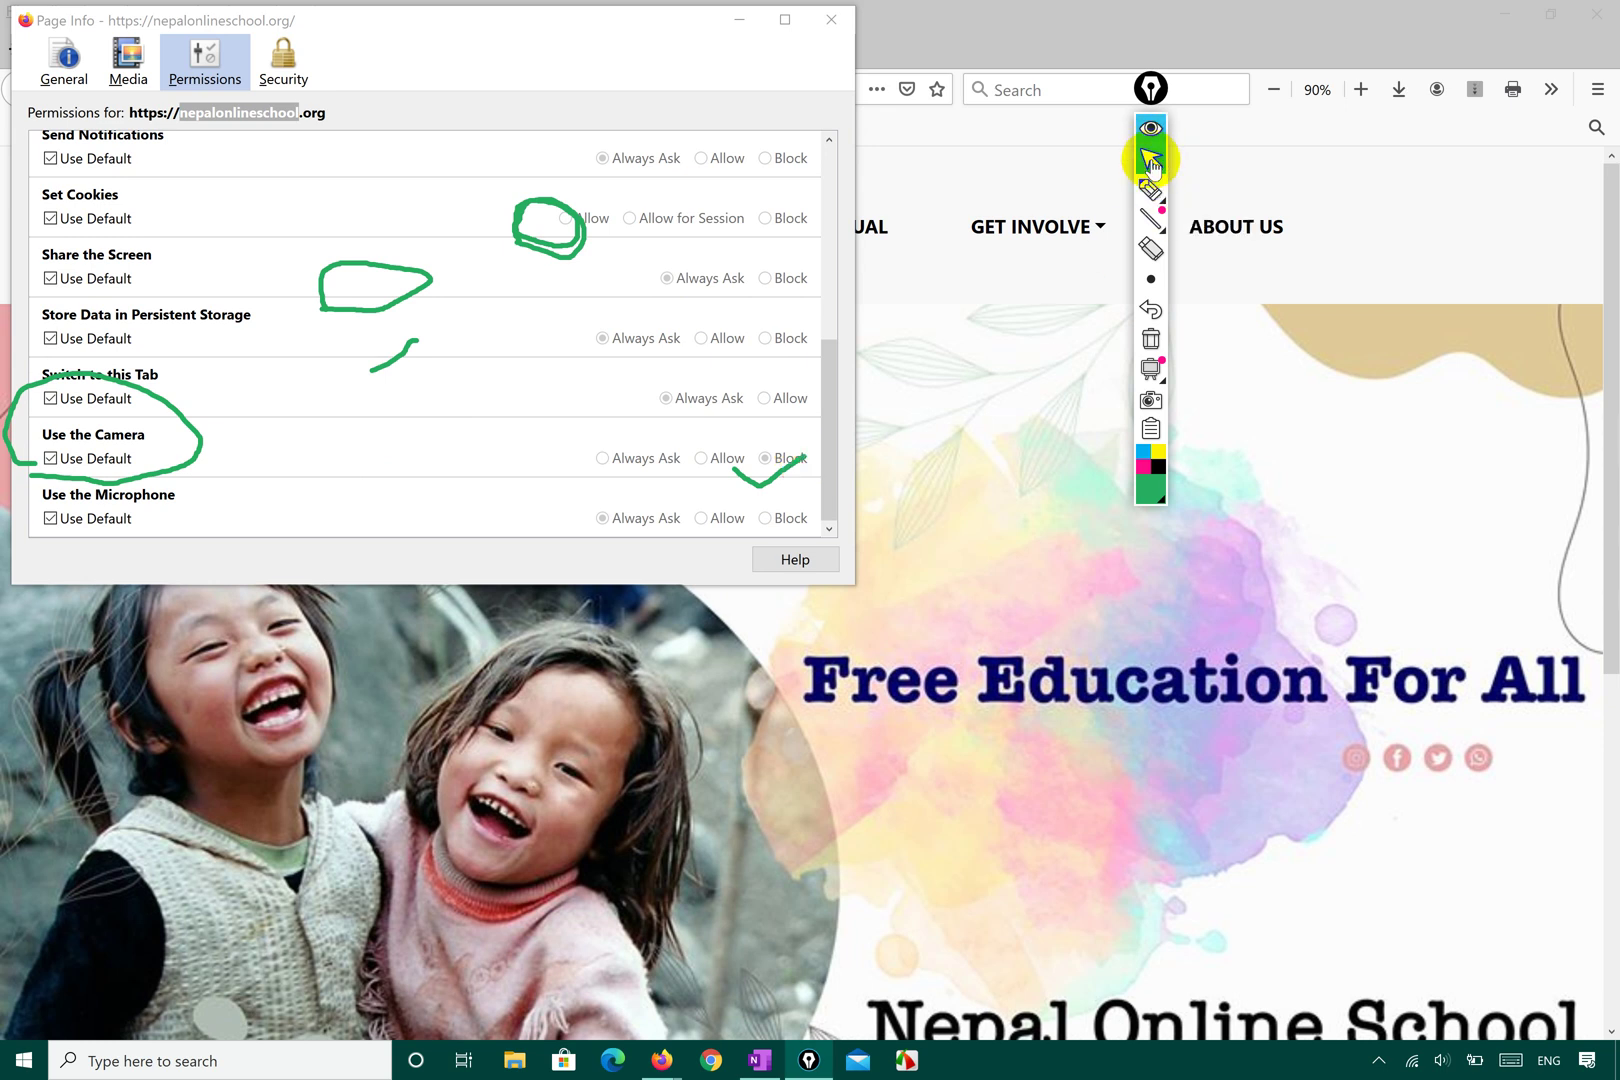
left_click(1152, 338)
left_click(831, 19)
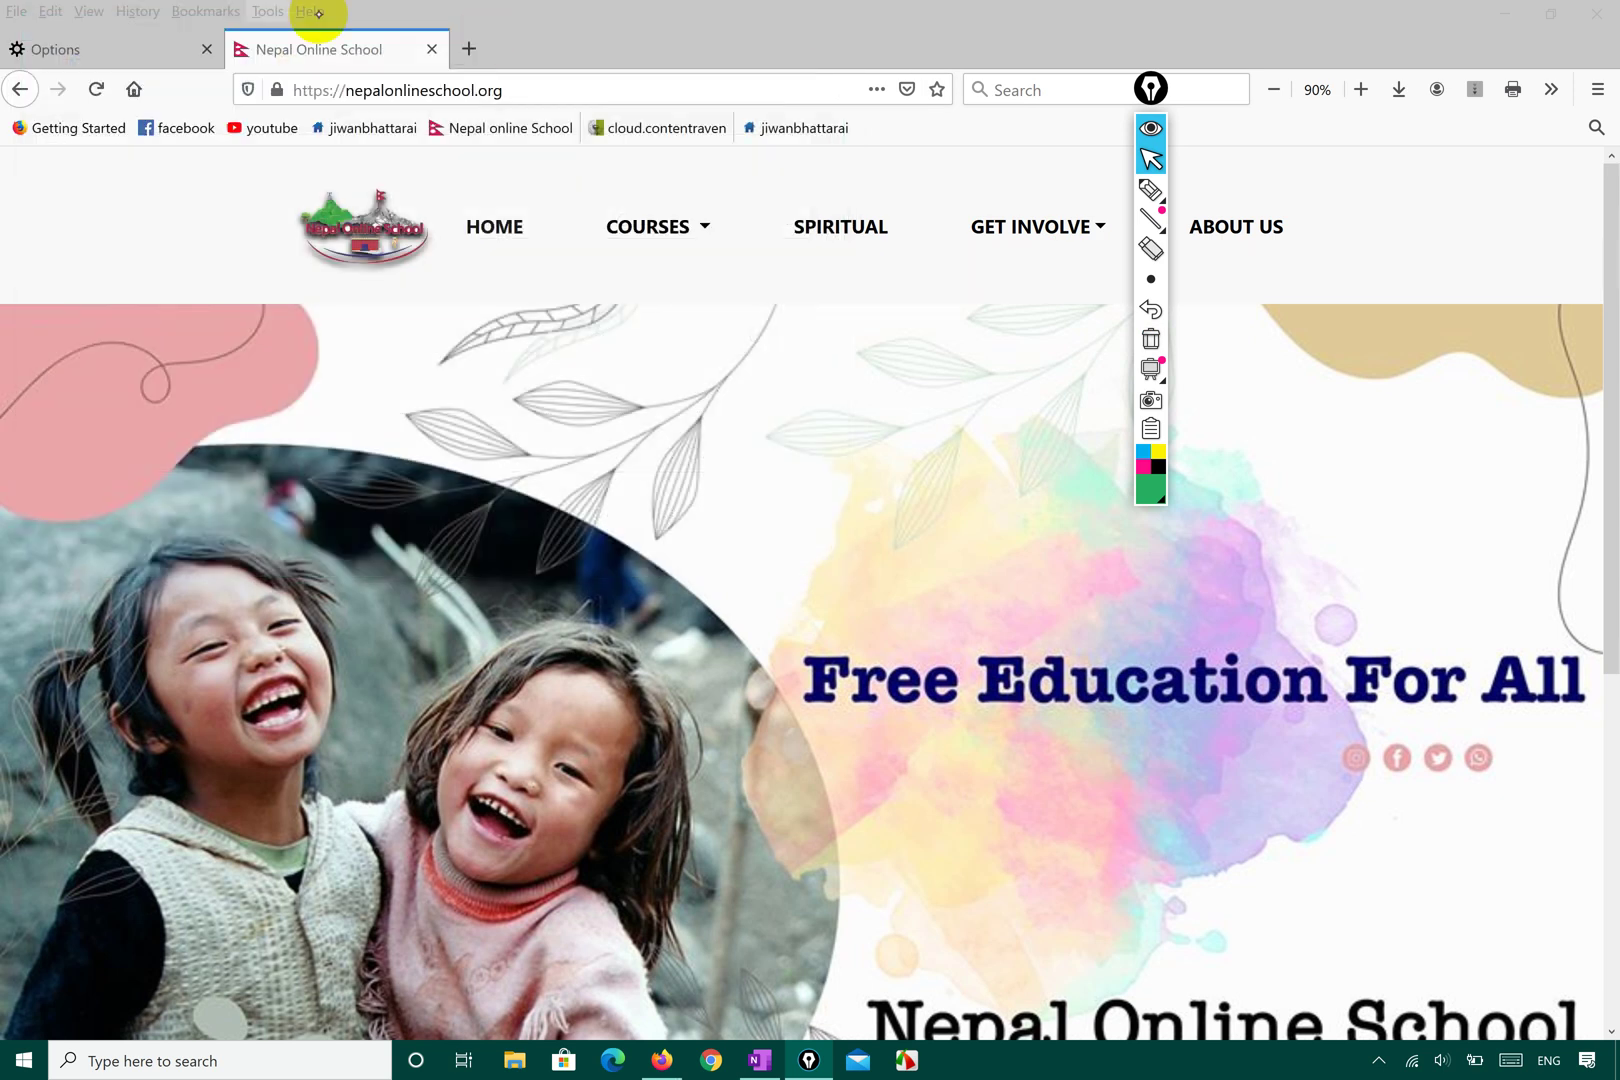
- Turn off blocking of new camera access requests in the browser's Camera permission settings and save the changes
left_click(144, 49)
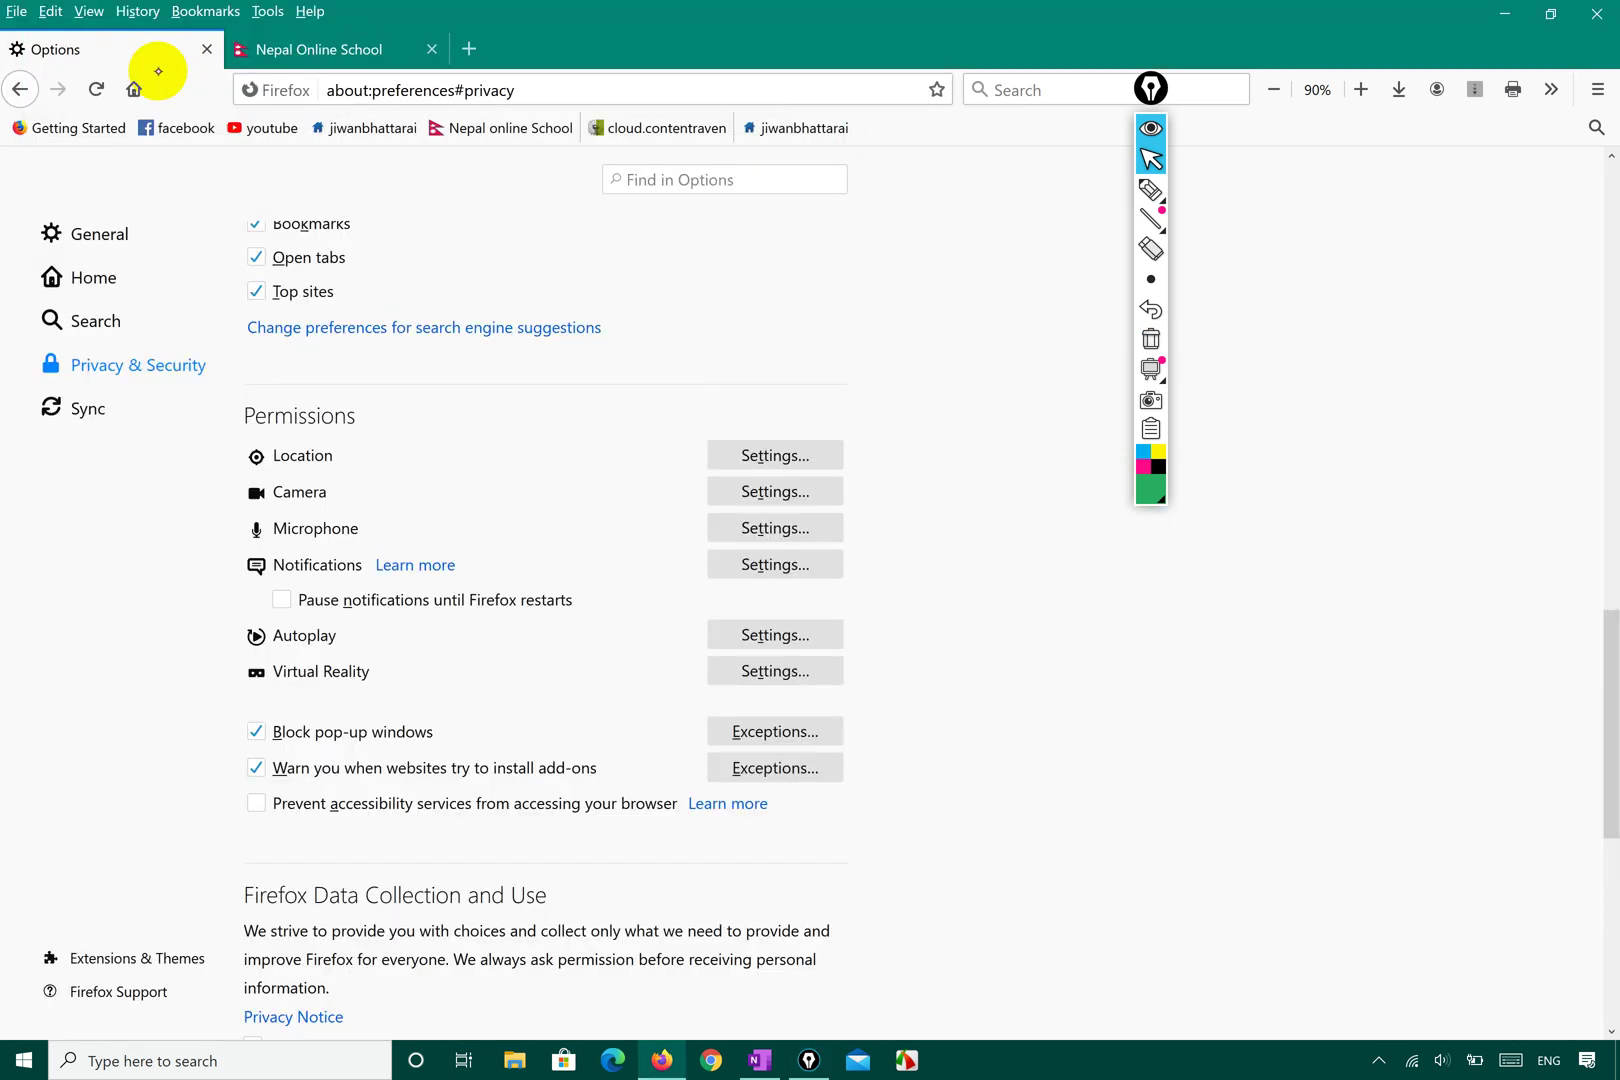
left_click(778, 491)
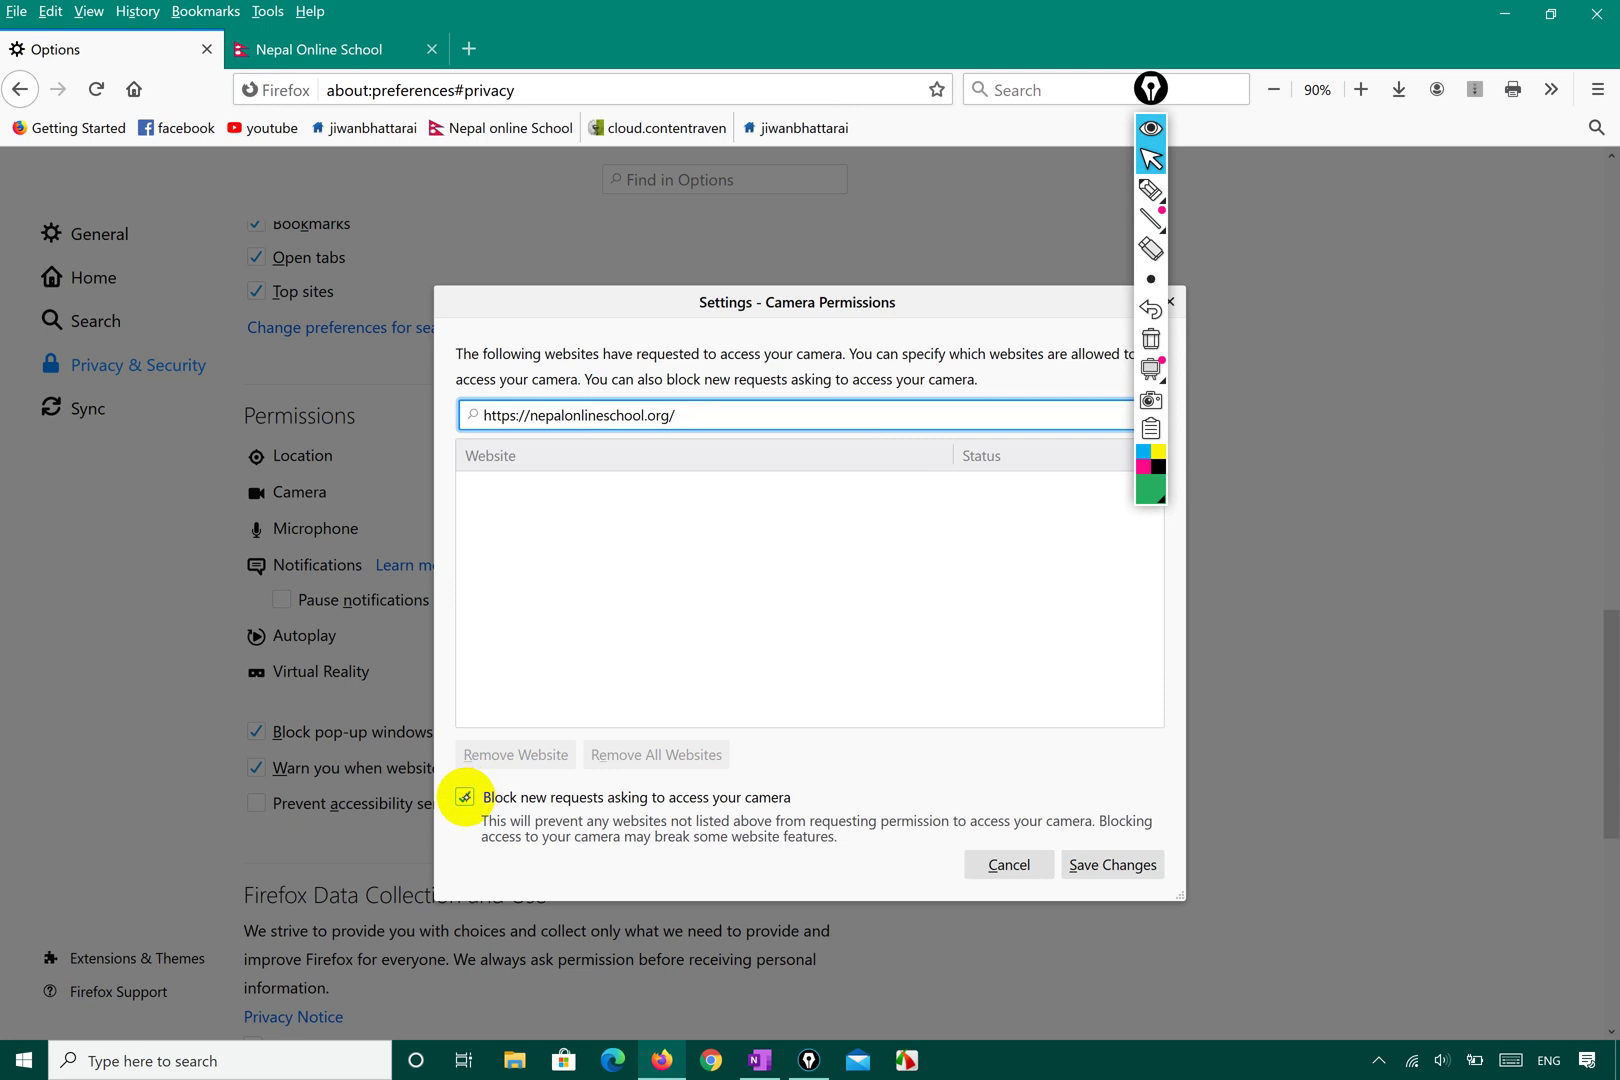
left_click(464, 796)
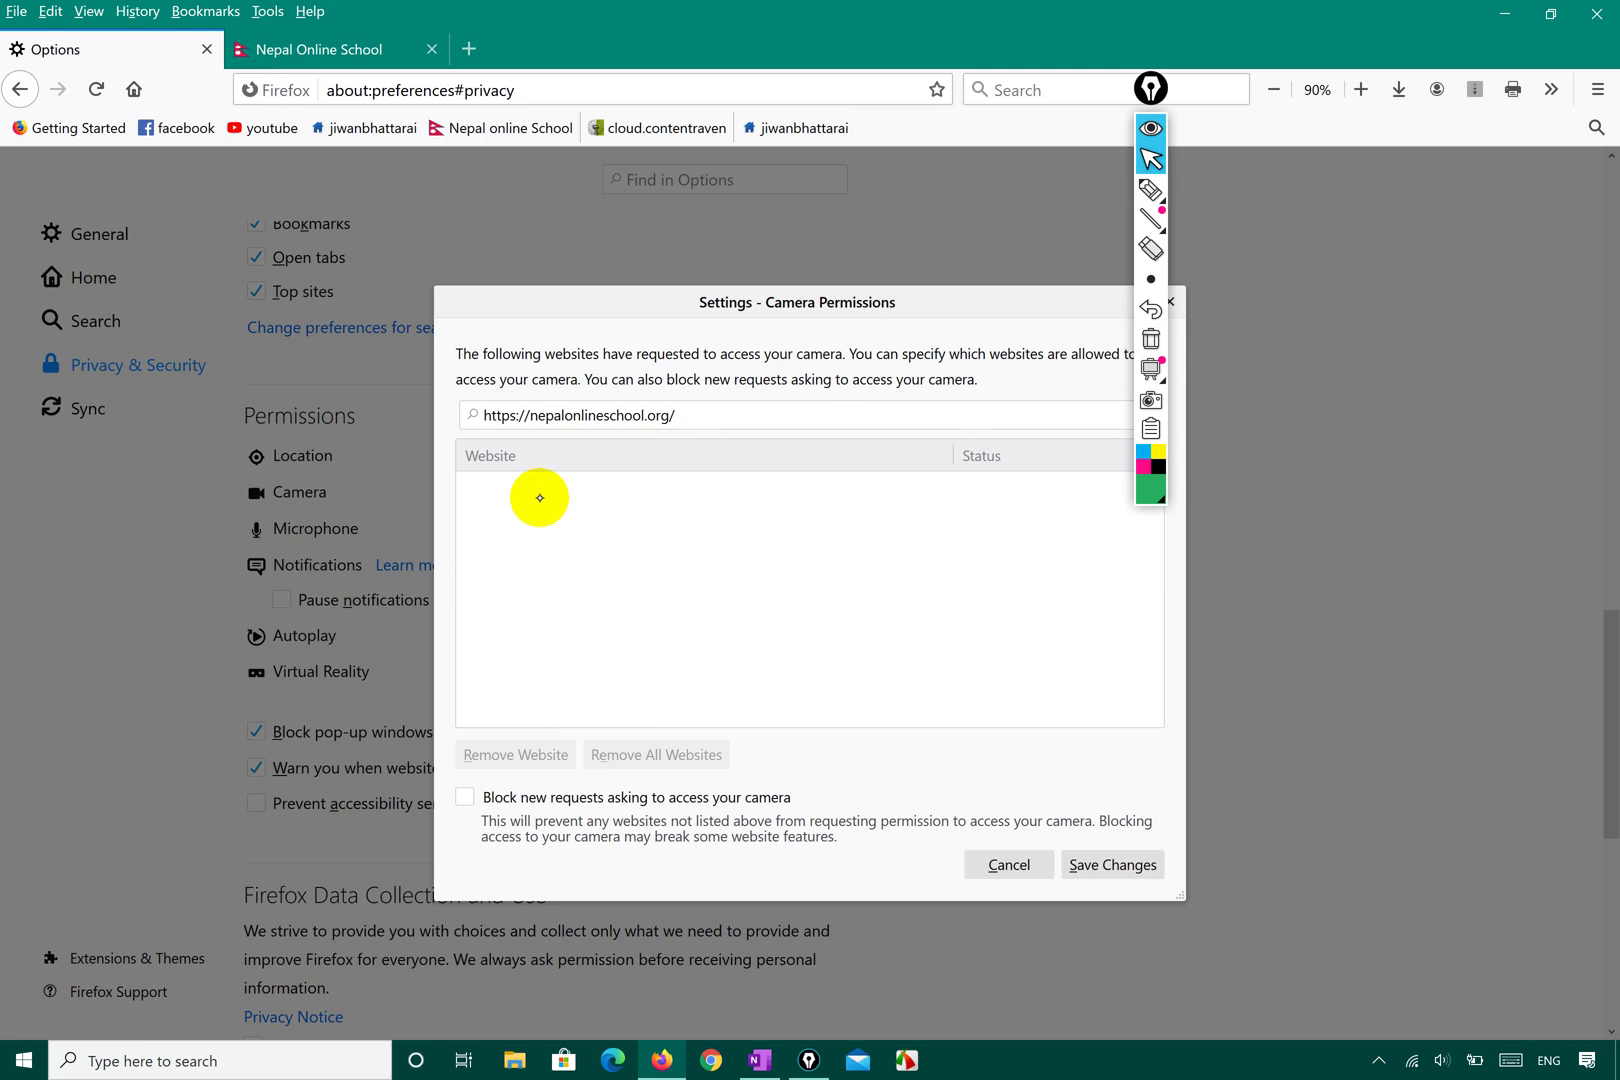
triple_click(726, 417)
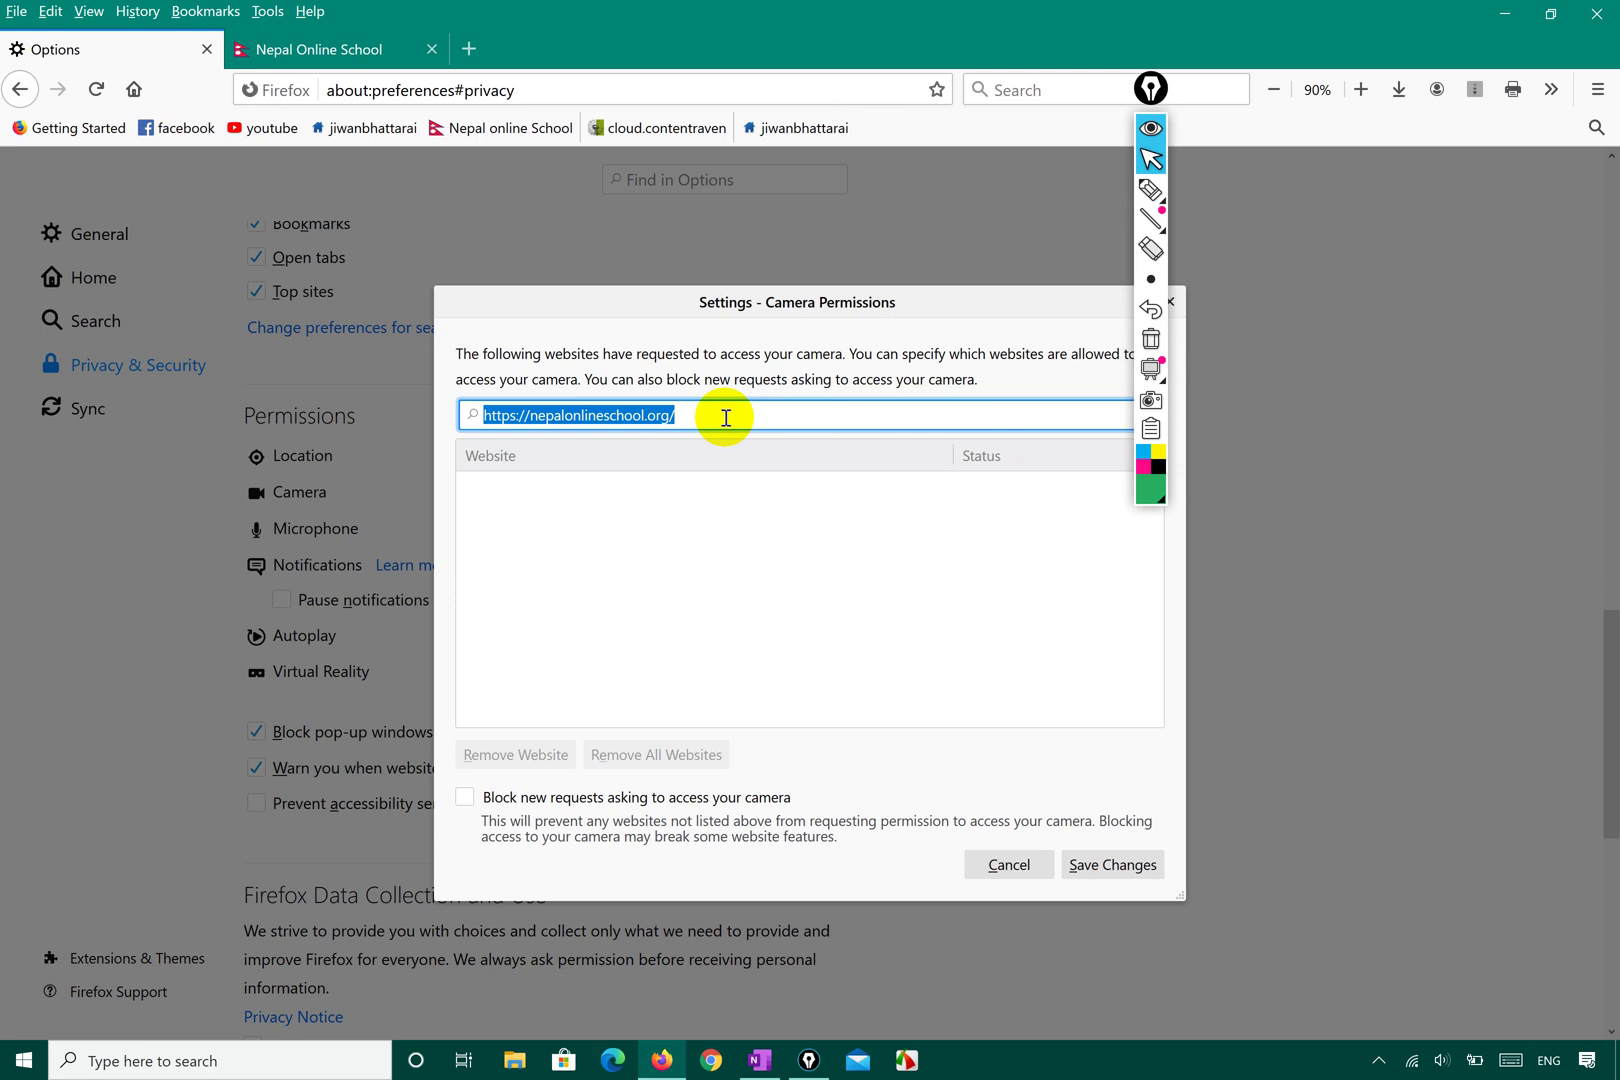
left_click(726, 417)
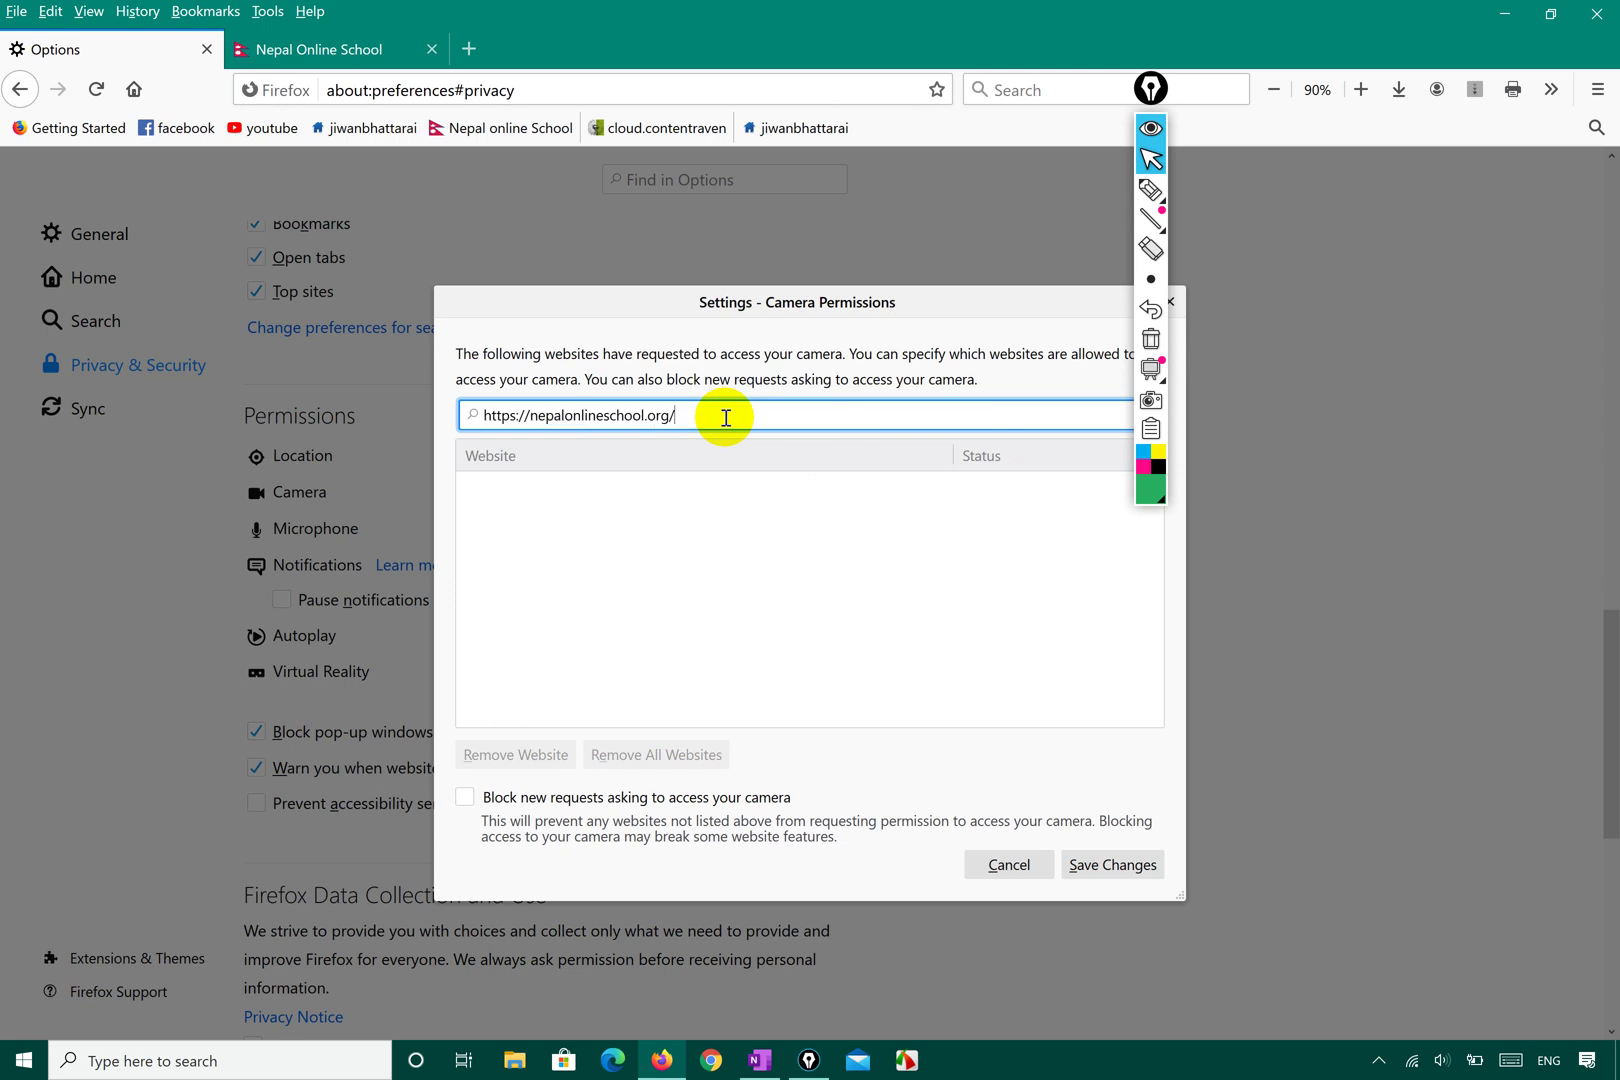
left_click(1095, 862)
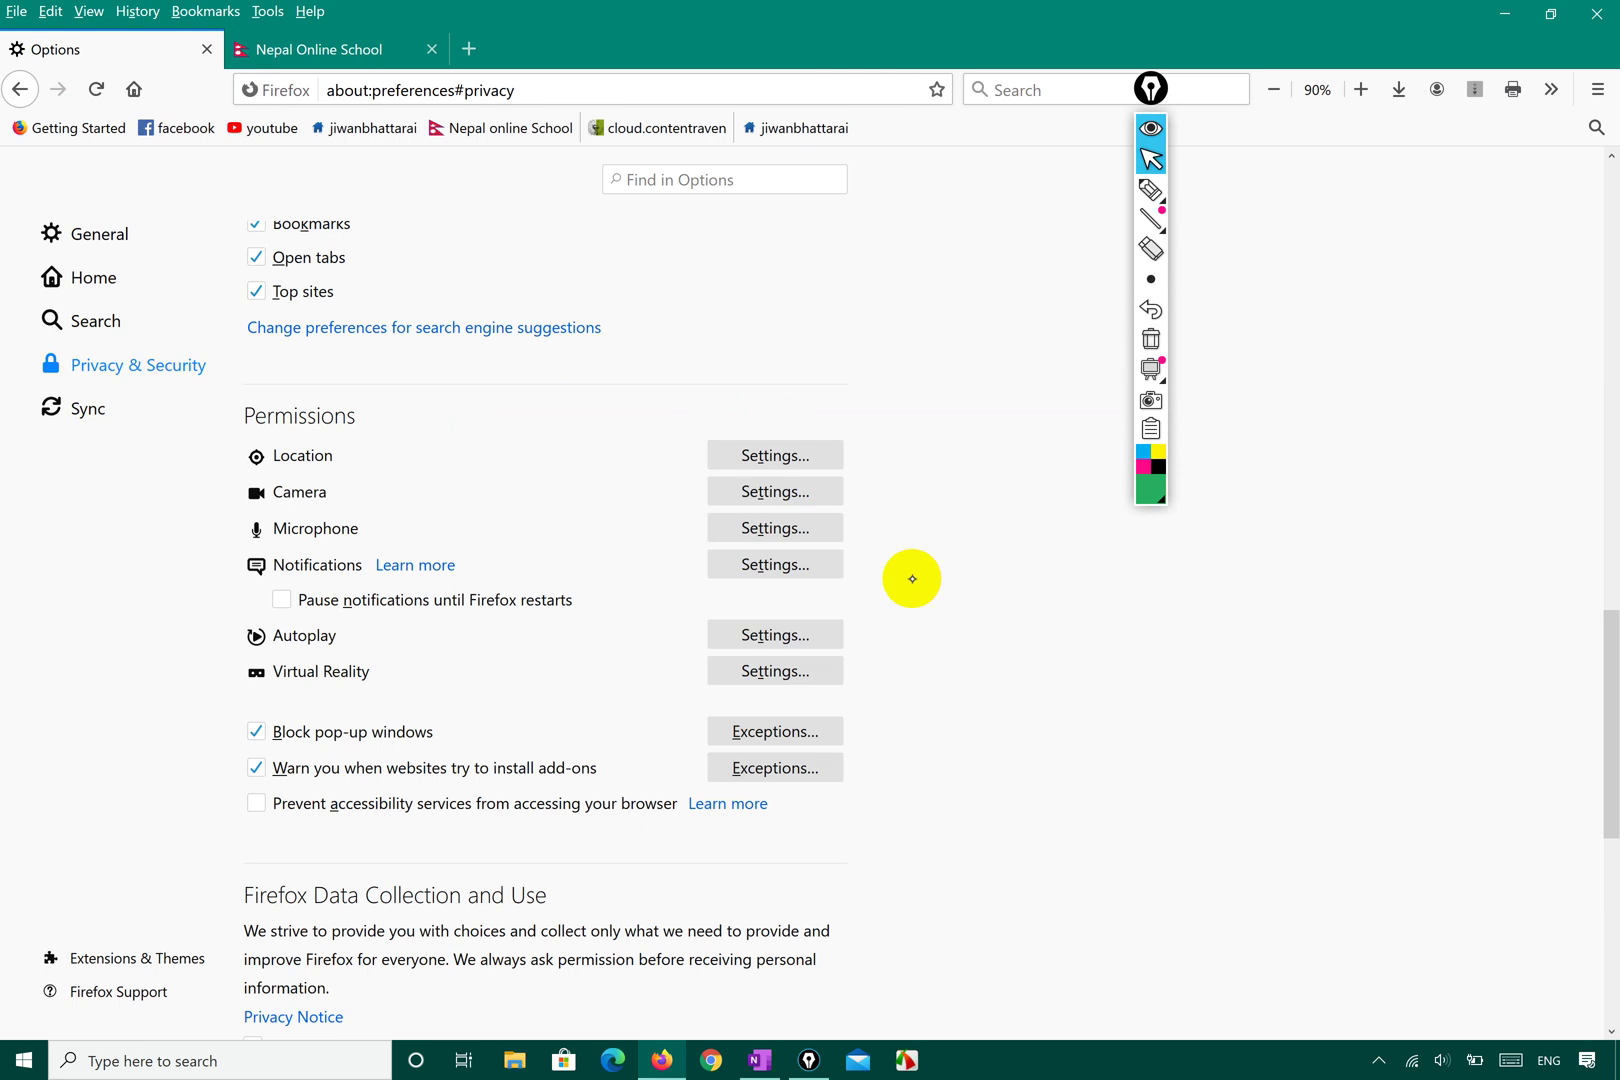
- Reload nepalonlineschool.org in its own tab
left_click(333, 55)
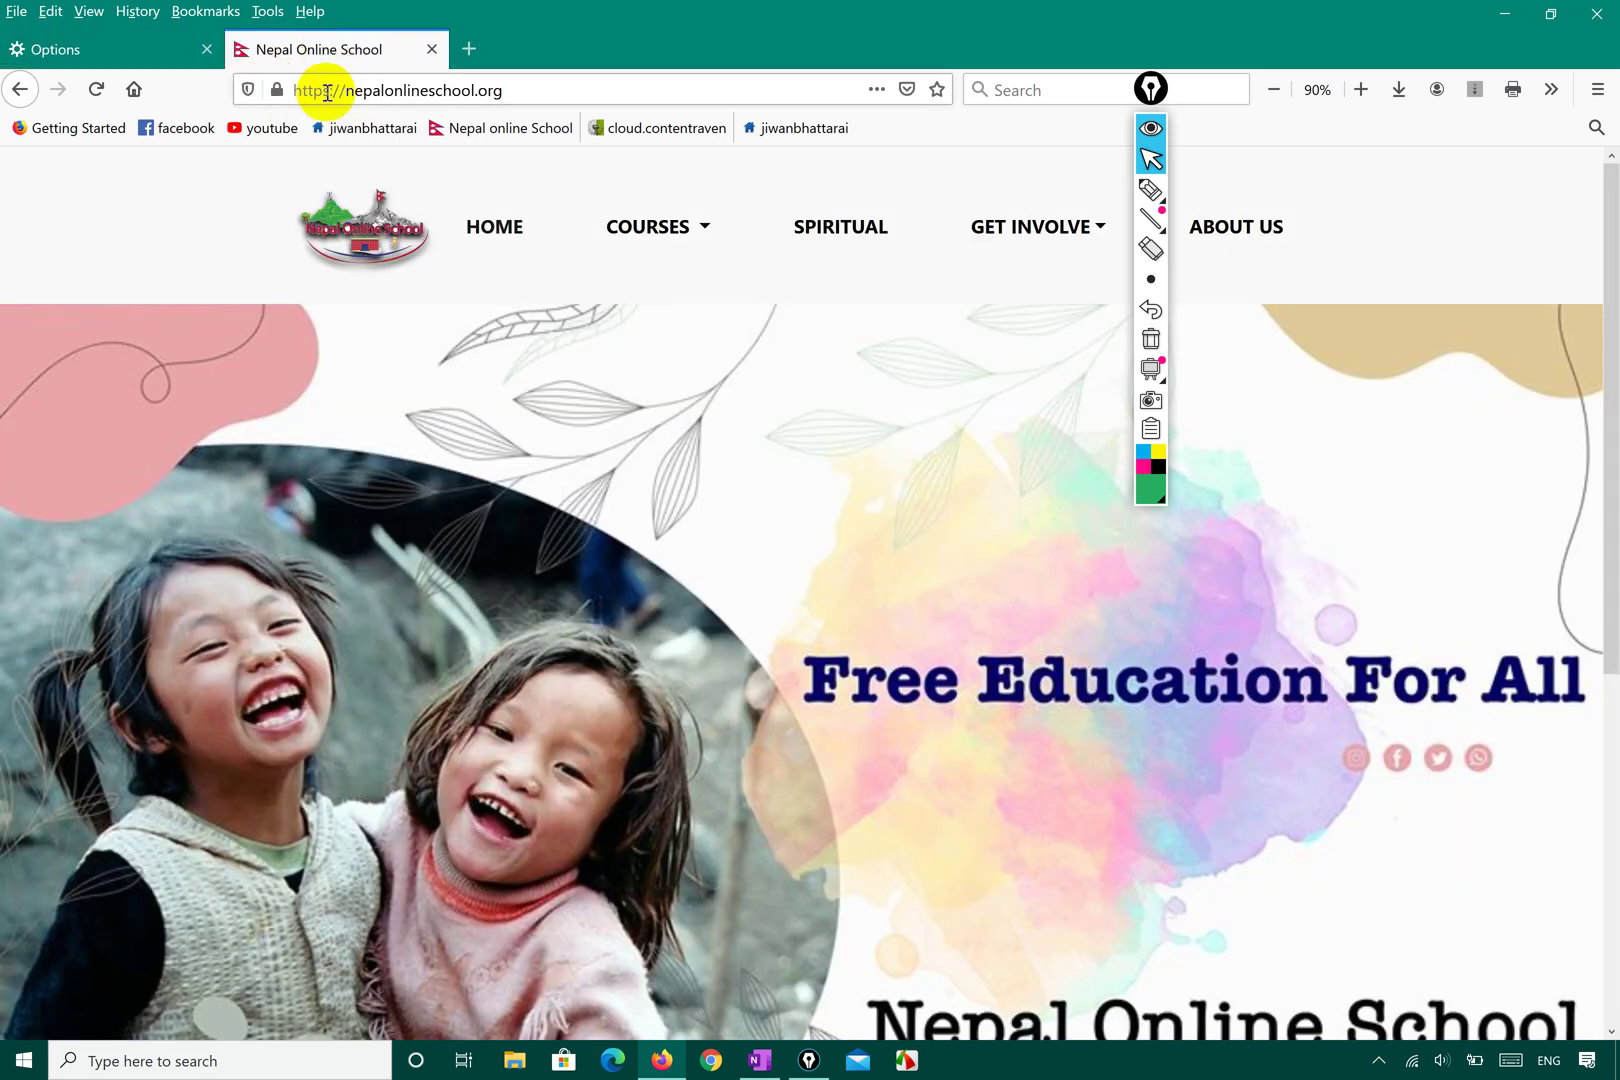
double_click(531, 97)
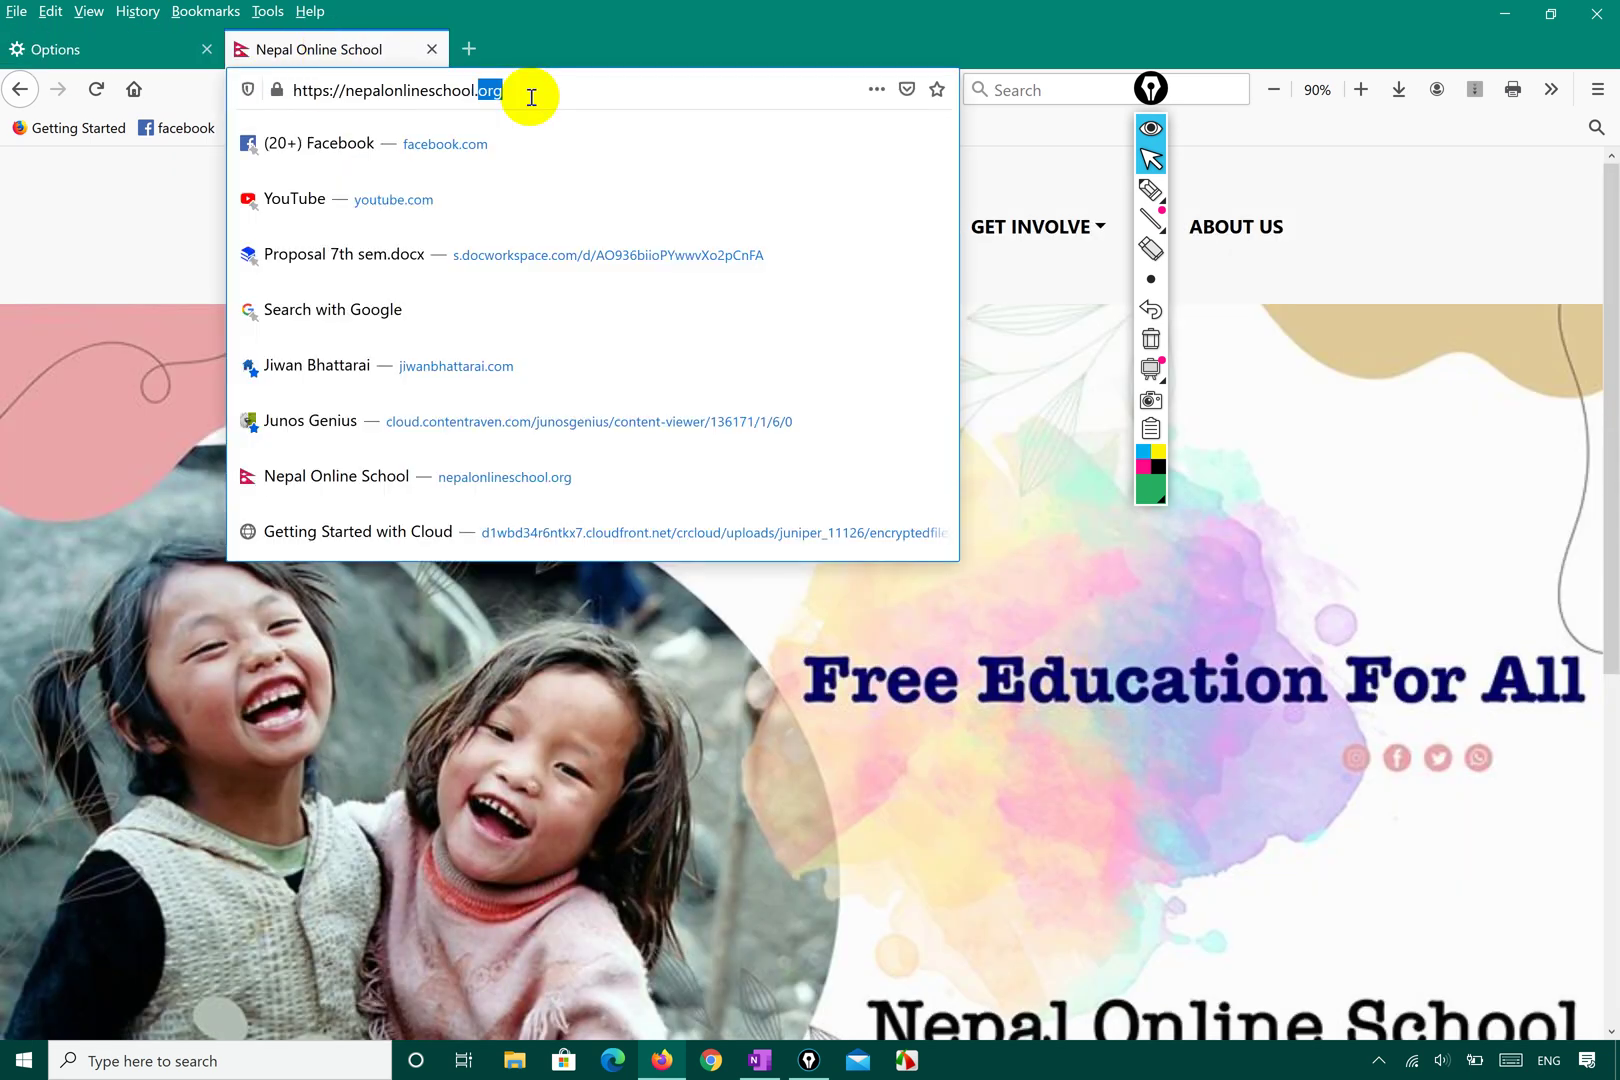
left_click(531, 97)
key("Return")
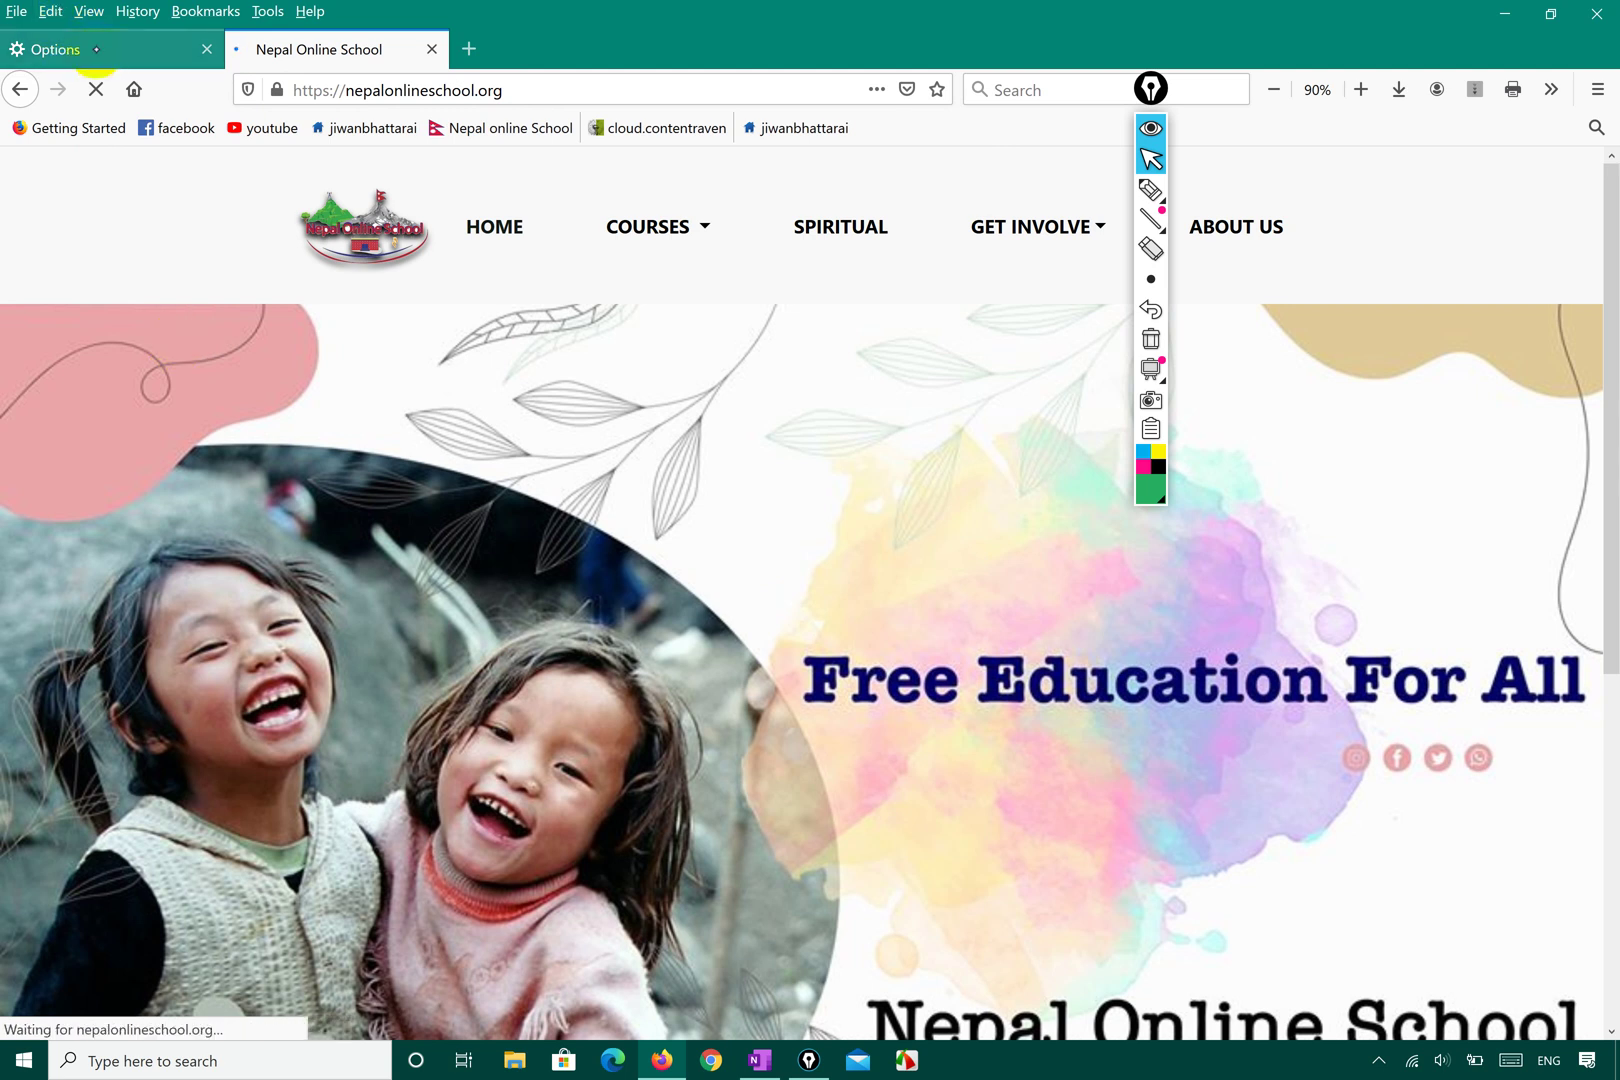
left_click(97, 53)
left_click(300, 42)
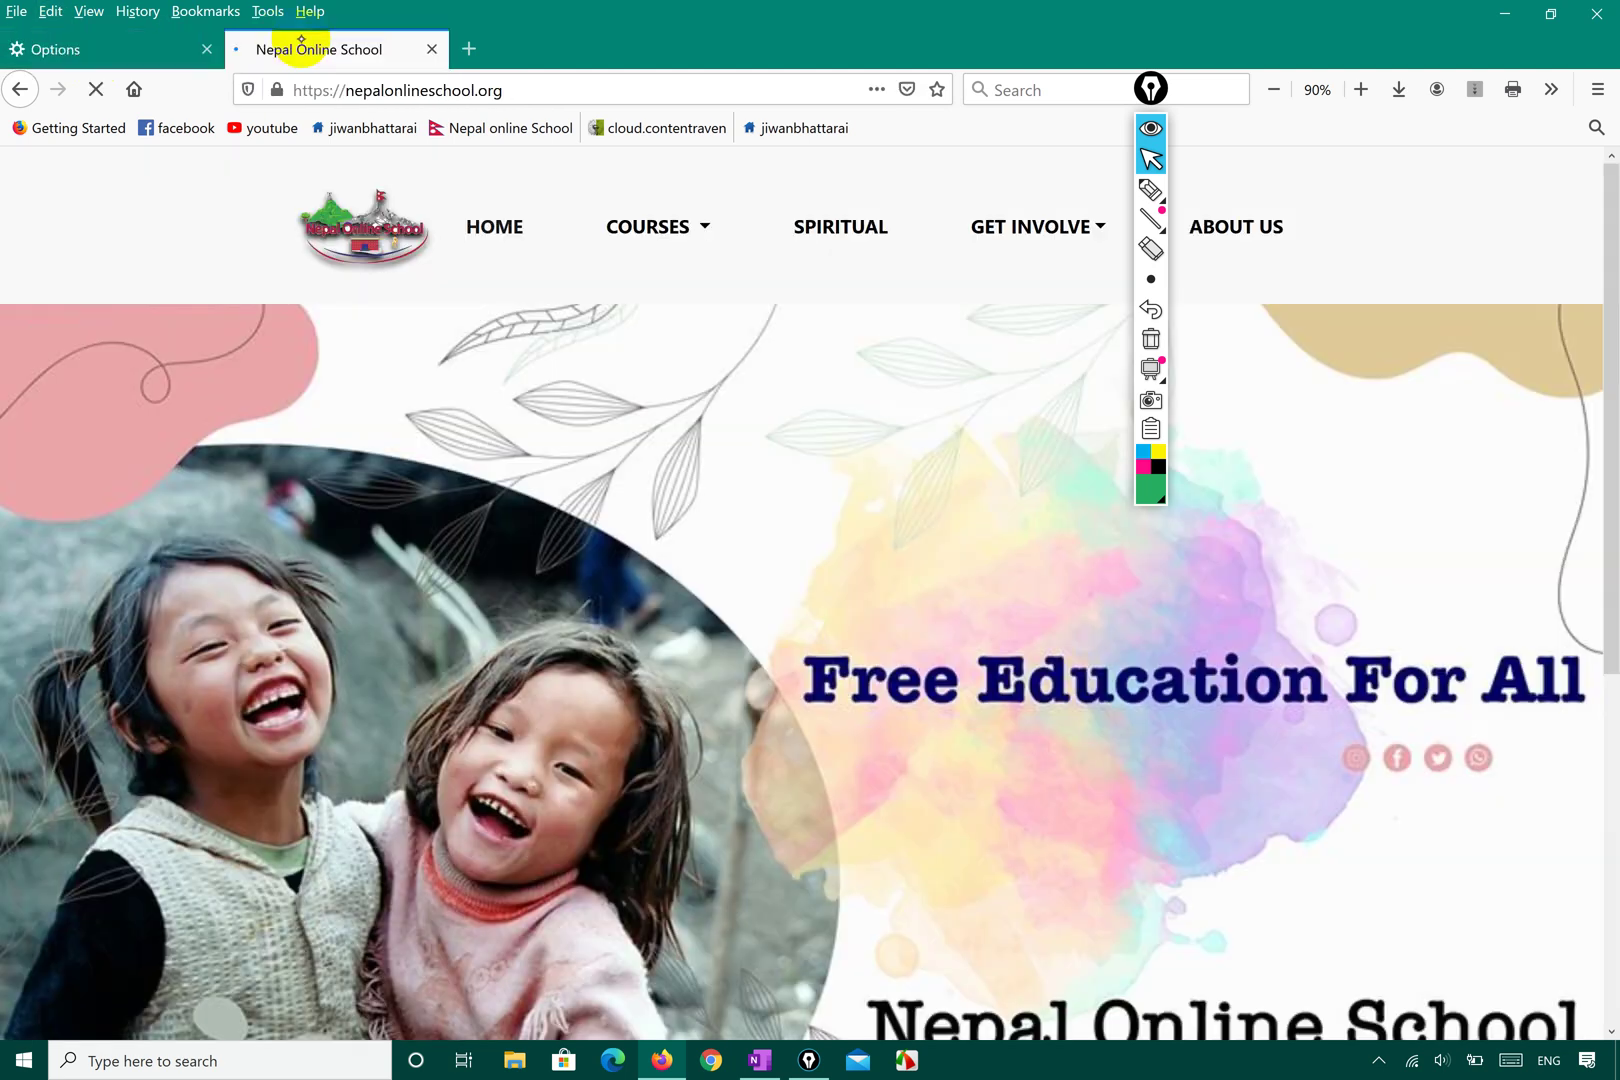
- Open the detailed page information for nepalonlineschool.org and show its Use the Camera permission
left_click(272, 89)
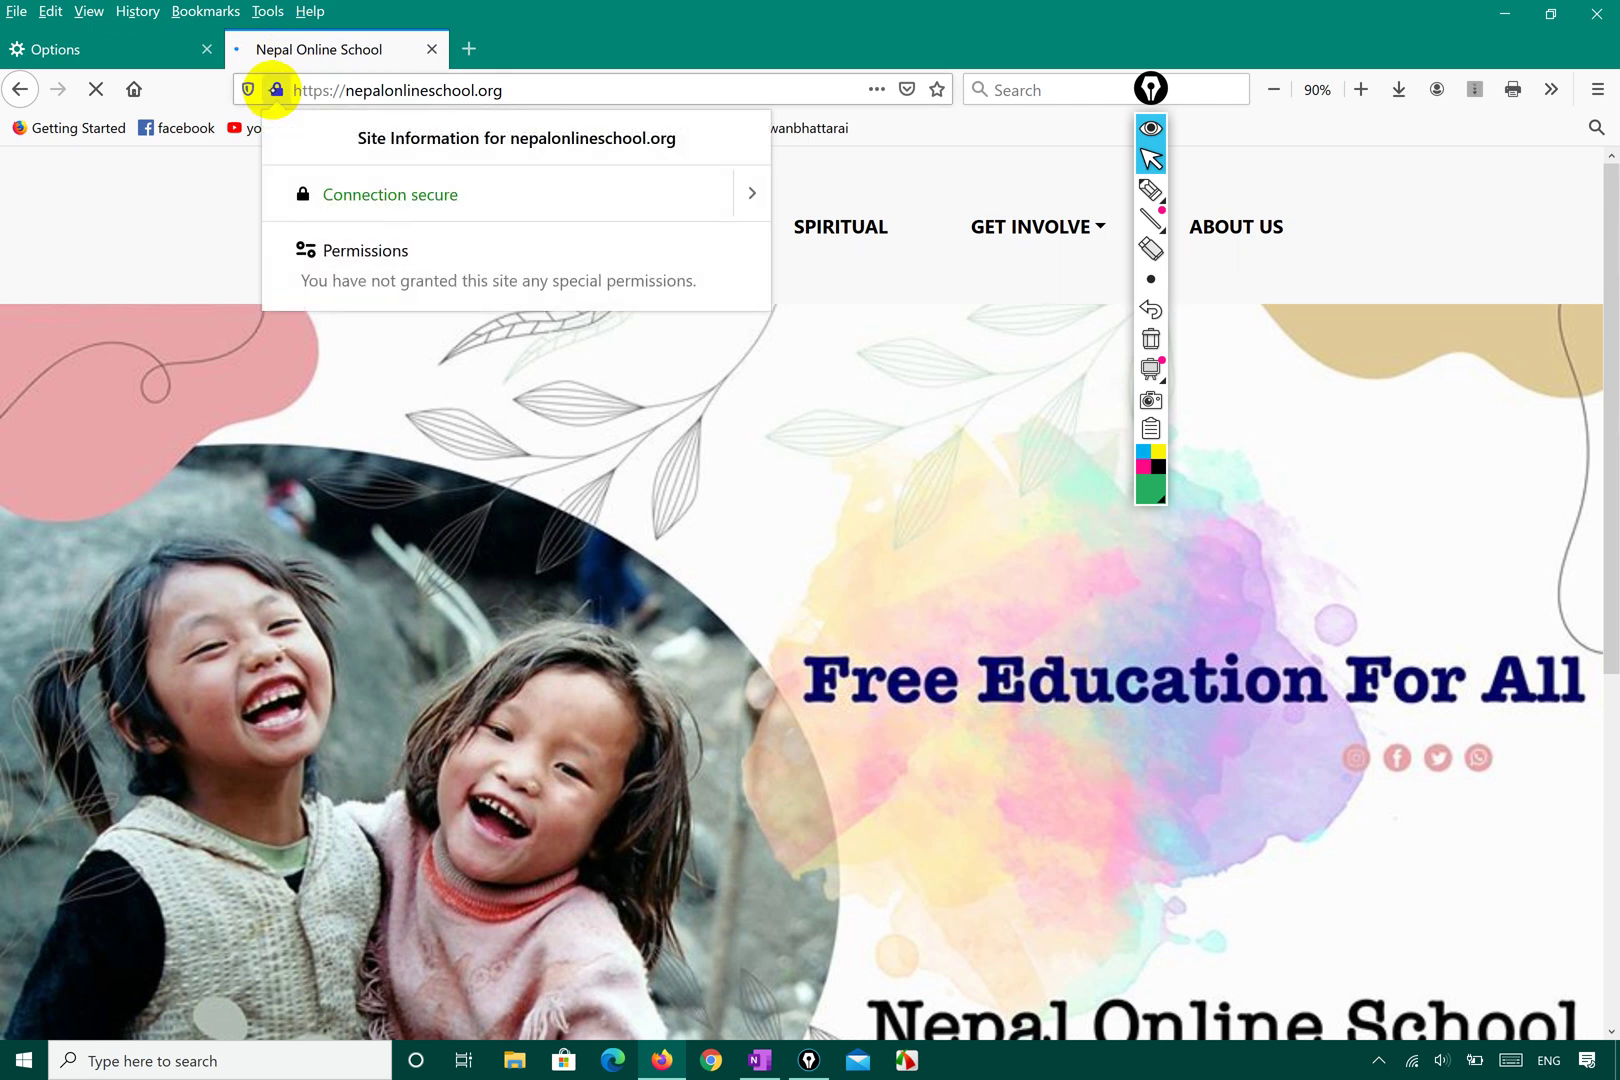
left_click(742, 193)
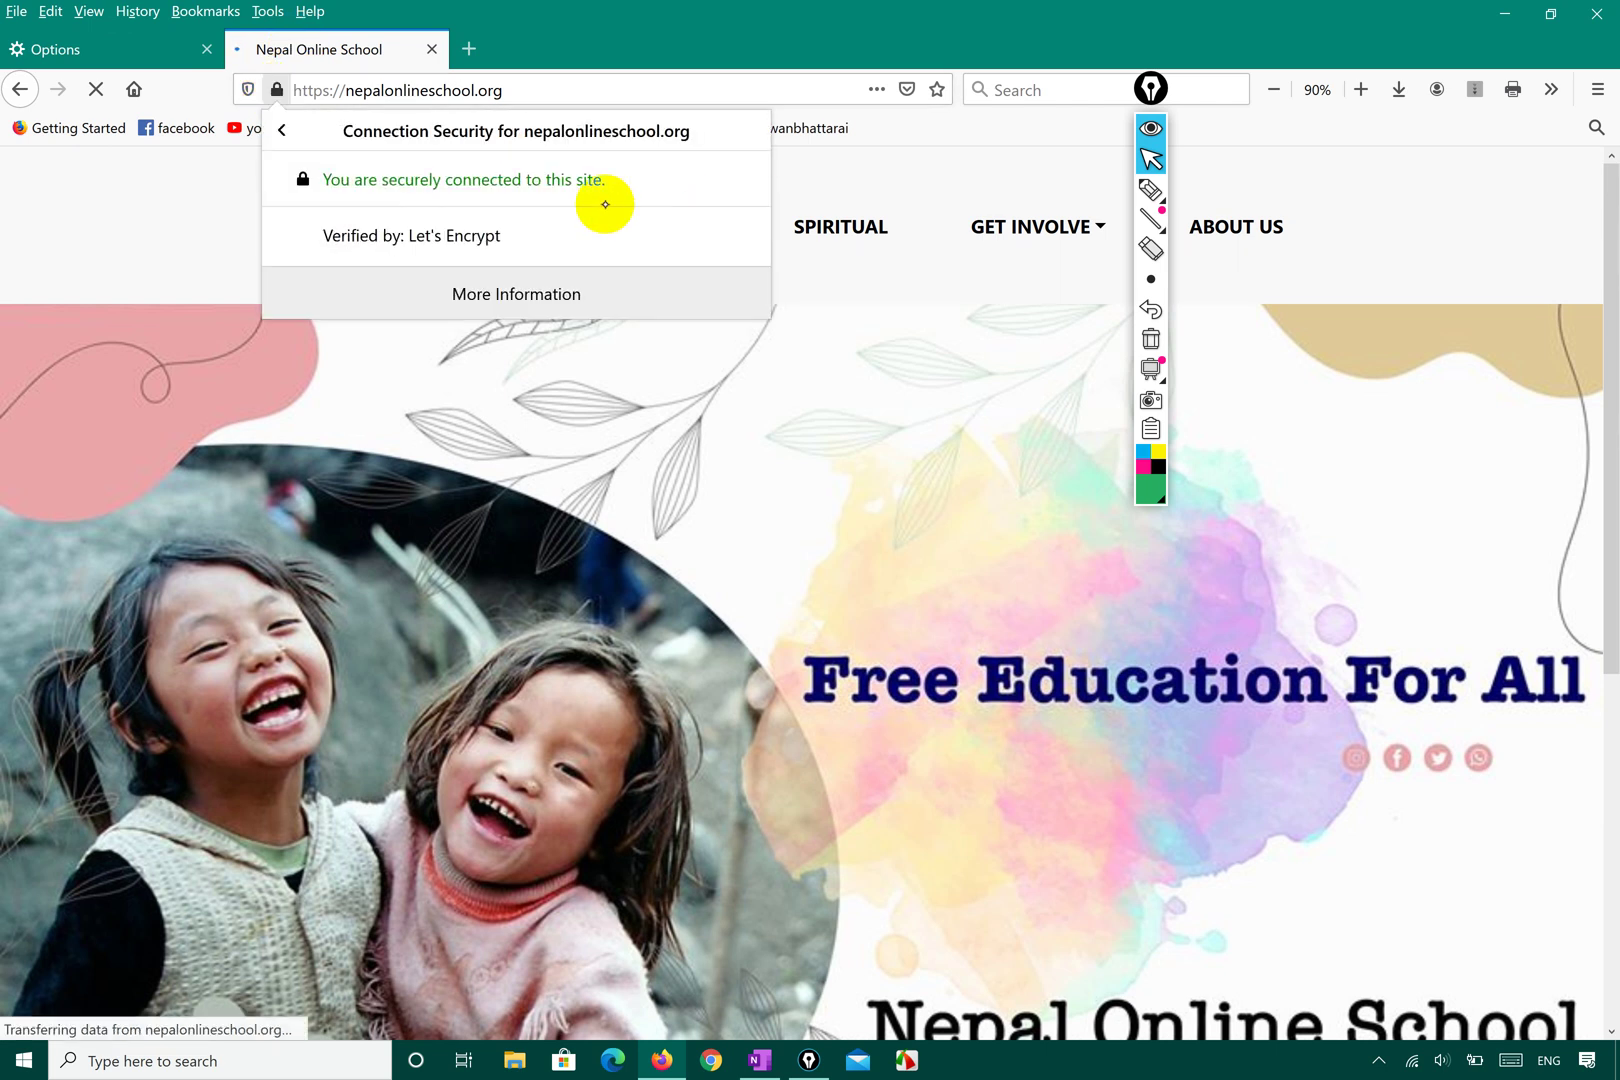
left_click(538, 293)
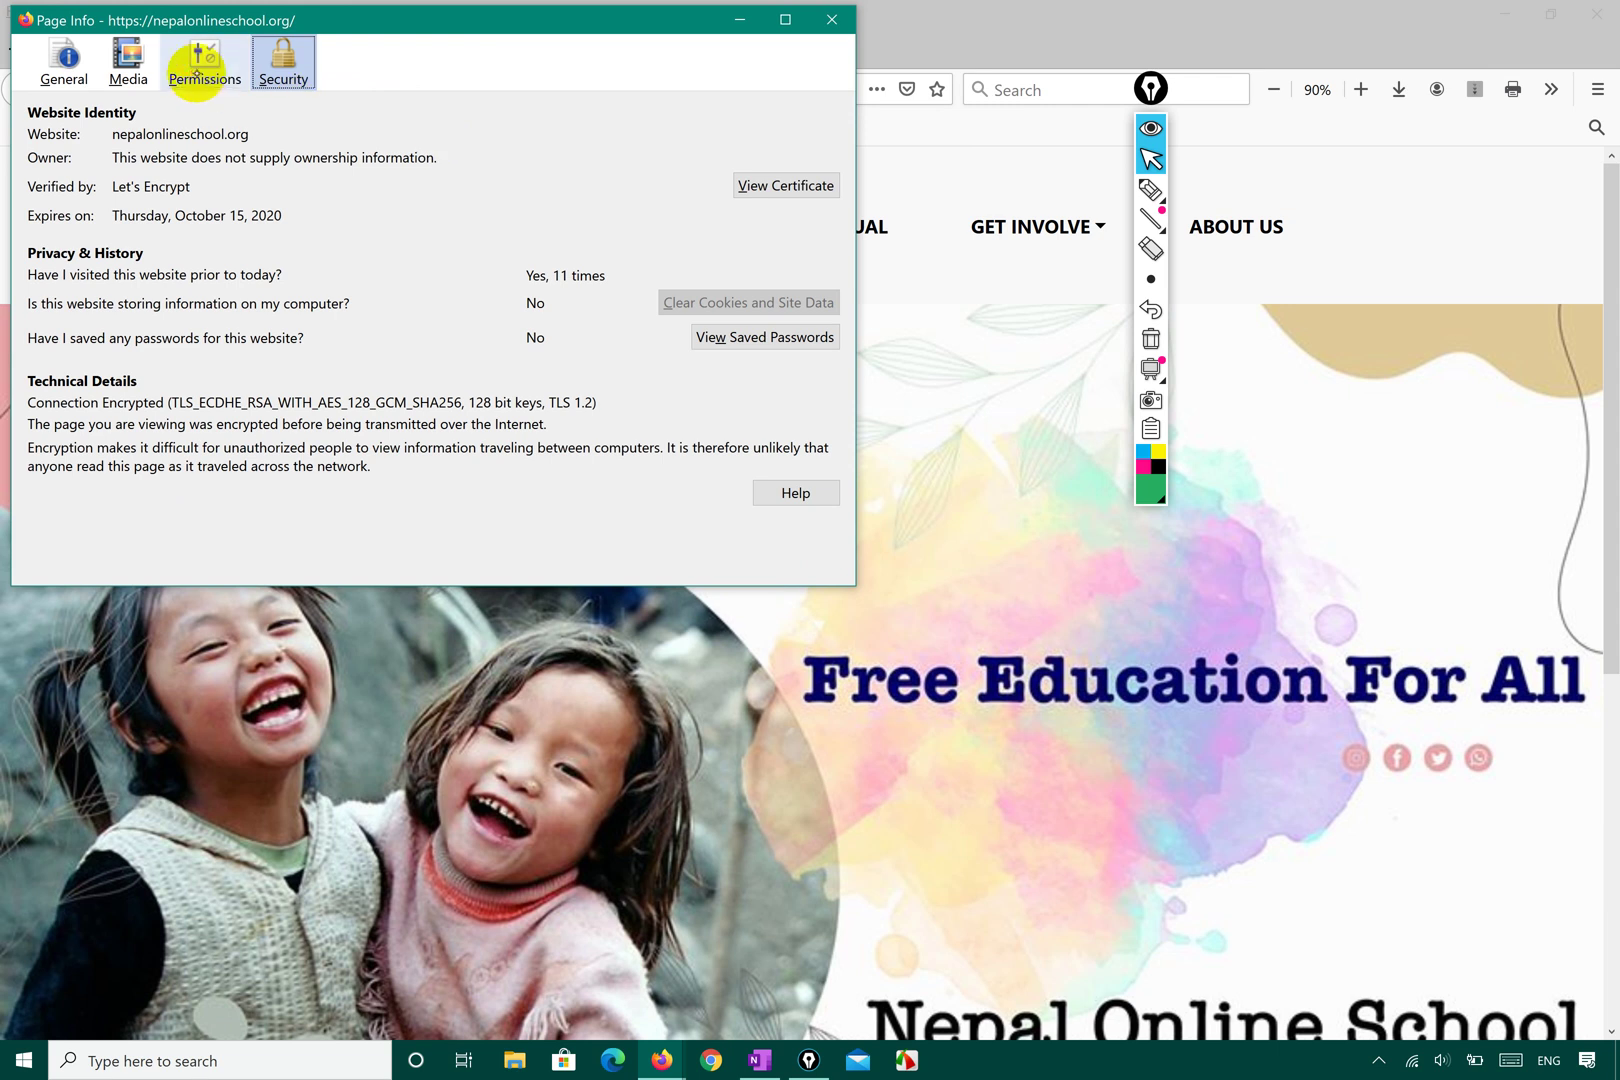
left_click(203, 72)
scroll(537, 416, "down", 5)
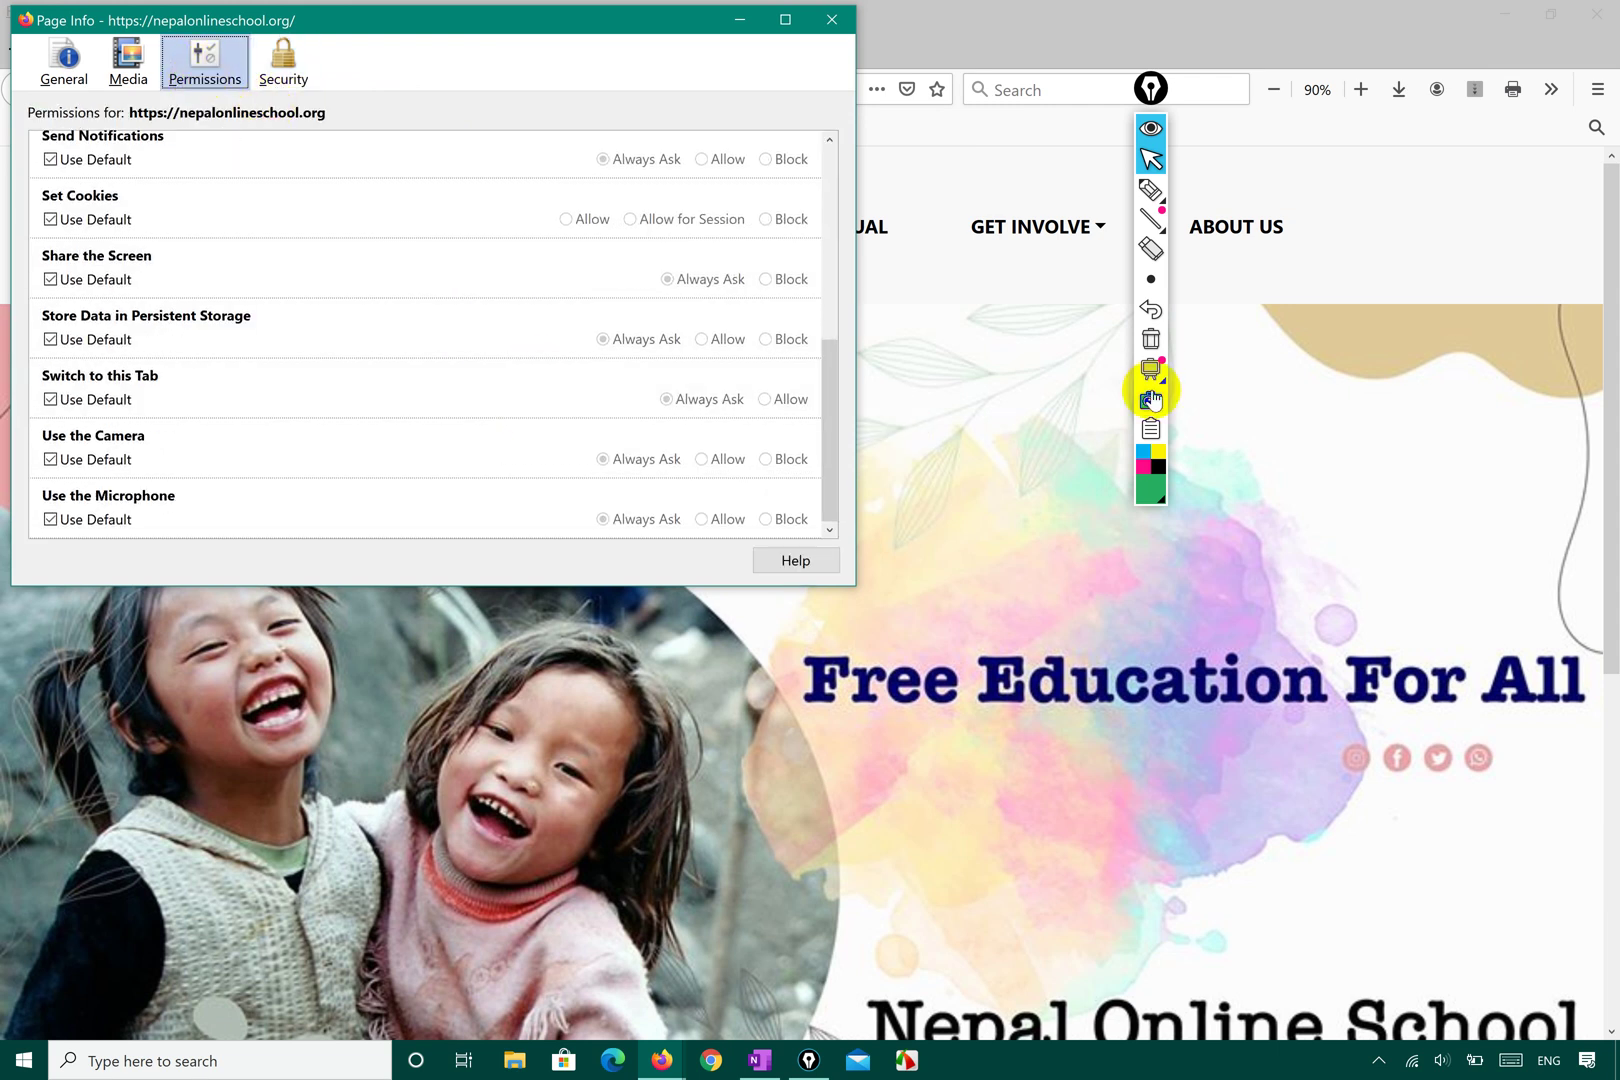
- Circle the Use the Camera permission's Always Ask option in green ink and erase the annotation
left_click(1150, 192)
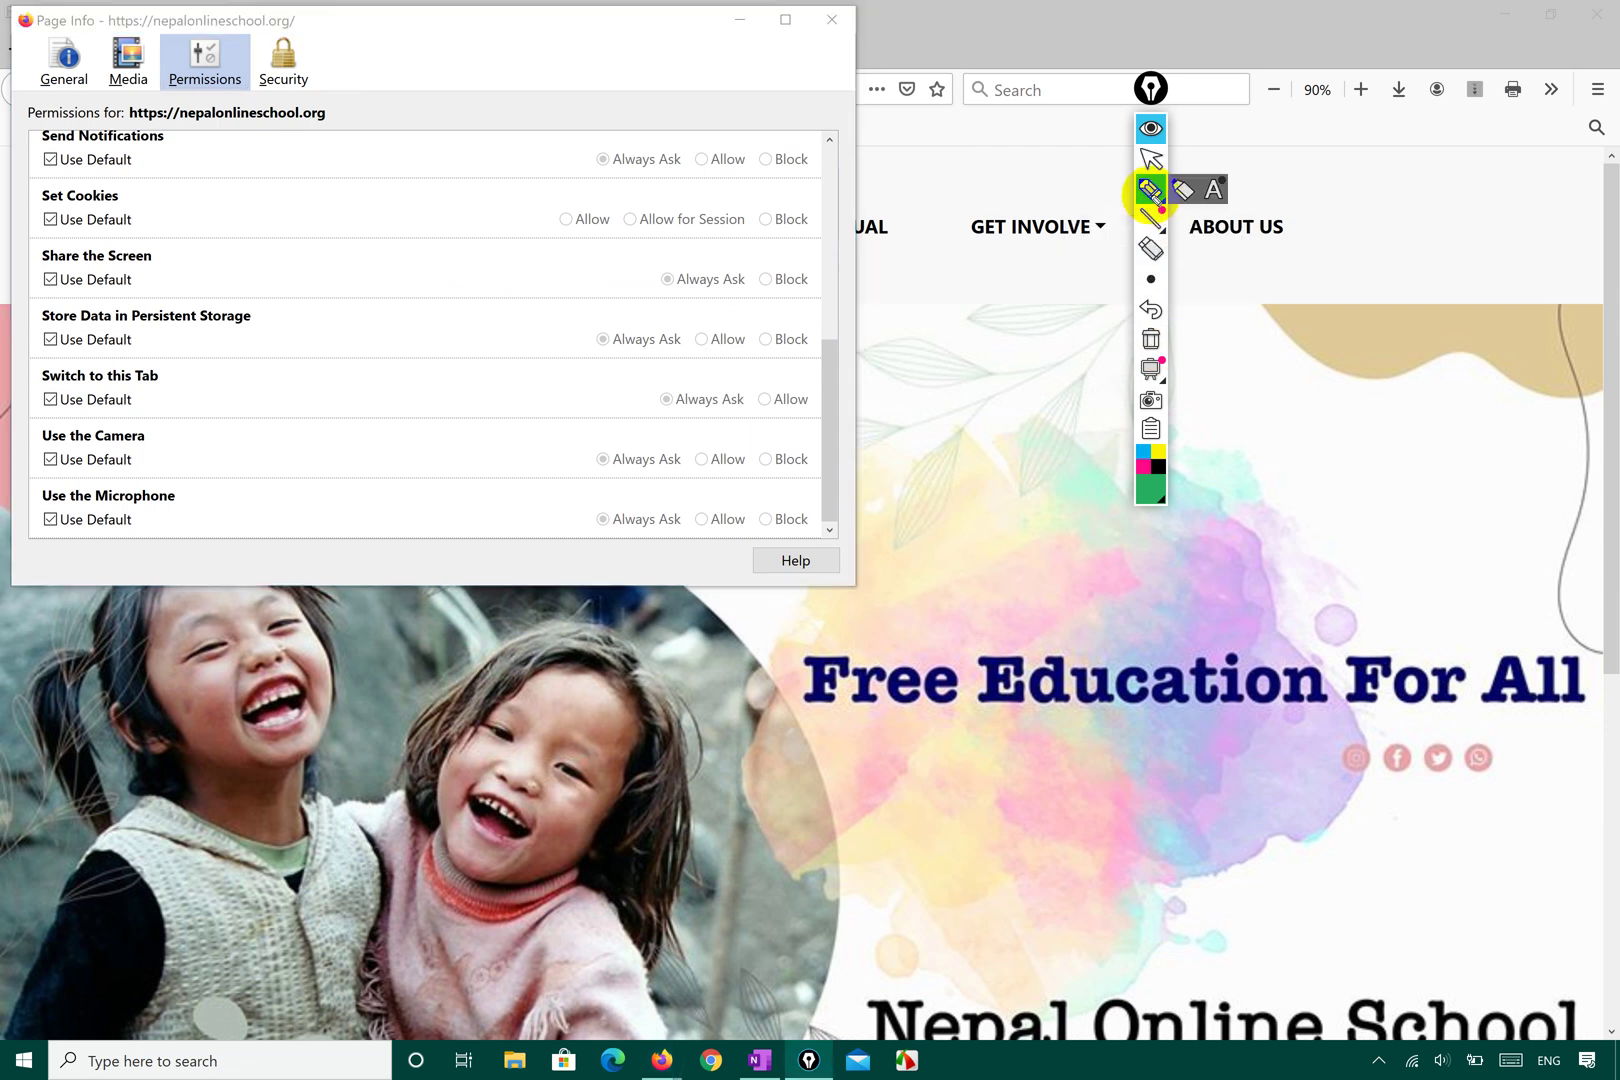
mouse_move(598, 476)
left_mouse_down()
mouse_move(634, 480)
mouse_move(655, 423)
mouse_move(571, 463)
mouse_move(617, 487)
left_mouse_up()
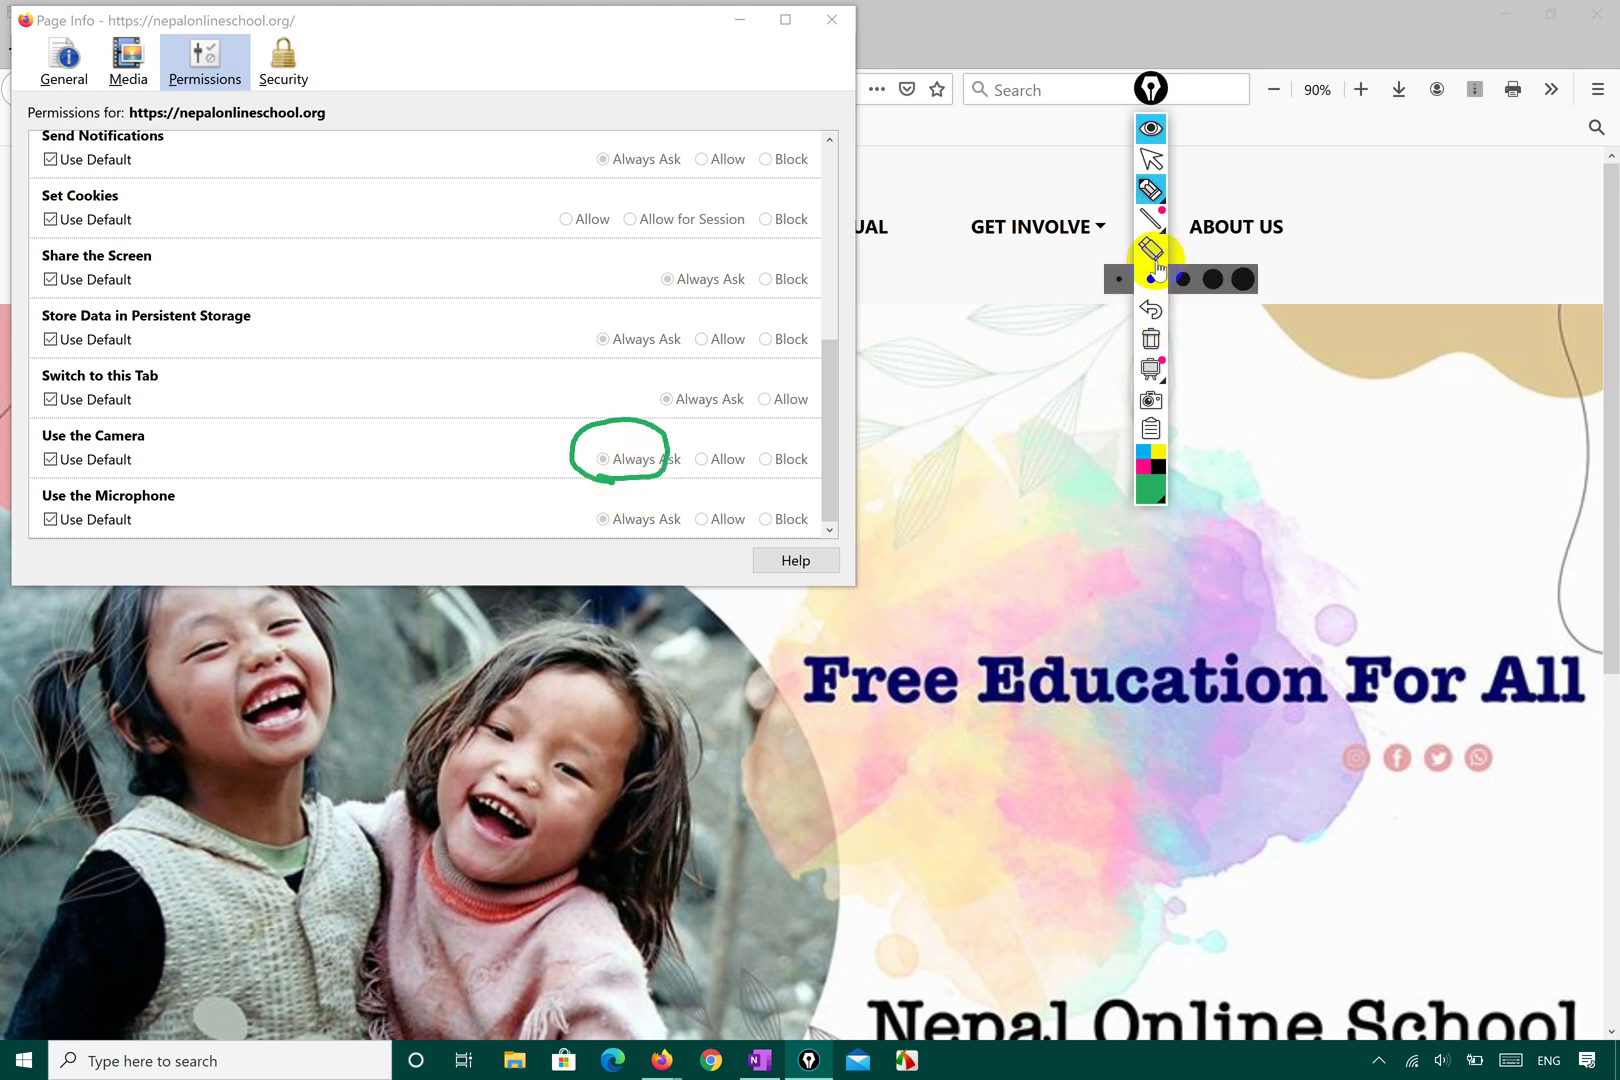
left_click(1150, 340)
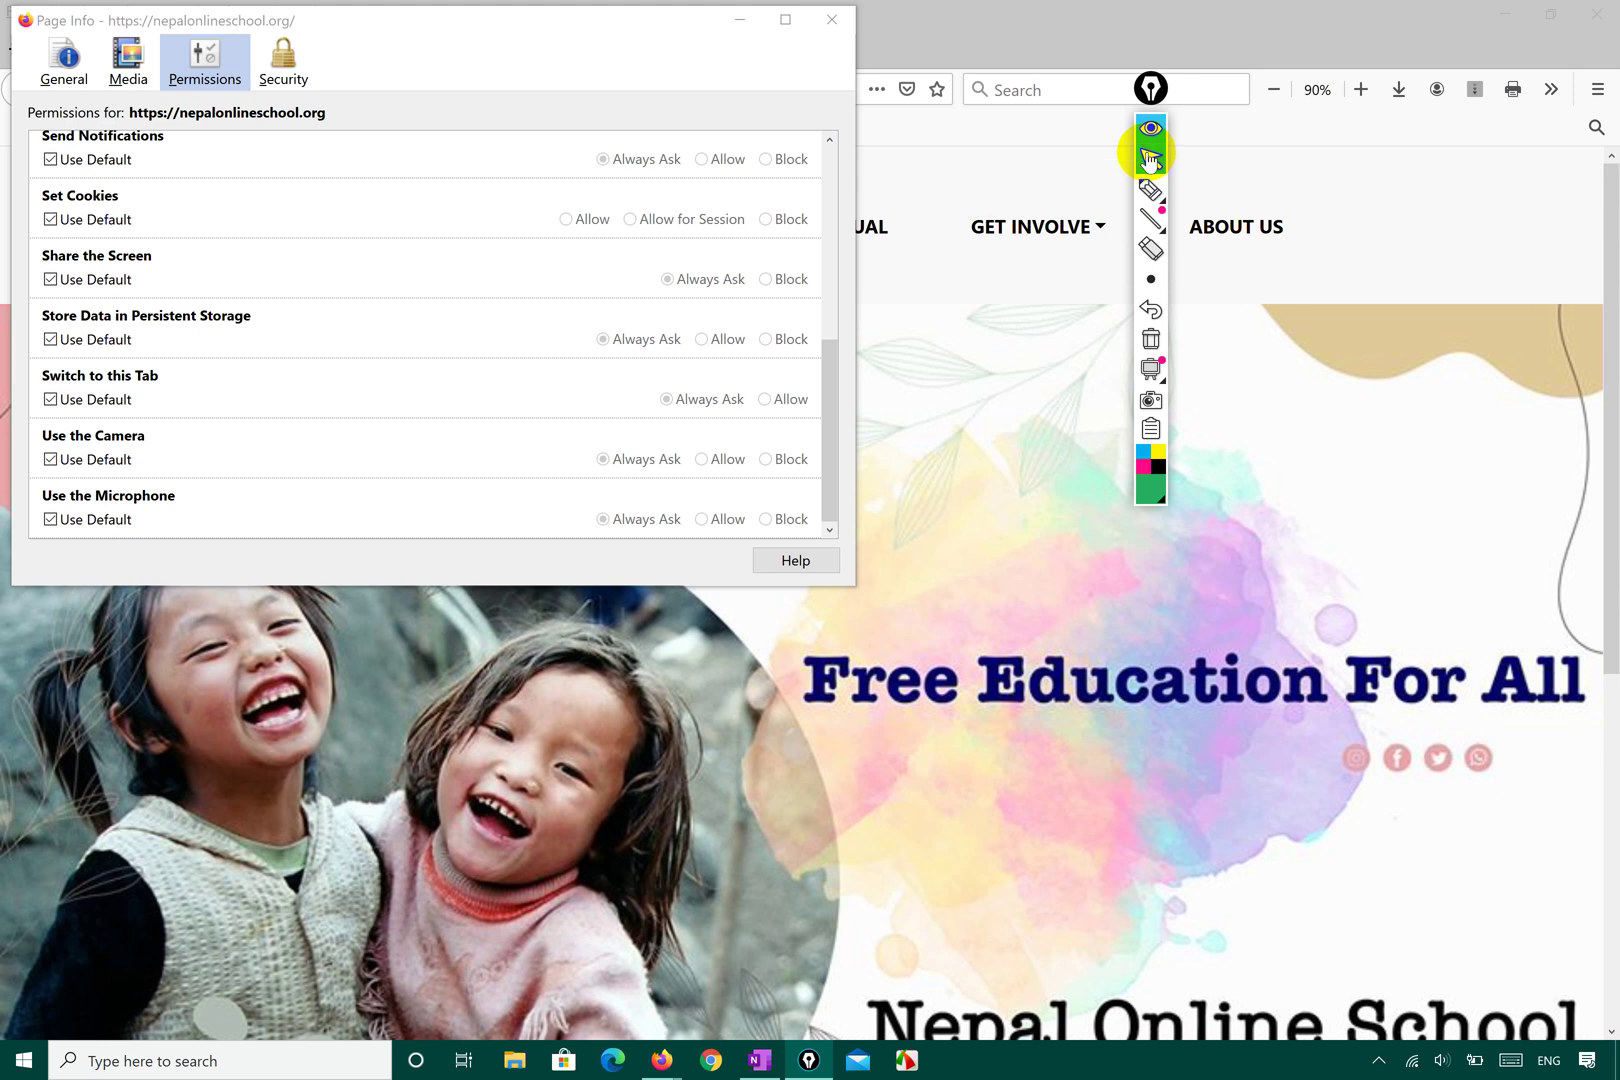
- Circle the Use the Camera entry and its Use Default option in green ink, and return to normal pointing
left_click(1150, 189)
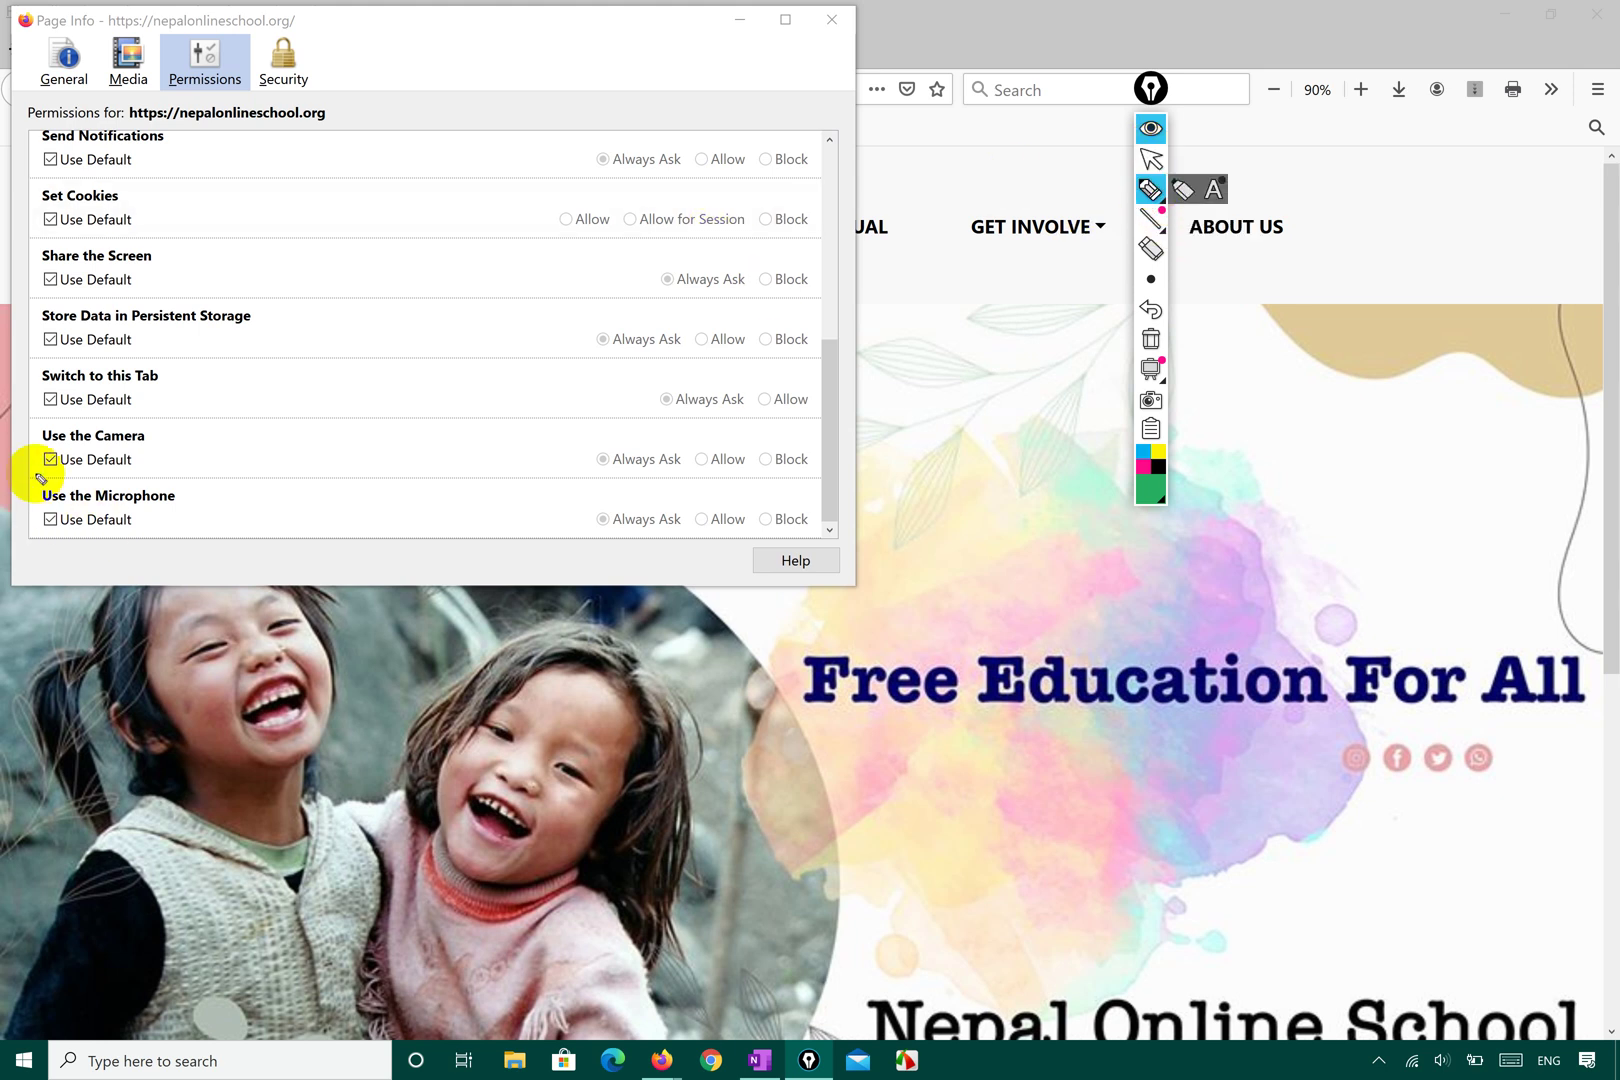
mouse_move(33, 466)
left_mouse_down()
mouse_move(166, 463)
mouse_move(36, 409)
mouse_move(36, 468)
left_mouse_up()
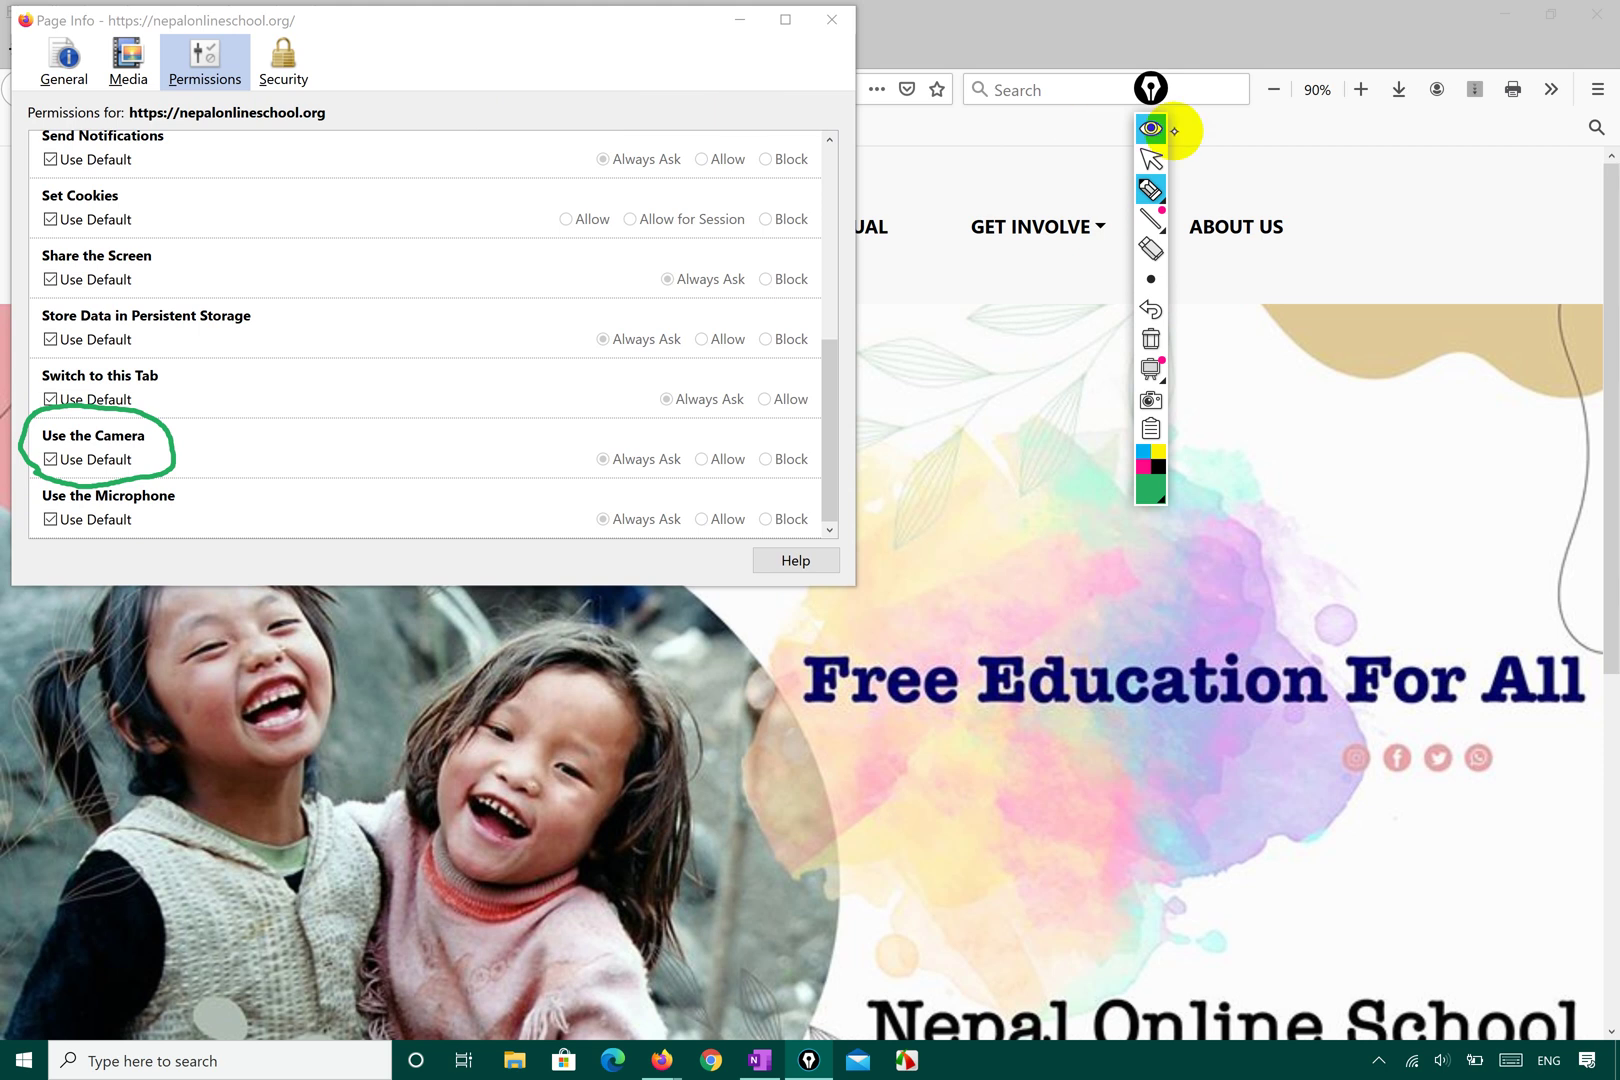
left_click(1151, 159)
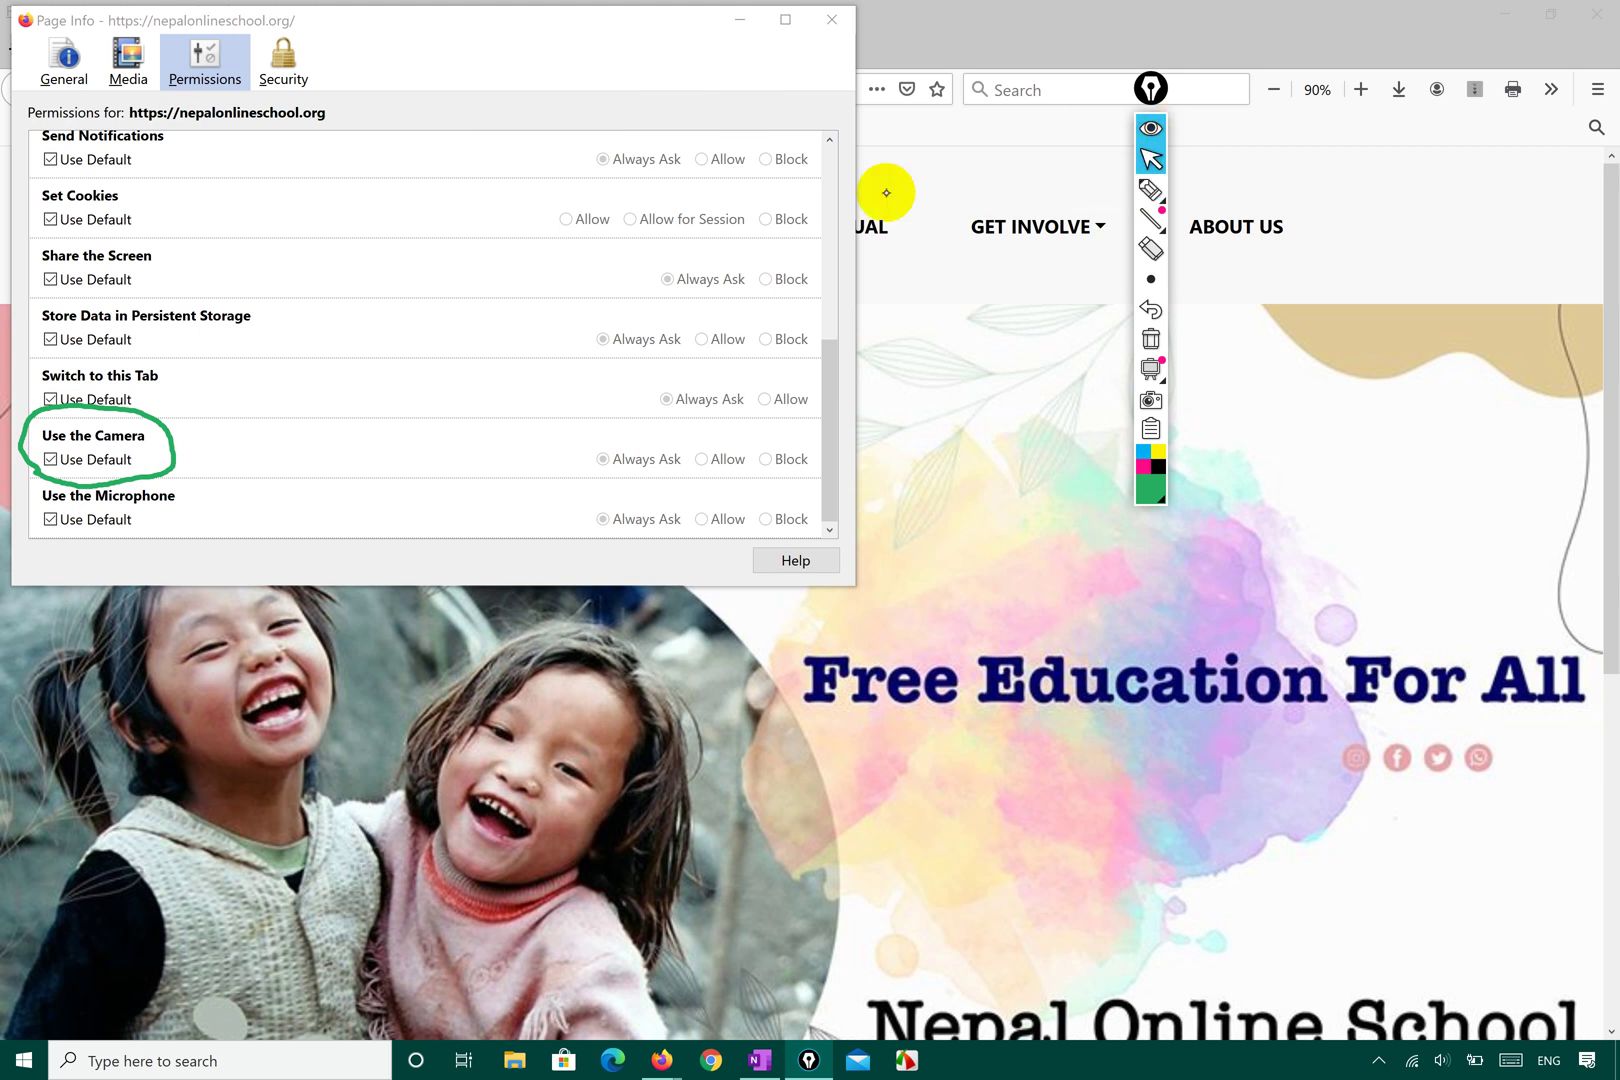
- Turn off Use Default for the site's Use the Camera and Share the Screen permissions and set both to Block
left_click(51, 458)
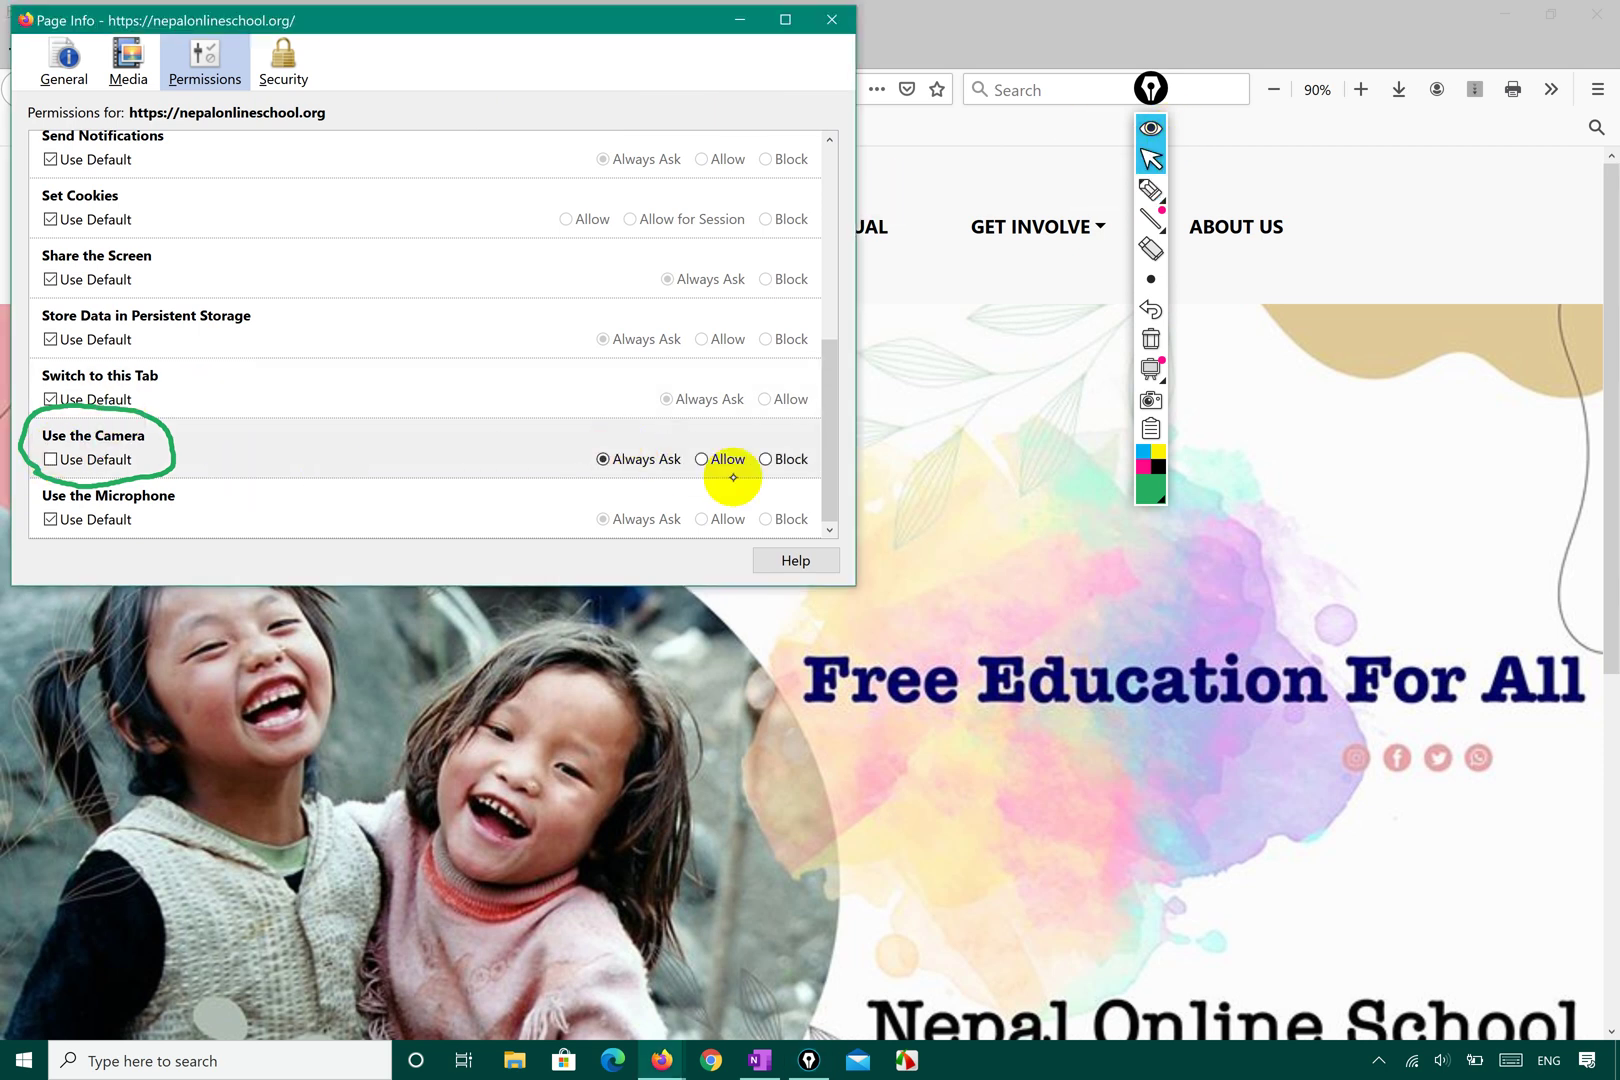
left_click(775, 459)
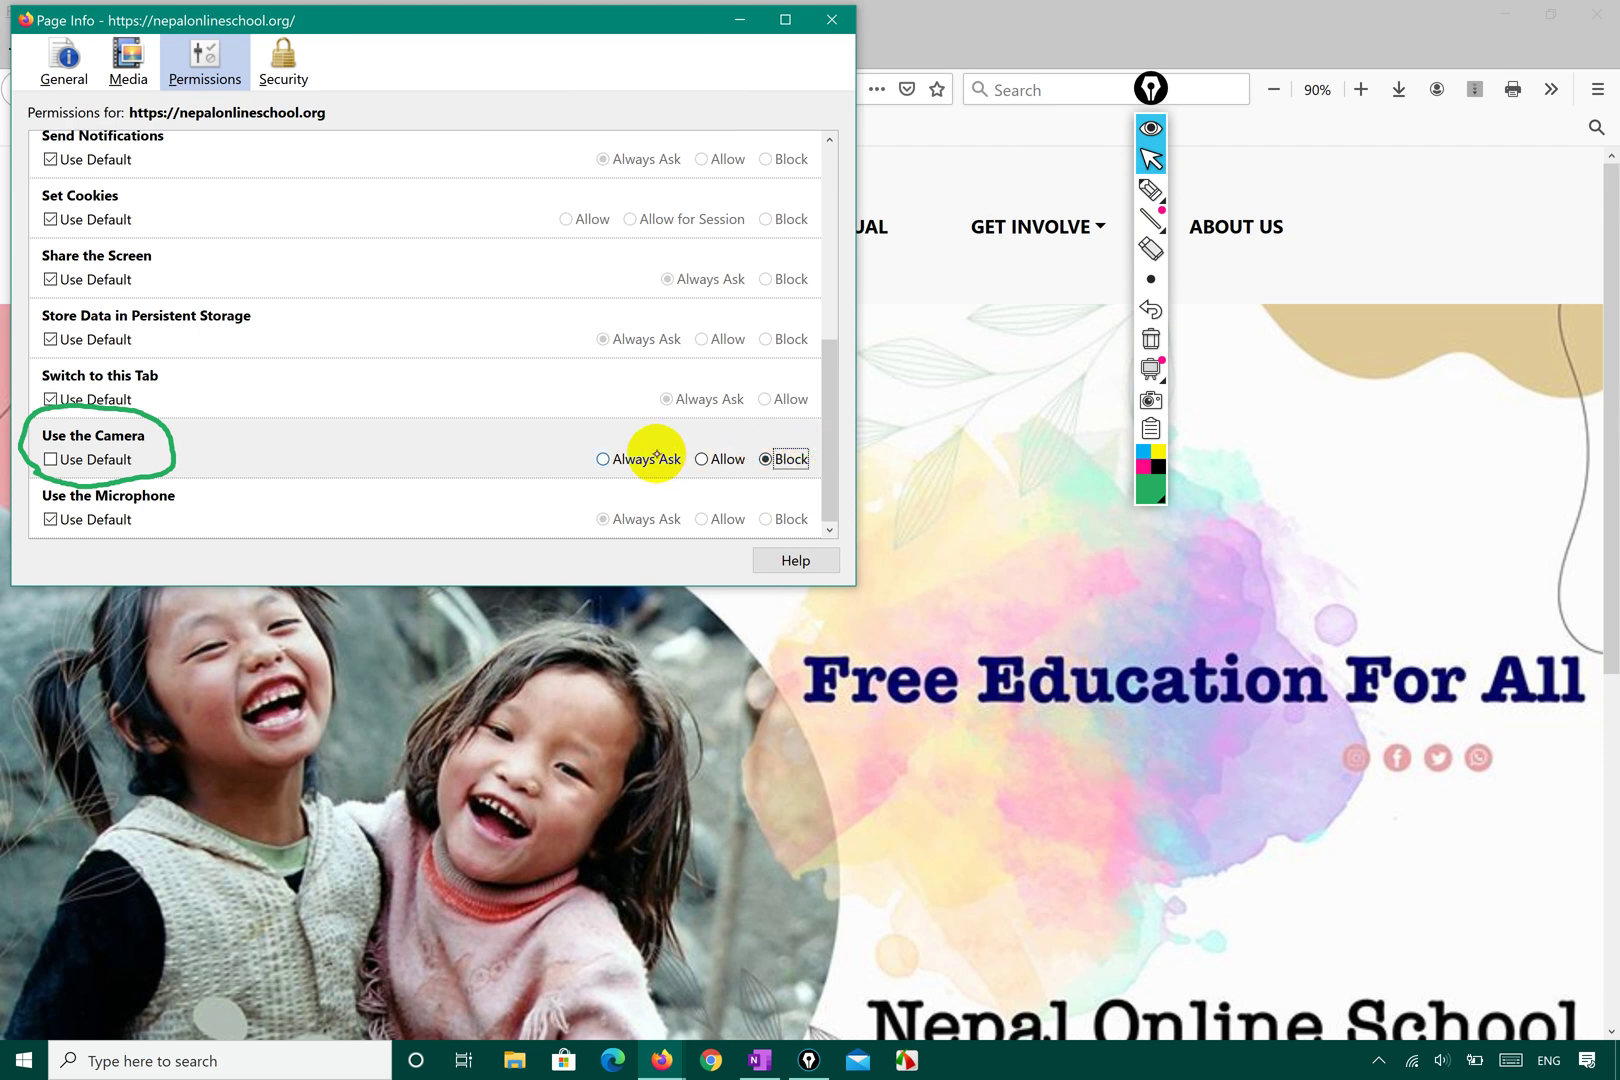
scroll(648, 352, "up", 4)
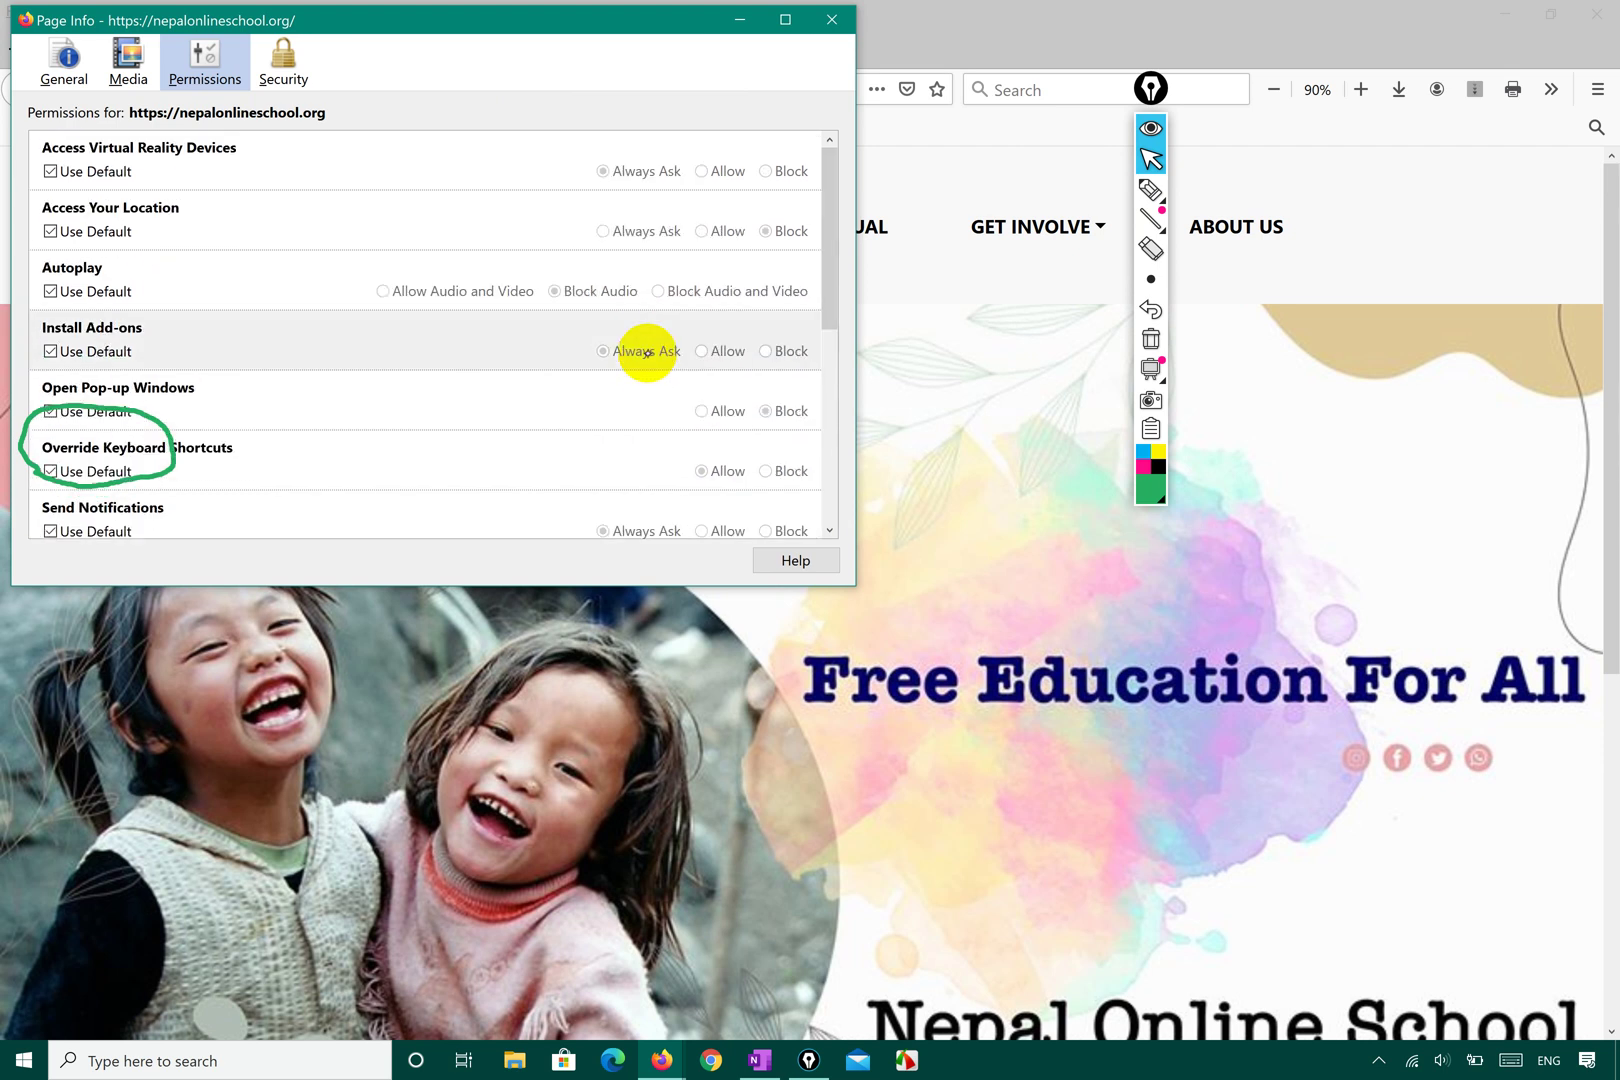
scroll(648, 352, "down", 5)
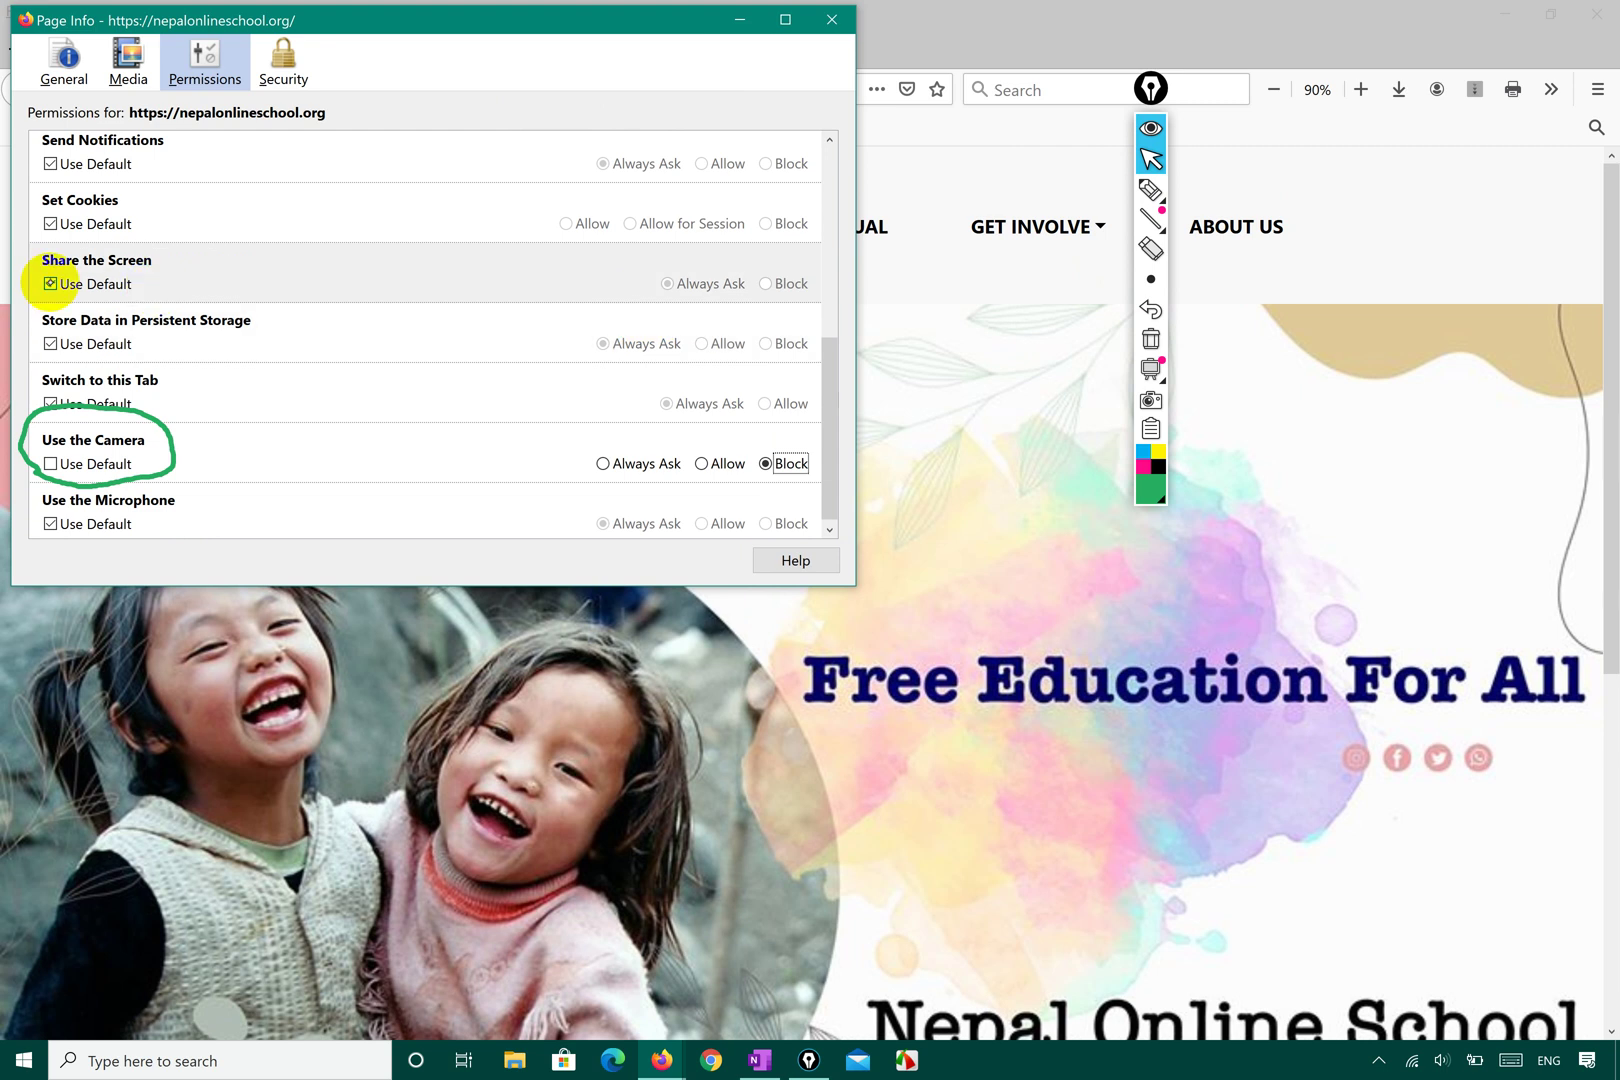
left_click(50, 283)
left_click(780, 284)
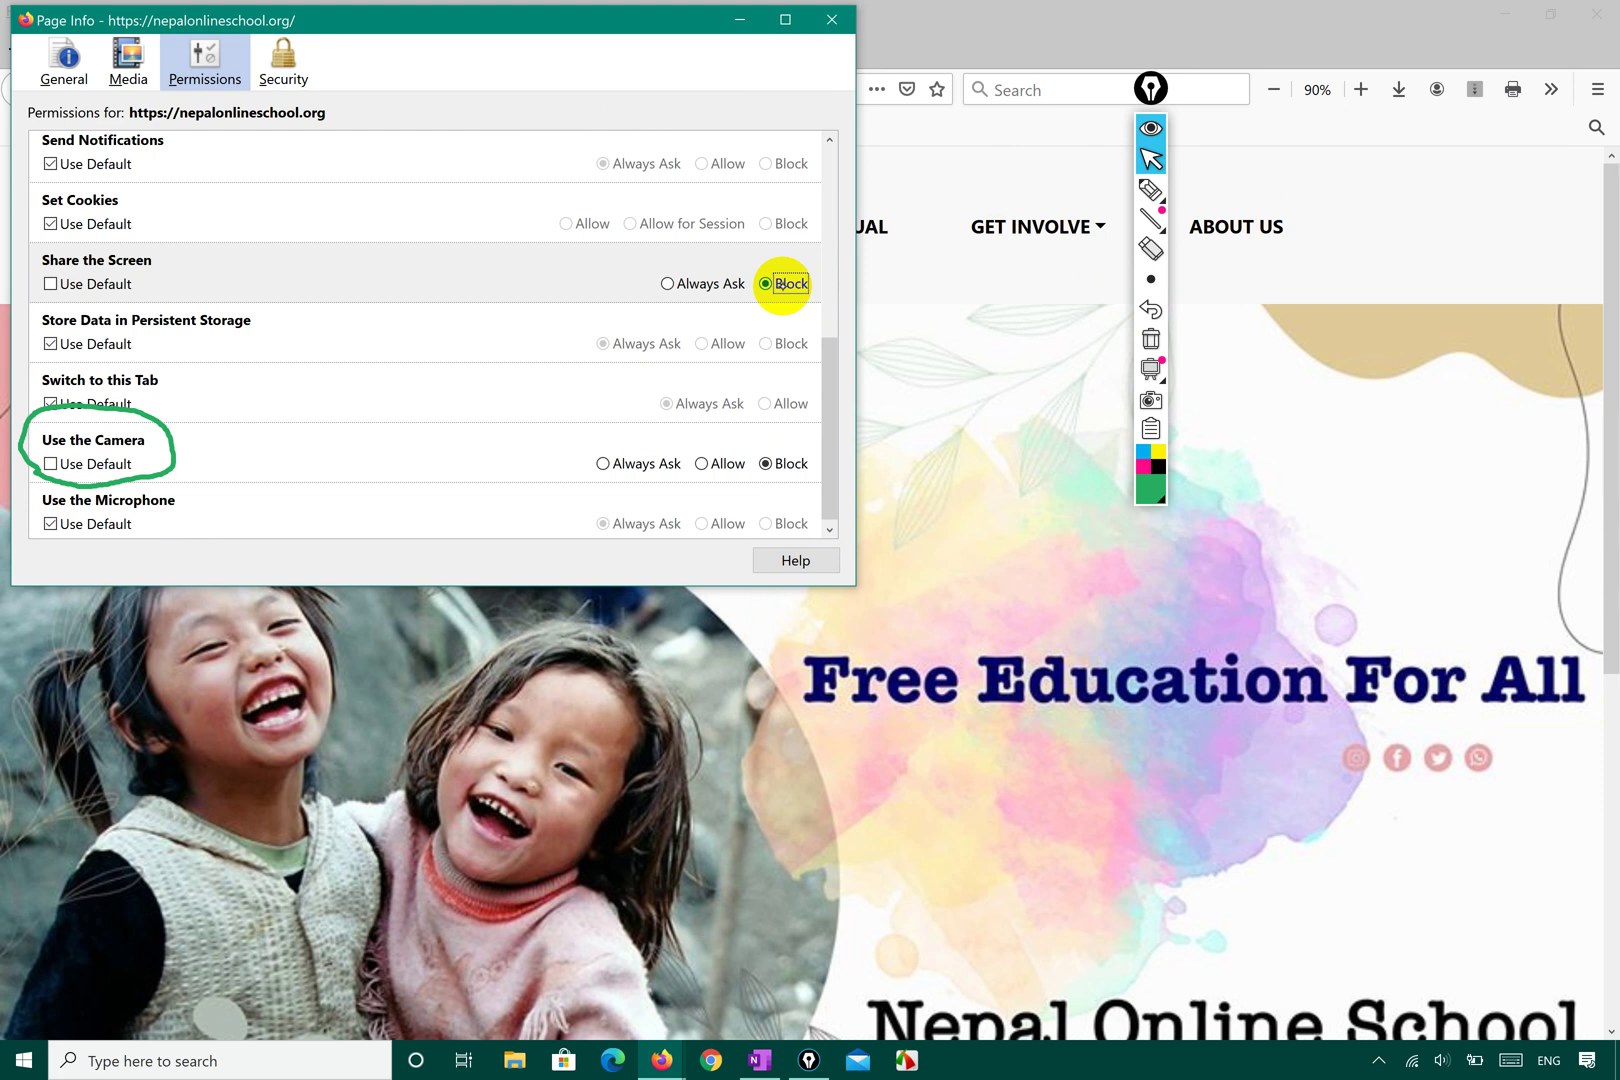
- Turn off Use Default for Access Your Location and Send Notifications, and set Send Notifications to Block
scroll(612, 300, "up", 5)
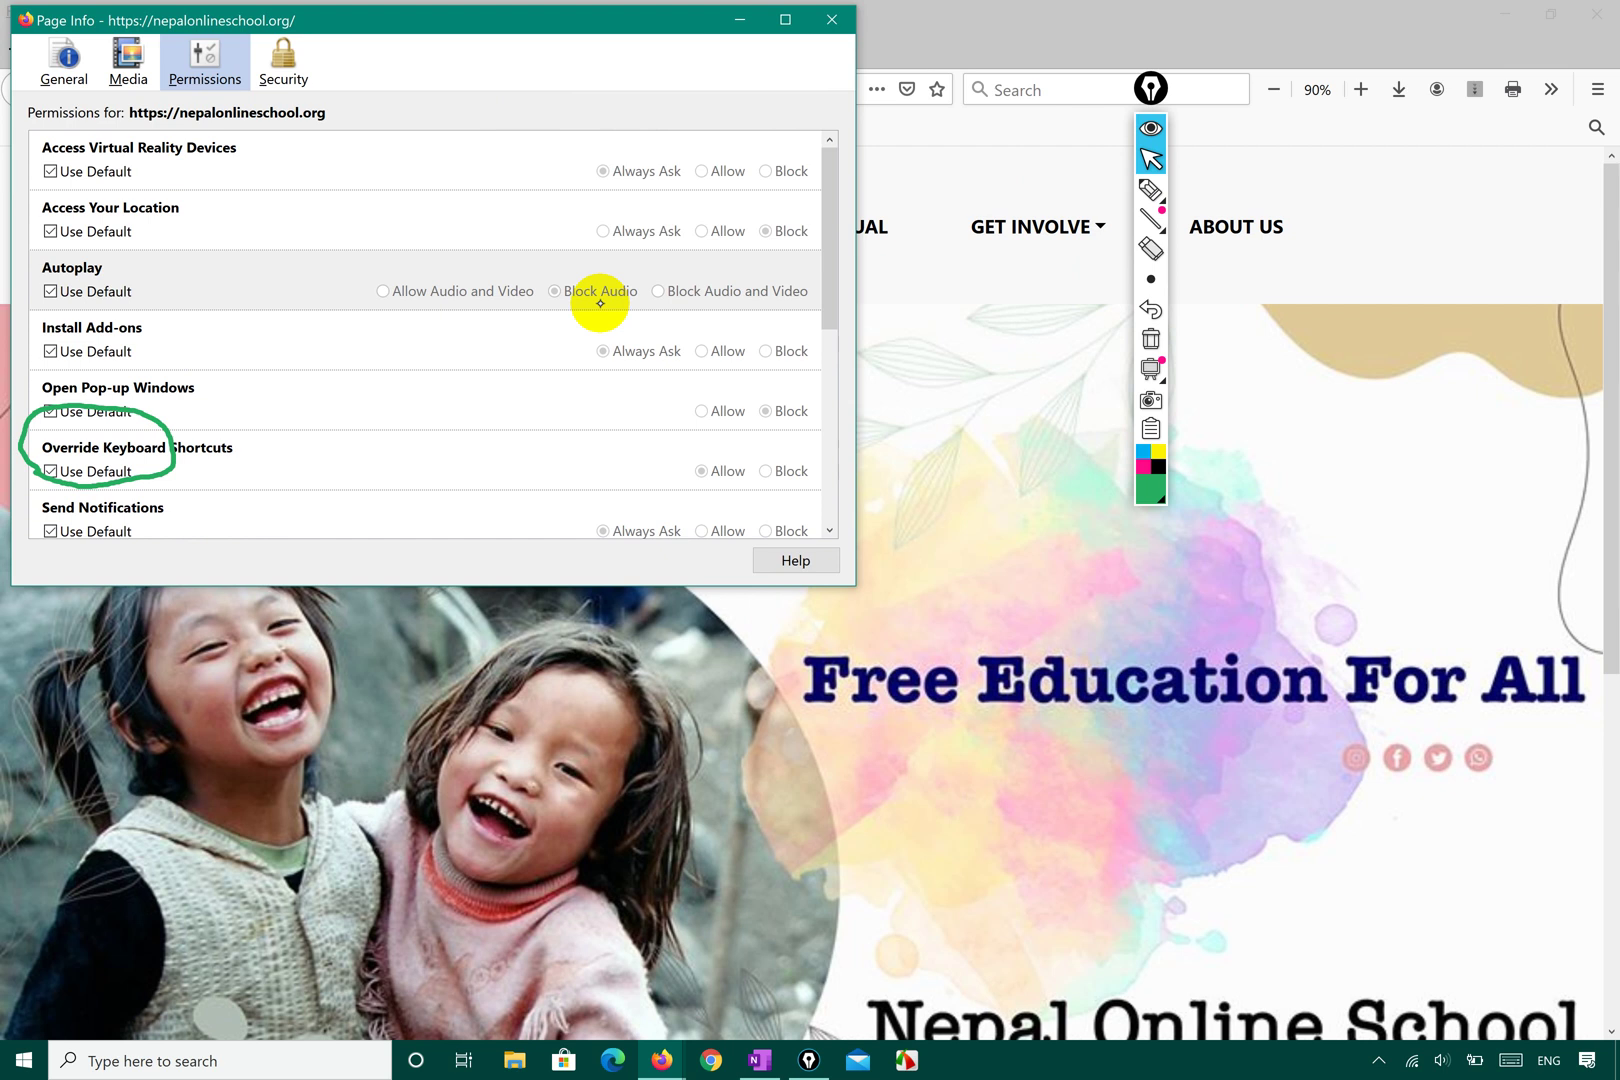
left_click(50, 231)
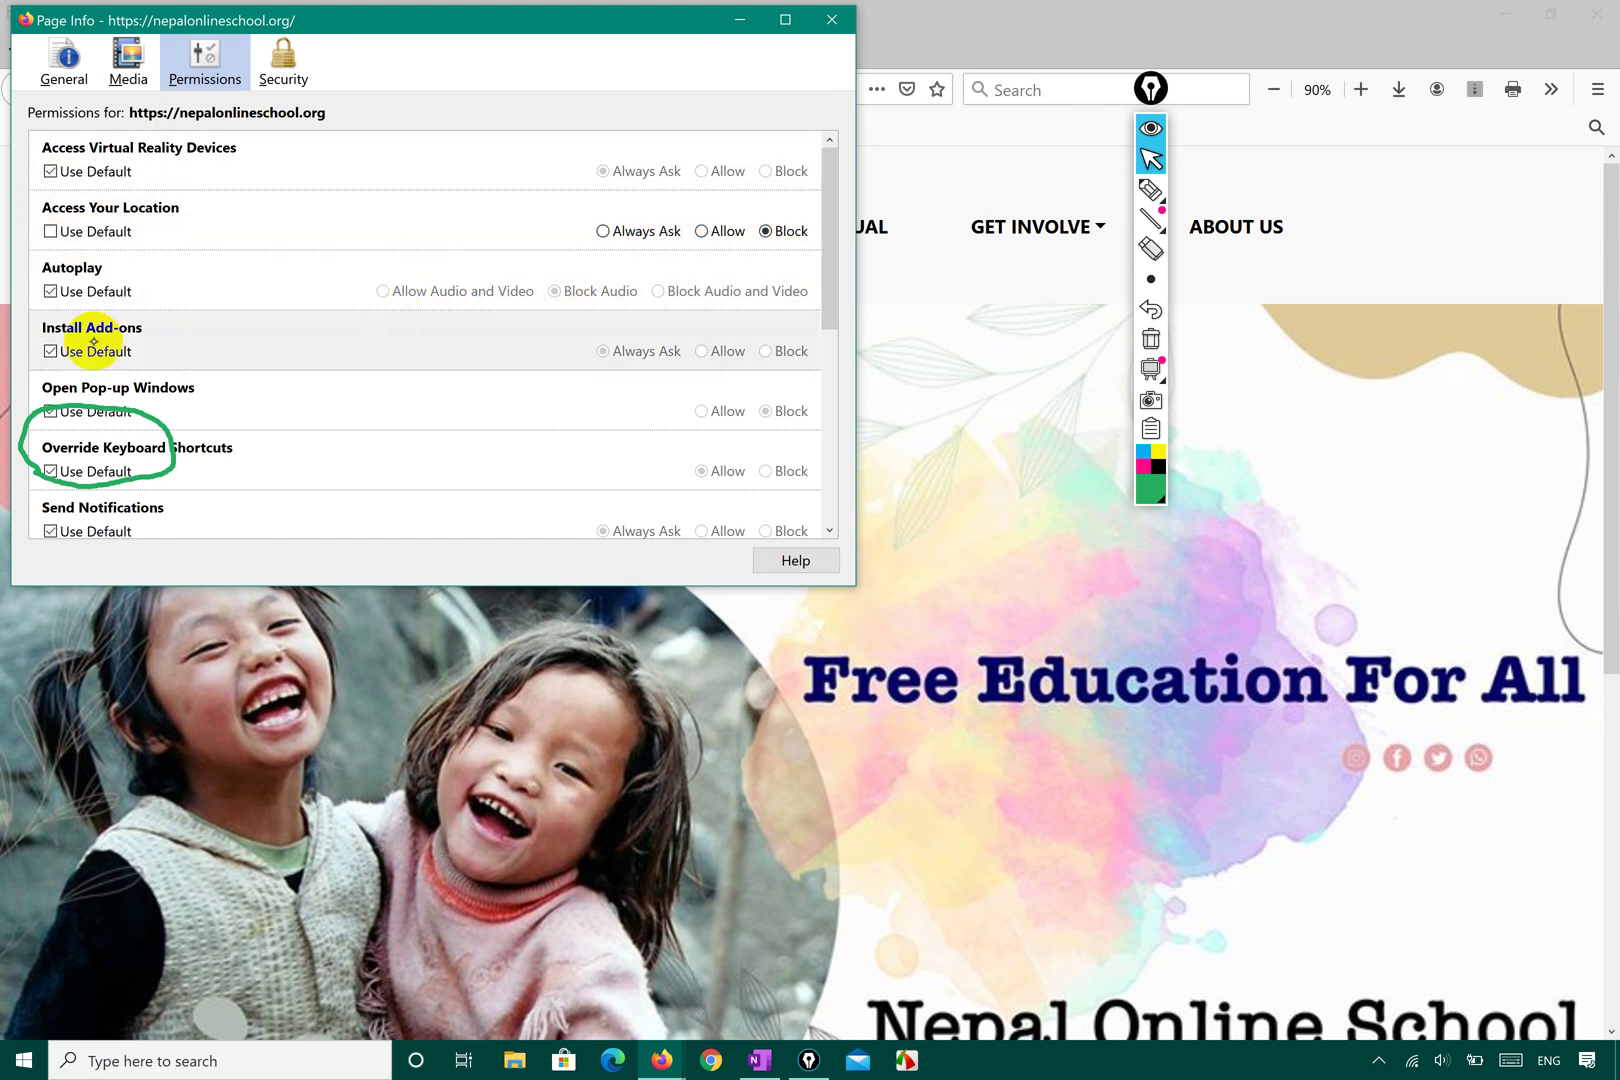
scroll(166, 355, "down", 3)
scroll(166, 370, "down", 2)
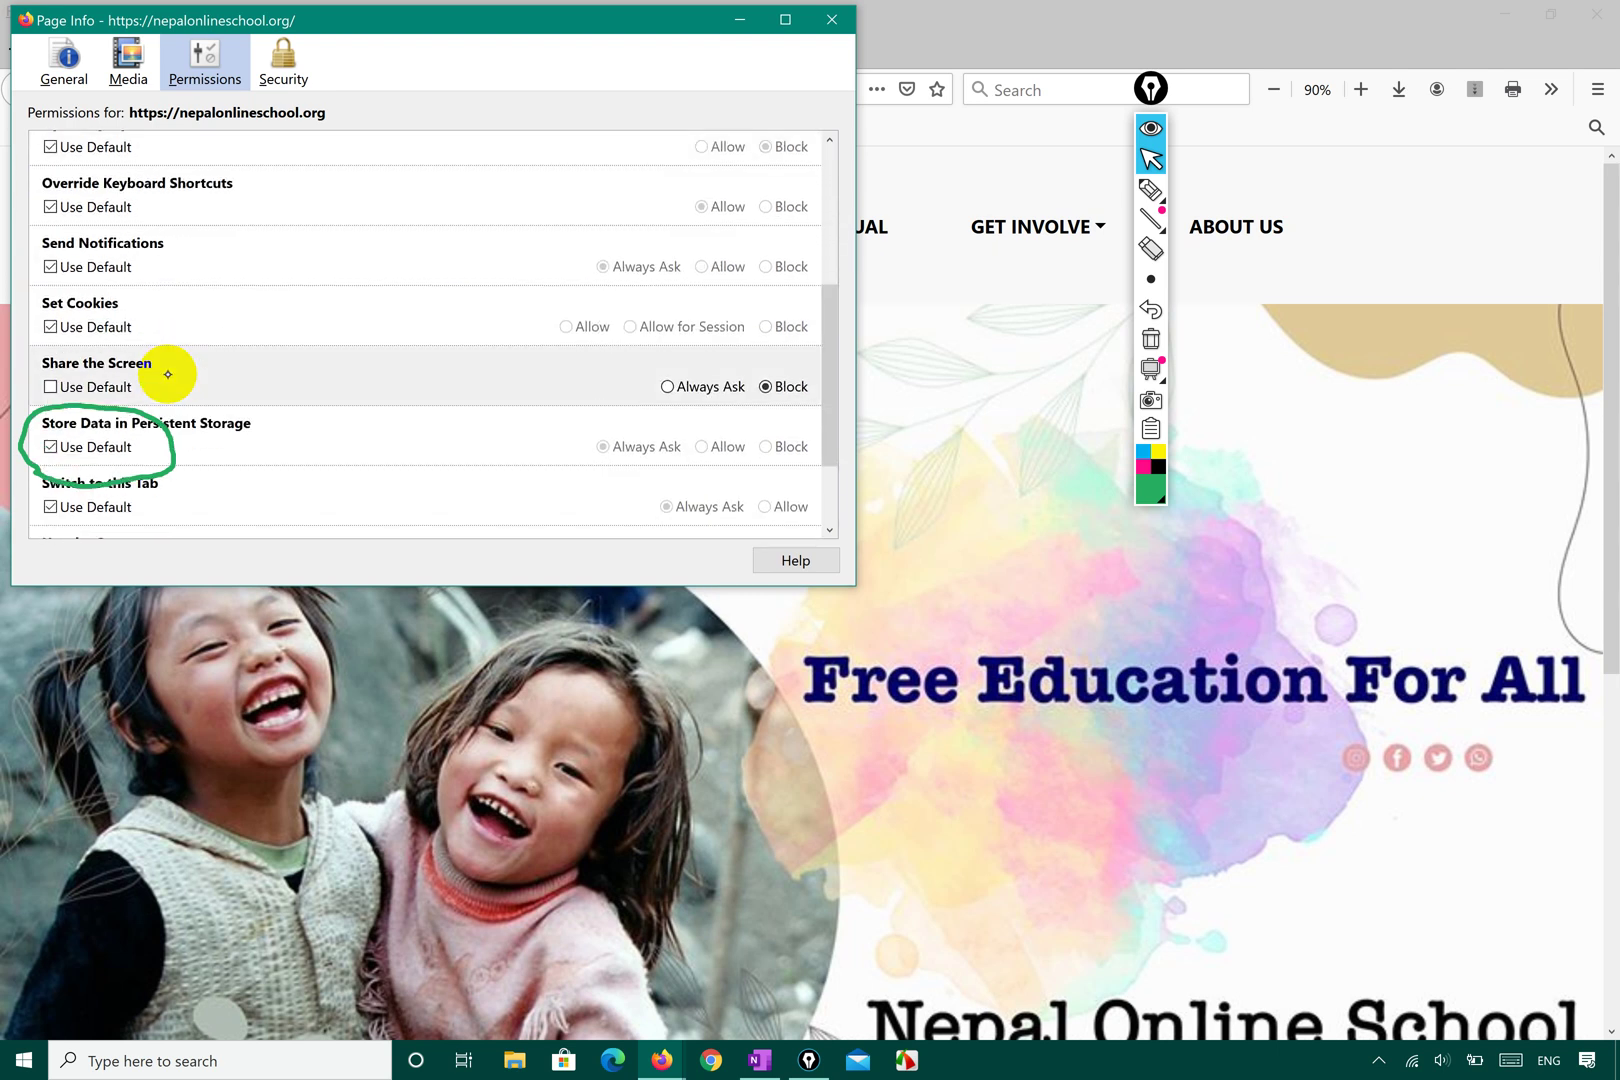
left_click(50, 266)
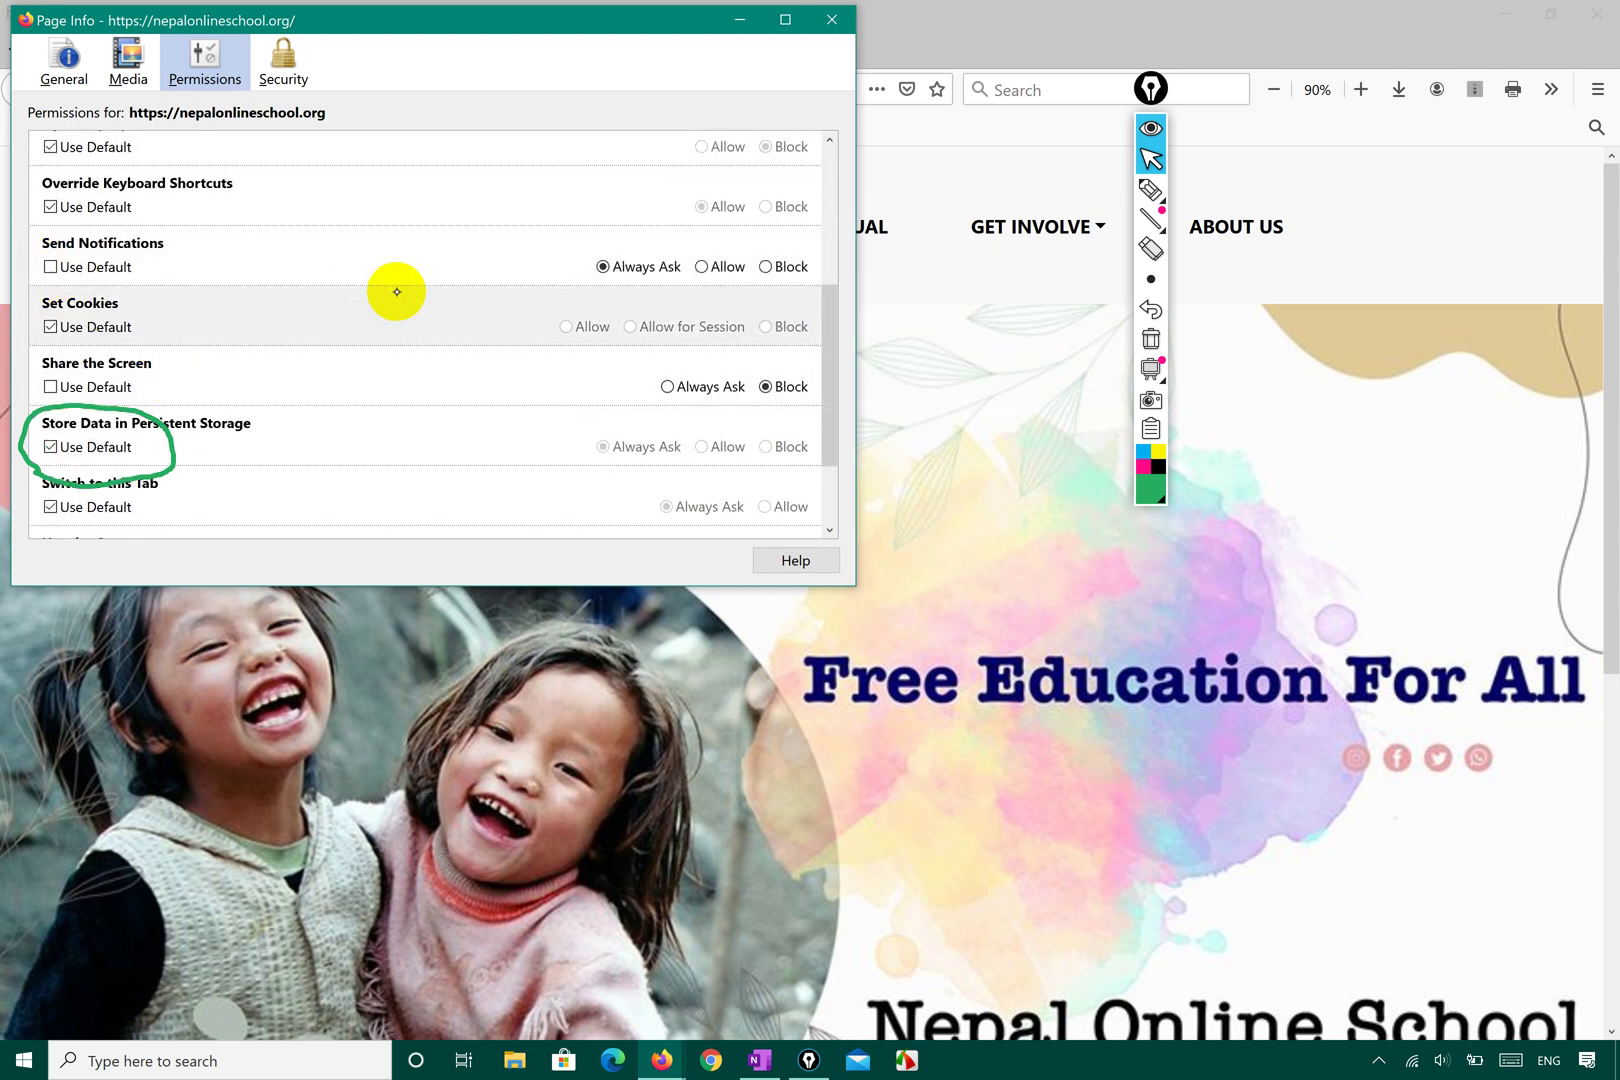
left_click(766, 266)
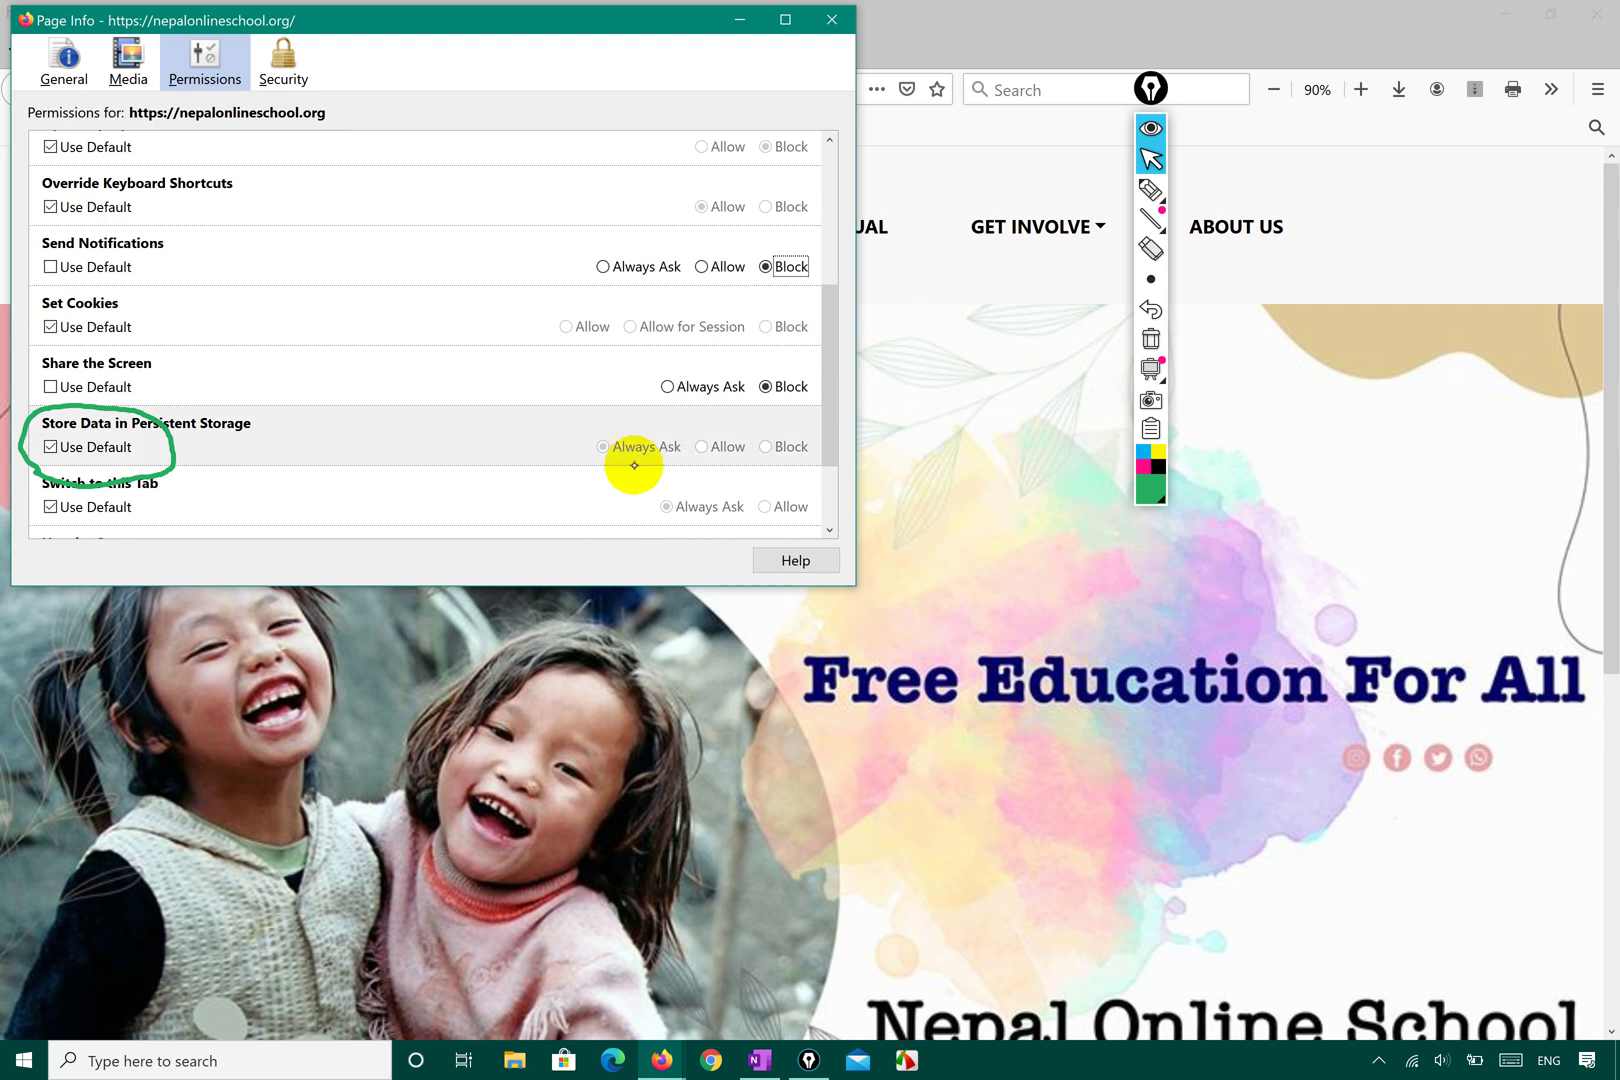
scroll(633, 462, "down", 2)
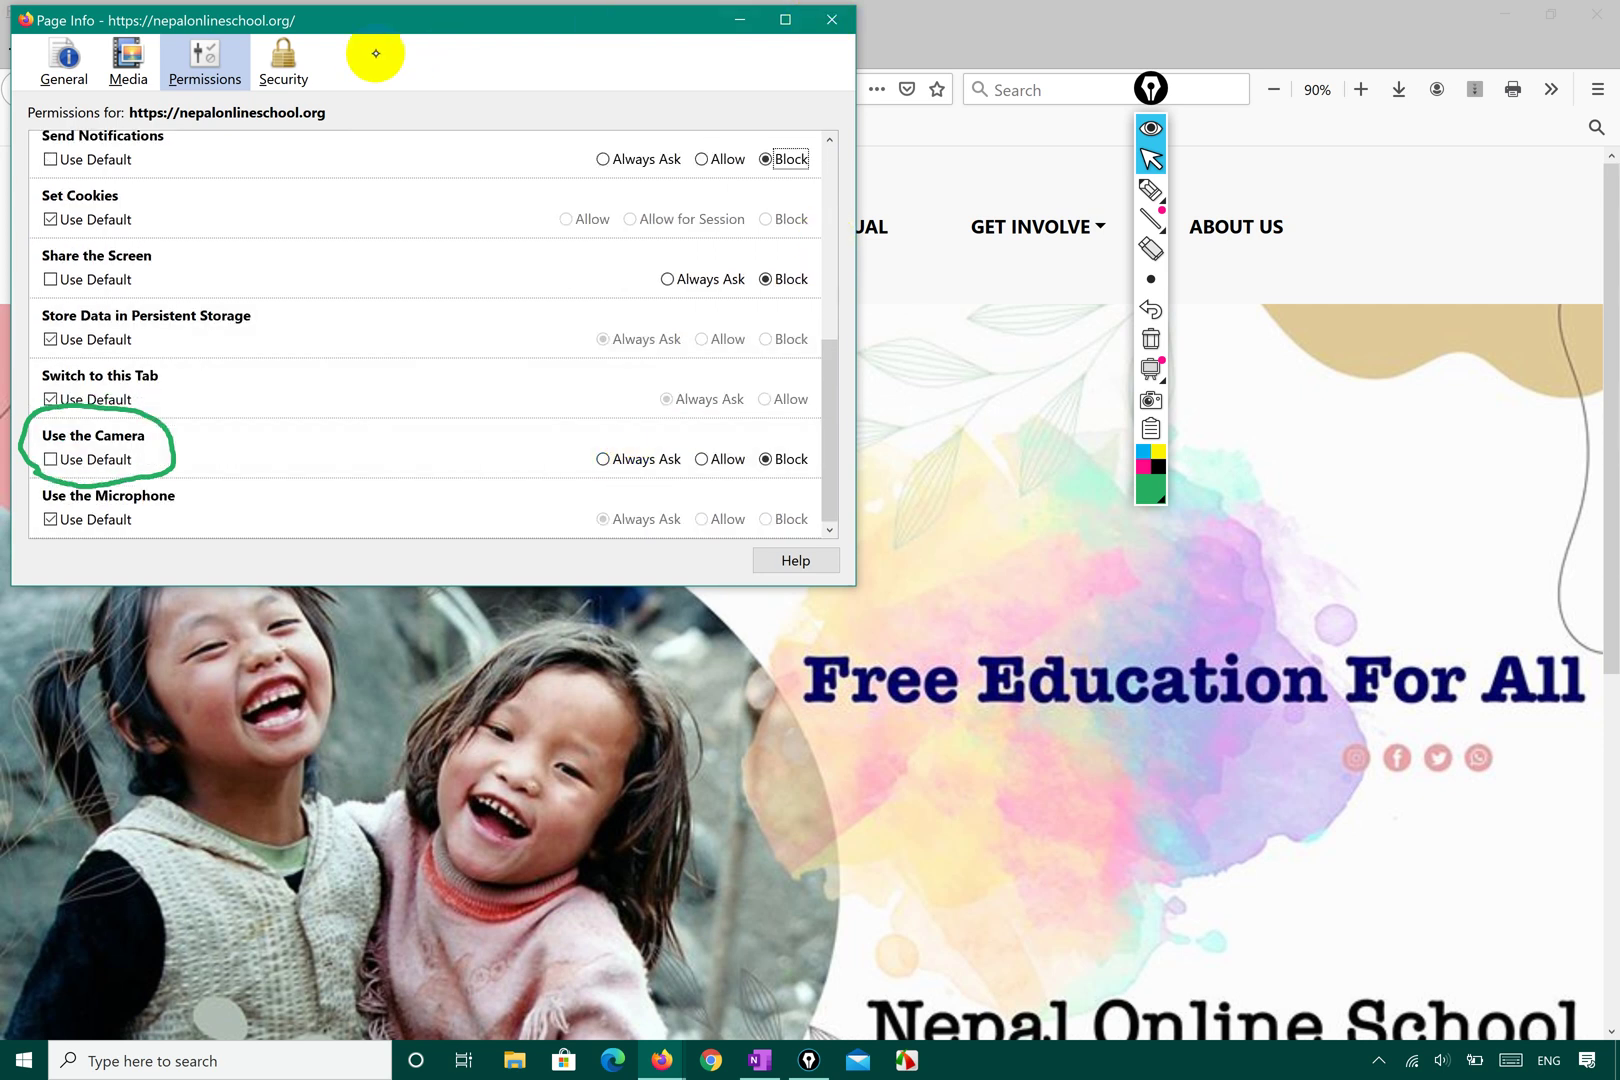
- View the site's media list, close the page information window, and open the Camera permission settings in the browser's Options
left_click(128, 60)
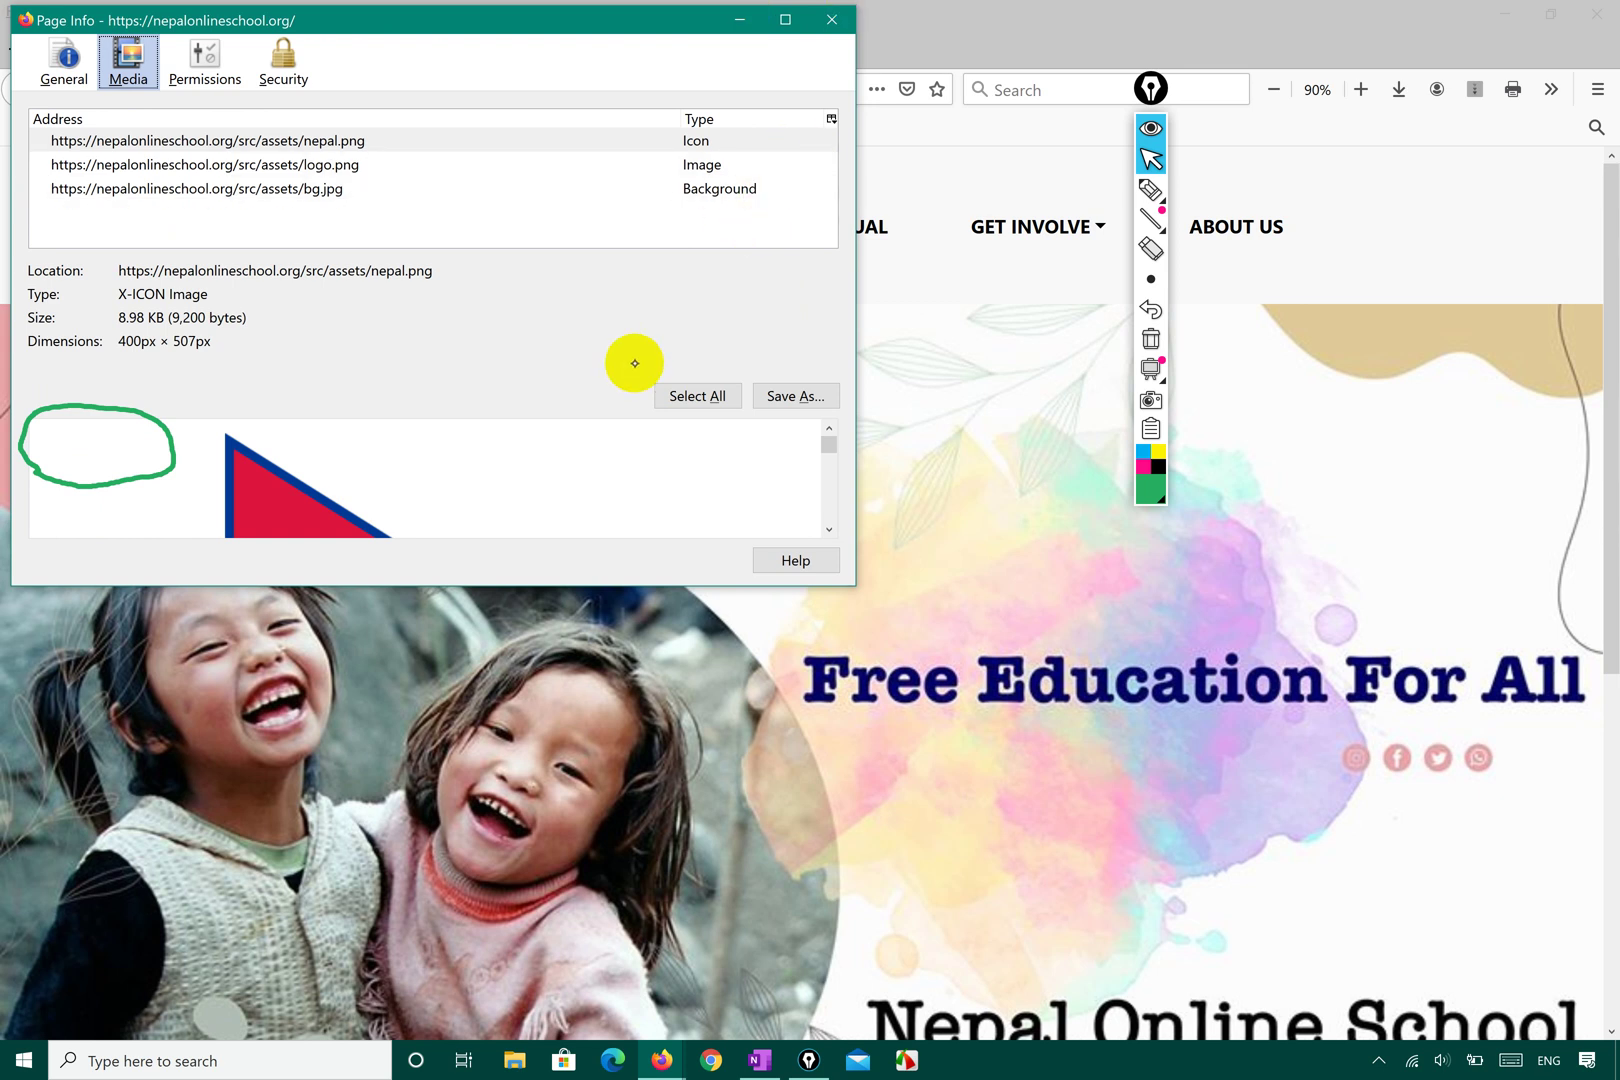
left_click(831, 20)
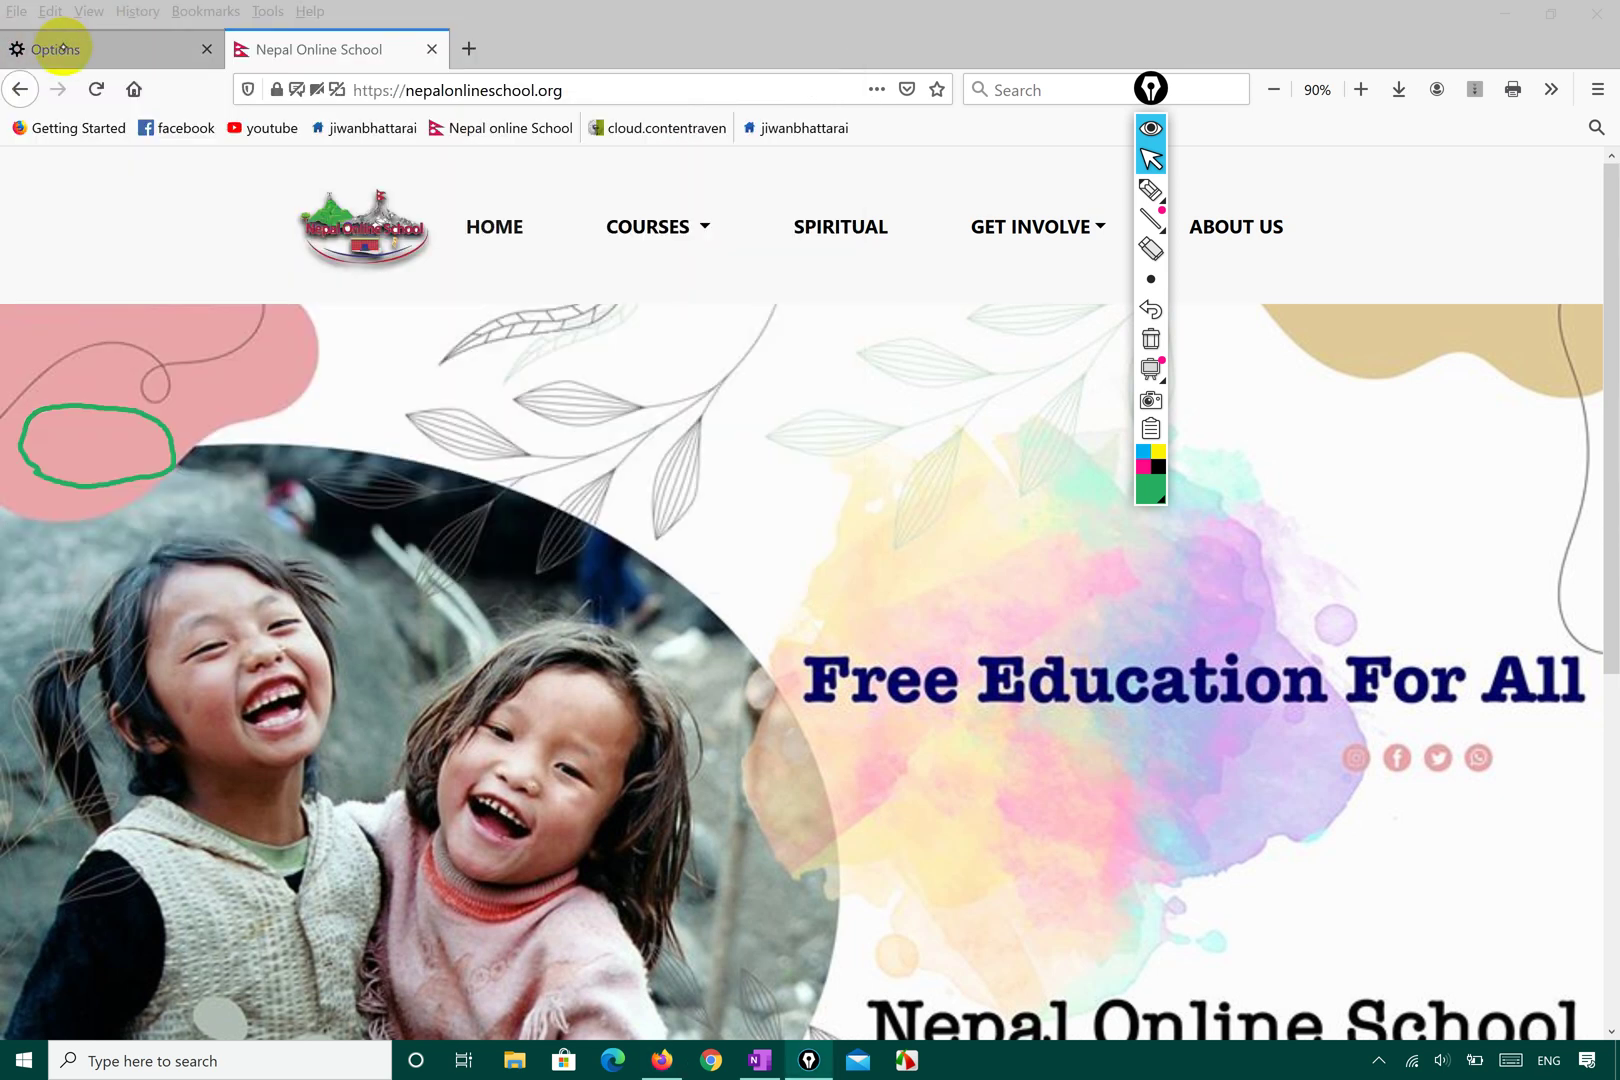
left_click(62, 48)
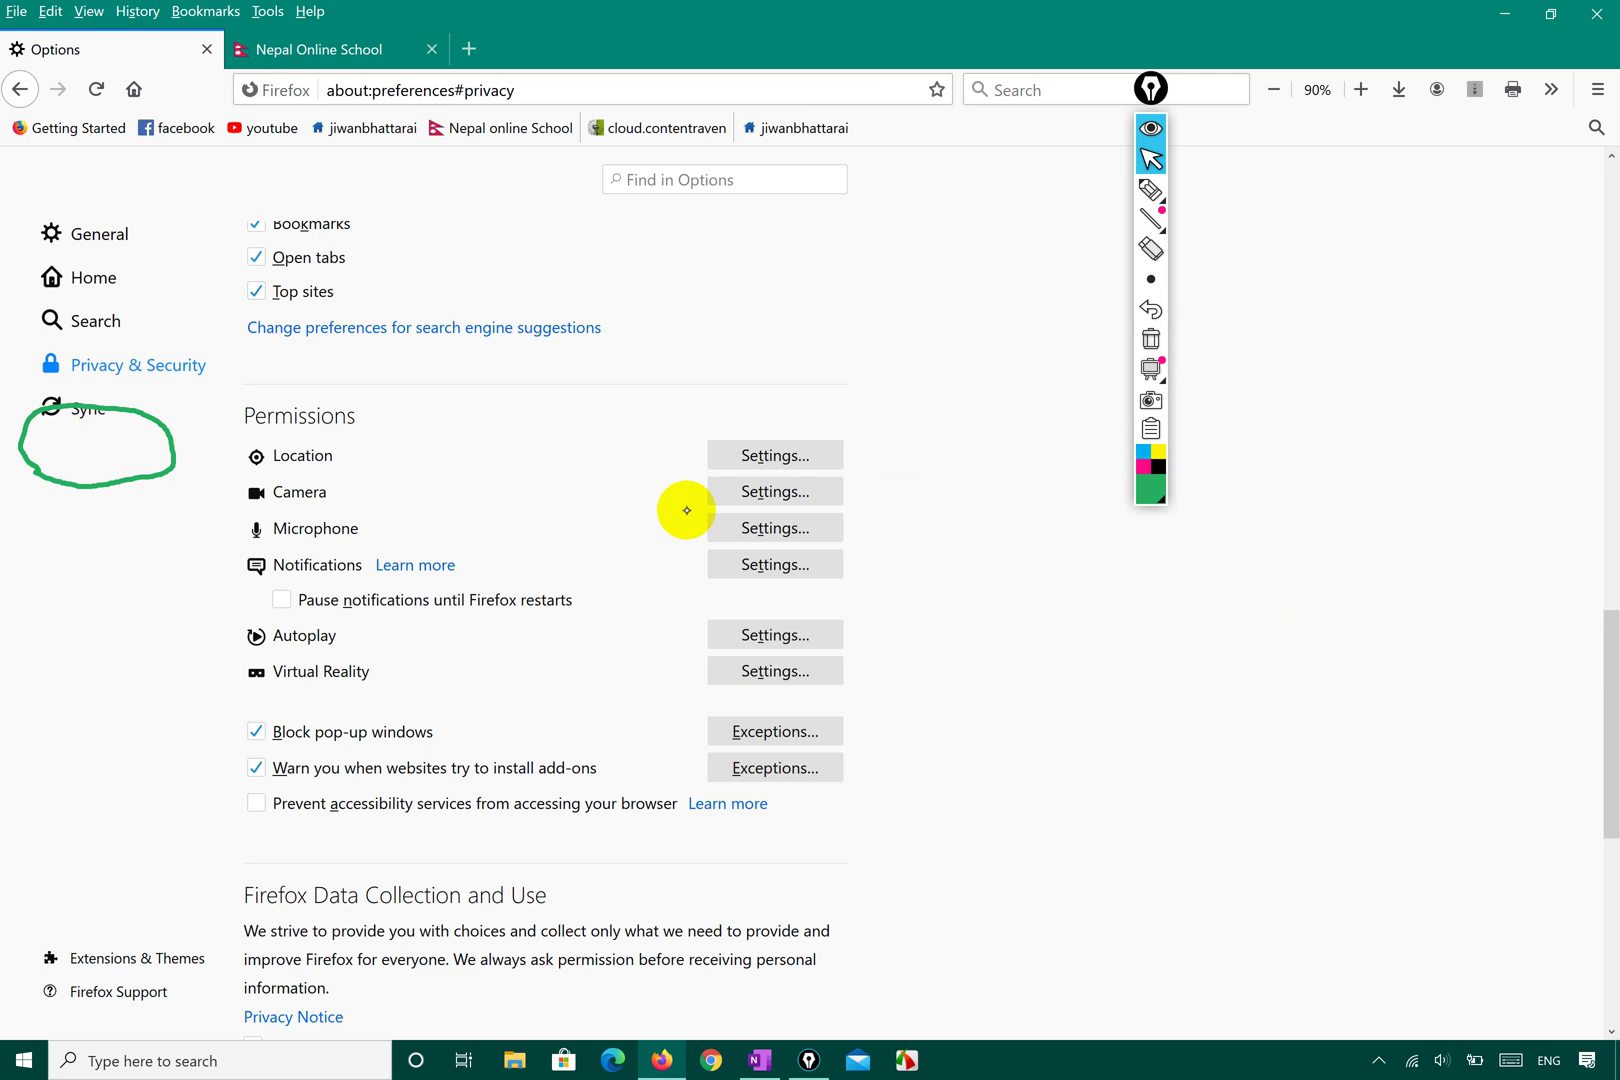
left_click(775, 491)
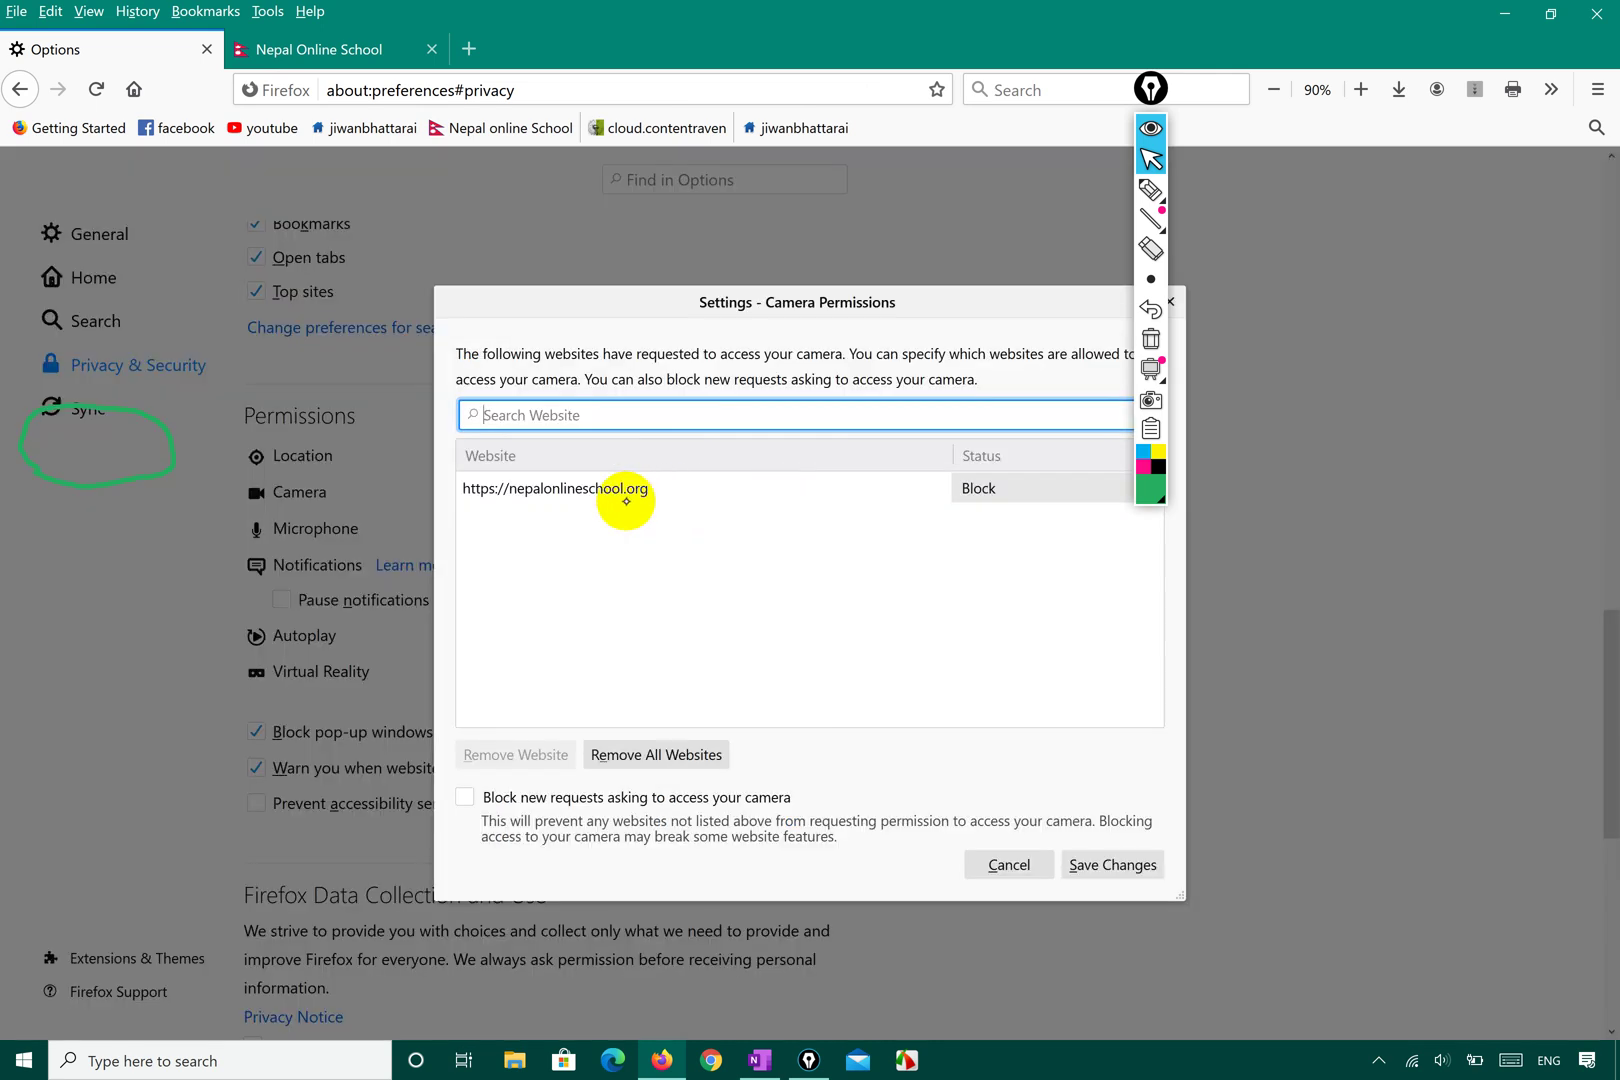
left_click(631, 488)
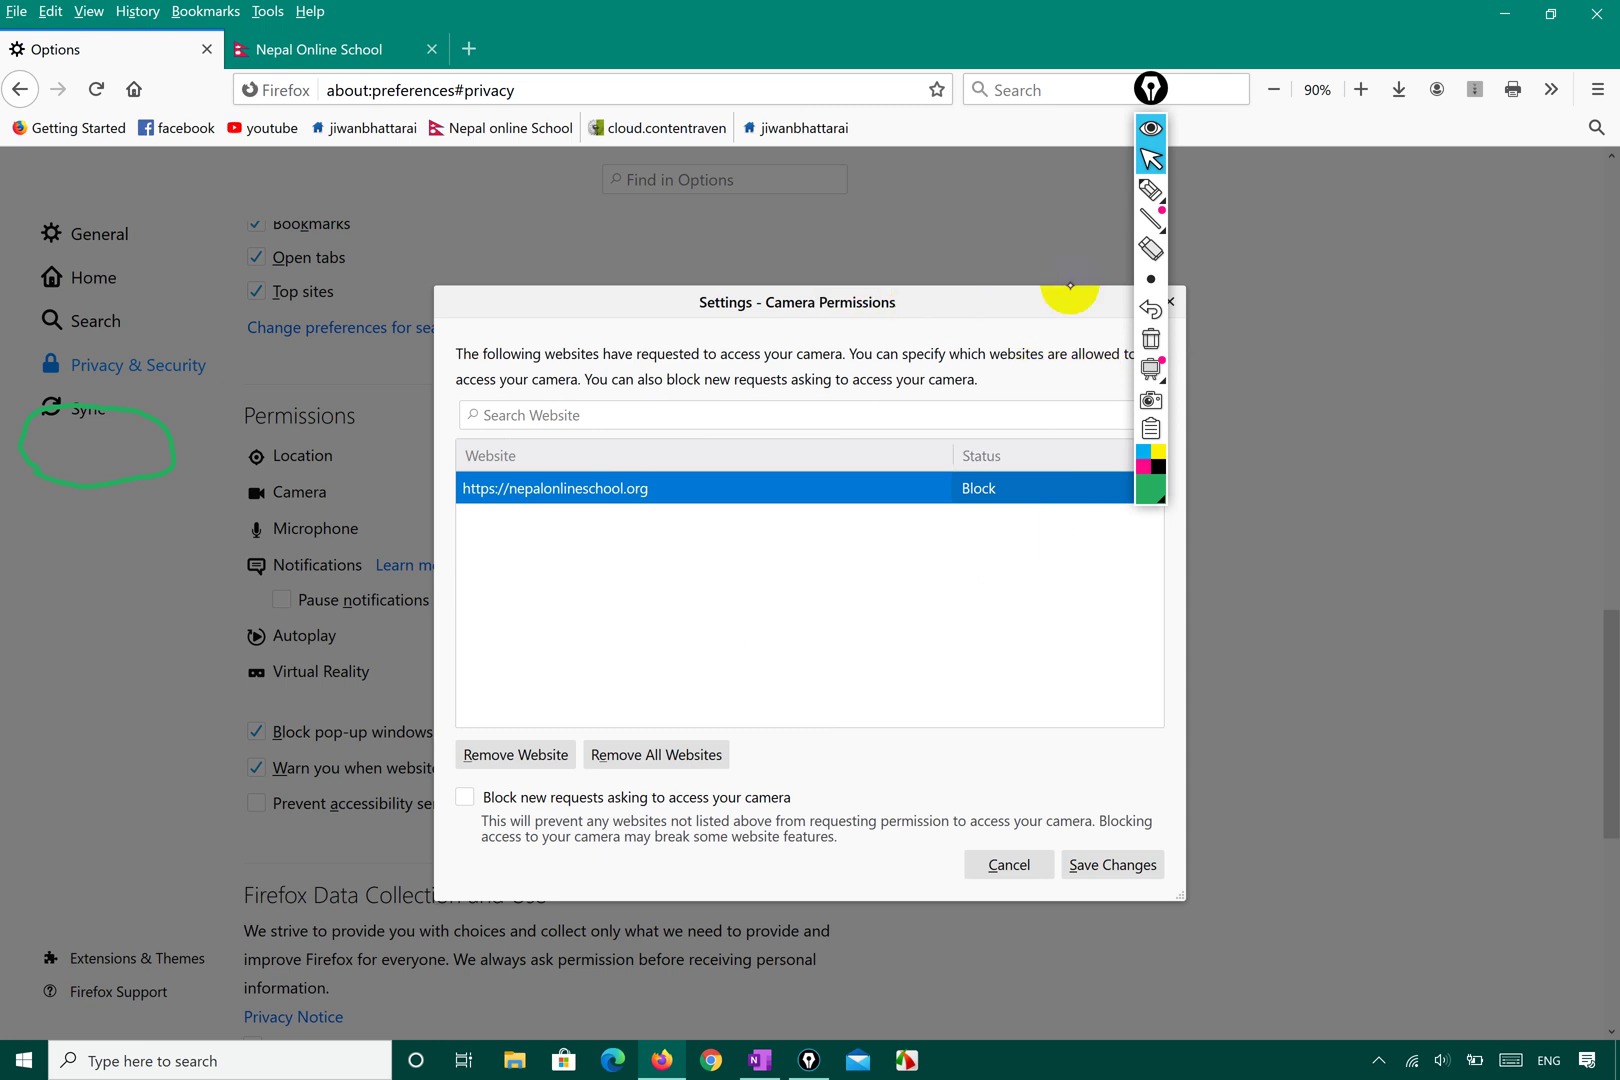
left_click(1150, 127)
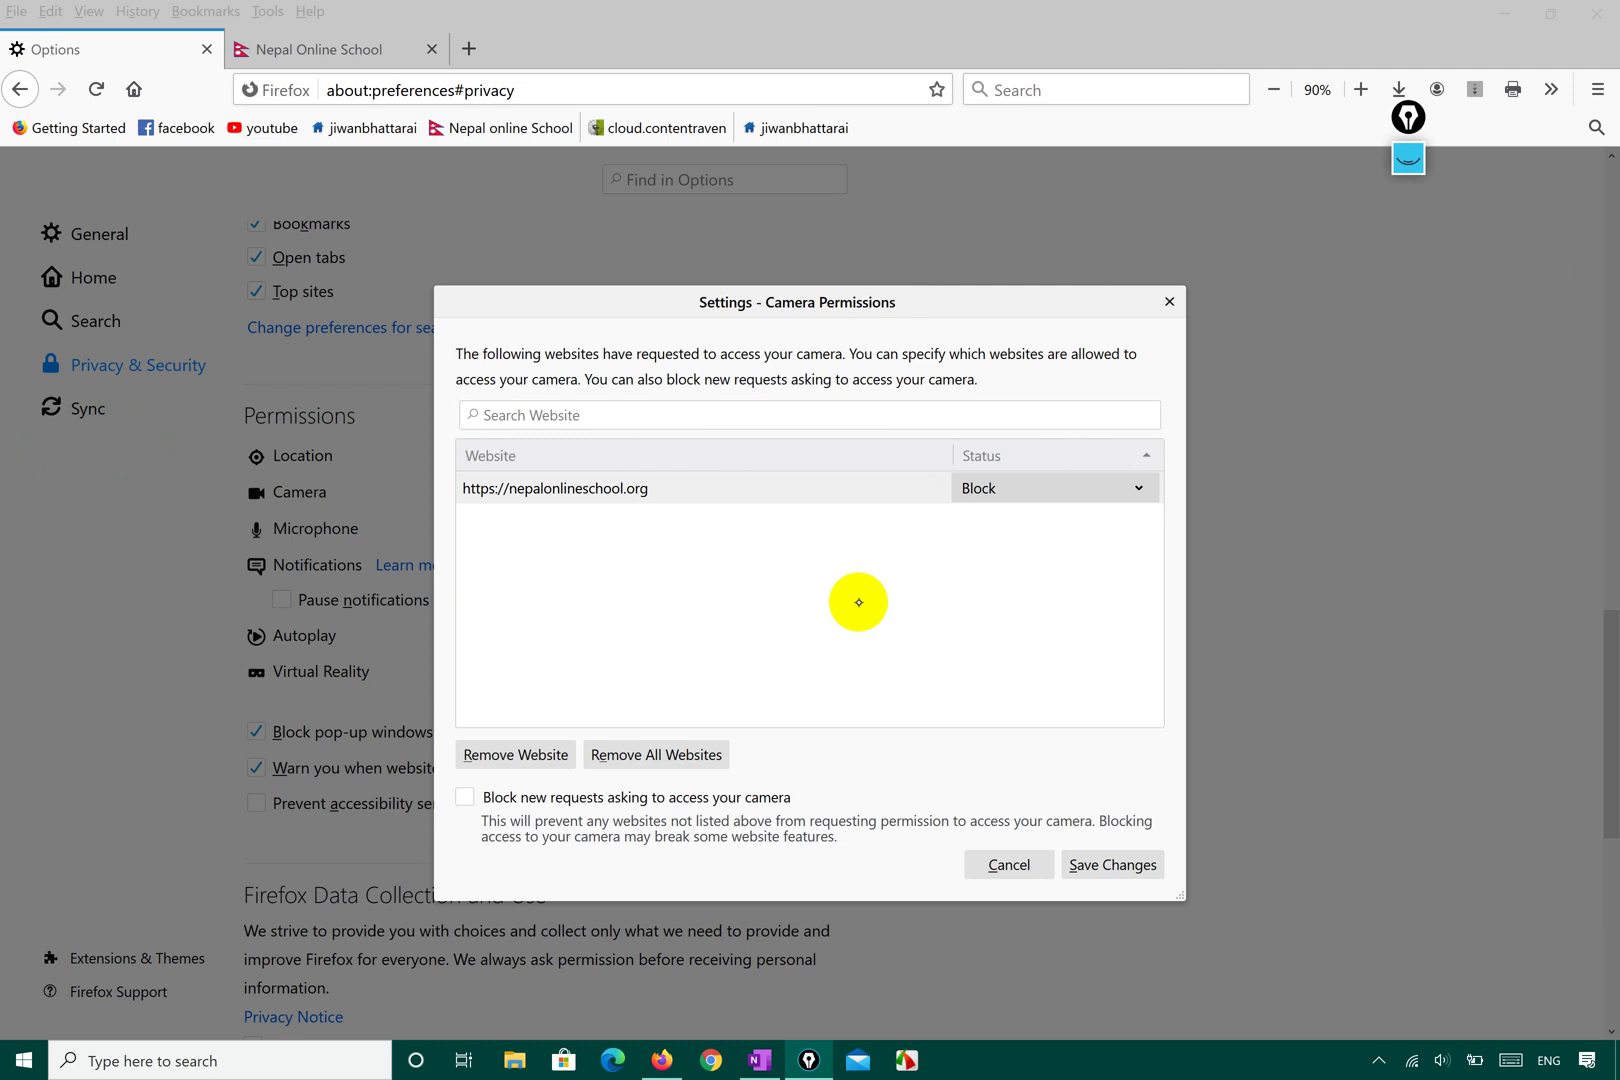
left_click(1139, 488)
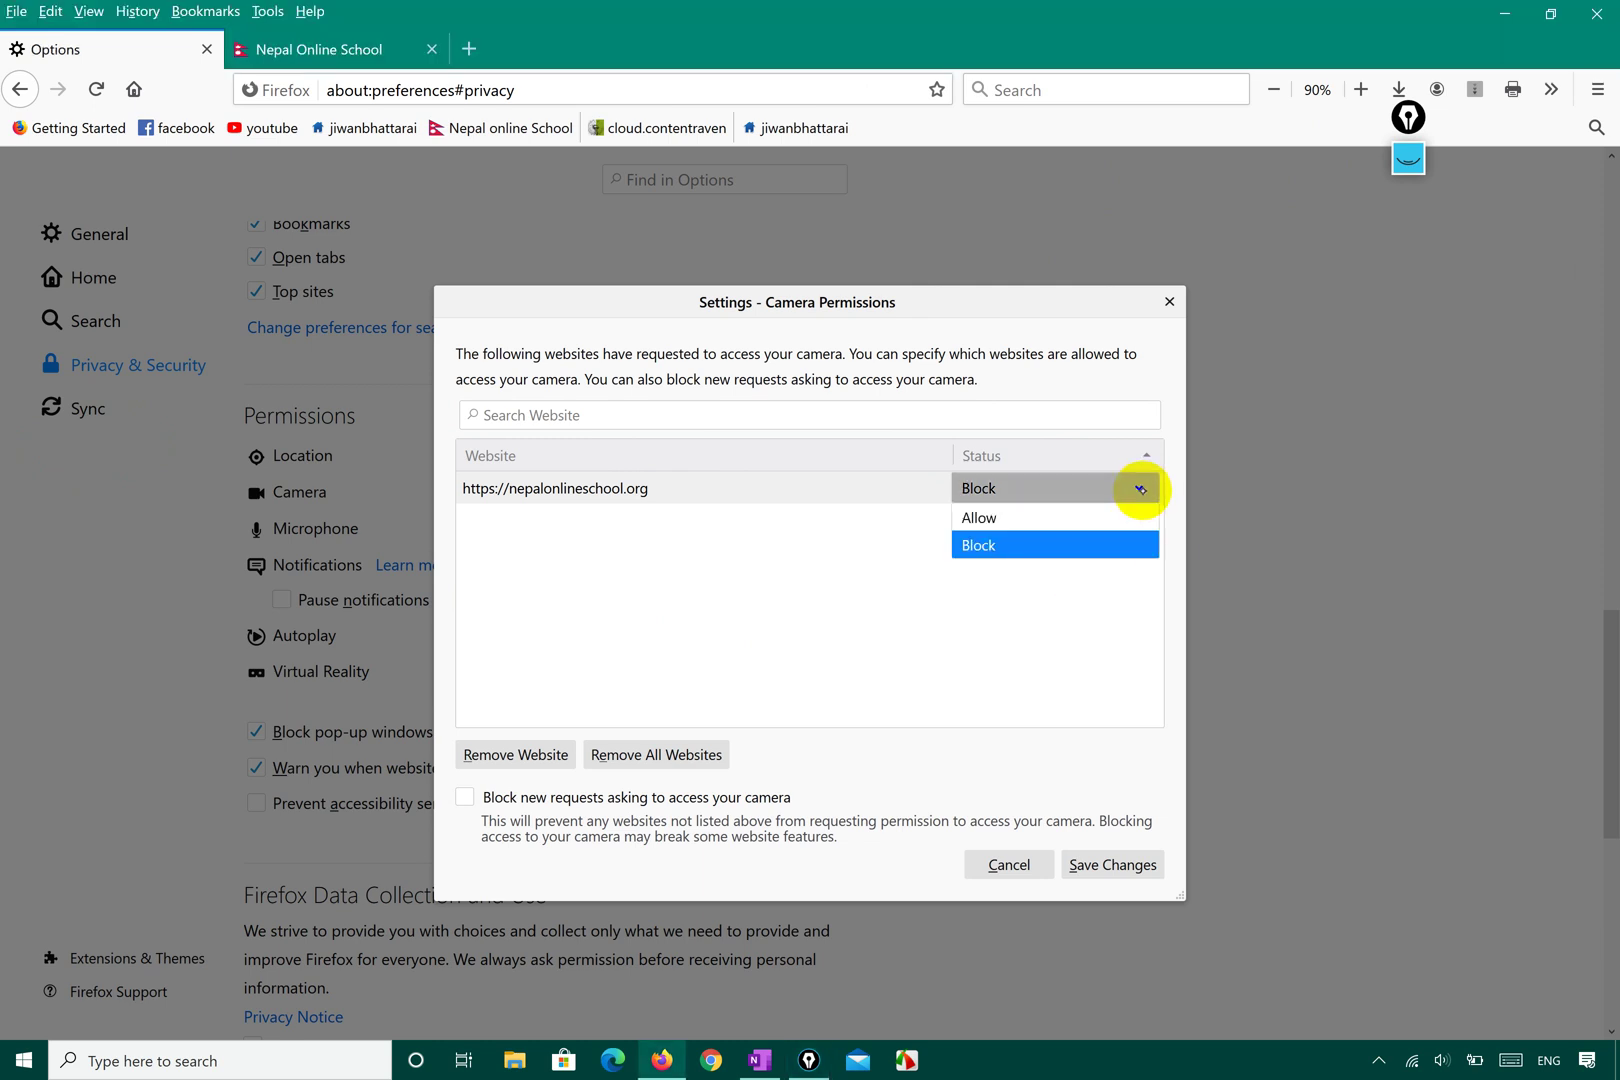
left_click(1047, 521)
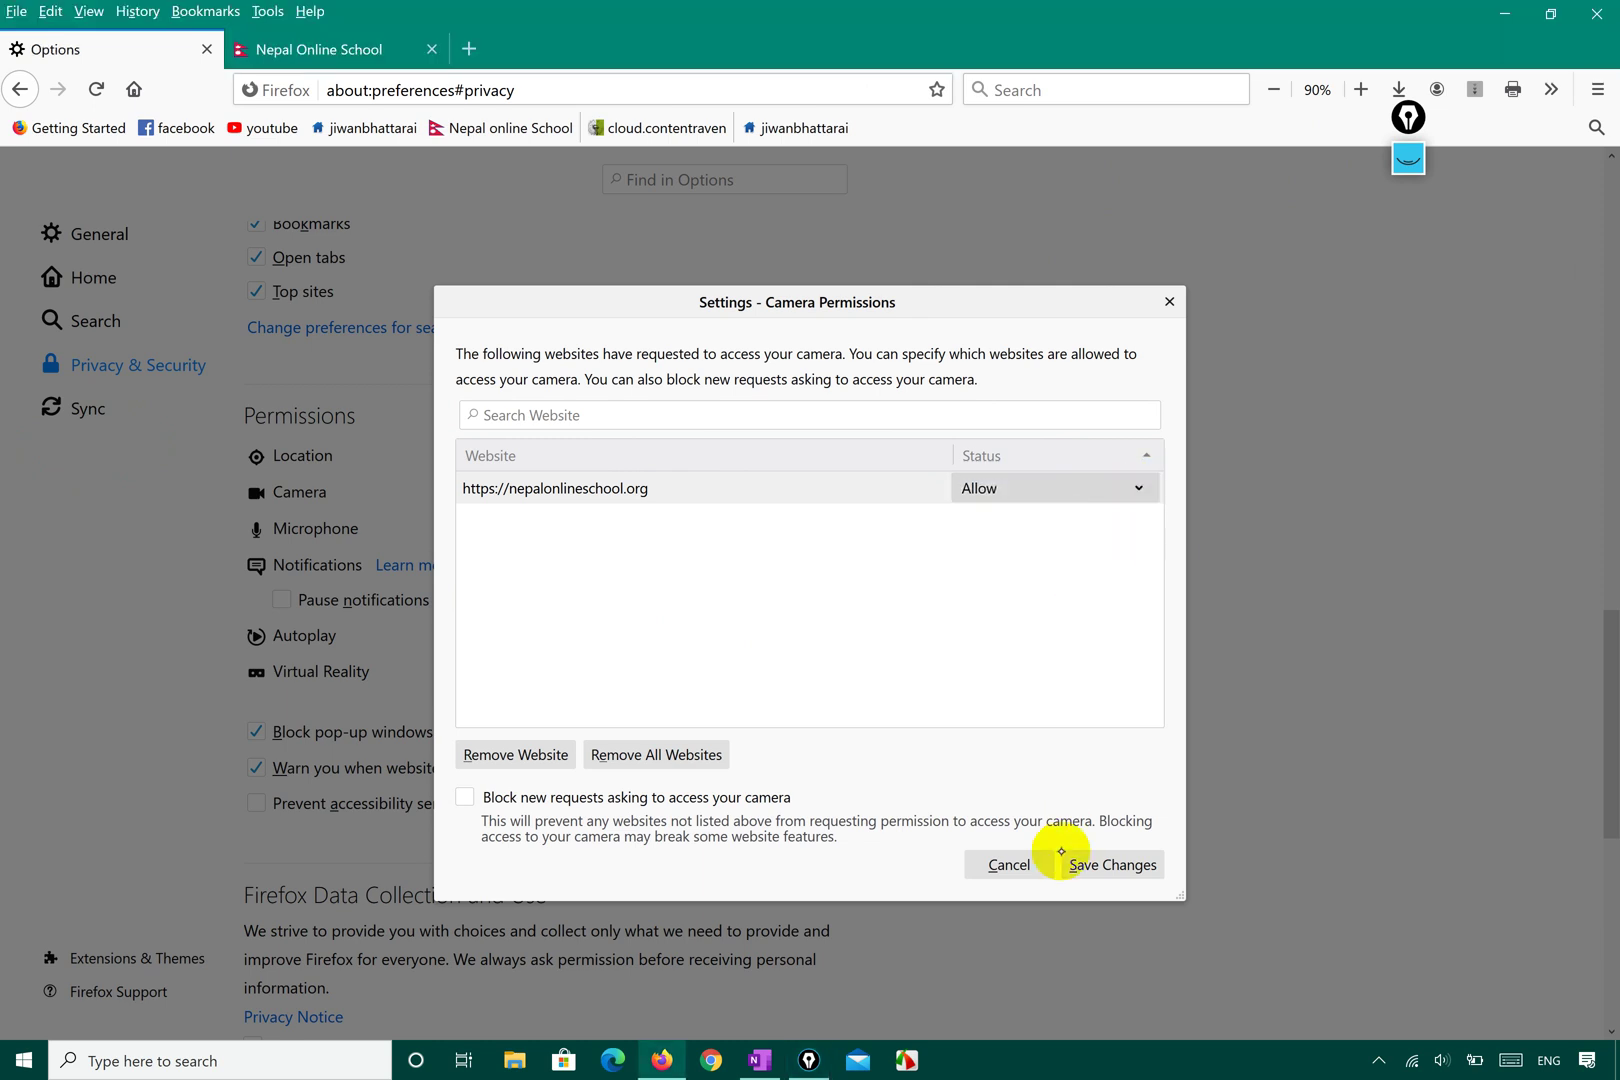
left_click(1126, 871)
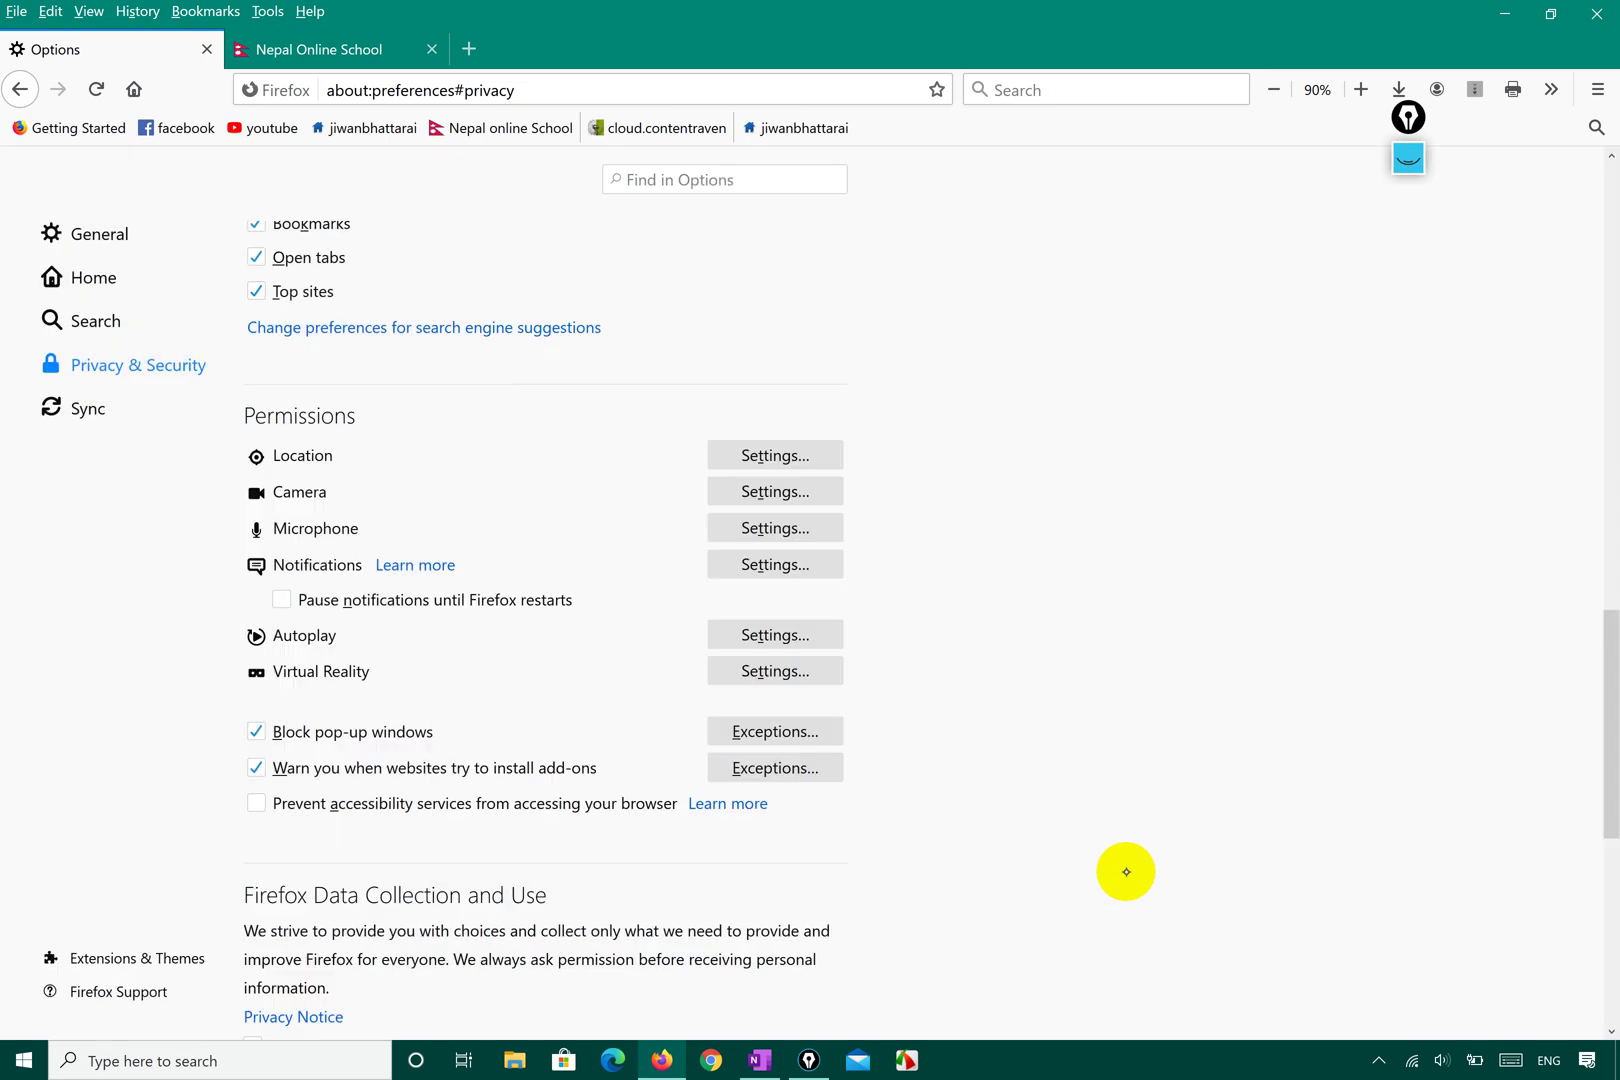
left_click(763, 493)
left_click(1040, 488)
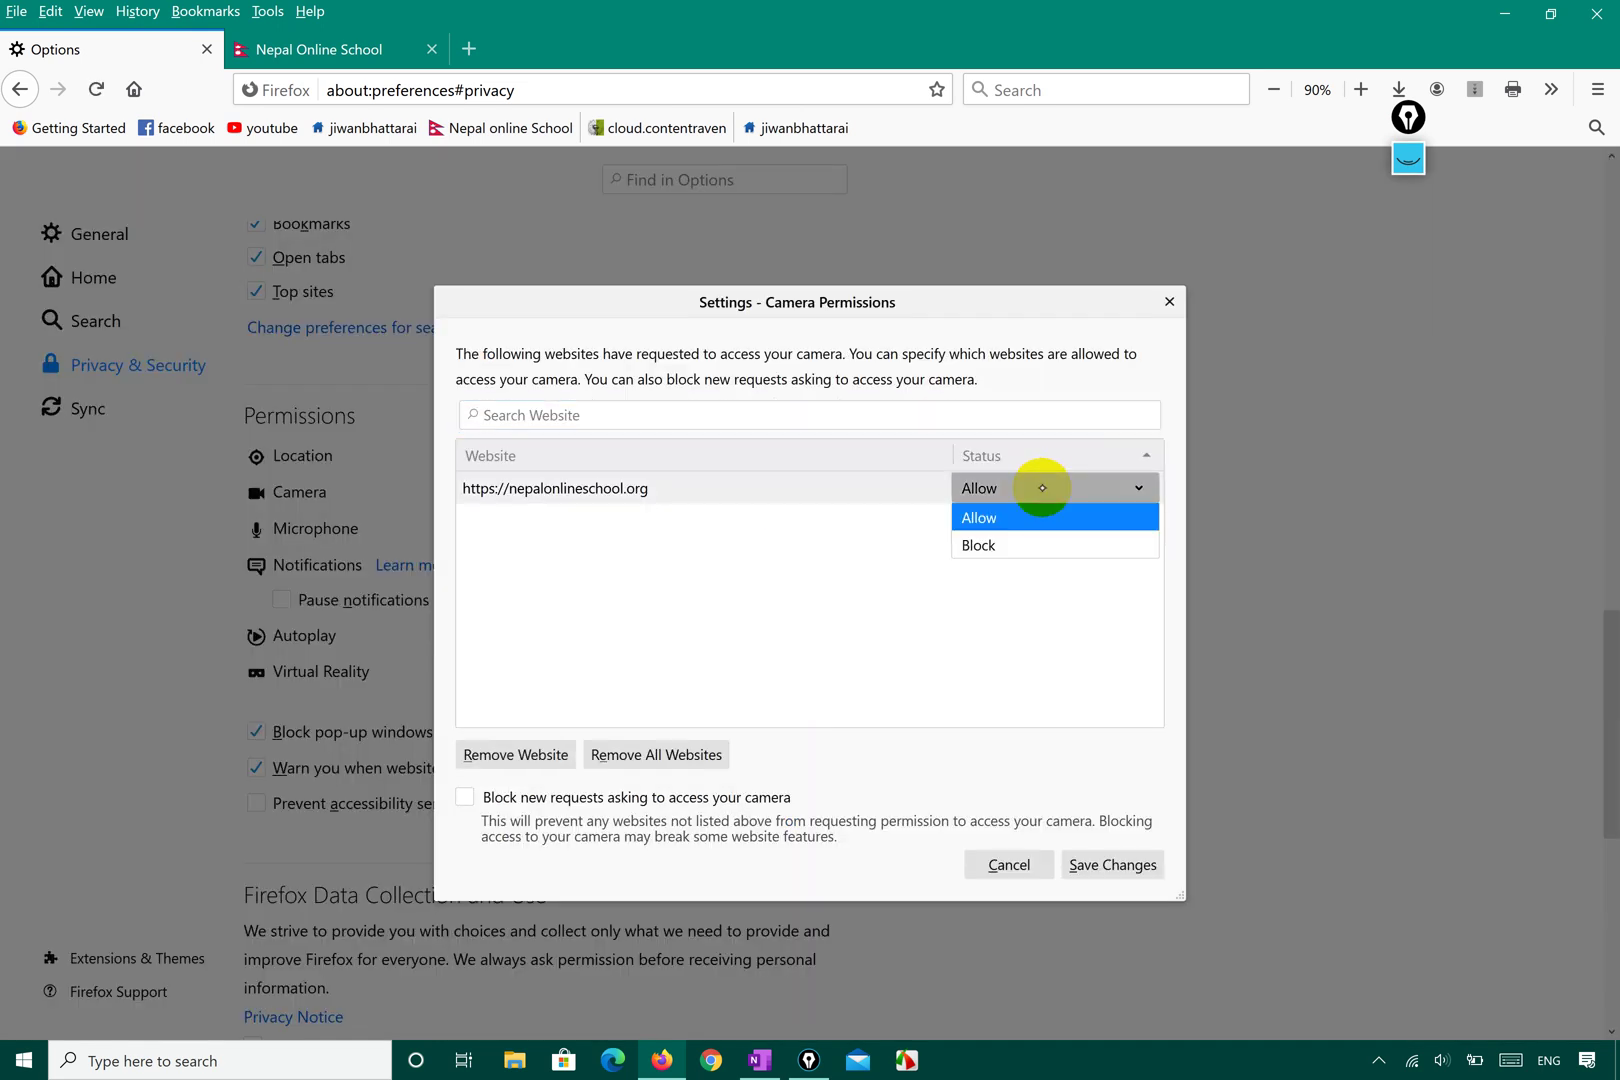
left_click(976, 546)
left_click(1113, 864)
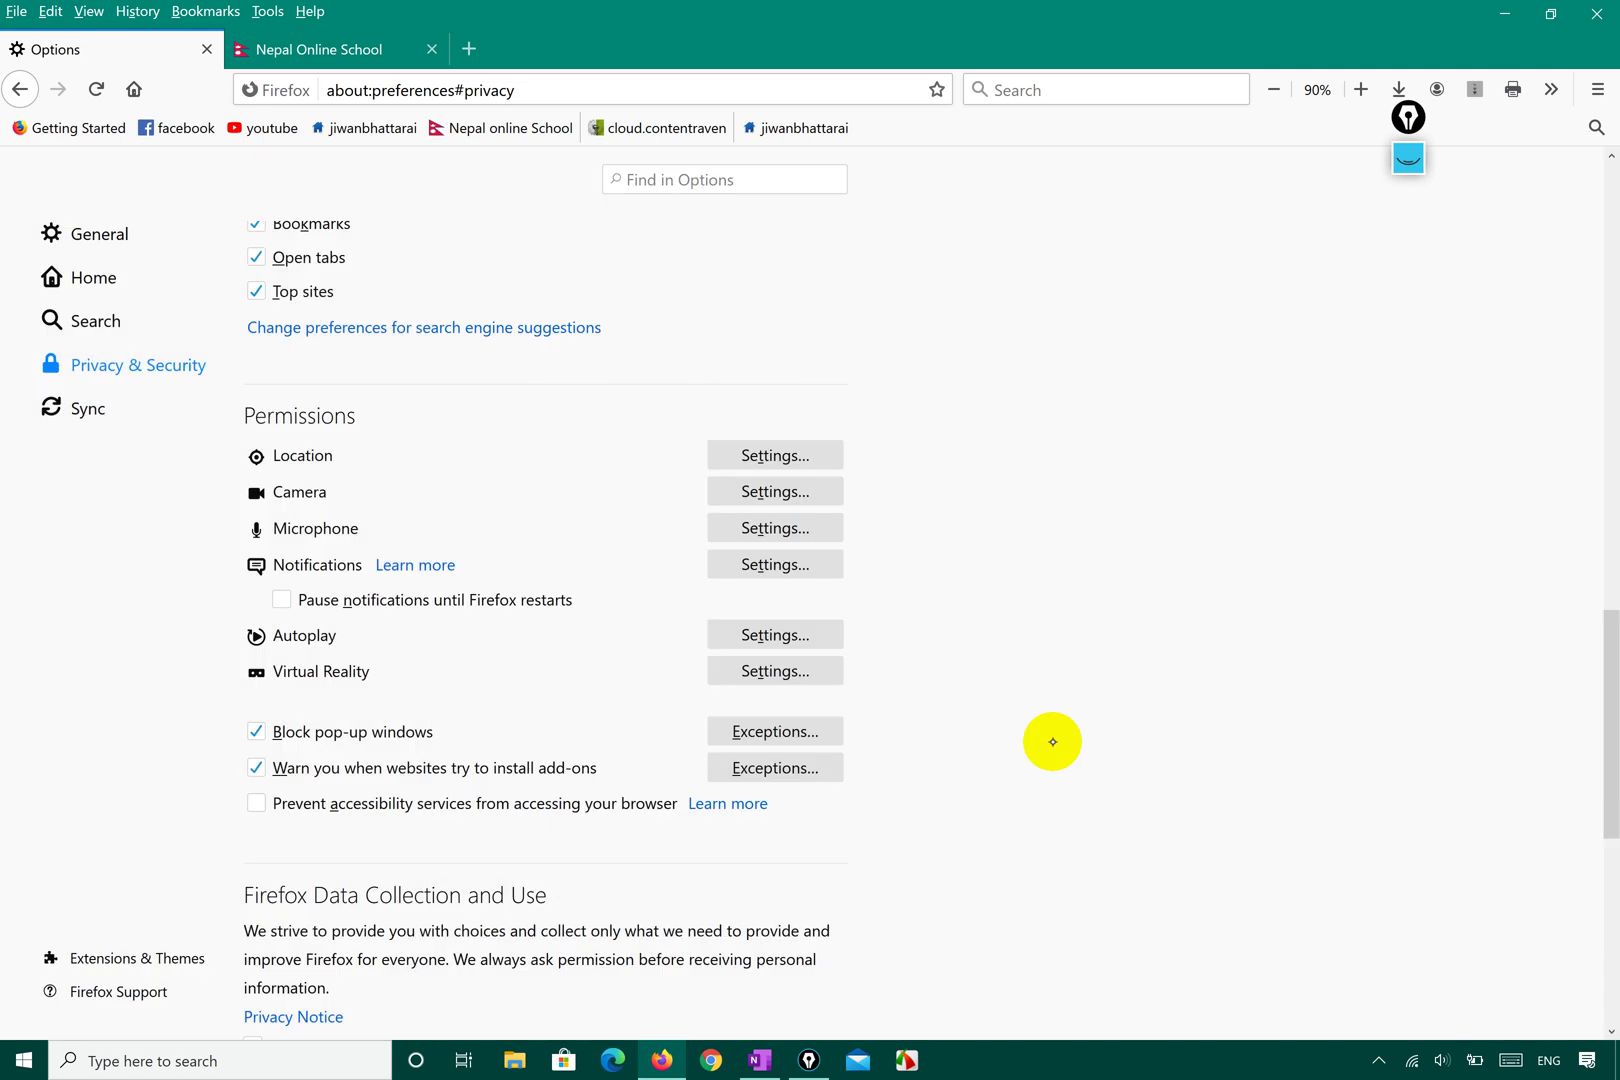
- Show the Nepal Online School page, circle its web address and permission icons in green ink, and return to normal pointing
left_click(343, 40)
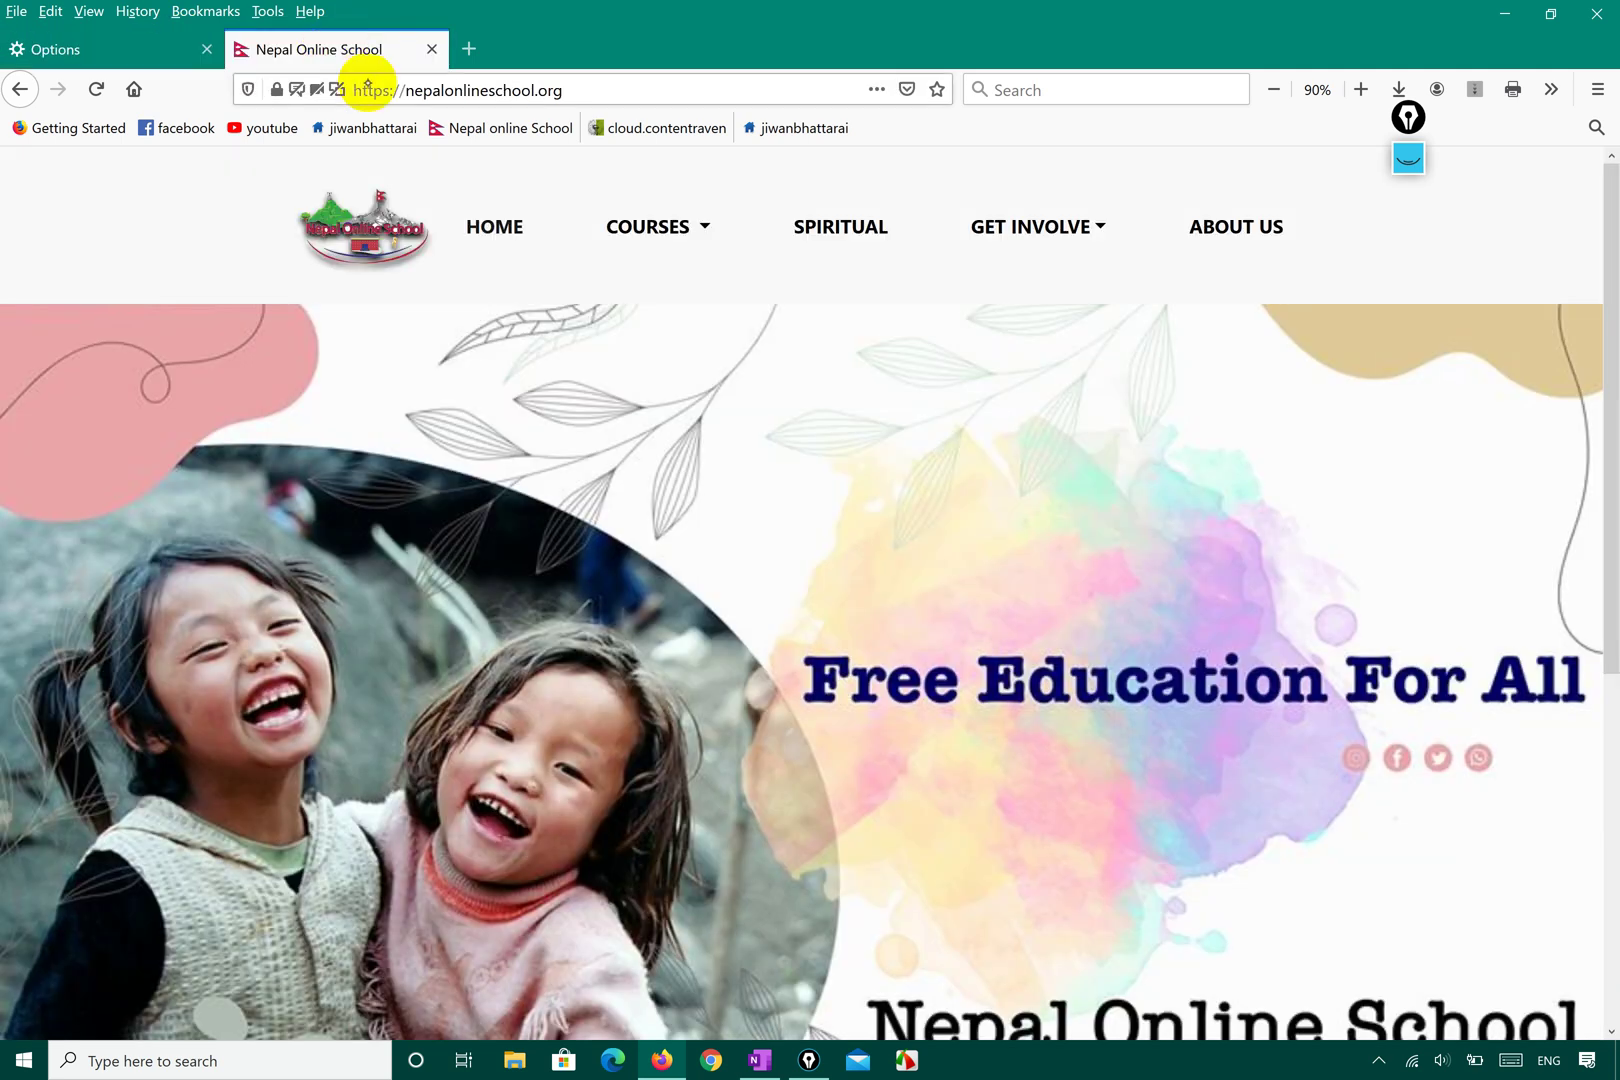
left_click(1408, 157)
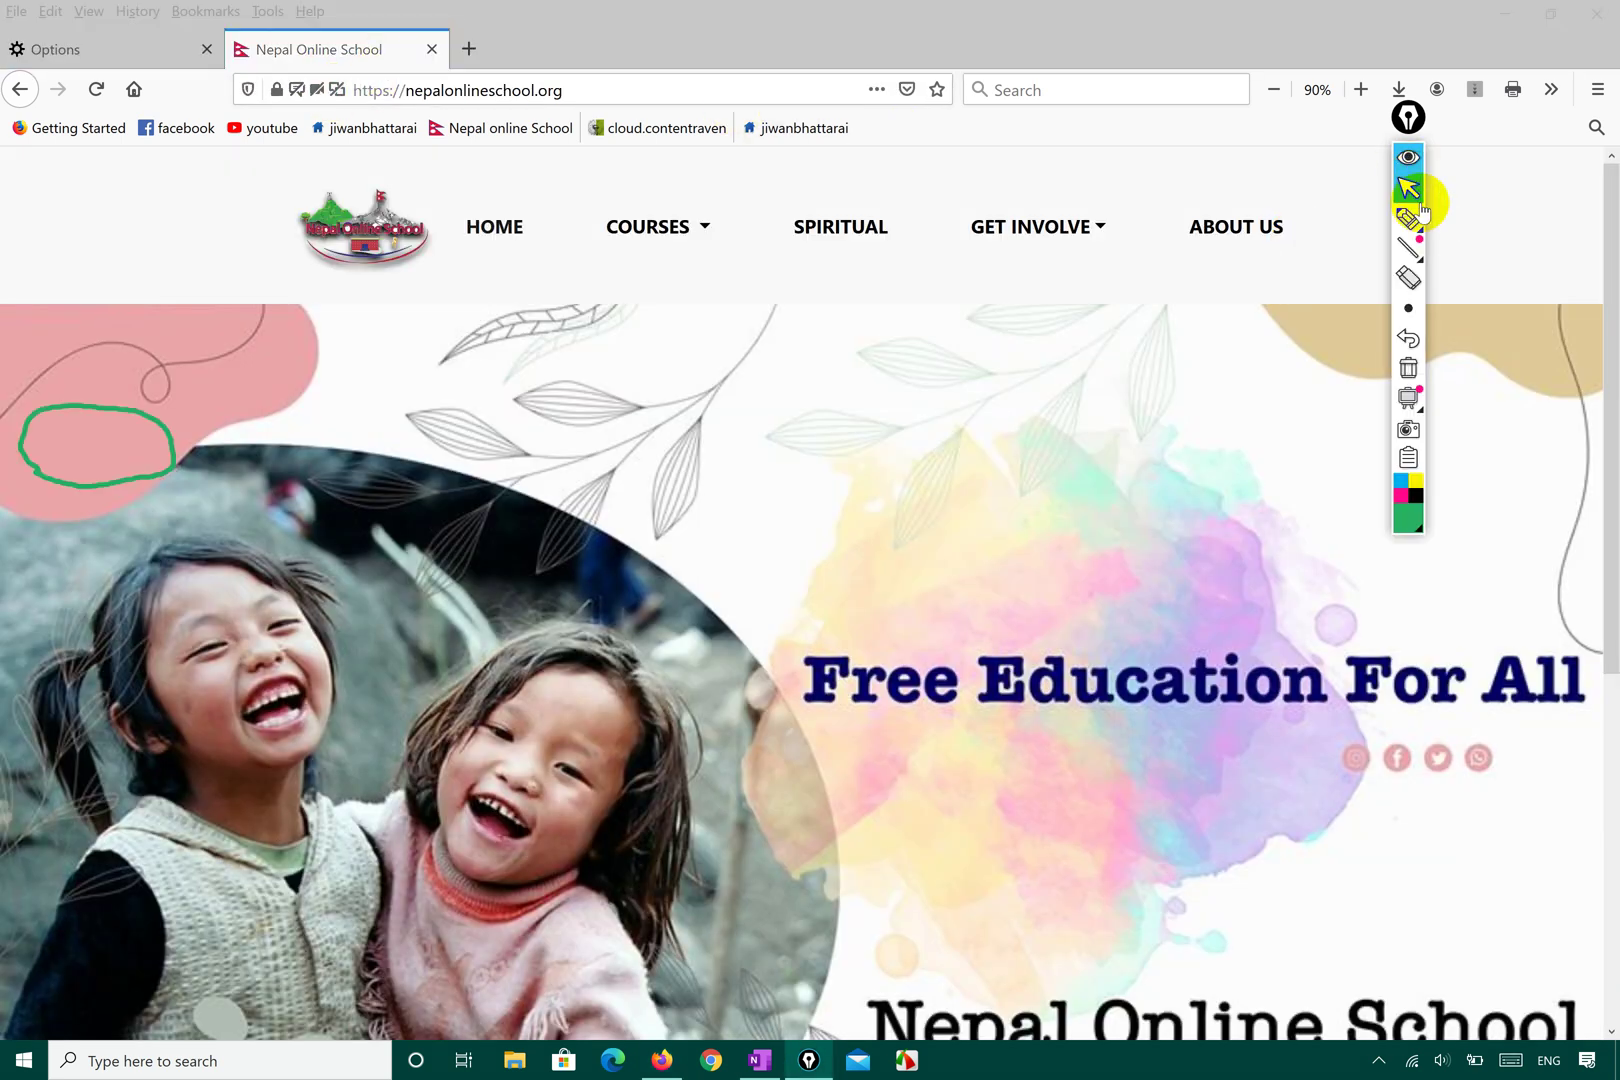
left_click(1408, 218)
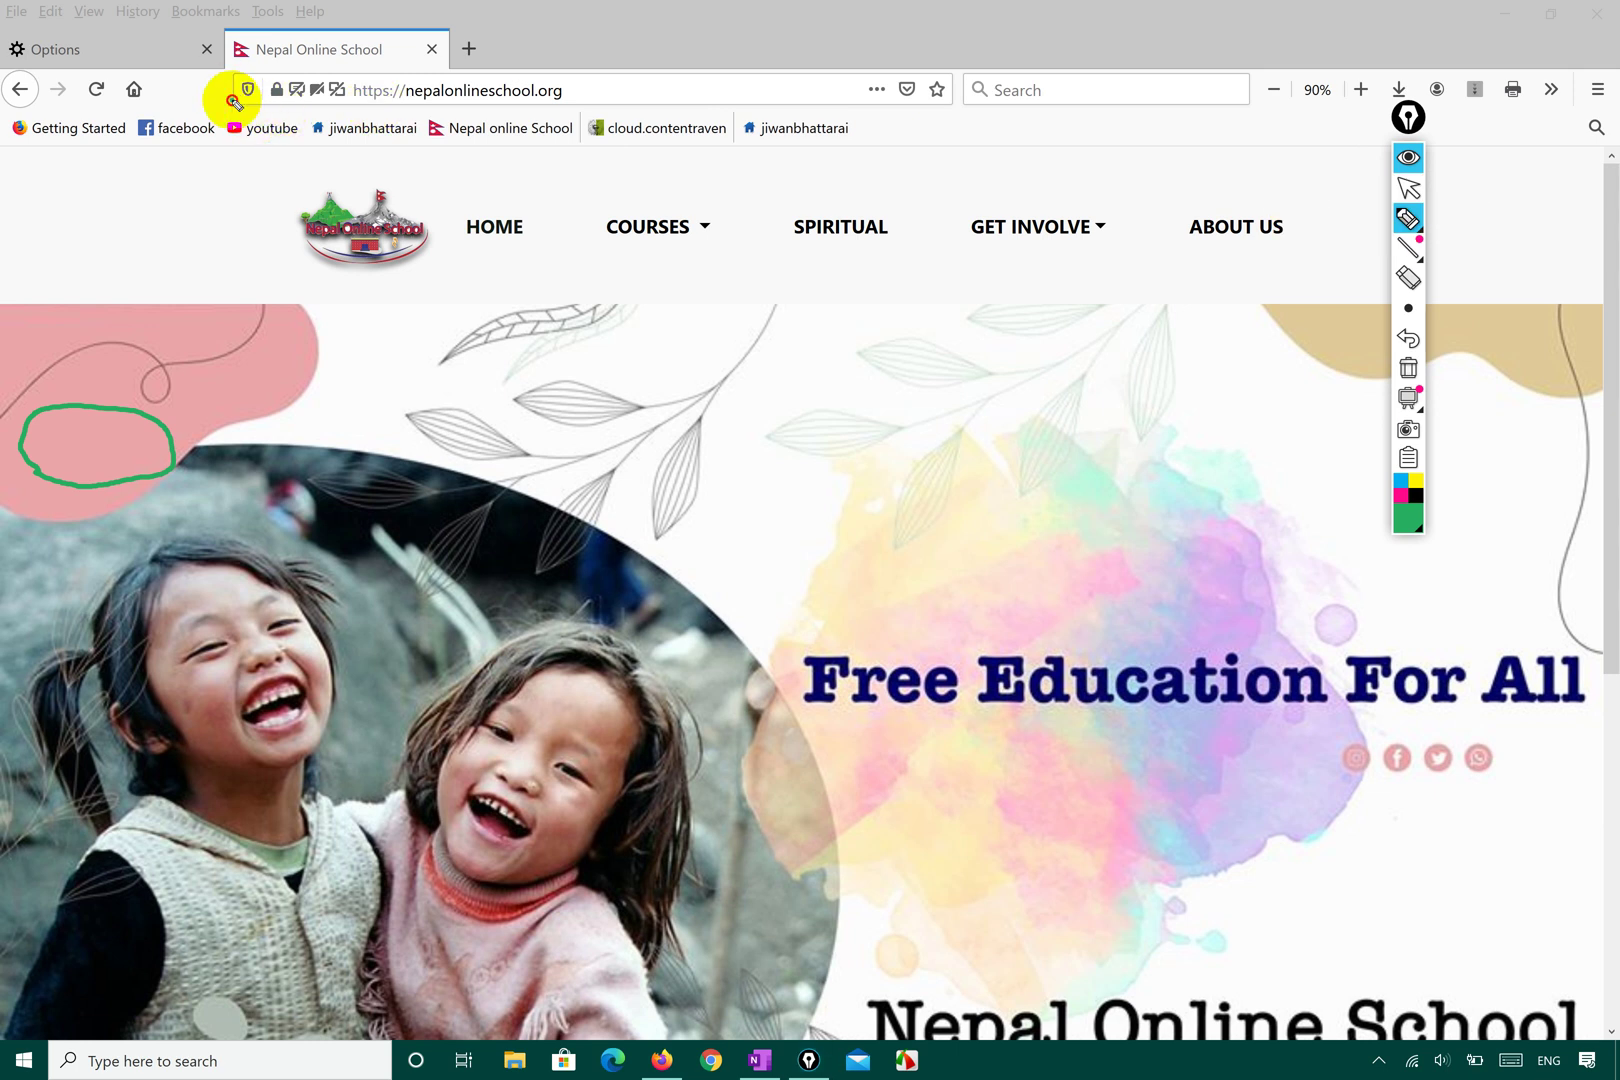
mouse_move(231, 97)
left_mouse_down()
mouse_move(419, 125)
mouse_move(586, 112)
mouse_move(470, 43)
mouse_move(260, 61)
mouse_move(232, 88)
left_mouse_up()
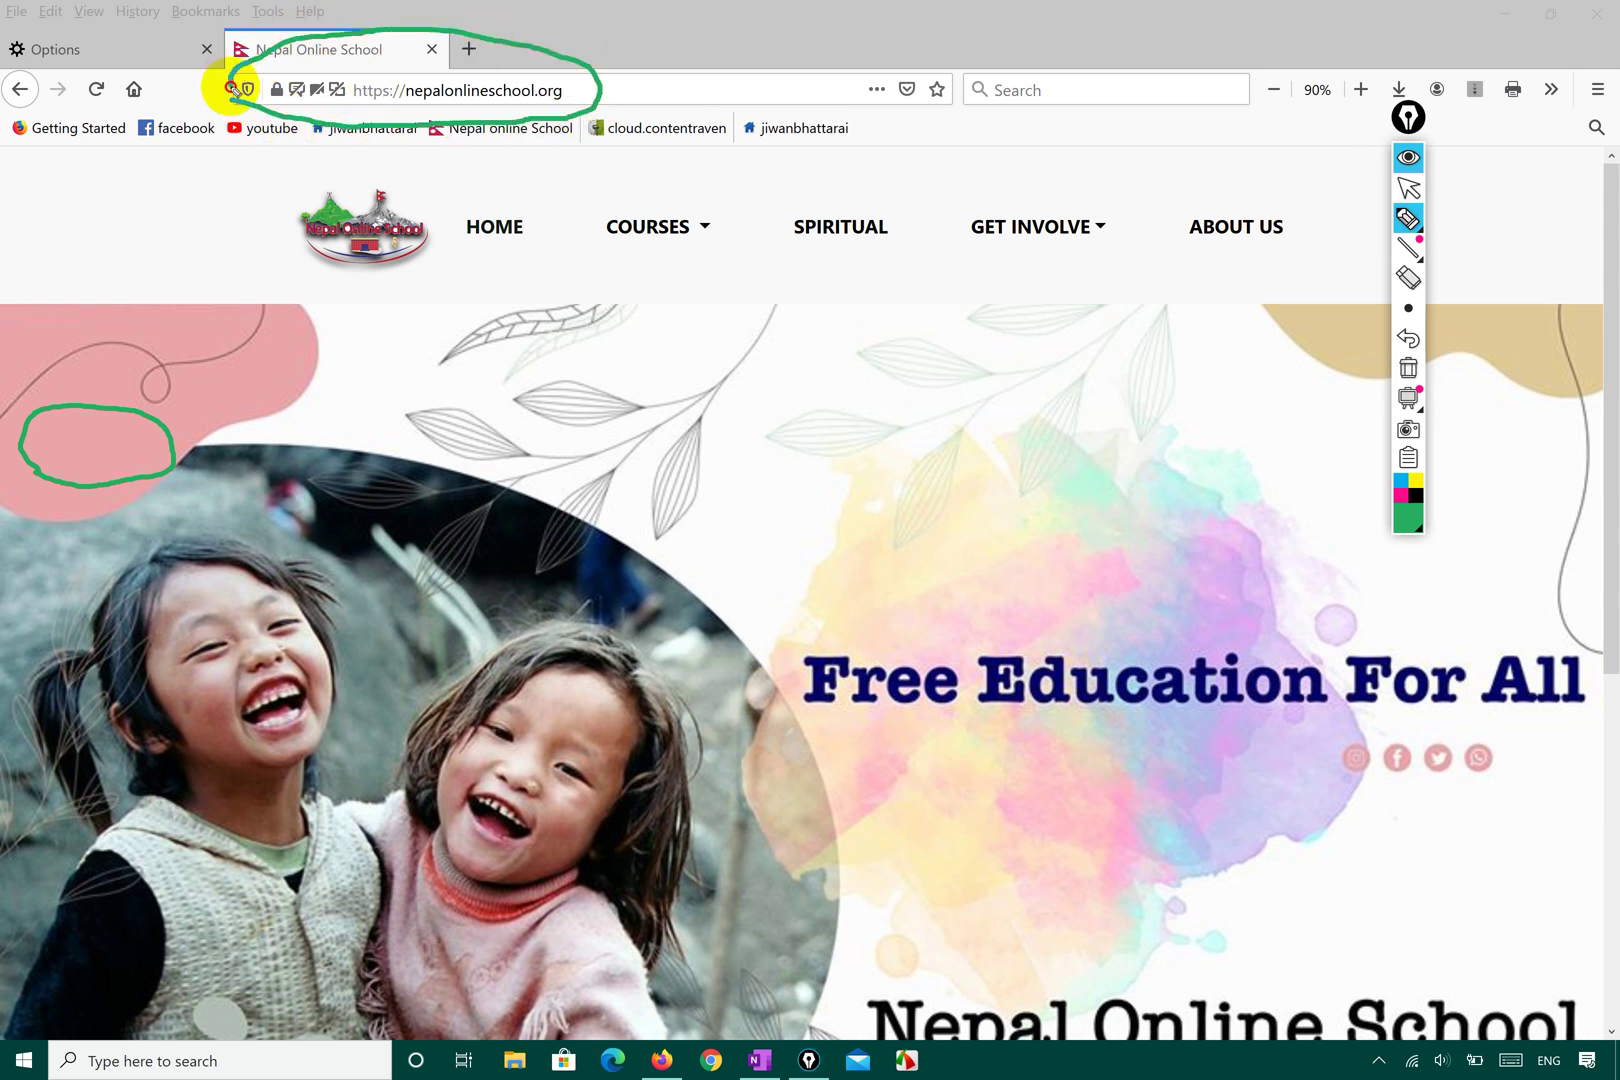
left_click(1408, 188)
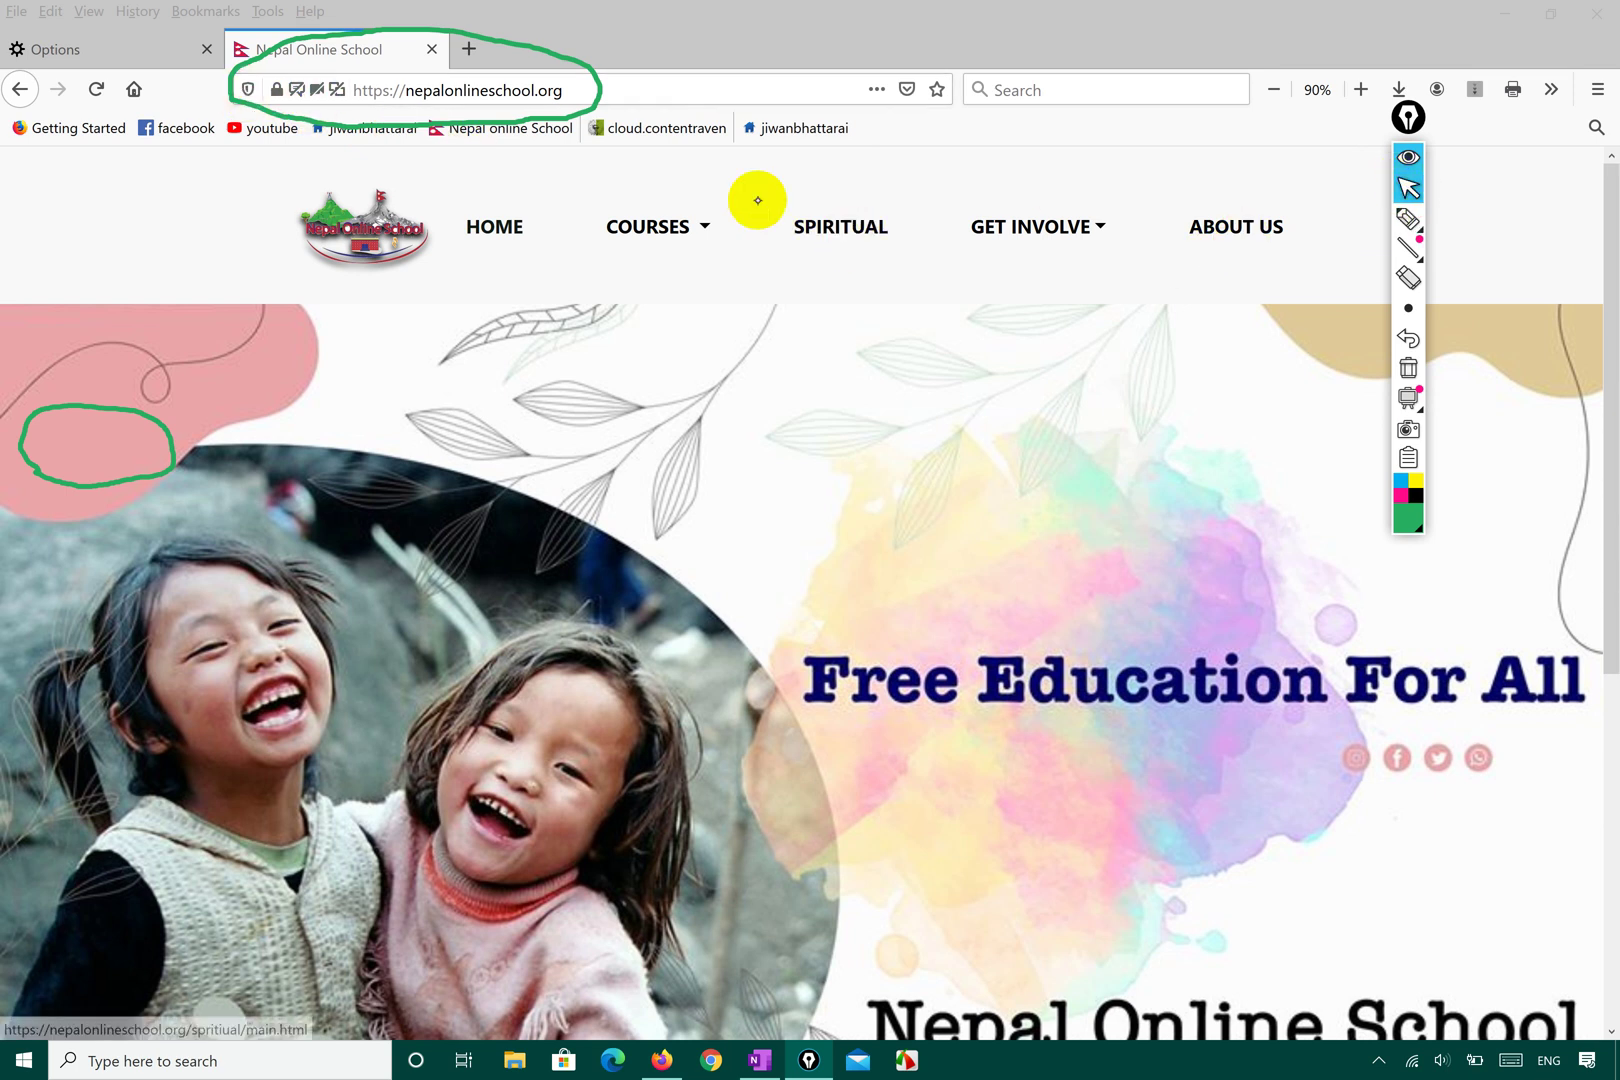
- Zoom the Nepal Online School page to 110% and circle the blocked-permission icons beside its address in green ink
key("ctrl+plus")
key("ctrl+plus")
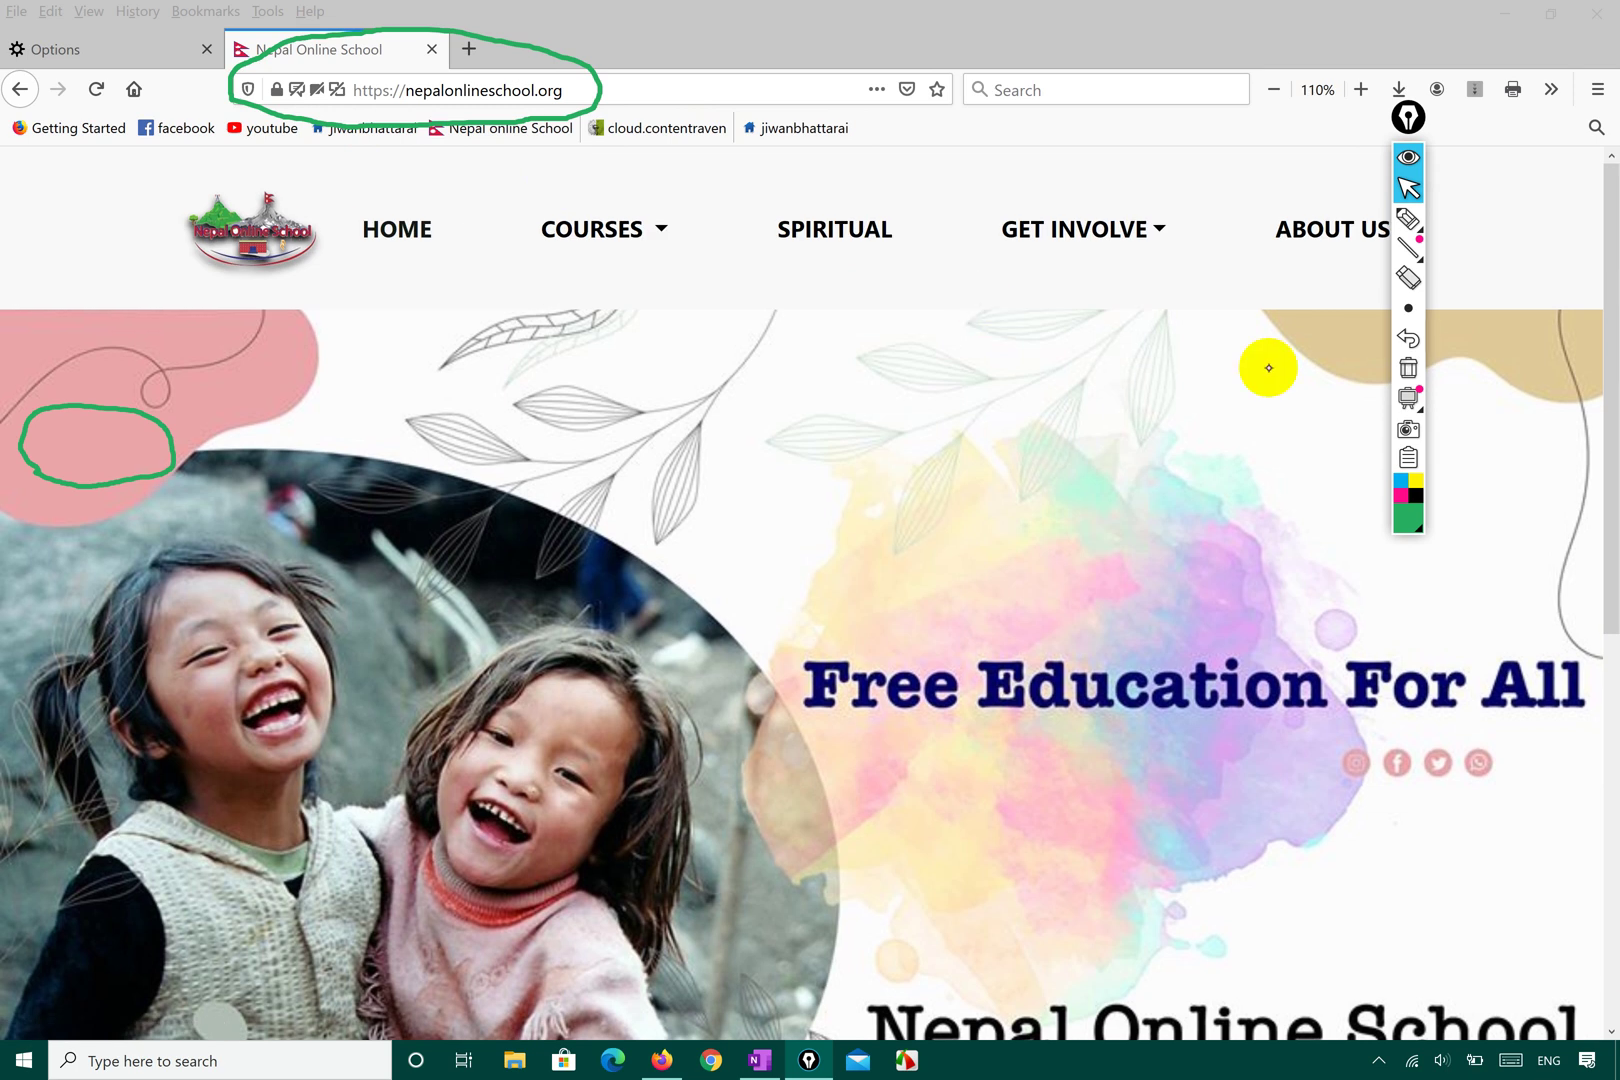
left_click(1408, 218)
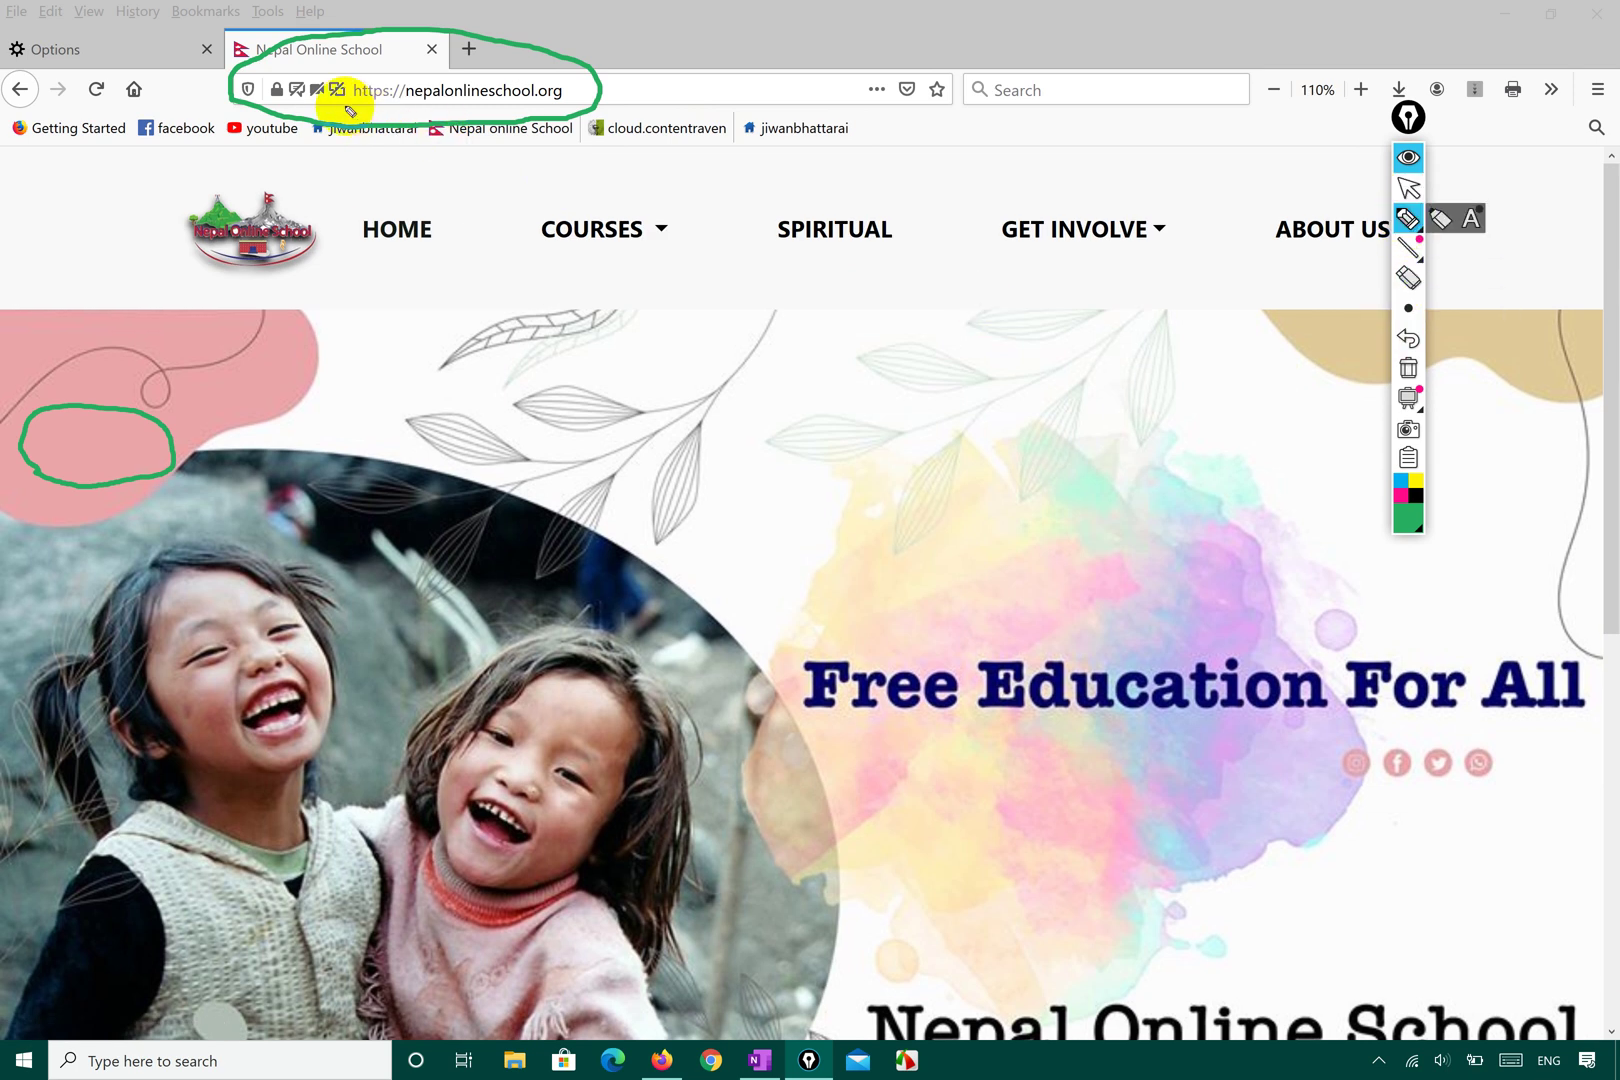
mouse_move(315, 95)
left_mouse_down()
mouse_move(350, 57)
mouse_move(285, 65)
mouse_move(277, 100)
mouse_move(362, 90)
mouse_move(325, 44)
mouse_move(270, 88)
left_mouse_up()
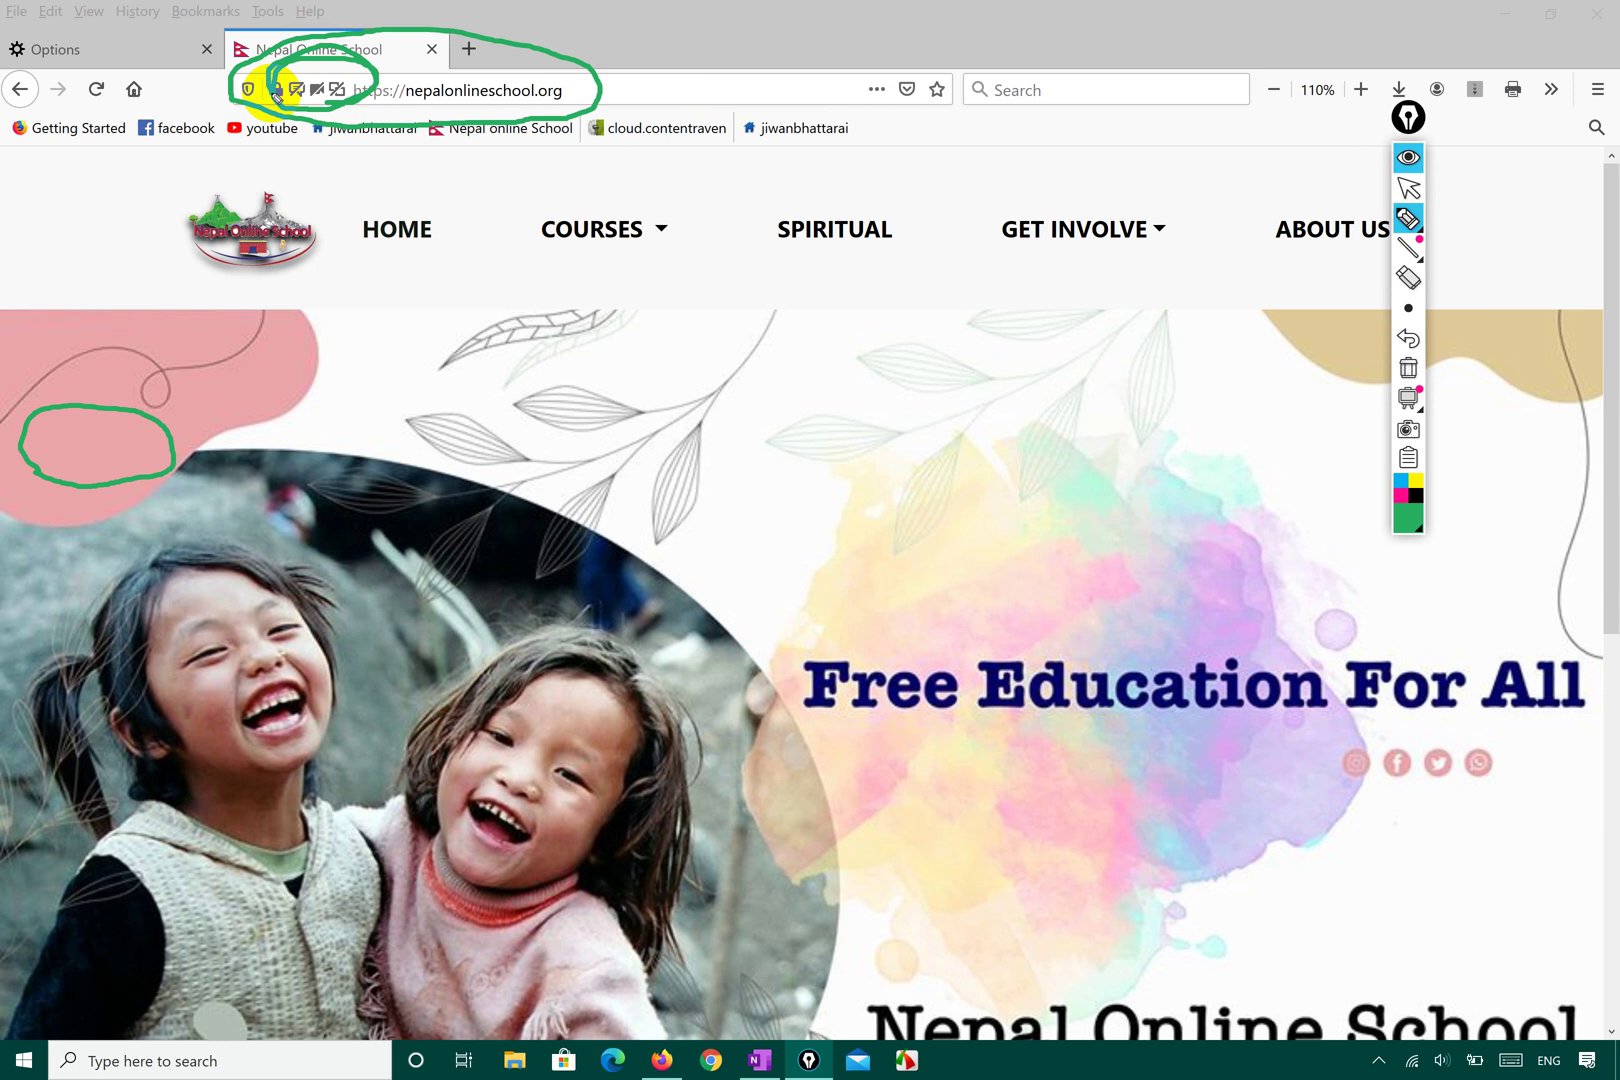
left_click(1408, 188)
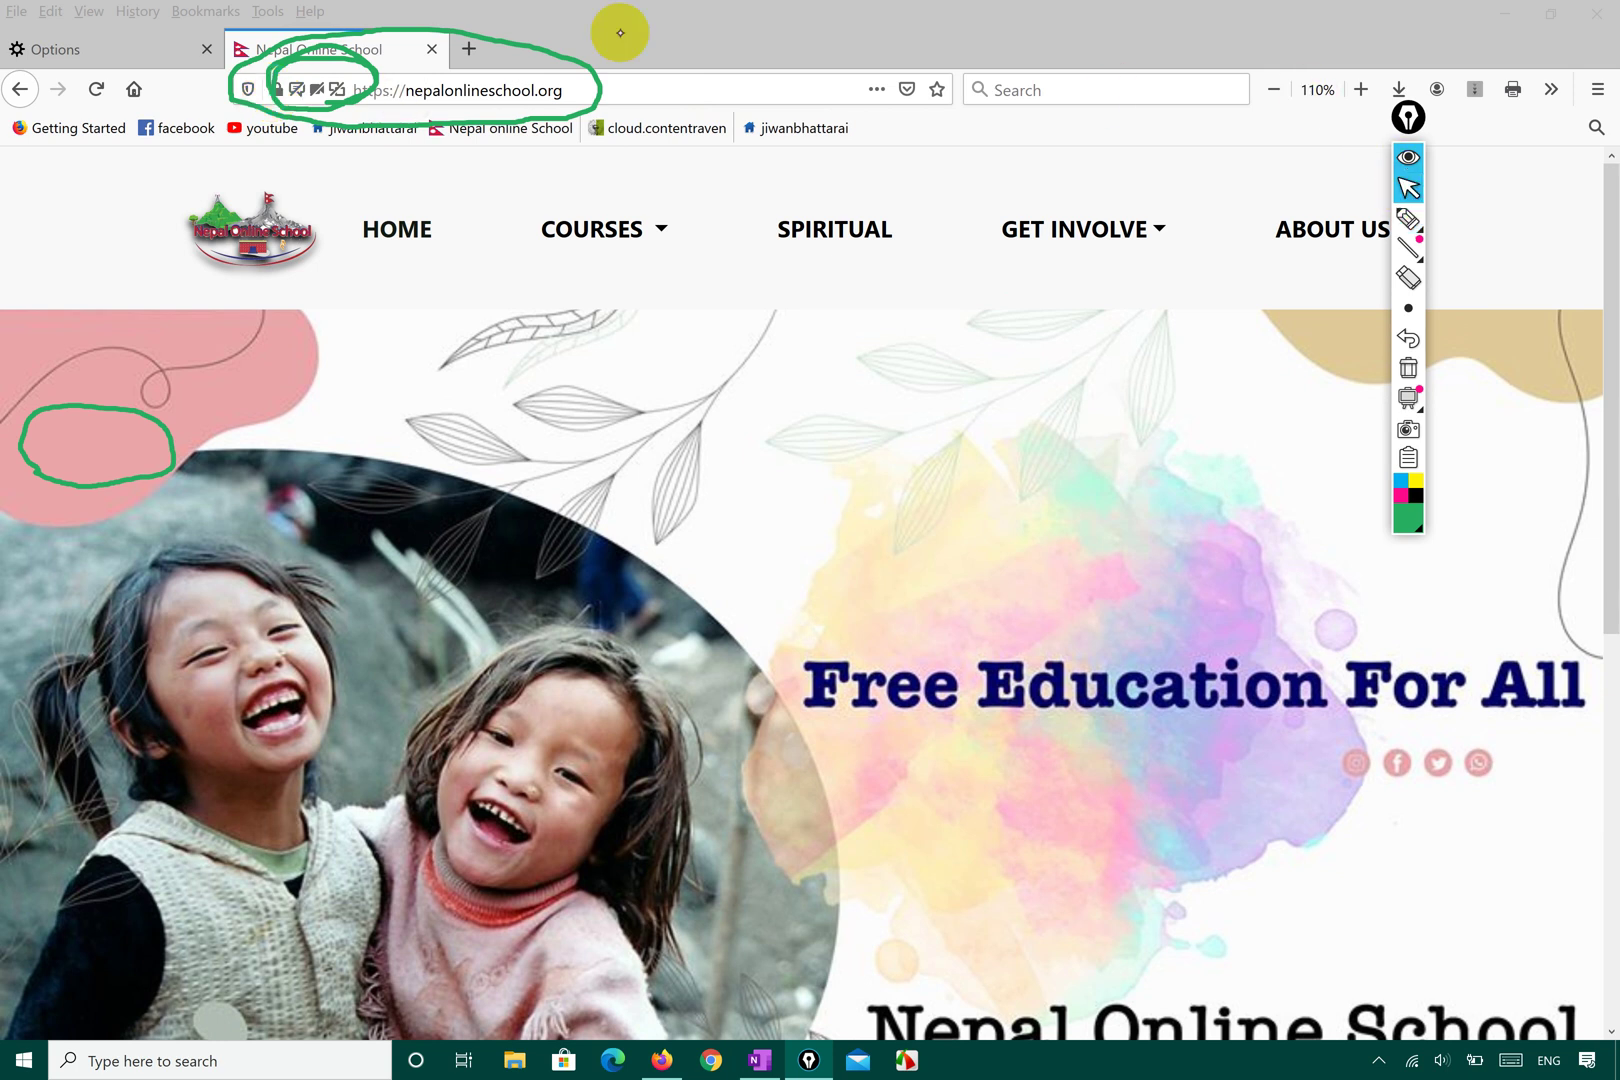
- Open YouTube in a new tab and erase all ink annotations from the screen
left_click(467, 50)
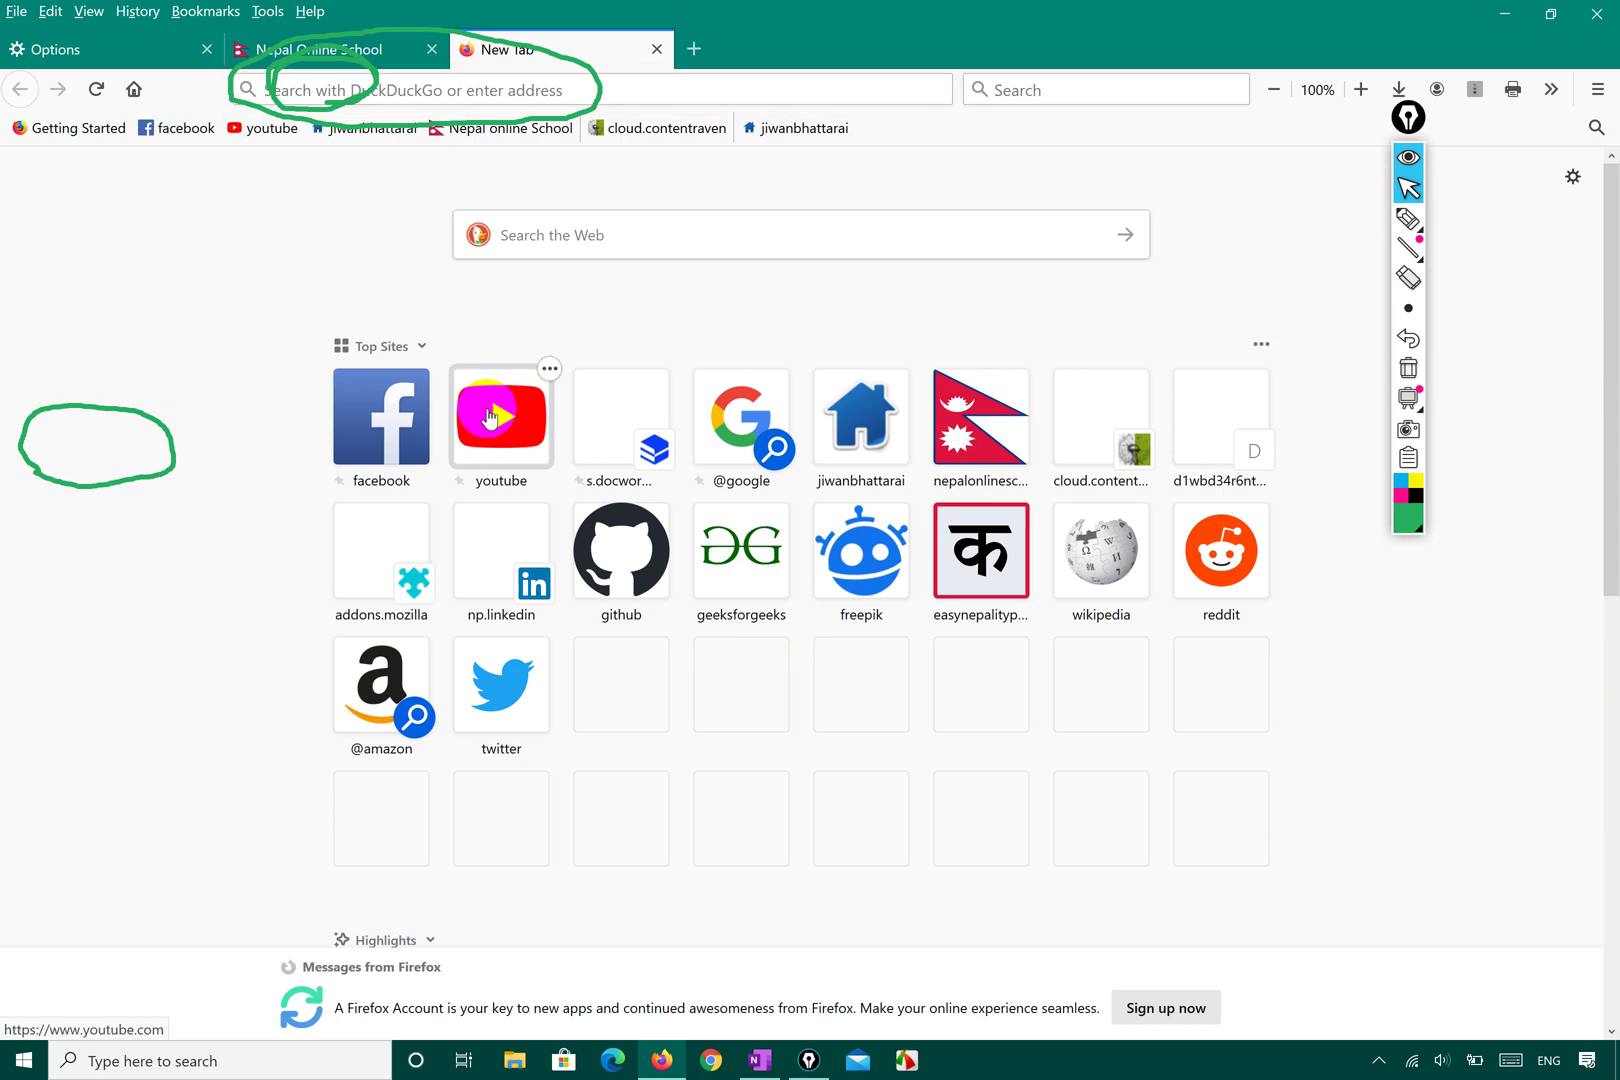
left_click(490, 418)
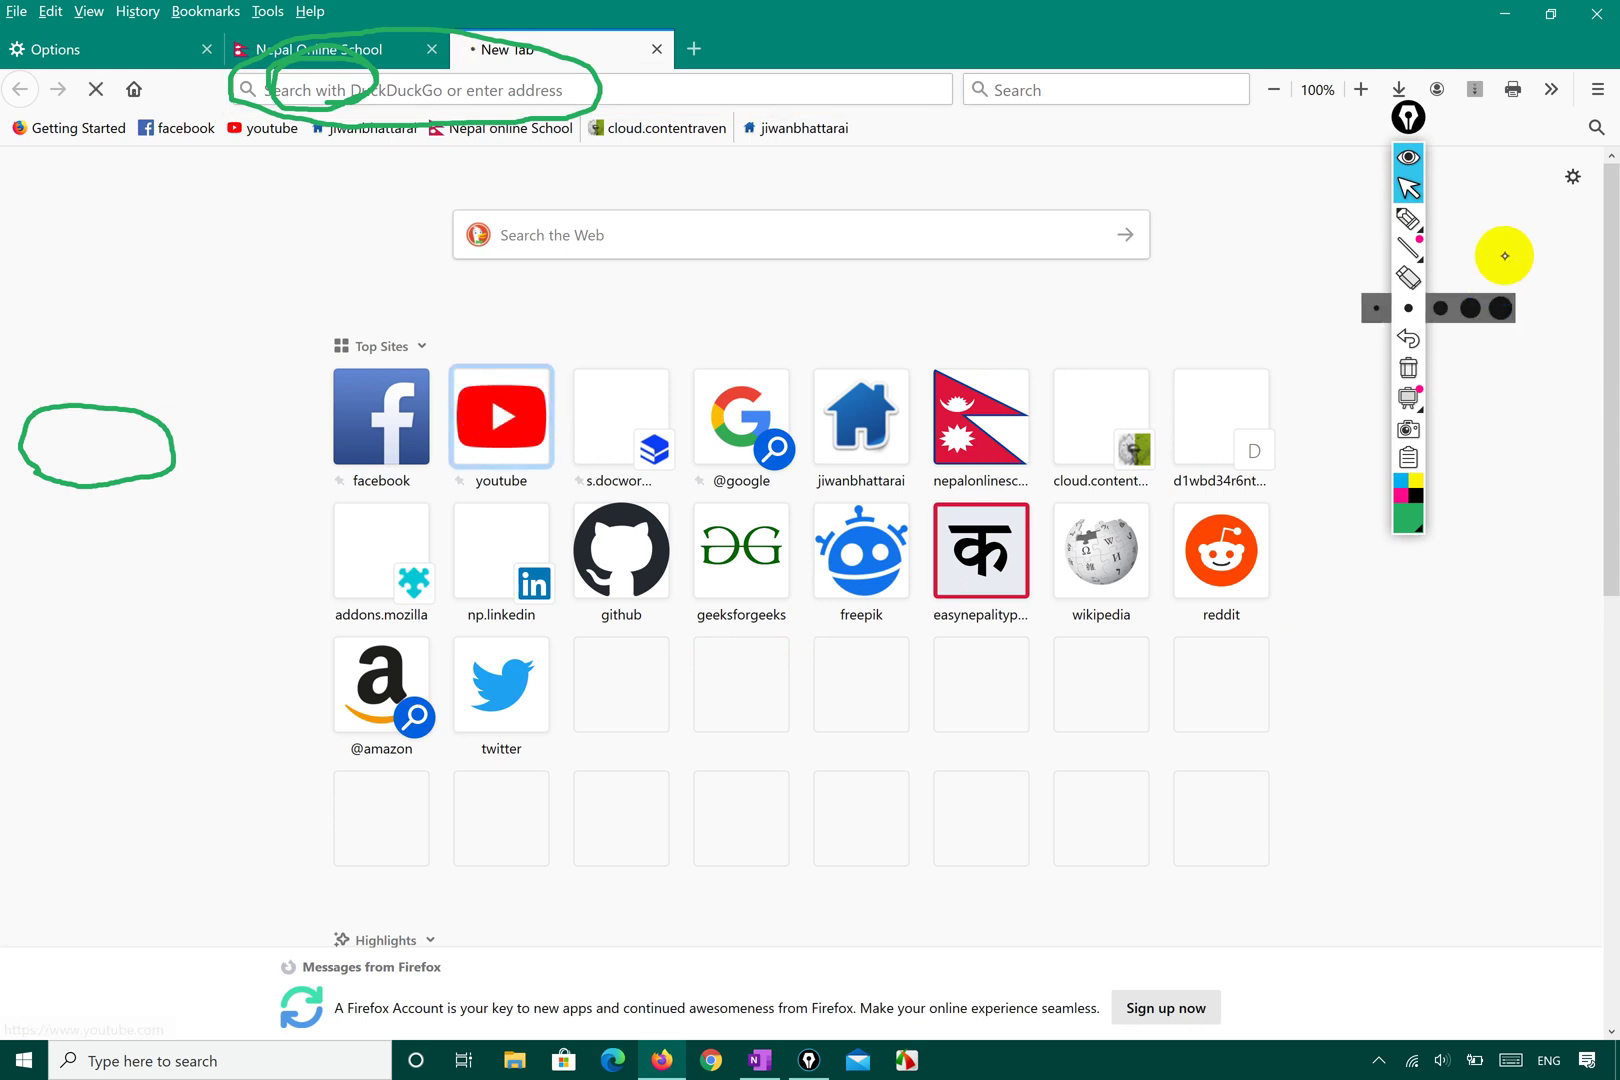
left_click(1408, 368)
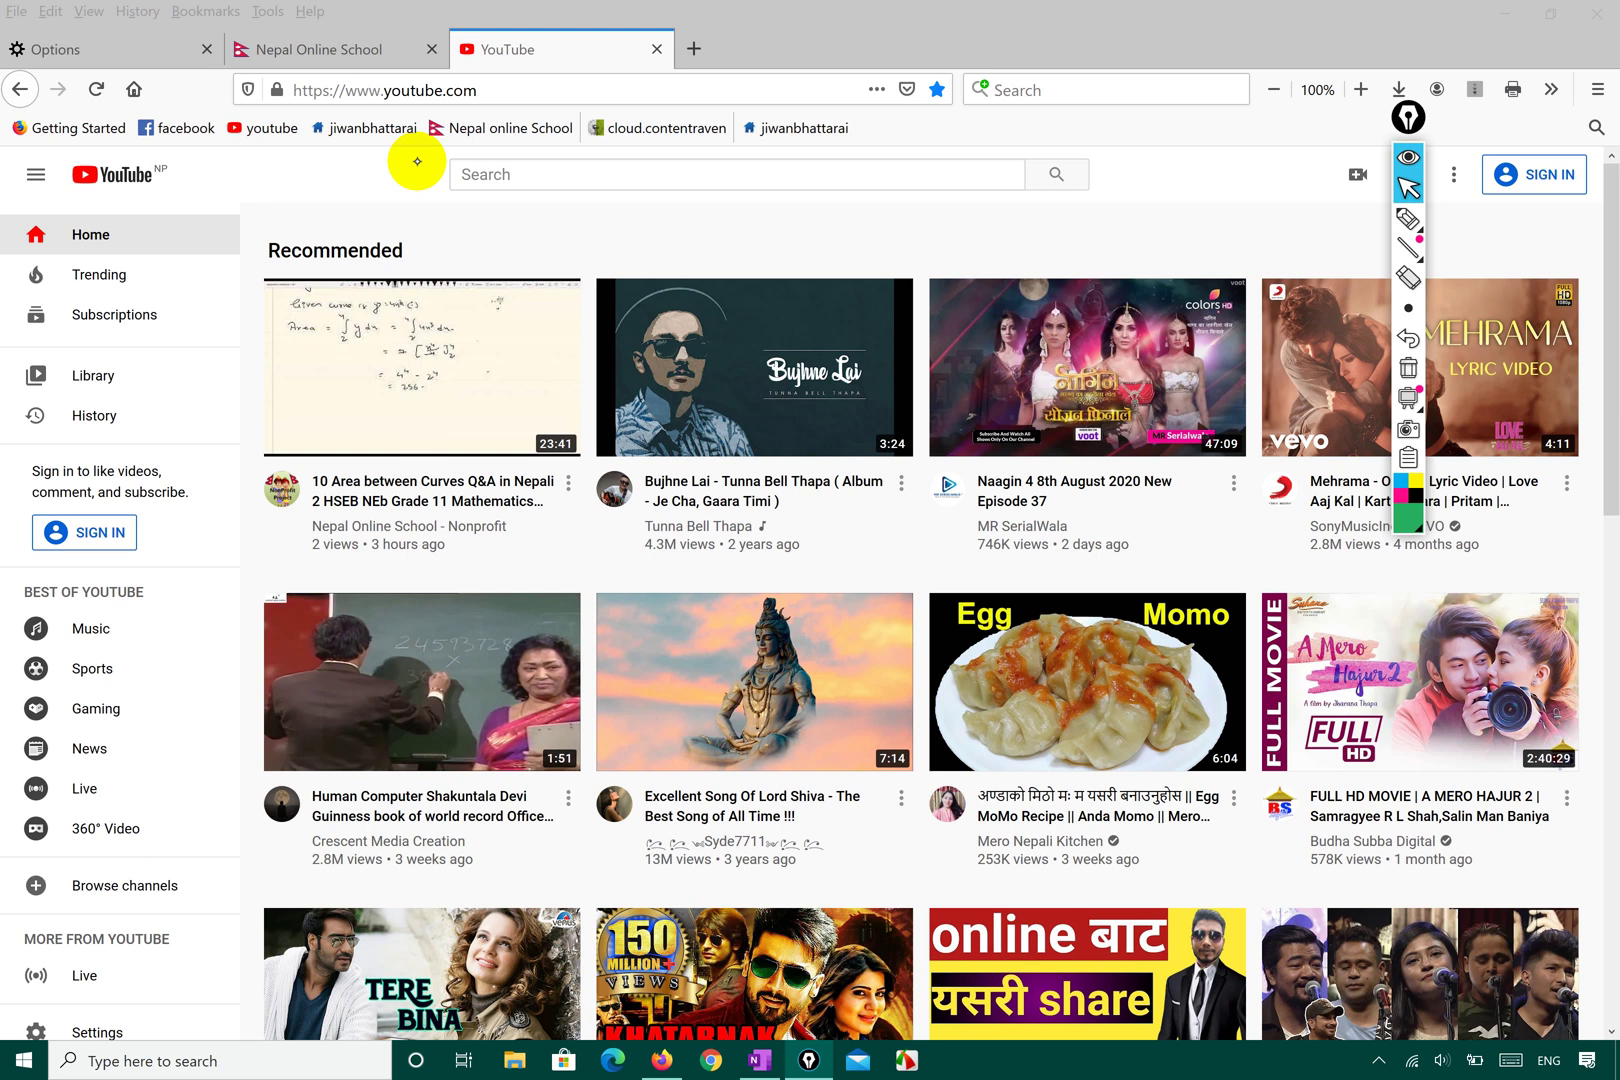
- Check YouTube's site information and compare its address bar icons with those of Nepal Online School
left_click(277, 90)
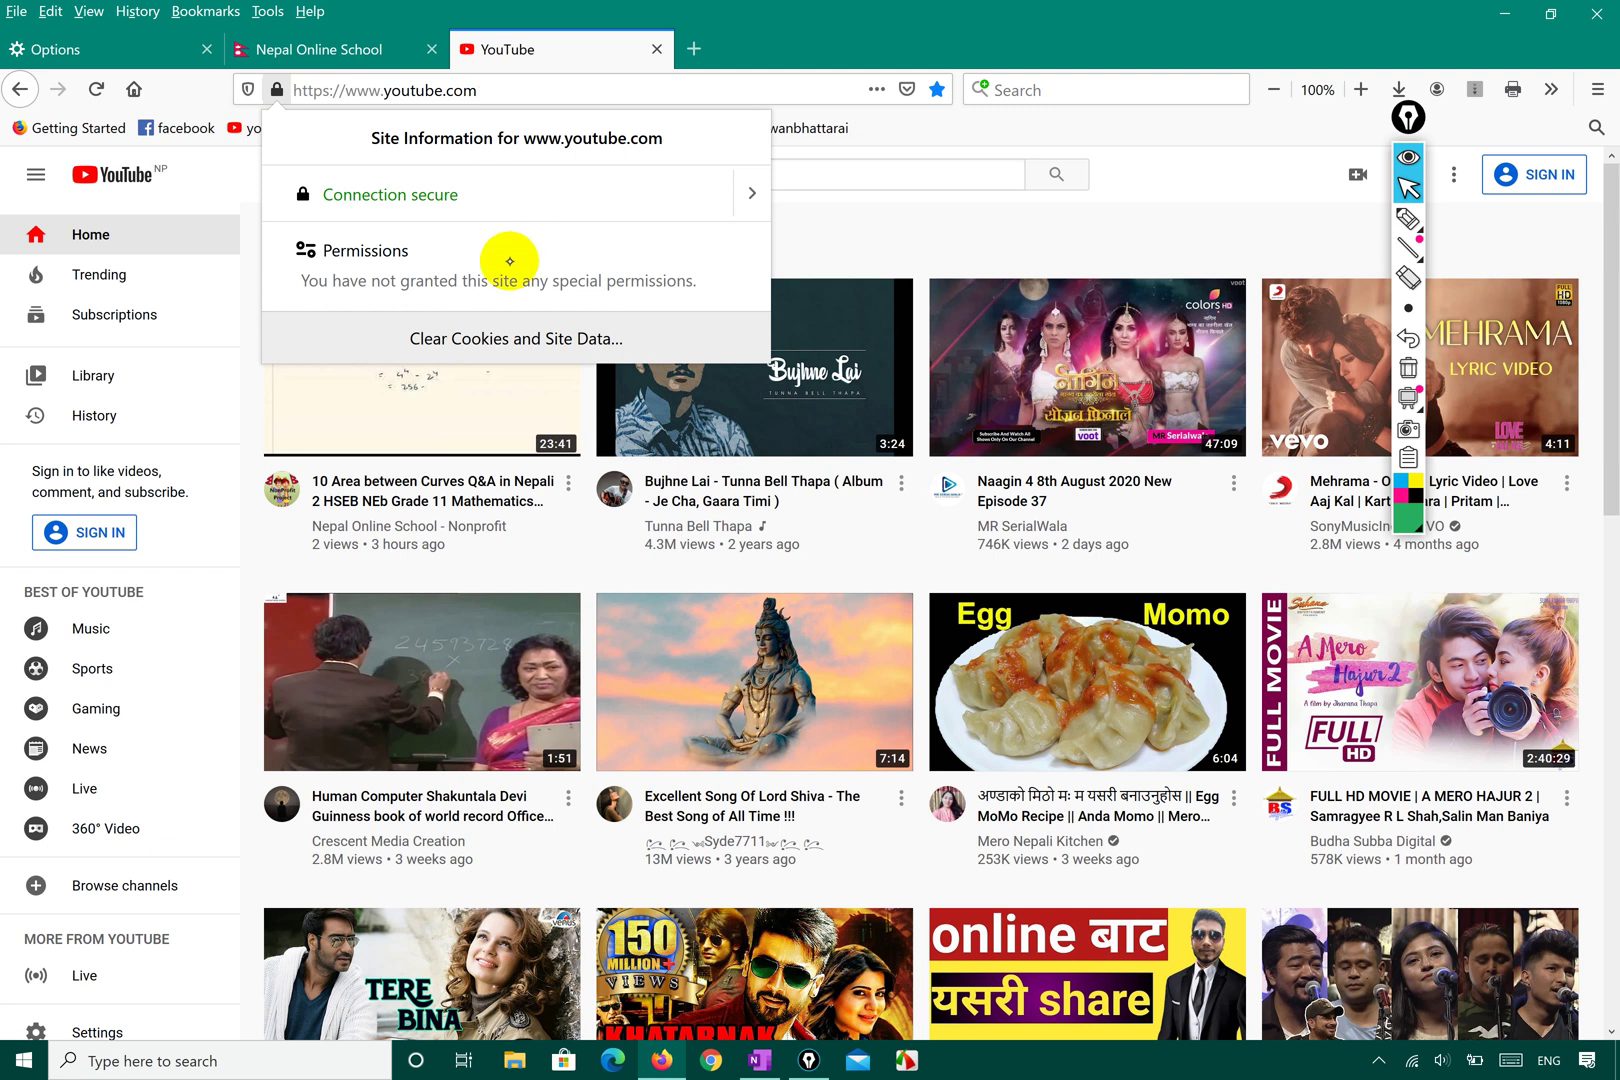
left_click(352, 90)
double_click(352, 90)
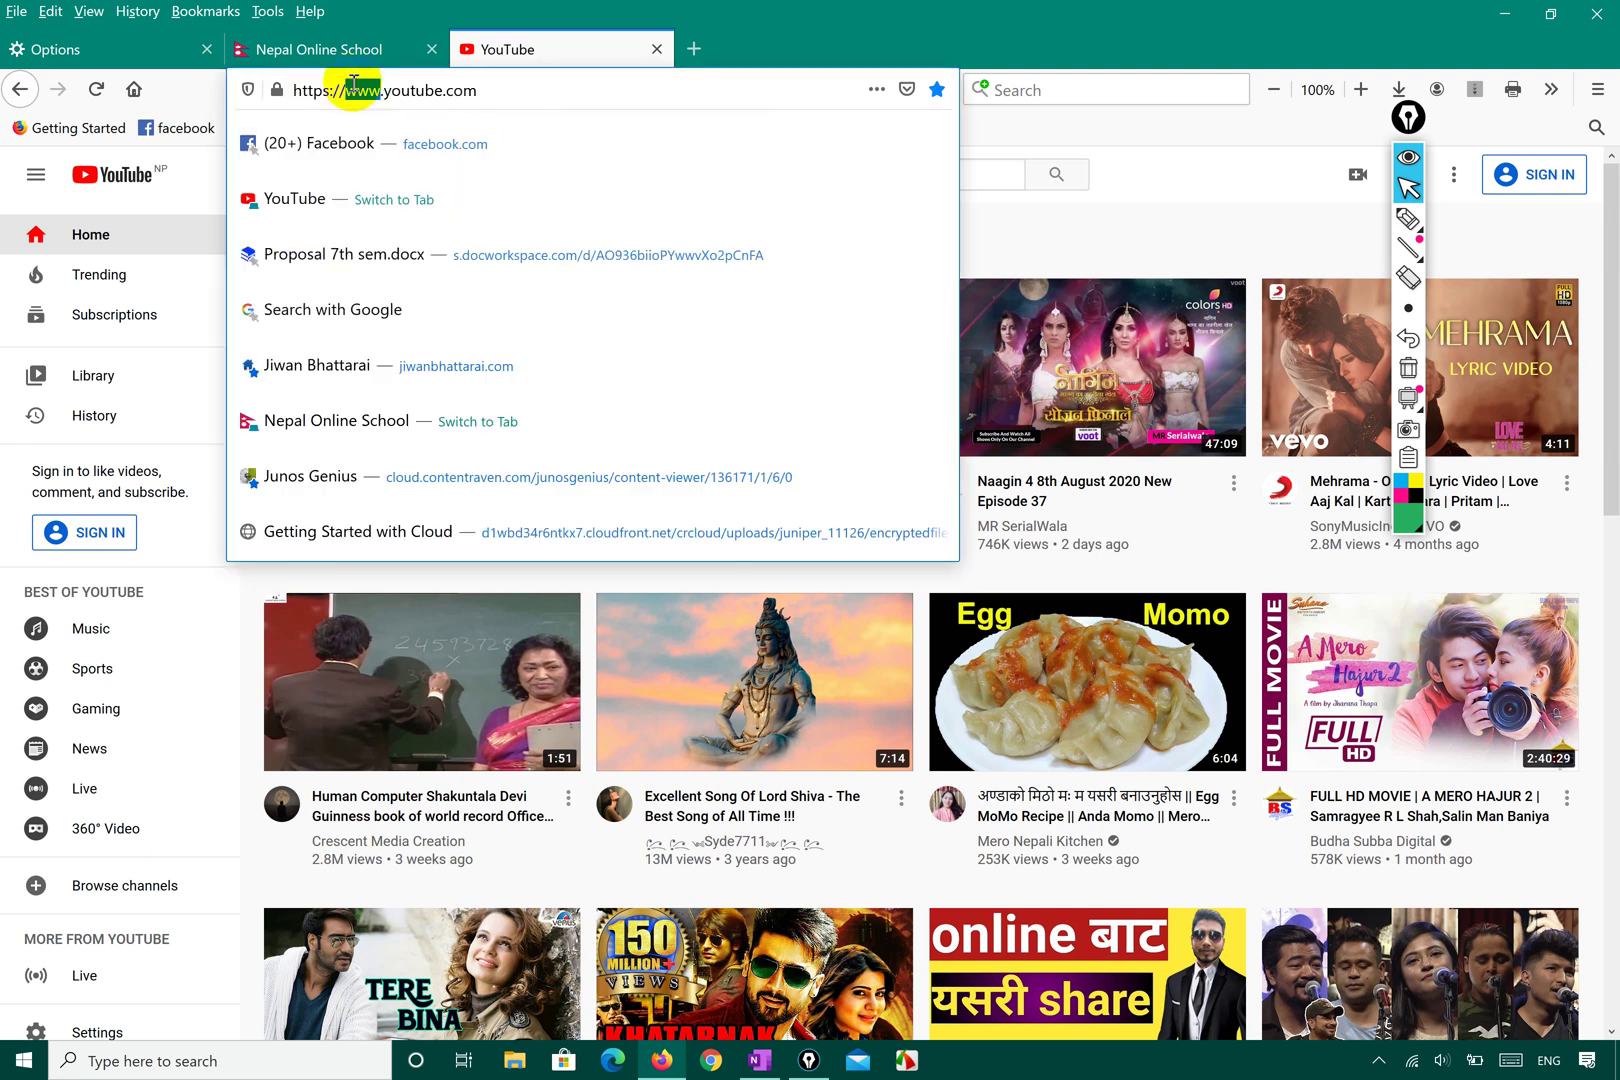
left_click(315, 50)
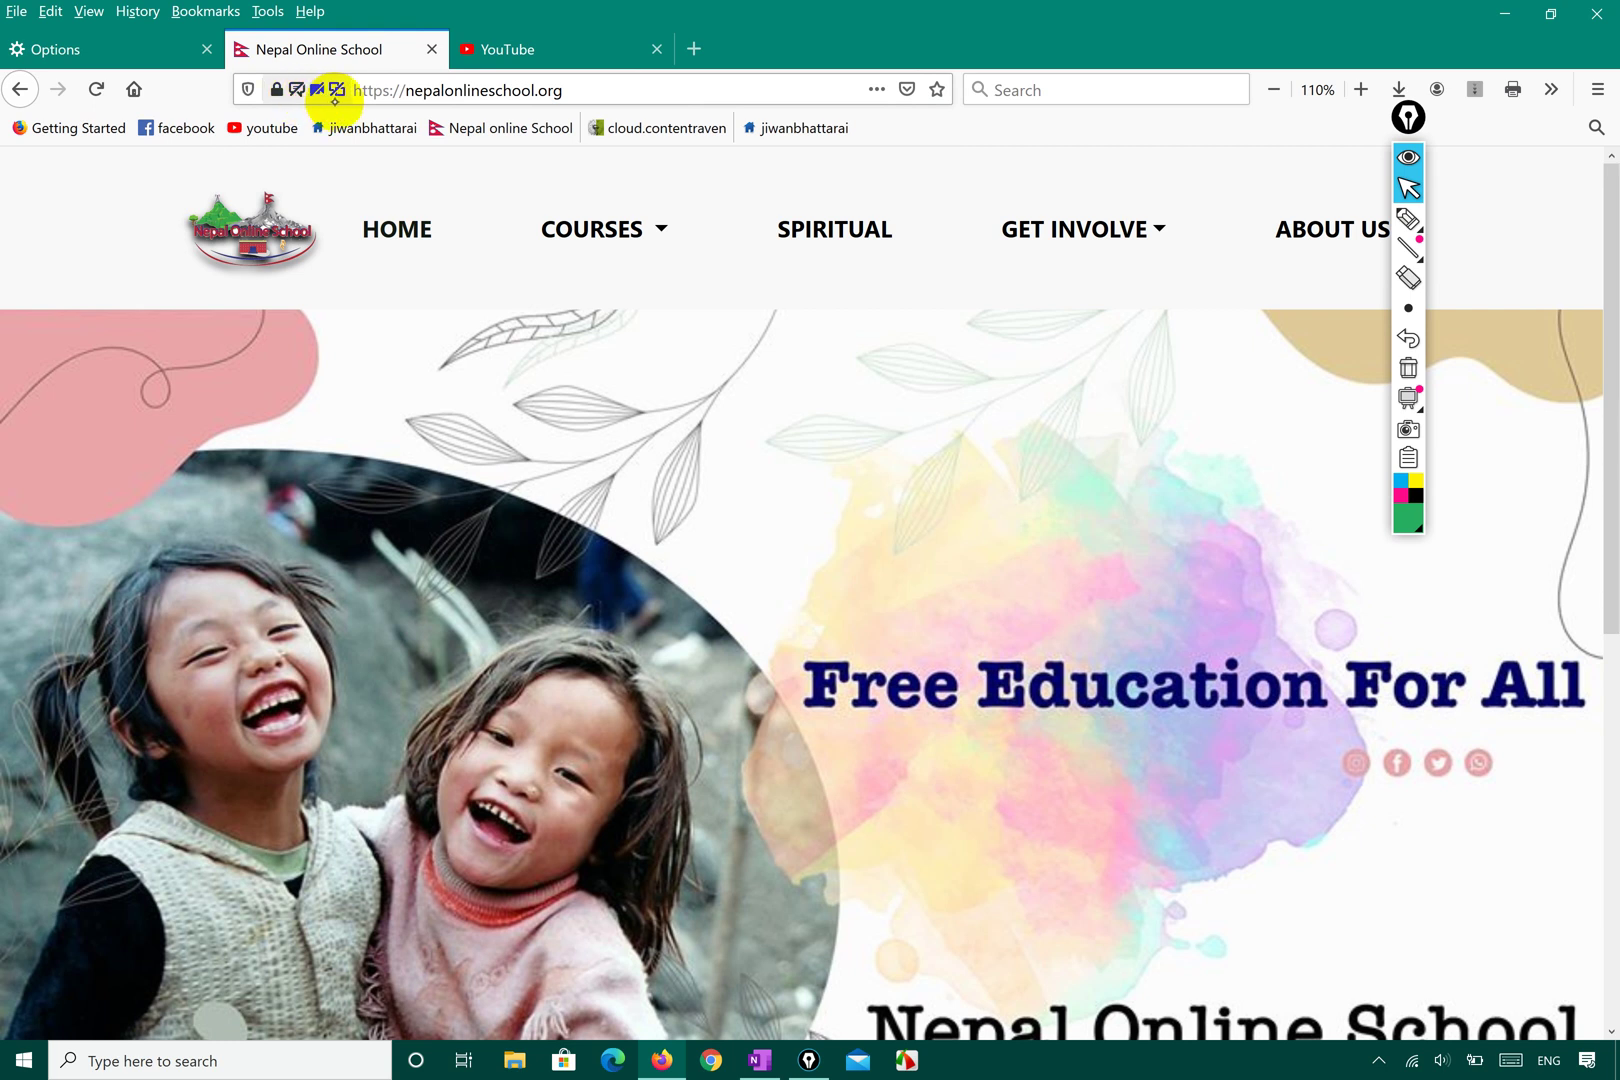
left_click(507, 50)
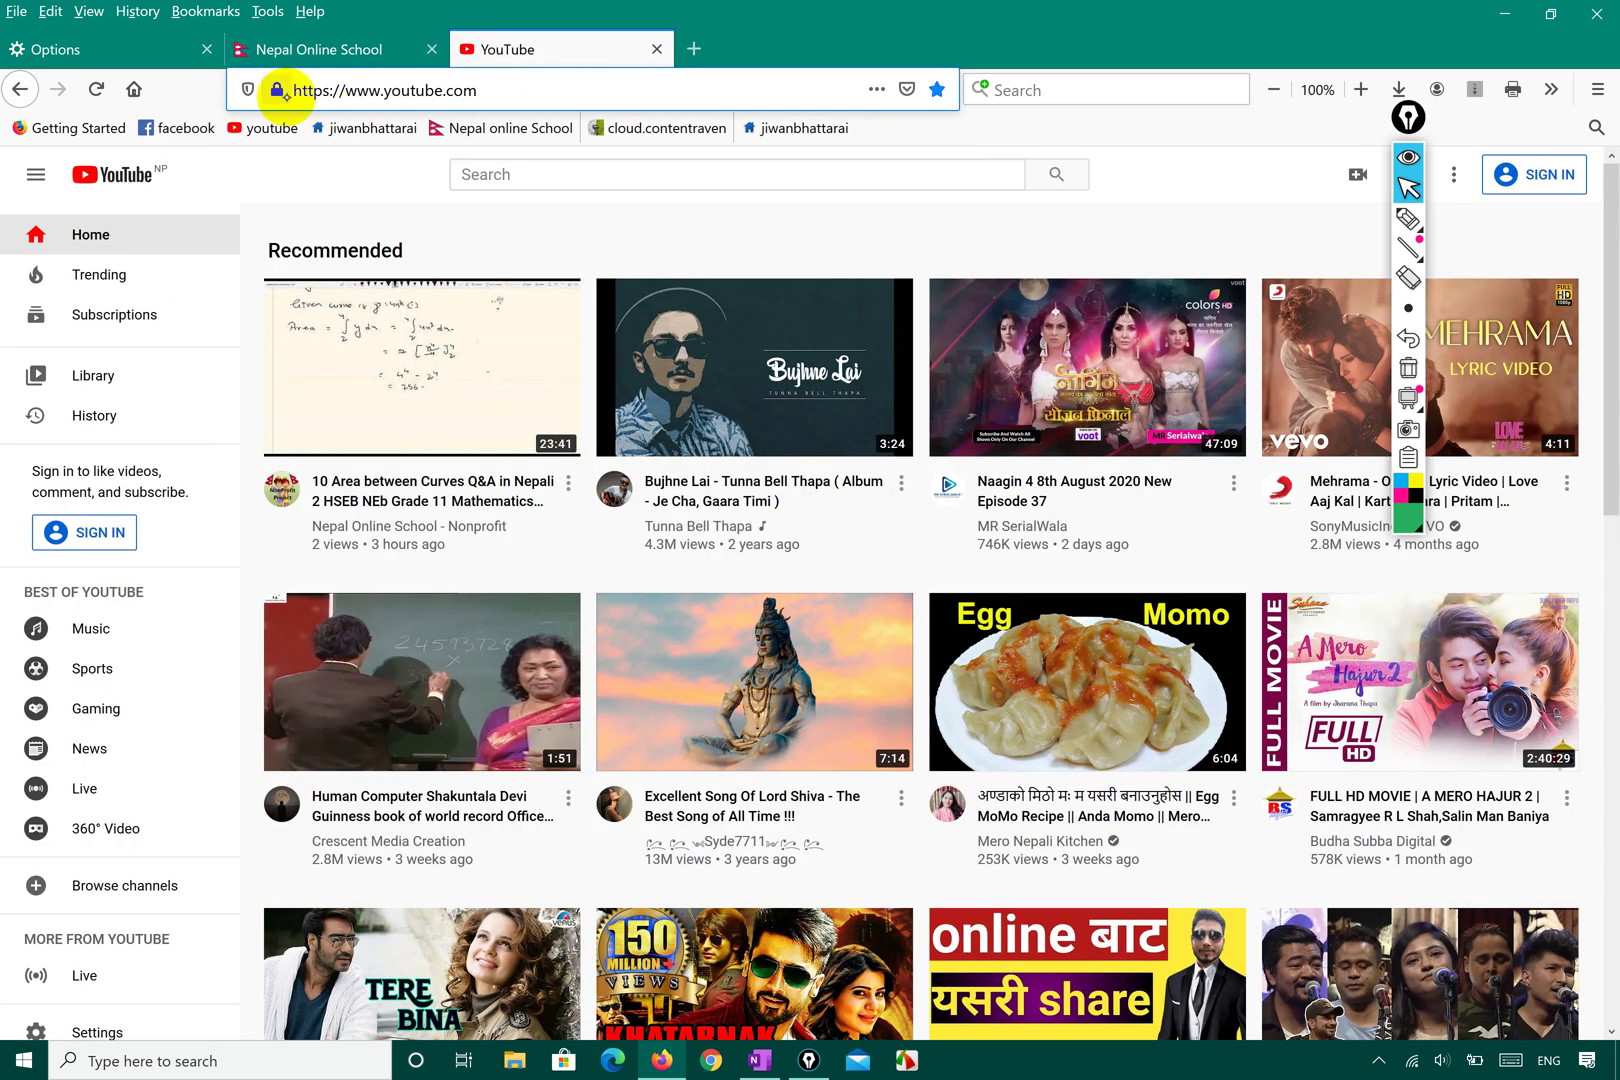
- Open YouTube's page information window from its connection details, view the security details, and show its permissions
left_click(273, 91)
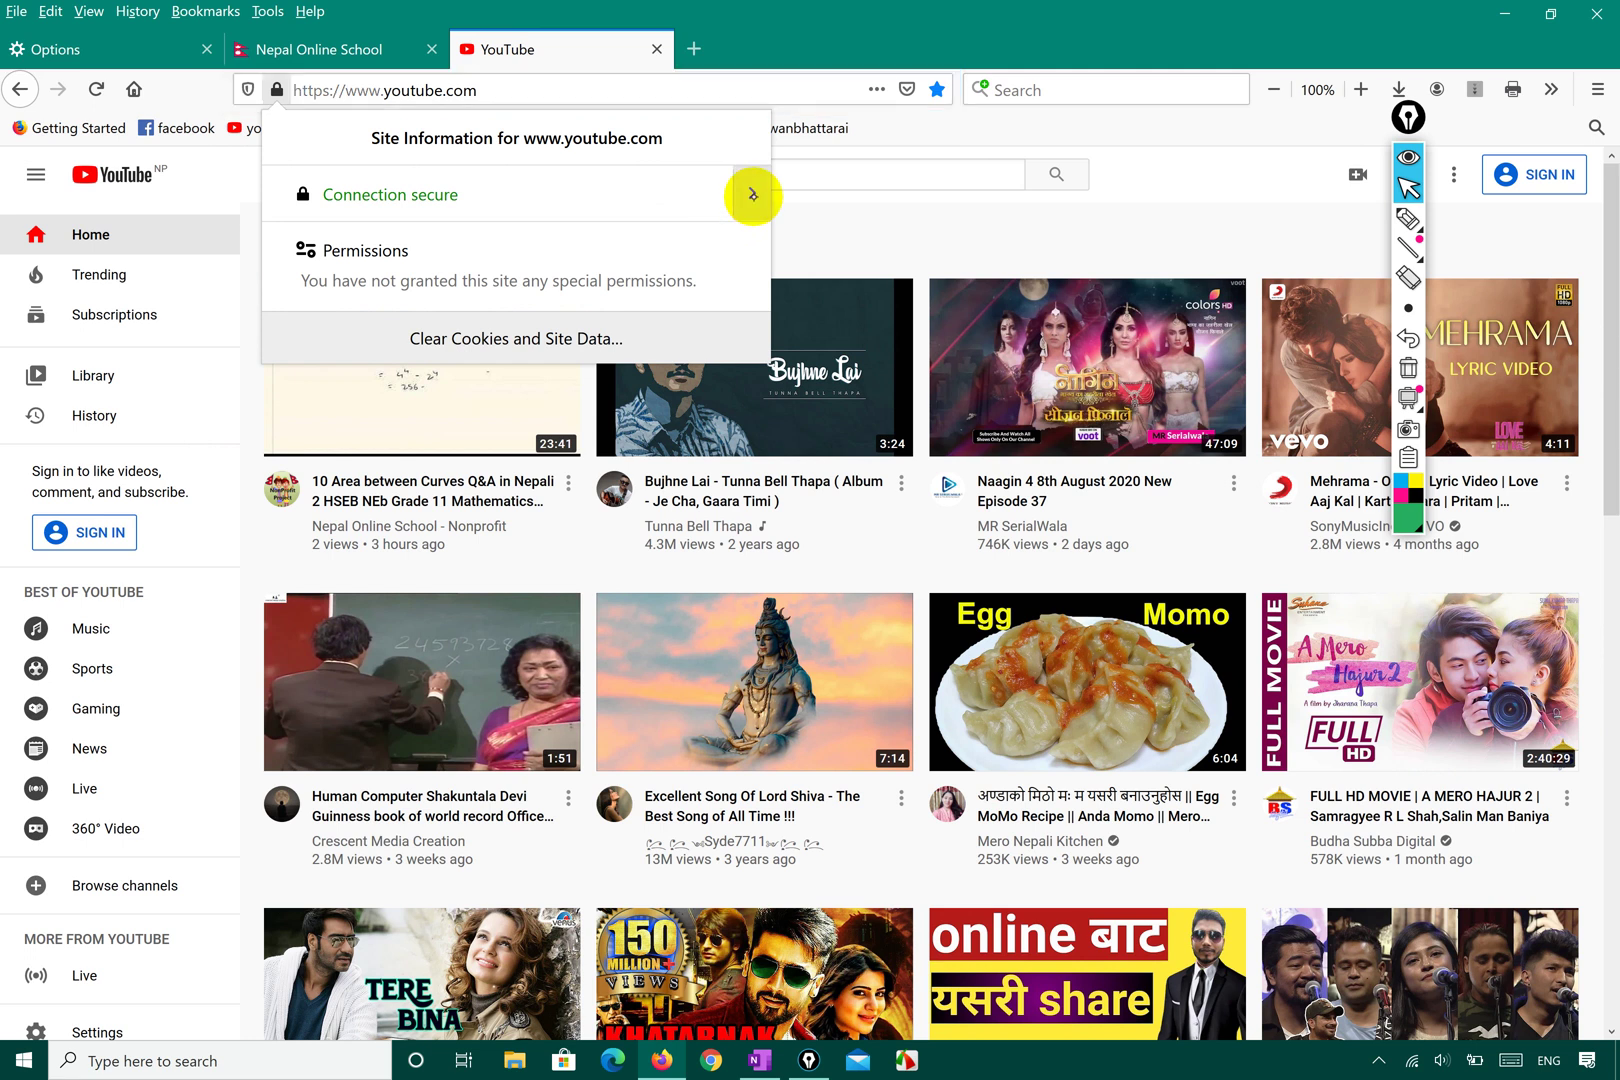
left_click(750, 194)
left_click(506, 336)
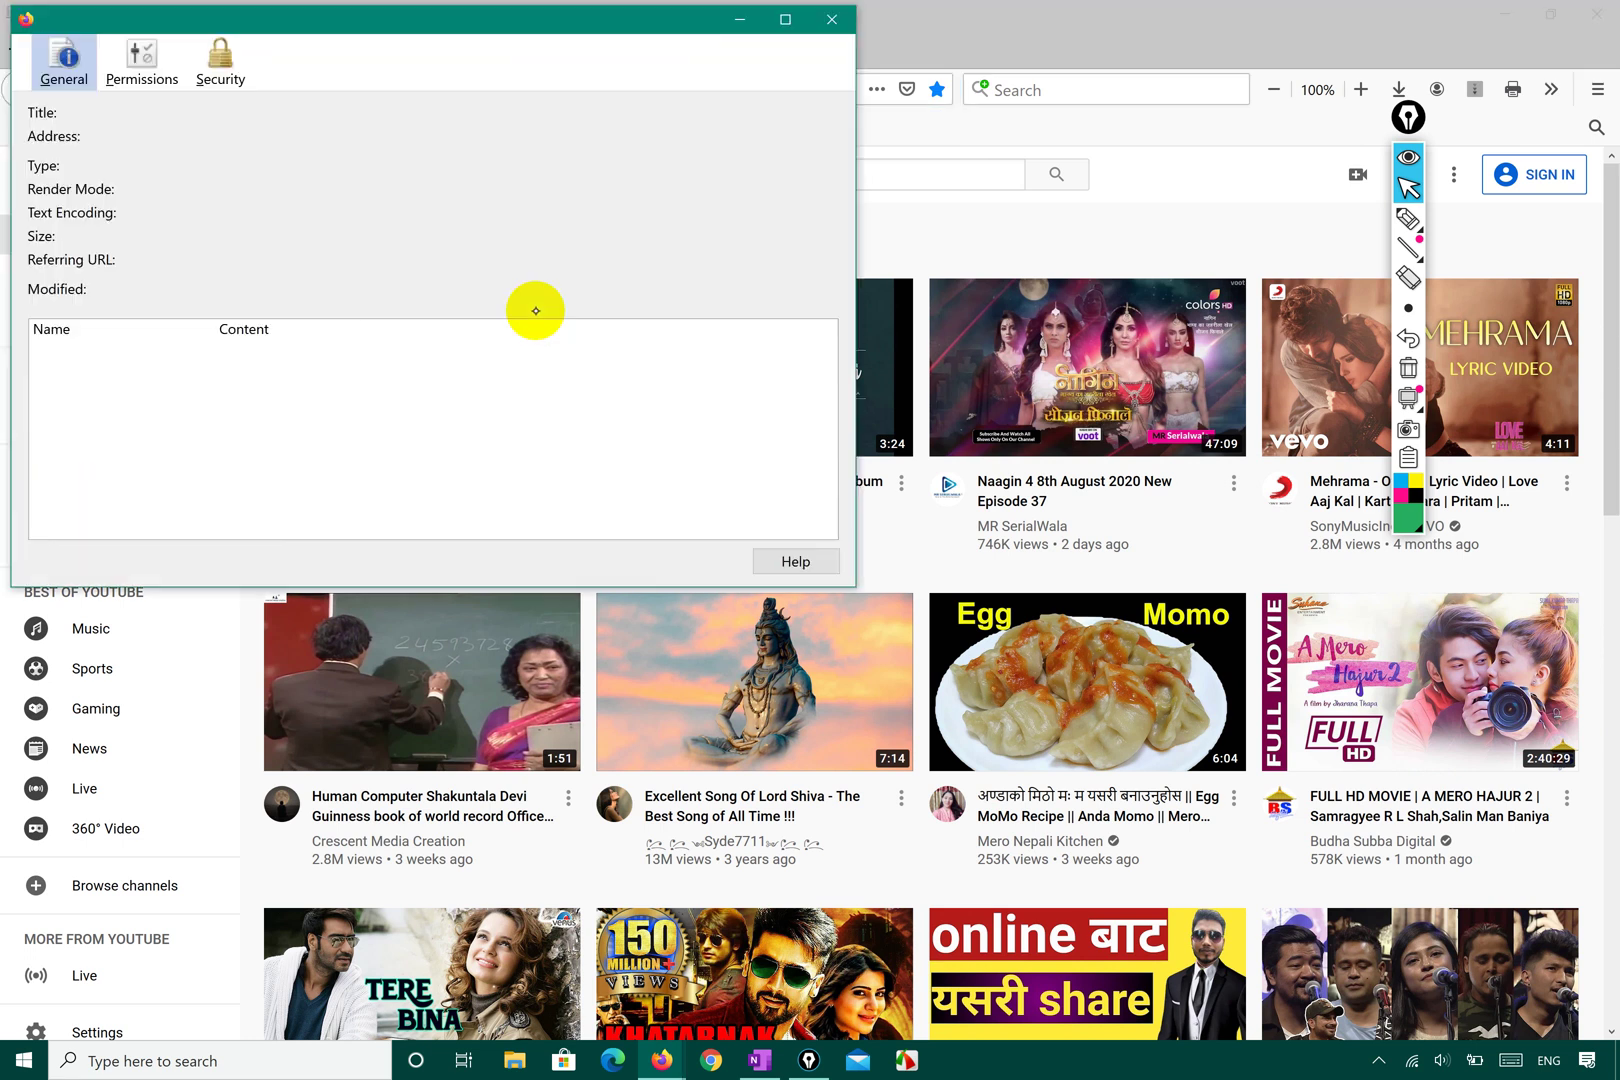
left_click(218, 66)
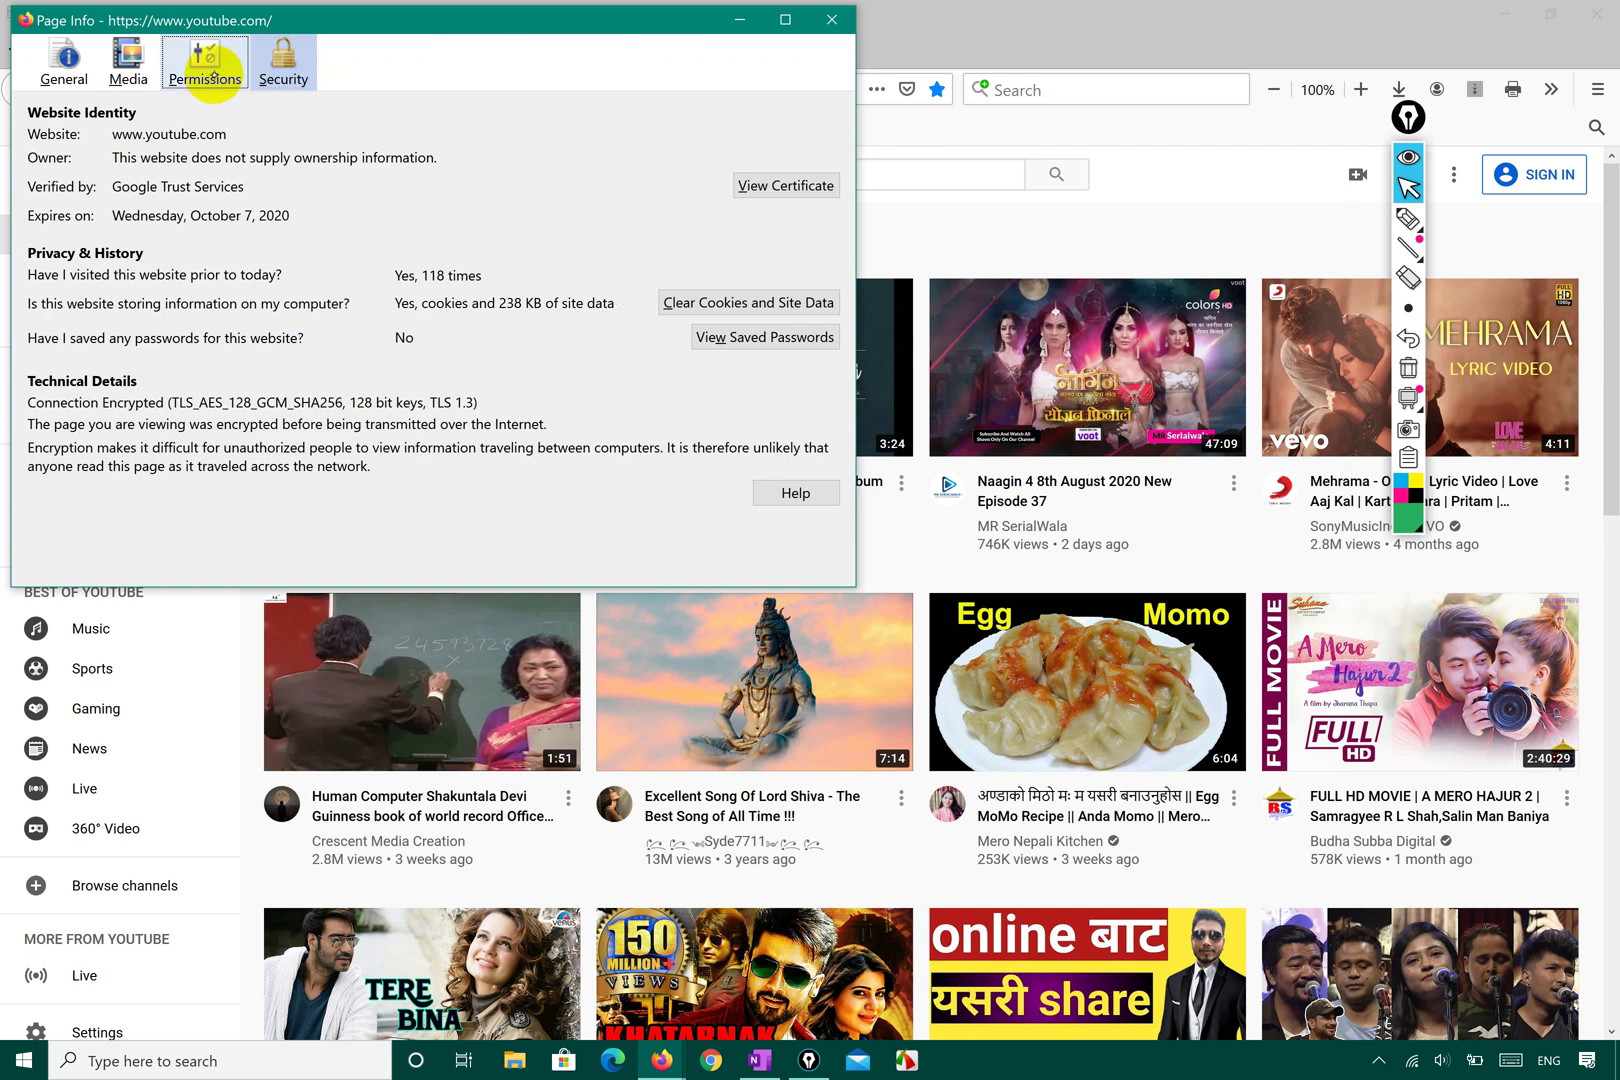
left_click(208, 72)
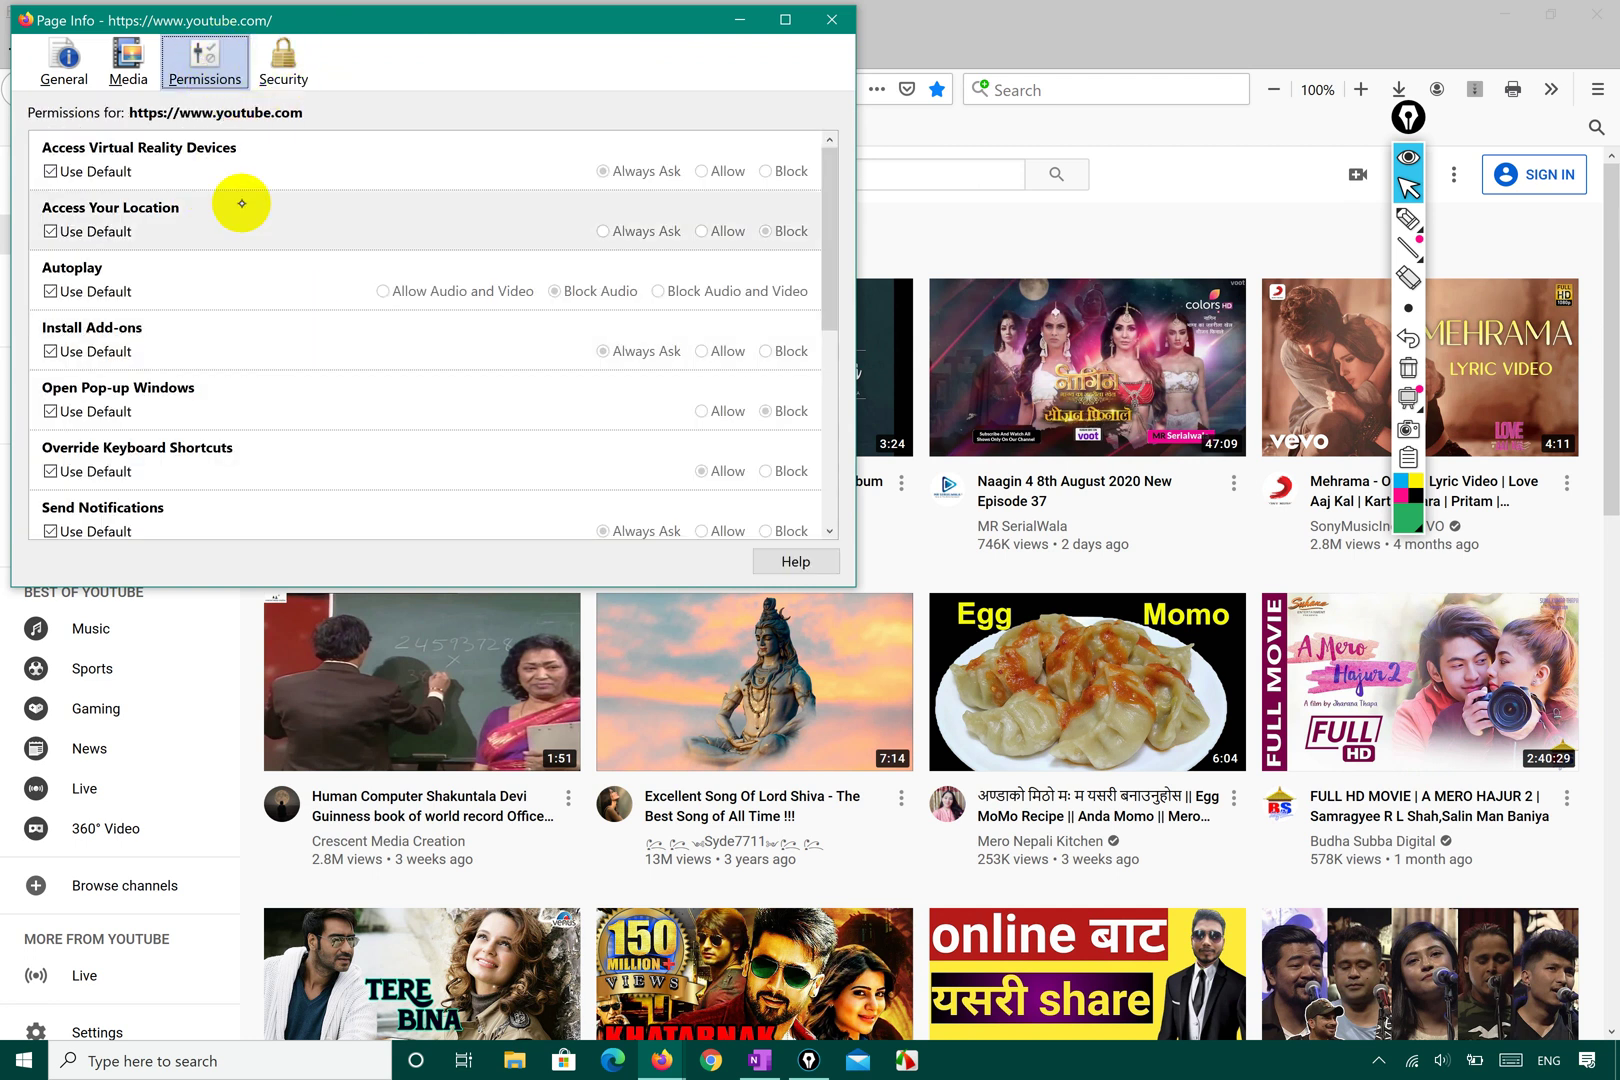
- Turn off Use Default for YouTube's Use the Camera permission, set it to Block, and close the page information window
scroll(326, 358, "down", 1)
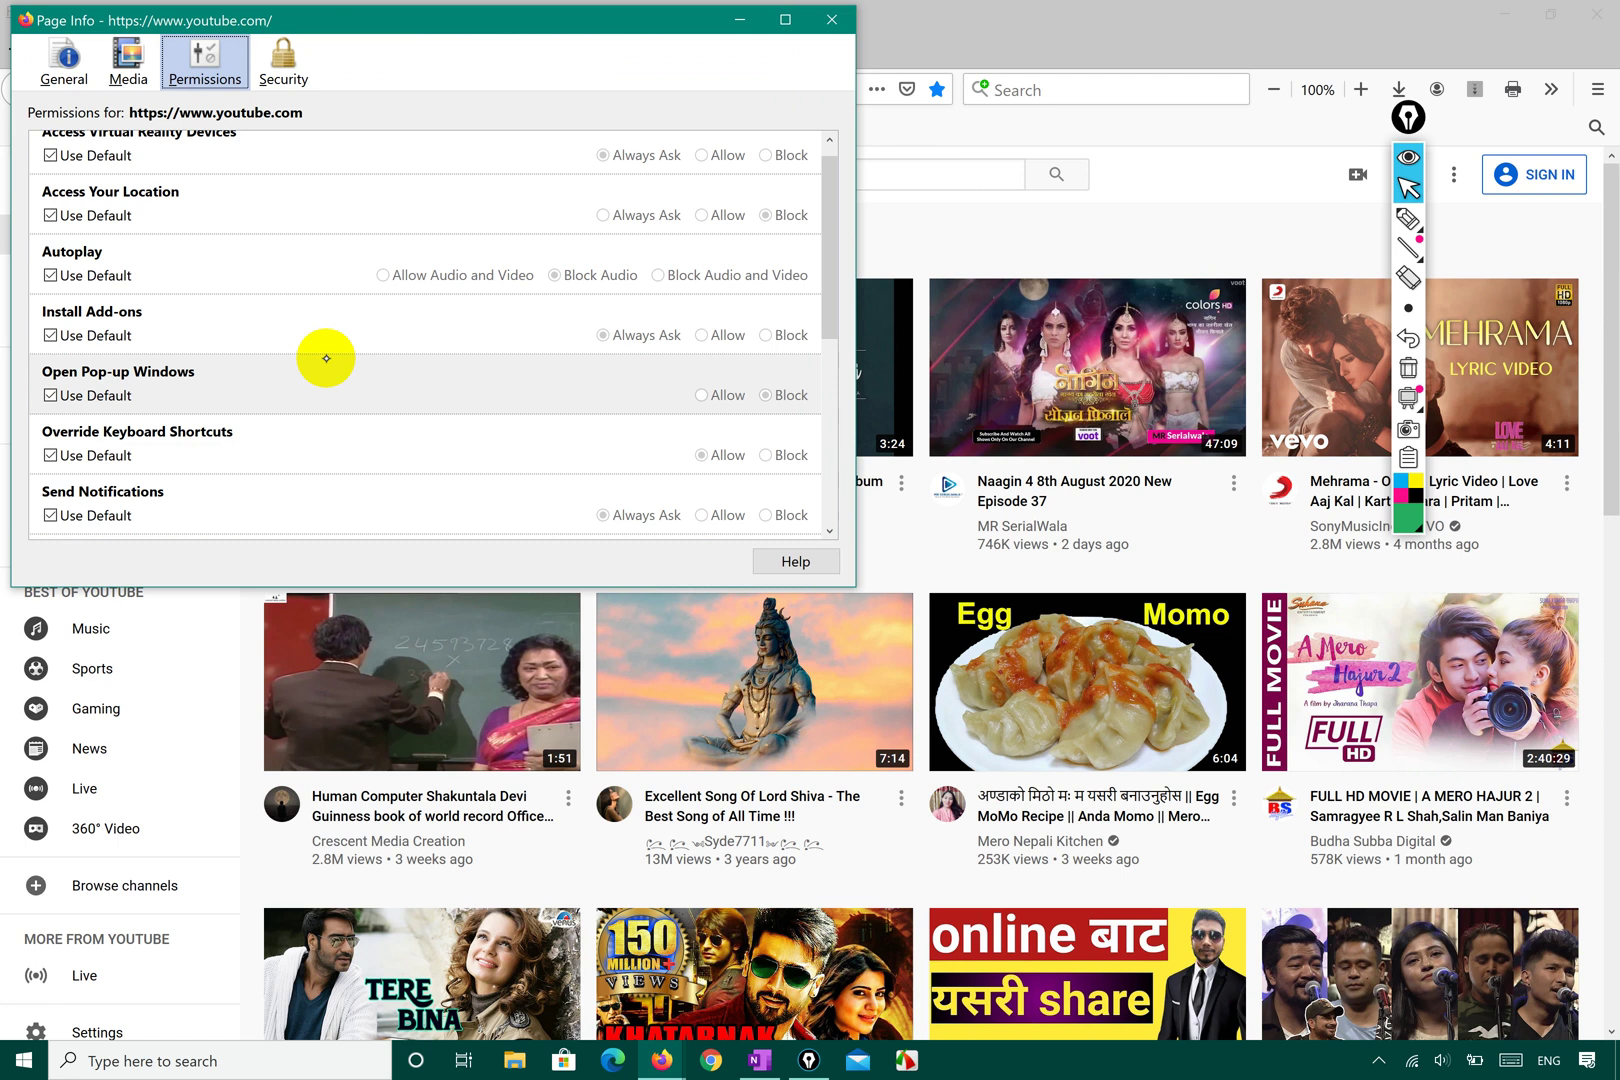
scroll(326, 358, "down", 5)
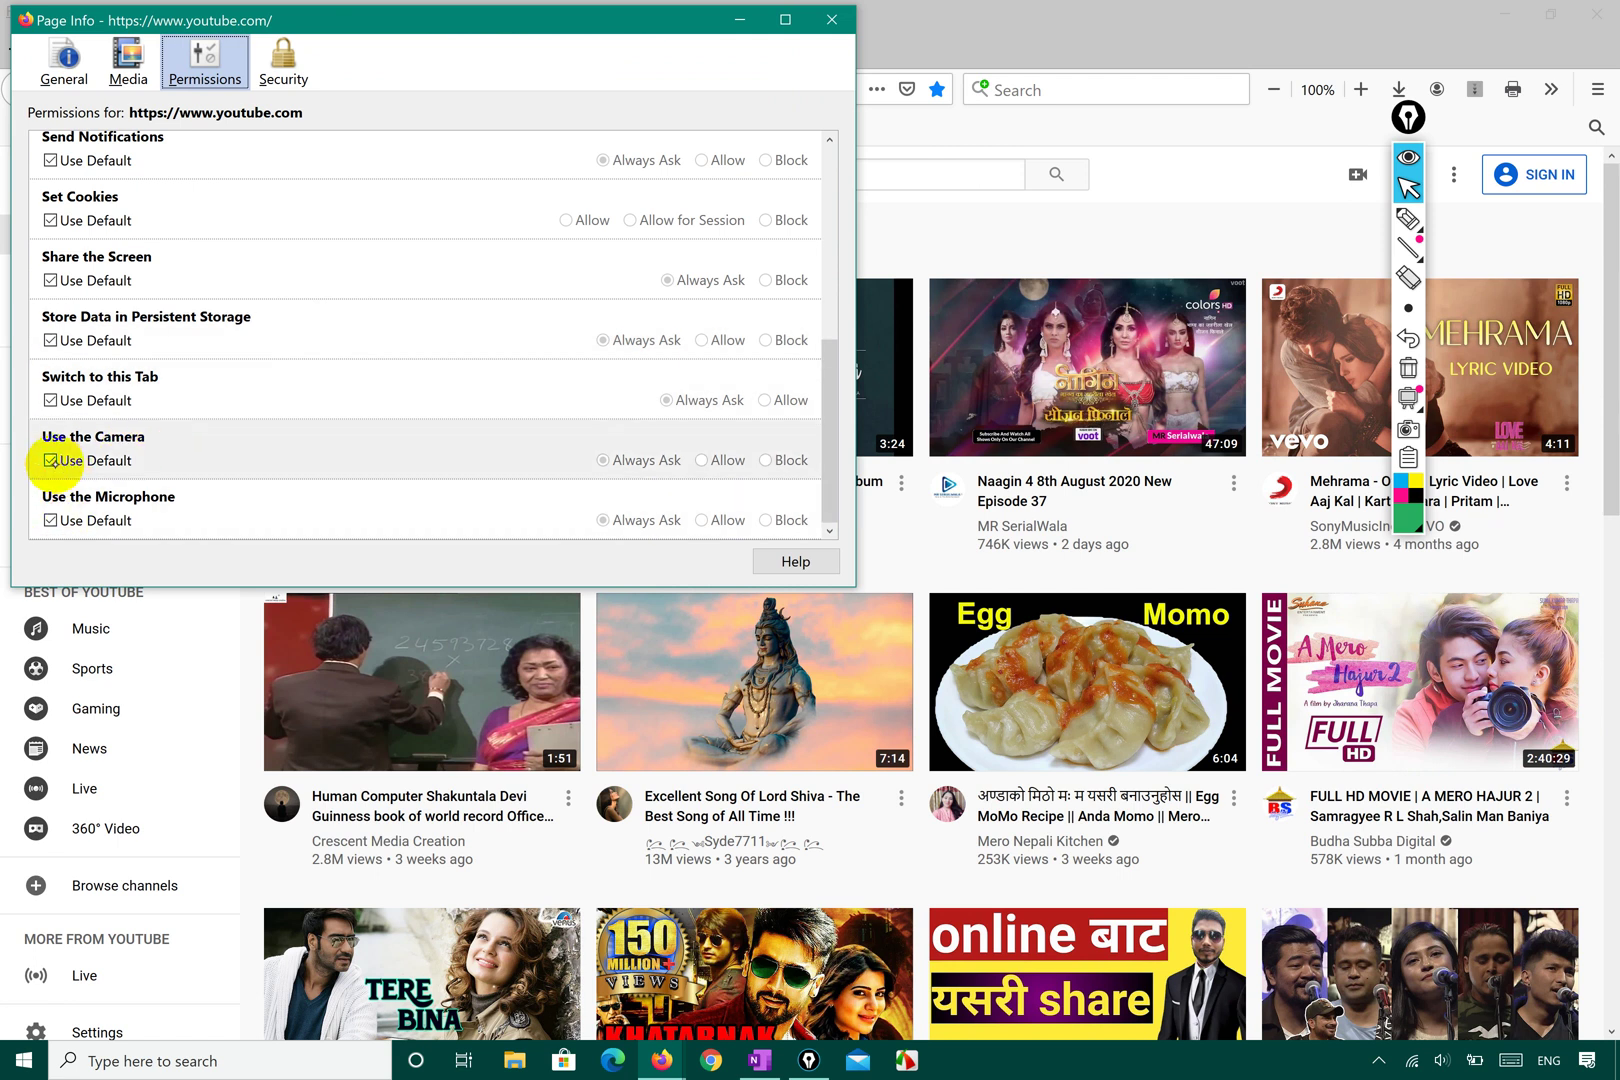
left_click(48, 461)
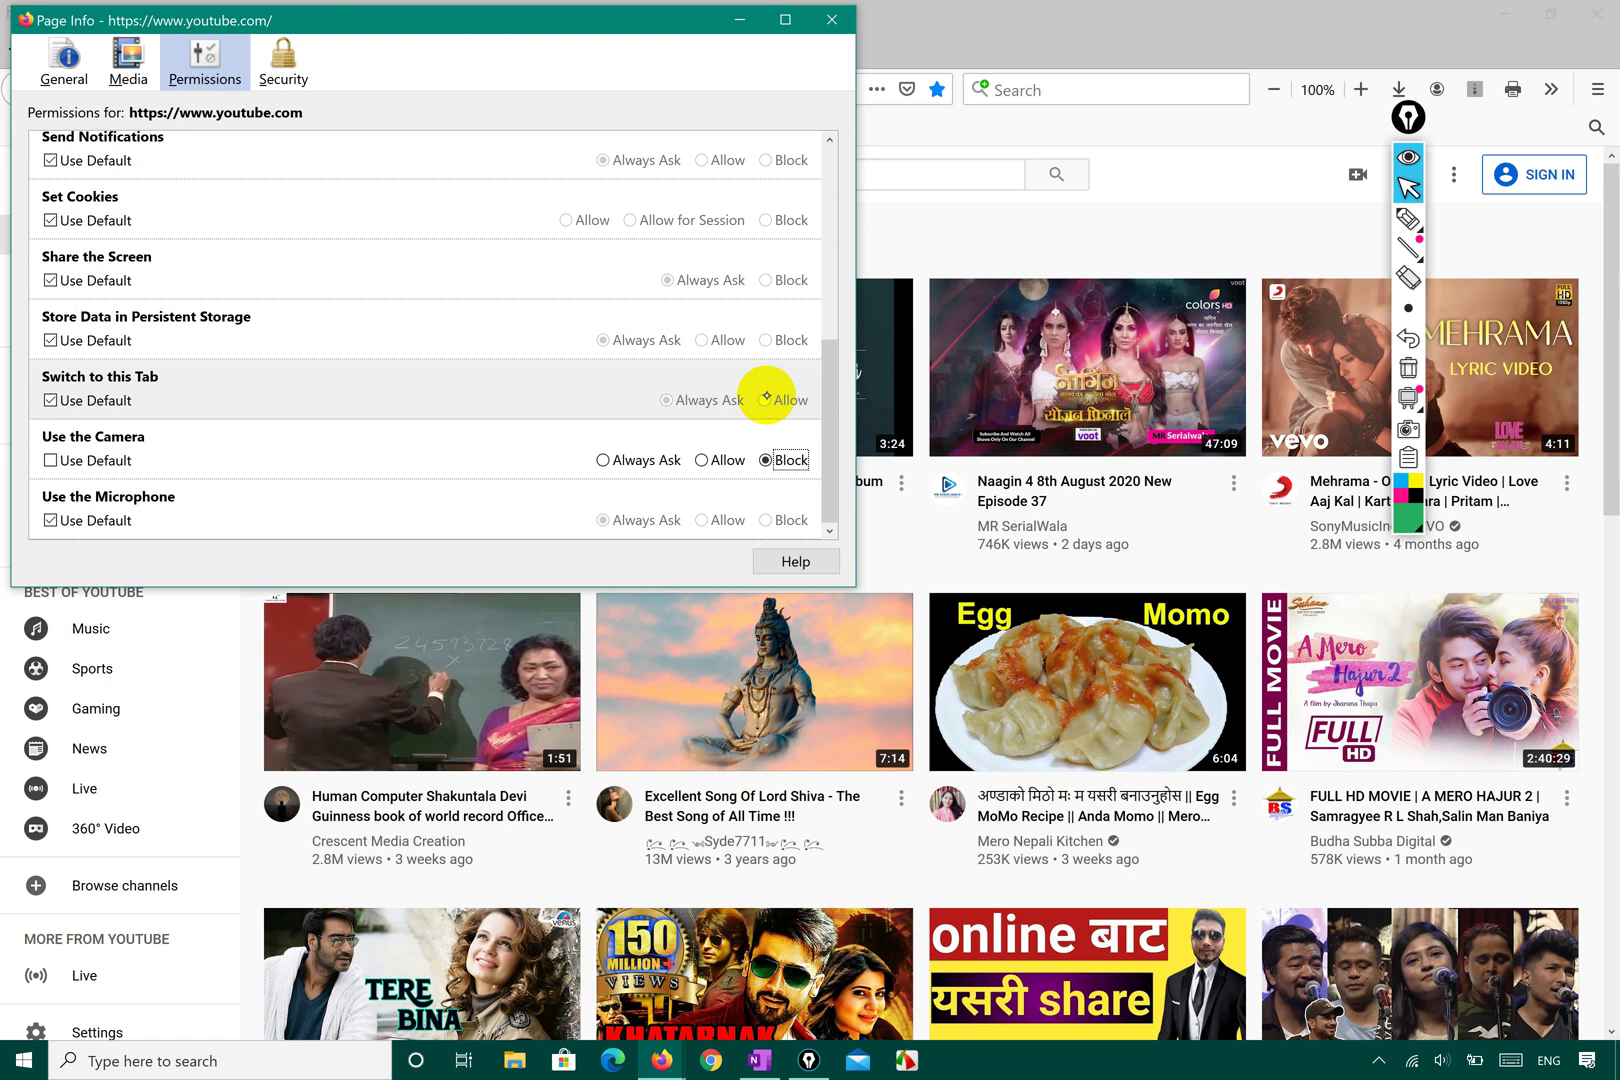
left_click(831, 20)
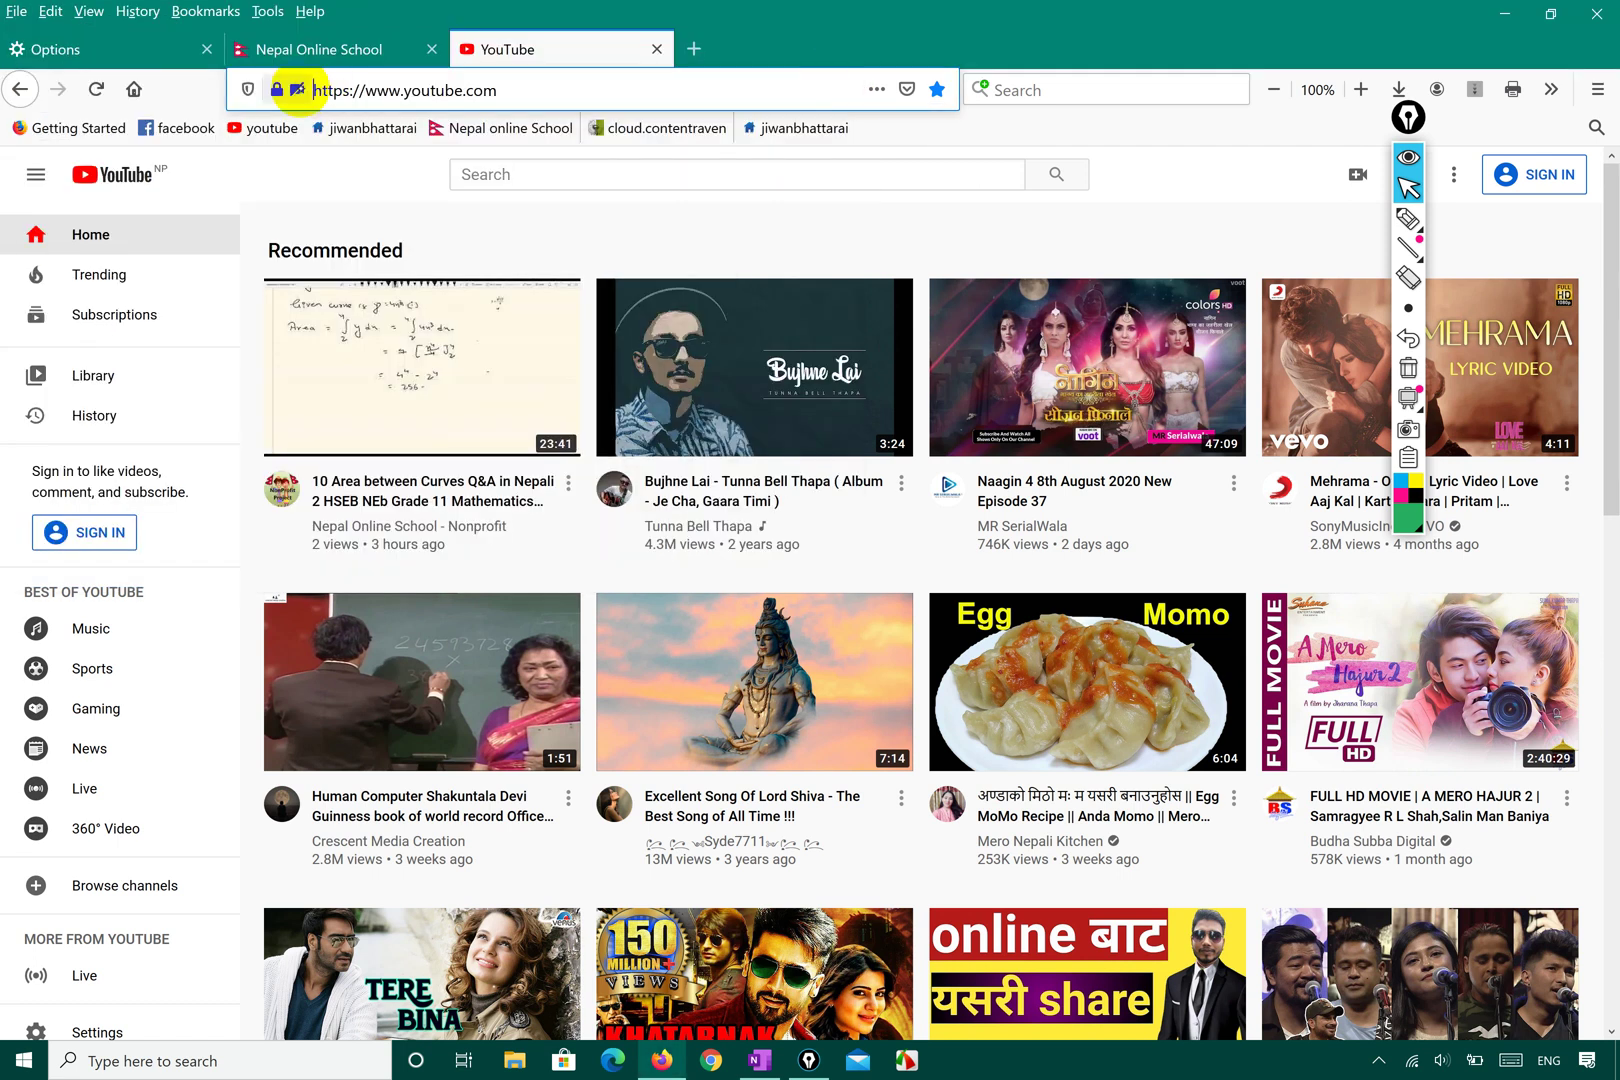
- Circle the lock and blocked-camera icons beside YouTube's address in green ink, and return to normal pointing
left_click(1410, 213)
mouse_move(342, 100)
left_mouse_down()
mouse_move(248, 58)
mouse_move(300, 125)
left_mouse_up()
left_click(1408, 187)
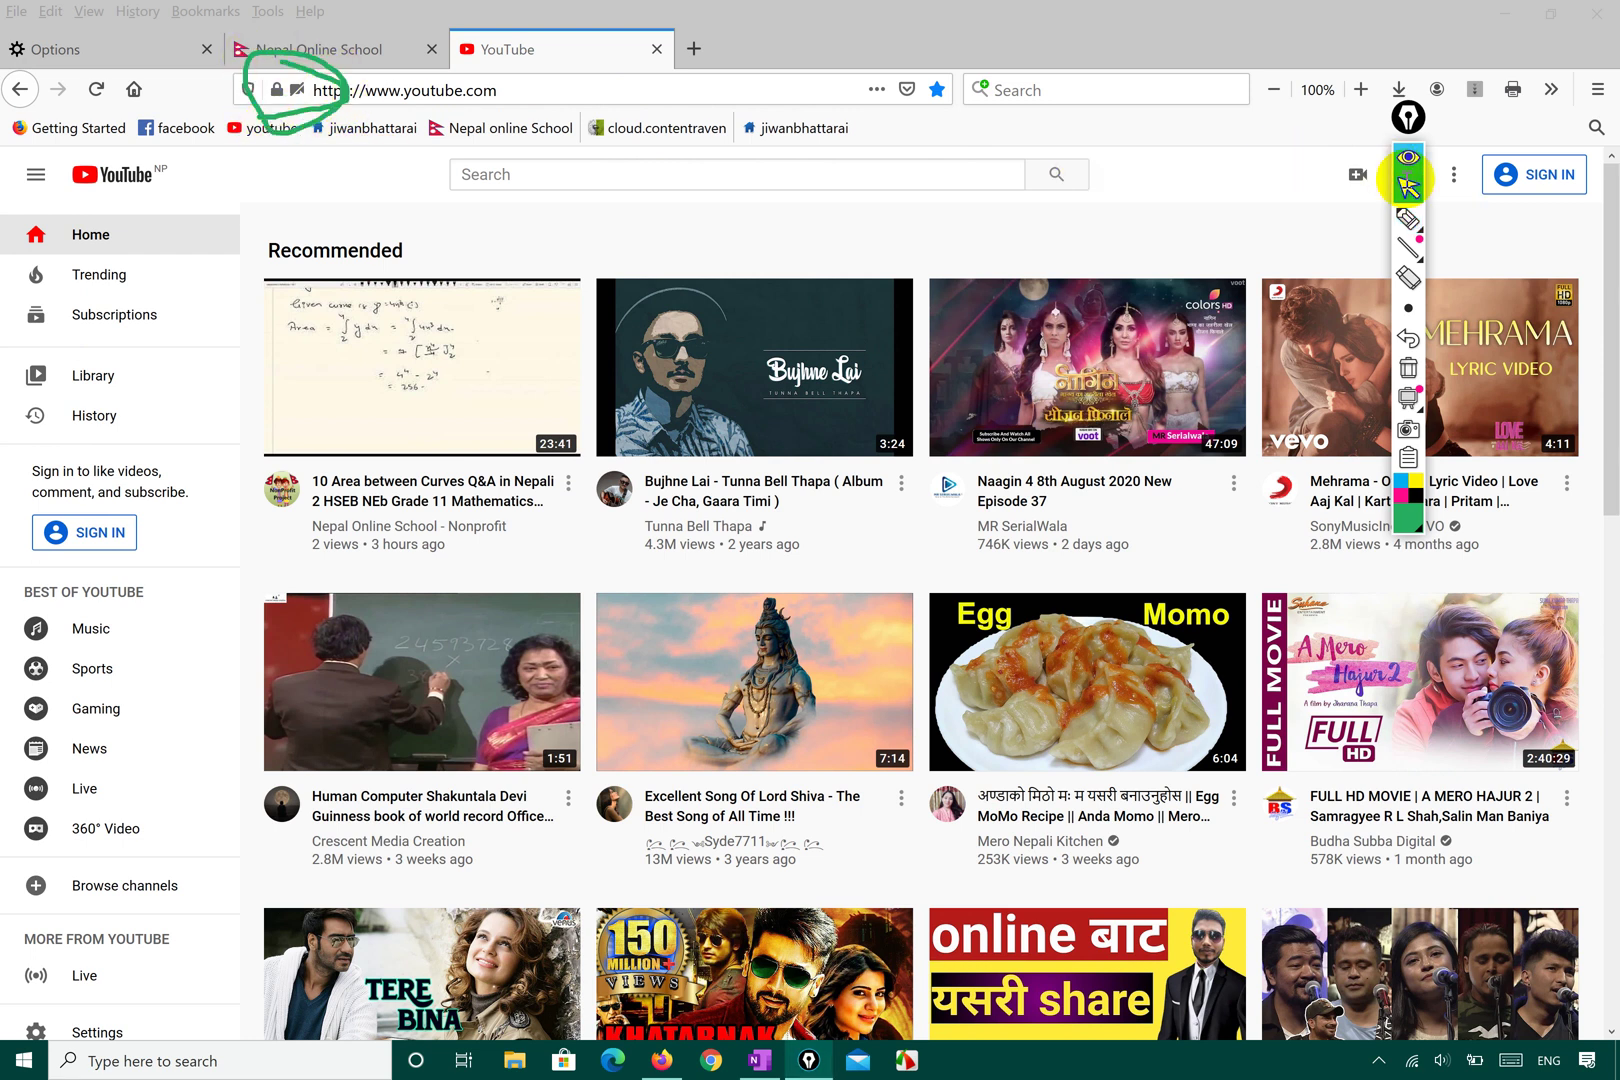
- Check YouTube's listed permissions in its site information and reopen its page information window from the connection details
left_click(279, 89)
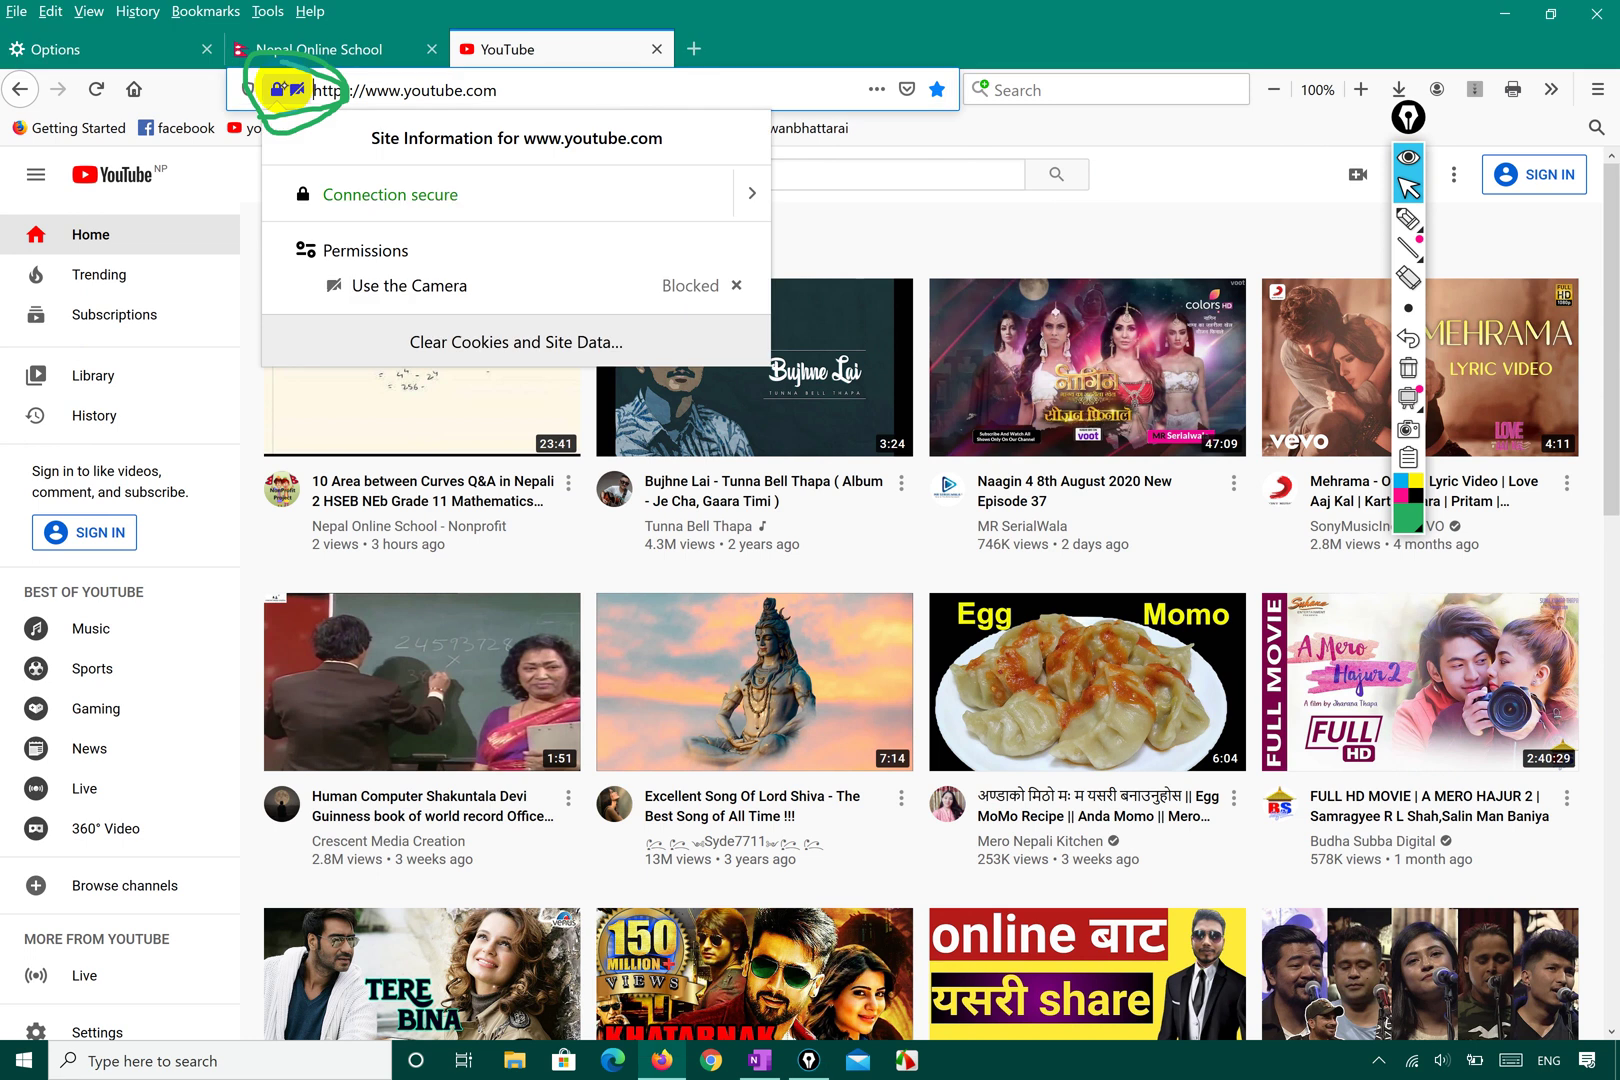
left_click(748, 190)
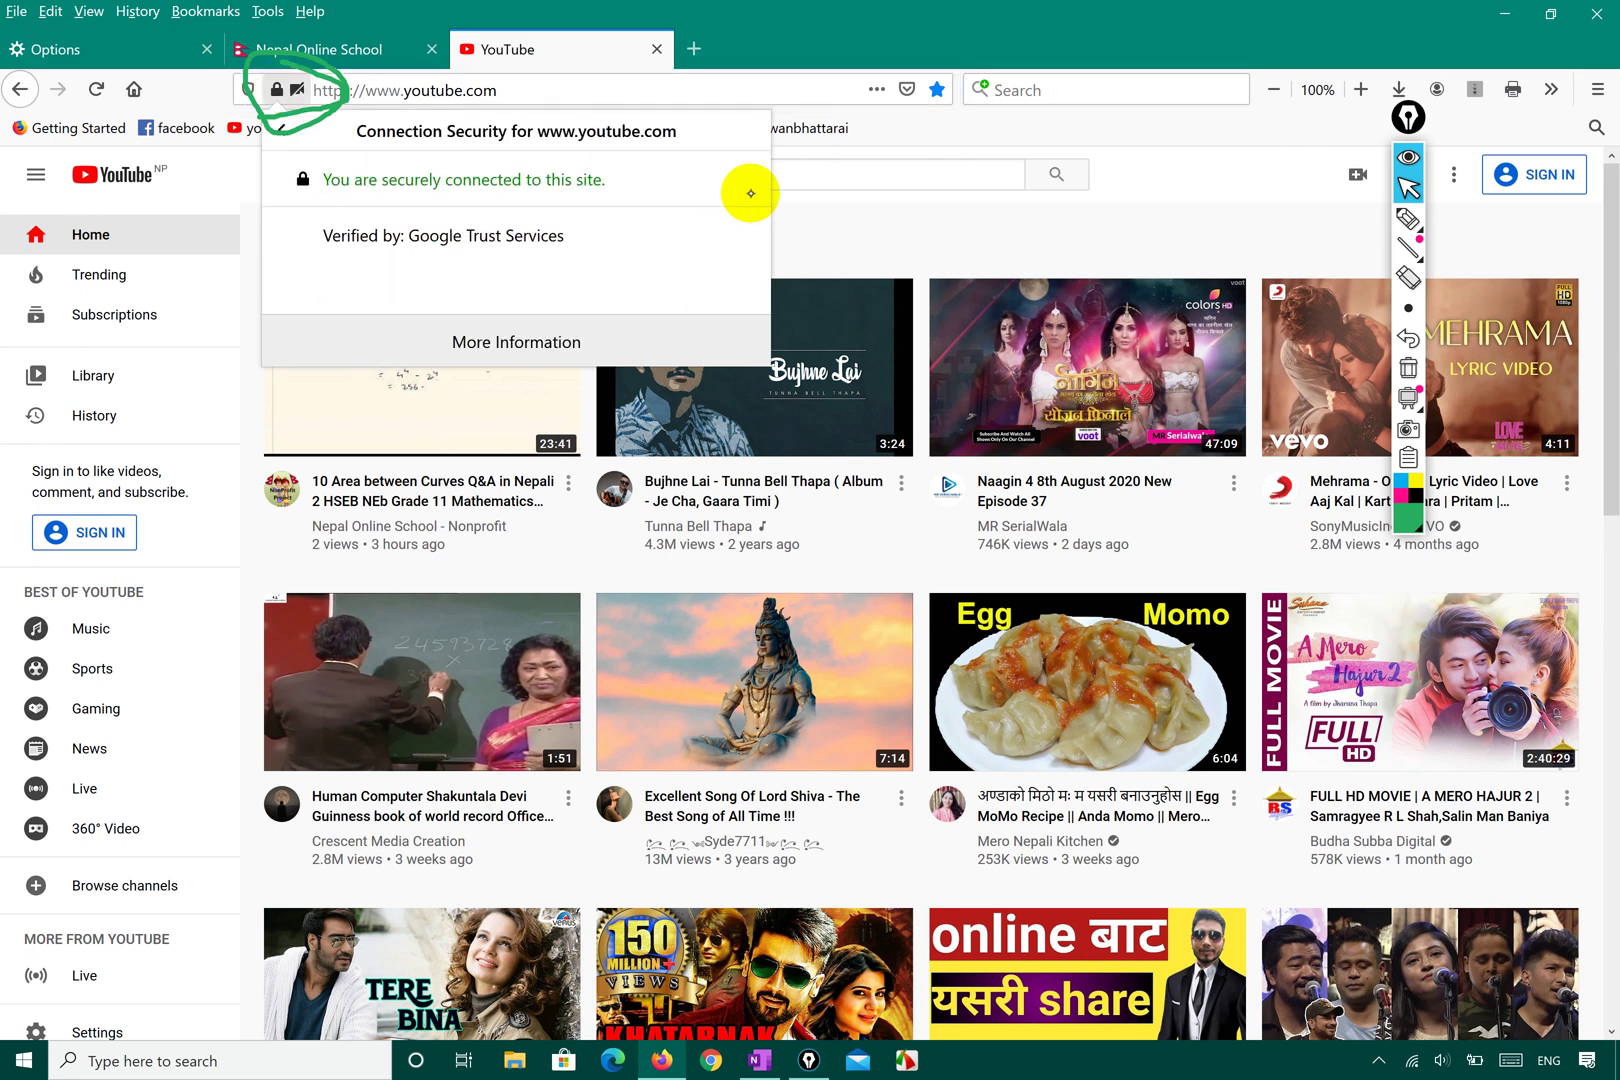
left_click(542, 341)
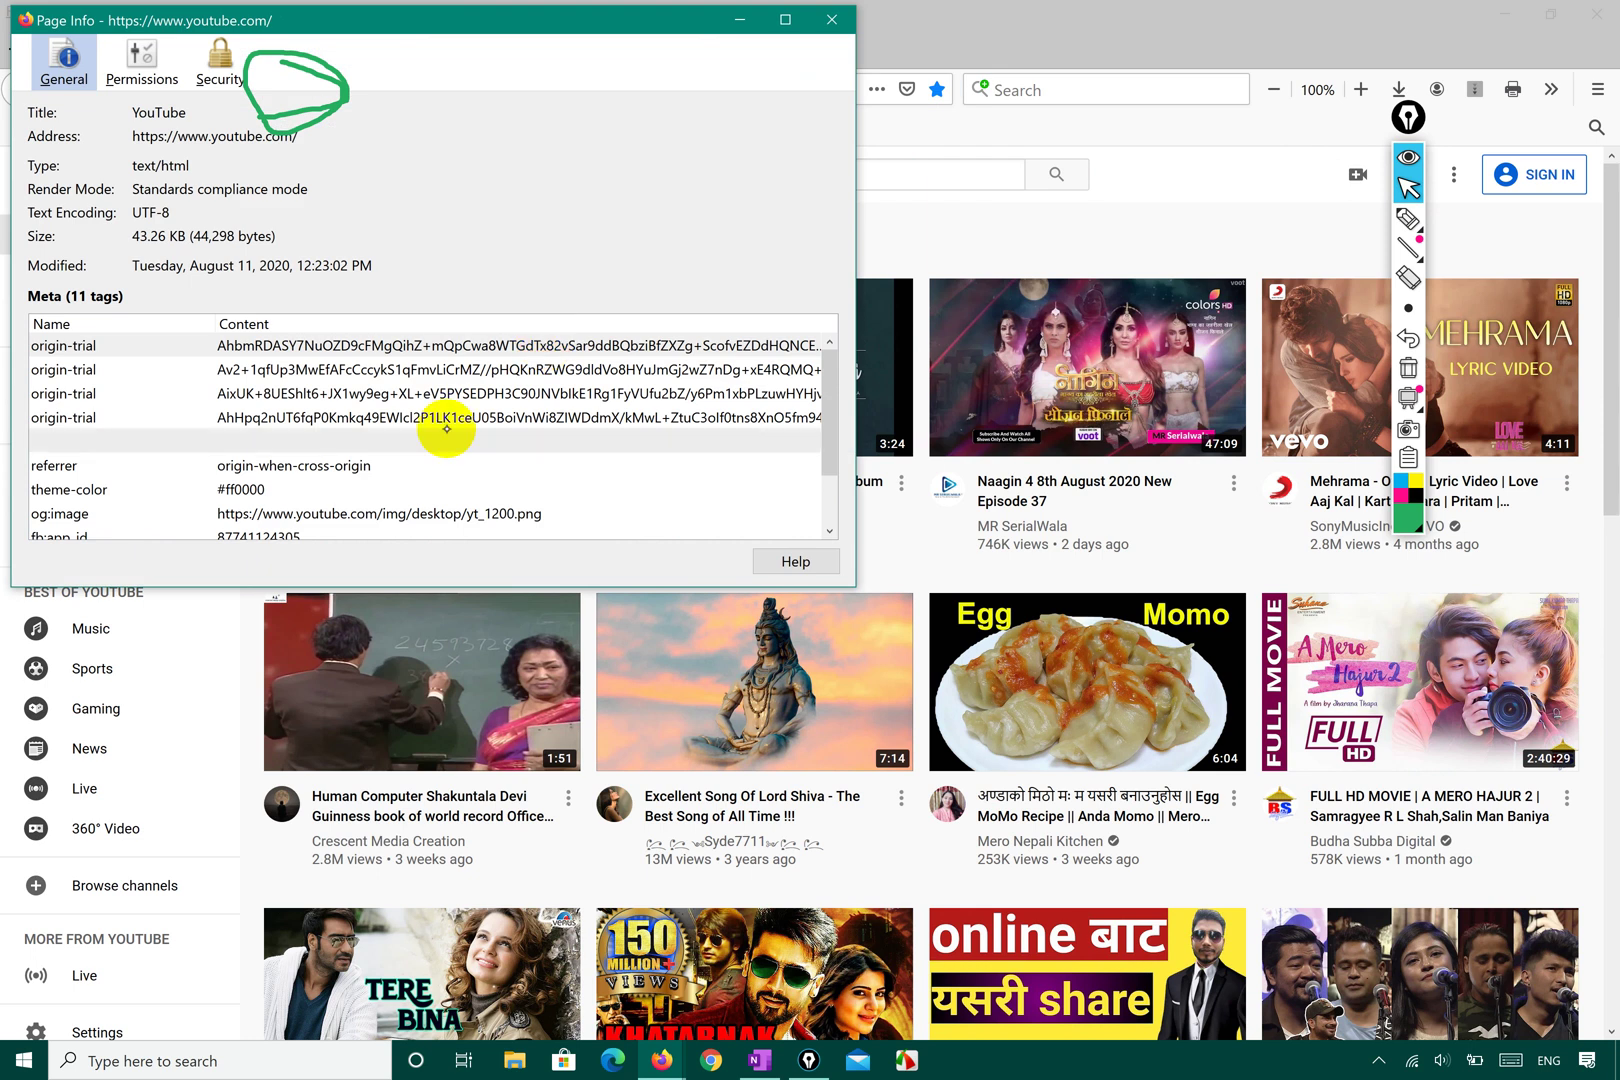
- In YouTube's page permissions, turn off Use Default for Use the Microphone and Share the Screen, setting both to Block
left_click(205, 75)
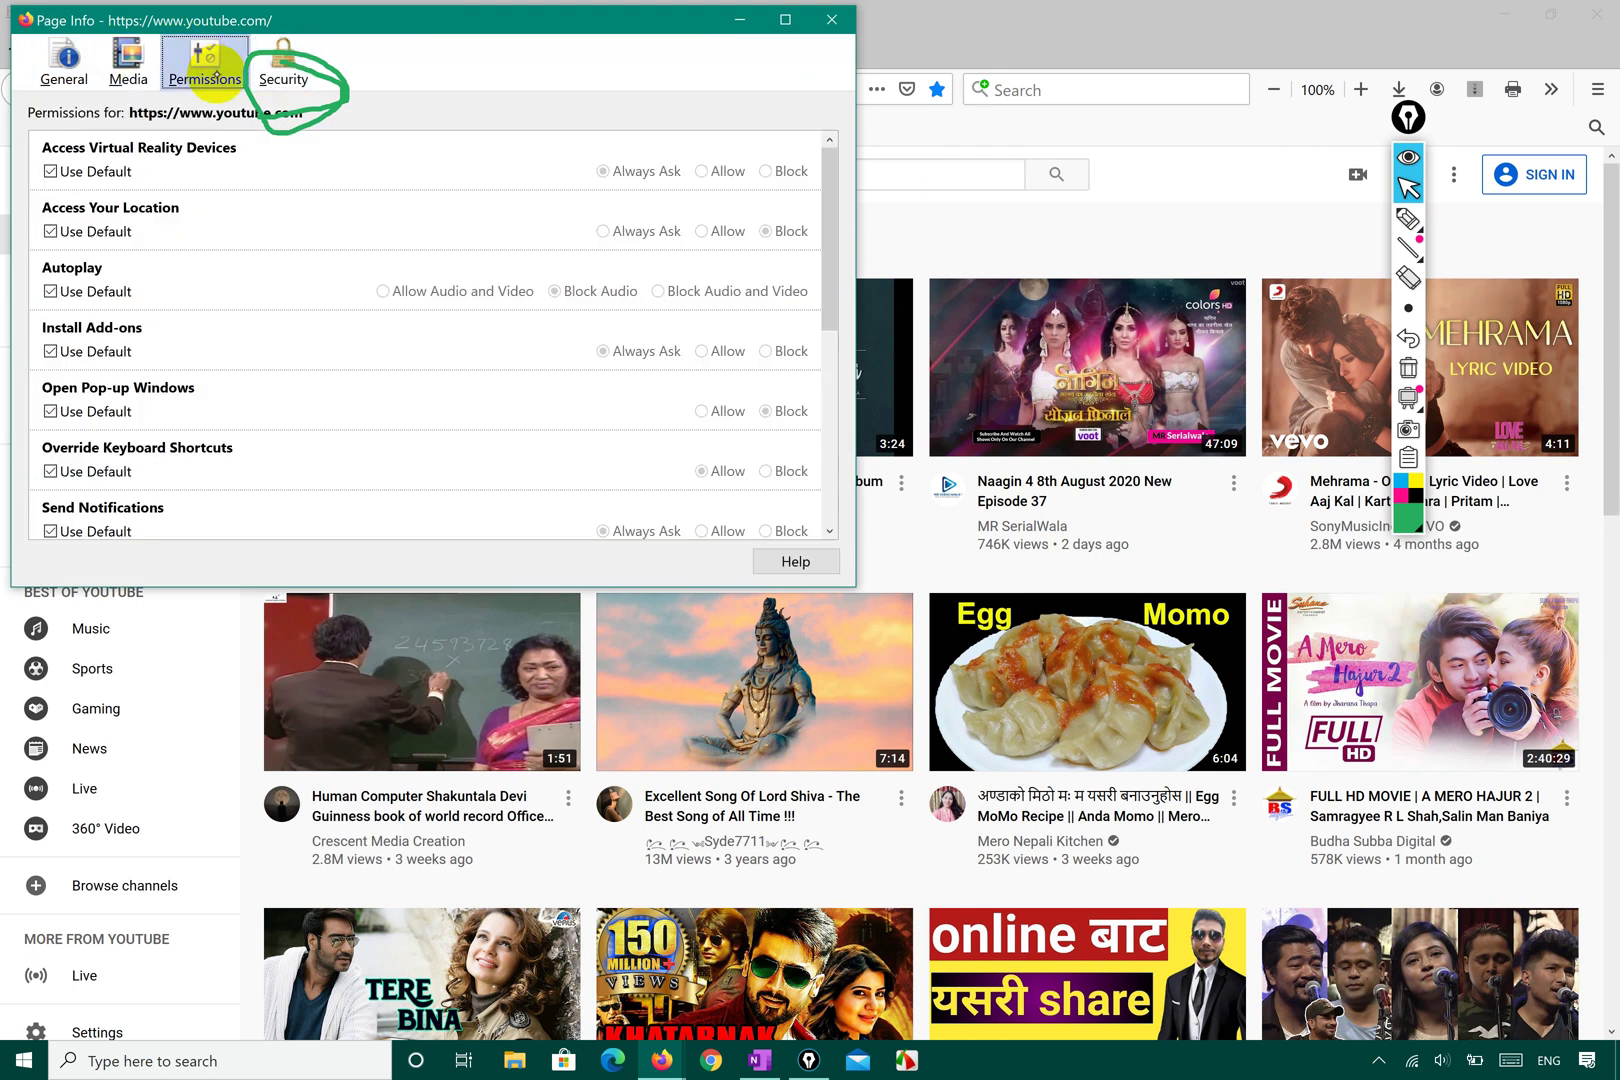
scroll(312, 462, "down", 5)
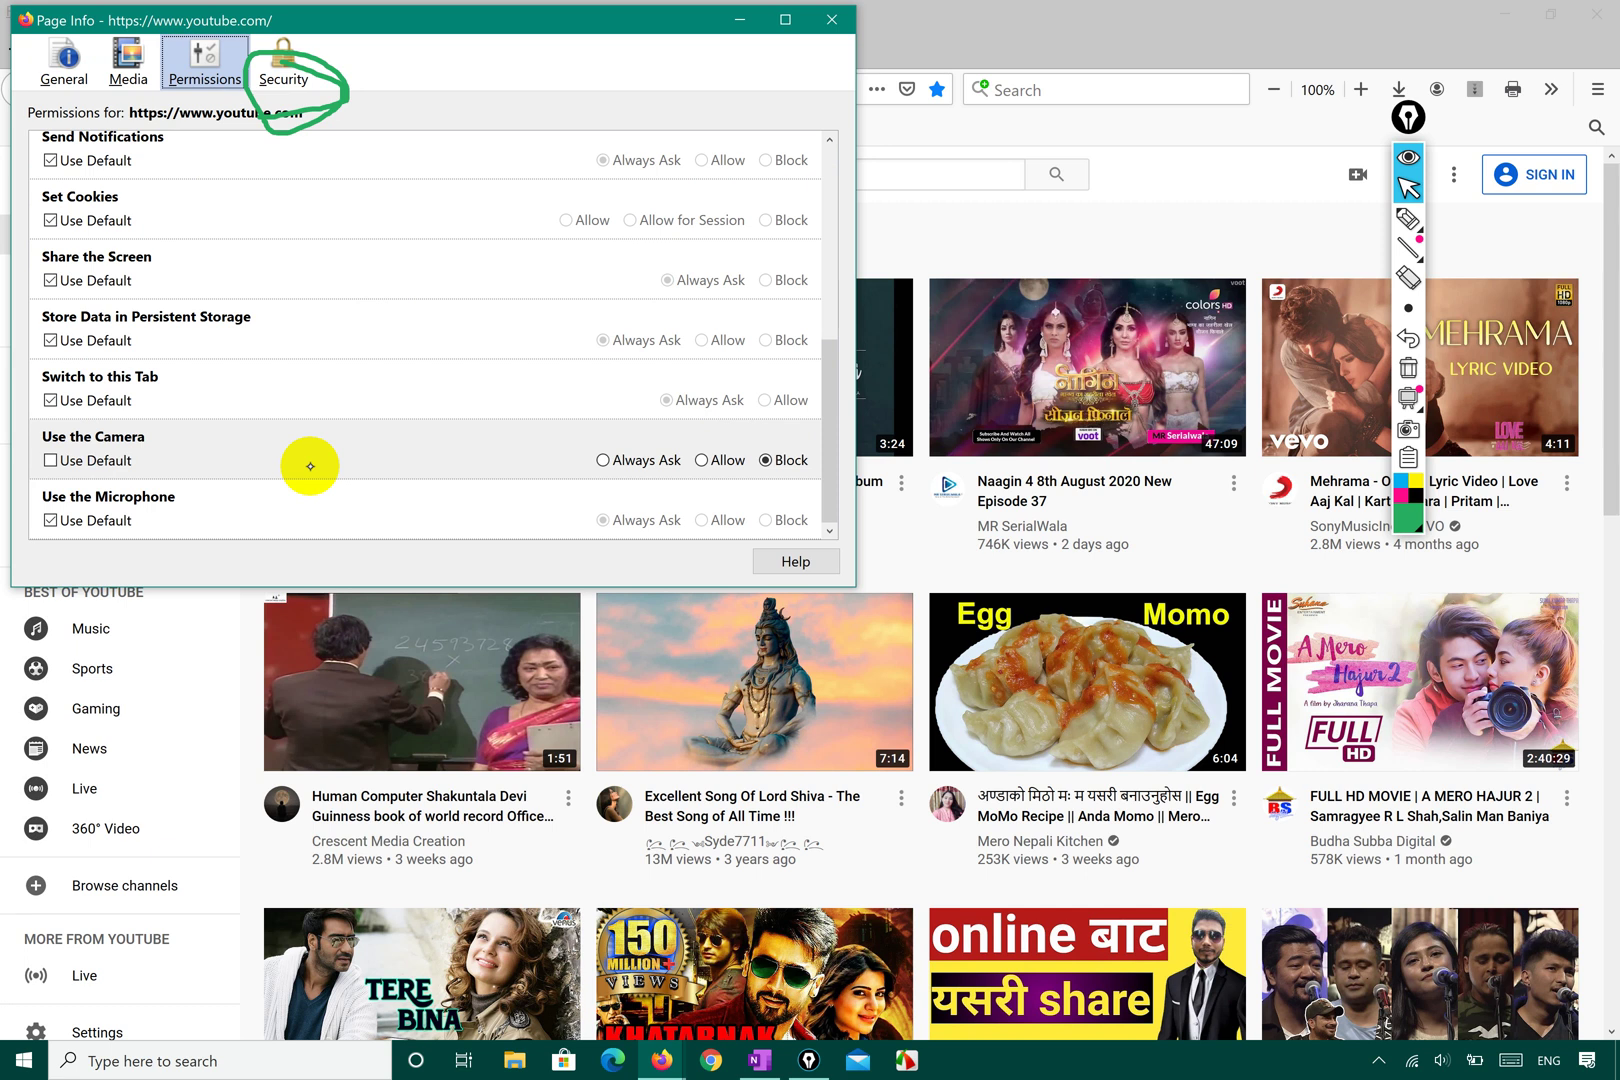
left_click(62, 519)
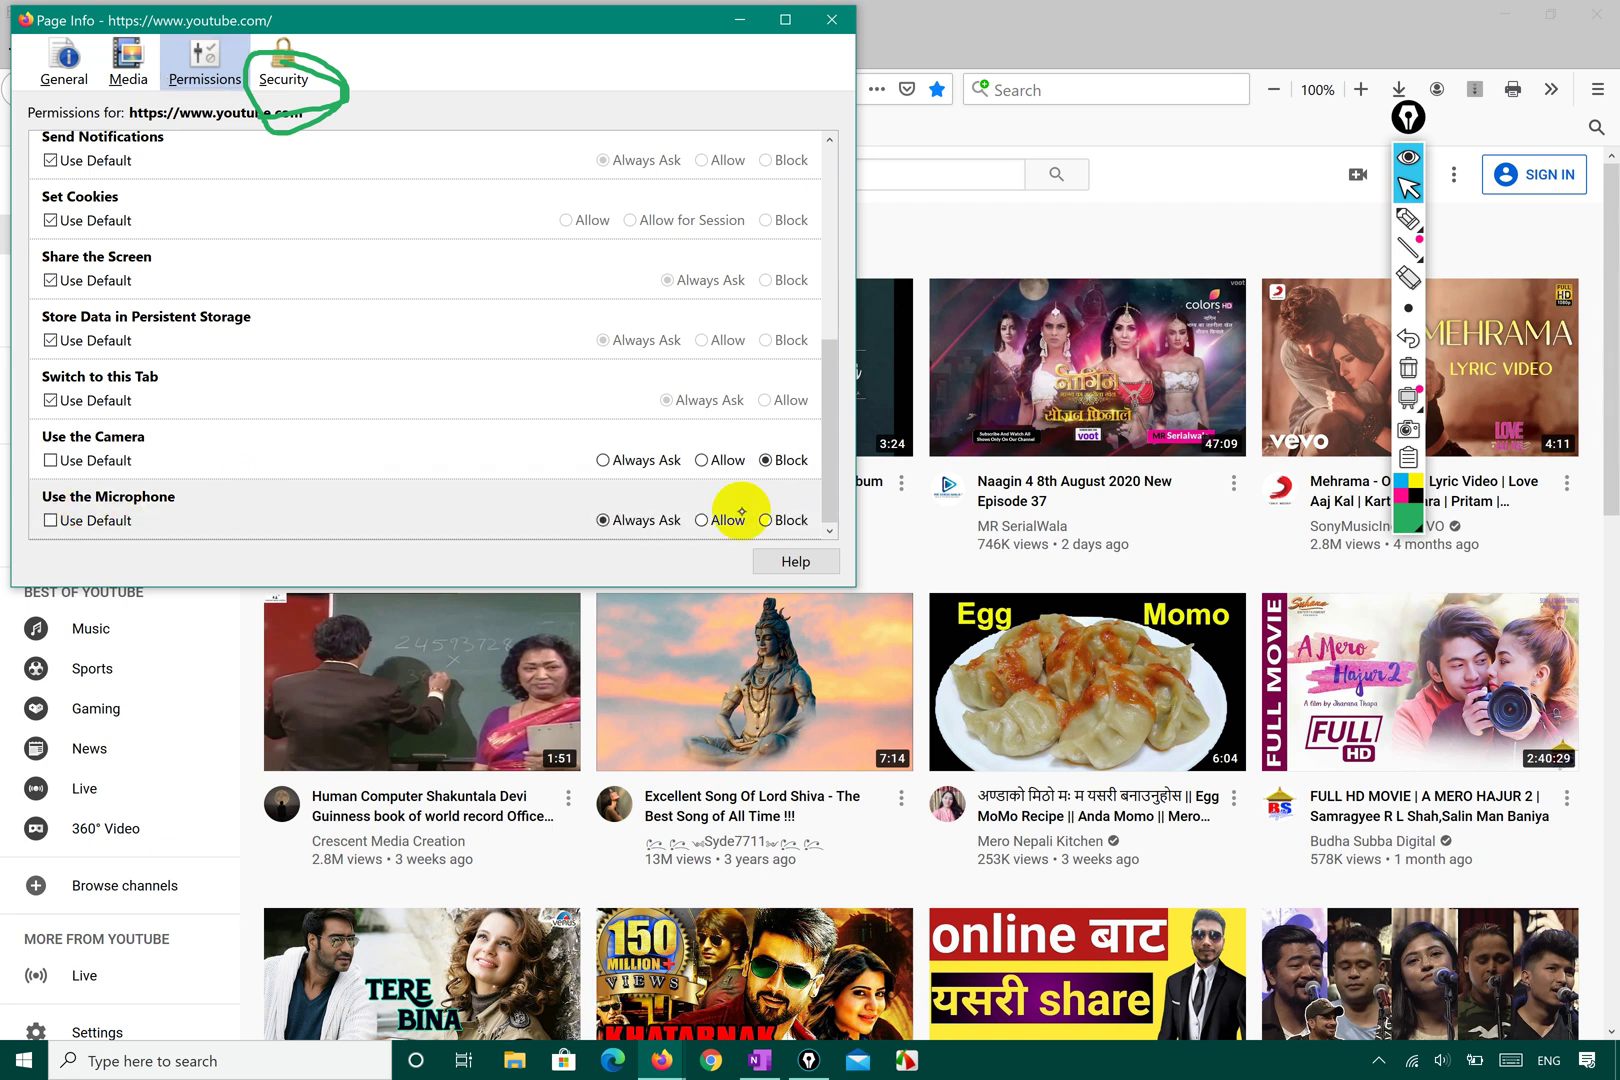
left_click(773, 519)
left_click(145, 289)
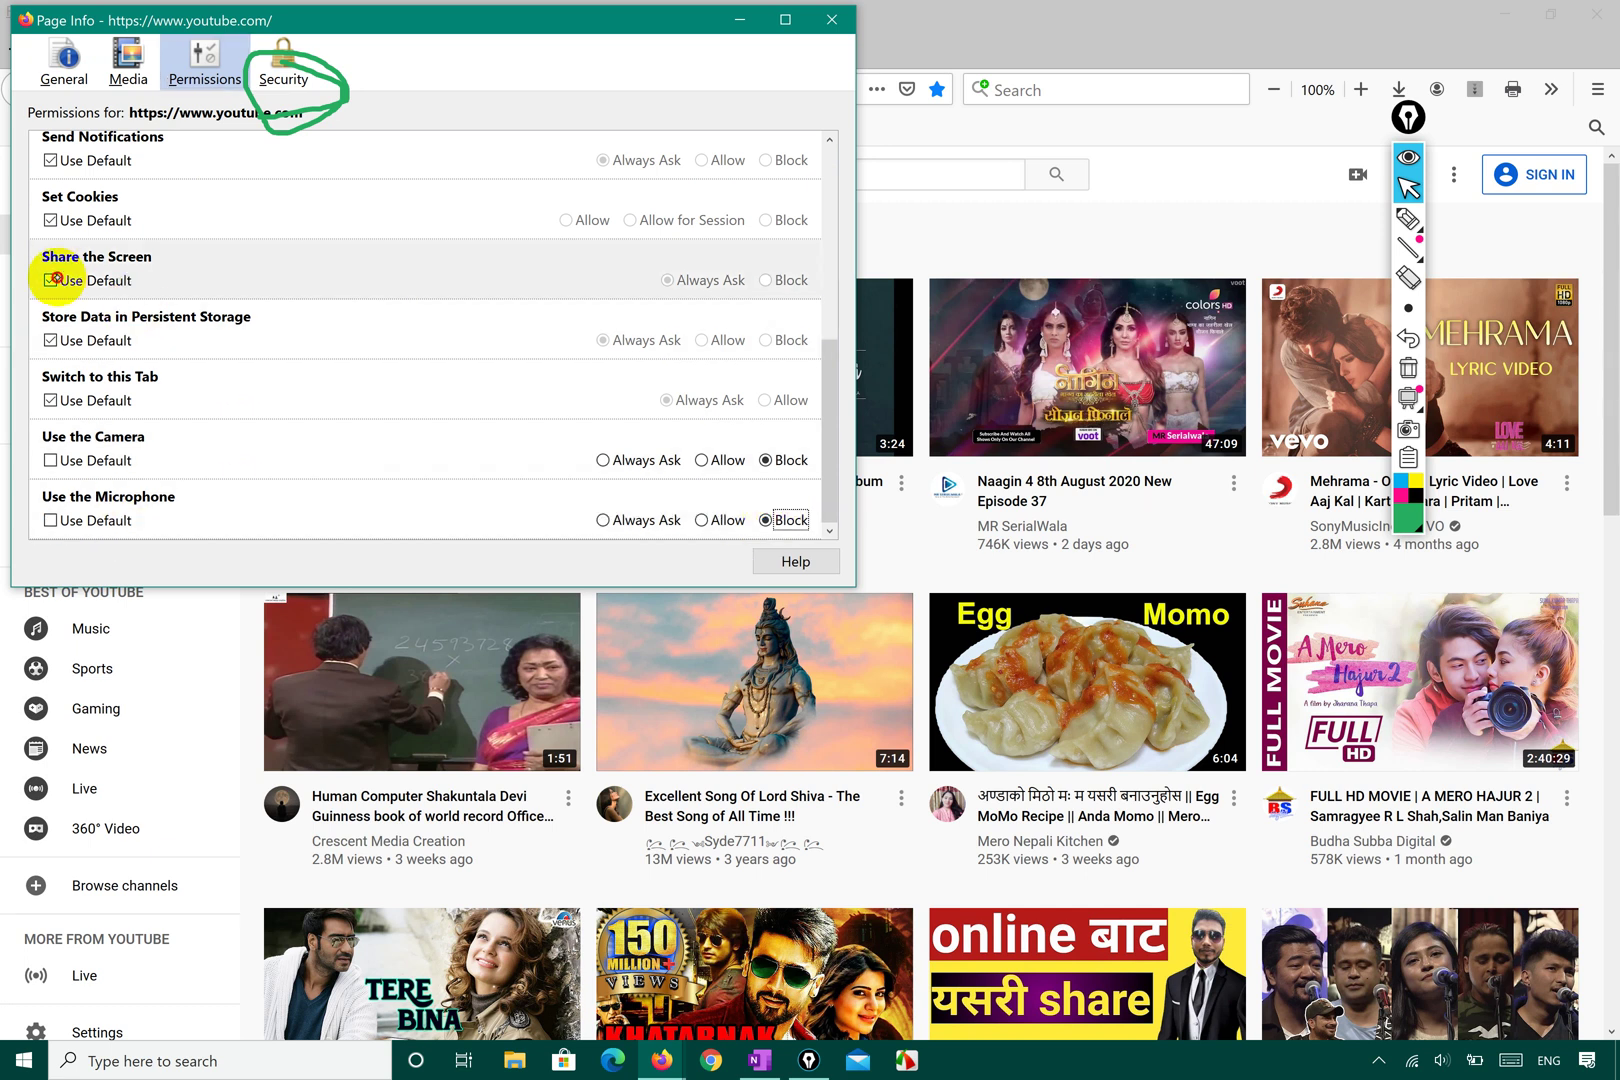
left_click(768, 280)
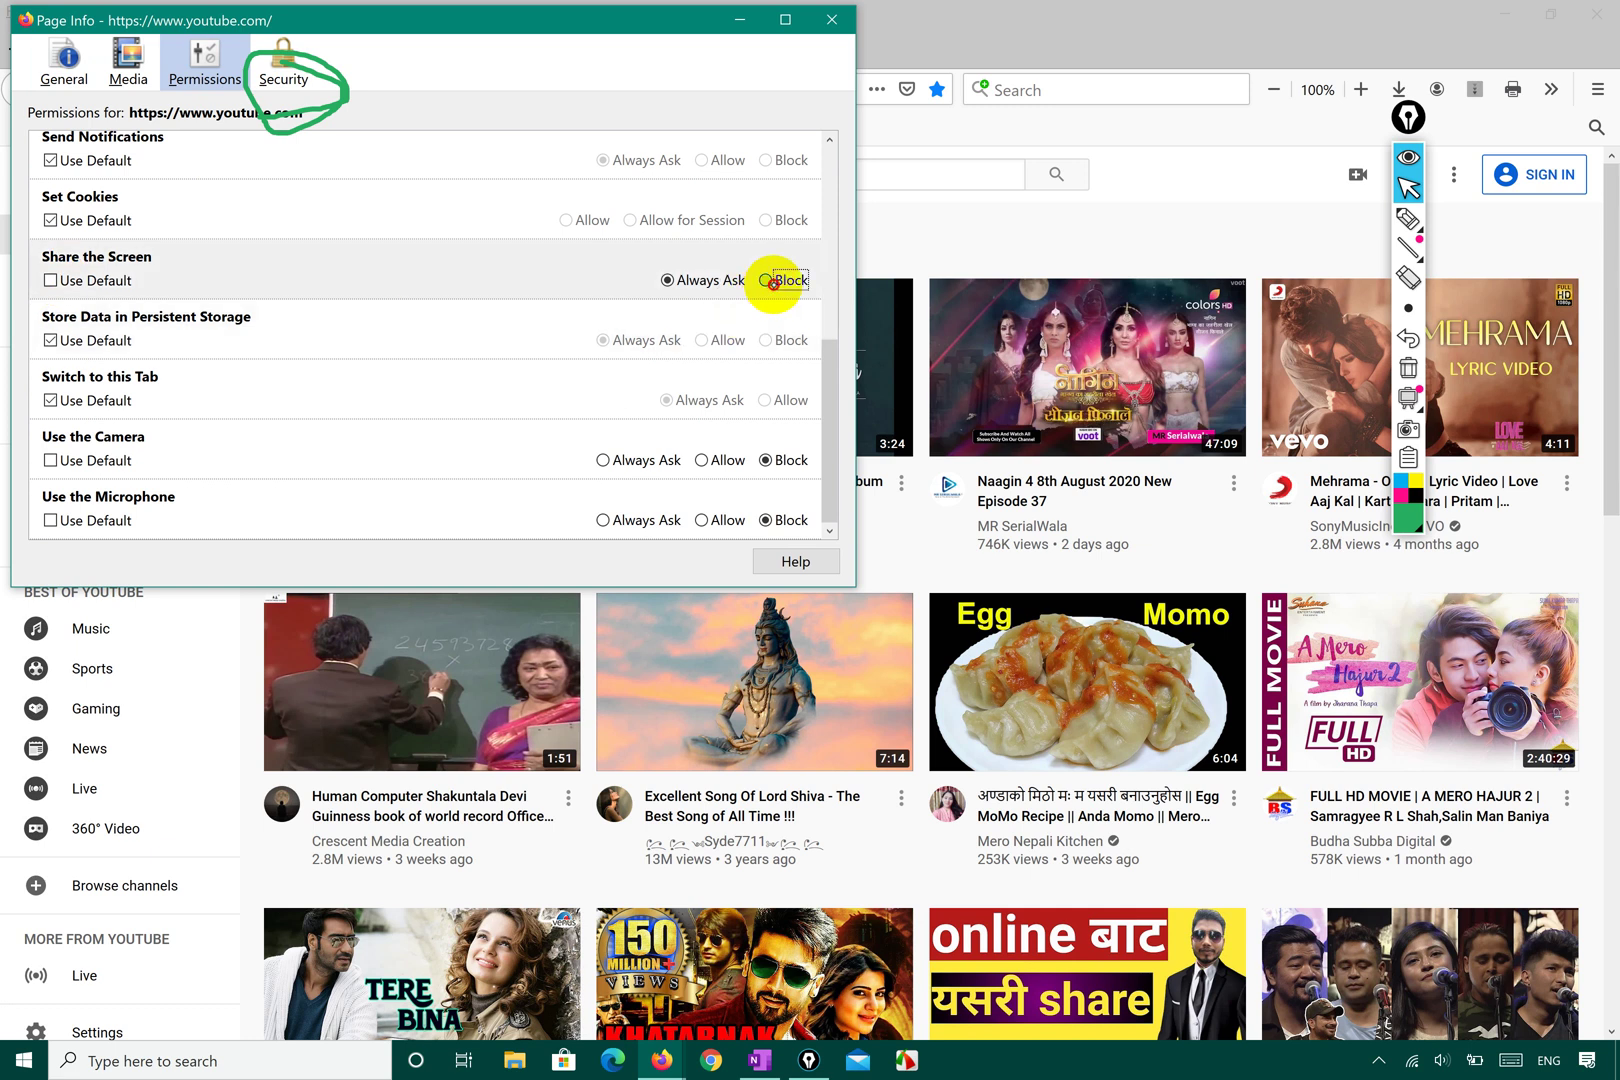
- Override YouTube's Access Virtual Reality Devices permission with Block, restore its Use Default, and close the page information window
scroll(611, 325, "up", 5)
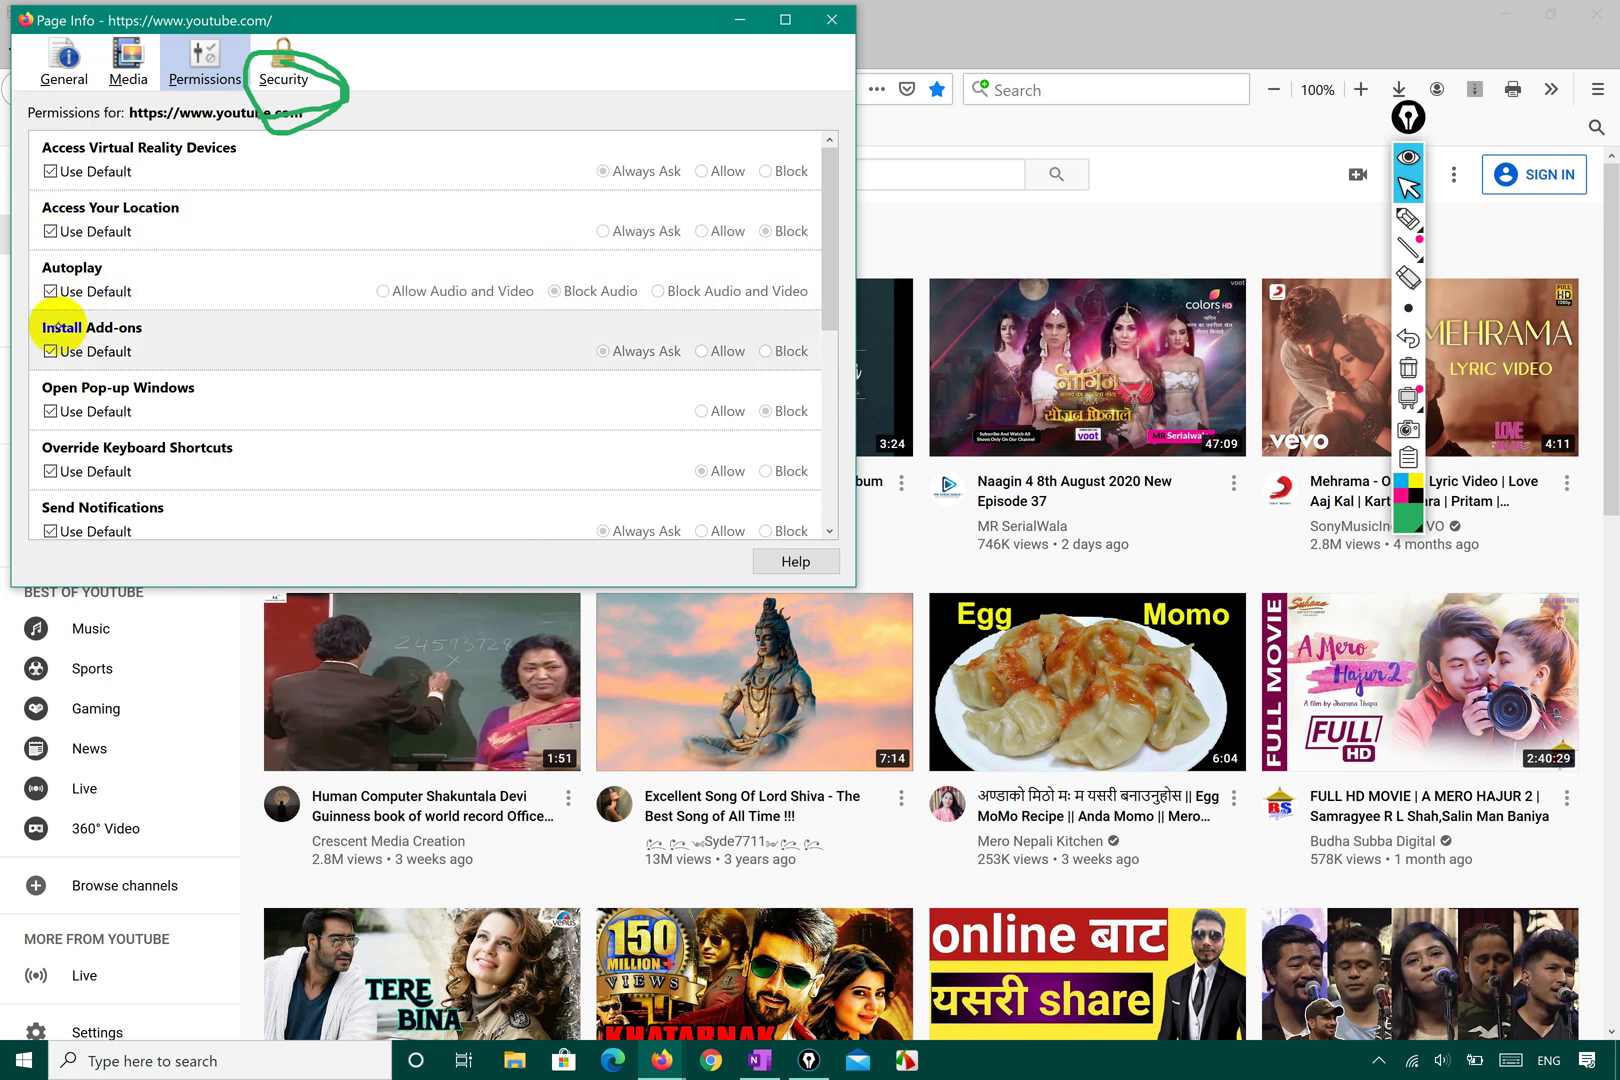
scroll(160, 375, "down", 3)
scroll(170, 358, "down", 1)
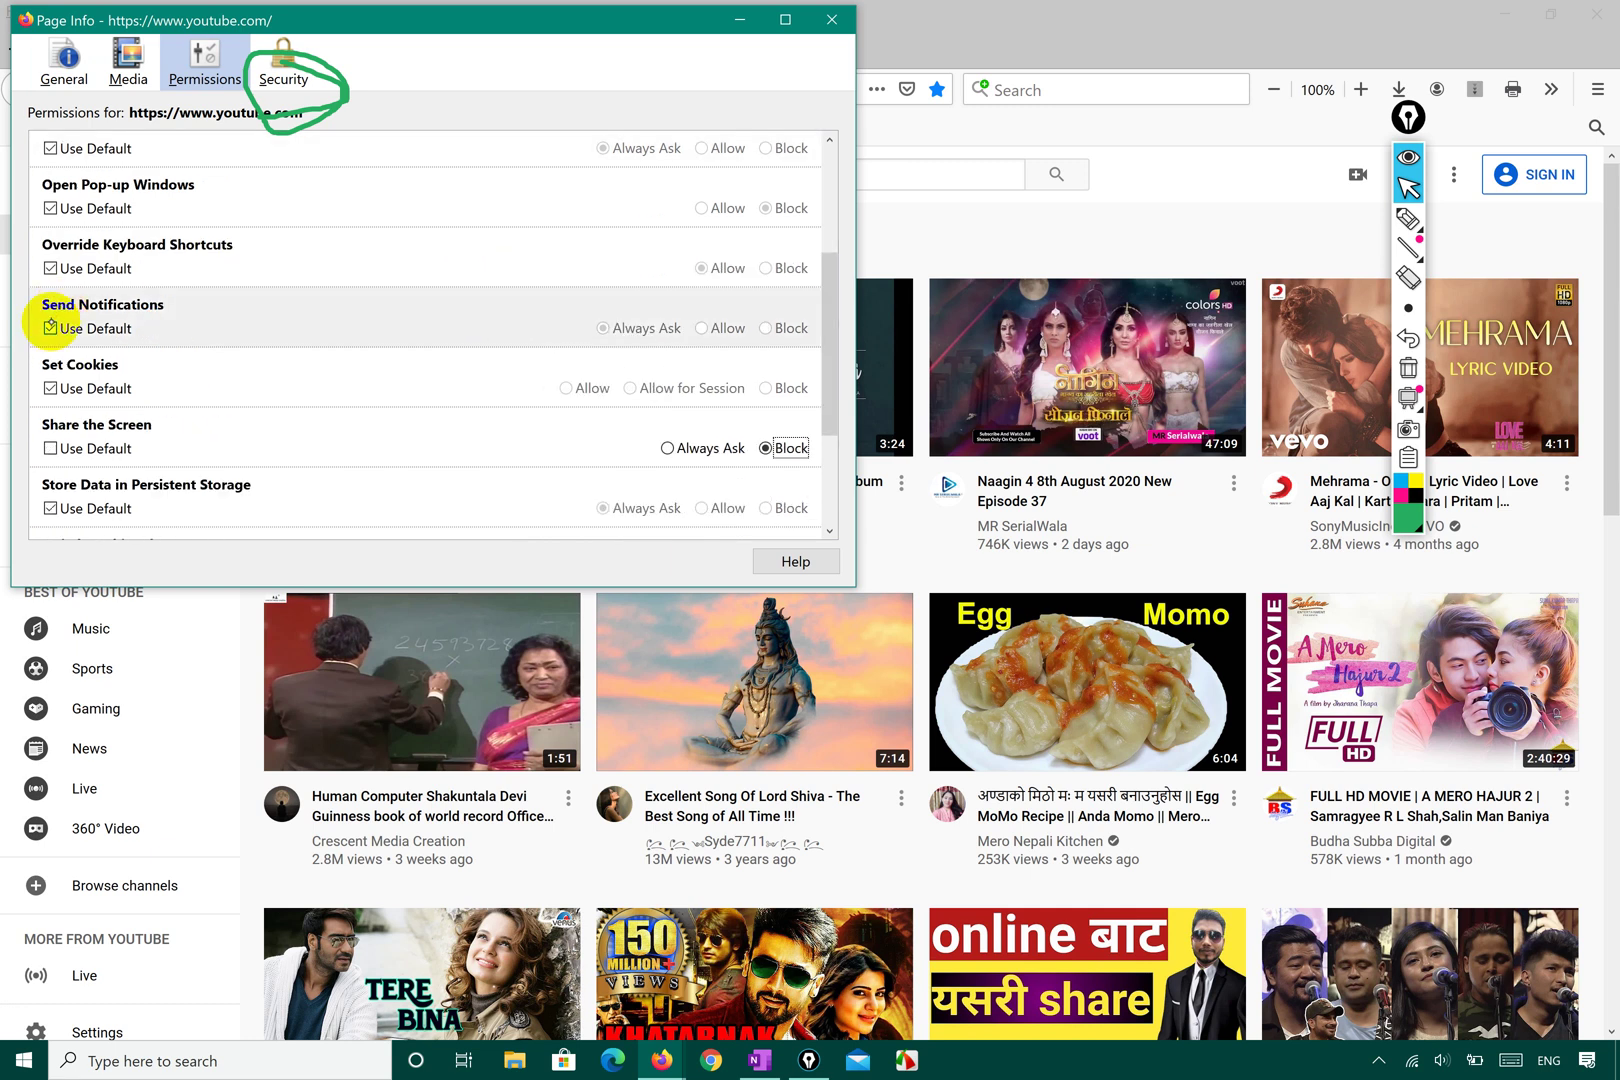
scroll(98, 405, "down", 3)
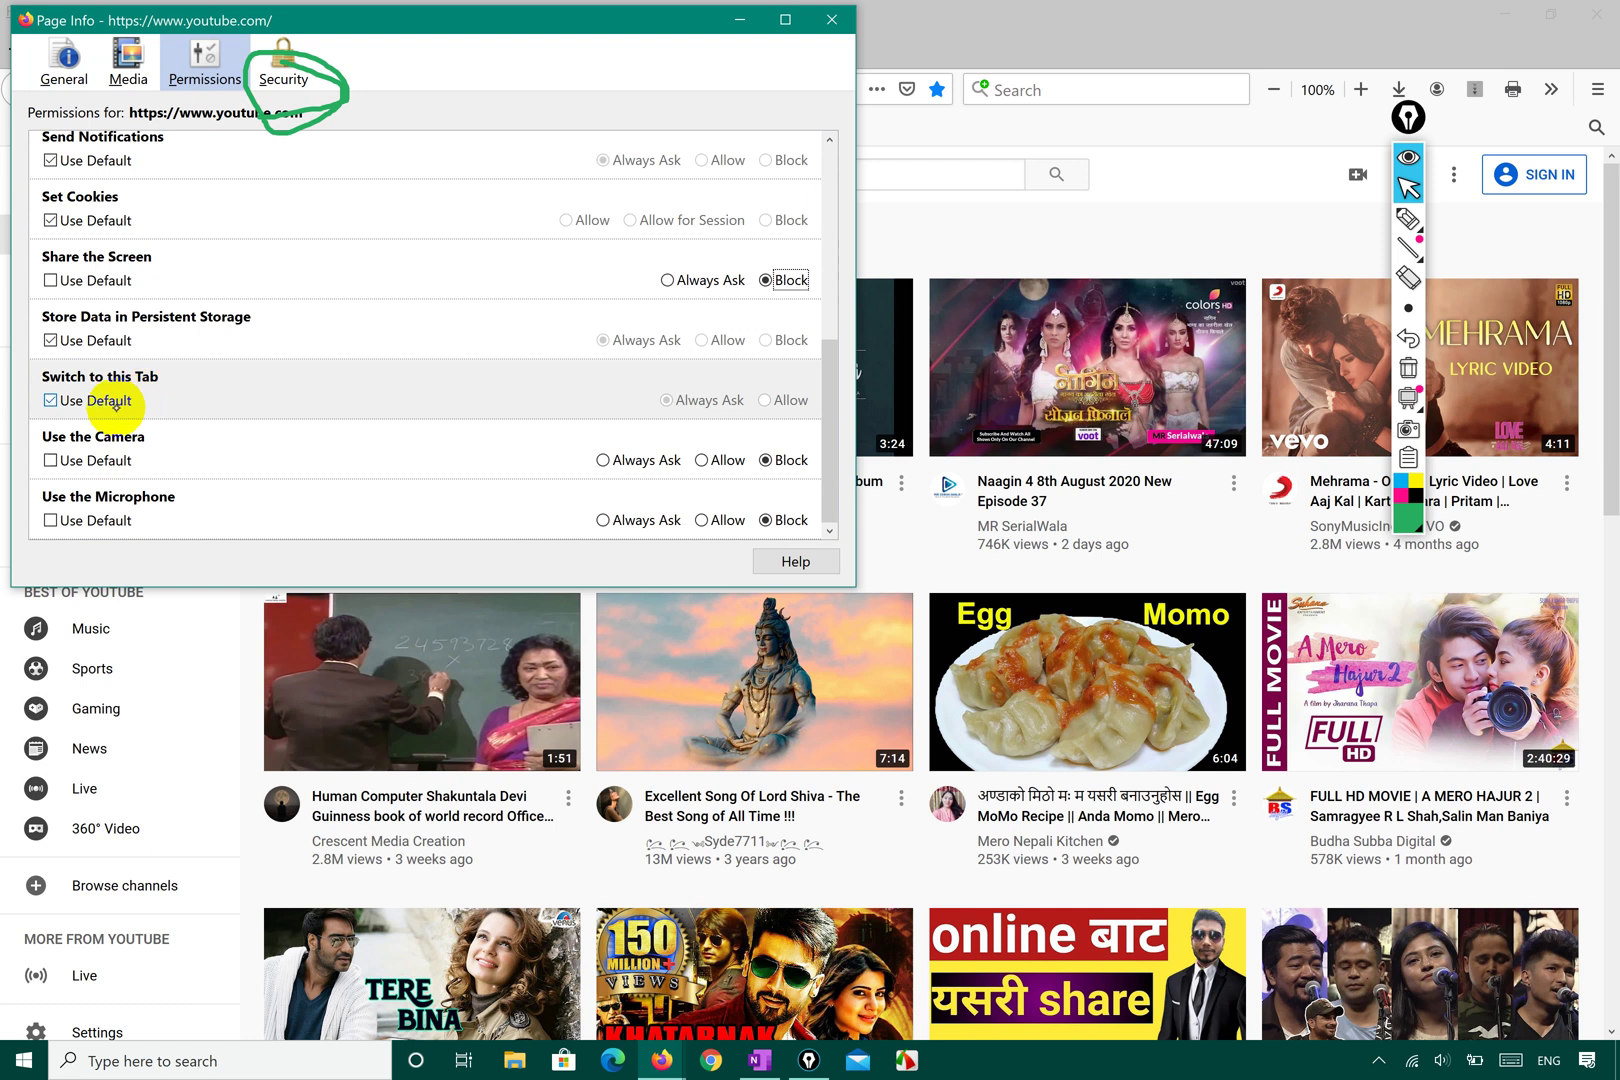
scroll(175, 300, "up", 7)
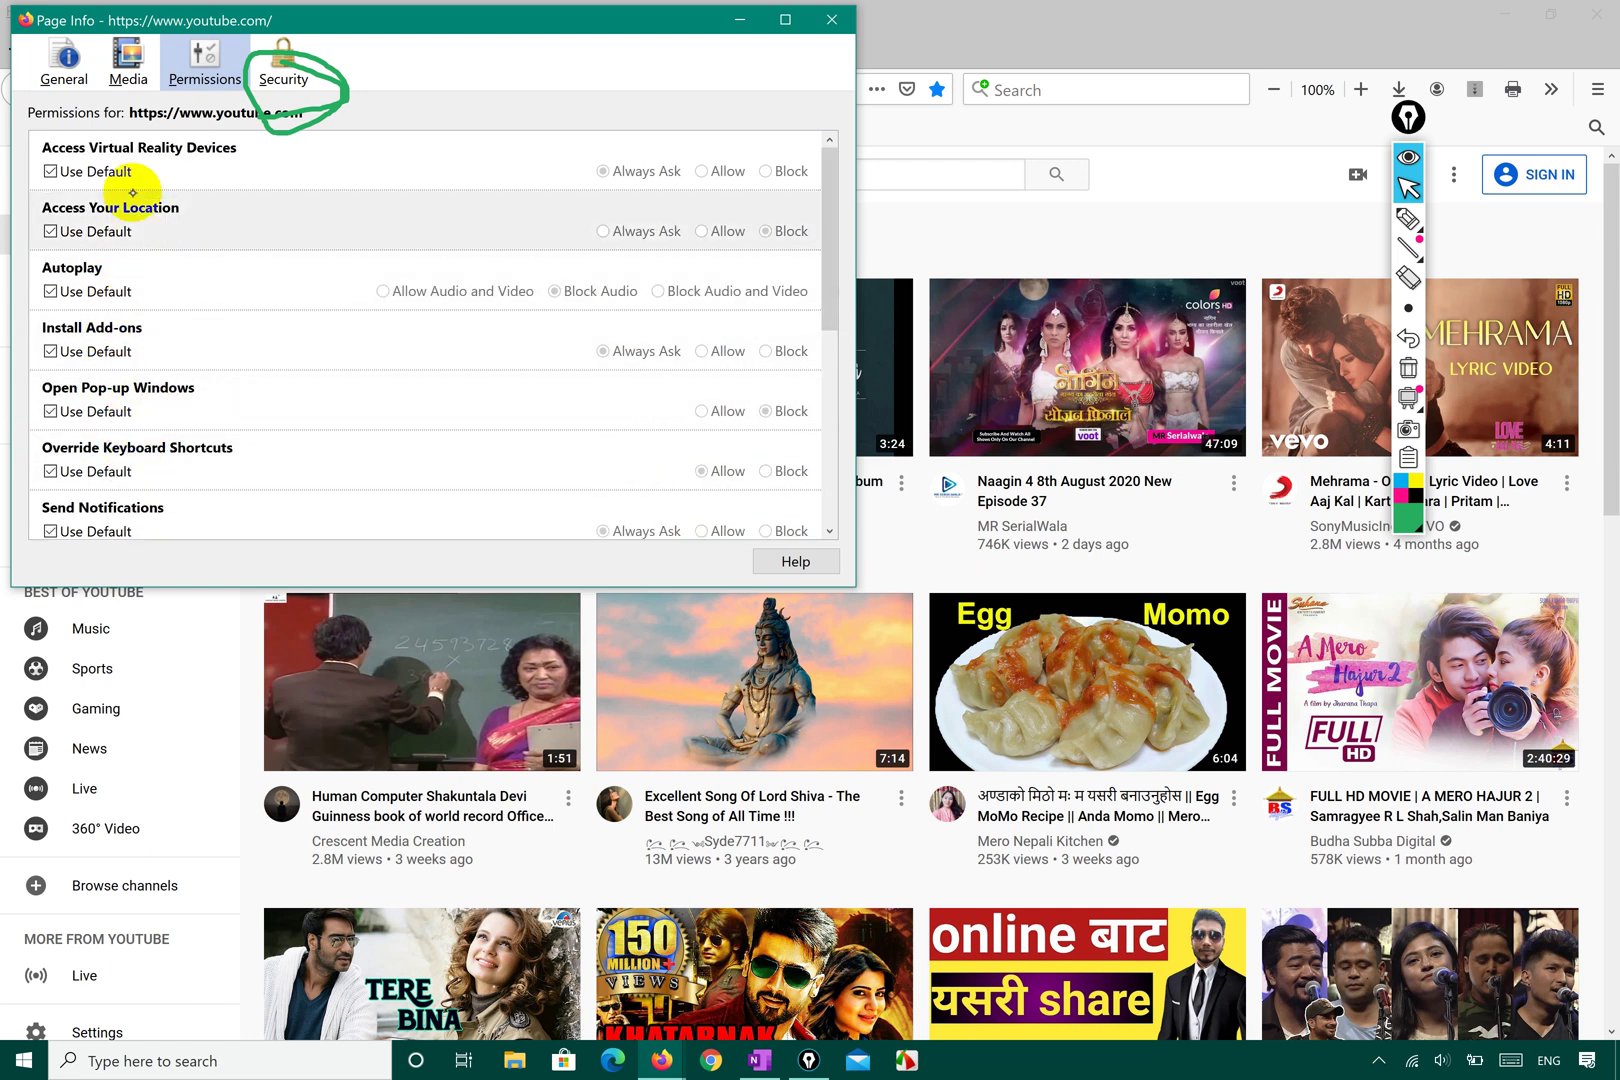
left_click(50, 171)
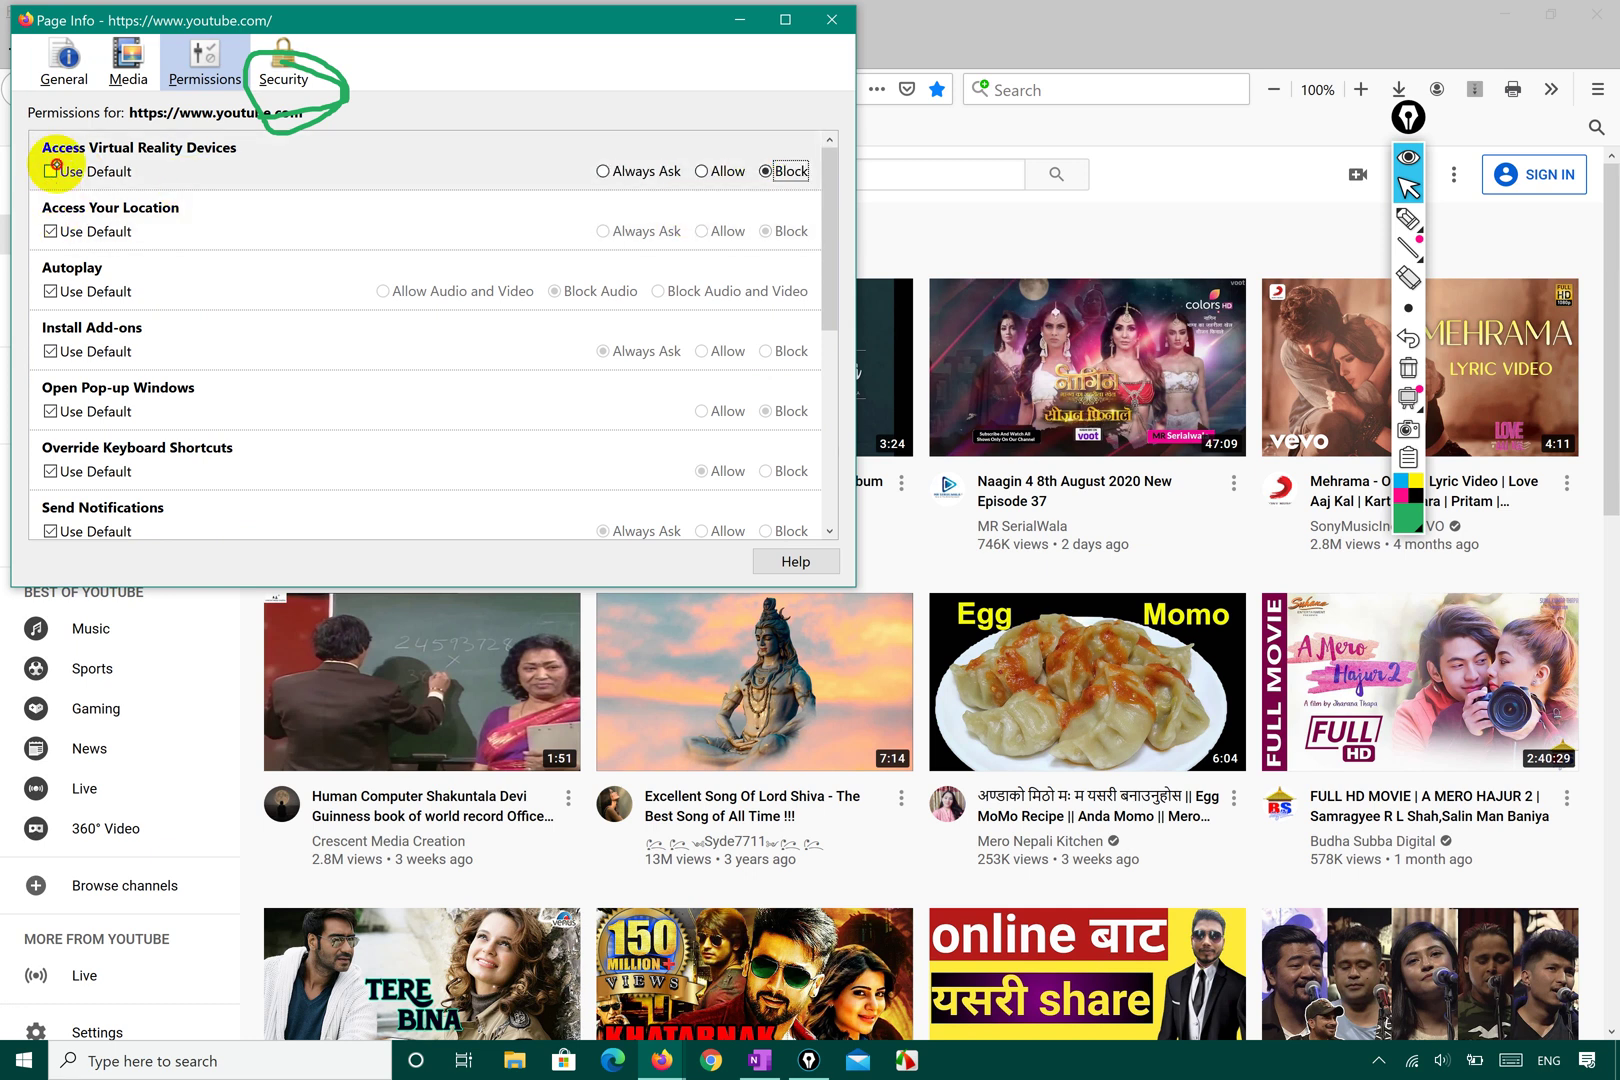
left_click(50, 171)
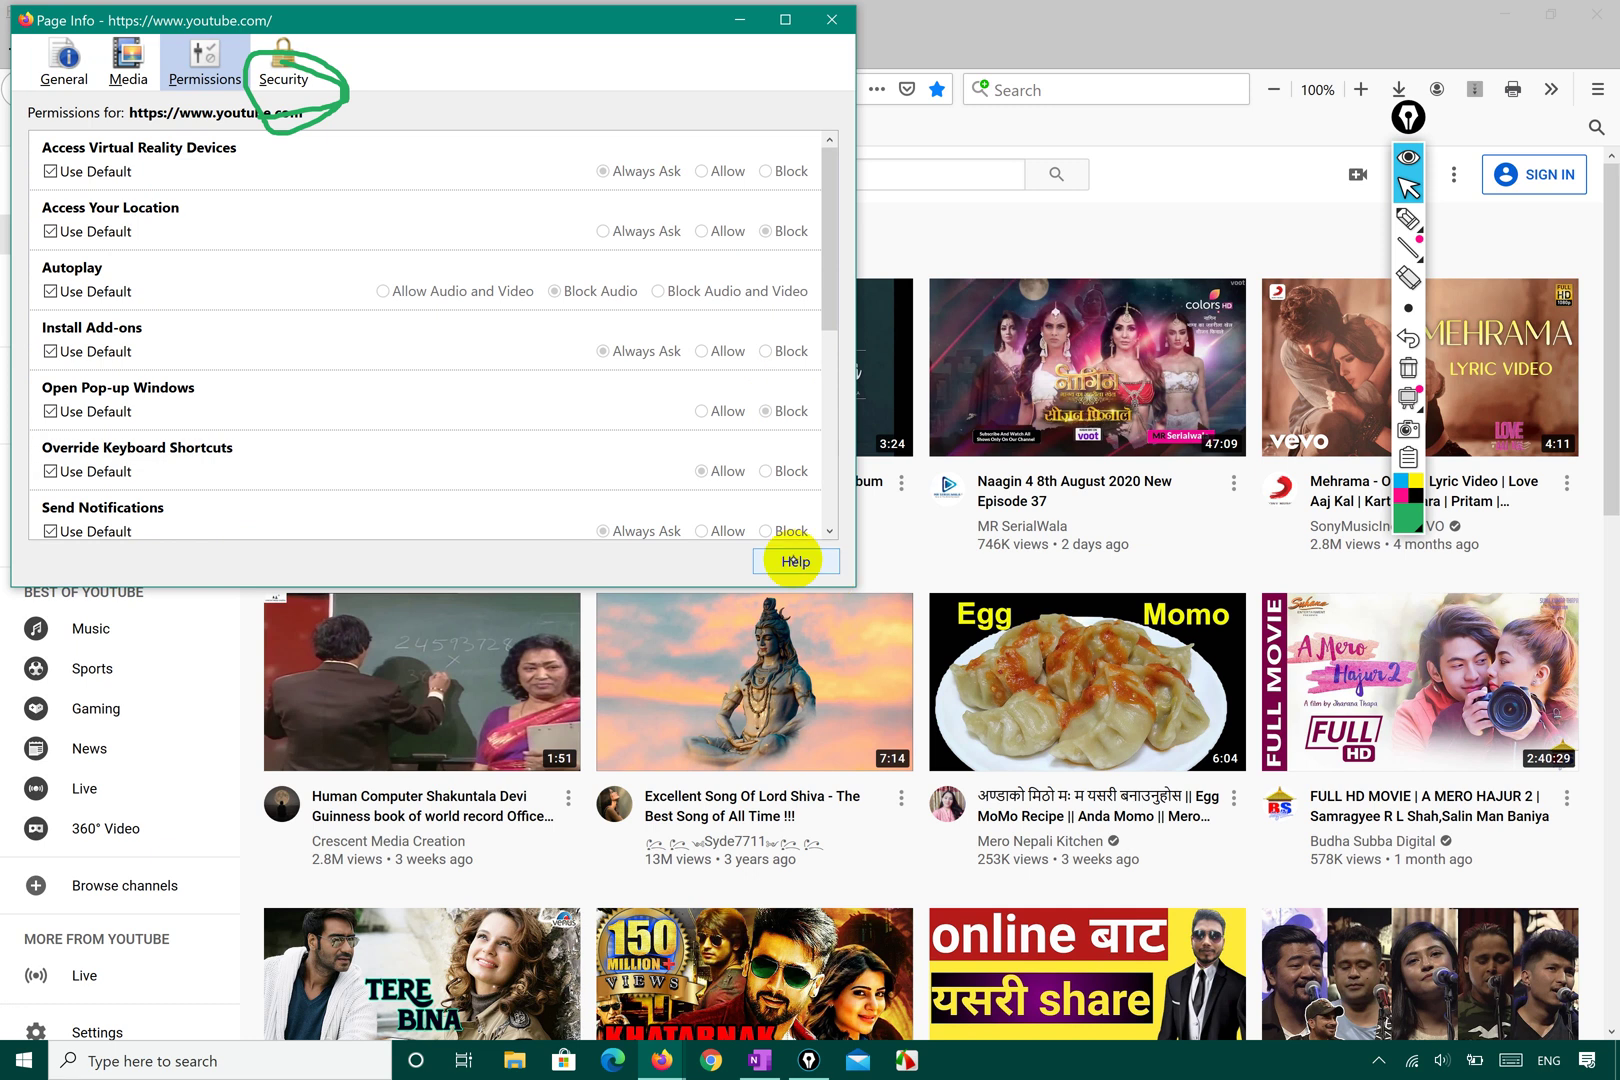
left_click(831, 20)
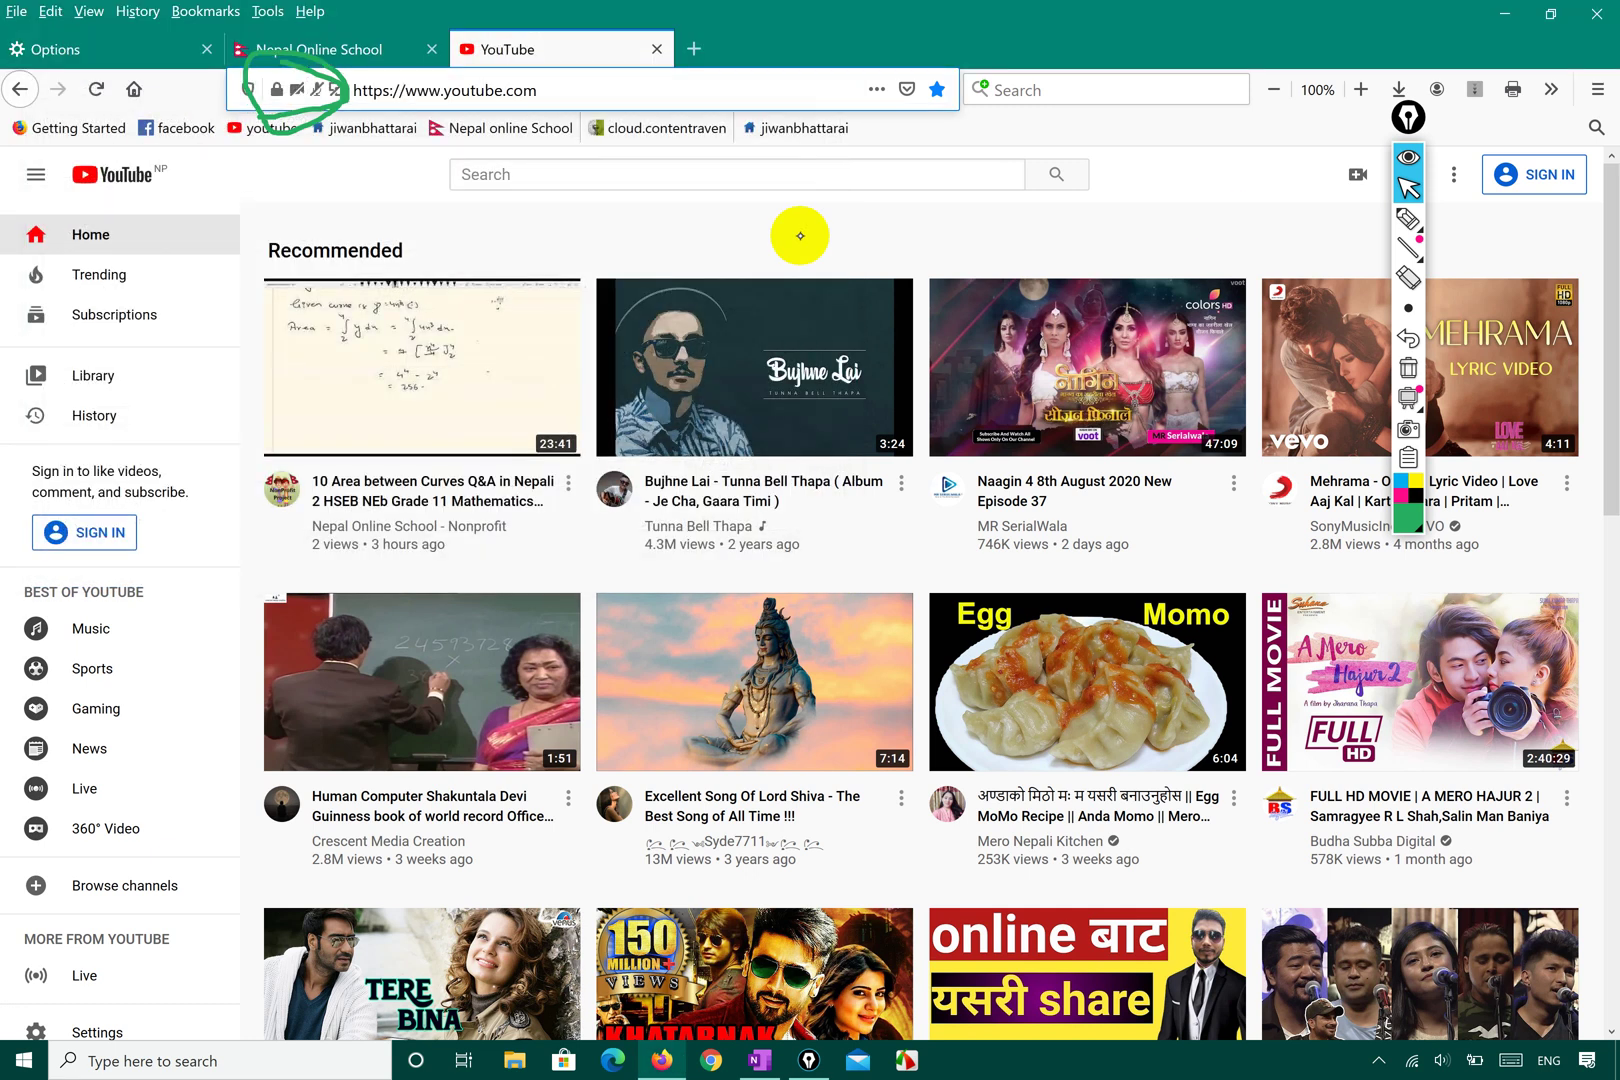
- Clear the old ink circle and draw three green pen strokes across the blocked-permission icons beside YouTube's address
mouse_move(1413, 264)
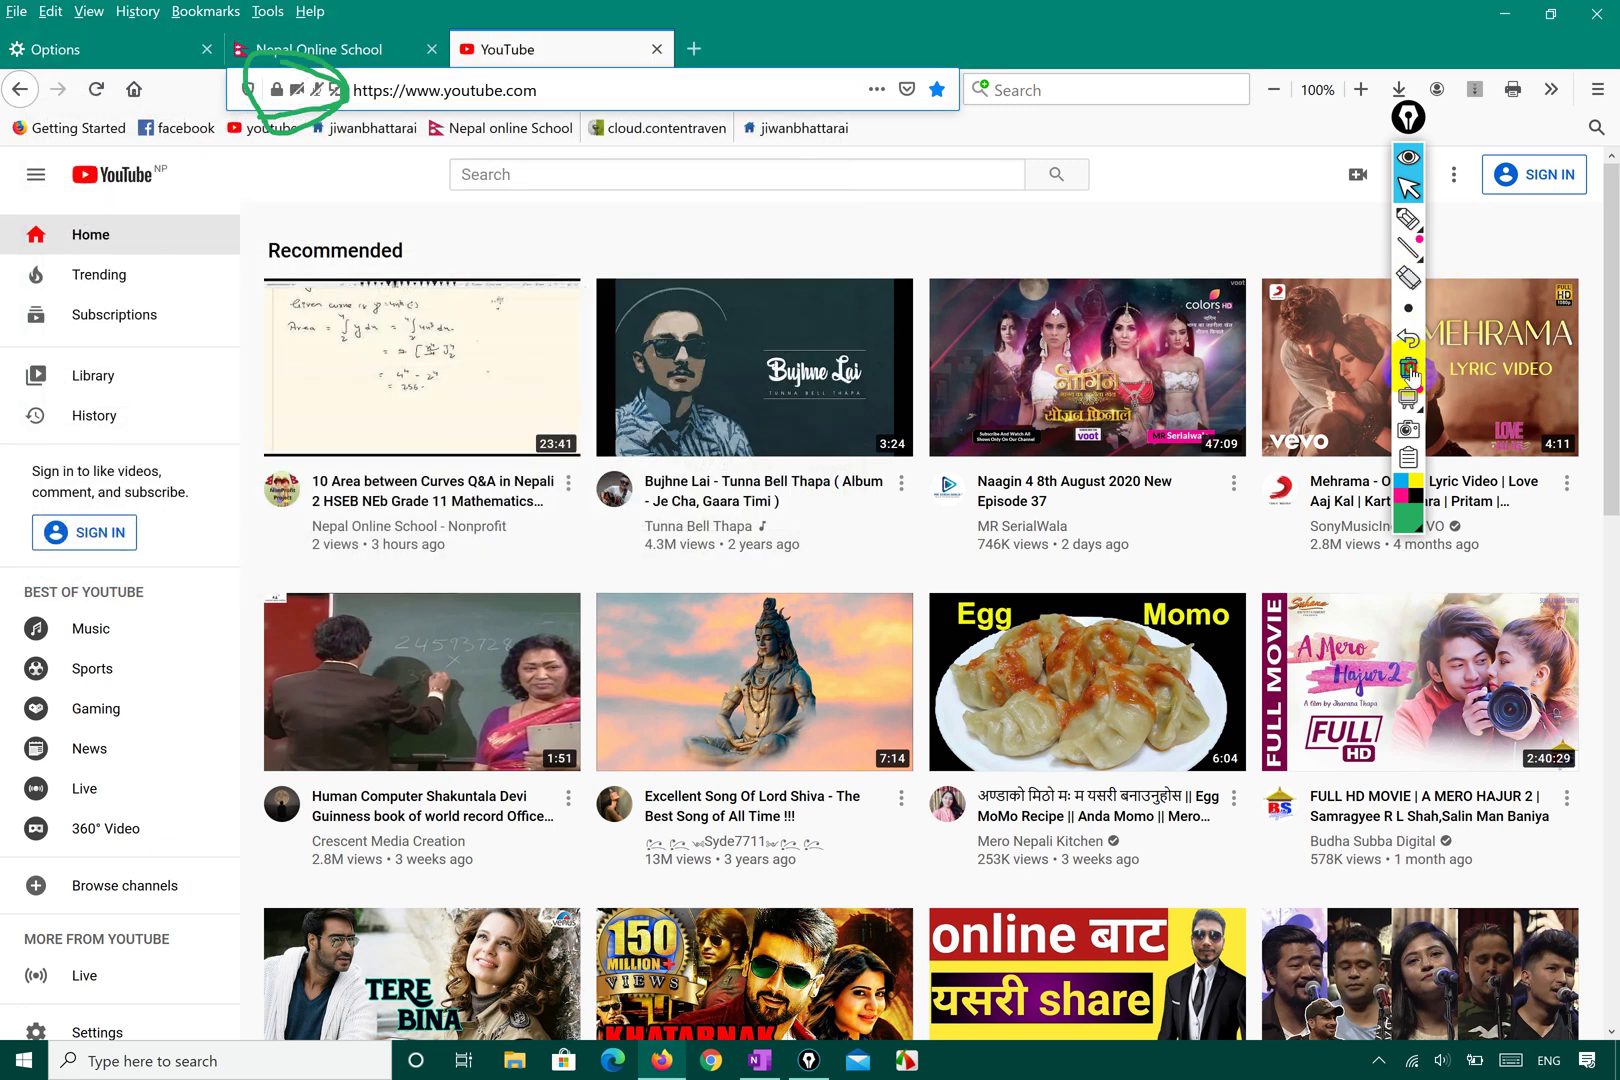
left_click(1410, 186)
left_click(1408, 218)
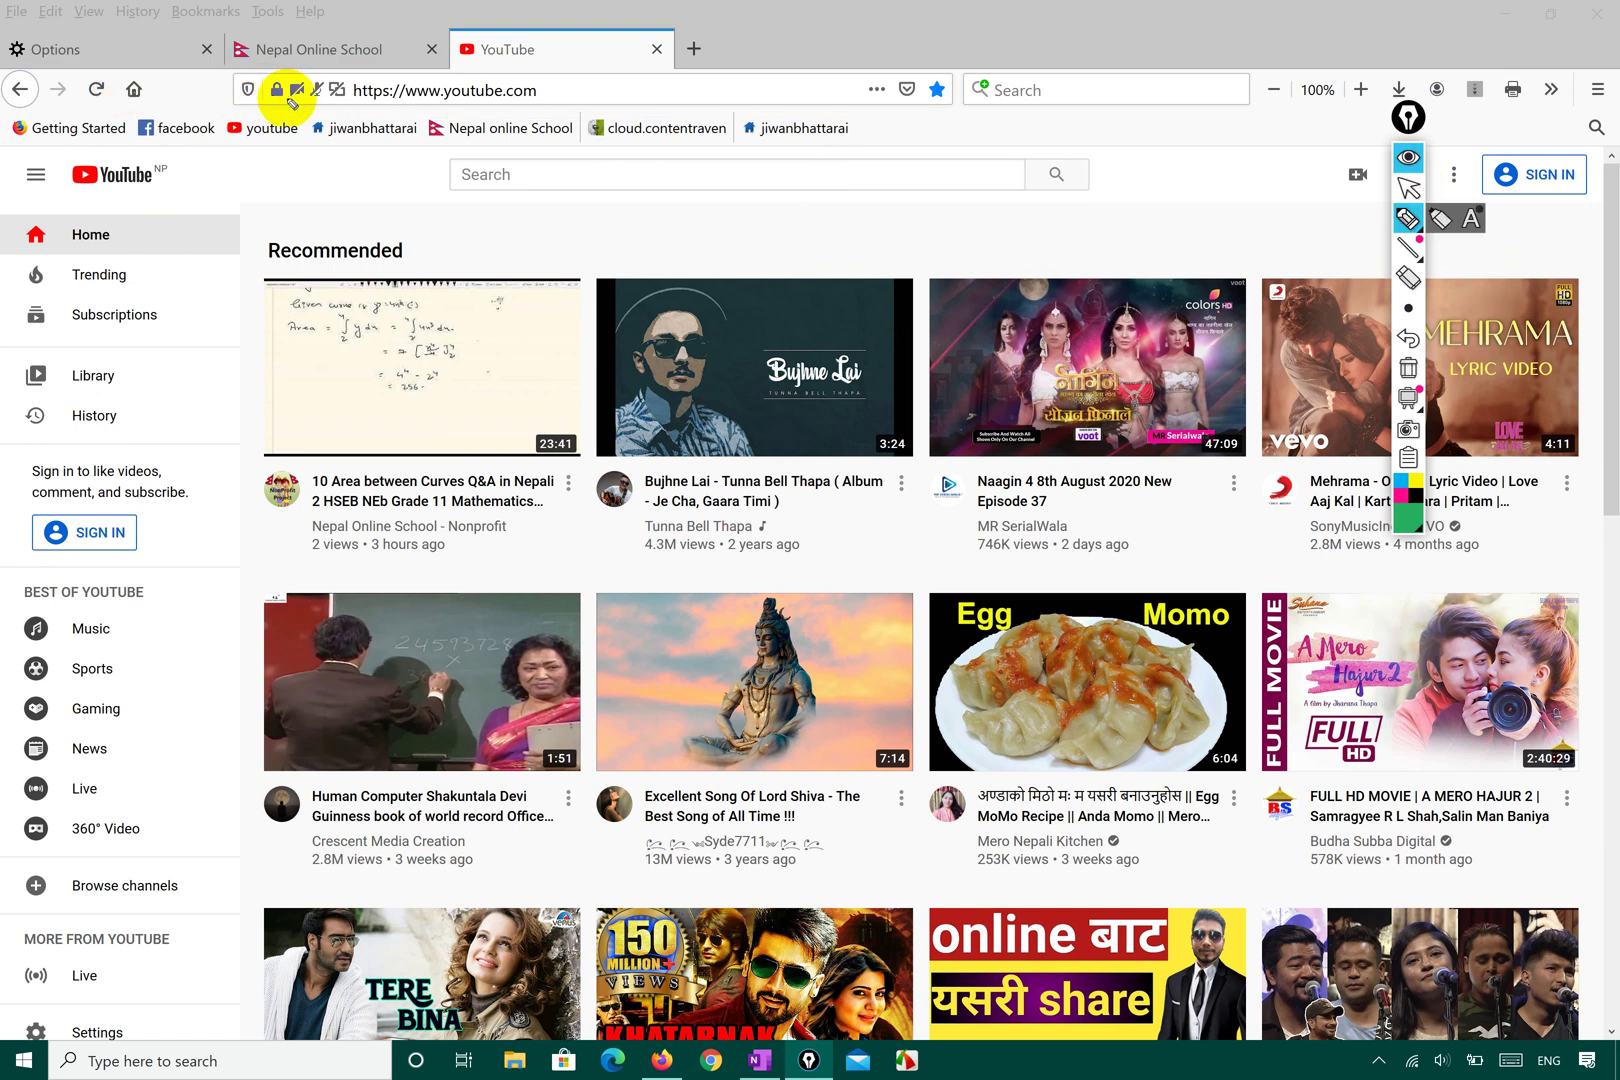
left_click_drag(288, 98, 368, 63)
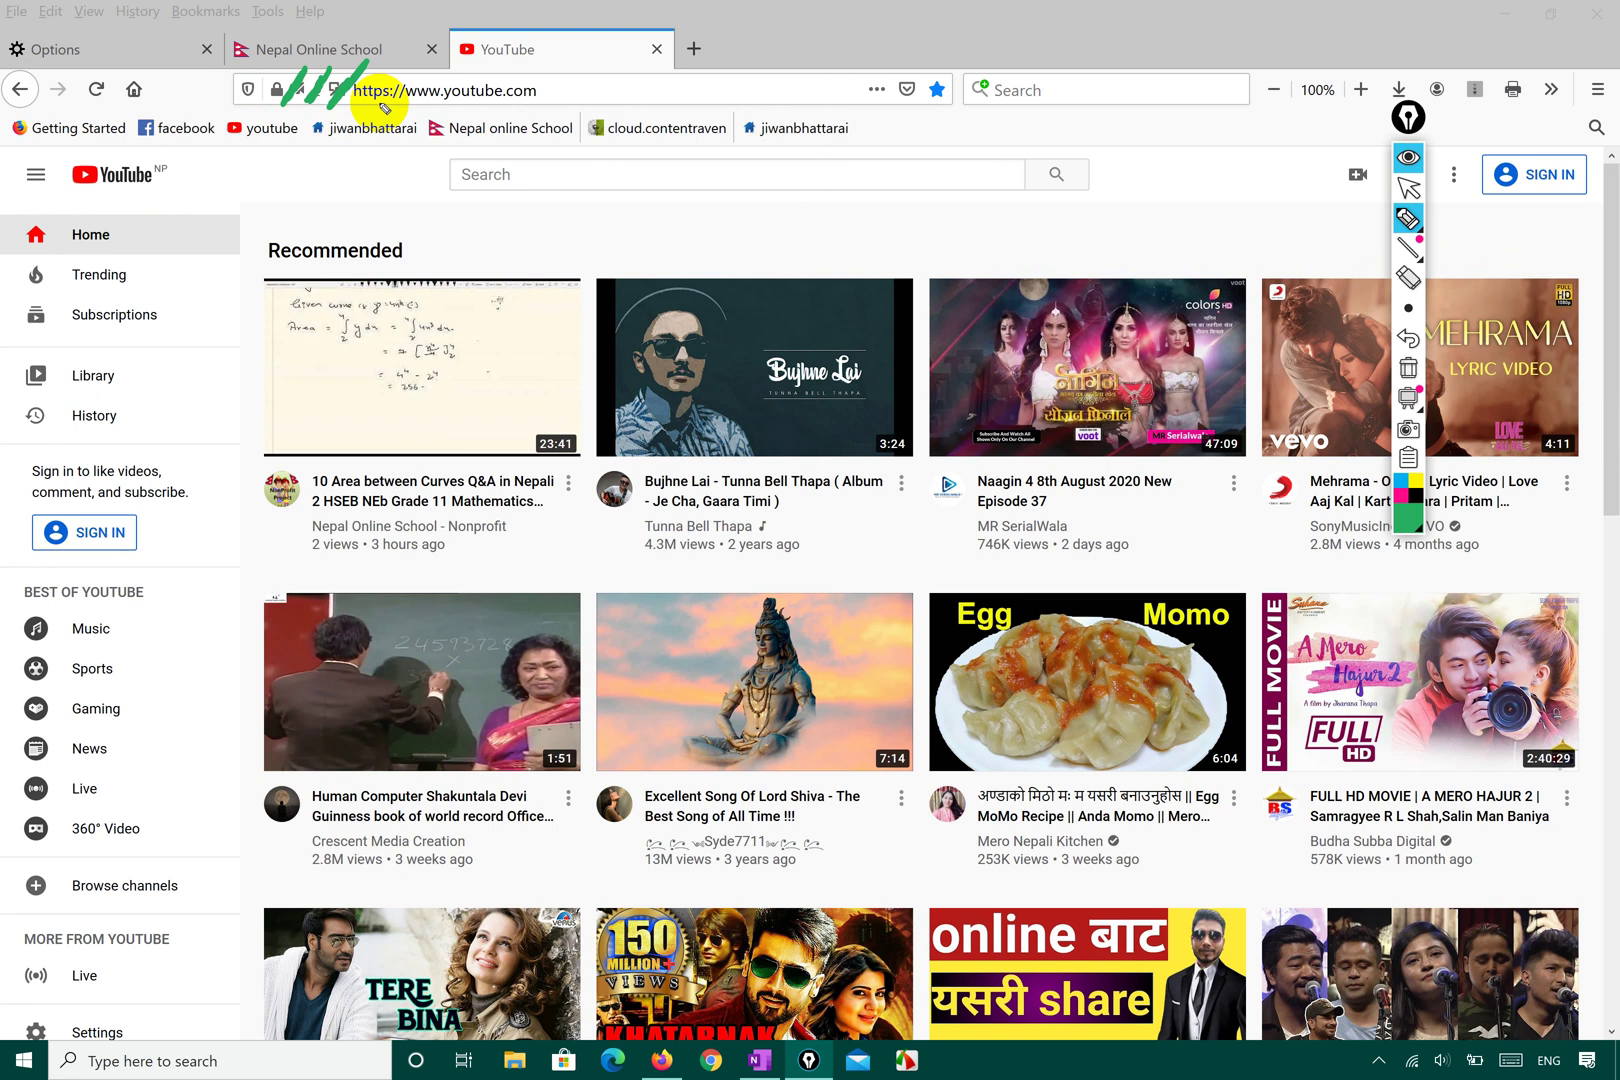
- Erase the green strokes, circle the group of icons beside YouTube's address in green ink, and return to normal pointing
mouse_move(1410, 218)
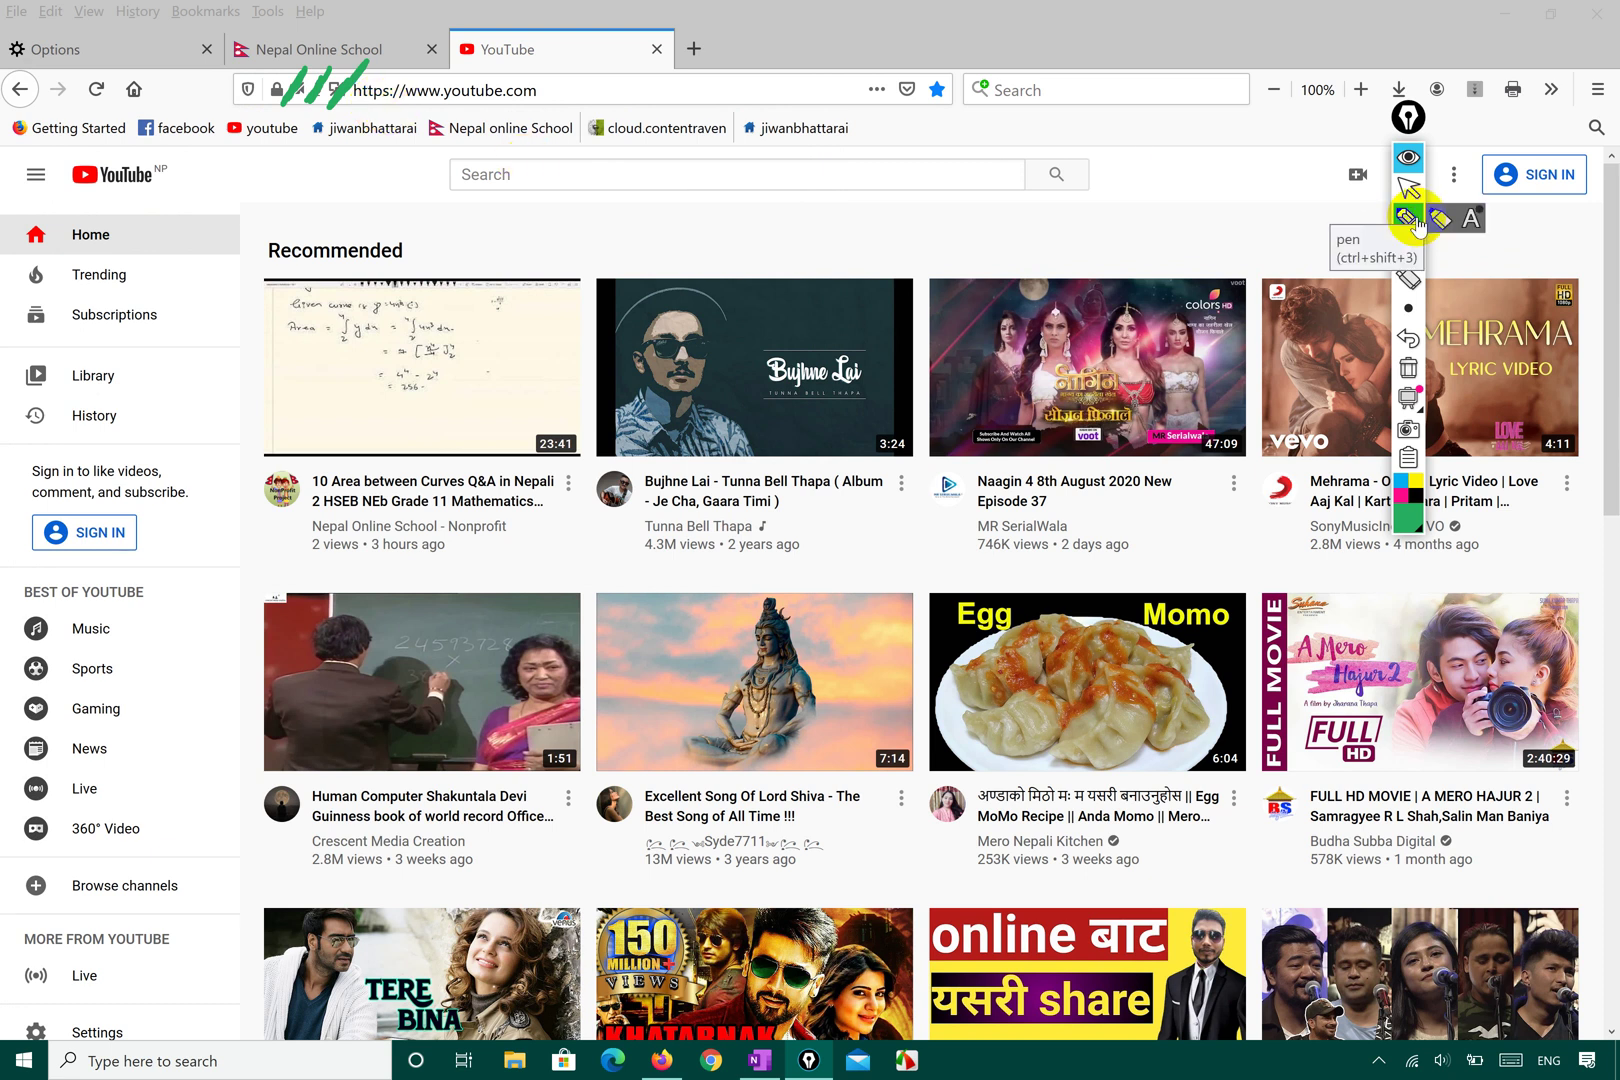
left_click(1408, 370)
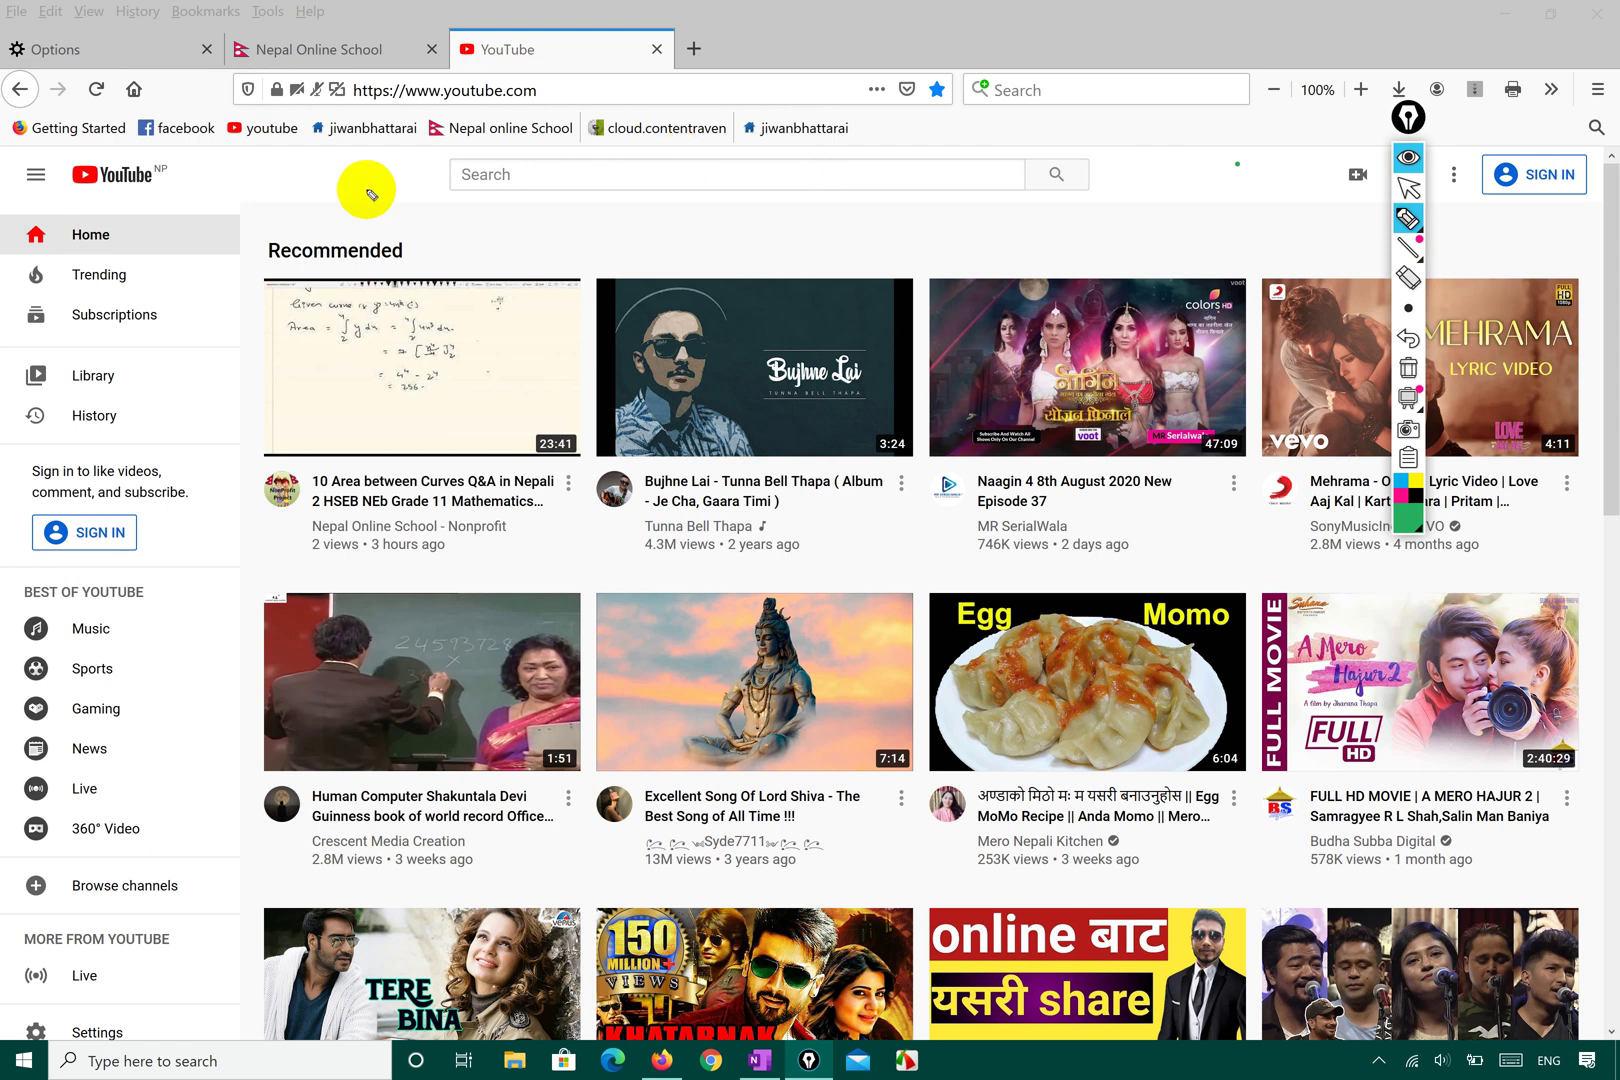
mouse_move(401, 78)
left_mouse_down()
mouse_move(252, 92)
mouse_move(275, 98)
left_mouse_up()
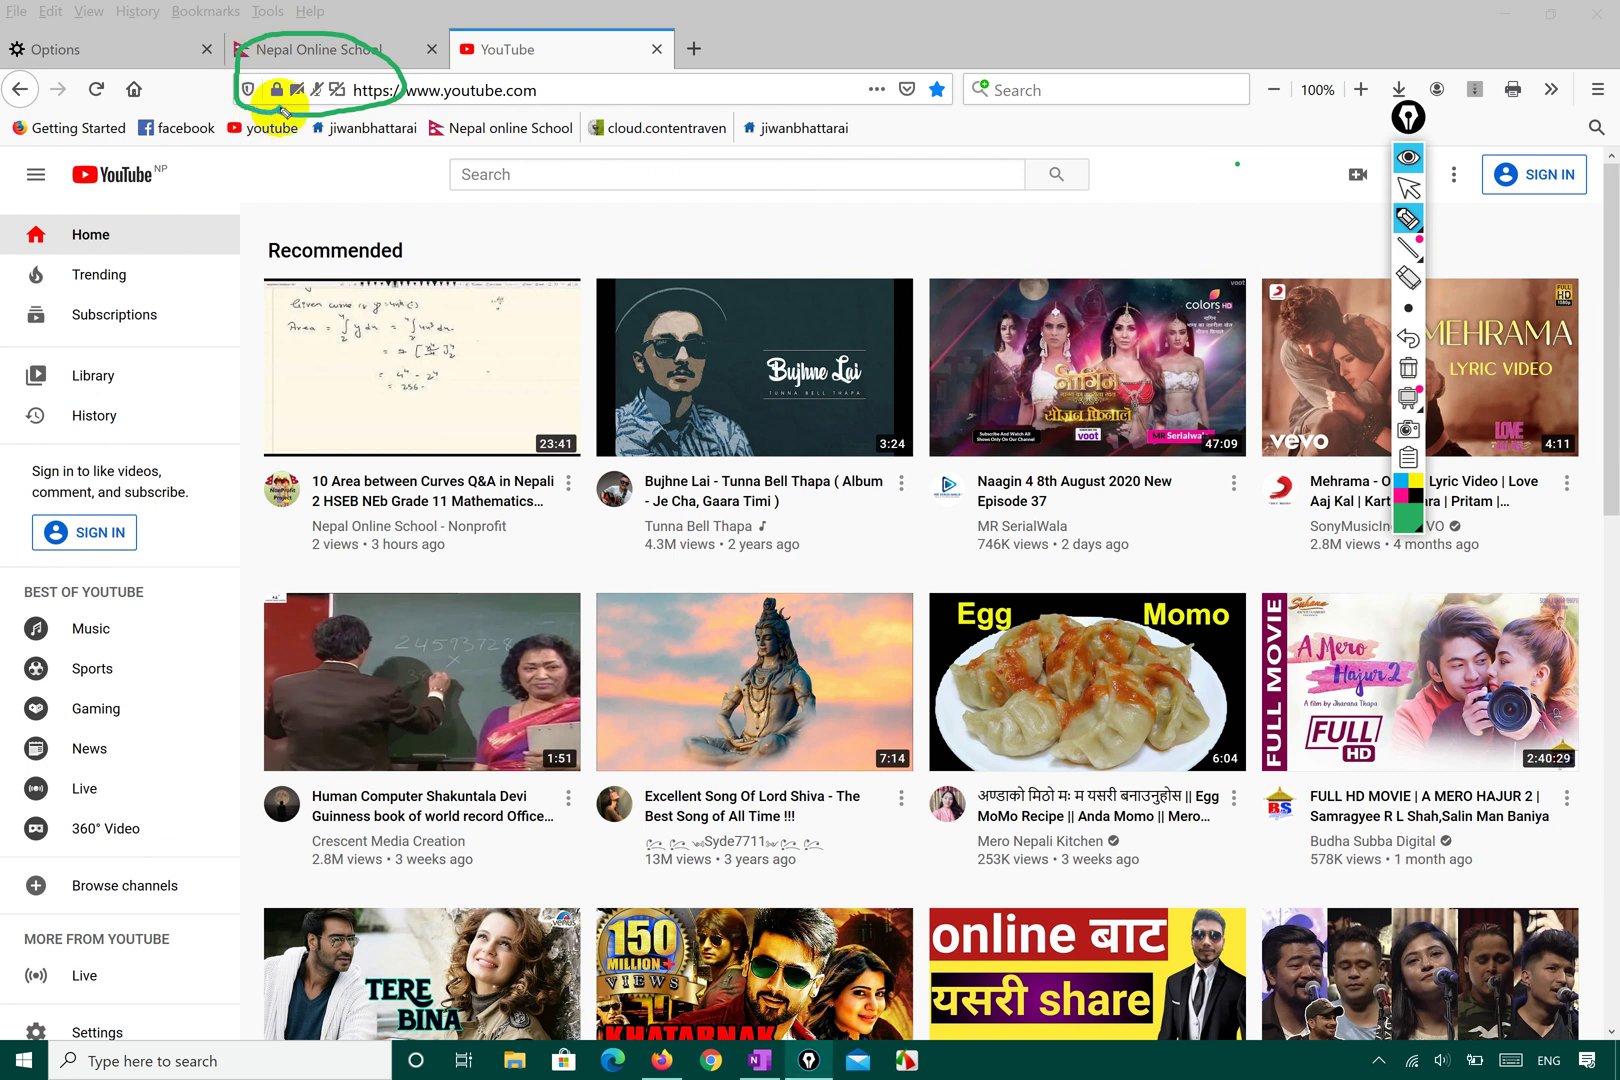
left_click(1408, 188)
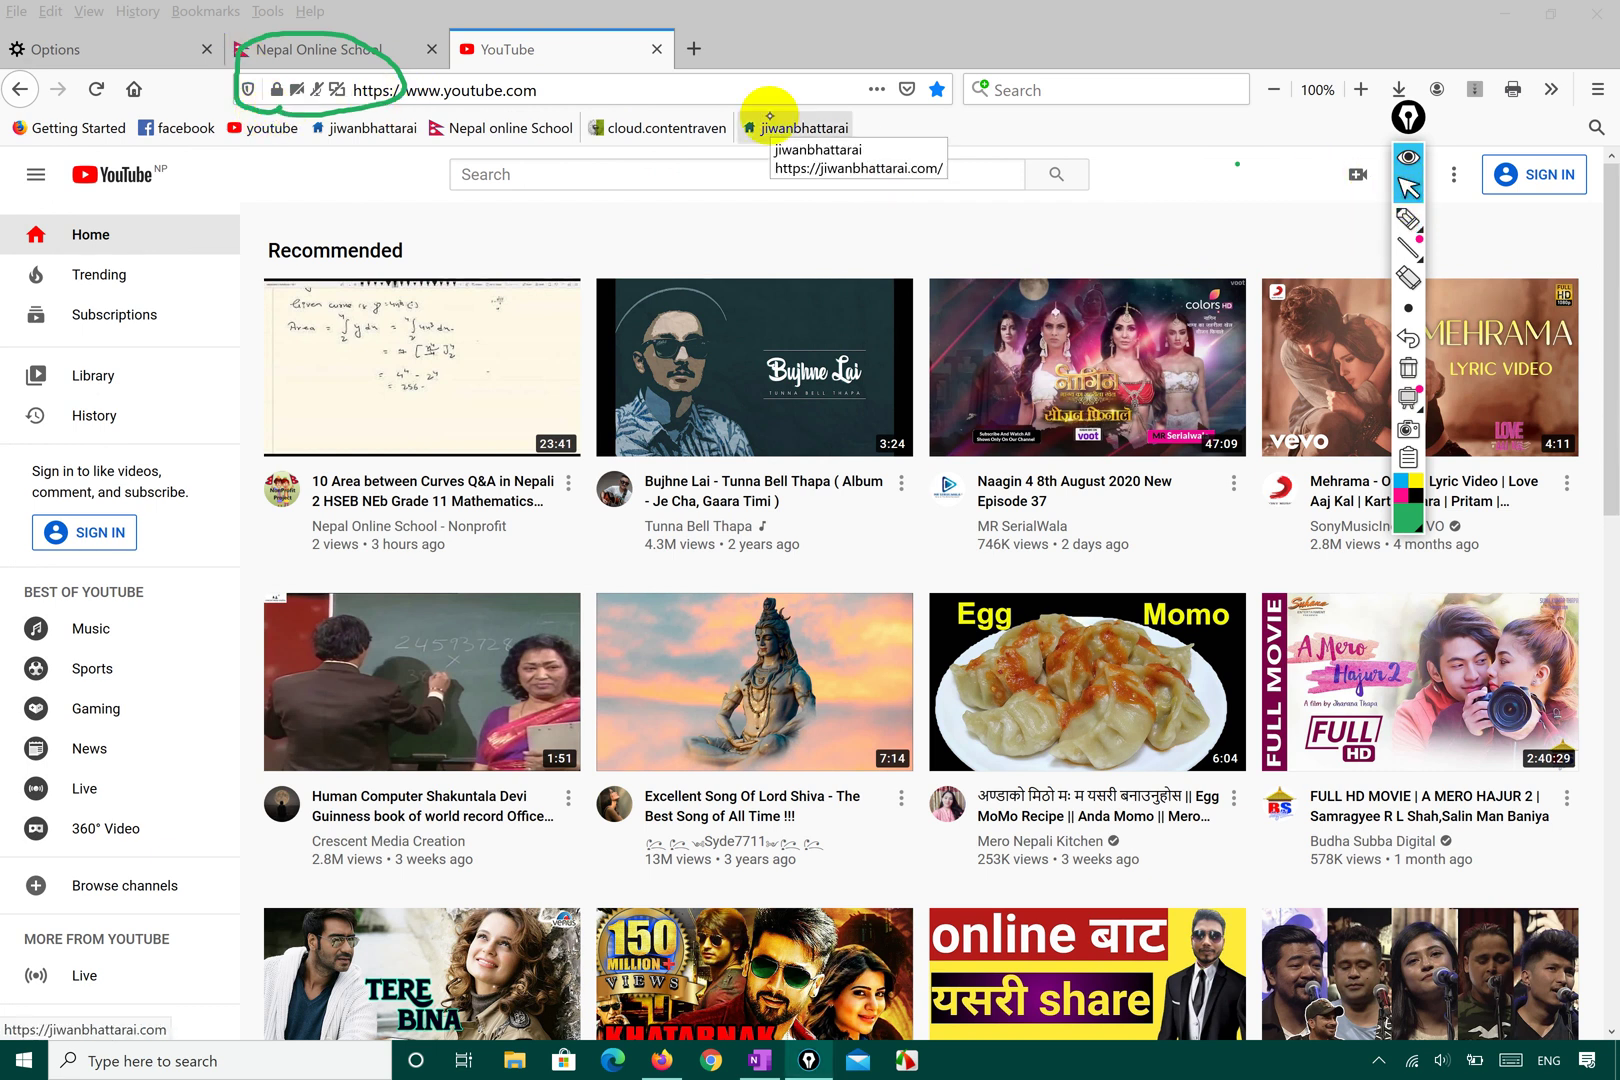
- Open a new tab and compare its address bar with the one on the YouTube tab
left_click(694, 49)
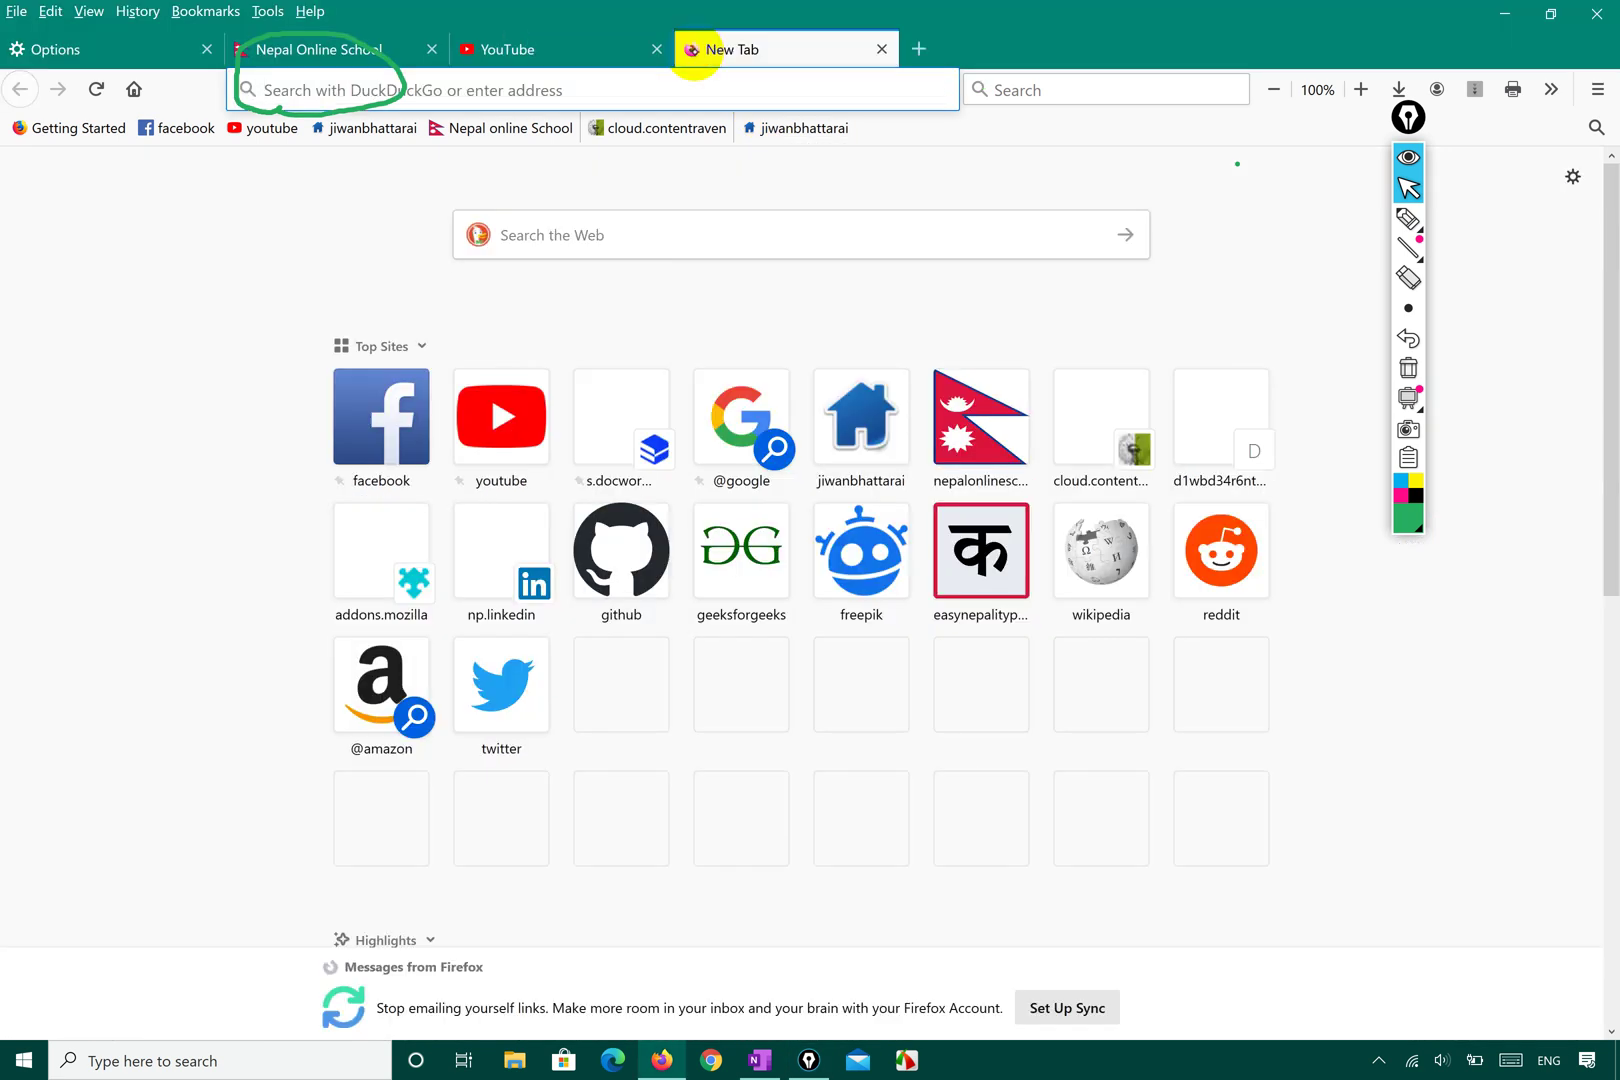
left_click(542, 48)
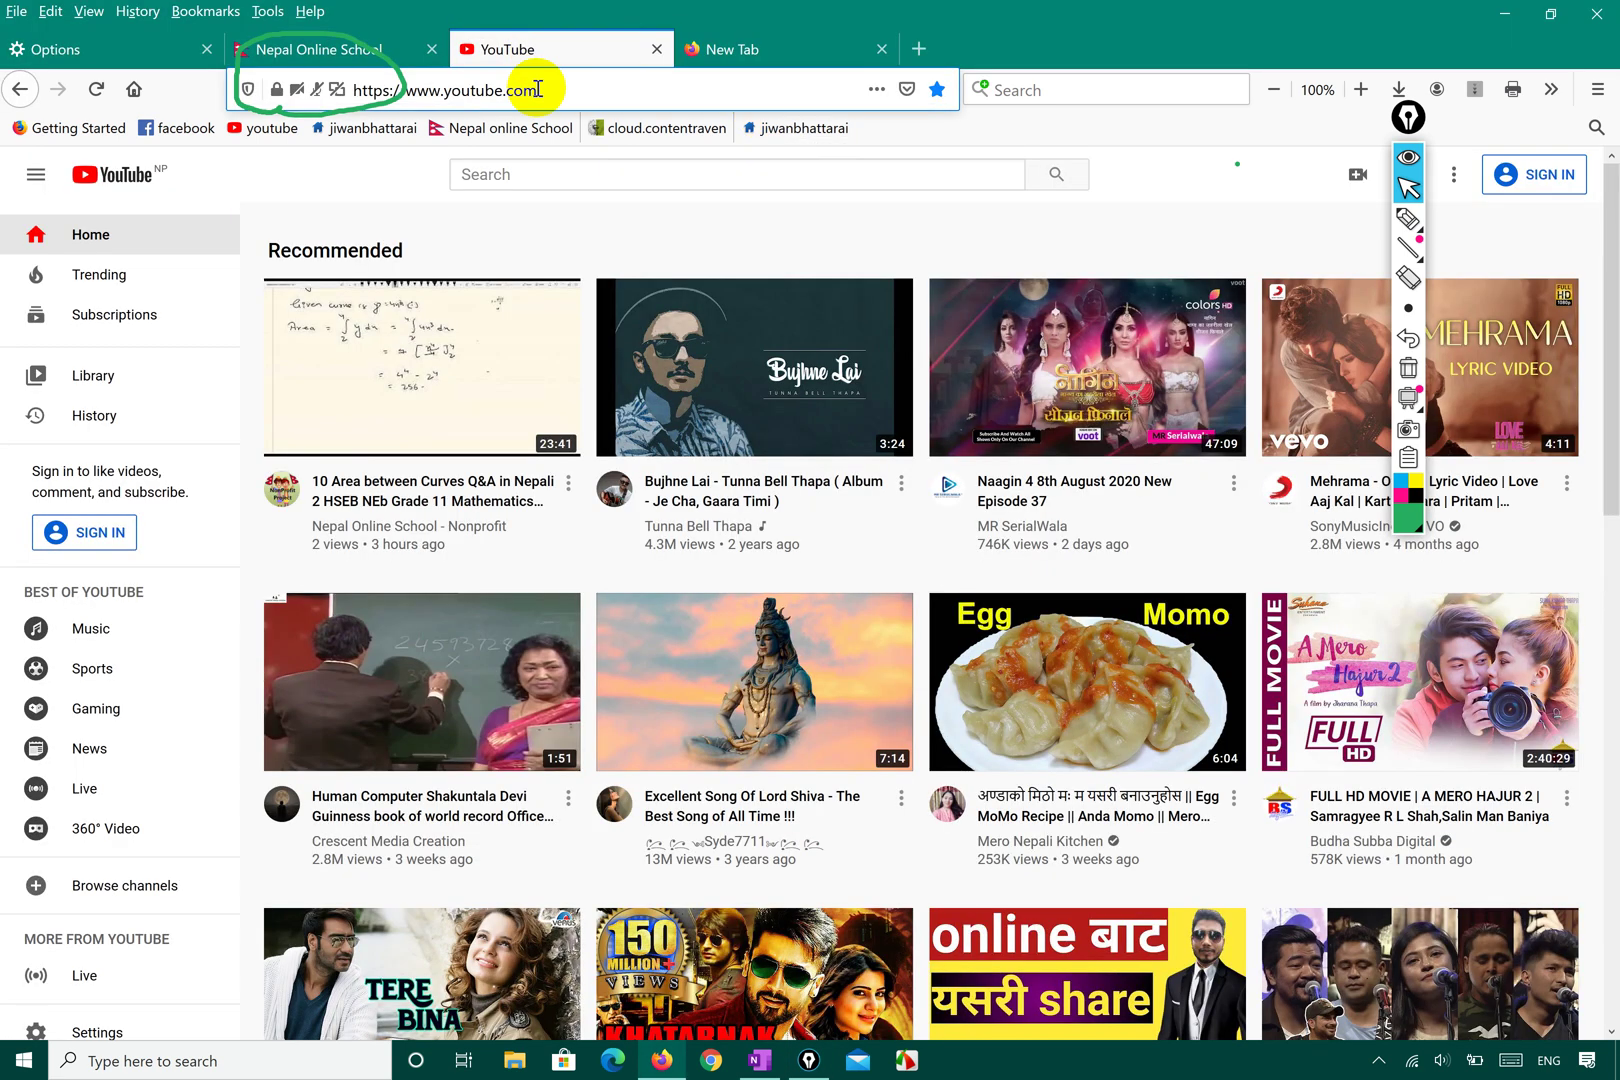
left_click(755, 47)
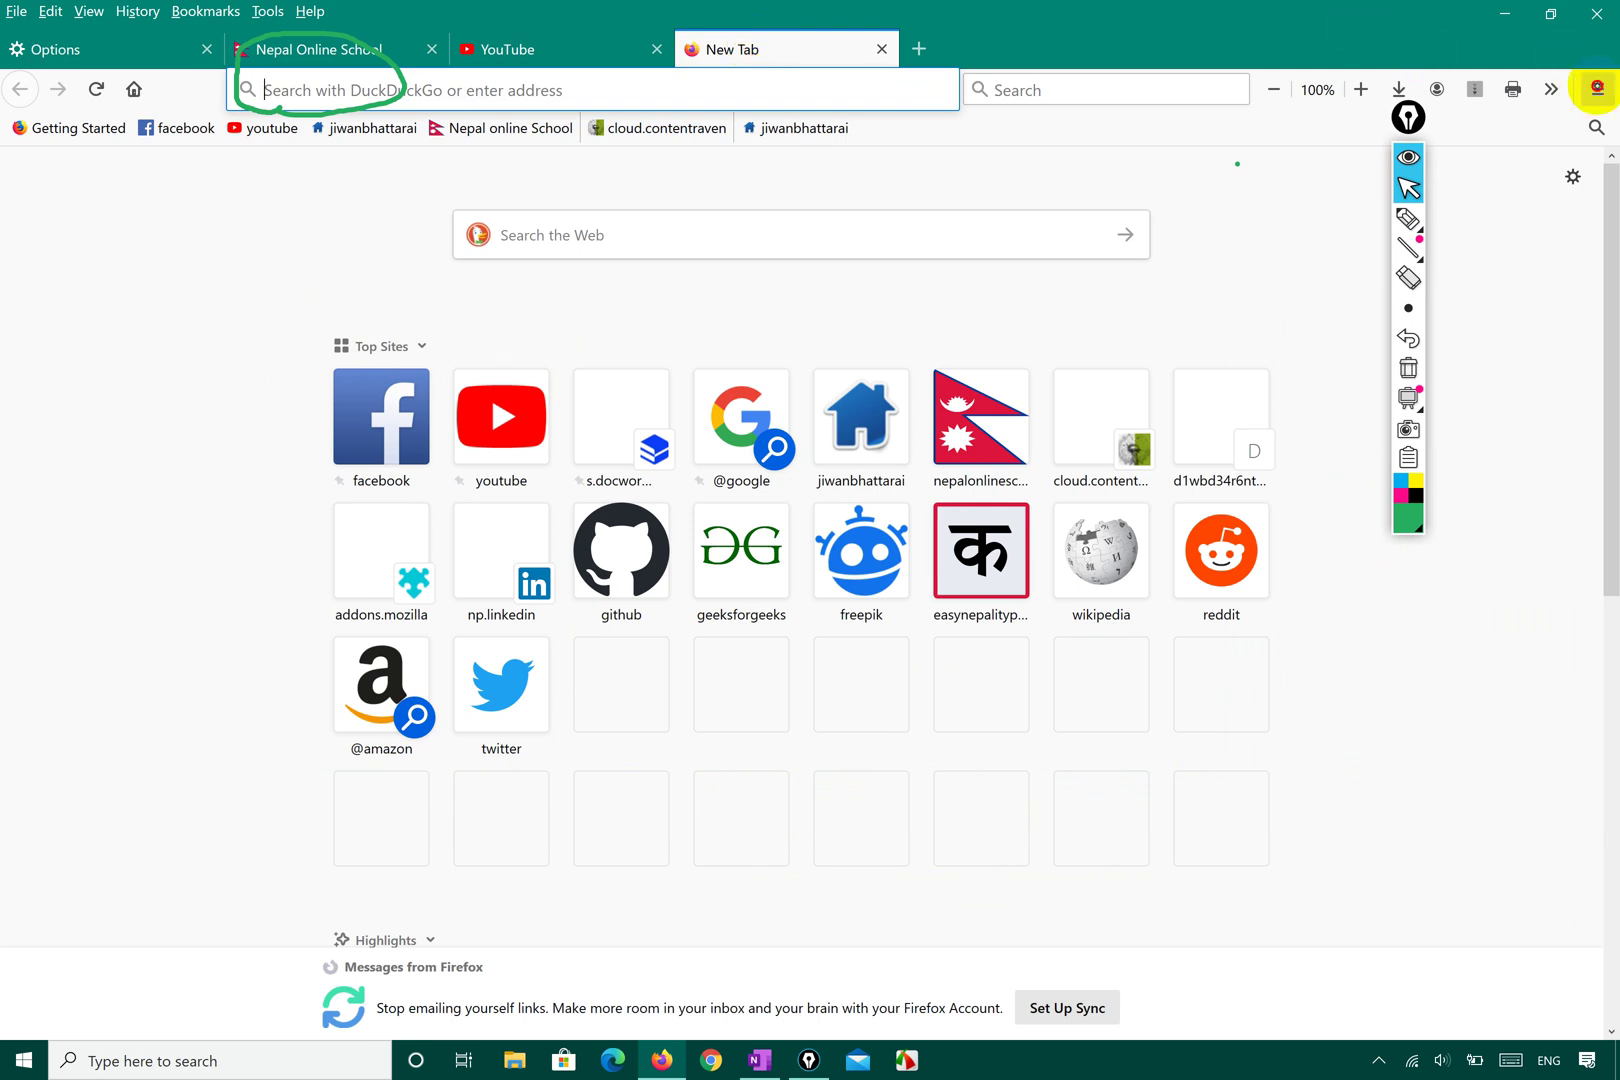
- Open the browser options at Privacy & Security and clear the green ink from the screen
left_click(1597, 89)
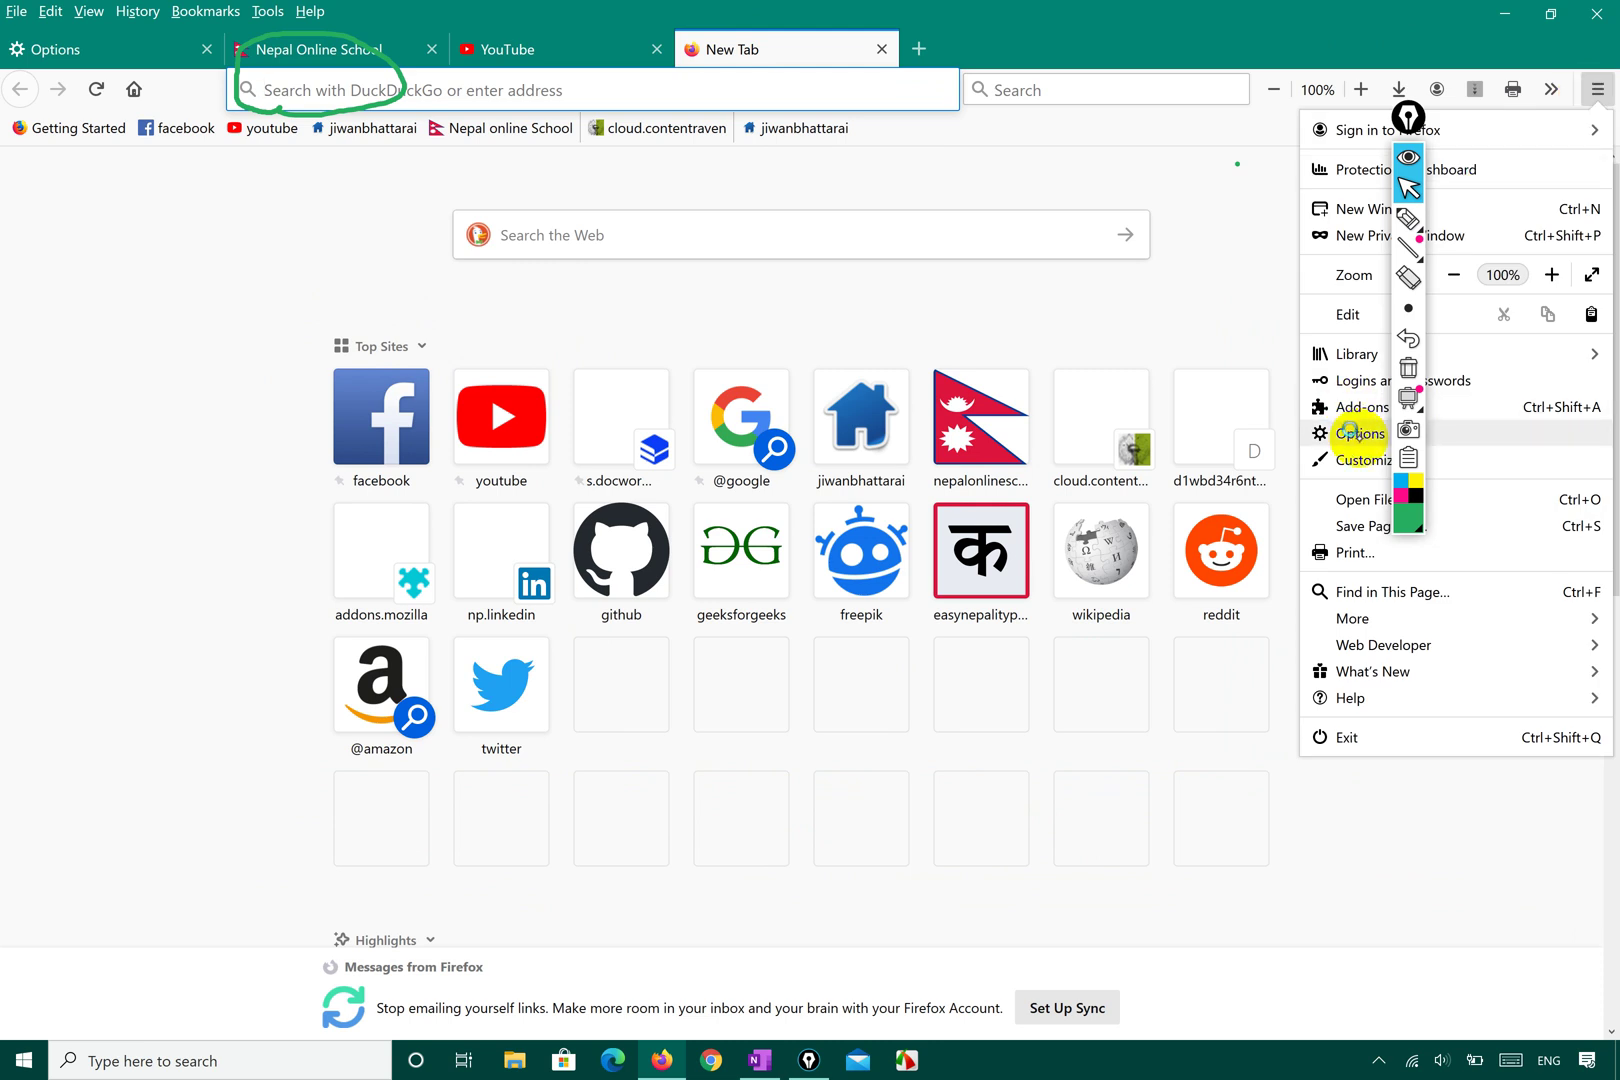
left_click(1358, 440)
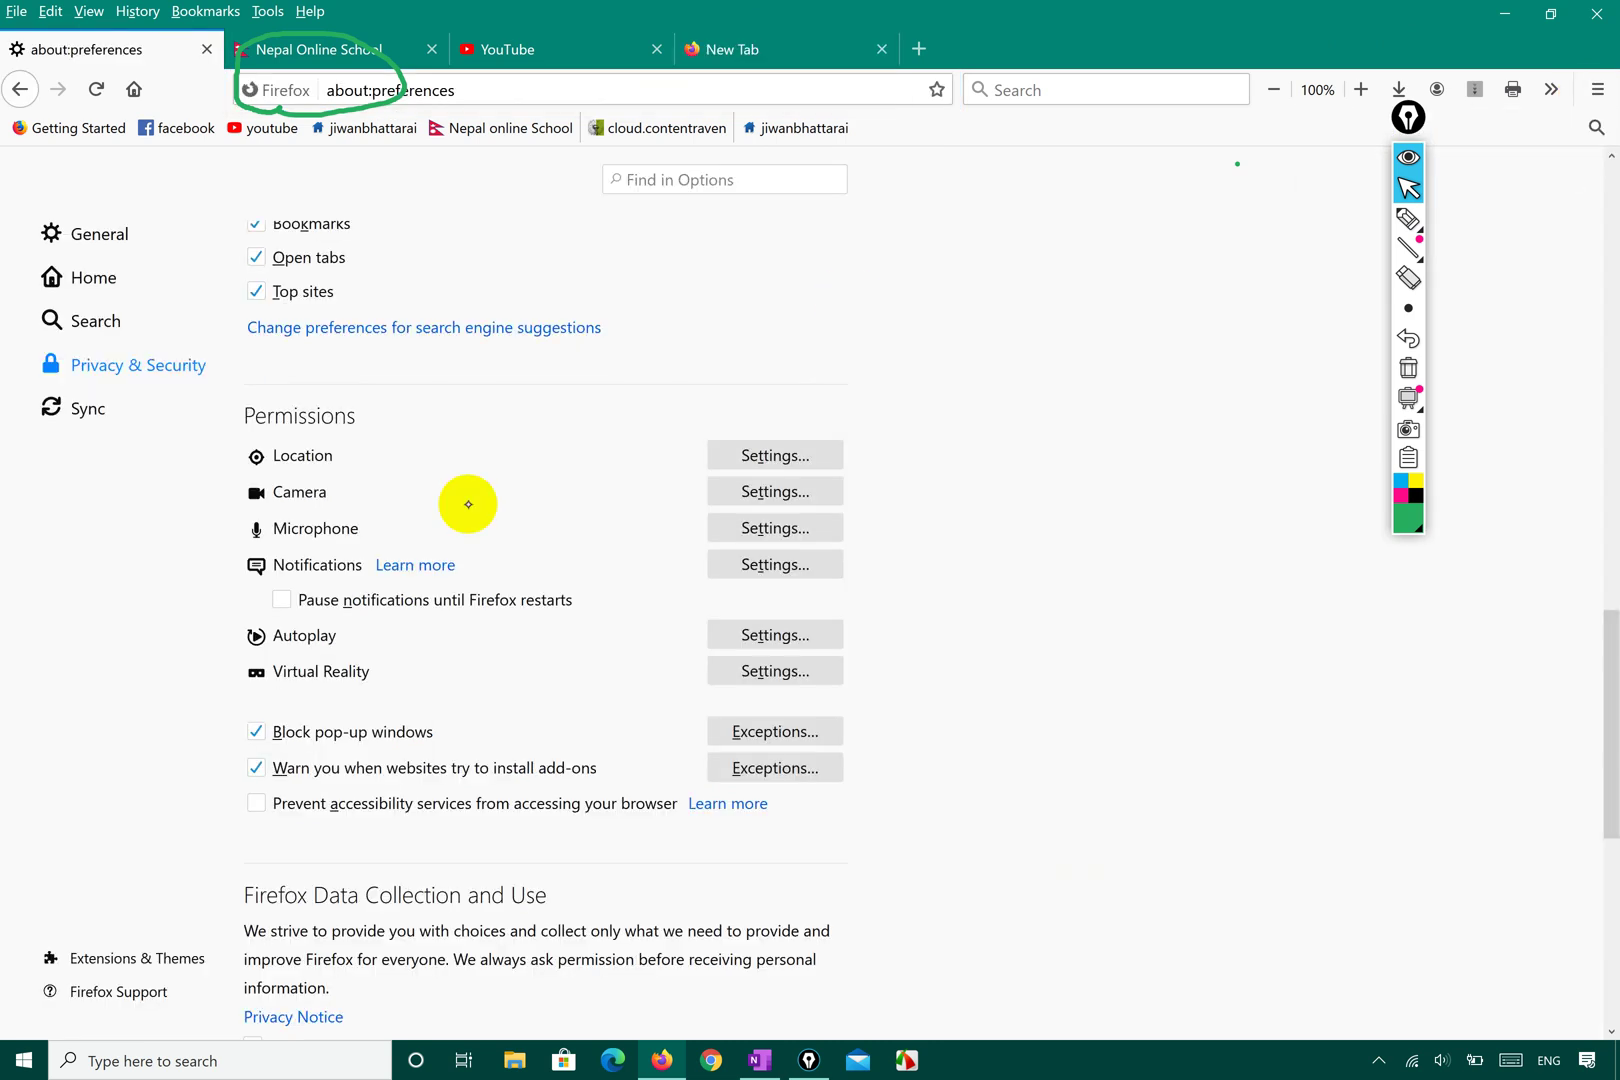
left_click(146, 389)
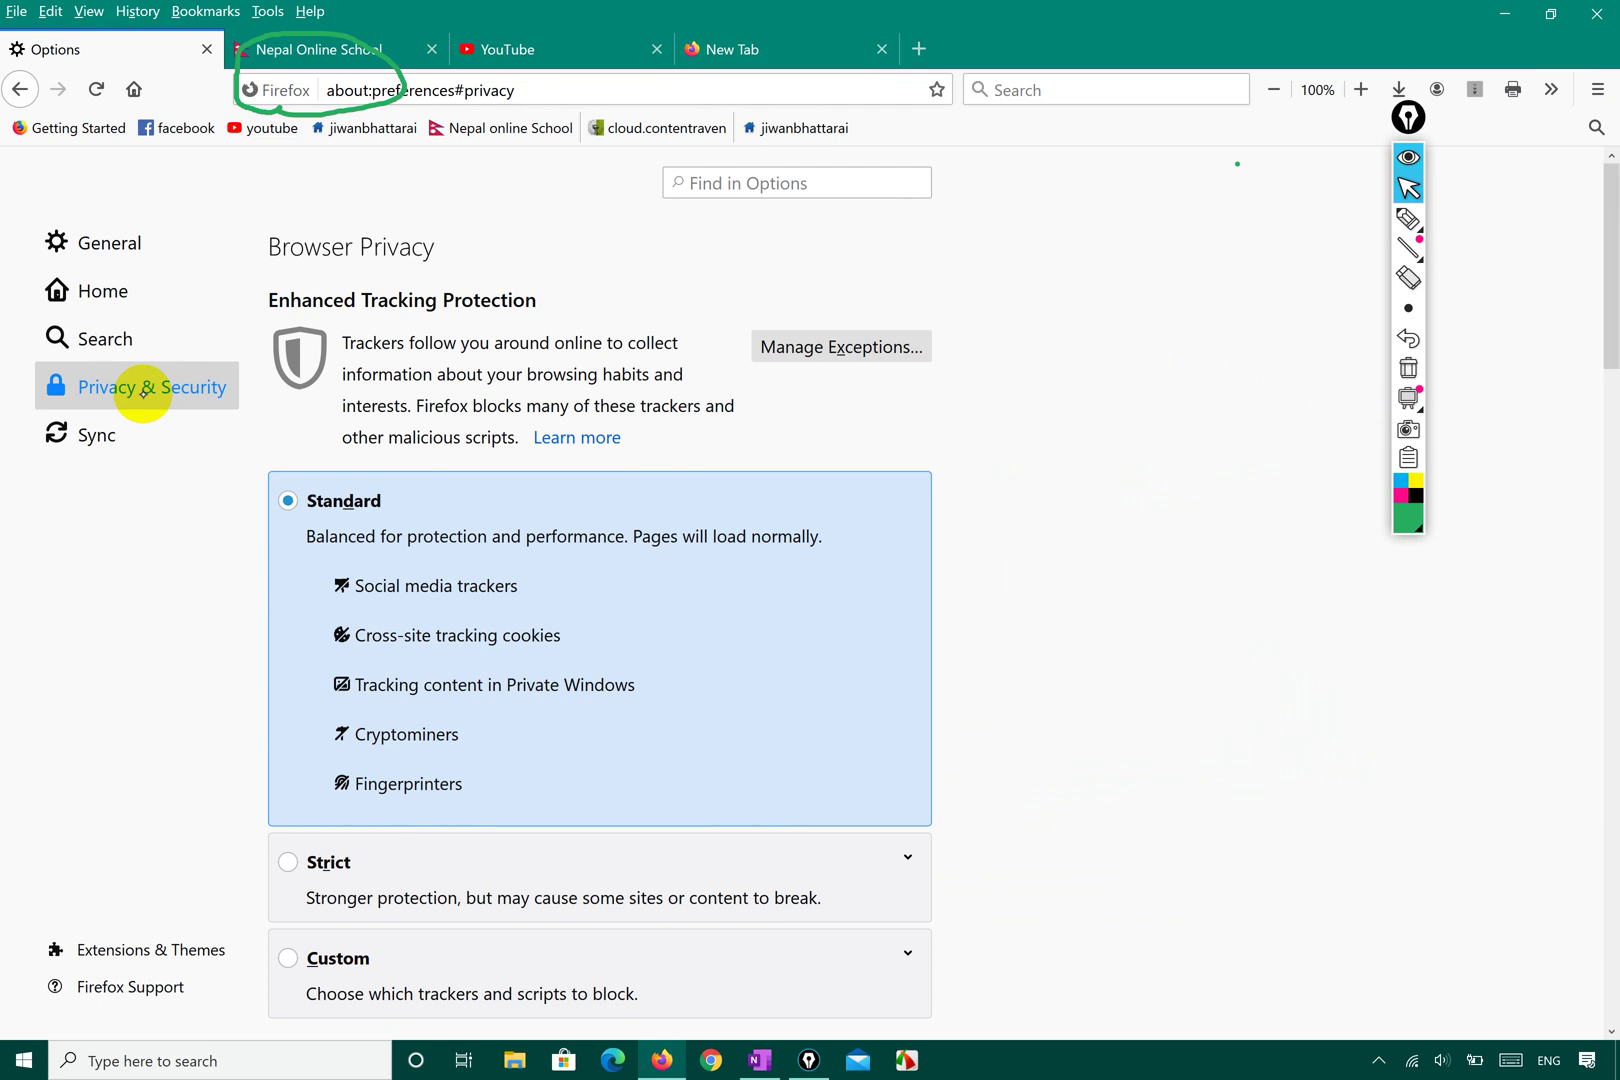
left_click(1408, 366)
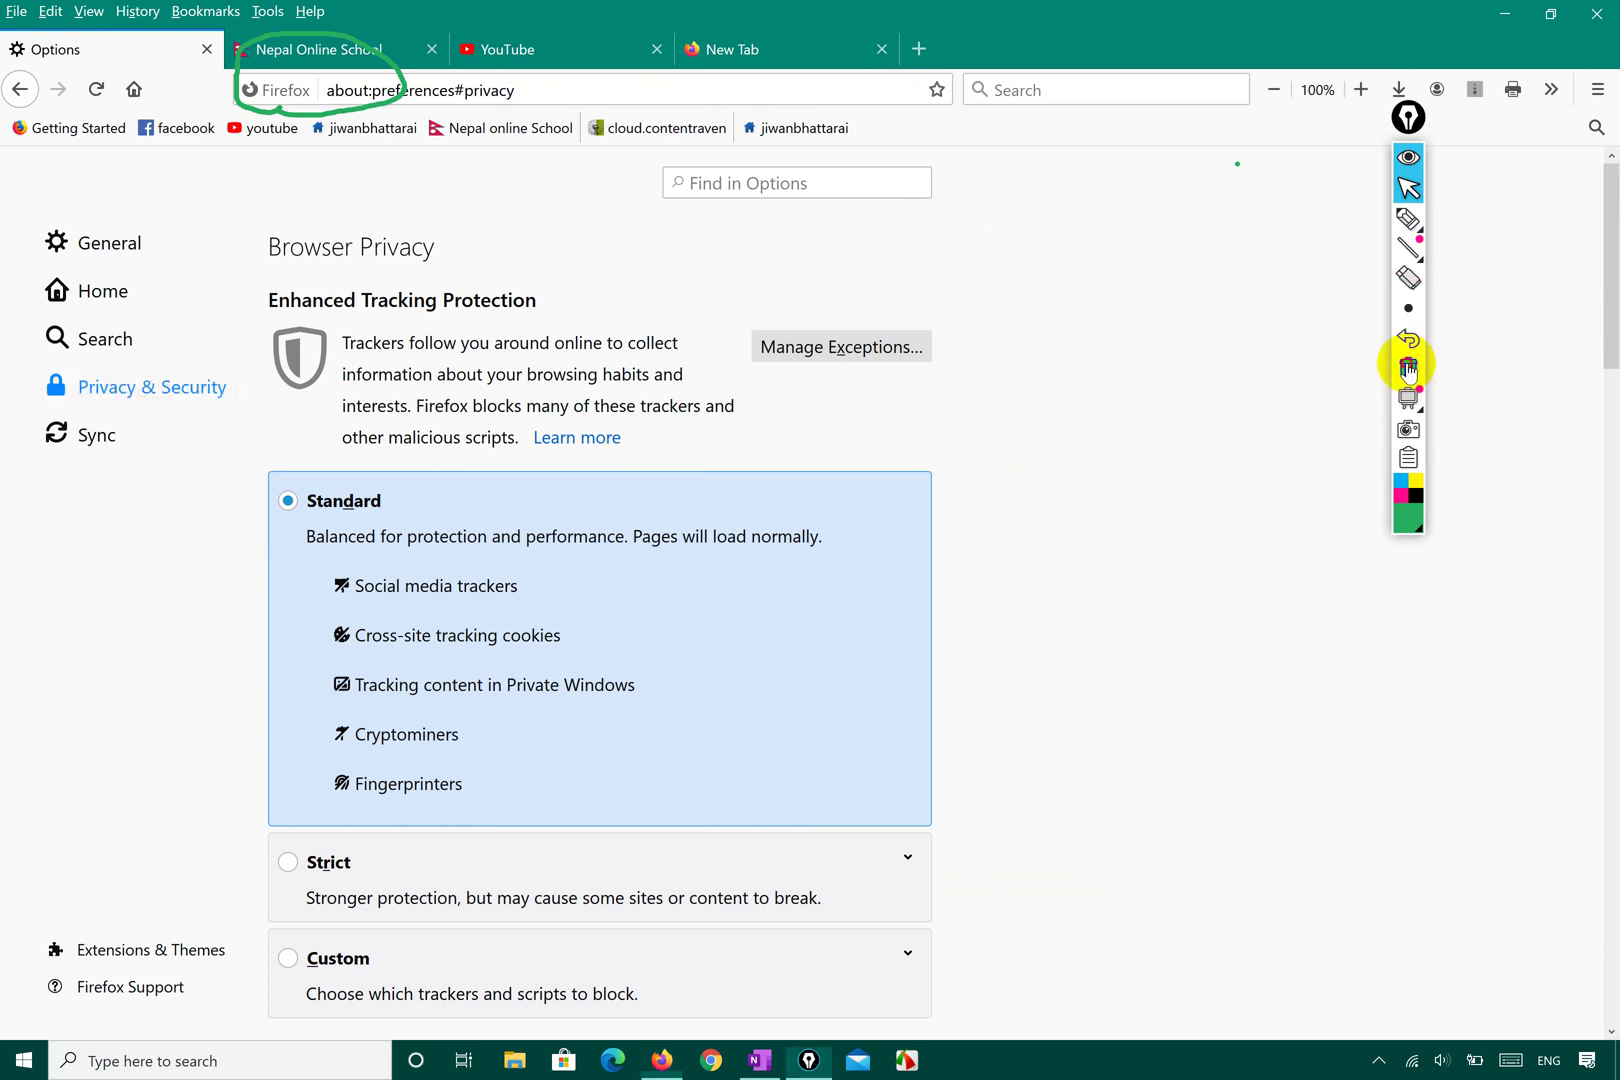
left_click(1410, 186)
- Draw a green tick mark over the Block pop-up windows option under Permissions and return to normal pointing
scroll(1176, 481, "down", 10)
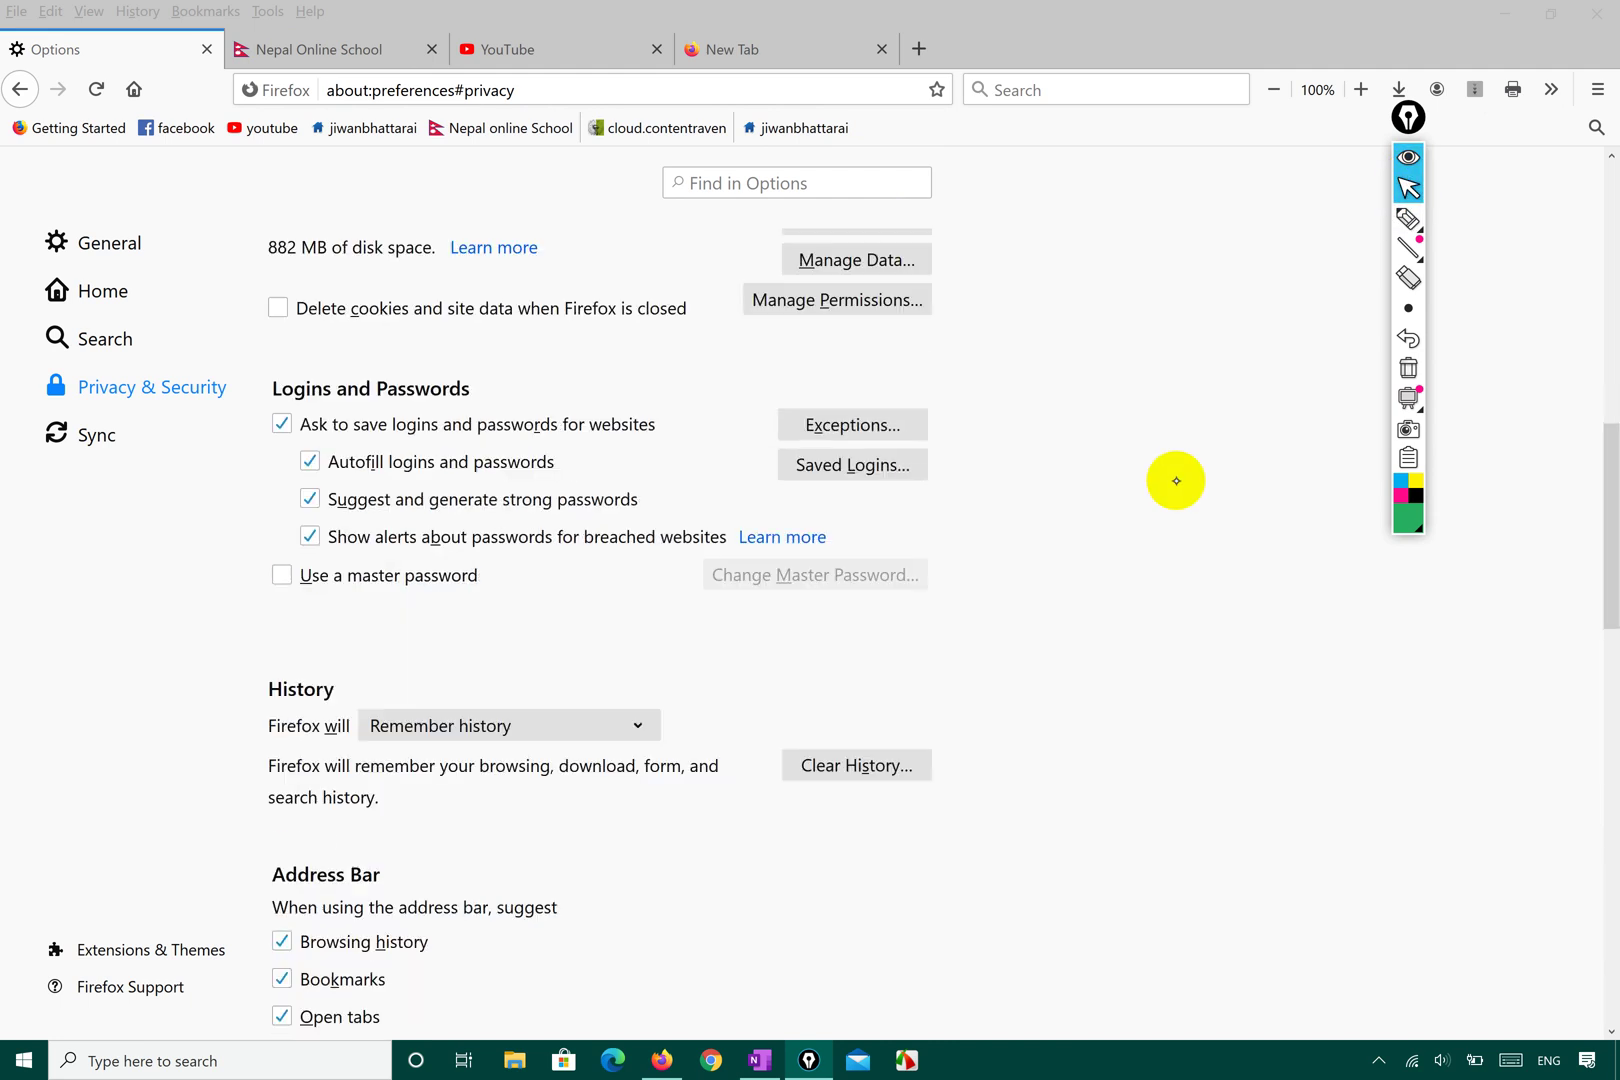
scroll(1176, 481, "down", 8)
scroll(1176, 481, "down", 3)
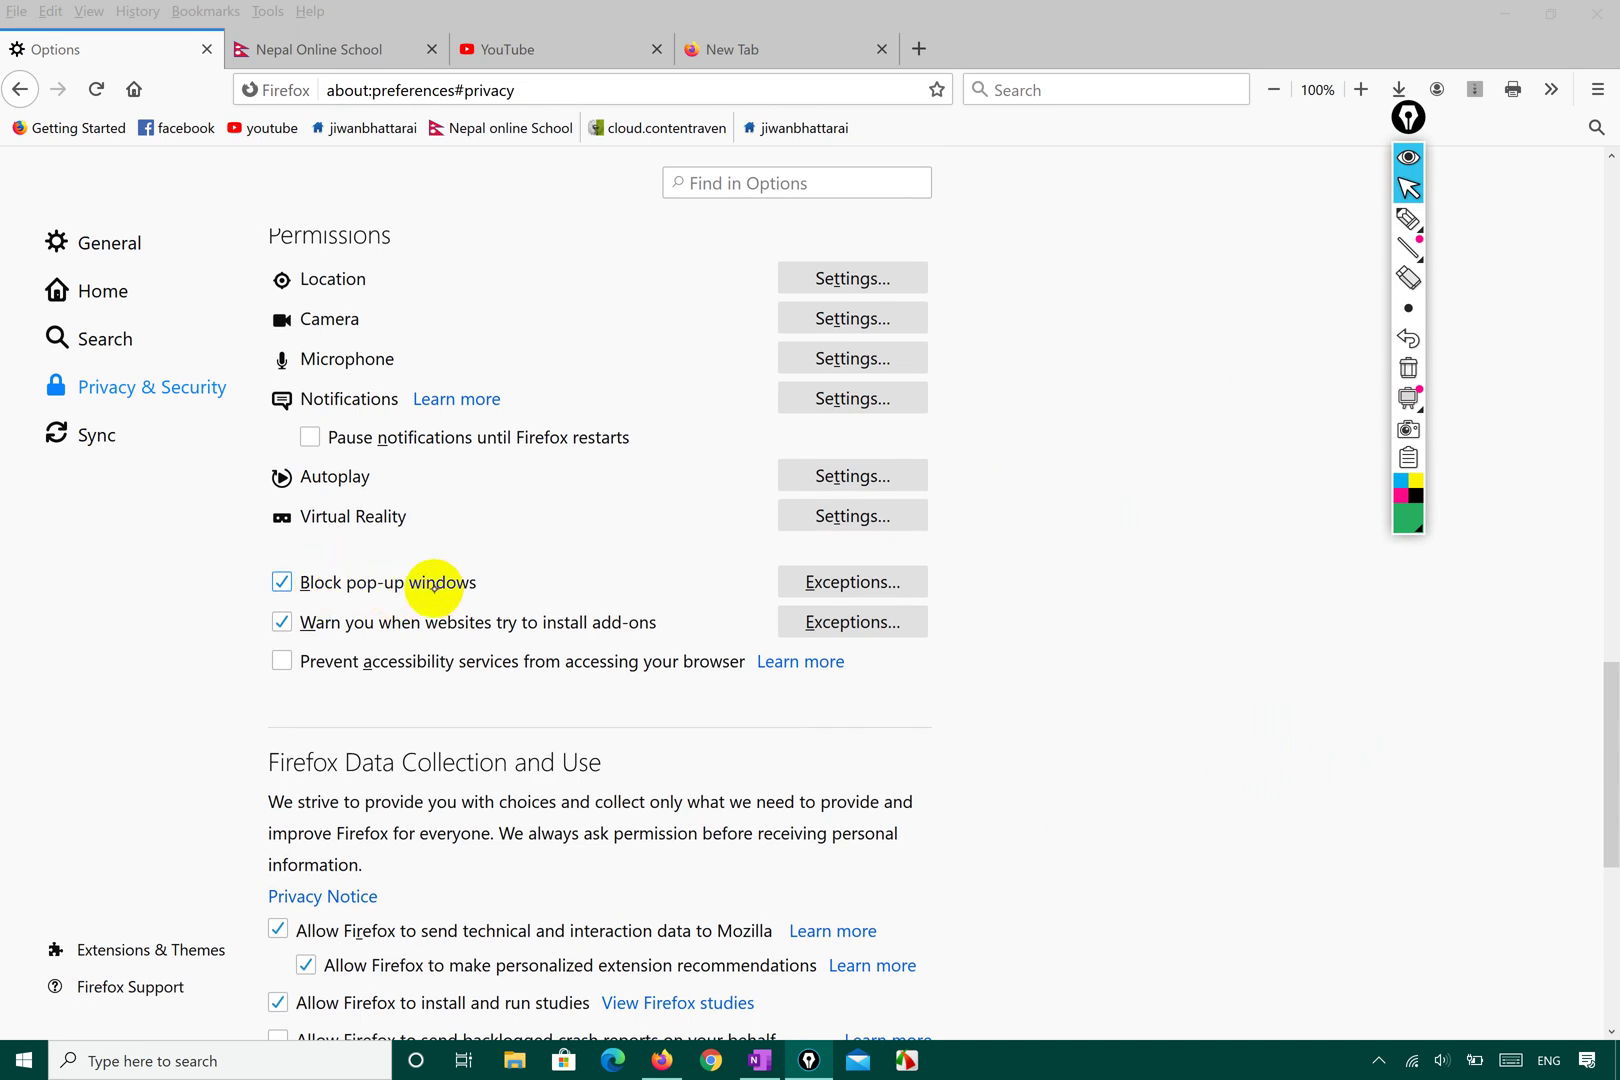
left_click(1408, 222)
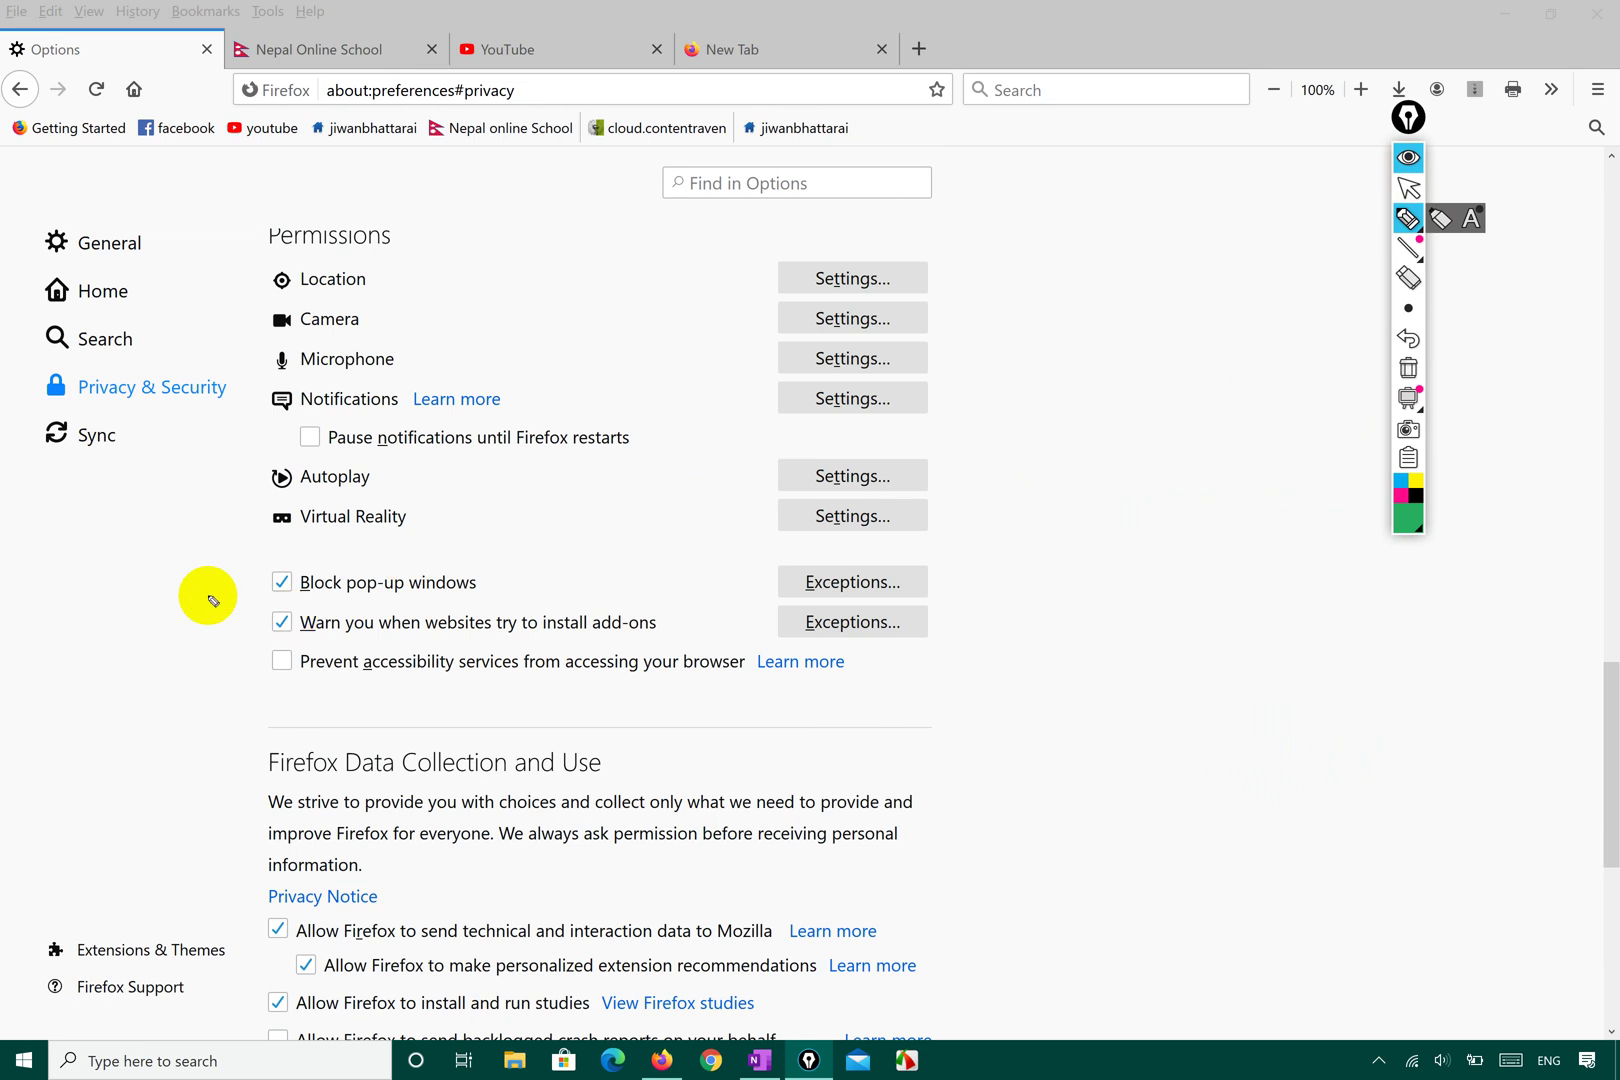
mouse_move(204, 583)
left_mouse_down()
mouse_move(240, 600)
mouse_move(390, 565)
left_mouse_up()
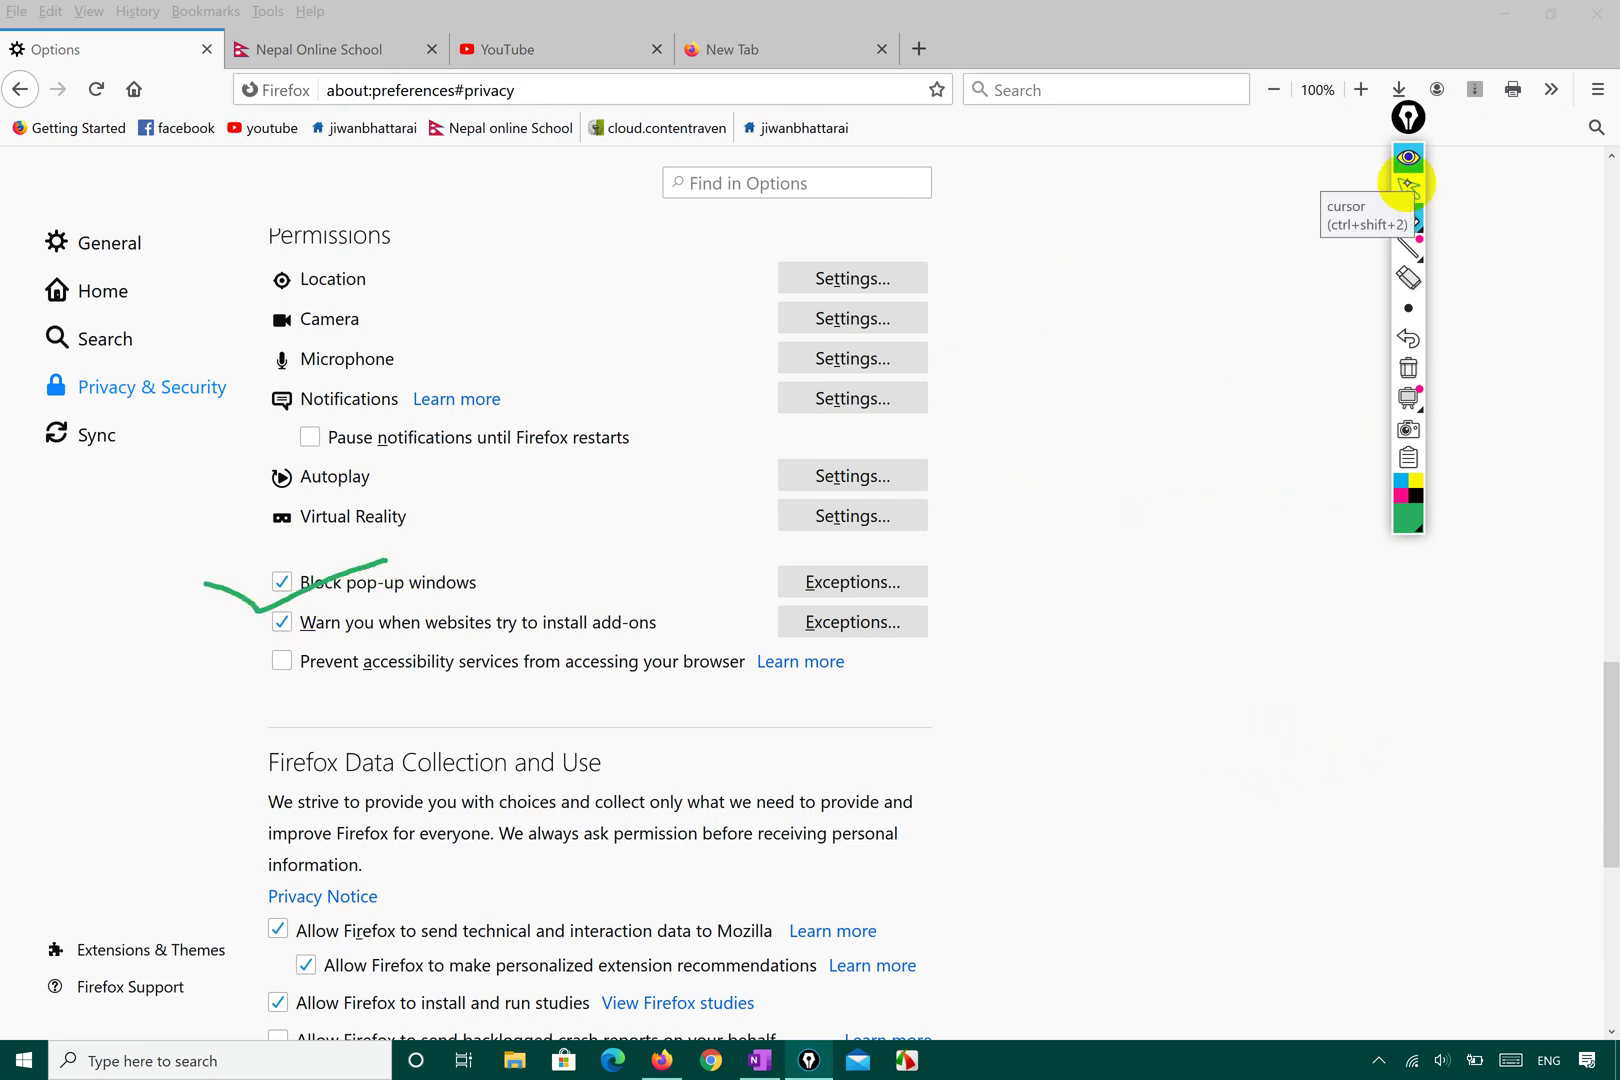
left_click(1404, 192)
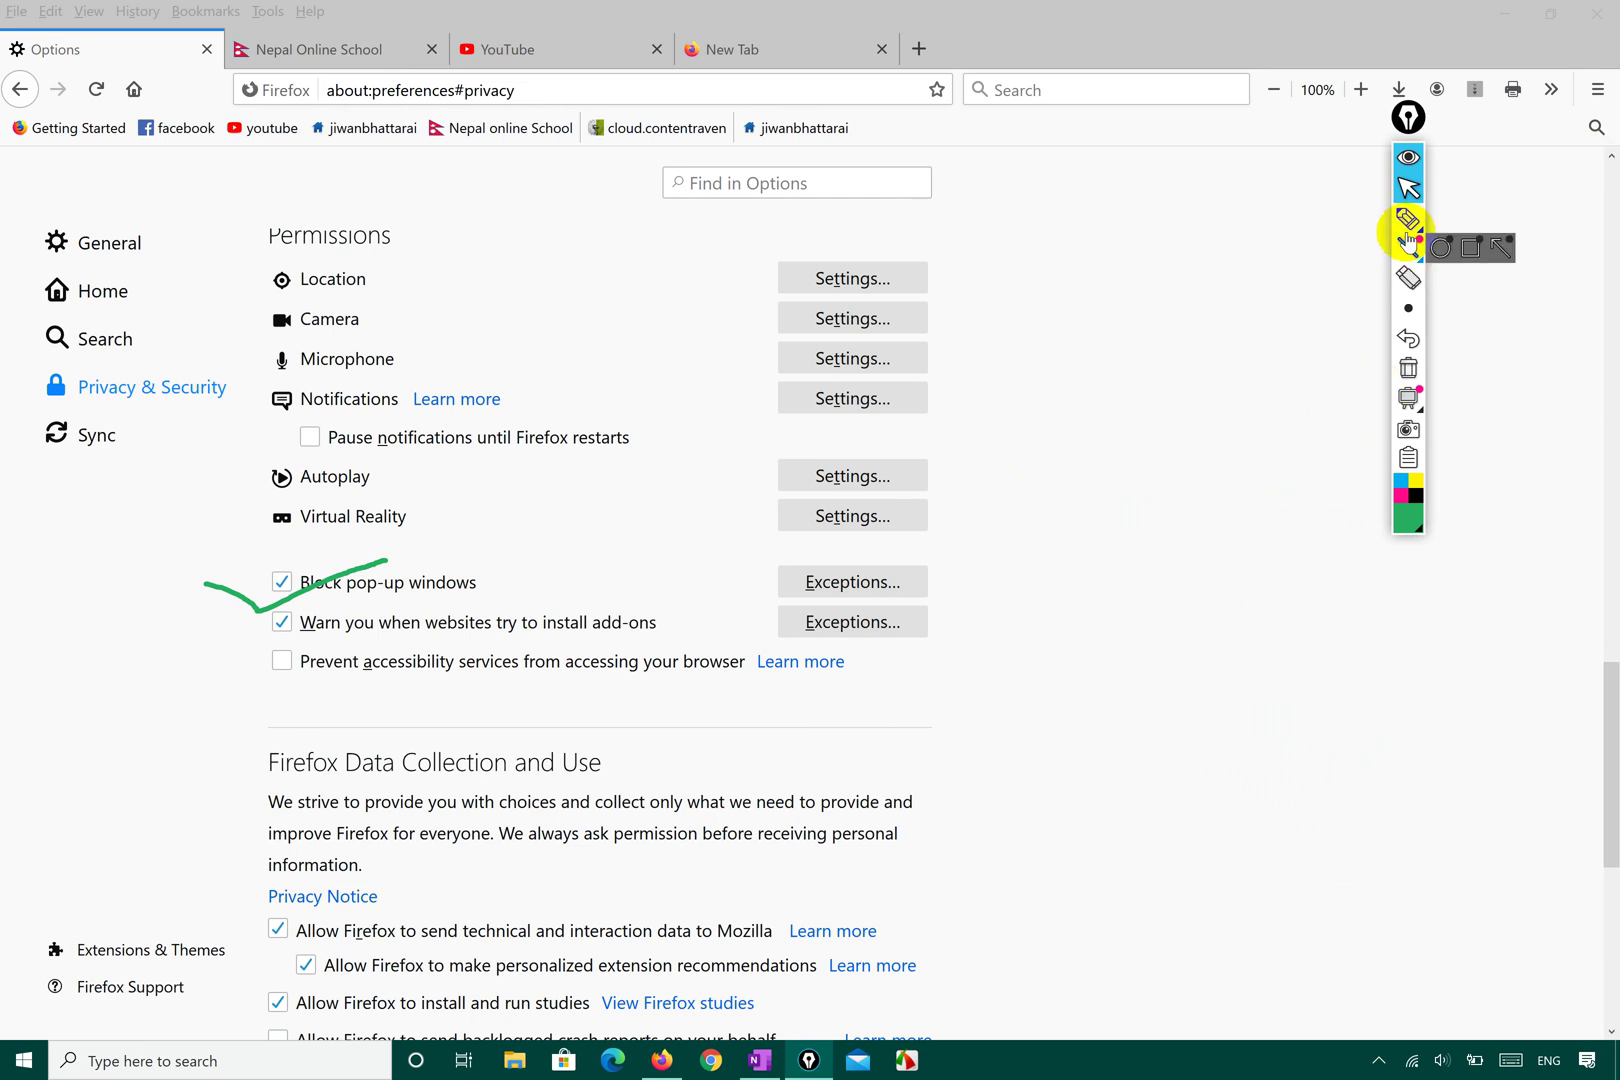
- Remove the green tick, circle the option to warn when websites try to install add-ons with the pen, and erase the circle
left_click(1413, 345)
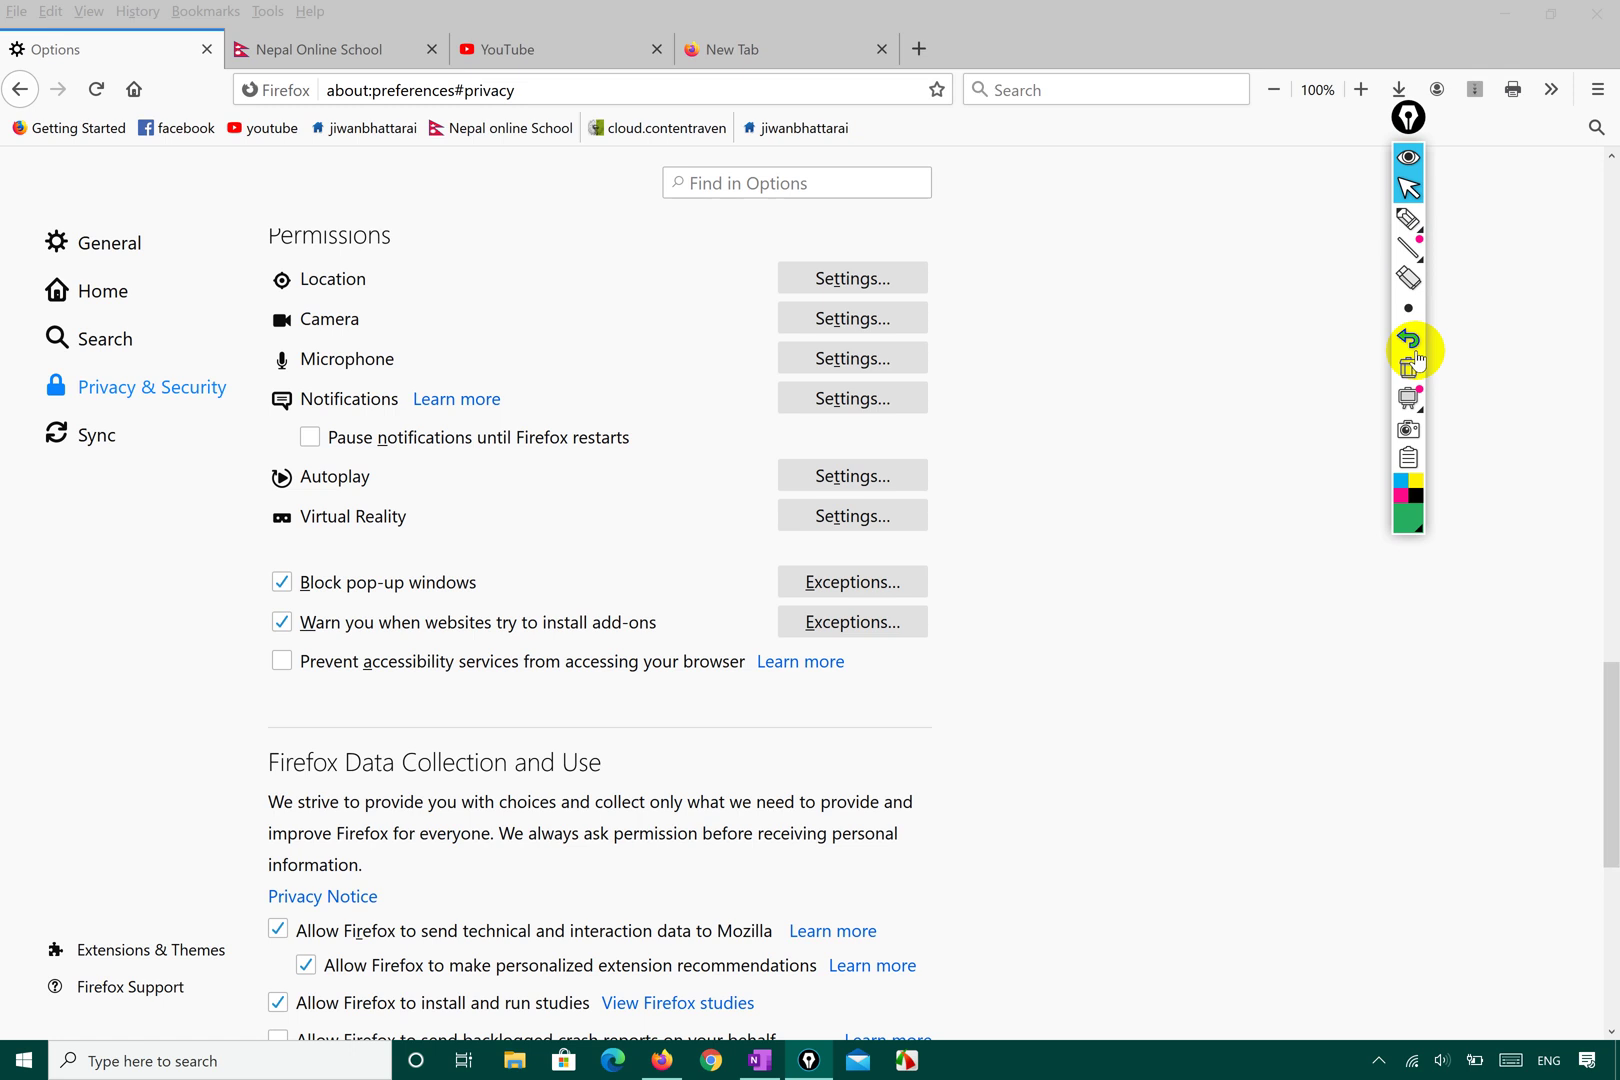
left_click(1408, 218)
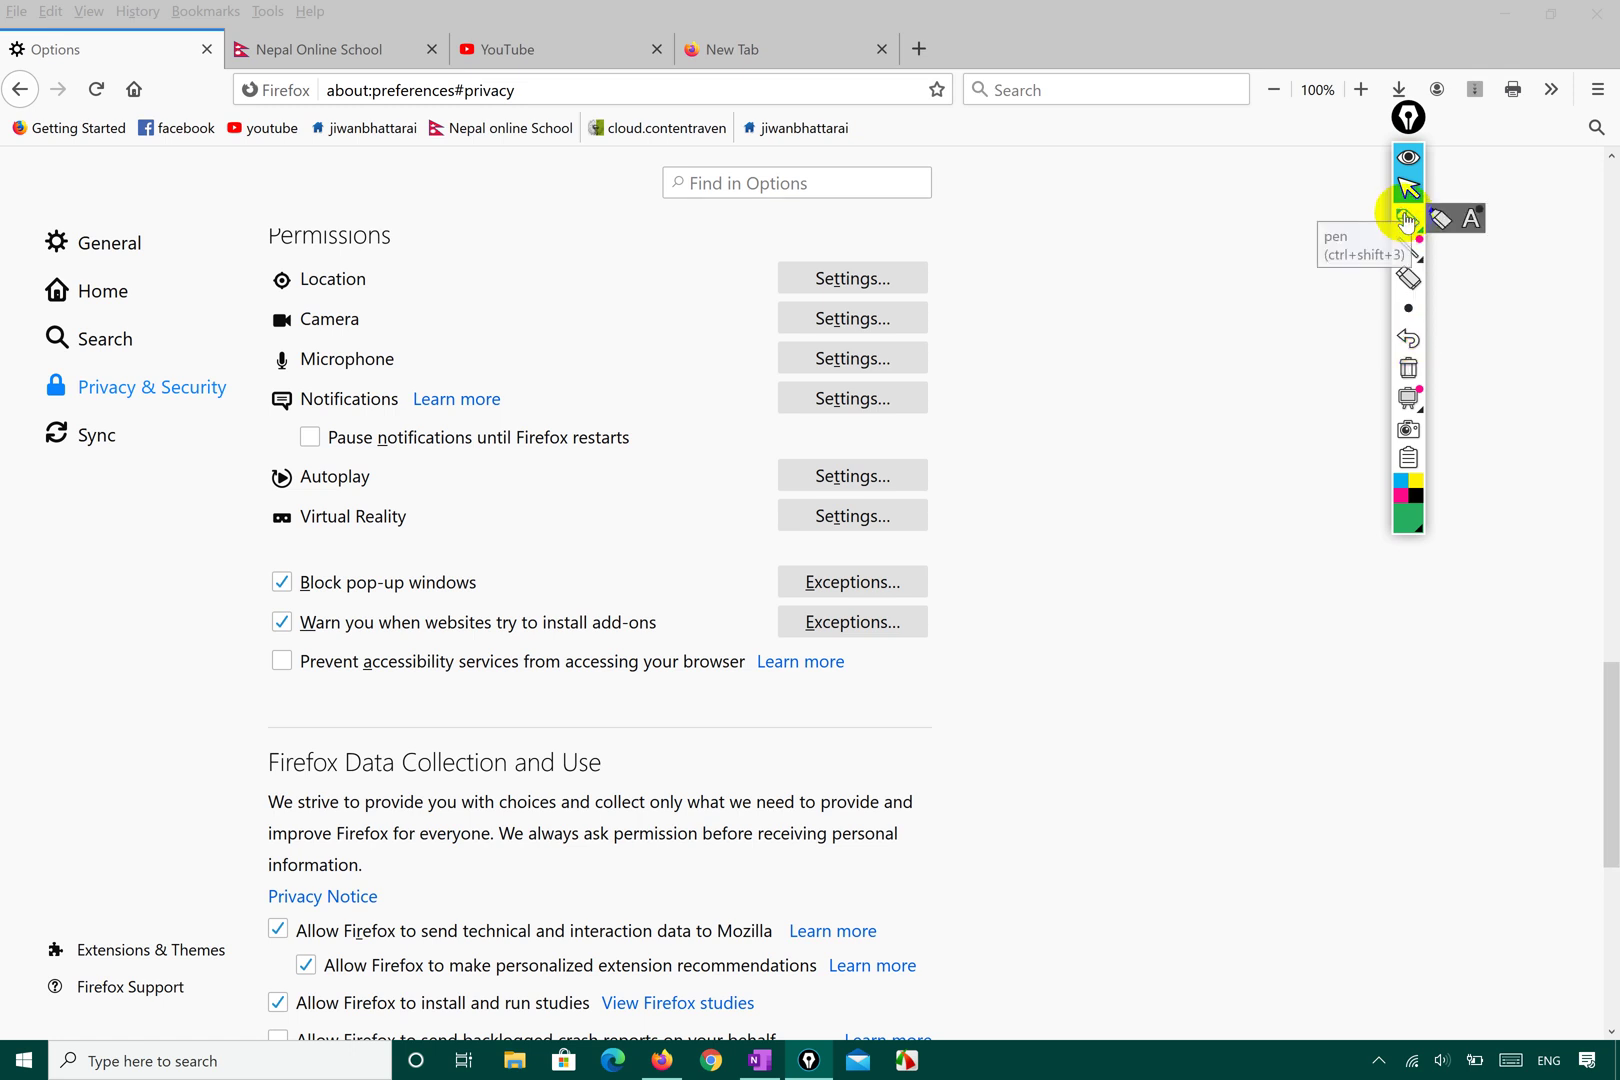
mouse_move(226, 628)
left_mouse_down()
mouse_move(505, 663)
mouse_move(688, 632)
mouse_move(568, 604)
mouse_move(409, 598)
mouse_move(240, 607)
mouse_move(228, 629)
left_mouse_up()
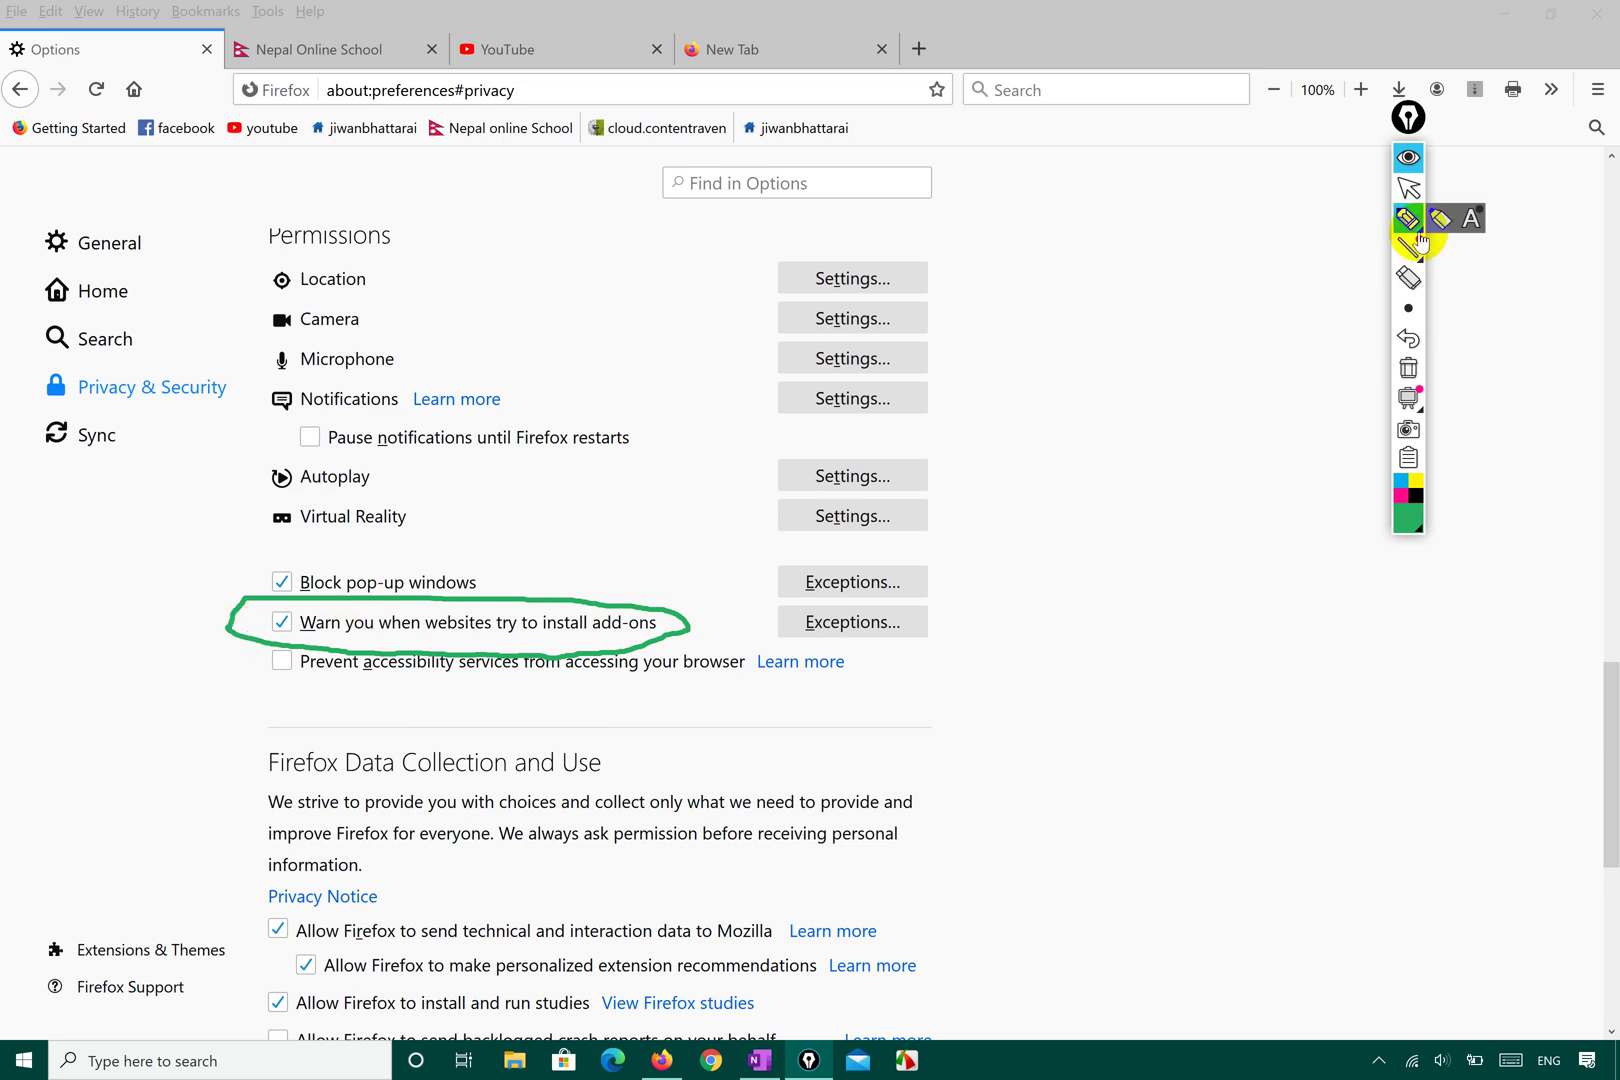
left_click(1408, 370)
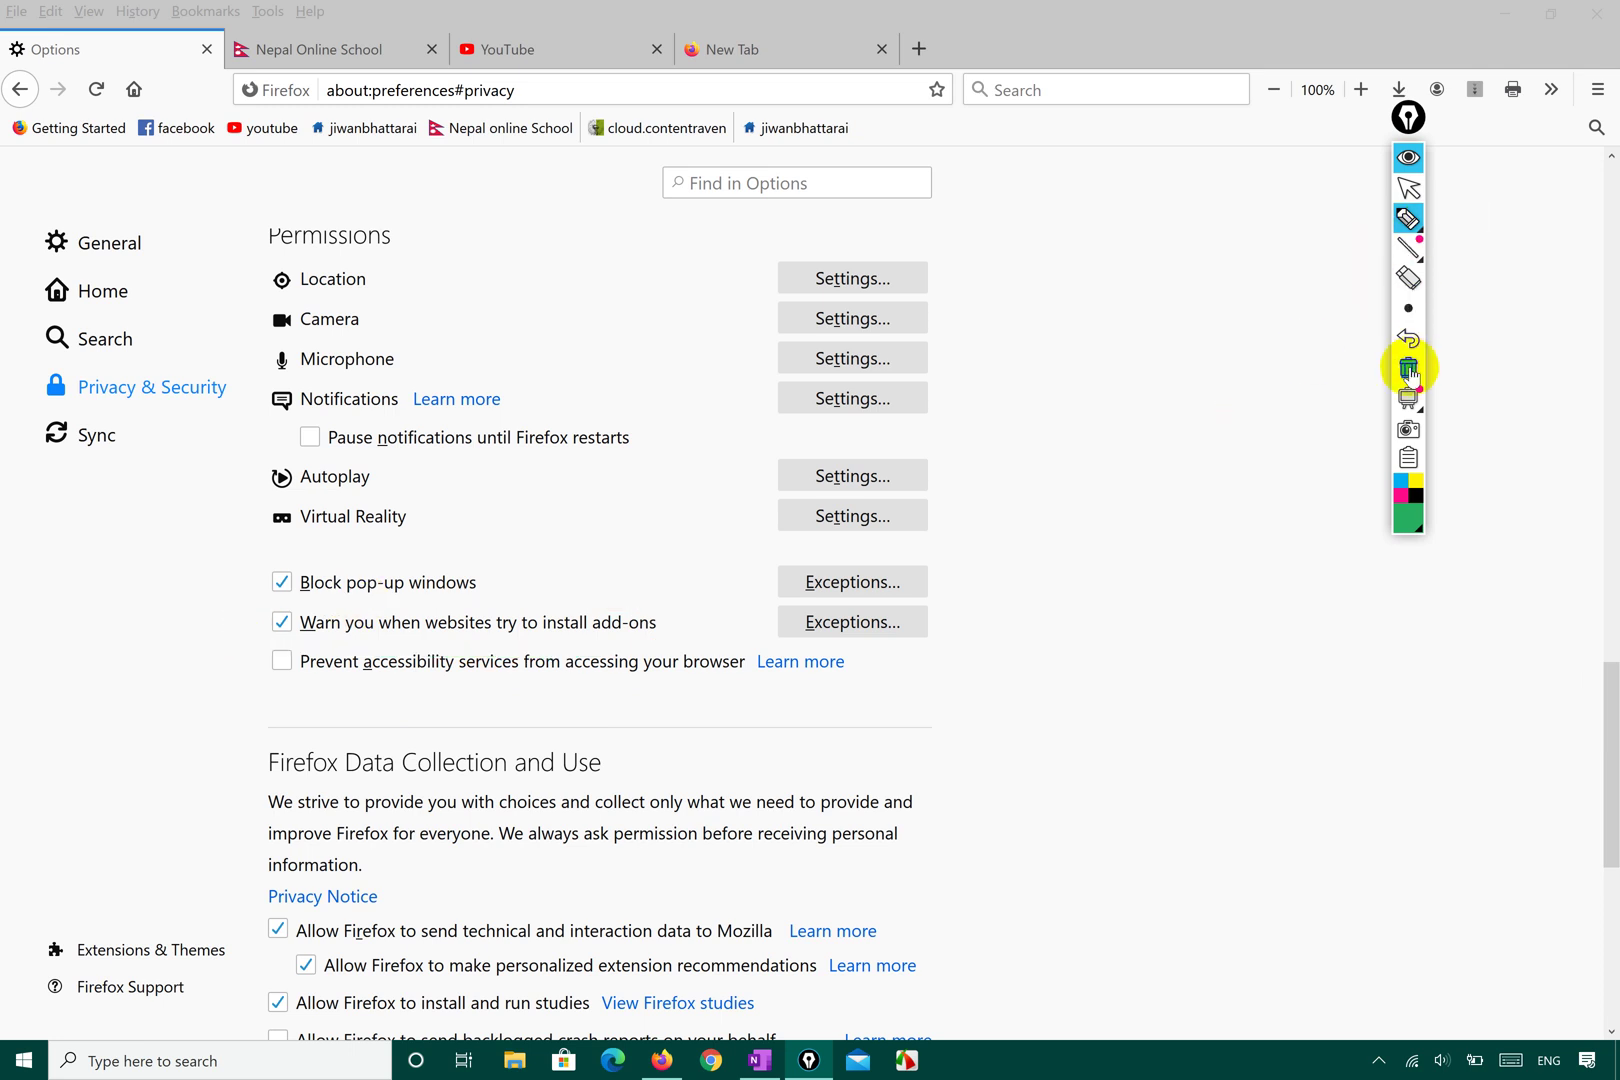
- Draw a green tick mark beside the option to prevent accessibility services from accessing the browser and return to normal pointing
left_click(1408, 216)
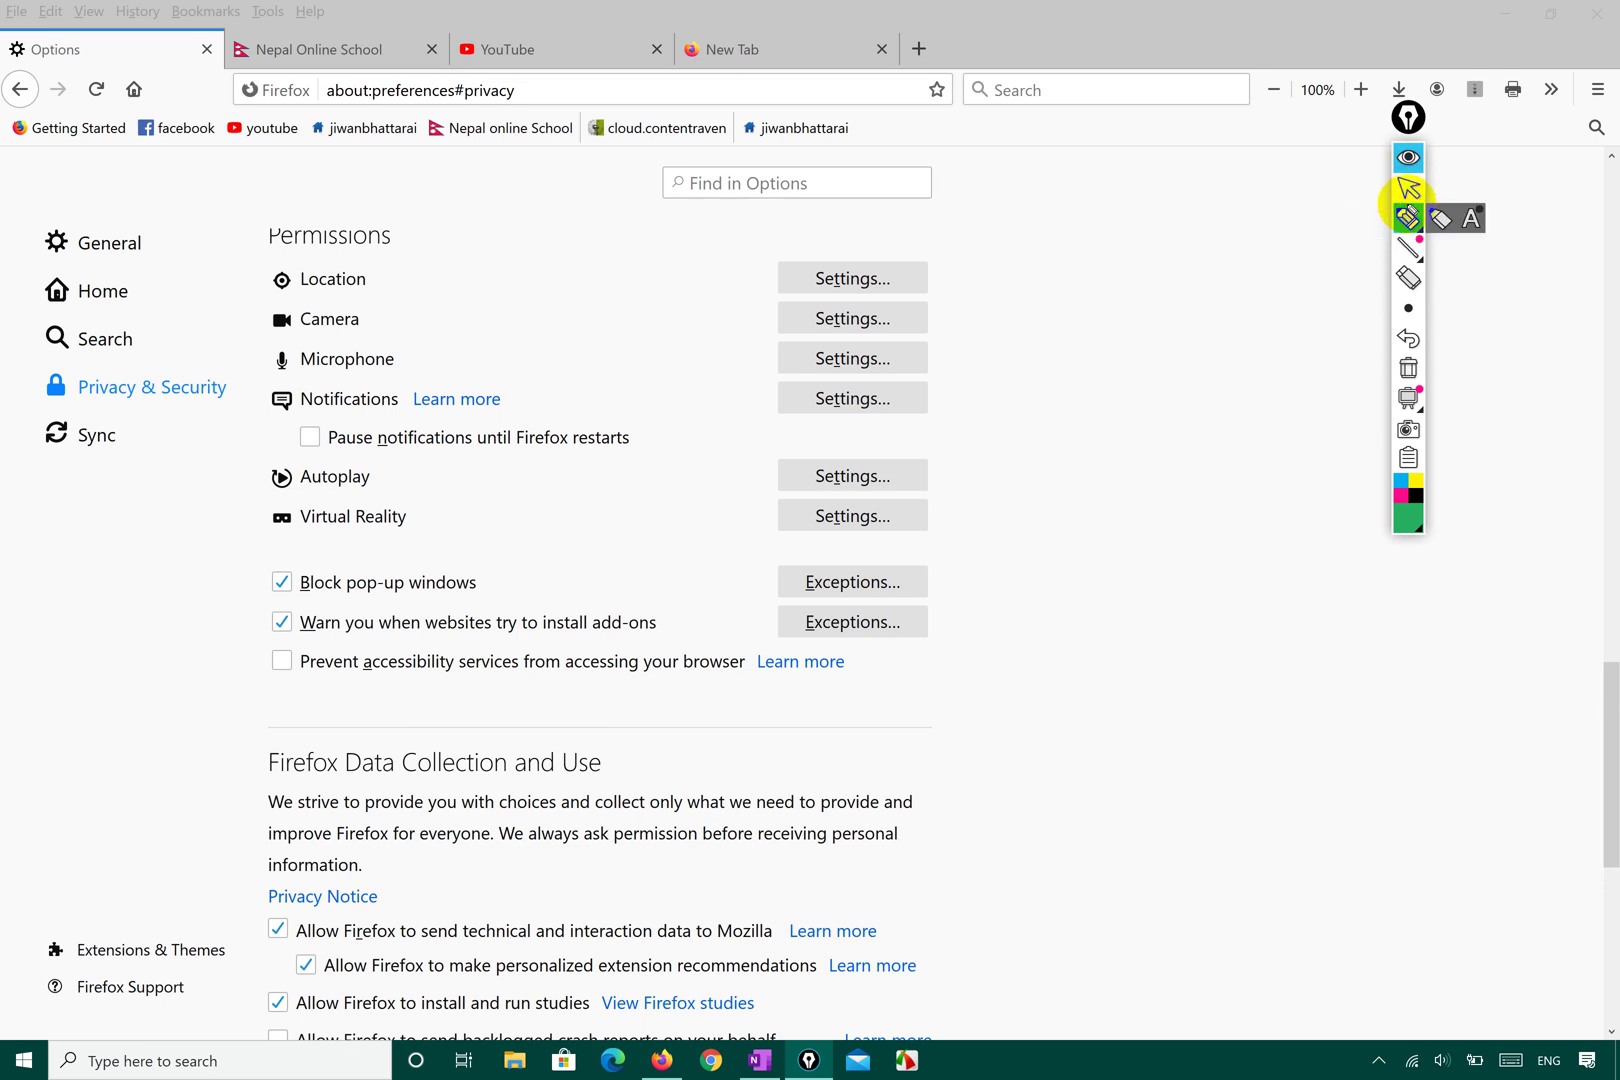
left_click(127, 659)
mouse_move(237, 678)
left_mouse_down()
mouse_move(246, 698)
mouse_move(344, 684)
left_mouse_up()
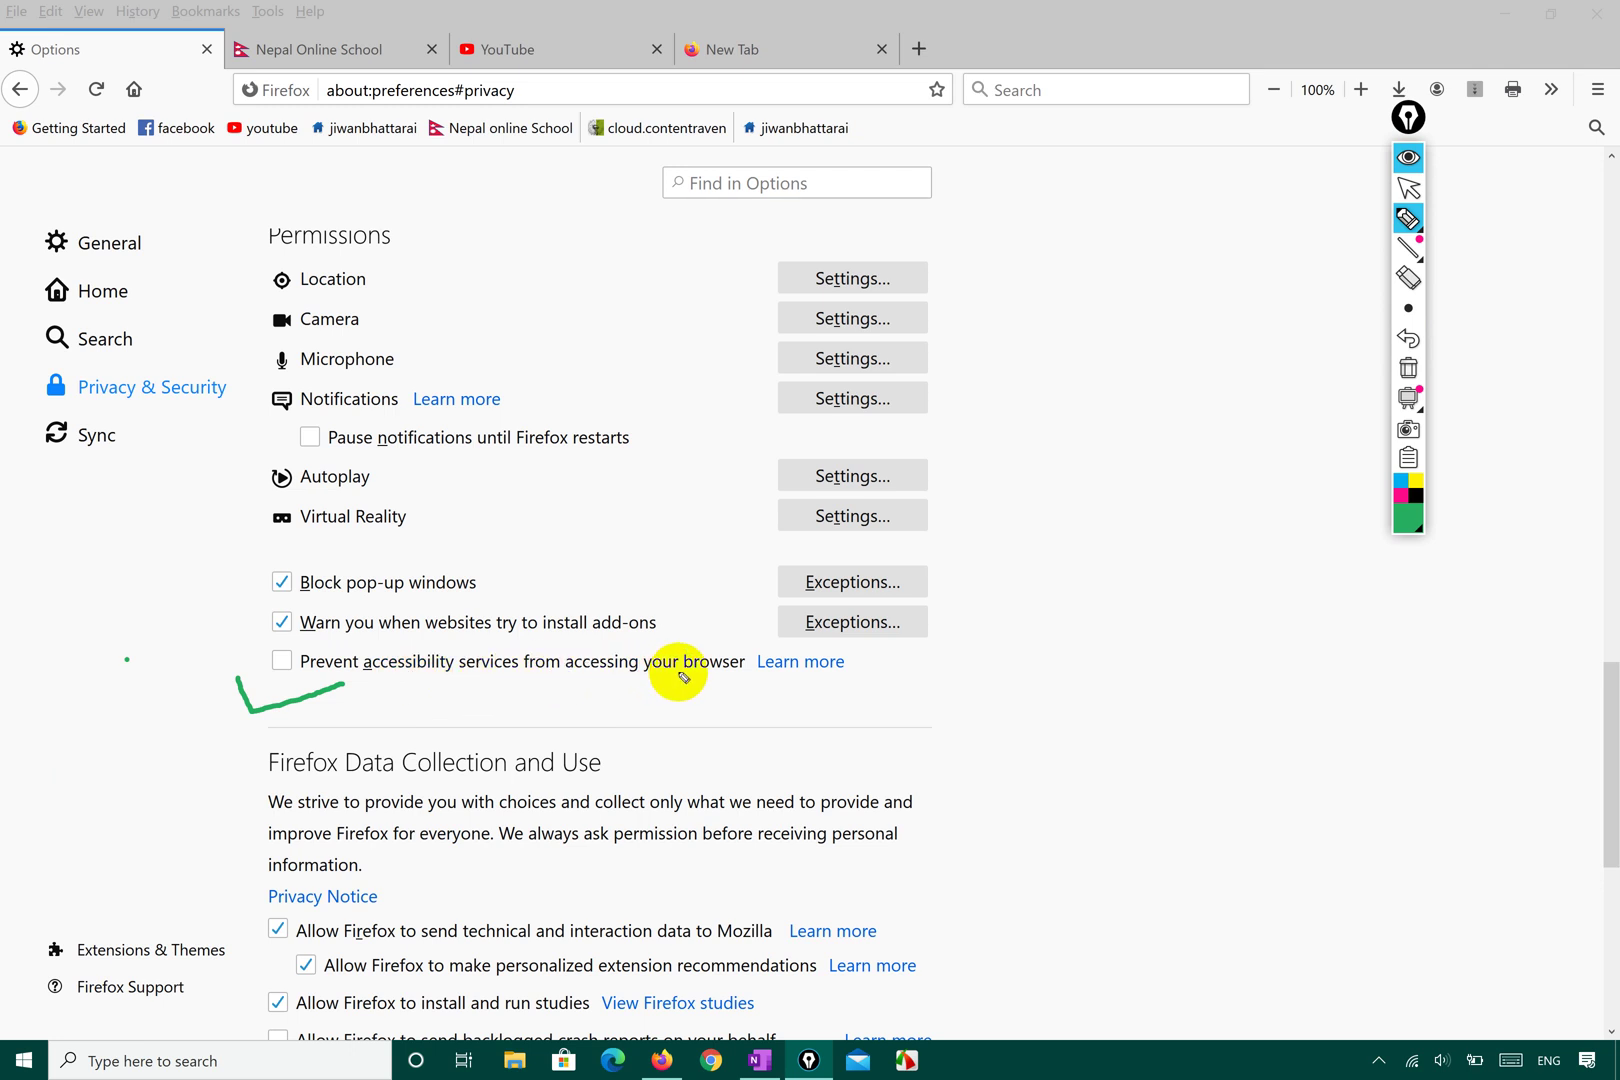
left_click(1409, 190)
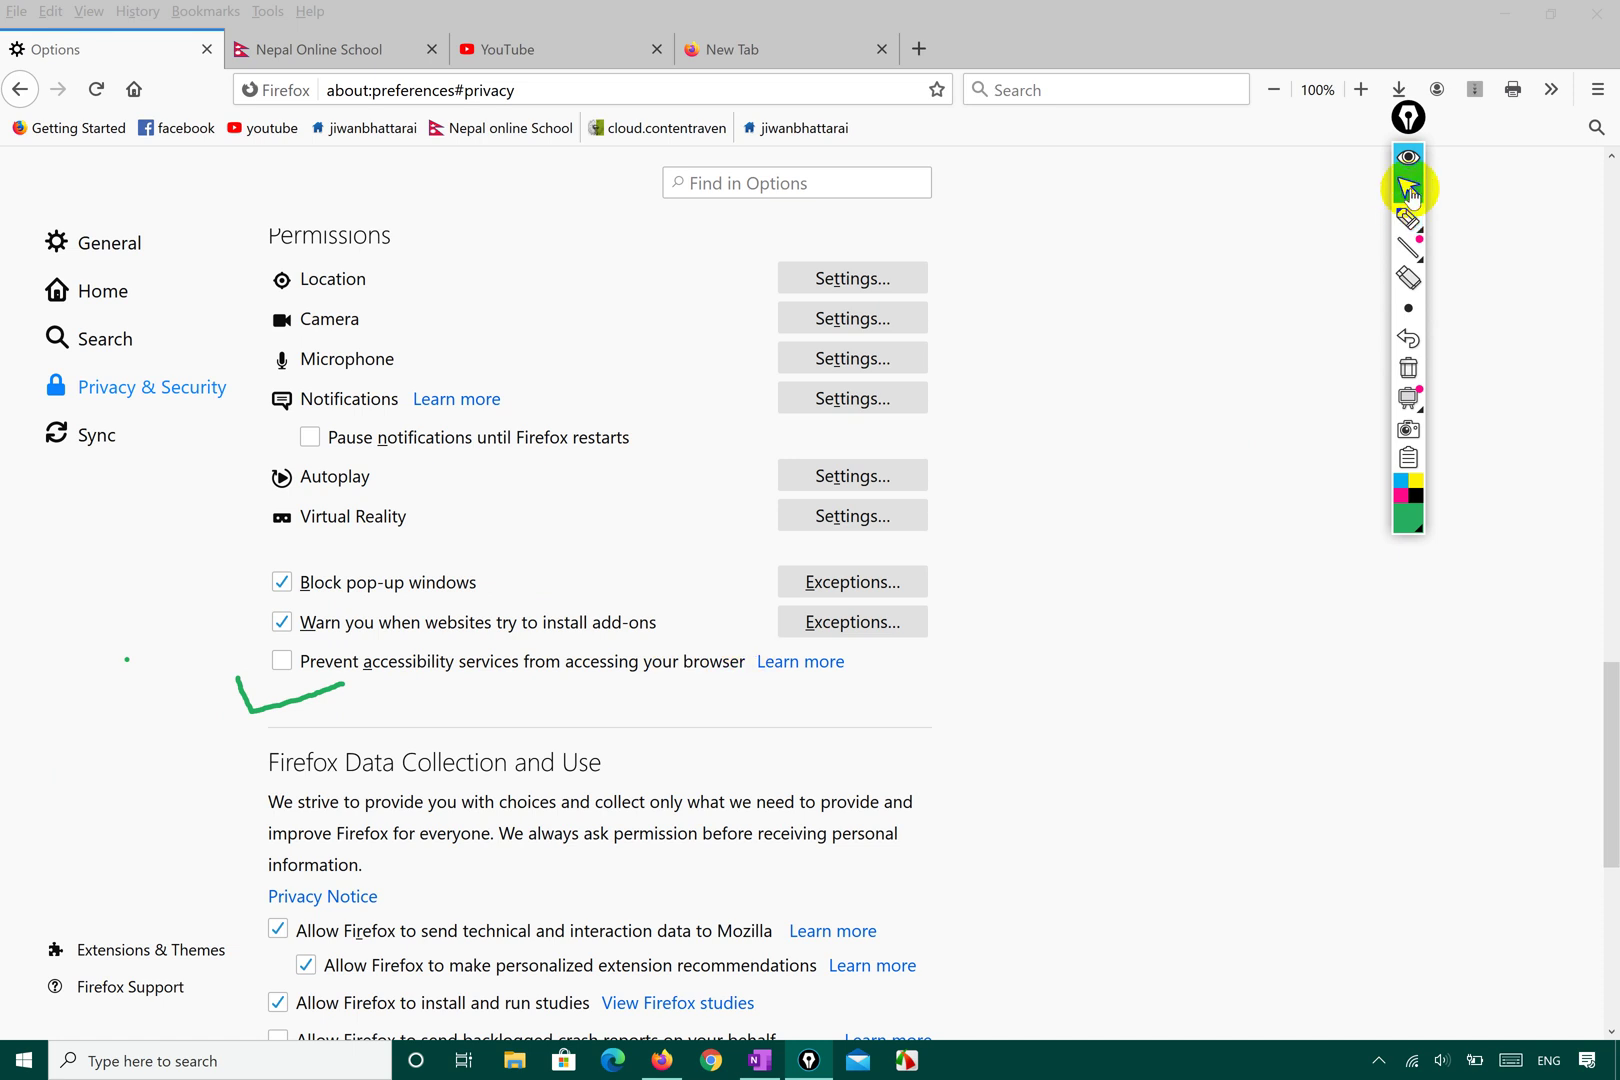
- Open the Learn more article on accessibility services in a new tab, return to the Options page and clear the green ink
left_click(800, 668)
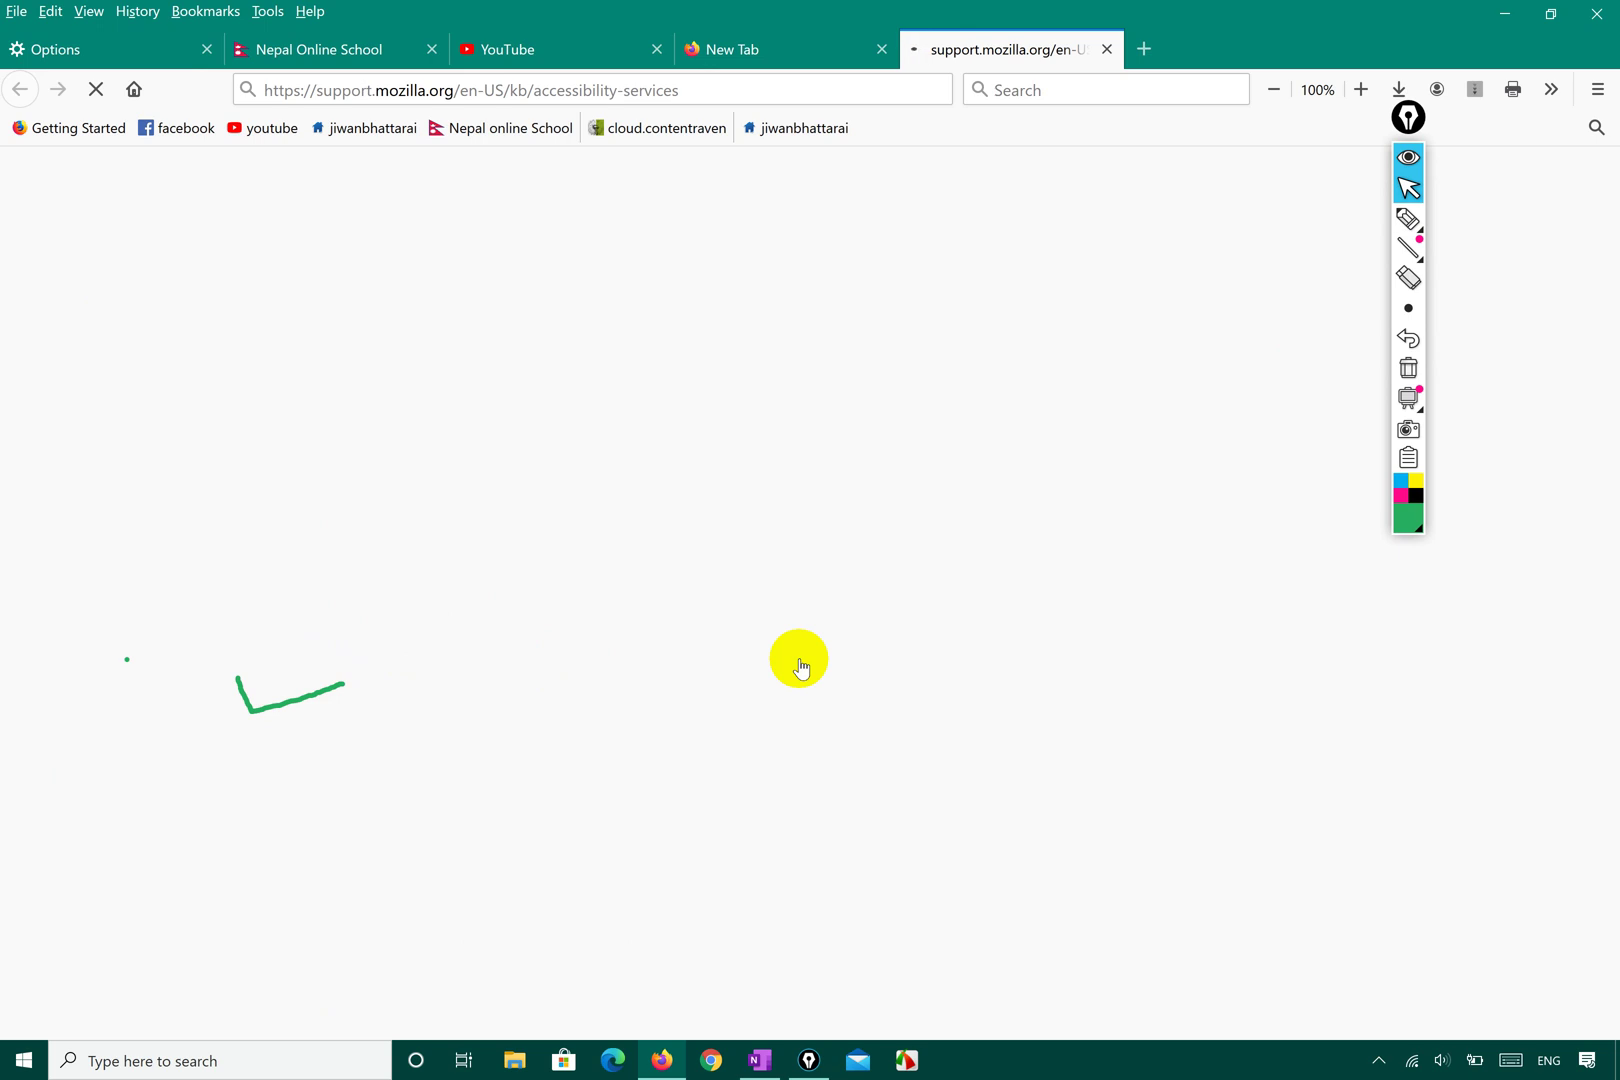
left_click(100, 52)
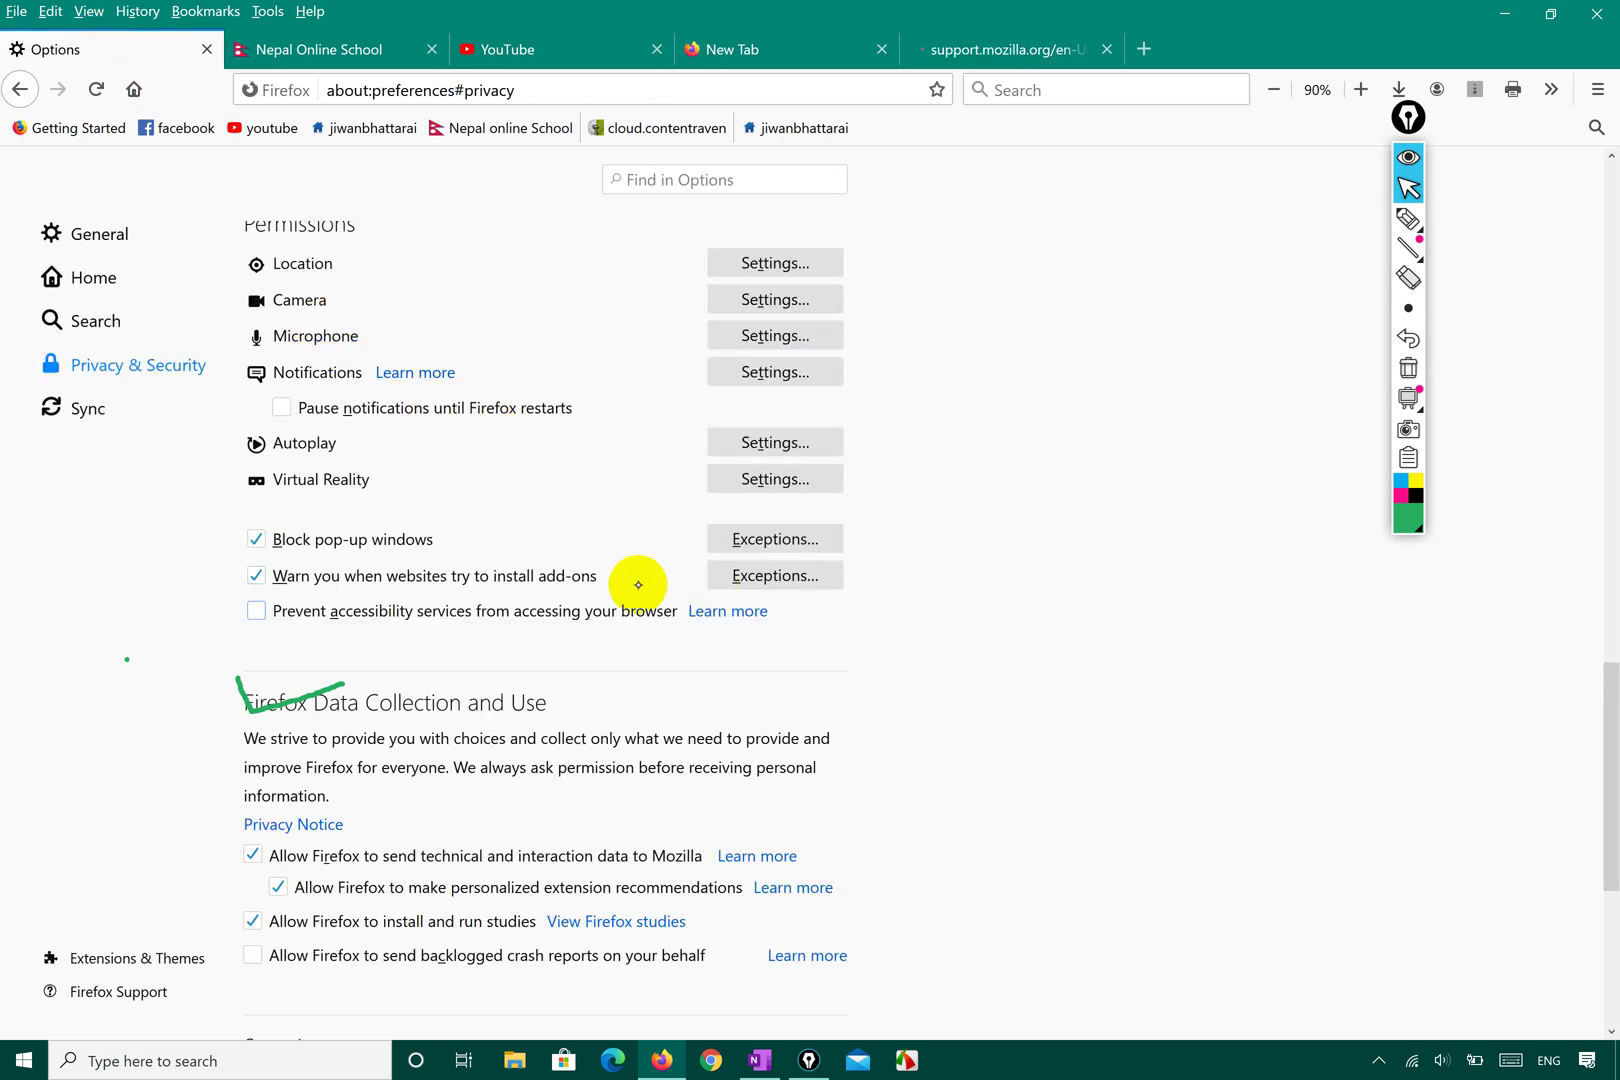
scroll(615, 722, "down", 5)
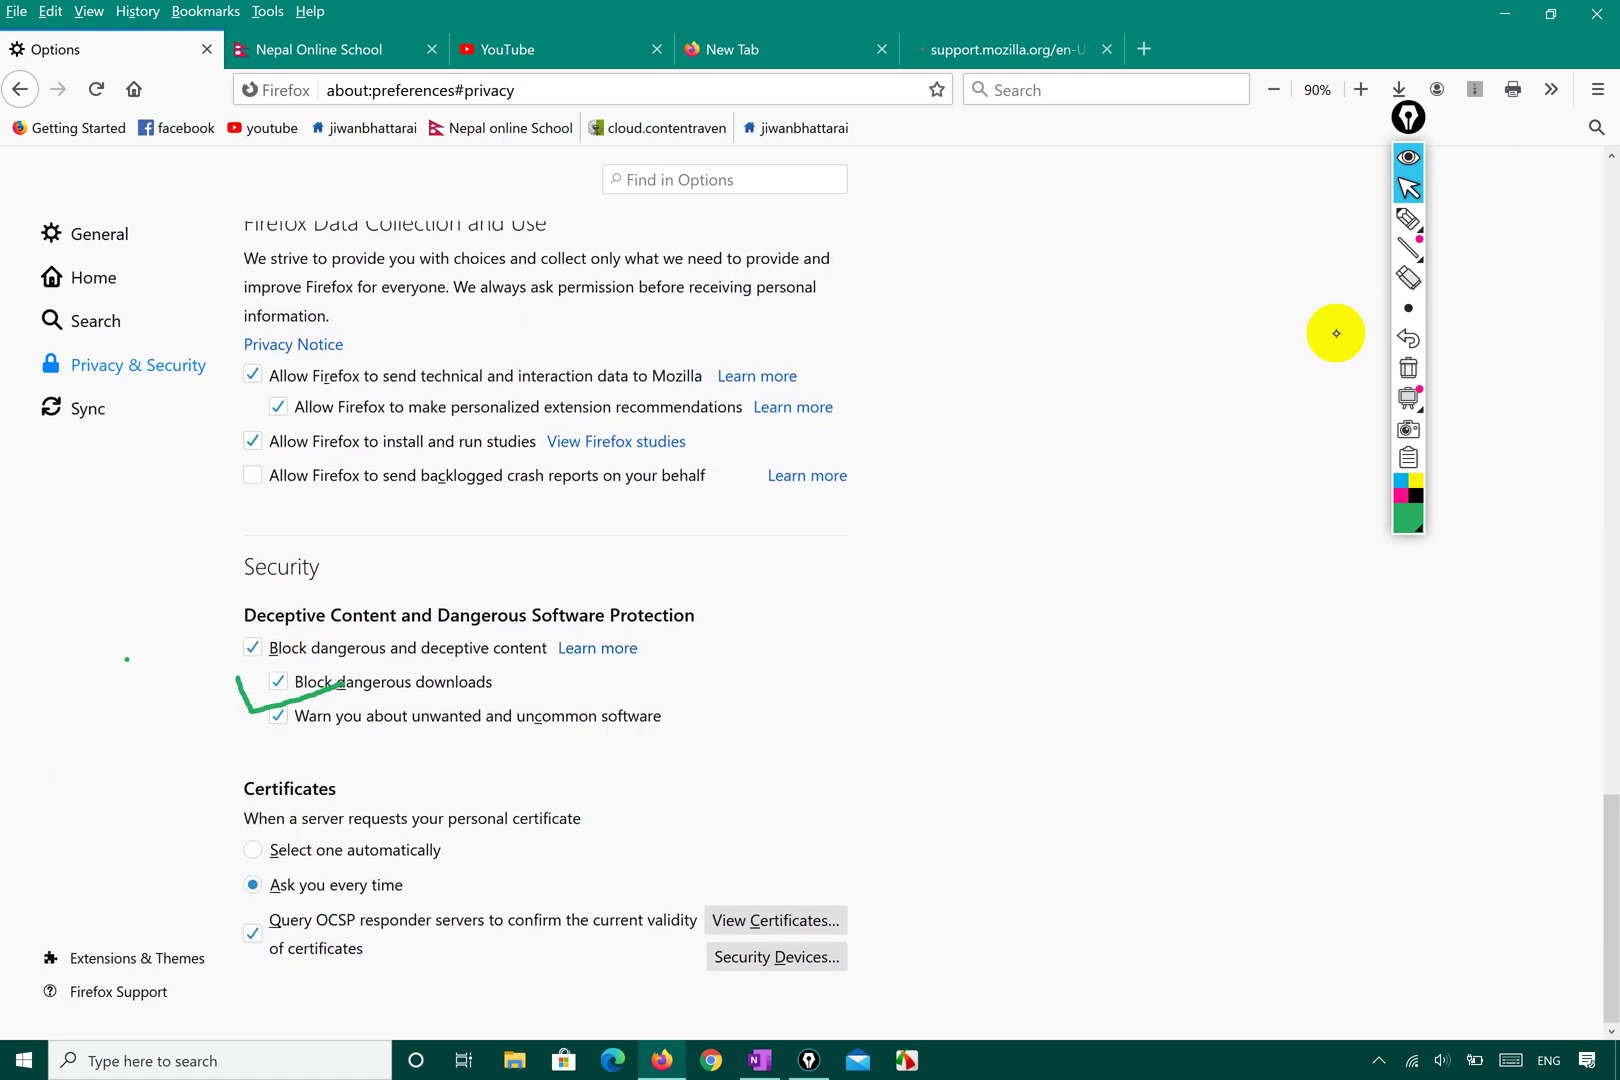
left_click(1408, 279)
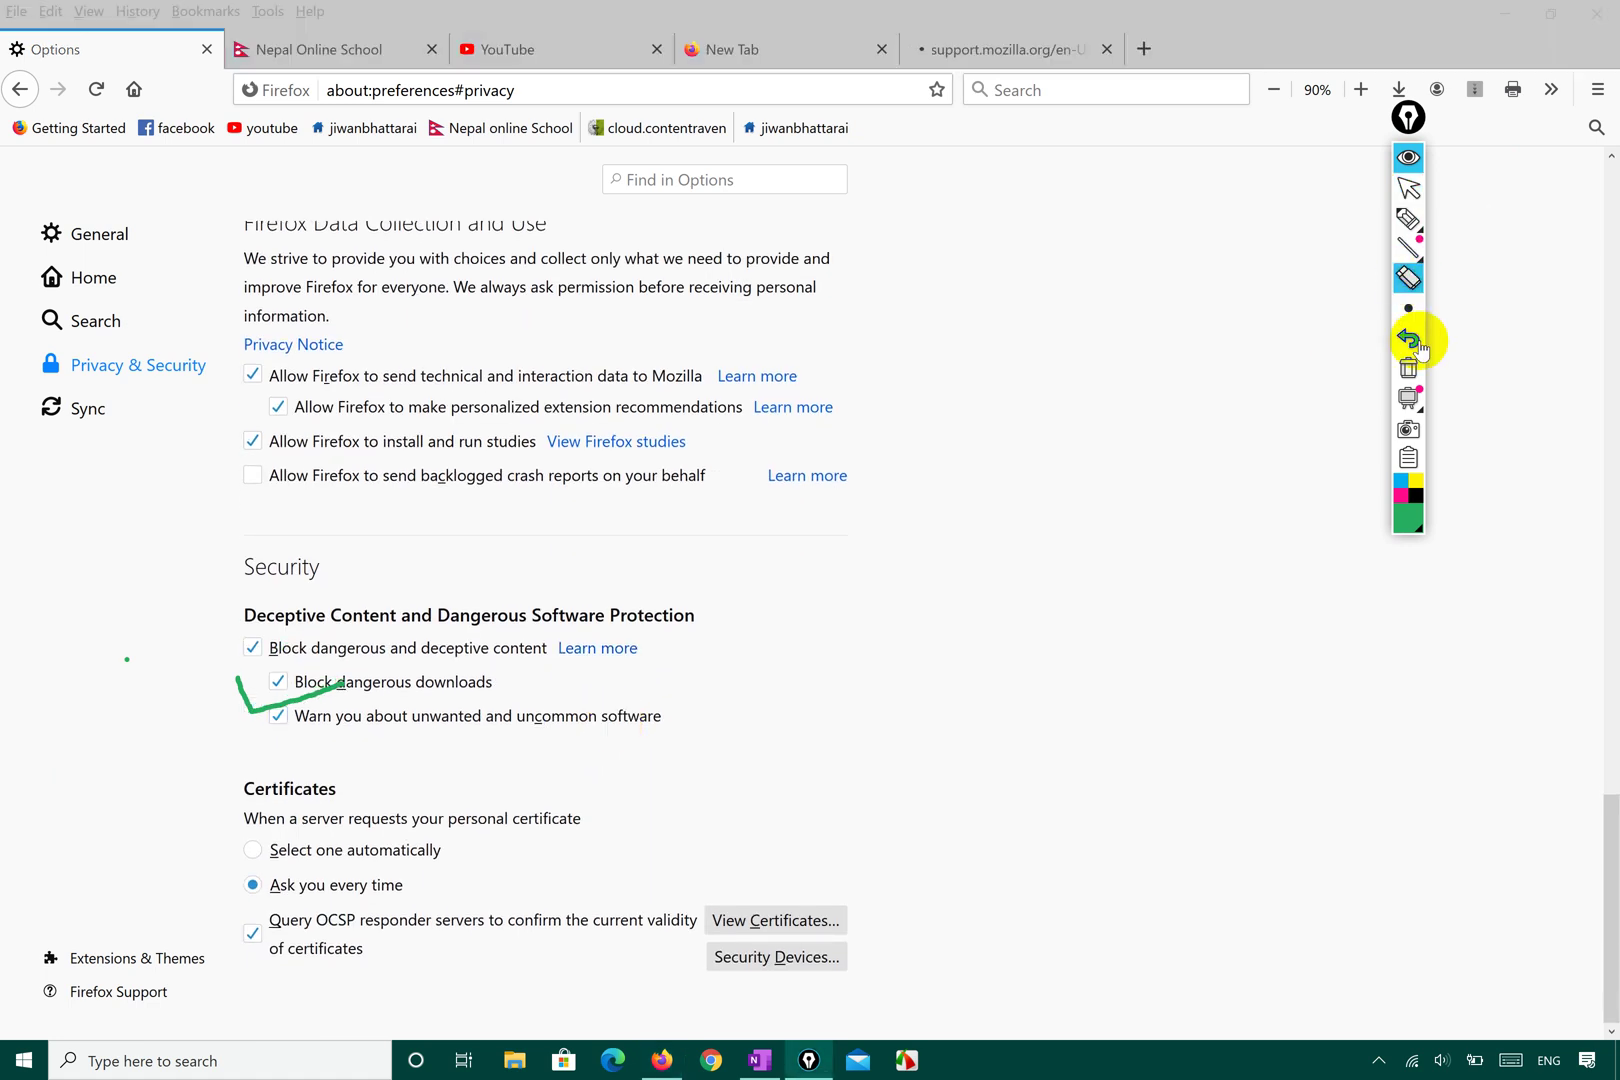
left_click(1408, 367)
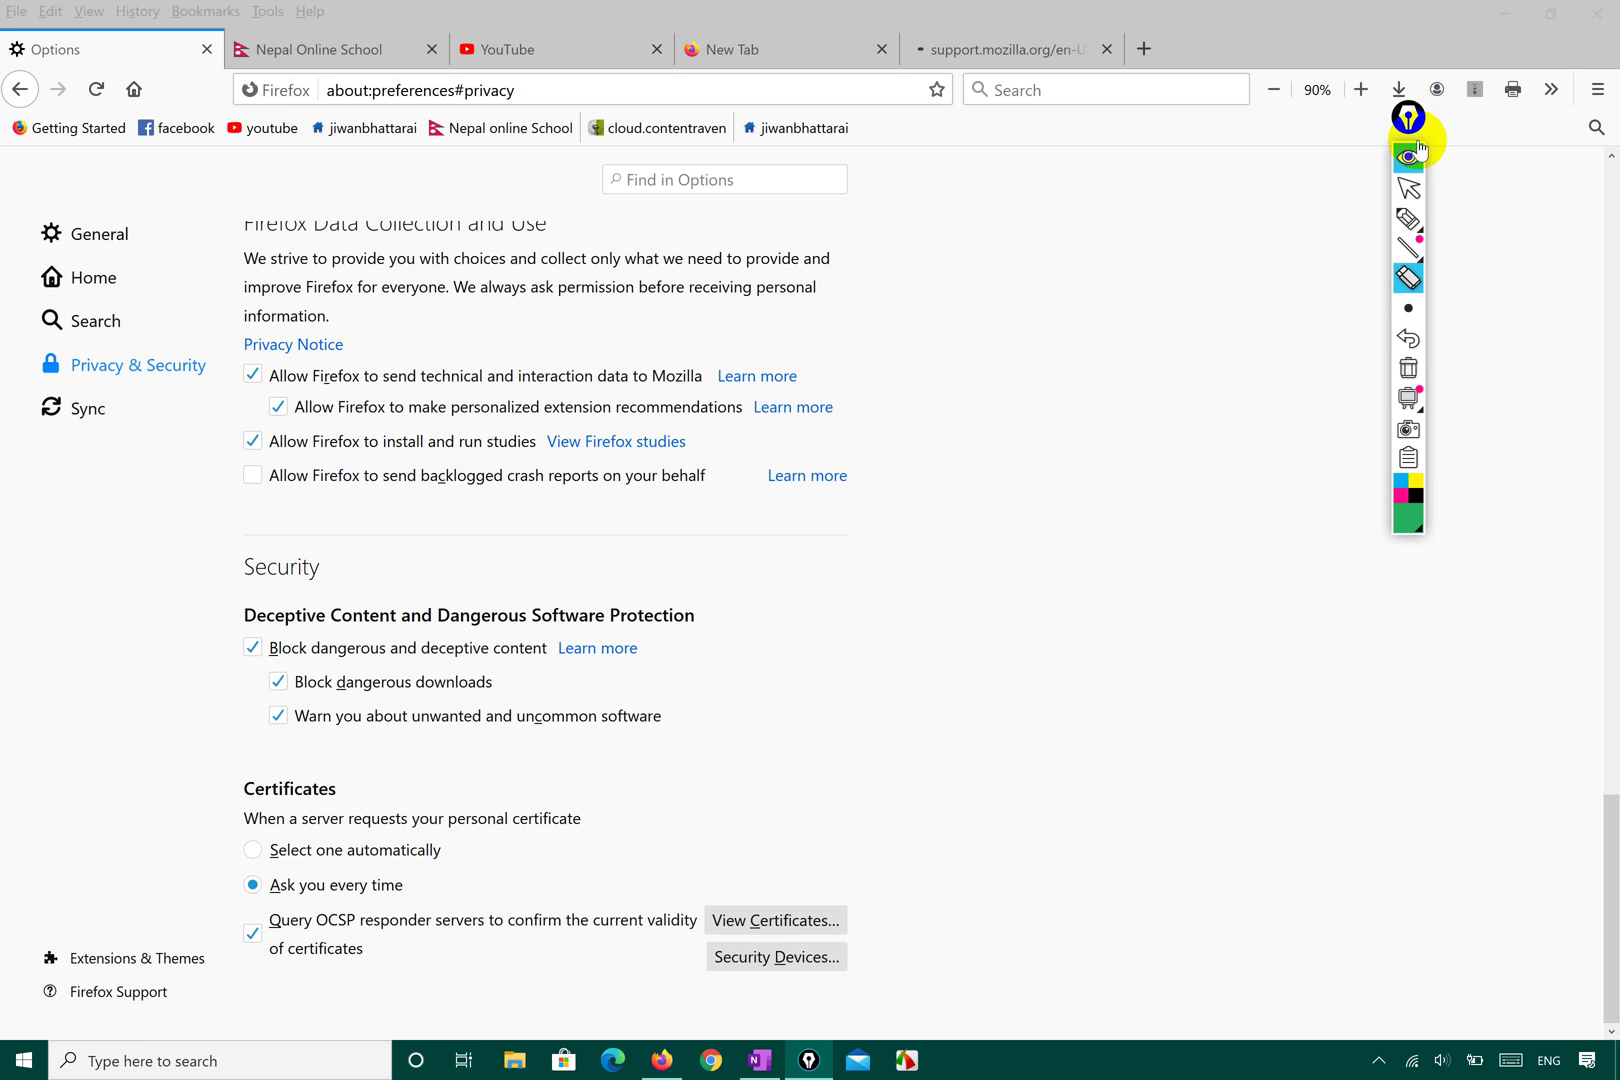
left_click(1408, 187)
- Check the accessibility services help article in its tab and return to the Options tab
left_click(969, 46)
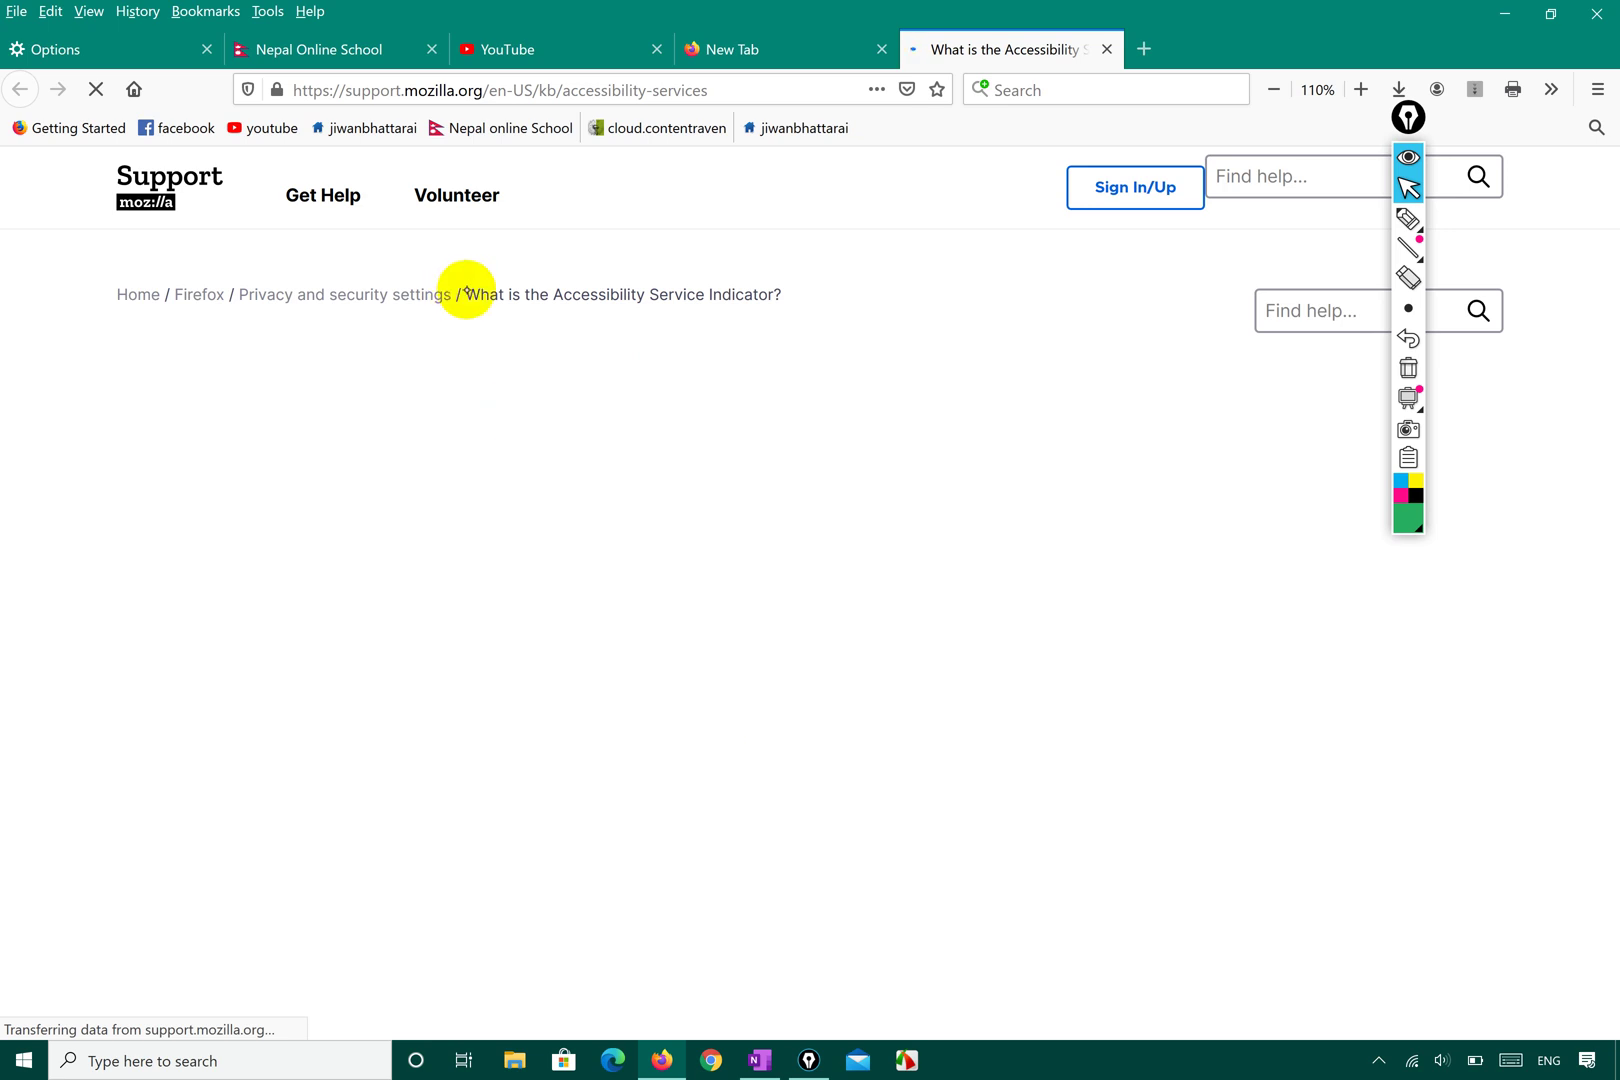
left_click(100, 50)
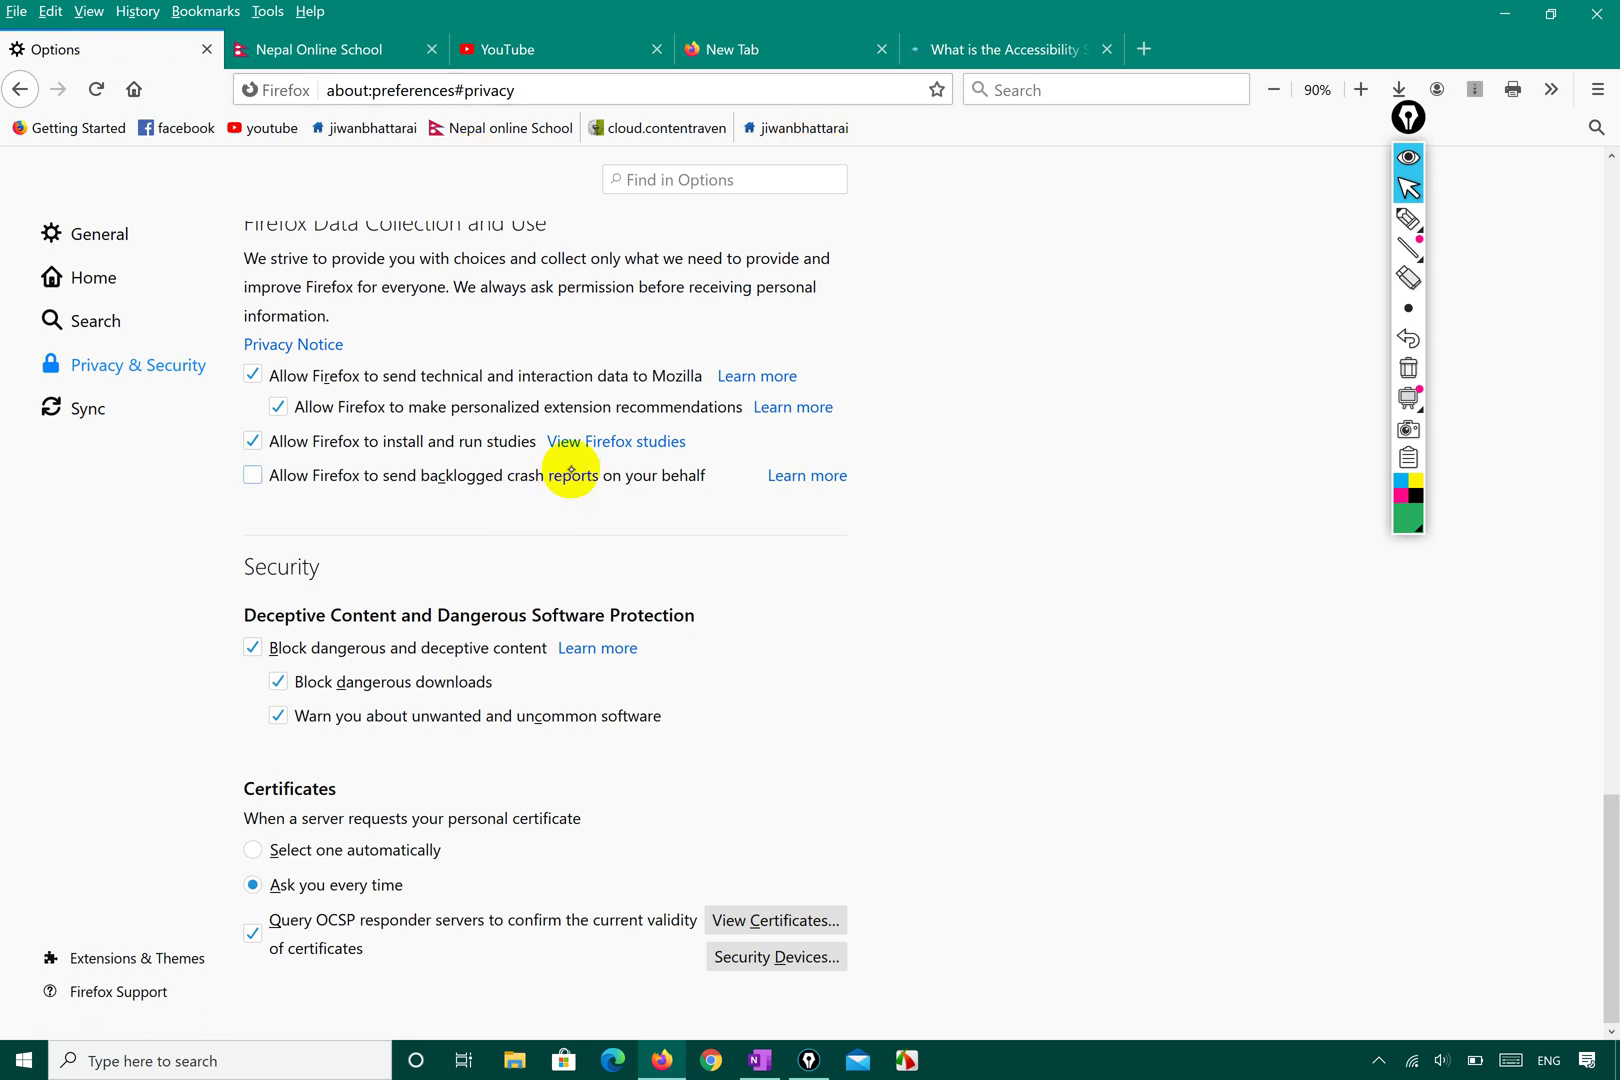
- With the page zoom at 100%, circle the Firefox Data Collection and Use heading in green ink and erase the circle
key("ctrl+minus")
left_click(1407, 219)
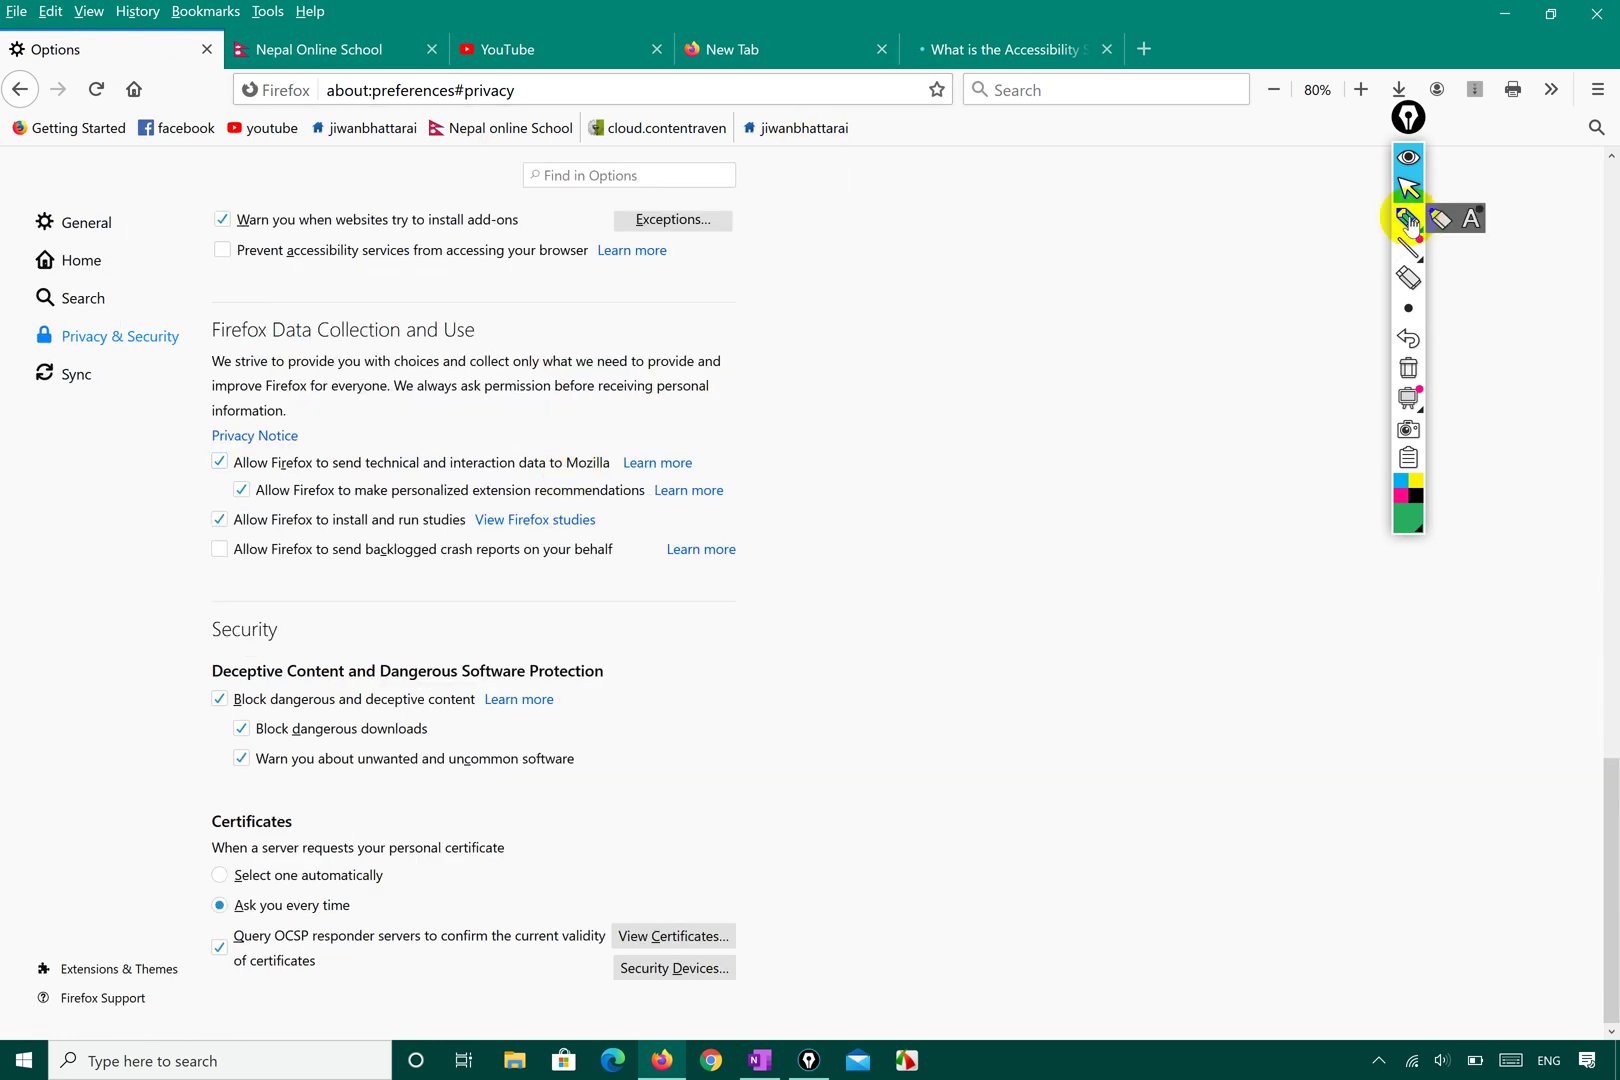
left_click(1408, 188)
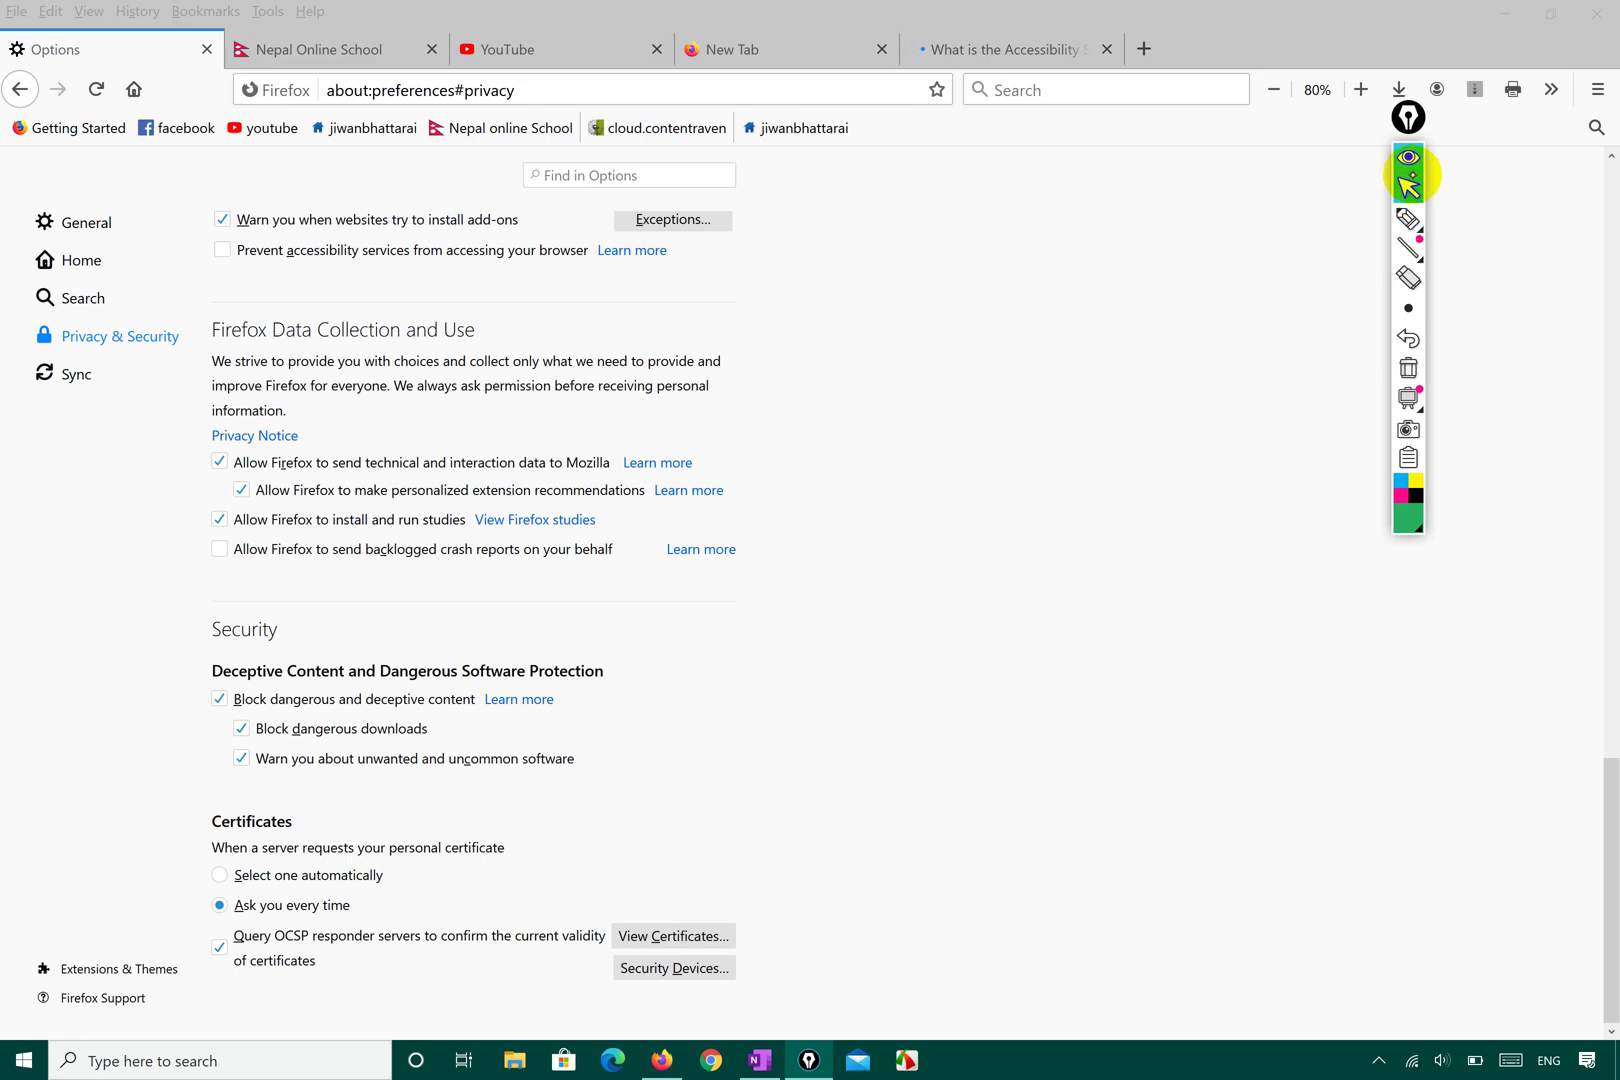
left_click(1361, 90)
left_click(1361, 90)
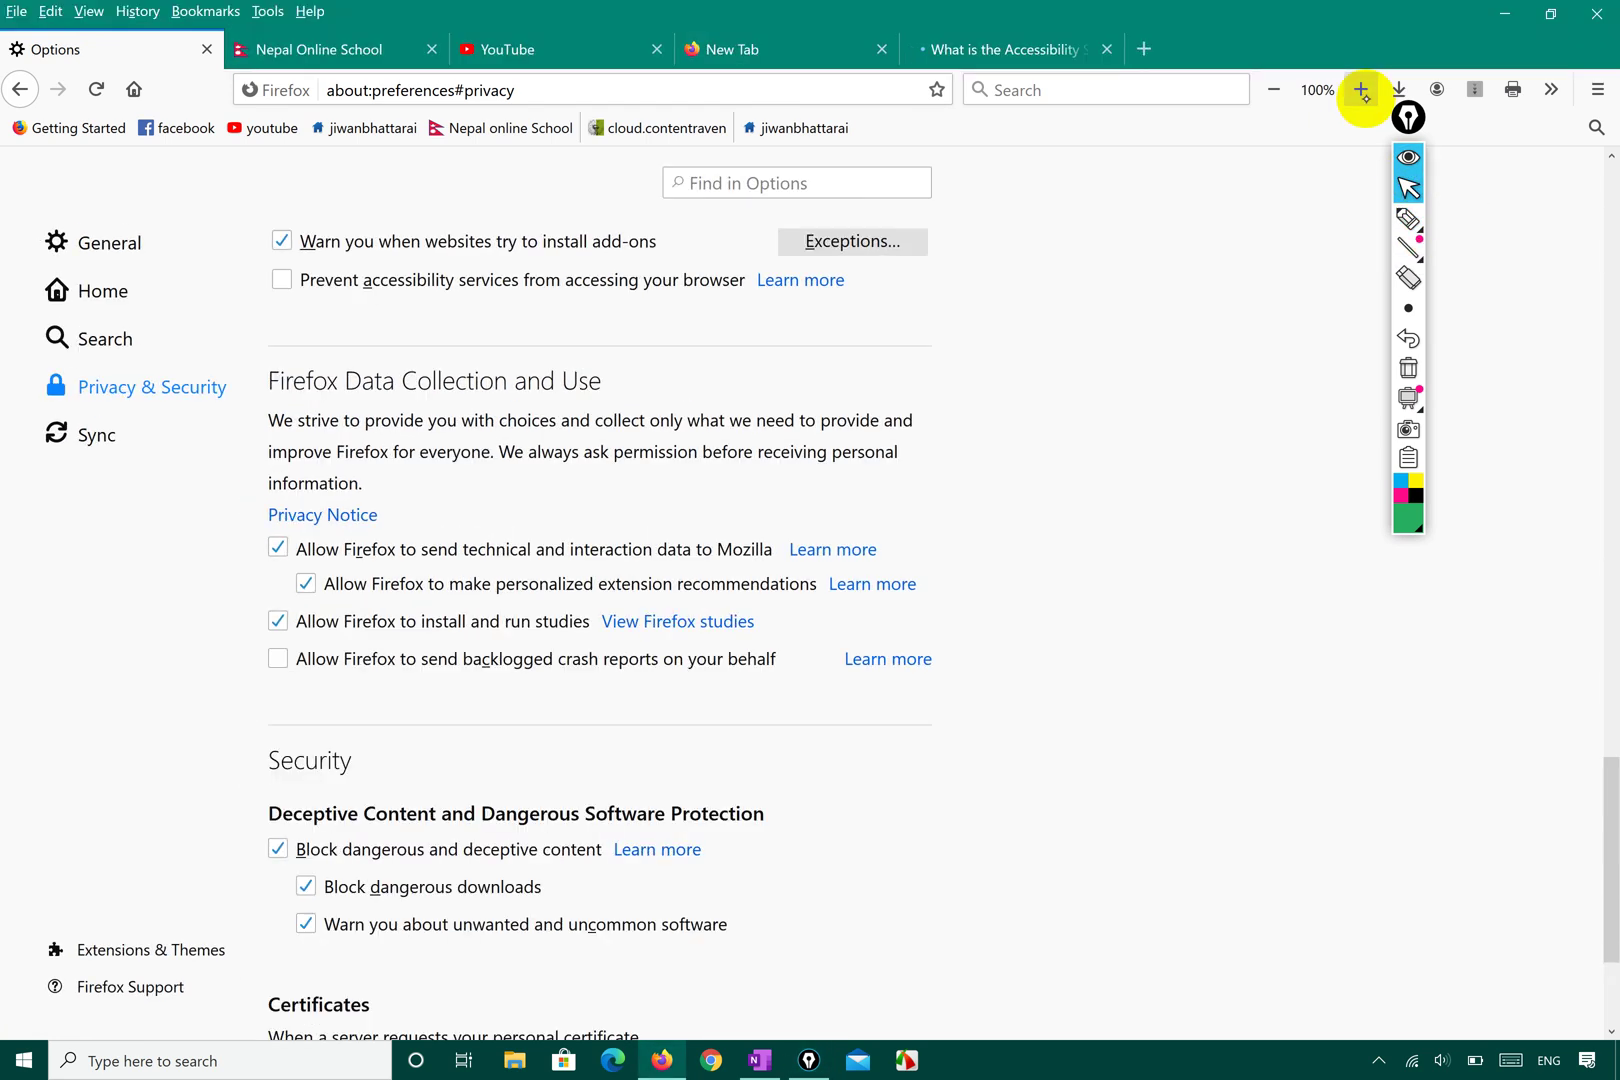
left_click(1405, 218)
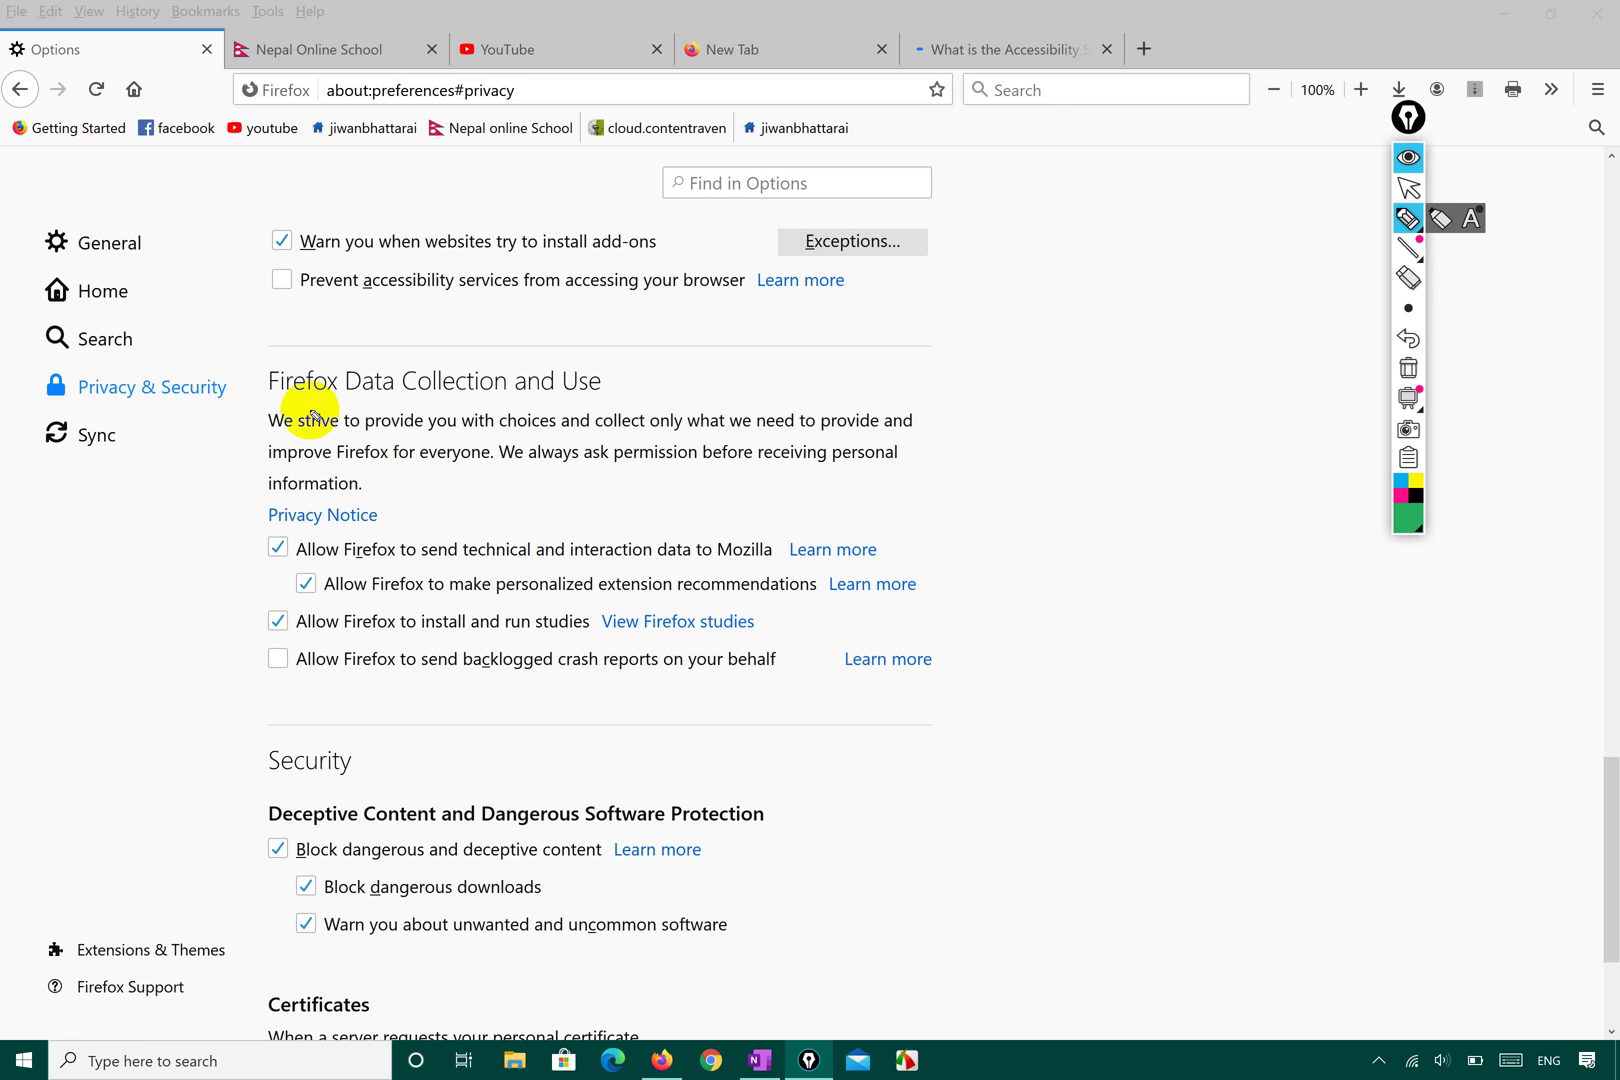
mouse_move(258, 397)
left_mouse_down()
mouse_move(409, 423)
mouse_move(622, 405)
mouse_move(591, 357)
mouse_move(228, 314)
mouse_move(266, 397)
left_mouse_up()
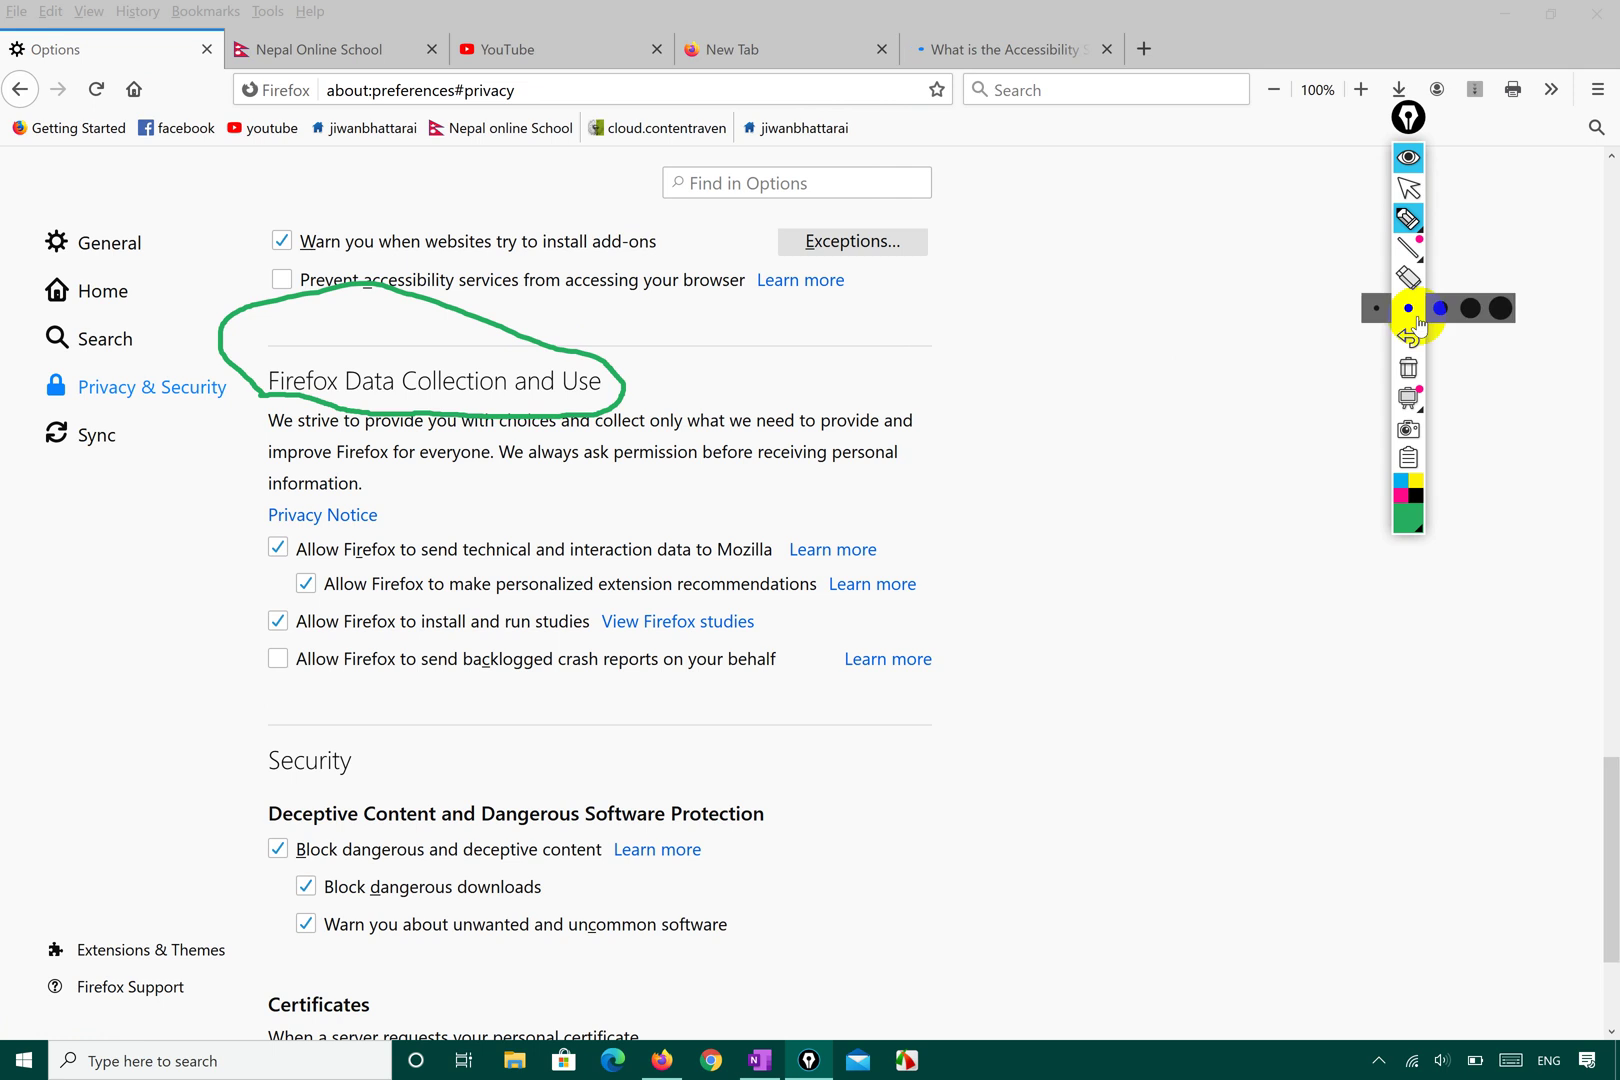
left_click(1408, 366)
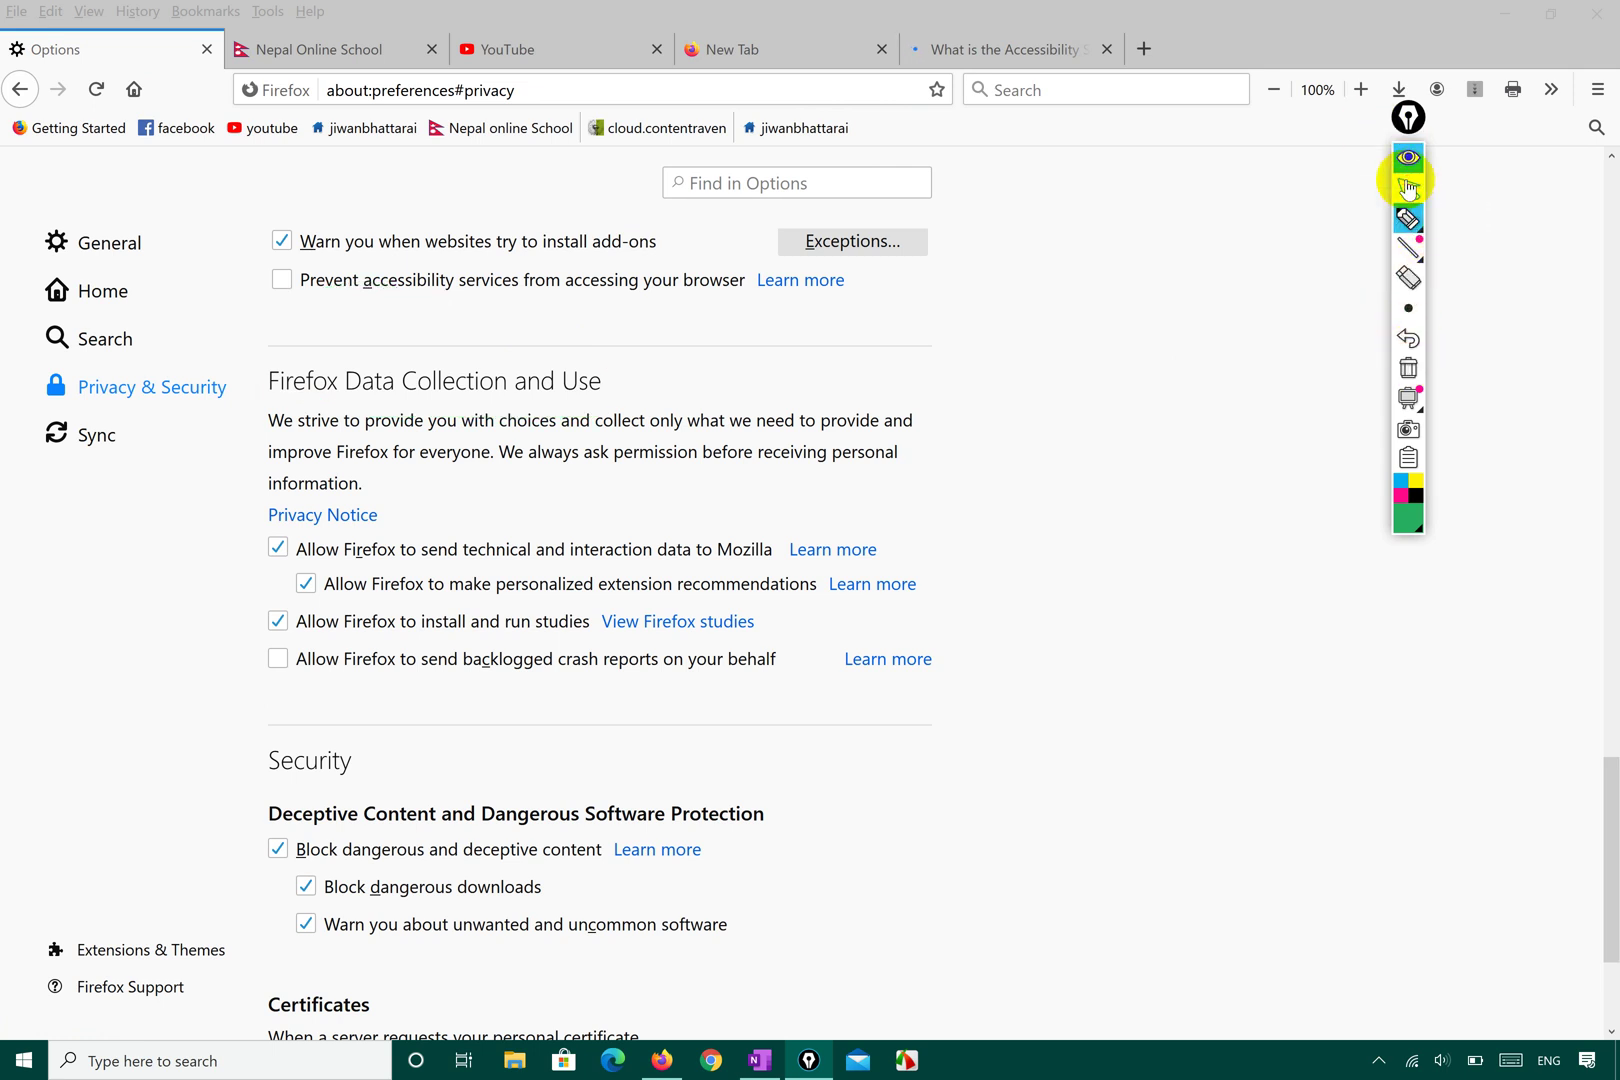
- Underline the description below Firefox Data Collection and Use in green, clear the underlines and return to normal pointing
left_click(1440, 218)
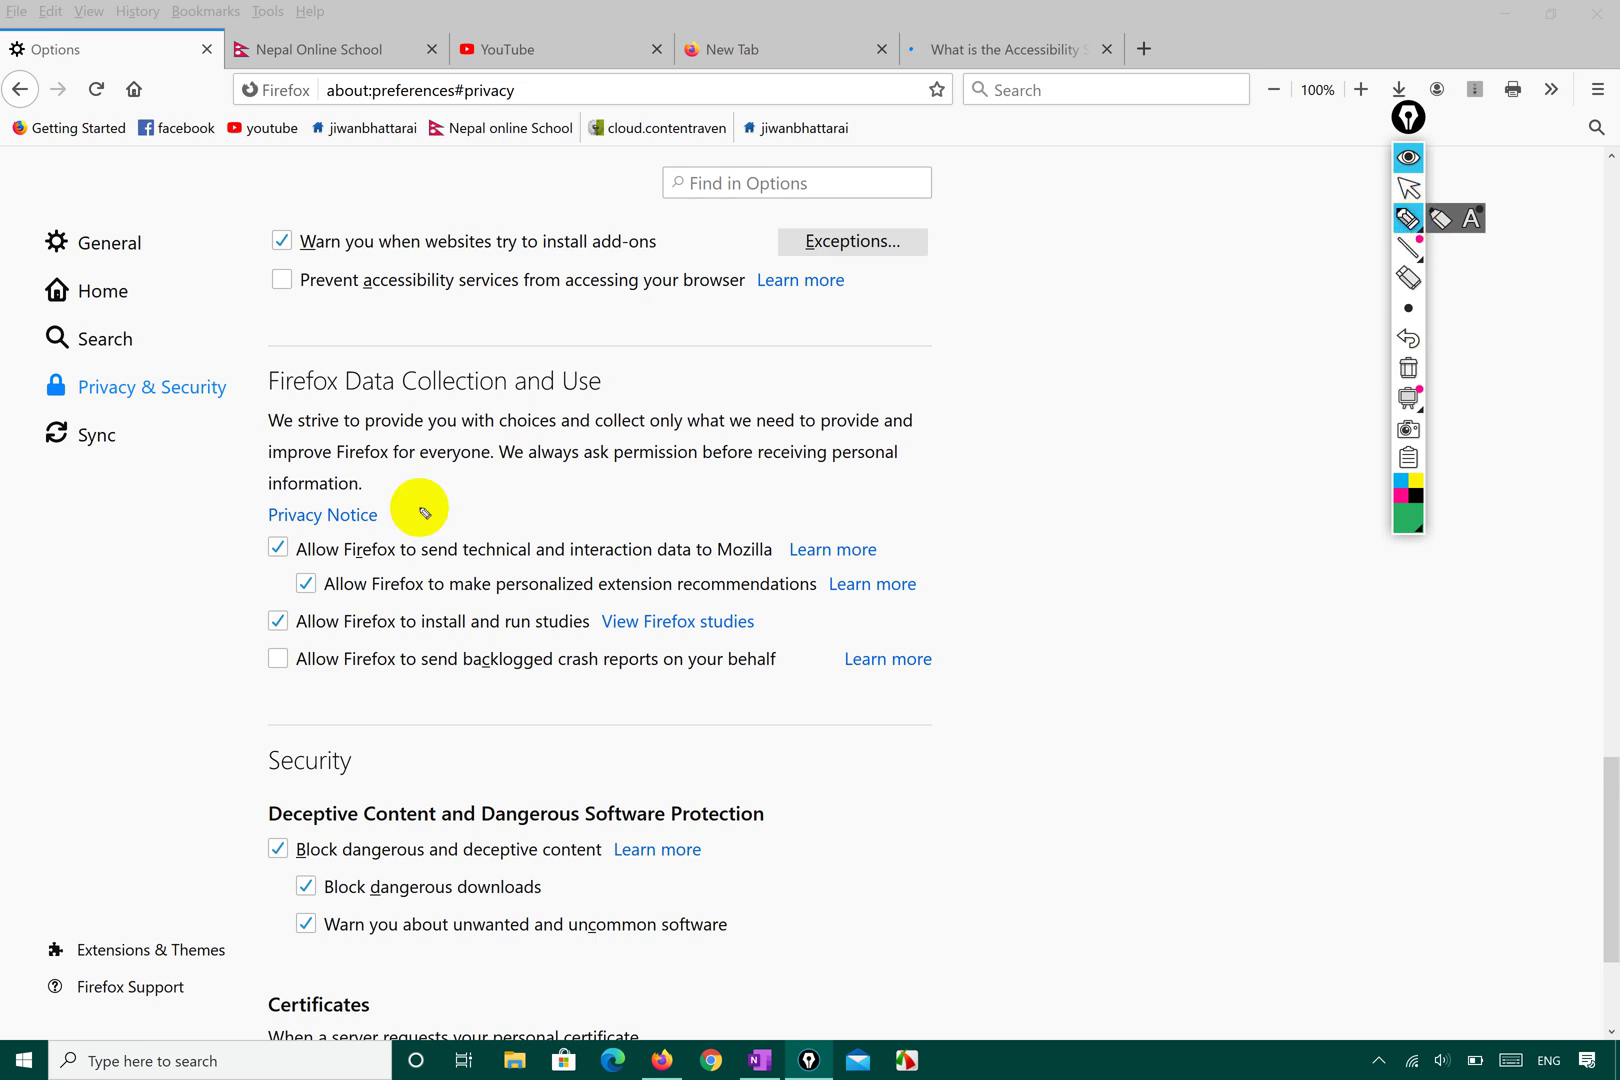
left_click_drag(260, 432, 895, 437)
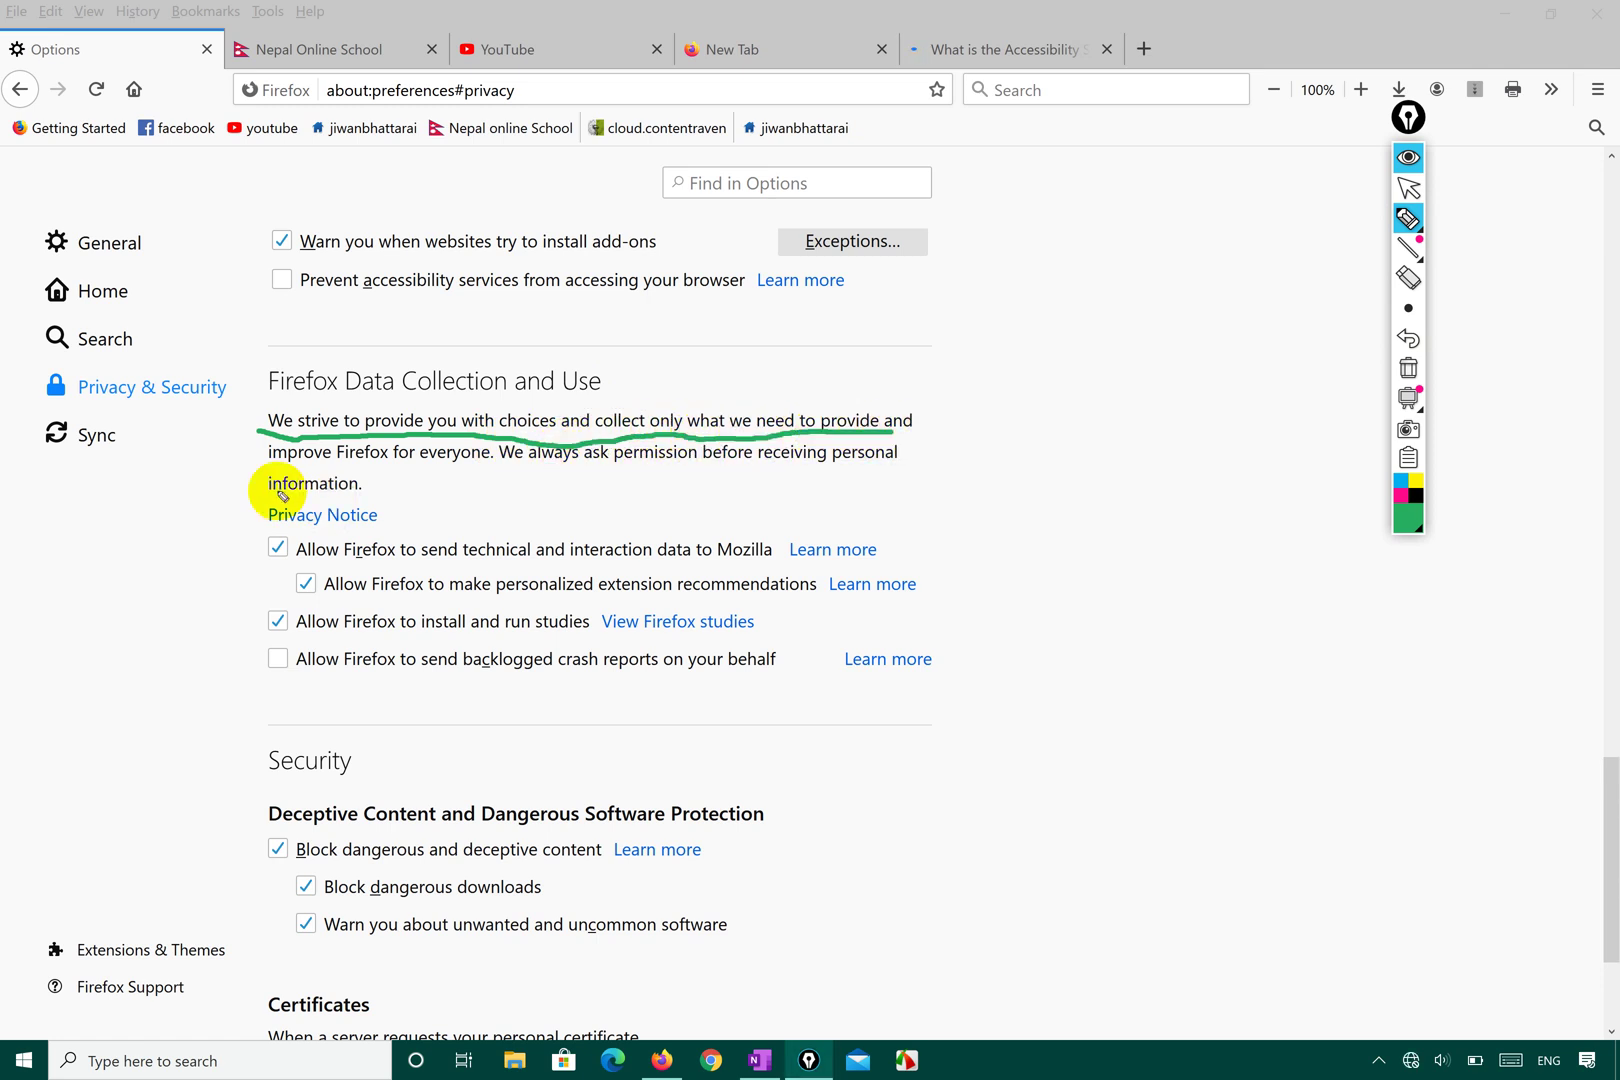
left_click_drag(270, 468, 463, 478)
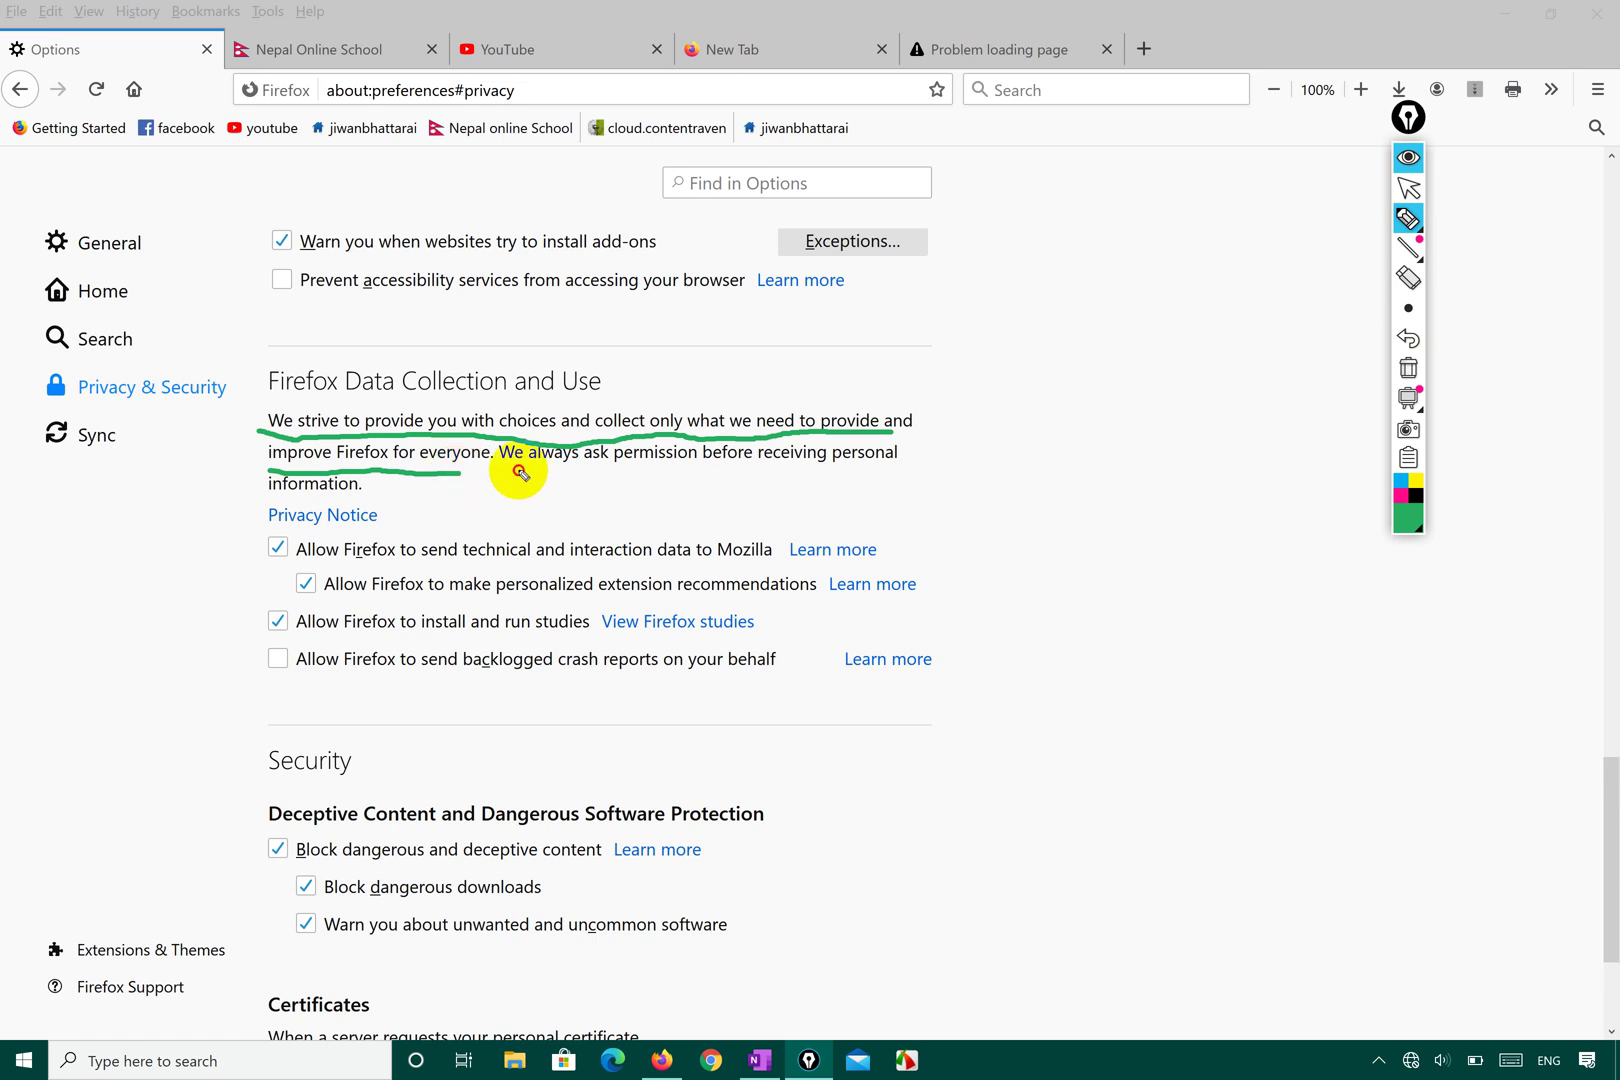
left_click_drag(516, 466, 848, 472)
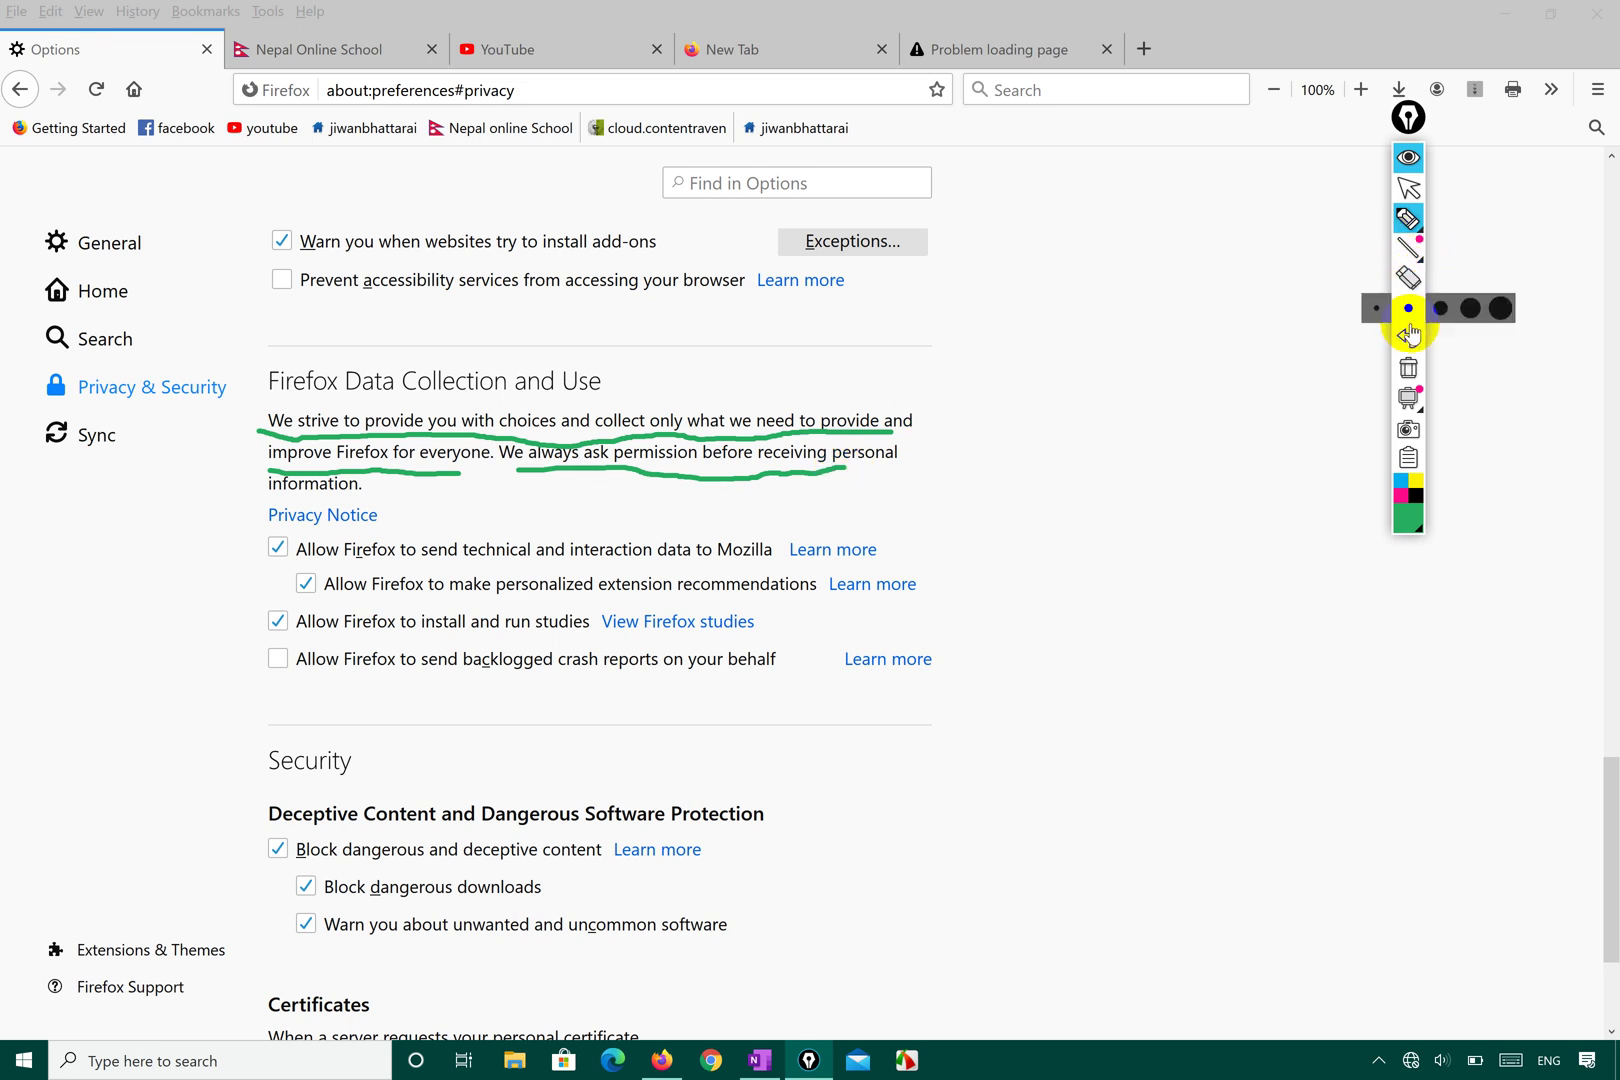
left_click(1408, 368)
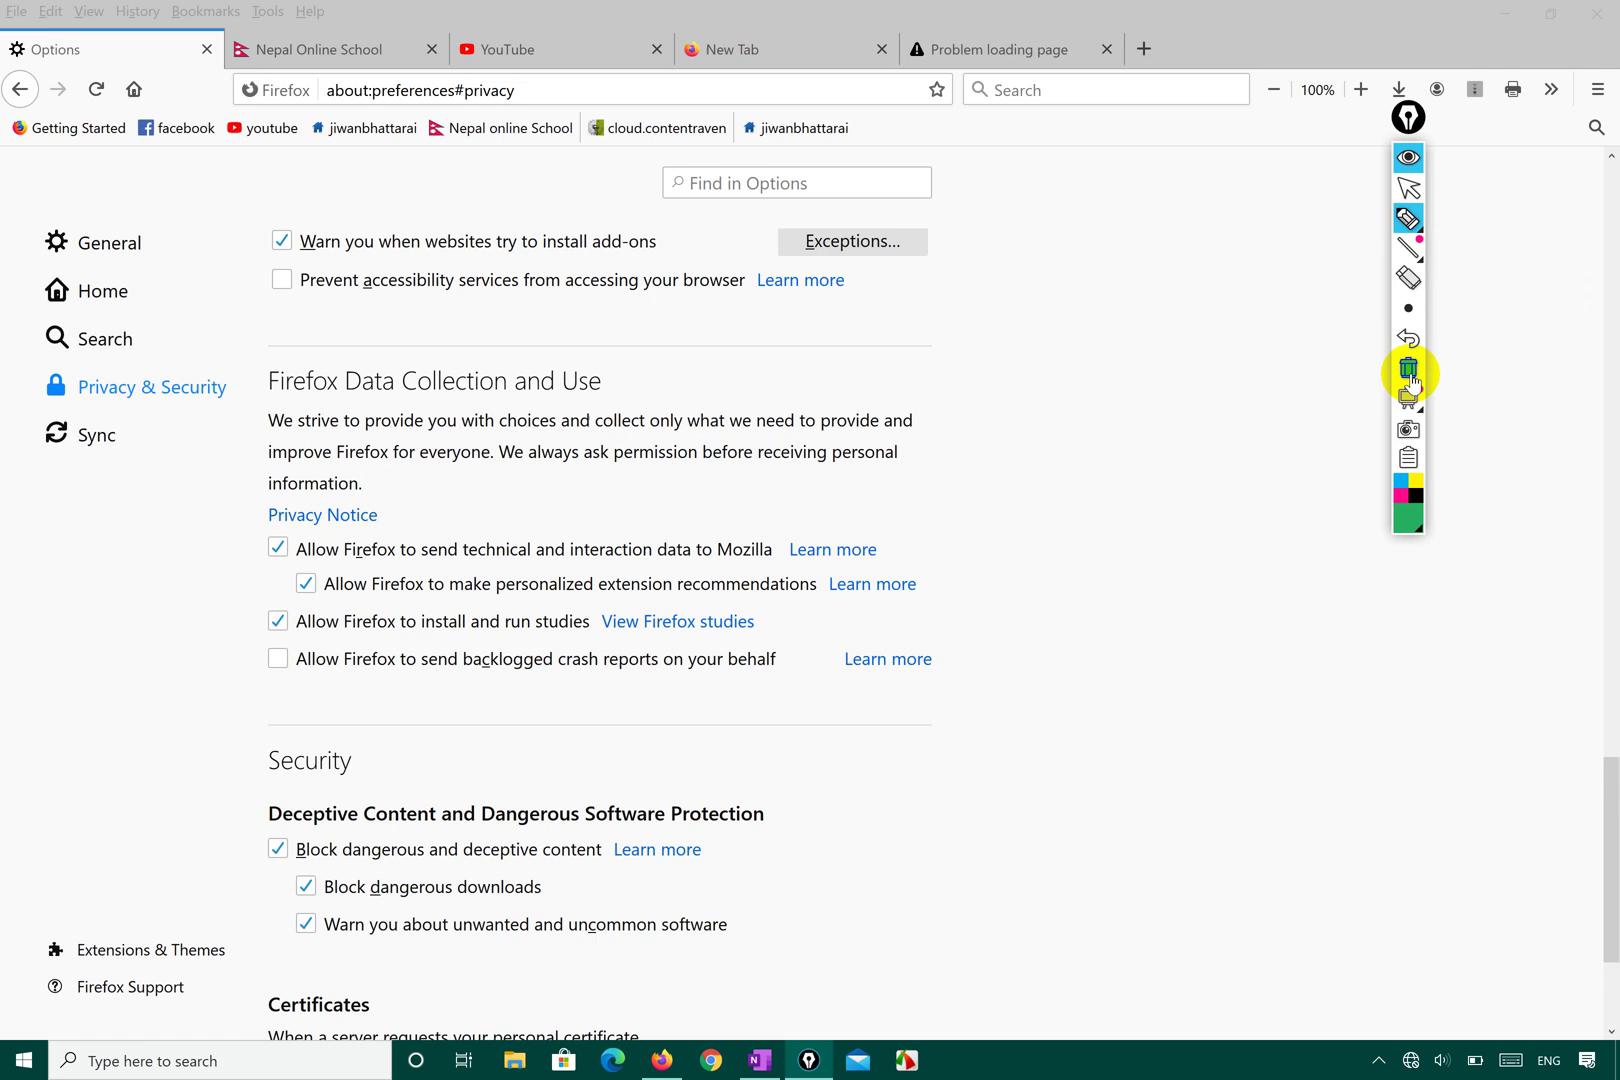
left_click(1410, 189)
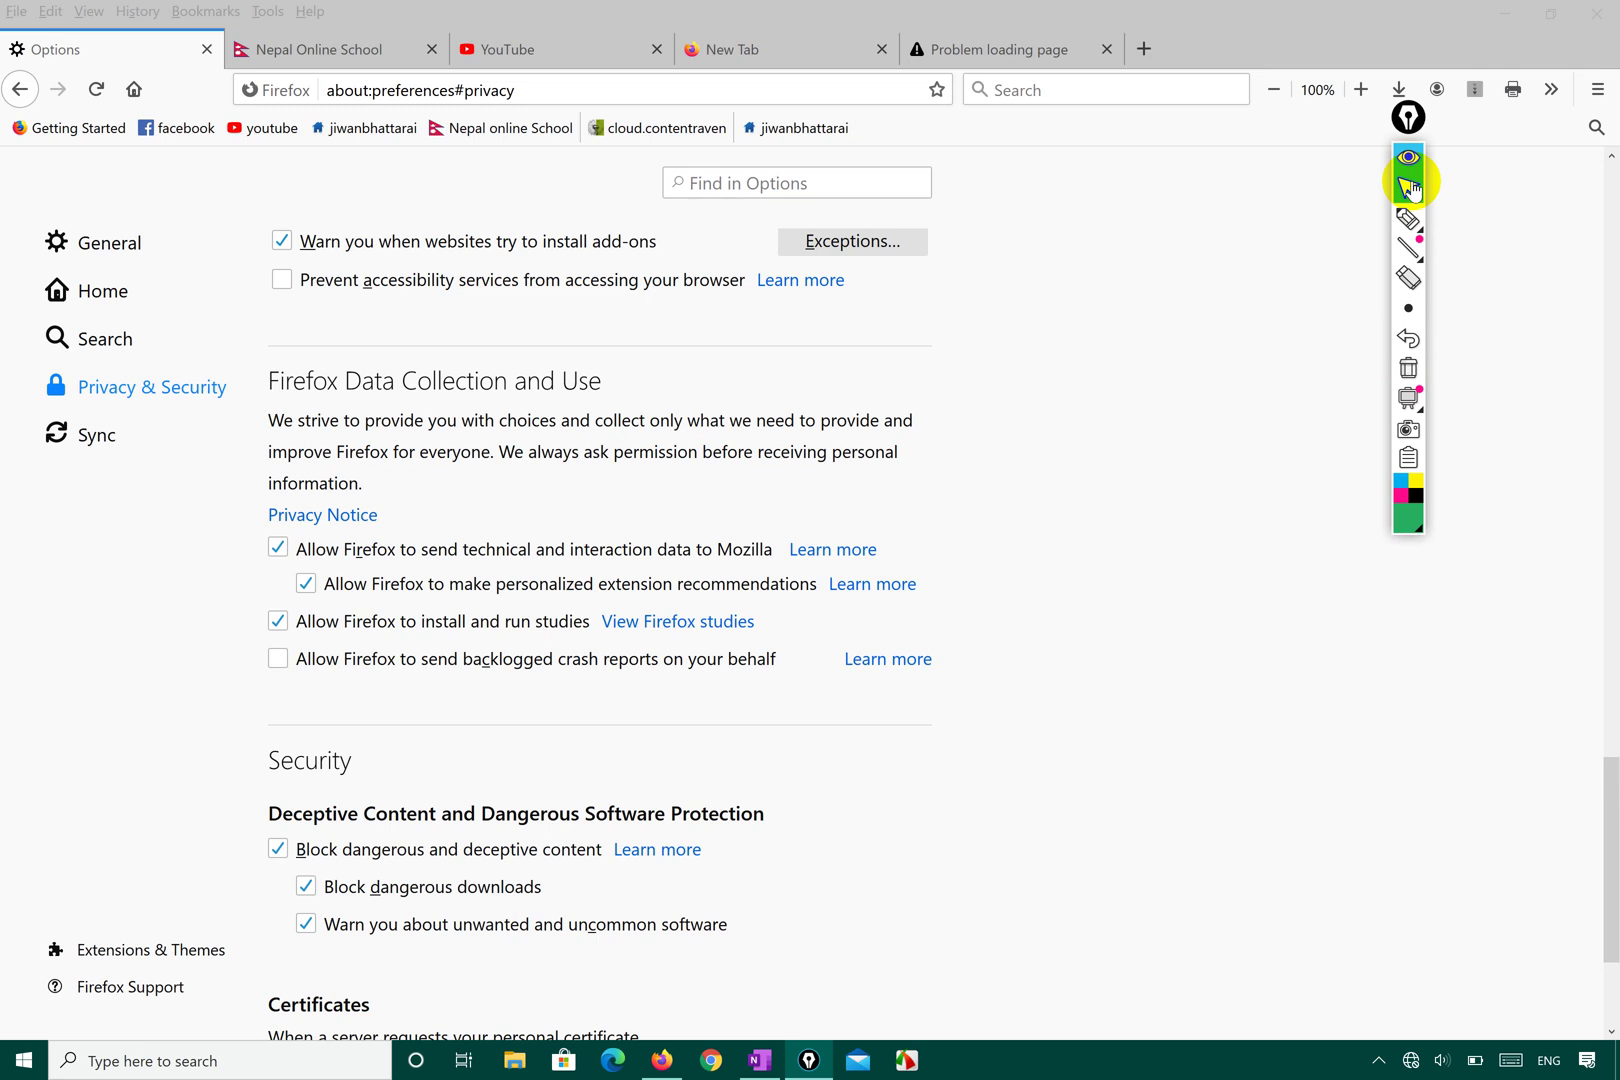
- Tick the technical and interaction data option and underline the personalized extension recommendations option in green, and clear the ink
left_click(1408, 218)
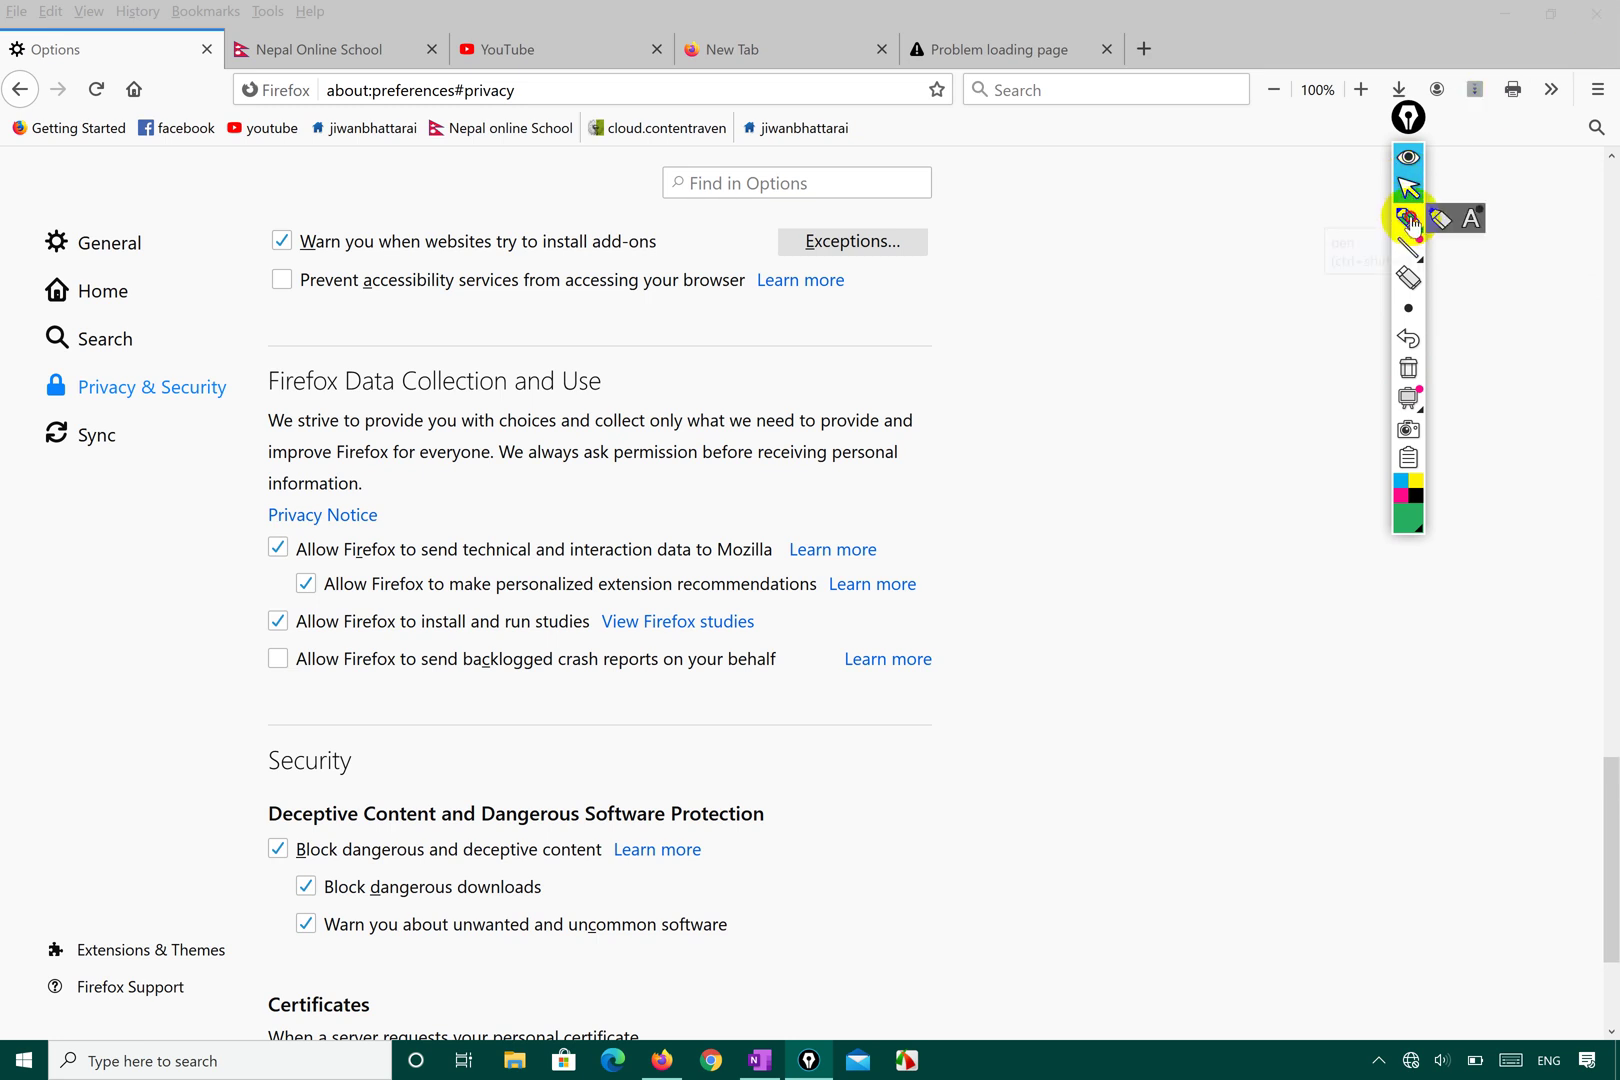
mouse_move(217, 525)
left_mouse_down()
mouse_move(230, 565)
mouse_move(362, 512)
left_mouse_up()
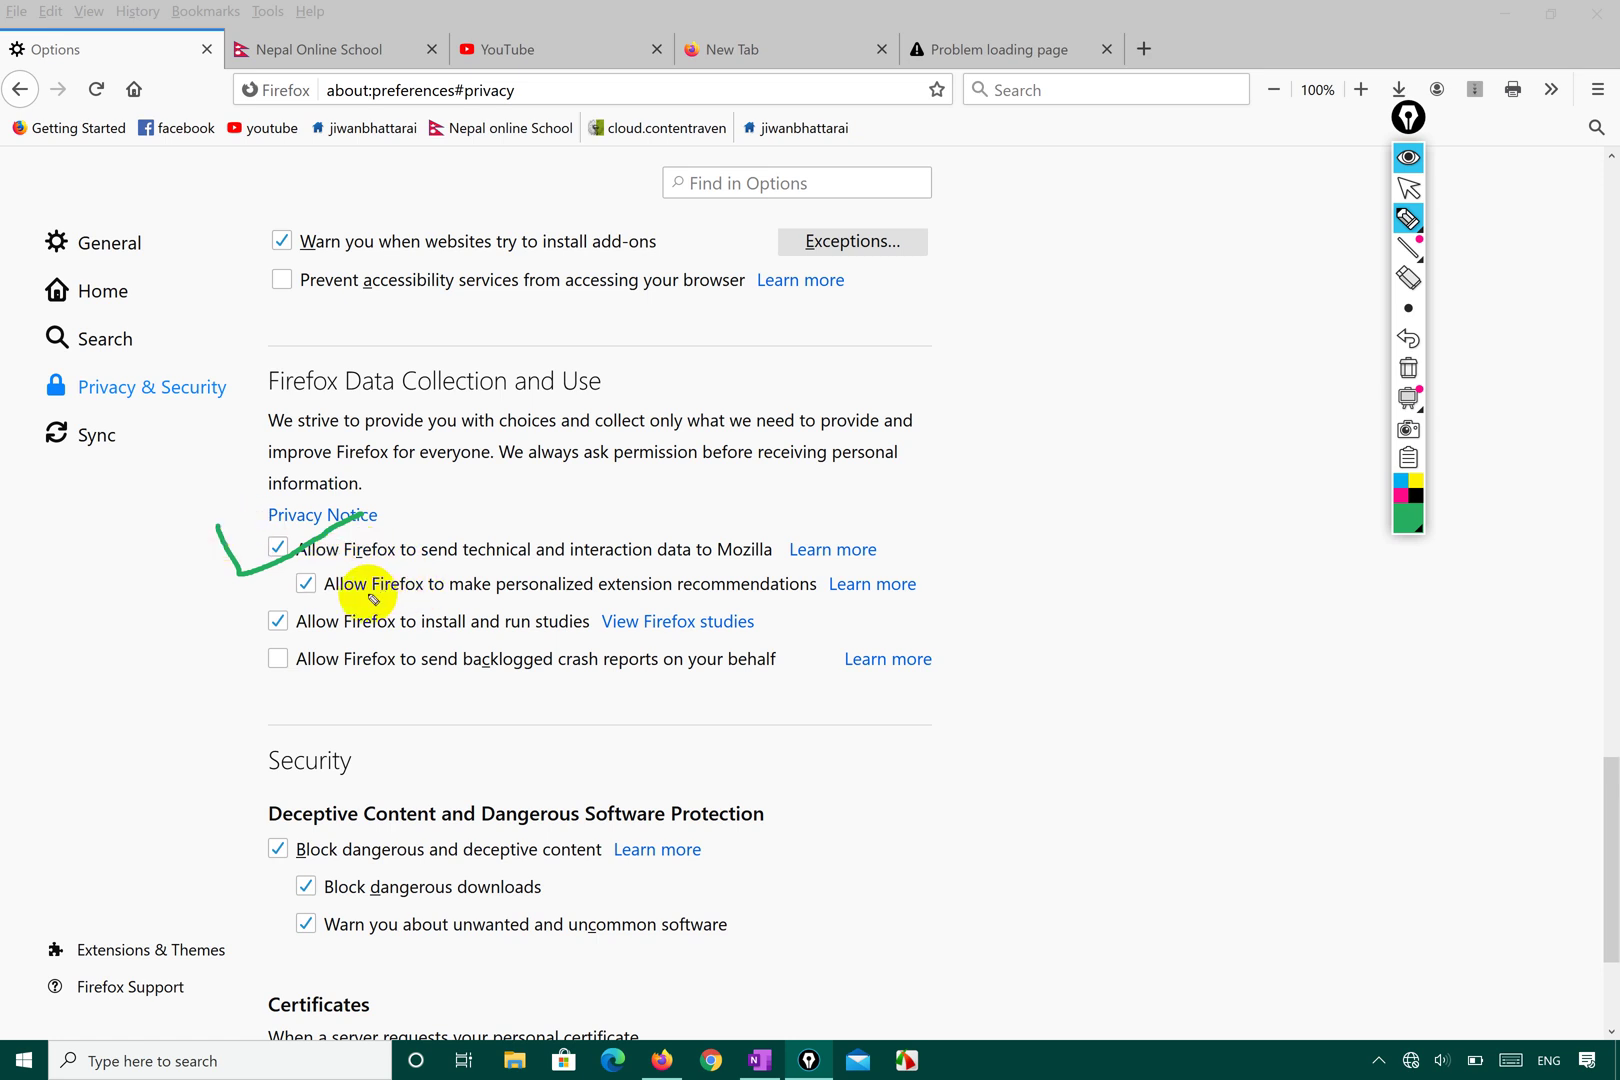
left_click_drag(367, 597, 818, 601)
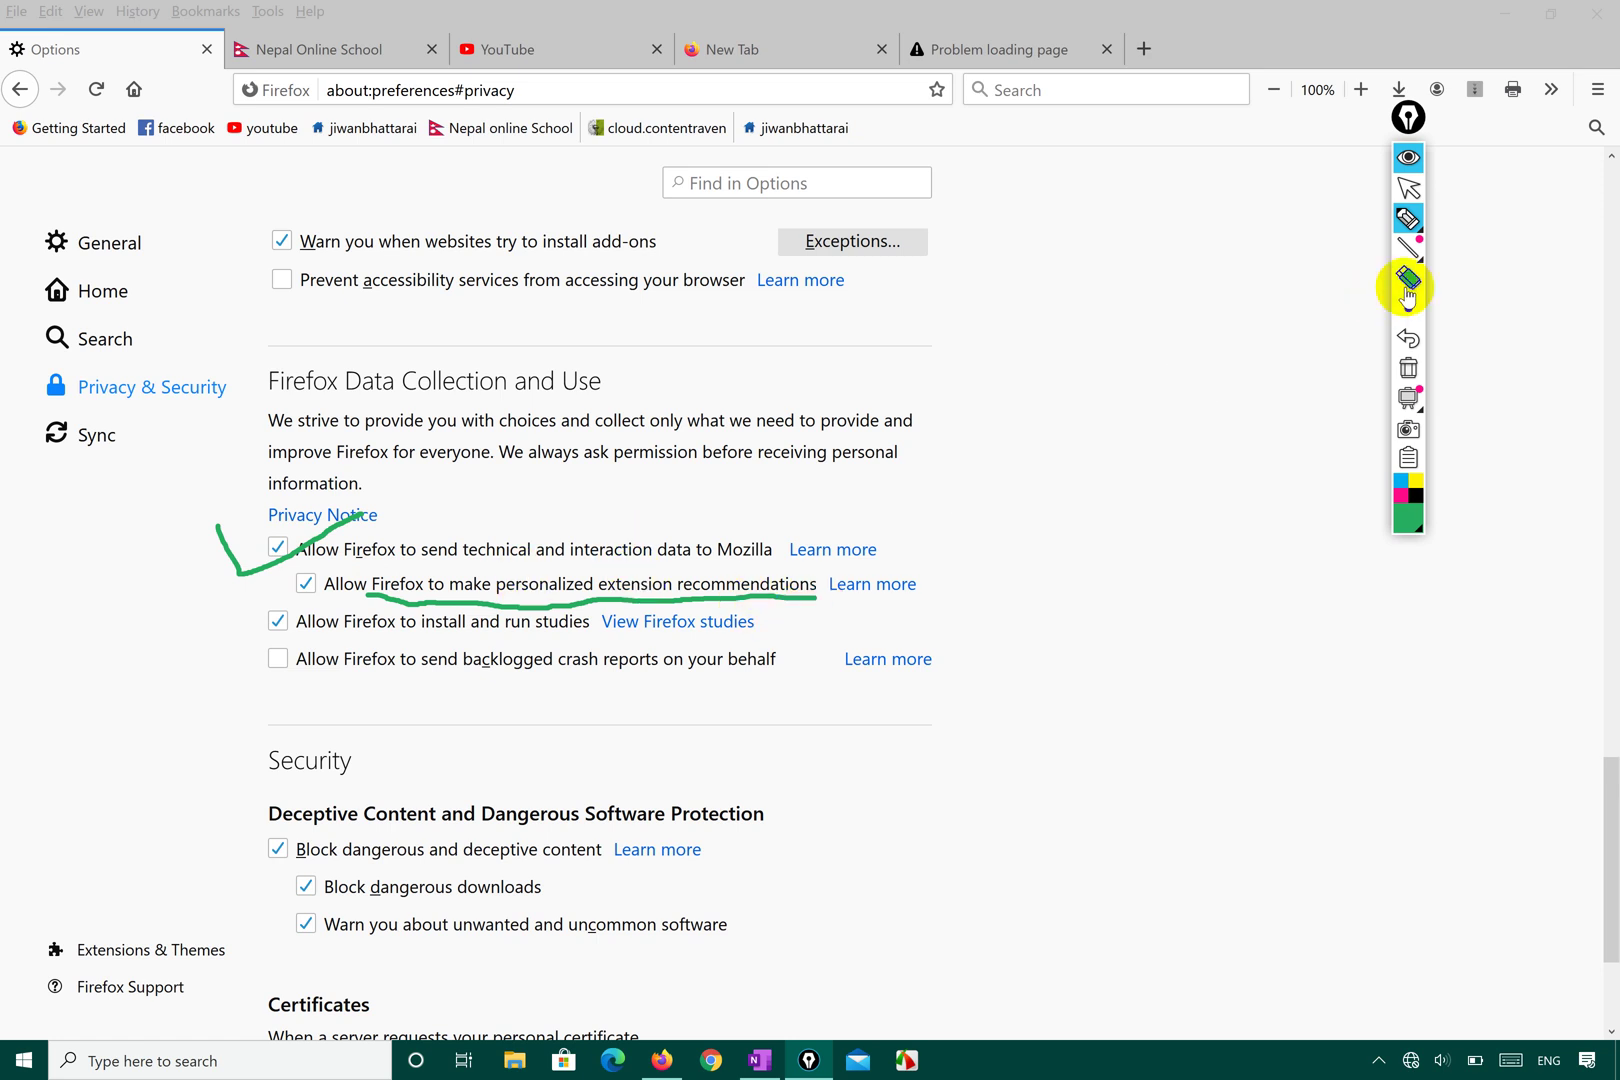
left_click(1409, 367)
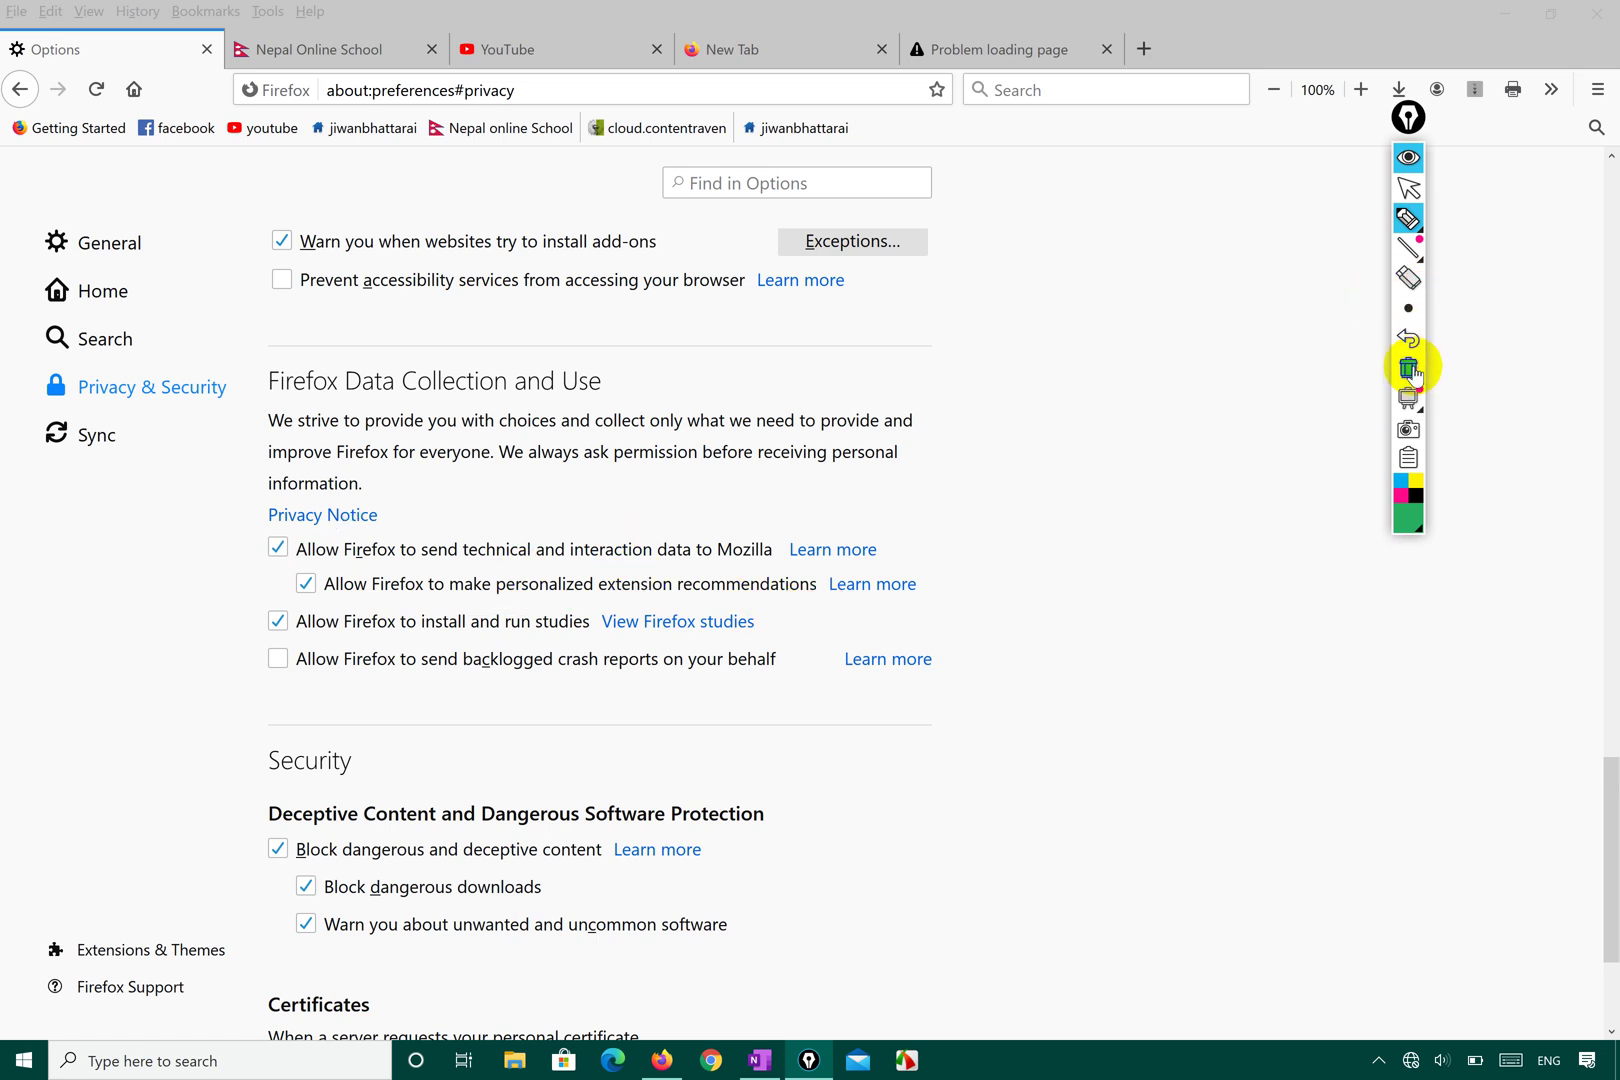
left_click(1409, 188)
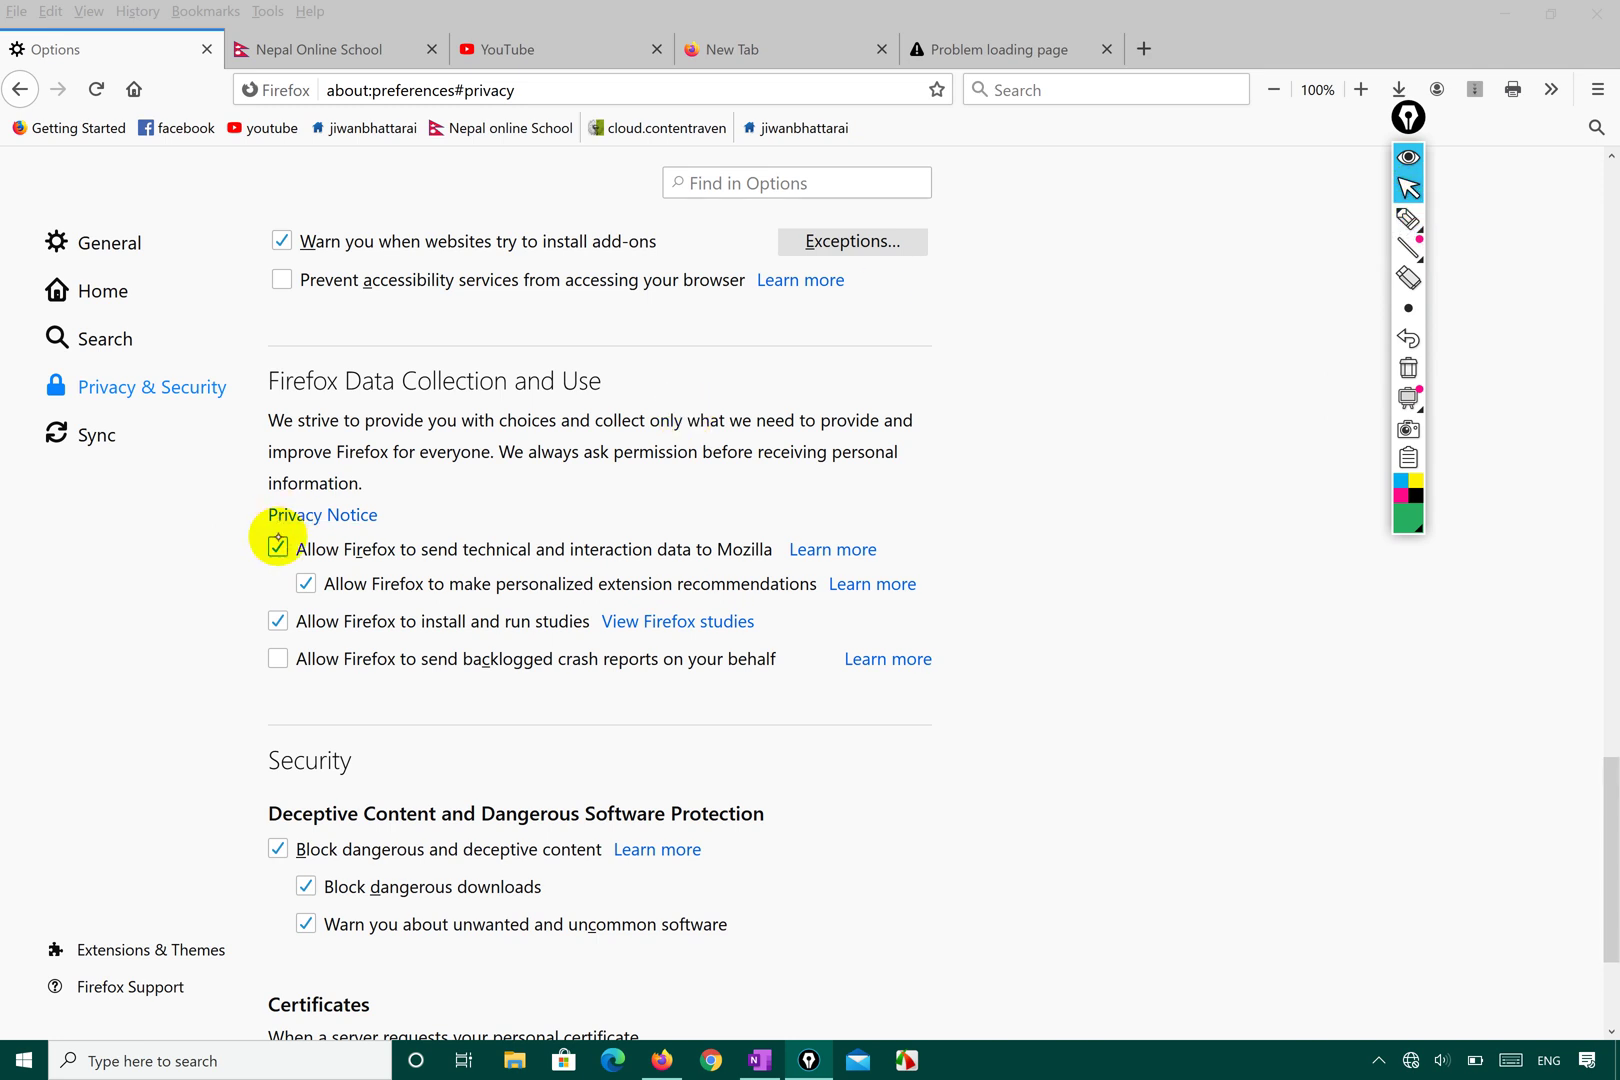
- Disable sending technical and interaction data and running studies, and allow Firefox to send backlogged crash reports
left_click(278, 548)
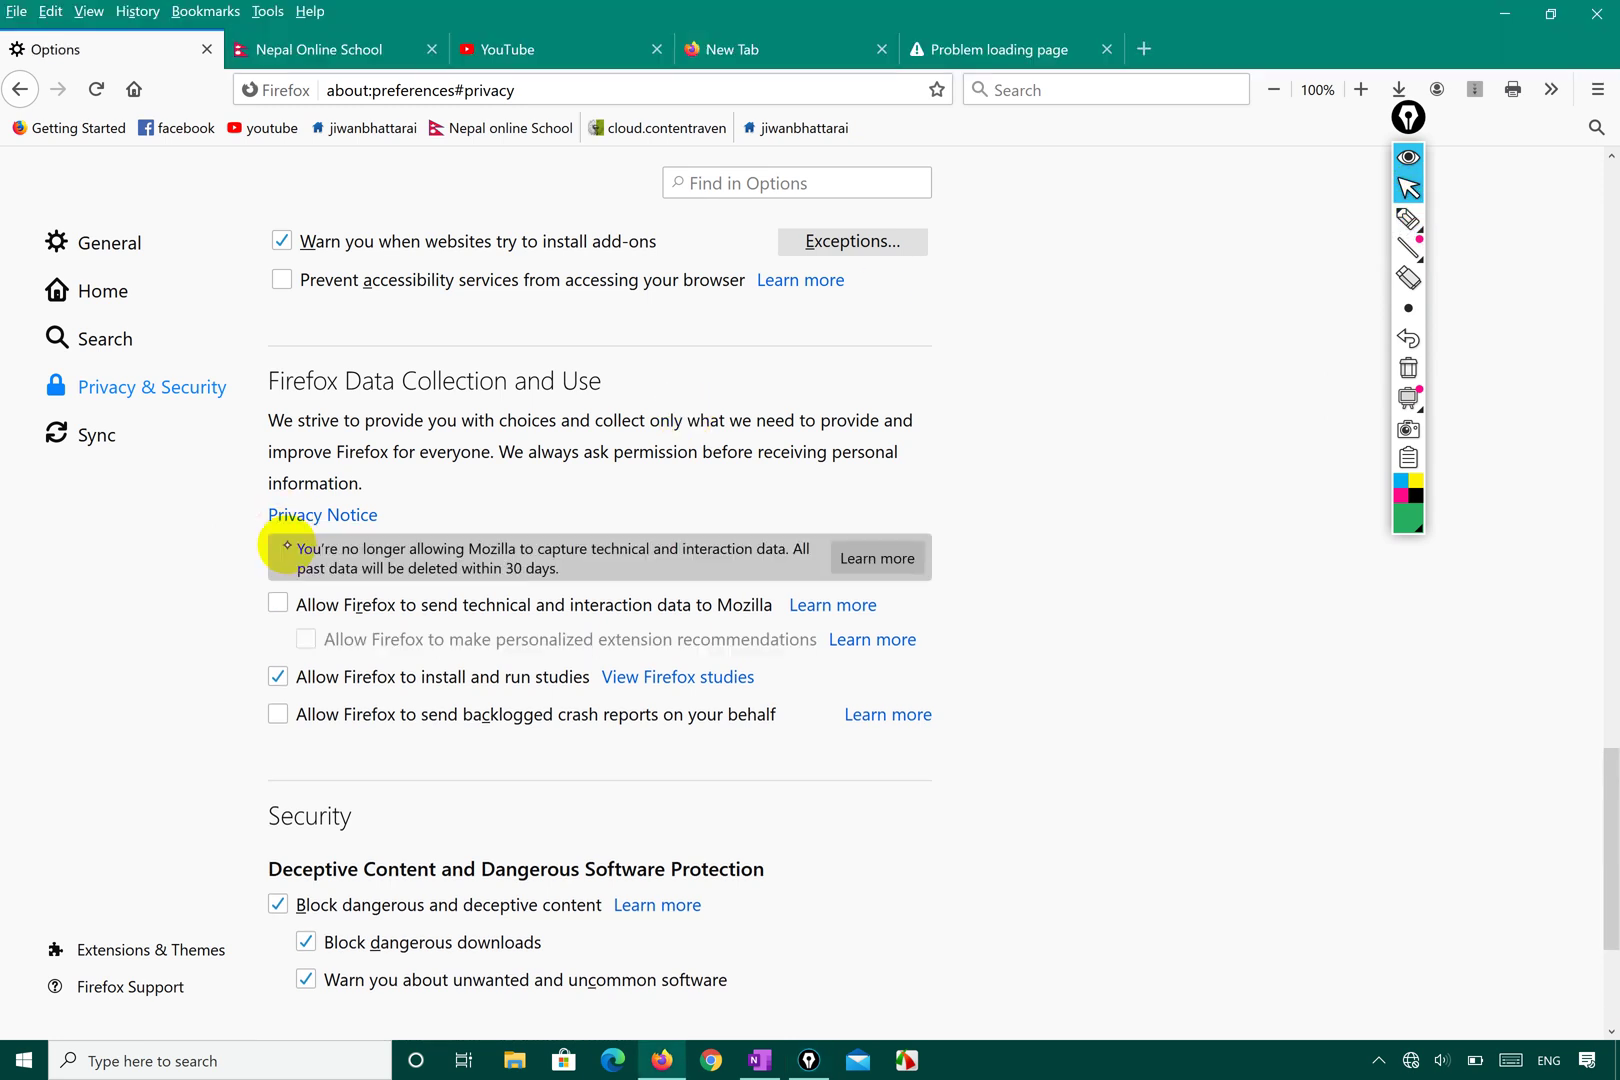
left_click(276, 679)
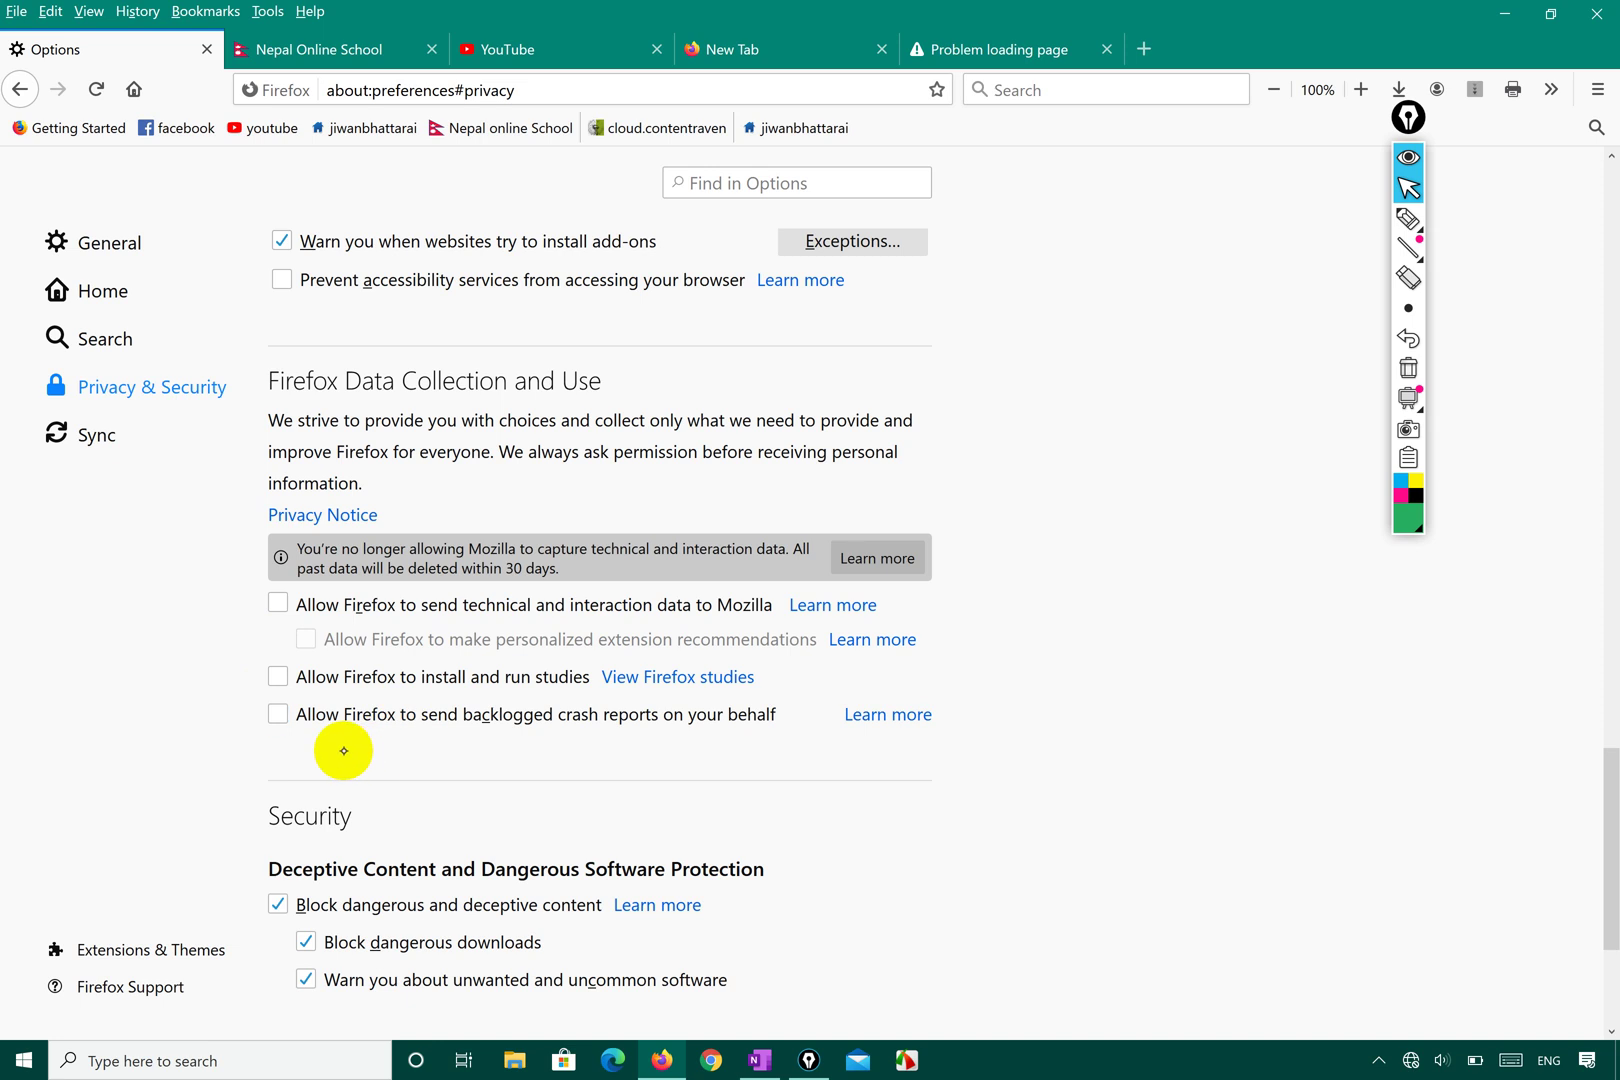
left_click(278, 714)
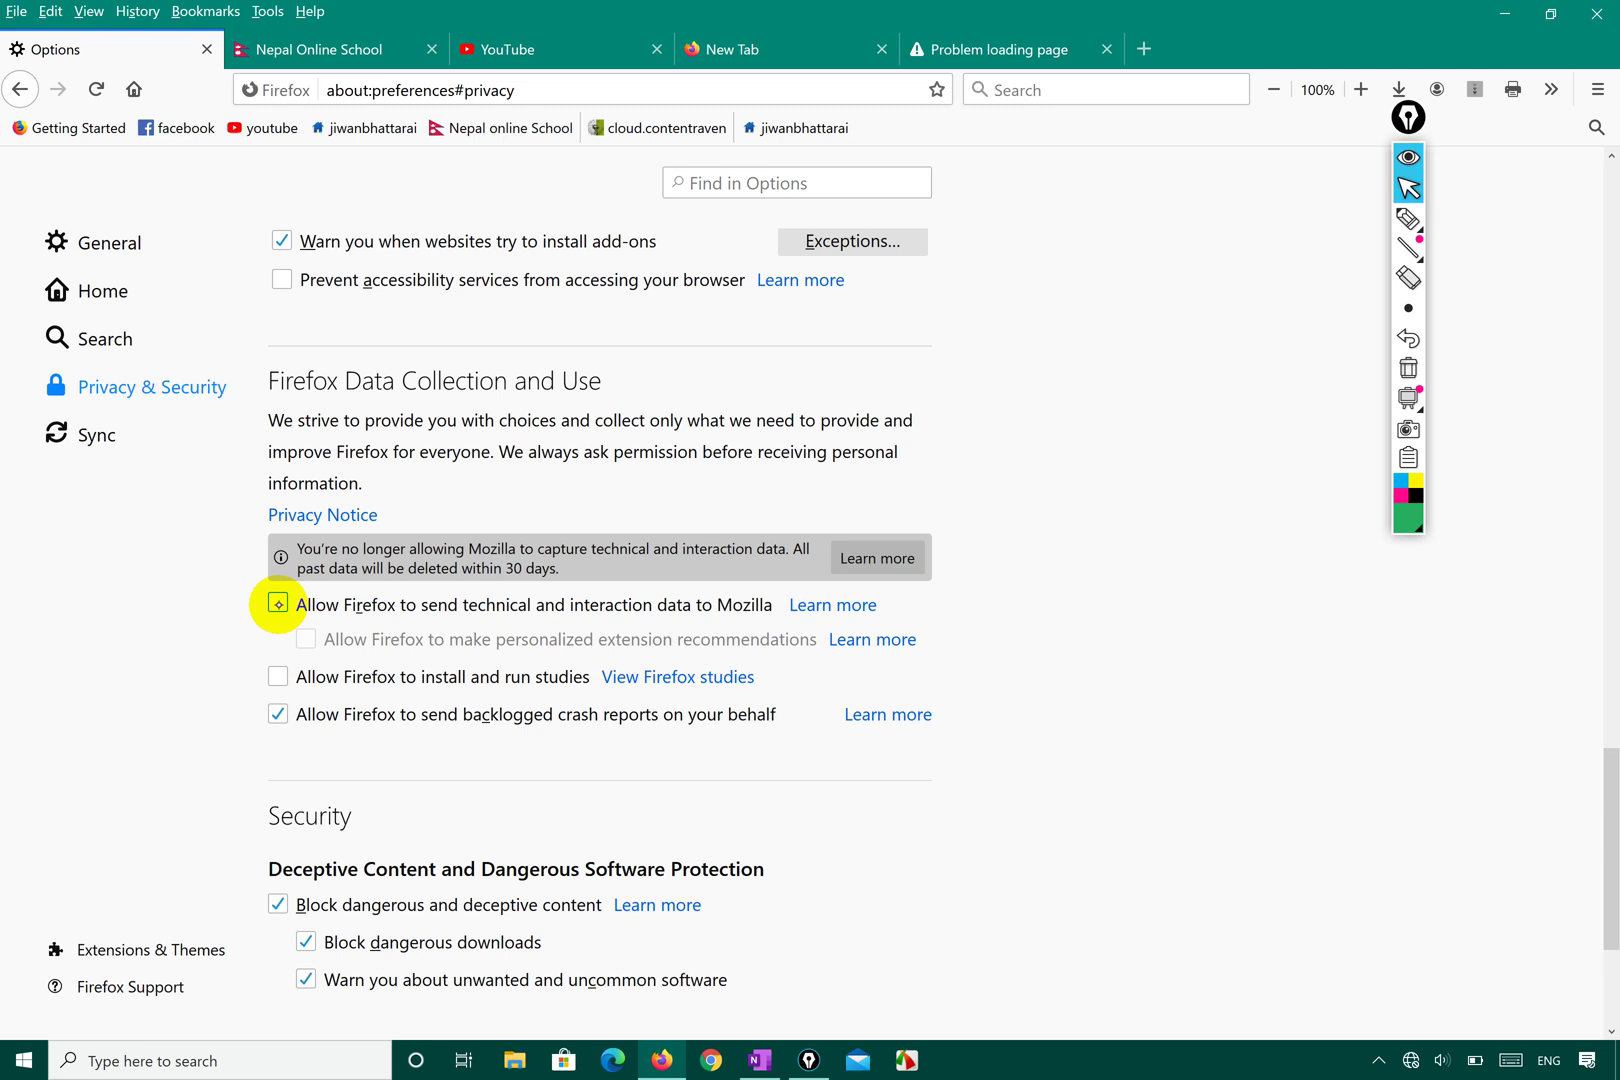
- Highlight the Certificates heading under Security, deselect it and open the Certificate Manager
scroll(571, 530, "down", 3)
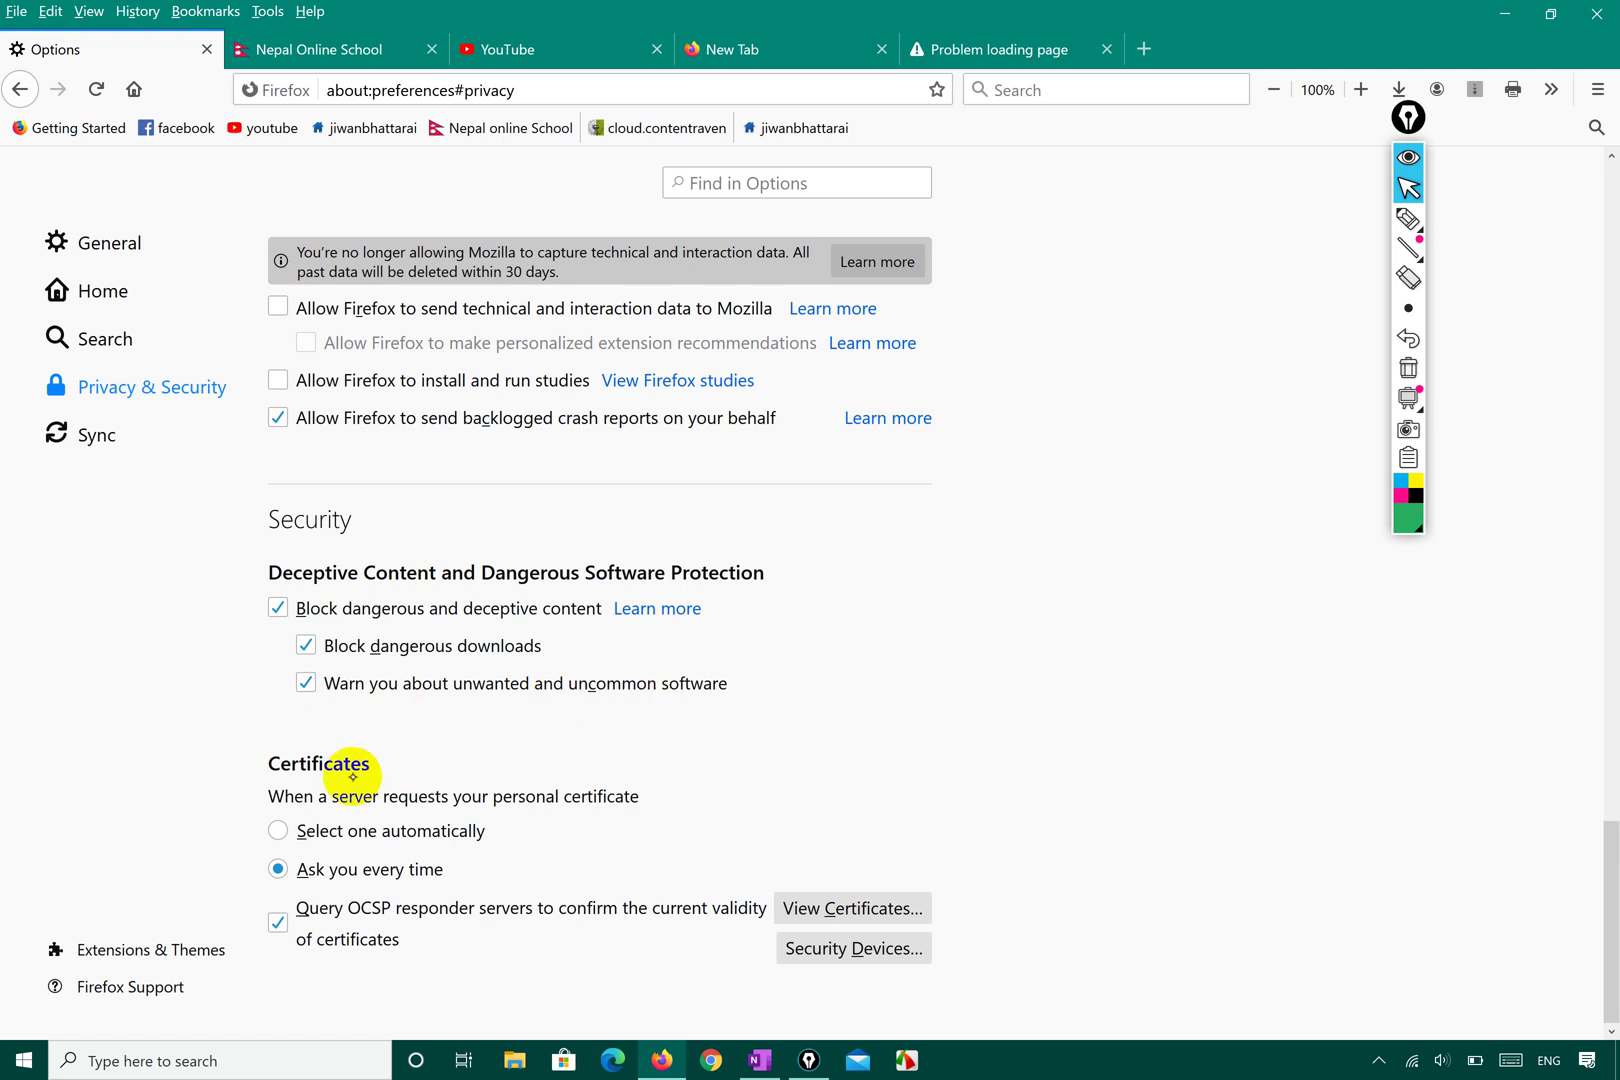
double_click(319, 762)
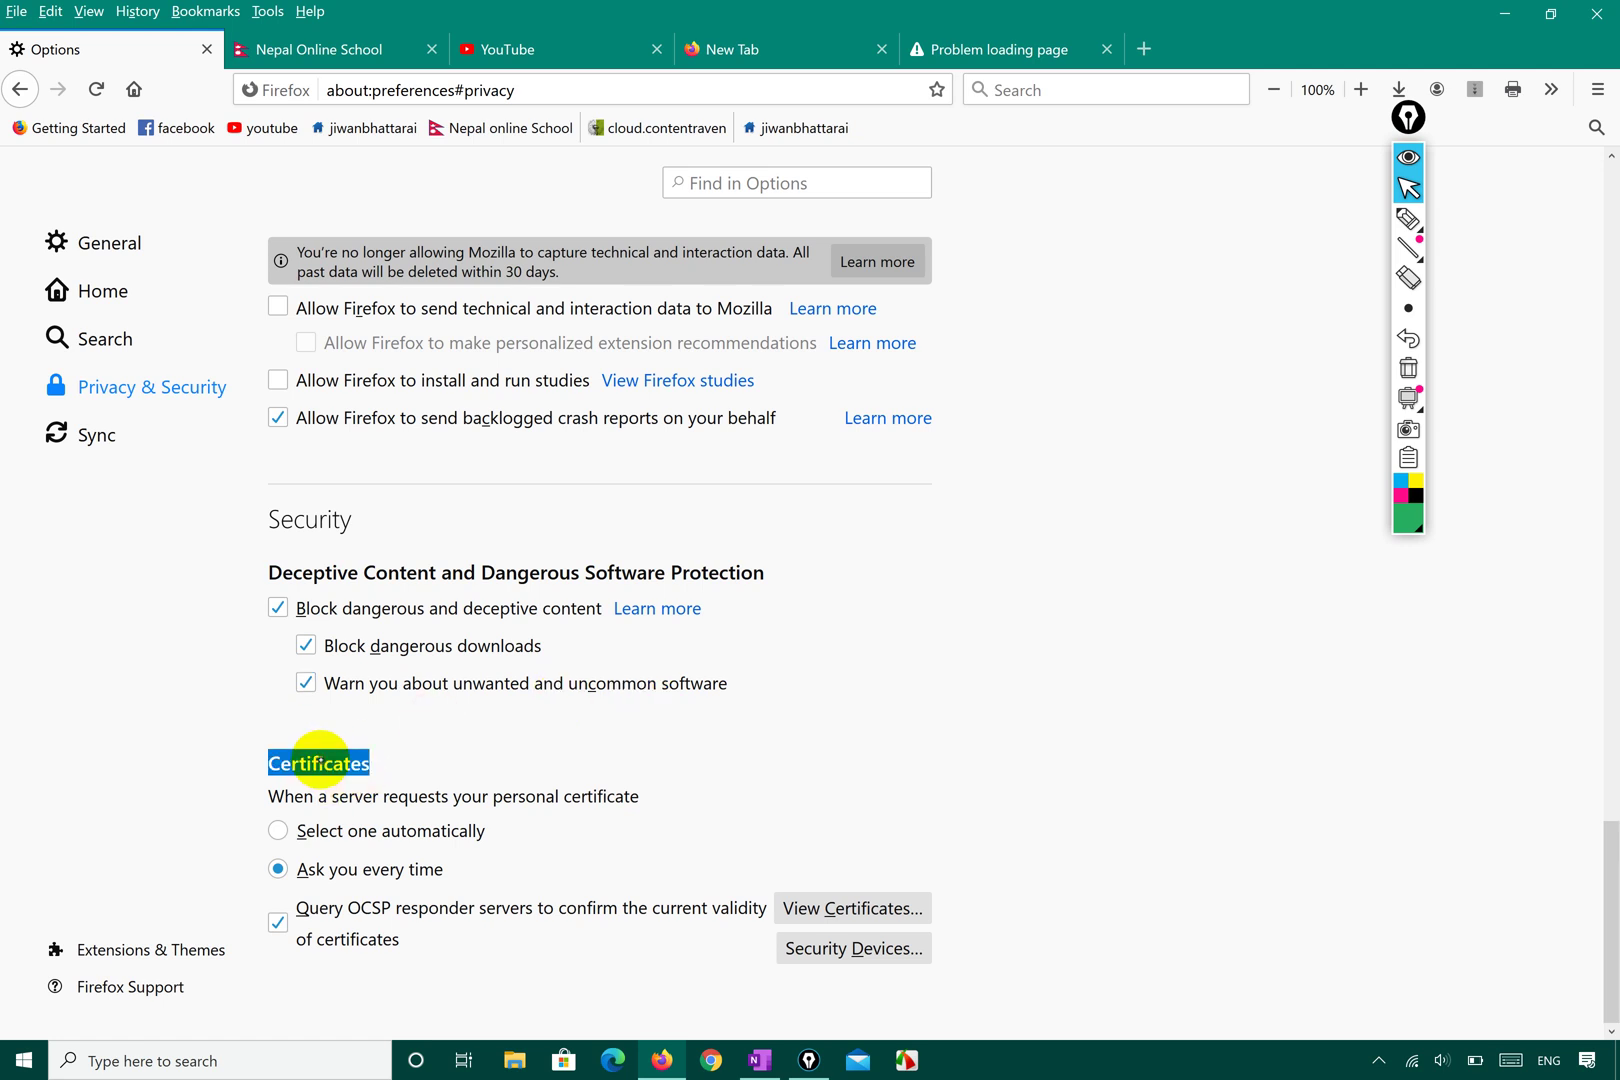
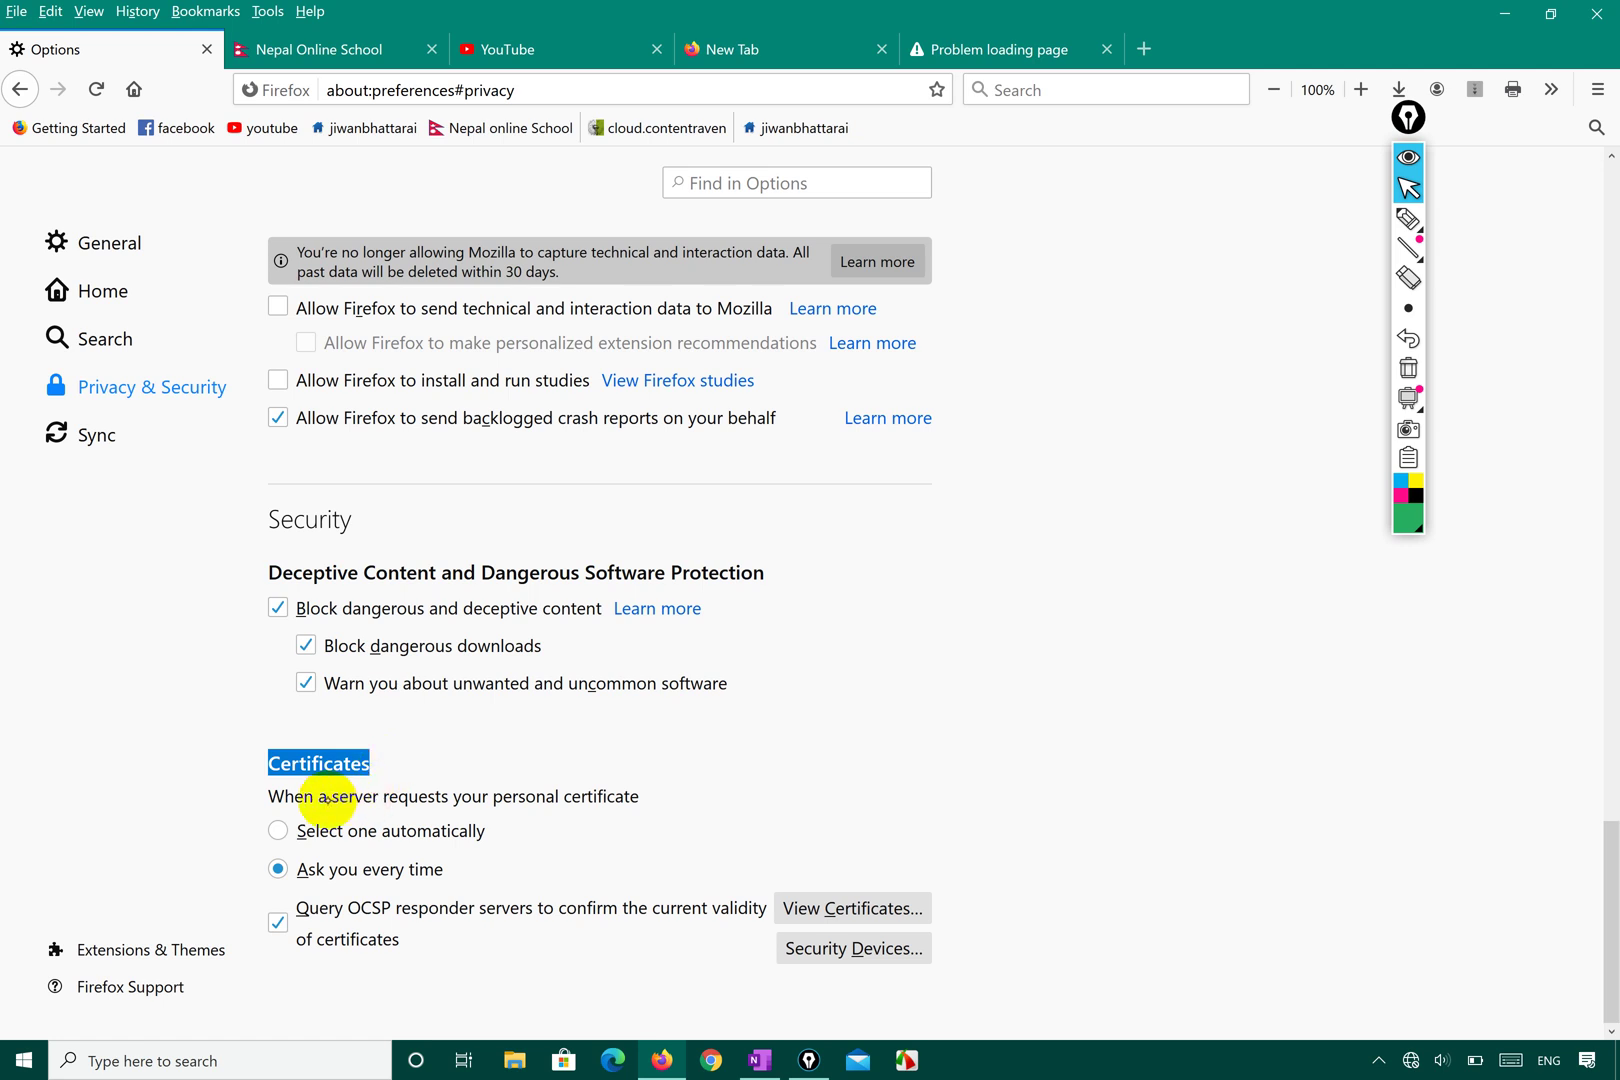
left_click(584, 806)
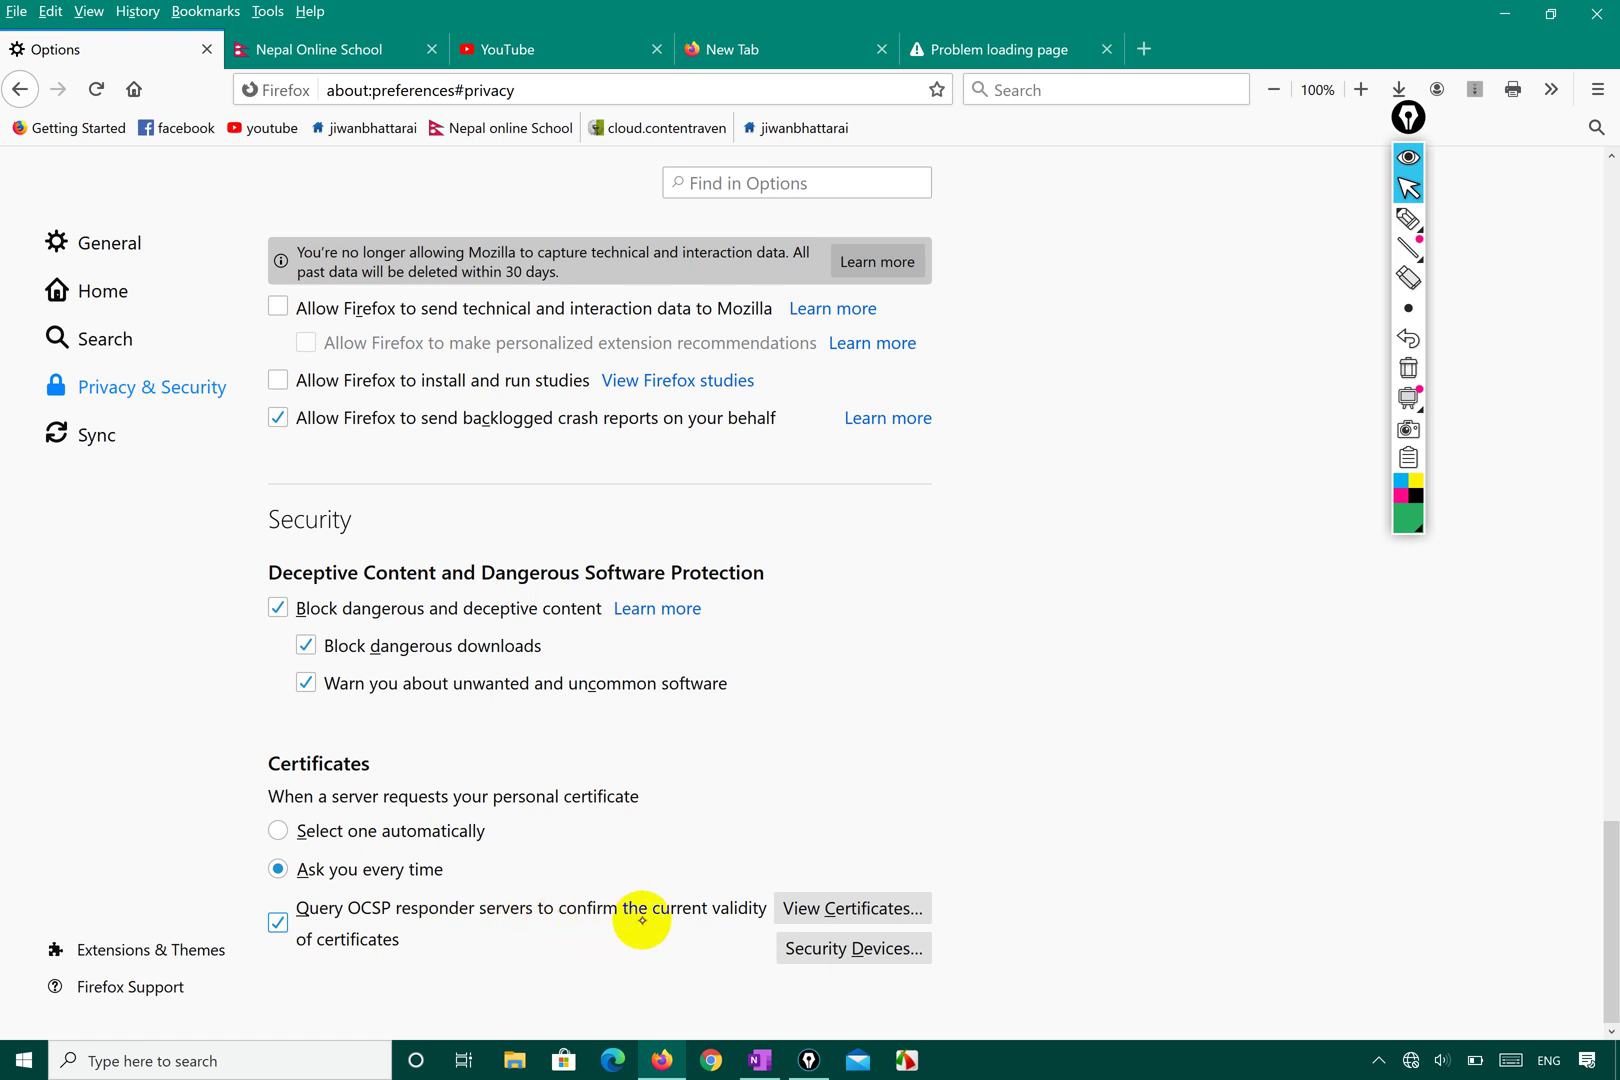
left_click(836, 905)
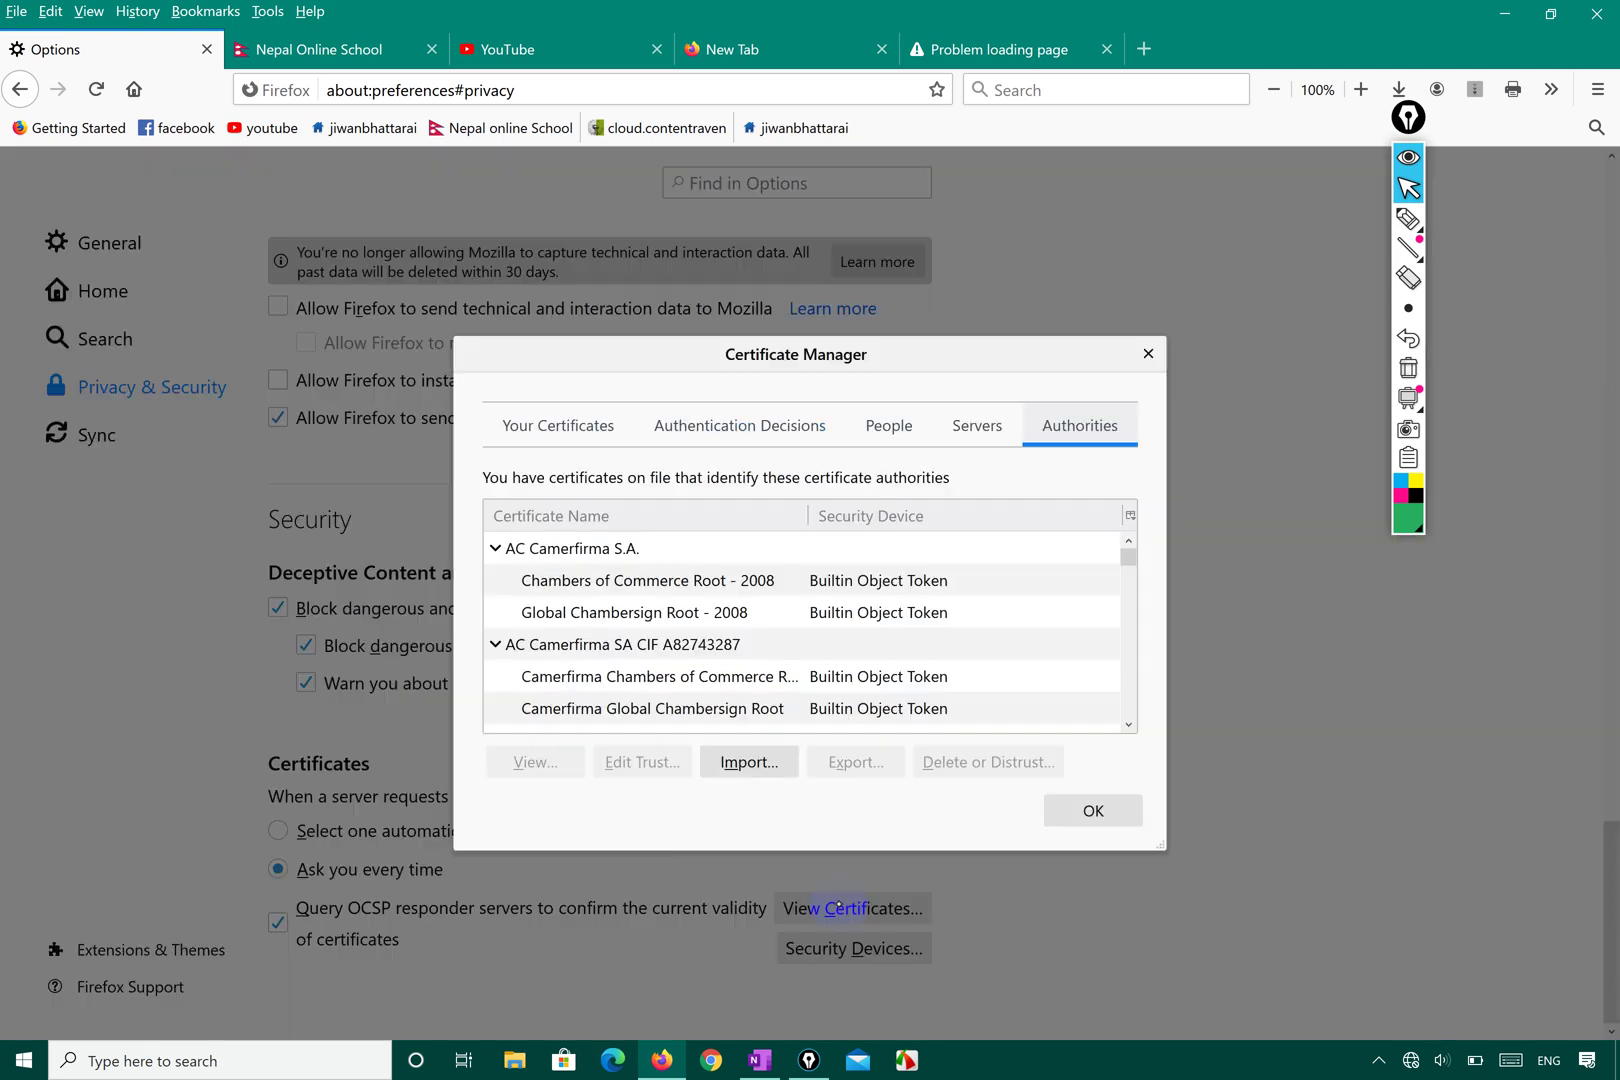
- Examine the authority certificates and the other Certificate Manager categories: Your Certificates, Authentication Decisions, People and Servers
scroll(748, 589, "down", 10)
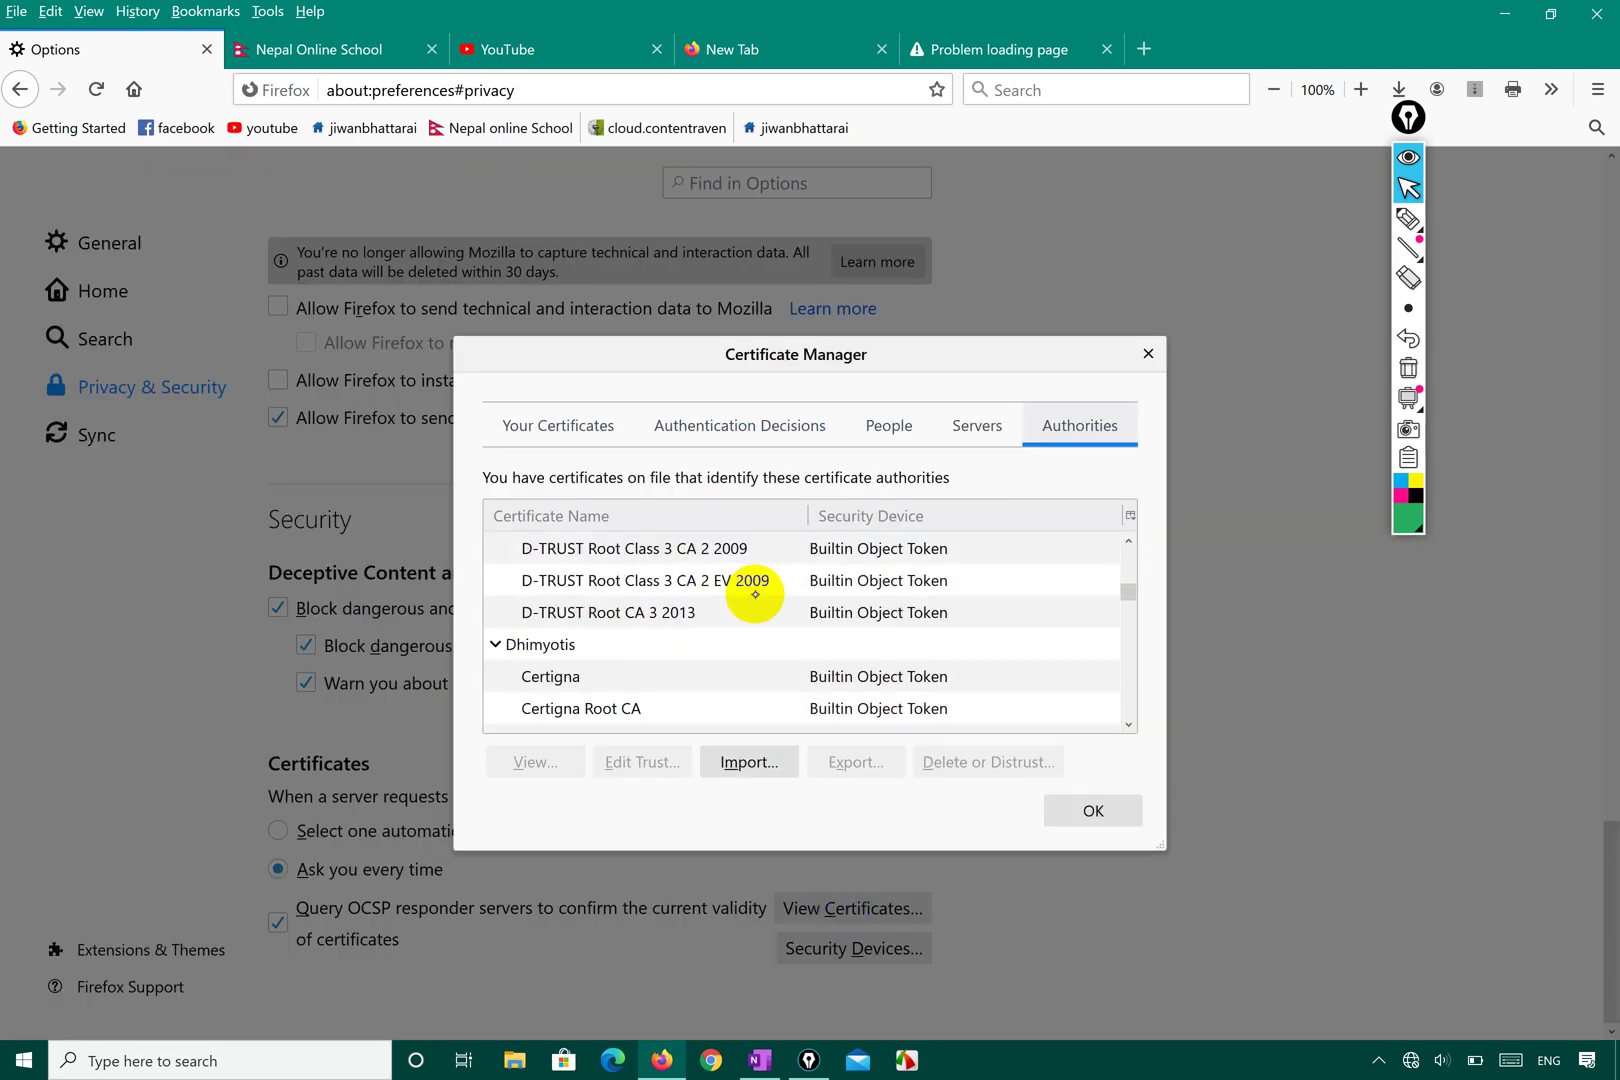
scroll(755, 594, "down", 15)
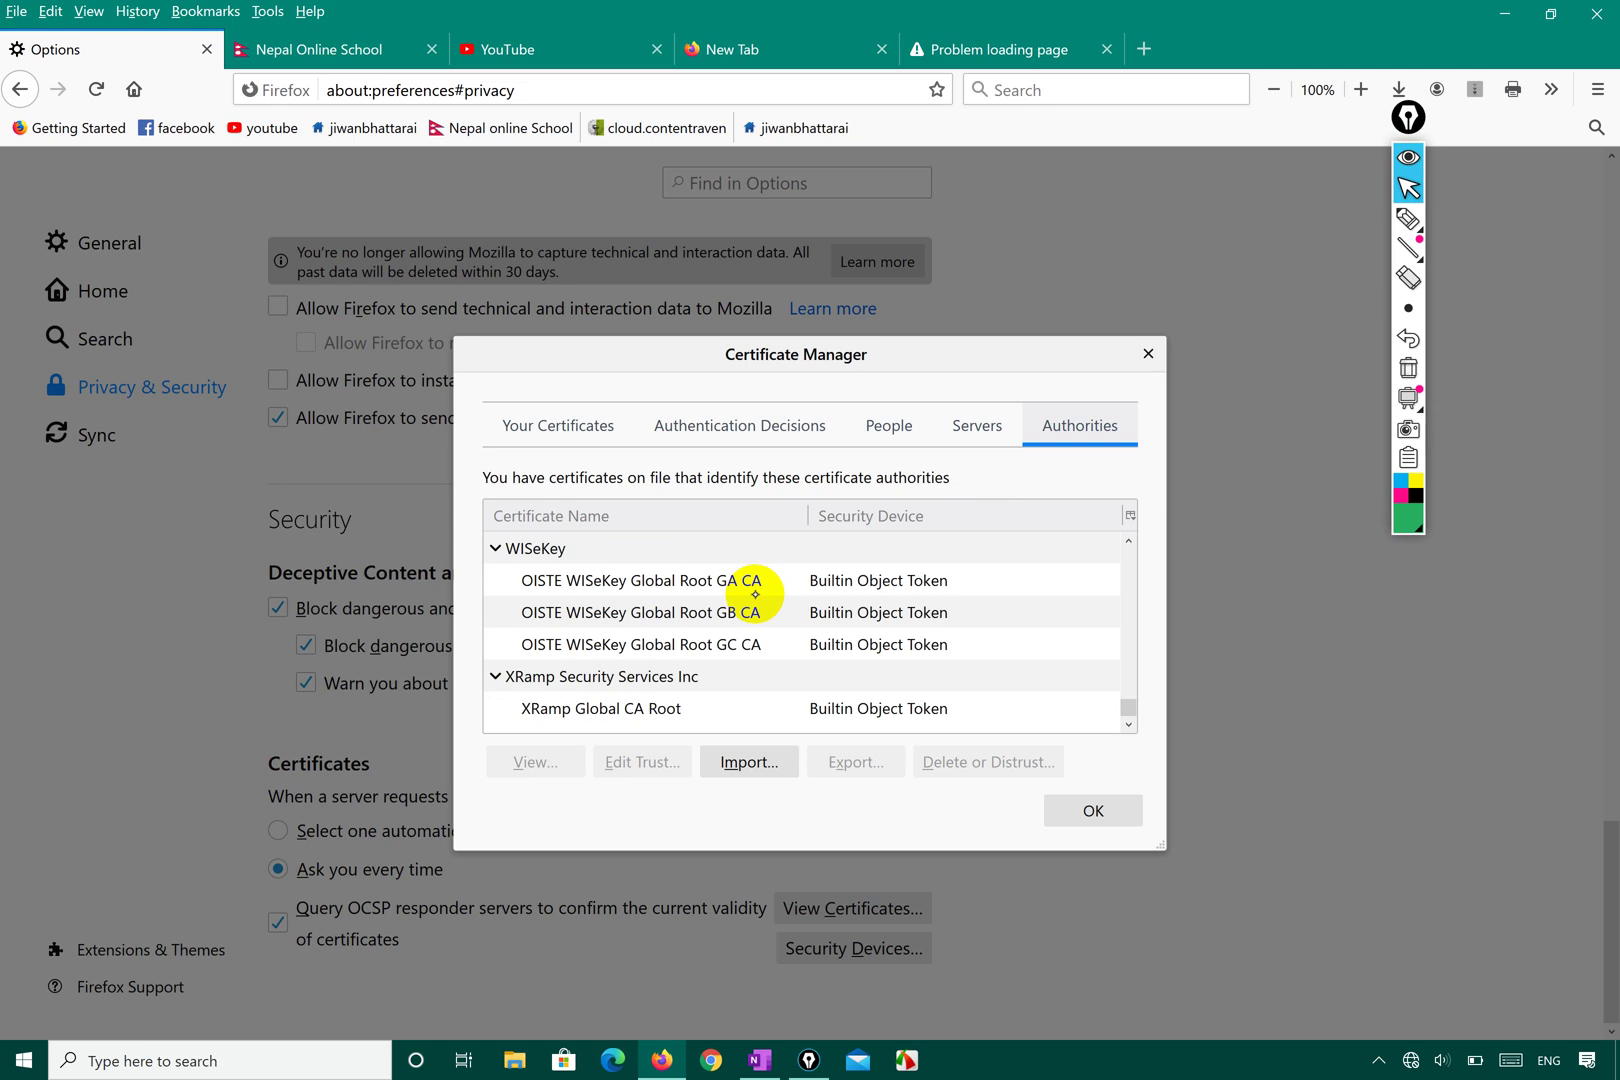
scroll(755, 594, "up", 15)
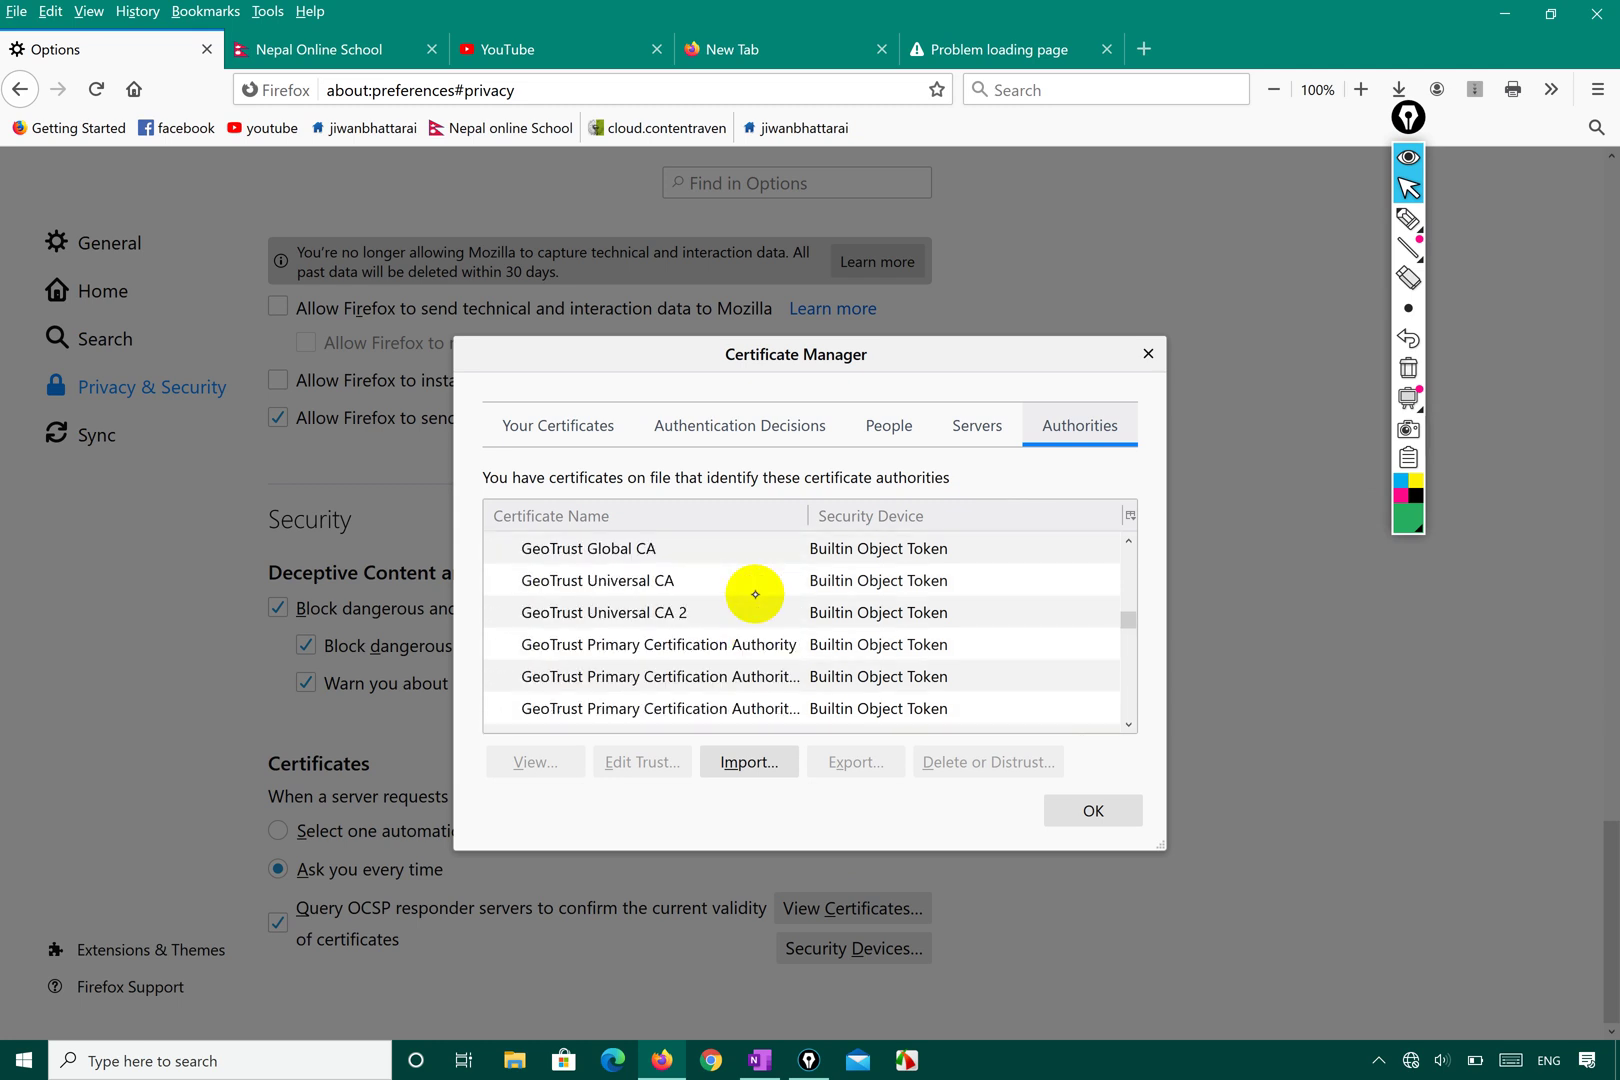
scroll(755, 594, "up", 8)
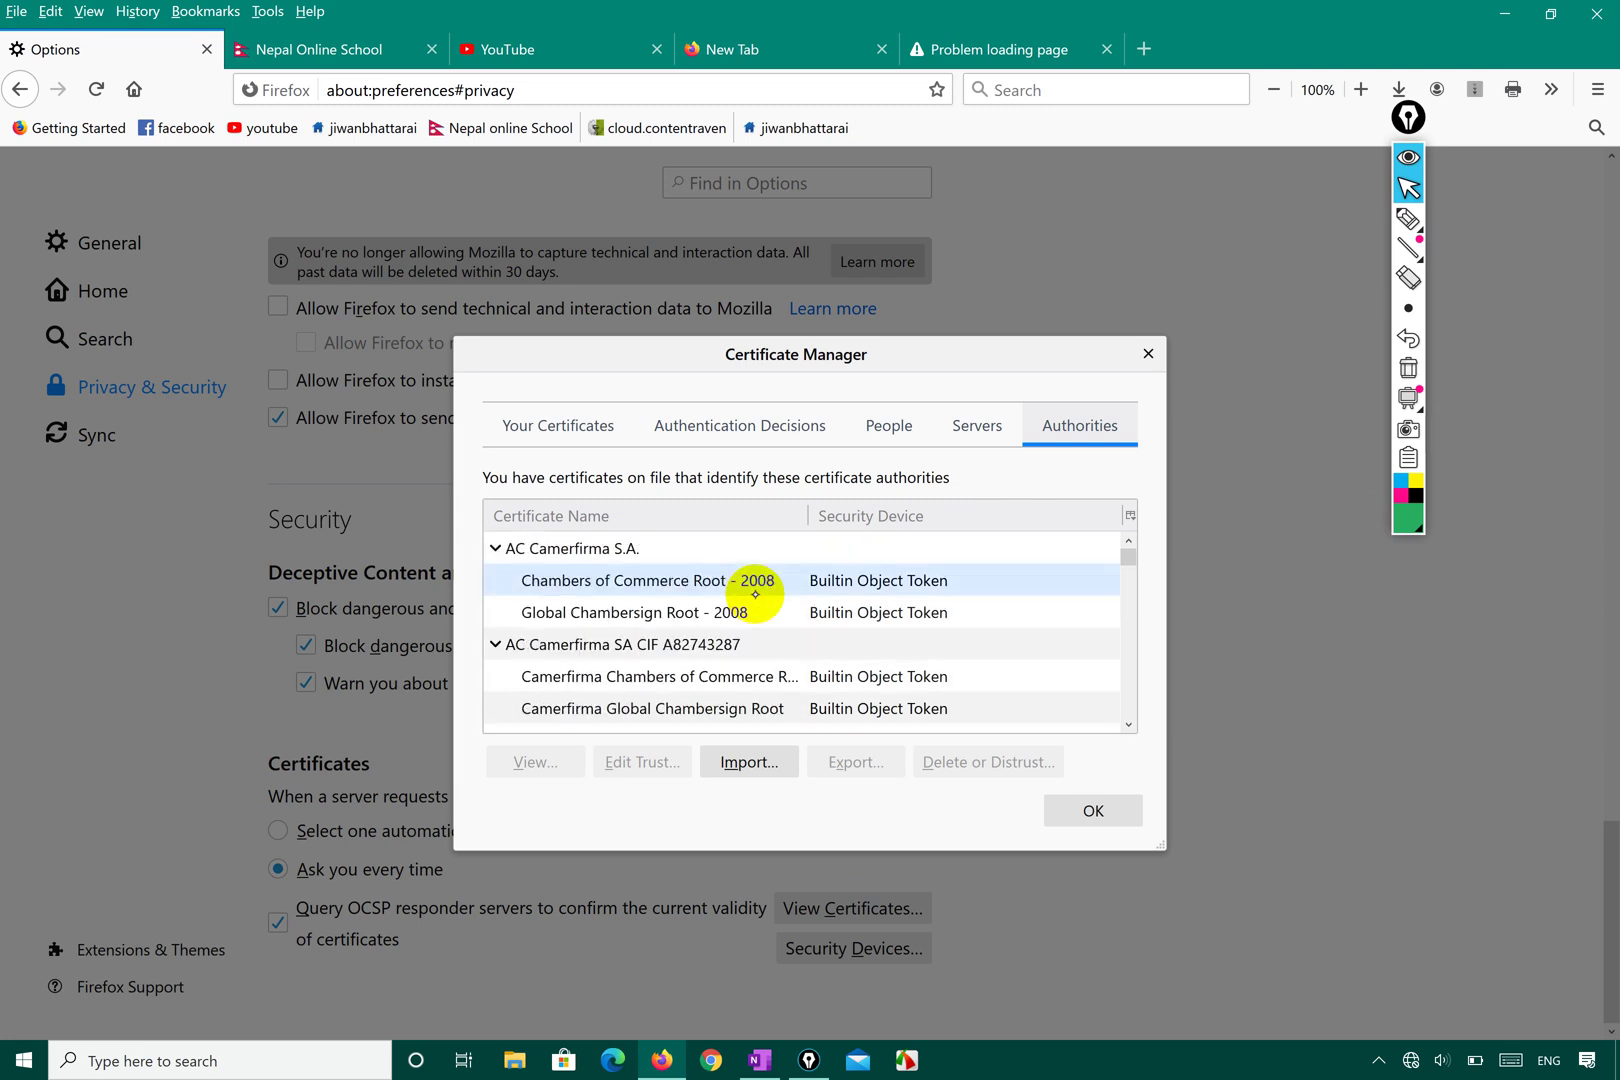
left_click(558, 425)
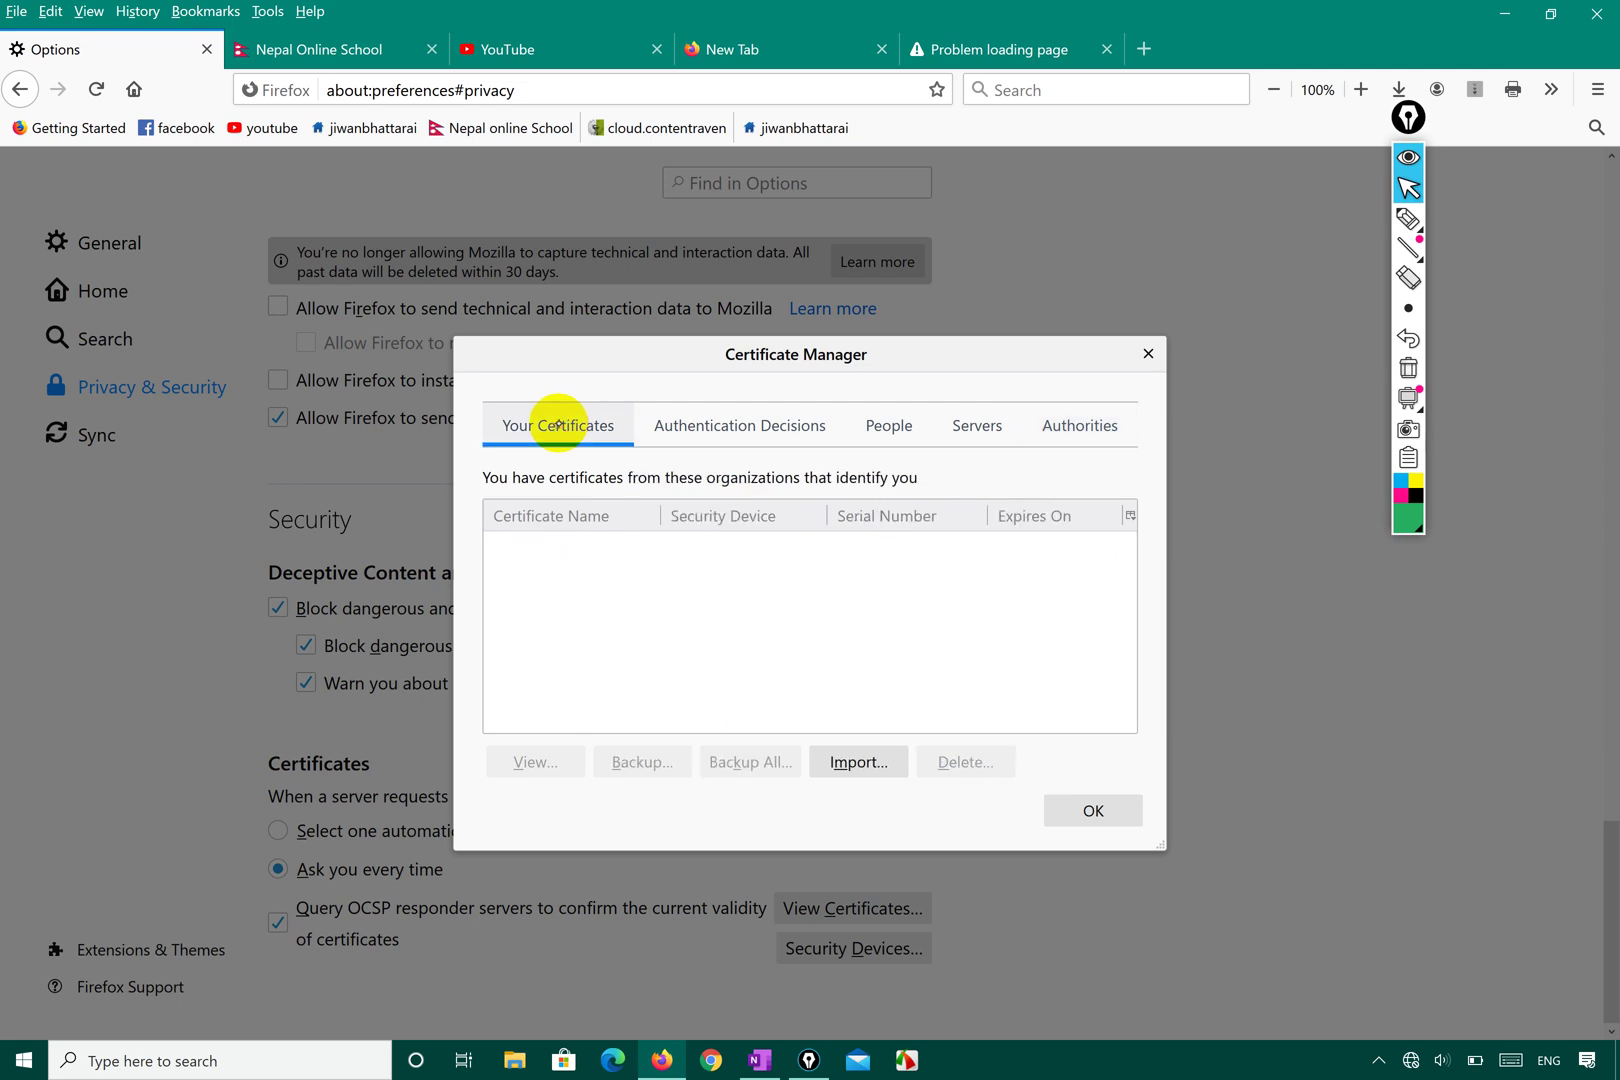
left_click(697, 427)
left_click(890, 428)
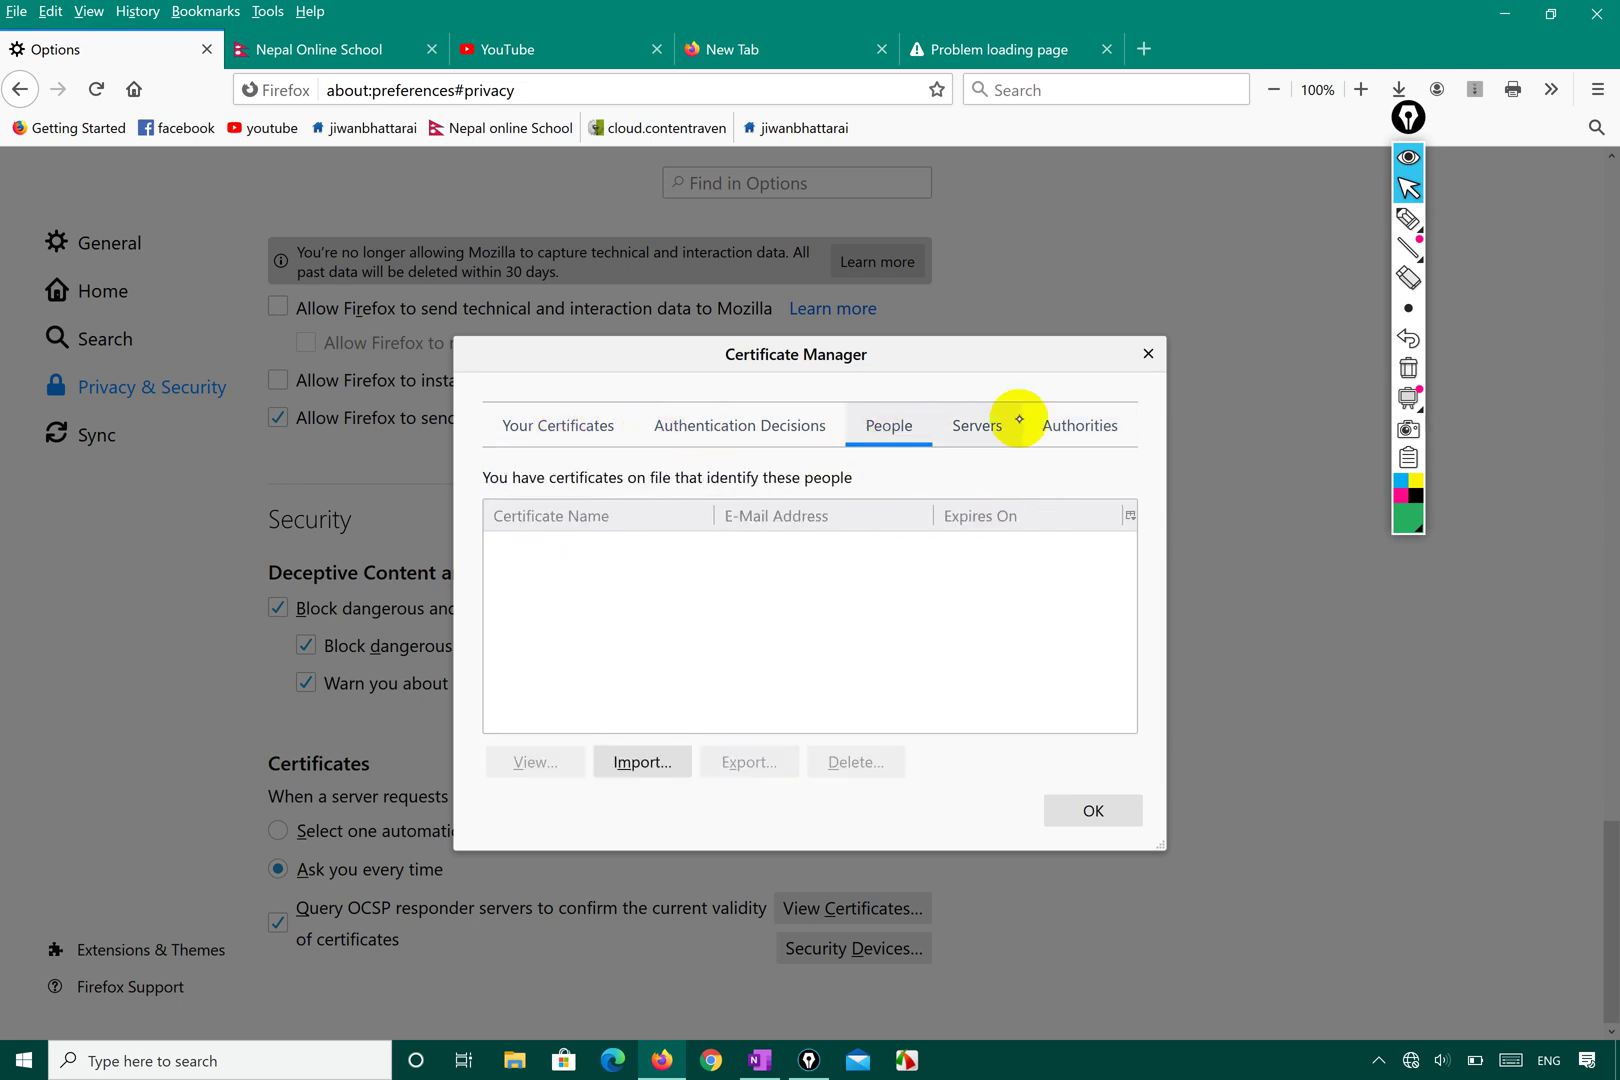
left_click(1019, 418)
left_click(1078, 420)
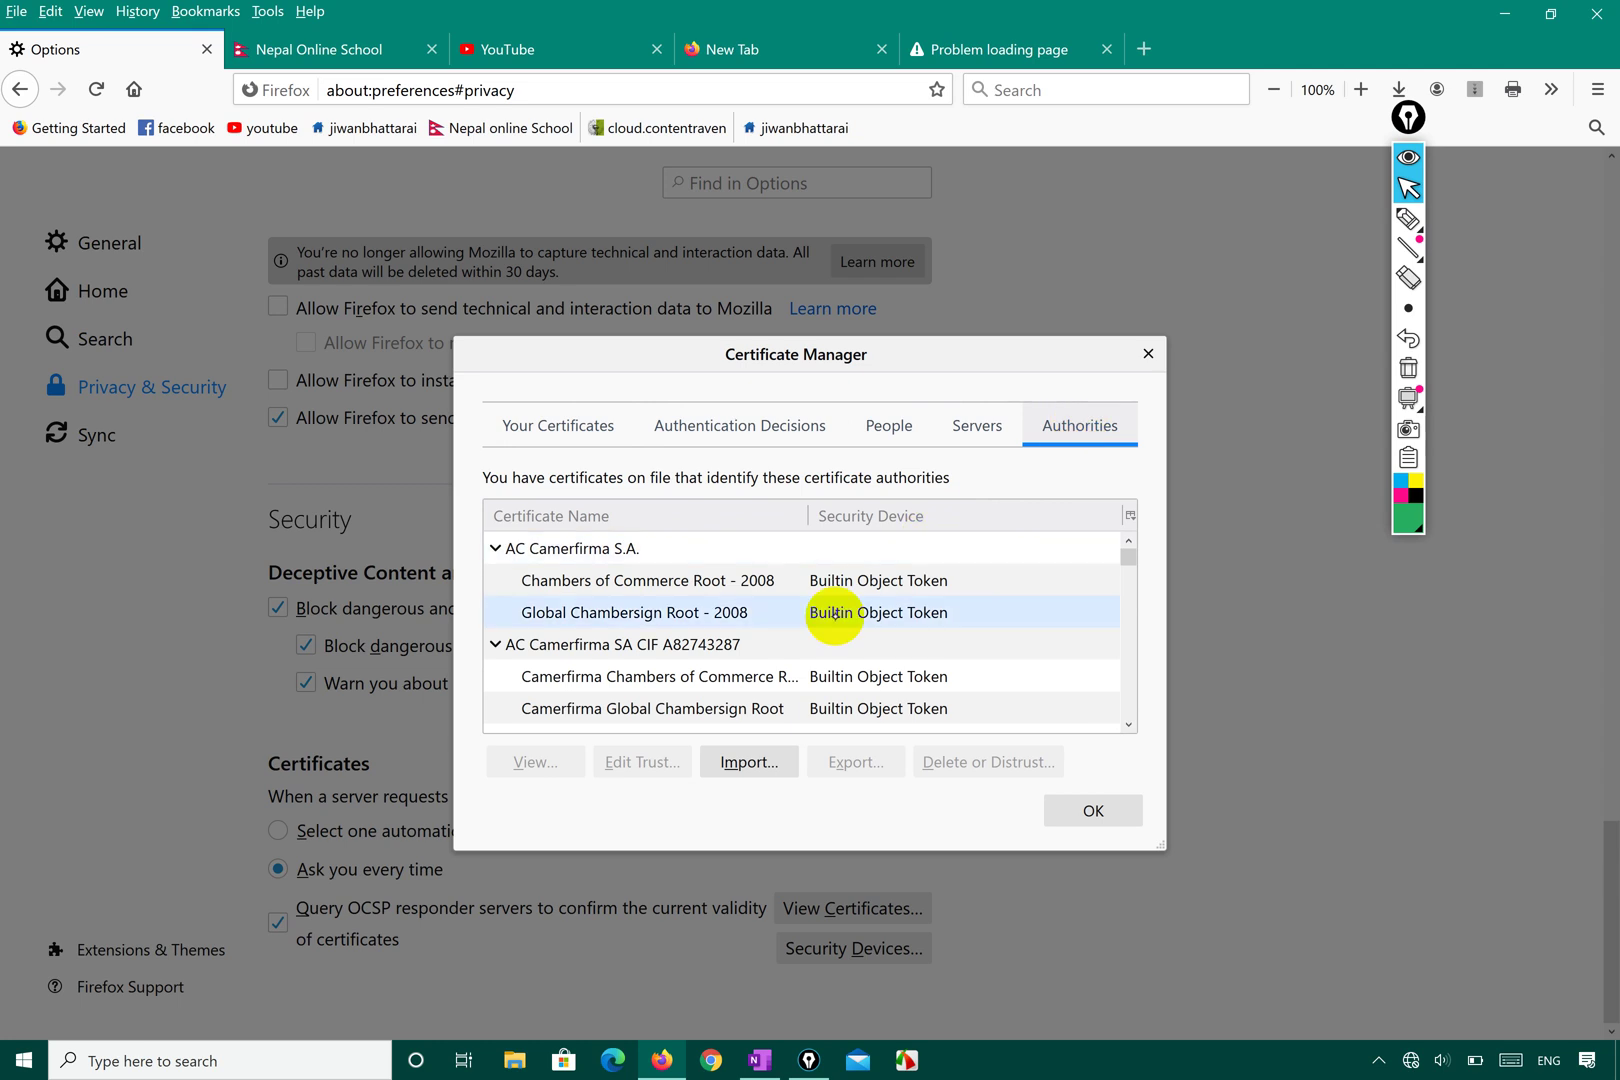
- Review the full list of certificate authorities and close the Certificate Manager
scroll(727, 601, "down", 5)
scroll(727, 601, "down", 12)
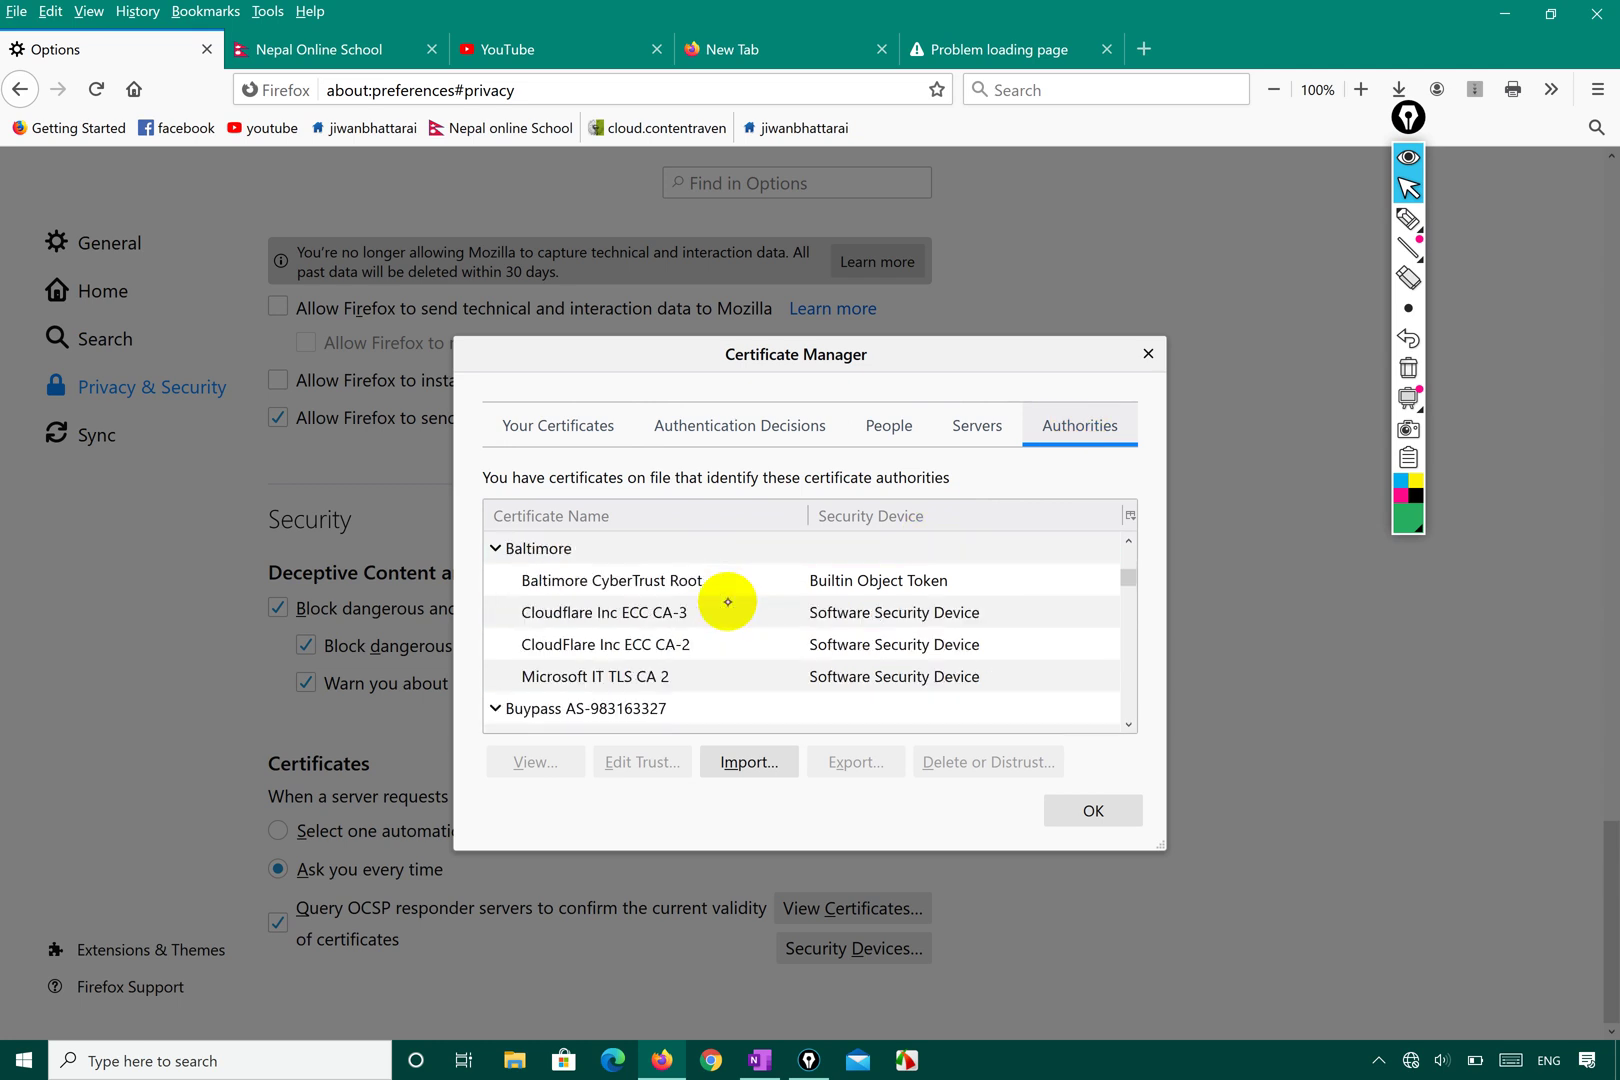
scroll(727, 601, "up", 15)
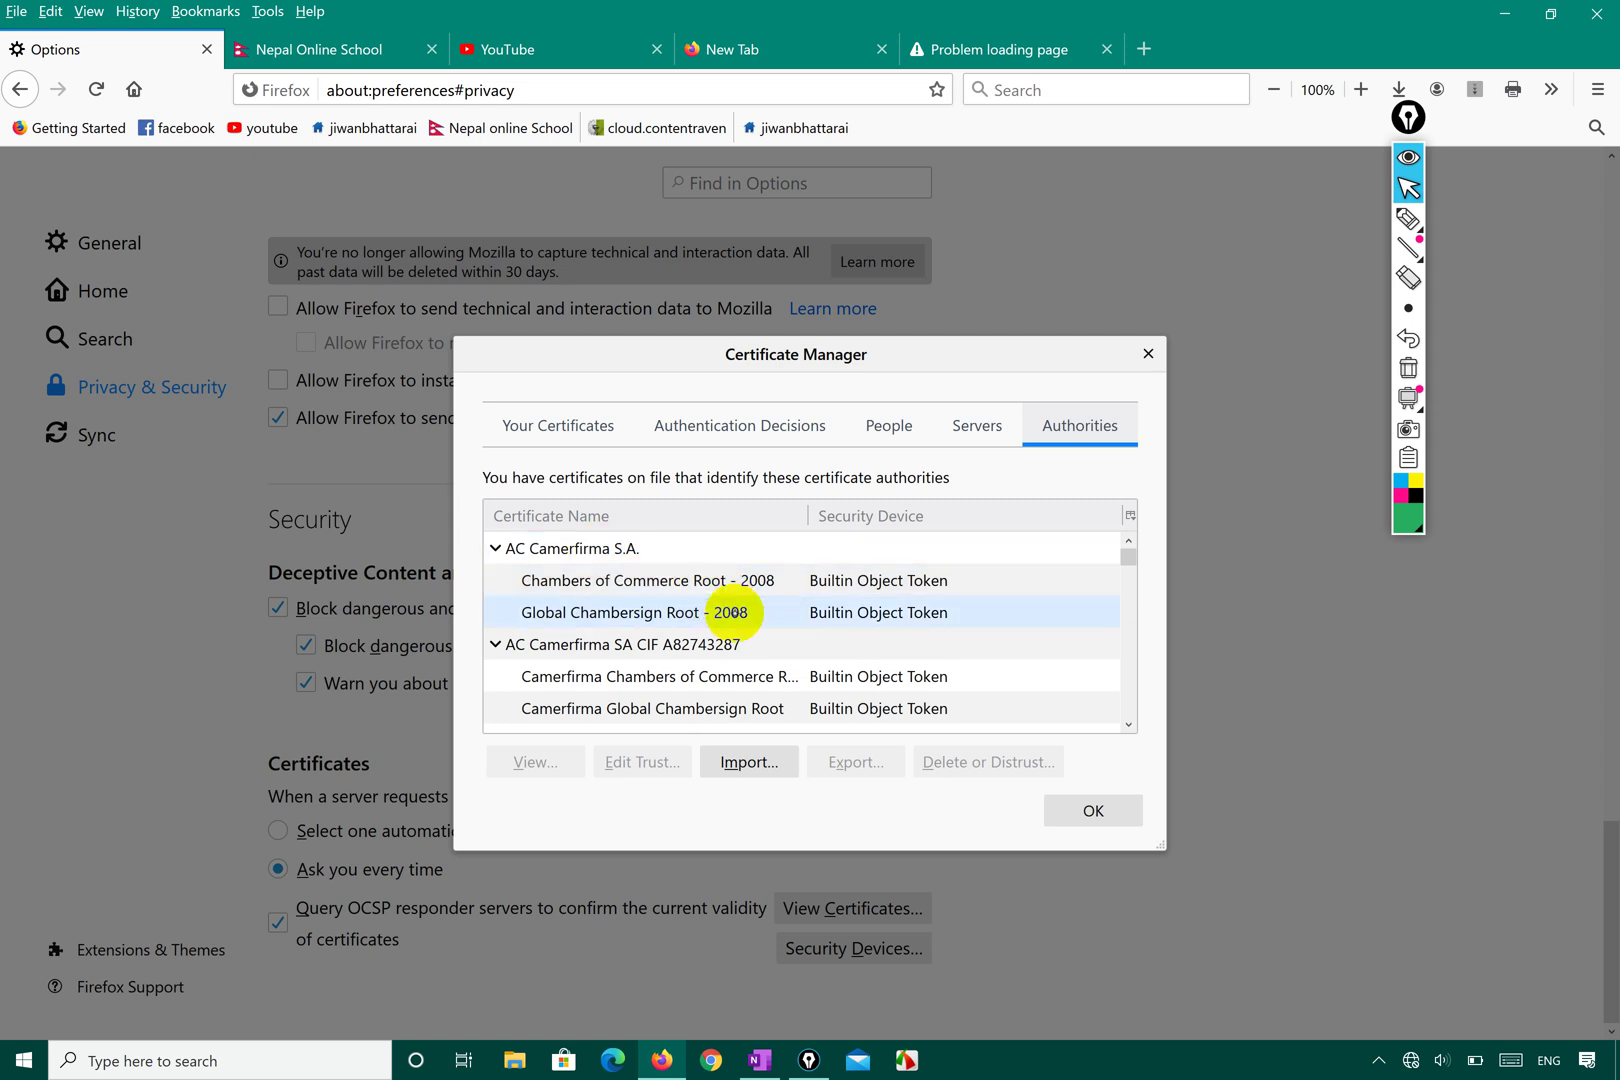
scroll(768, 613, "down", 8)
scroll(768, 613, "down", 20)
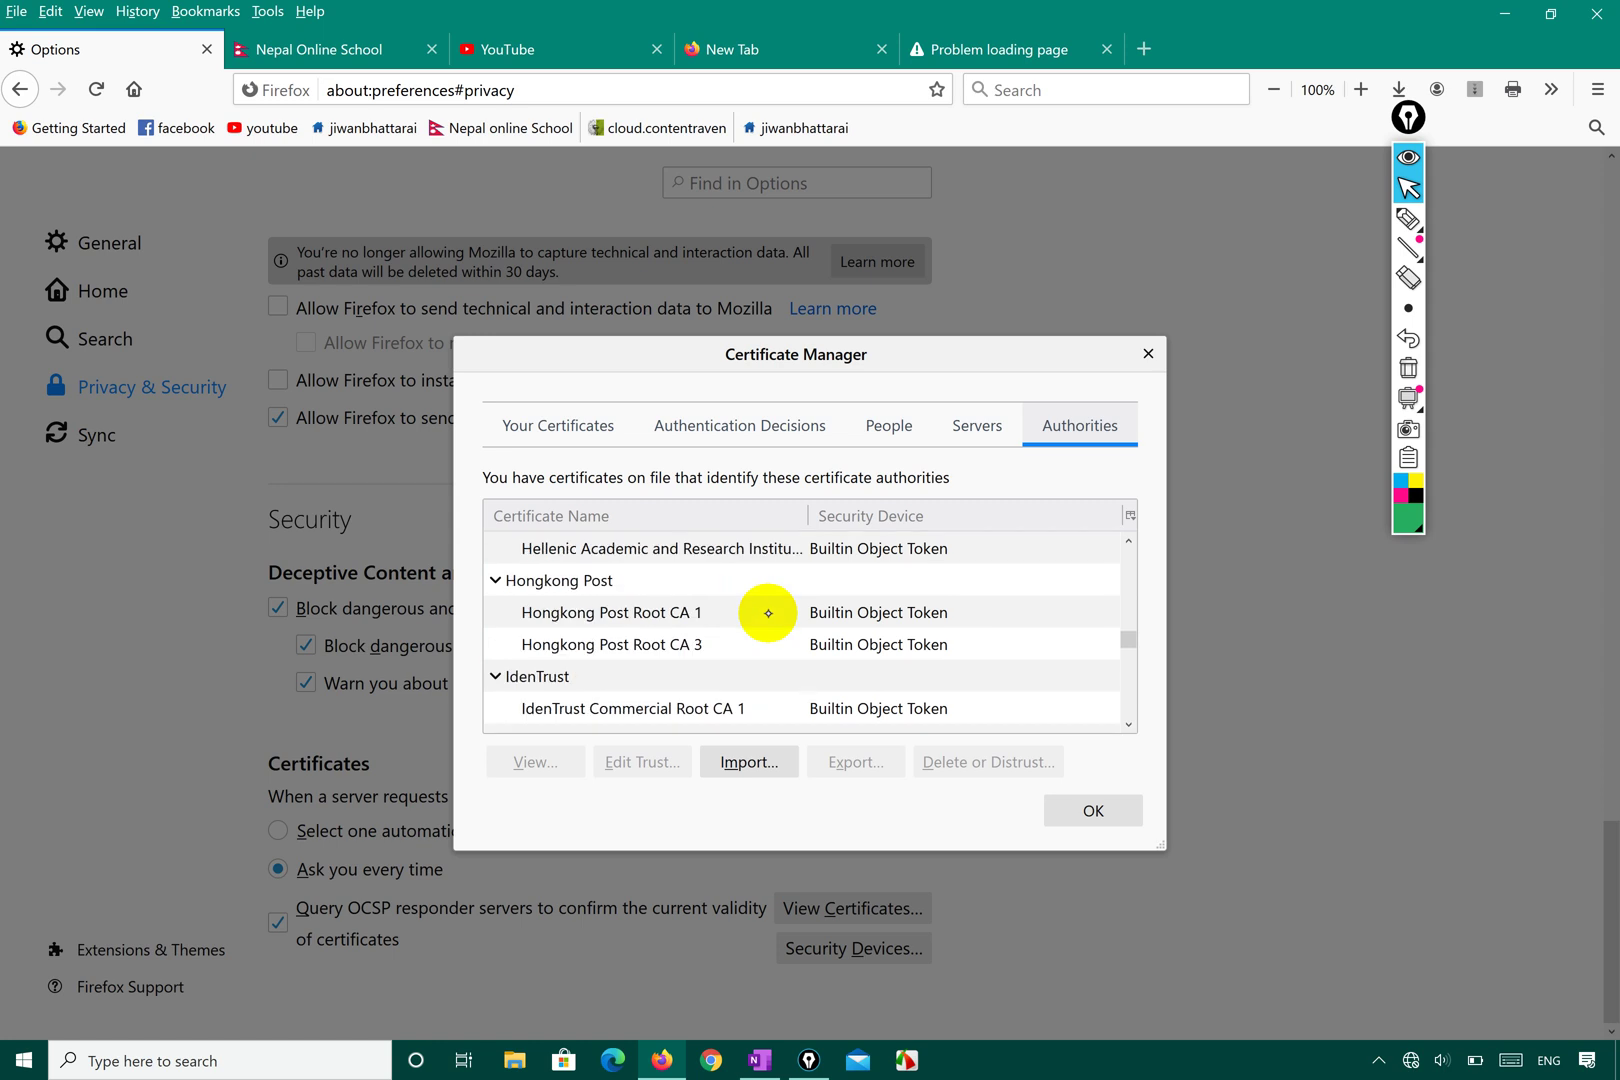
scroll(768, 613, "down", 5)
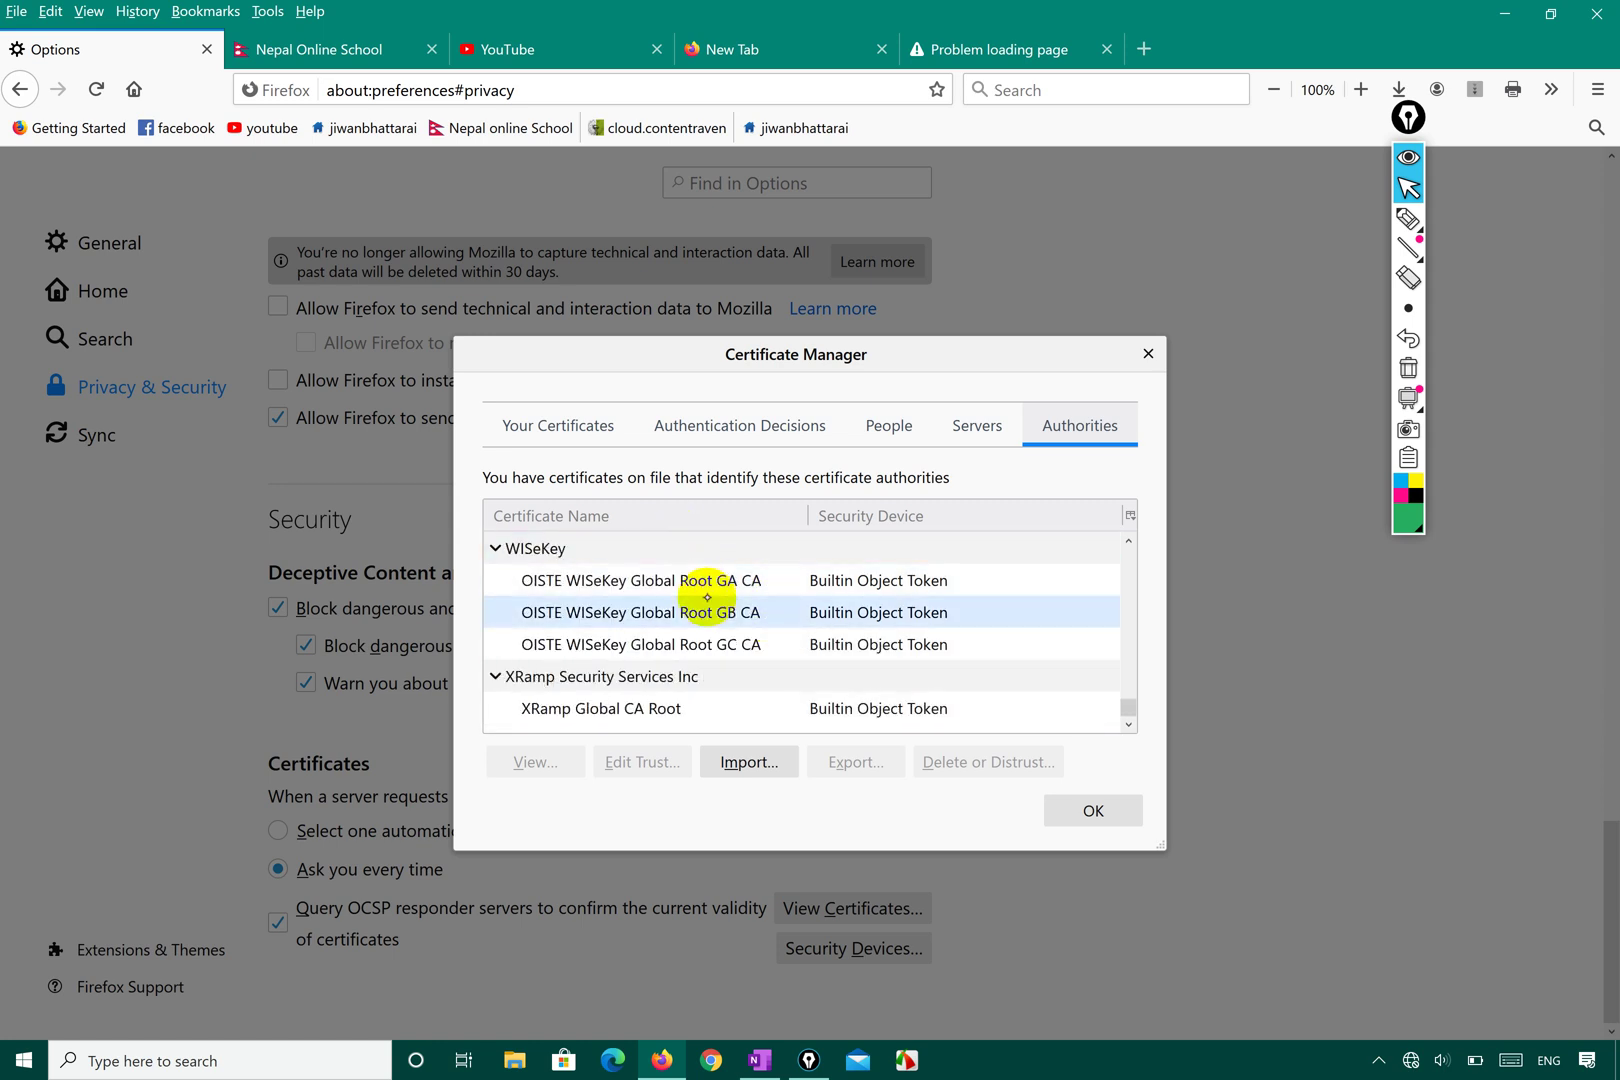
scroll(770, 600, "up", 5)
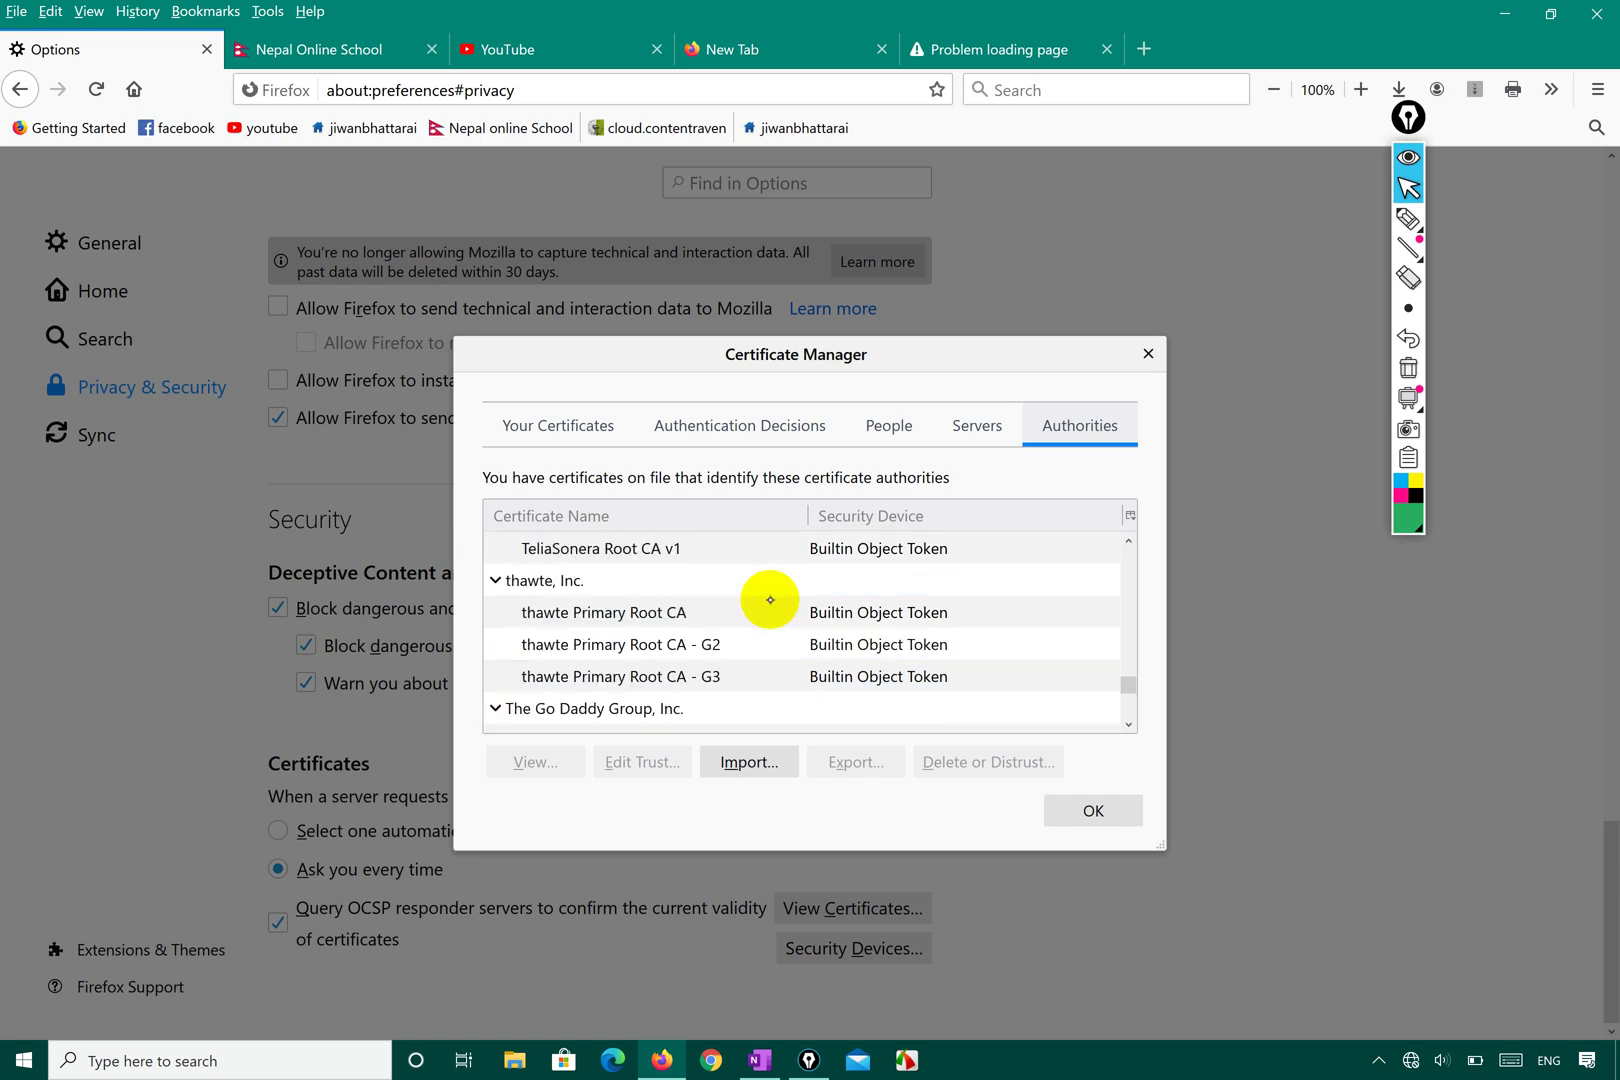
scroll(770, 600, "down", 5)
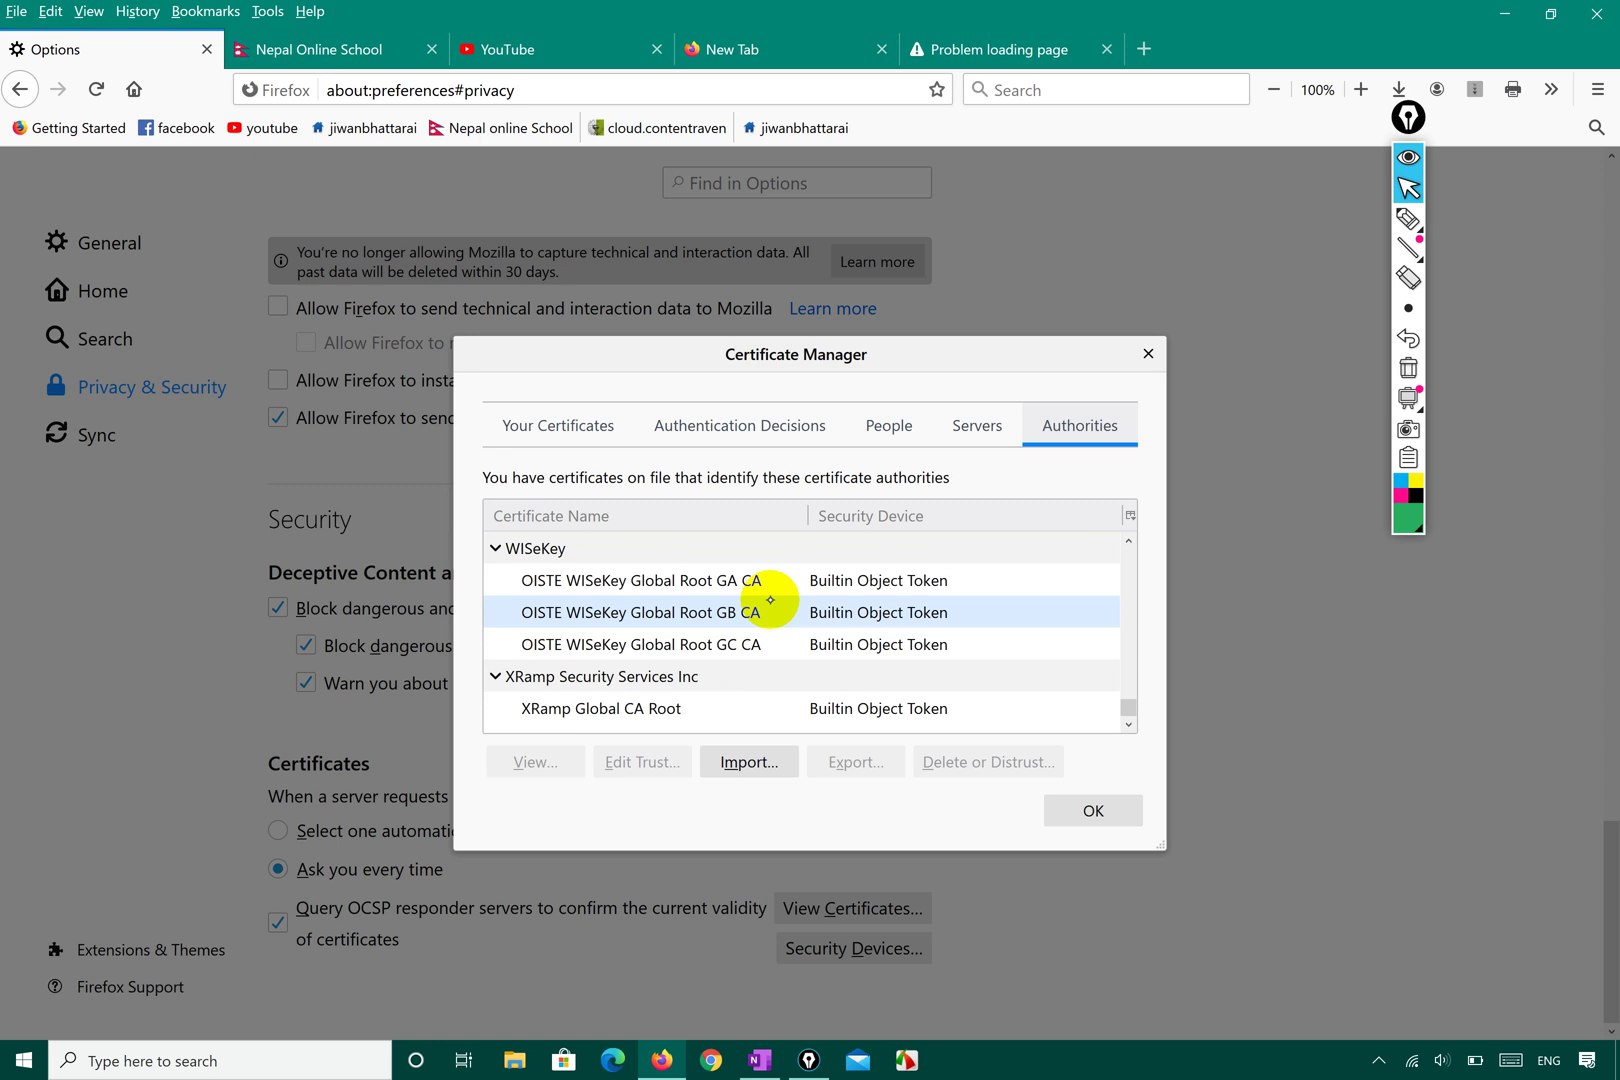
left_click(1080, 805)
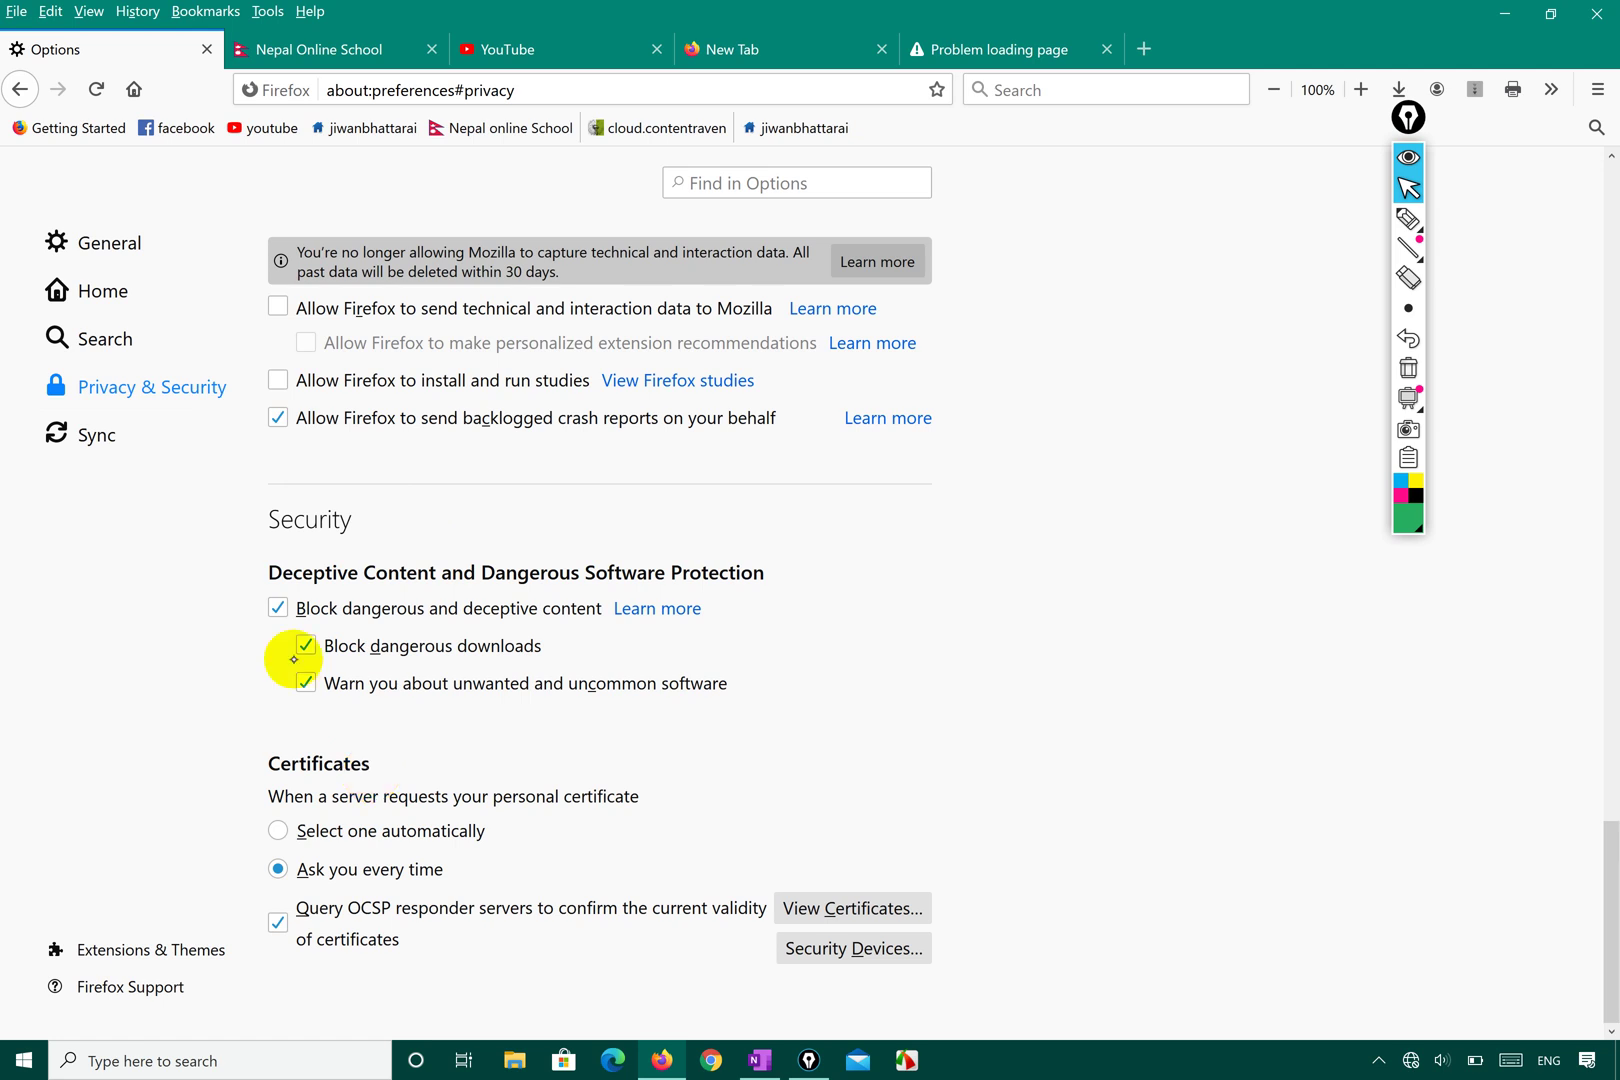
- Display the Sync options and start signing in to Sync
left_click(114, 437)
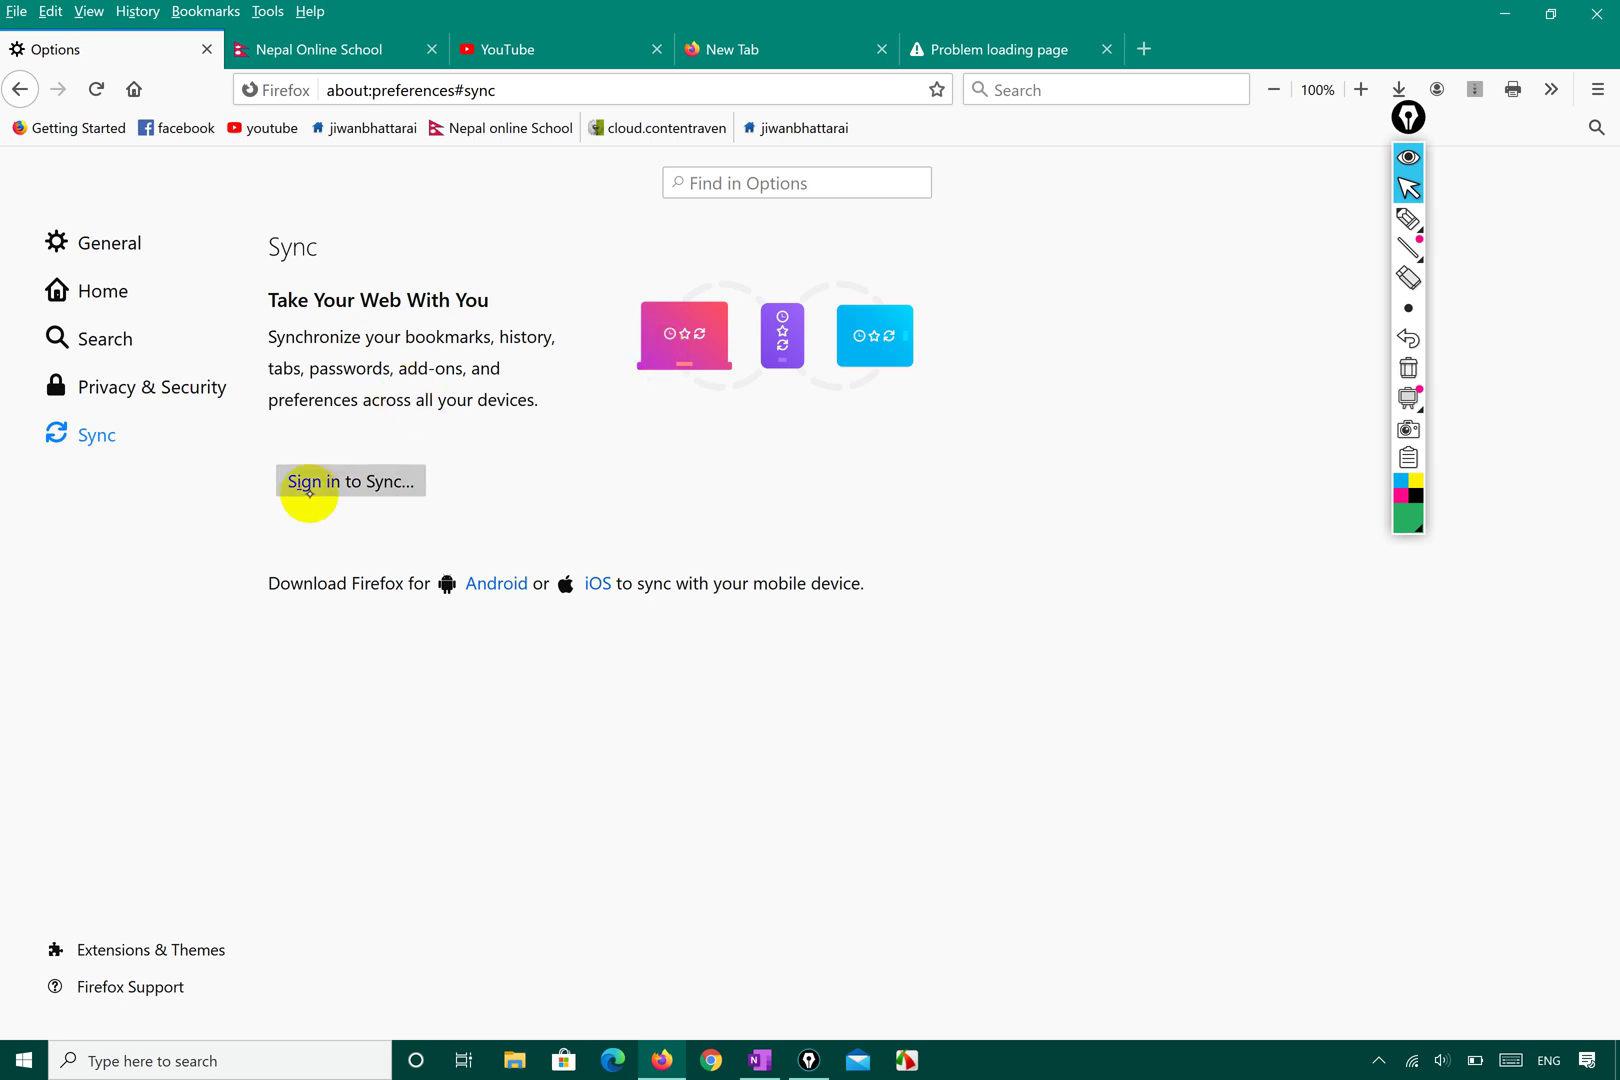
left_click(345, 485)
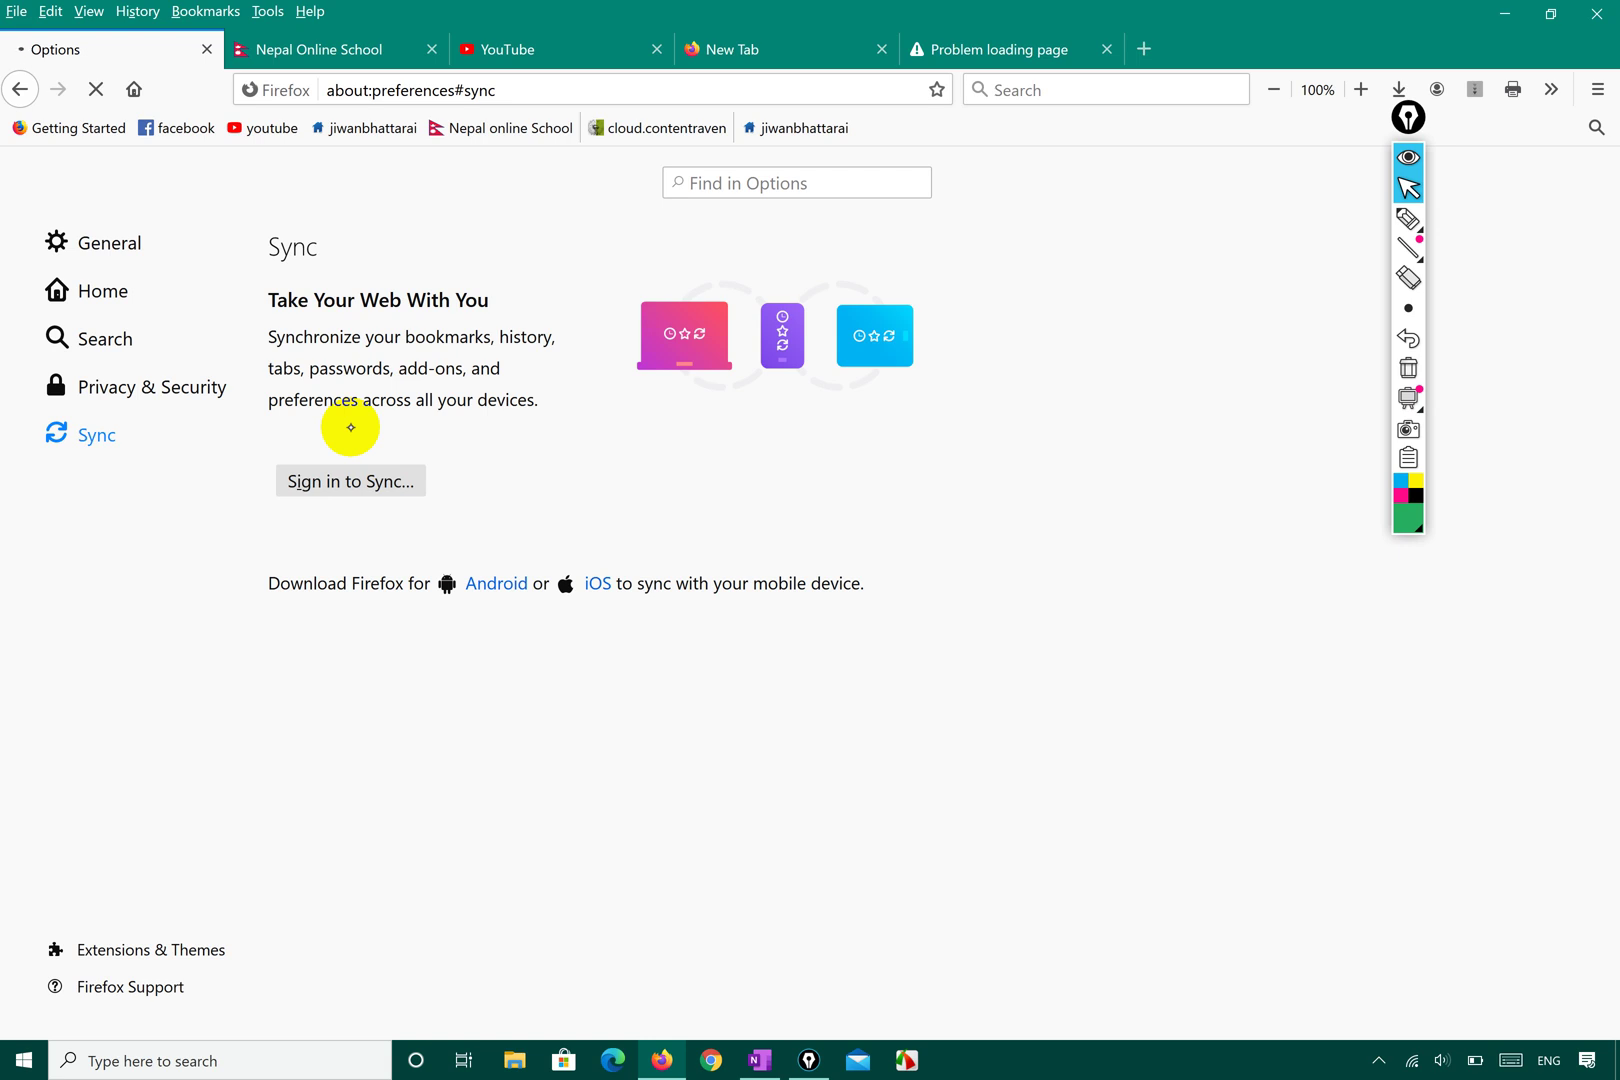
- Close the Options and Nepal Online School tabs and switch to the Problem loading page tab
left_click(207, 49)
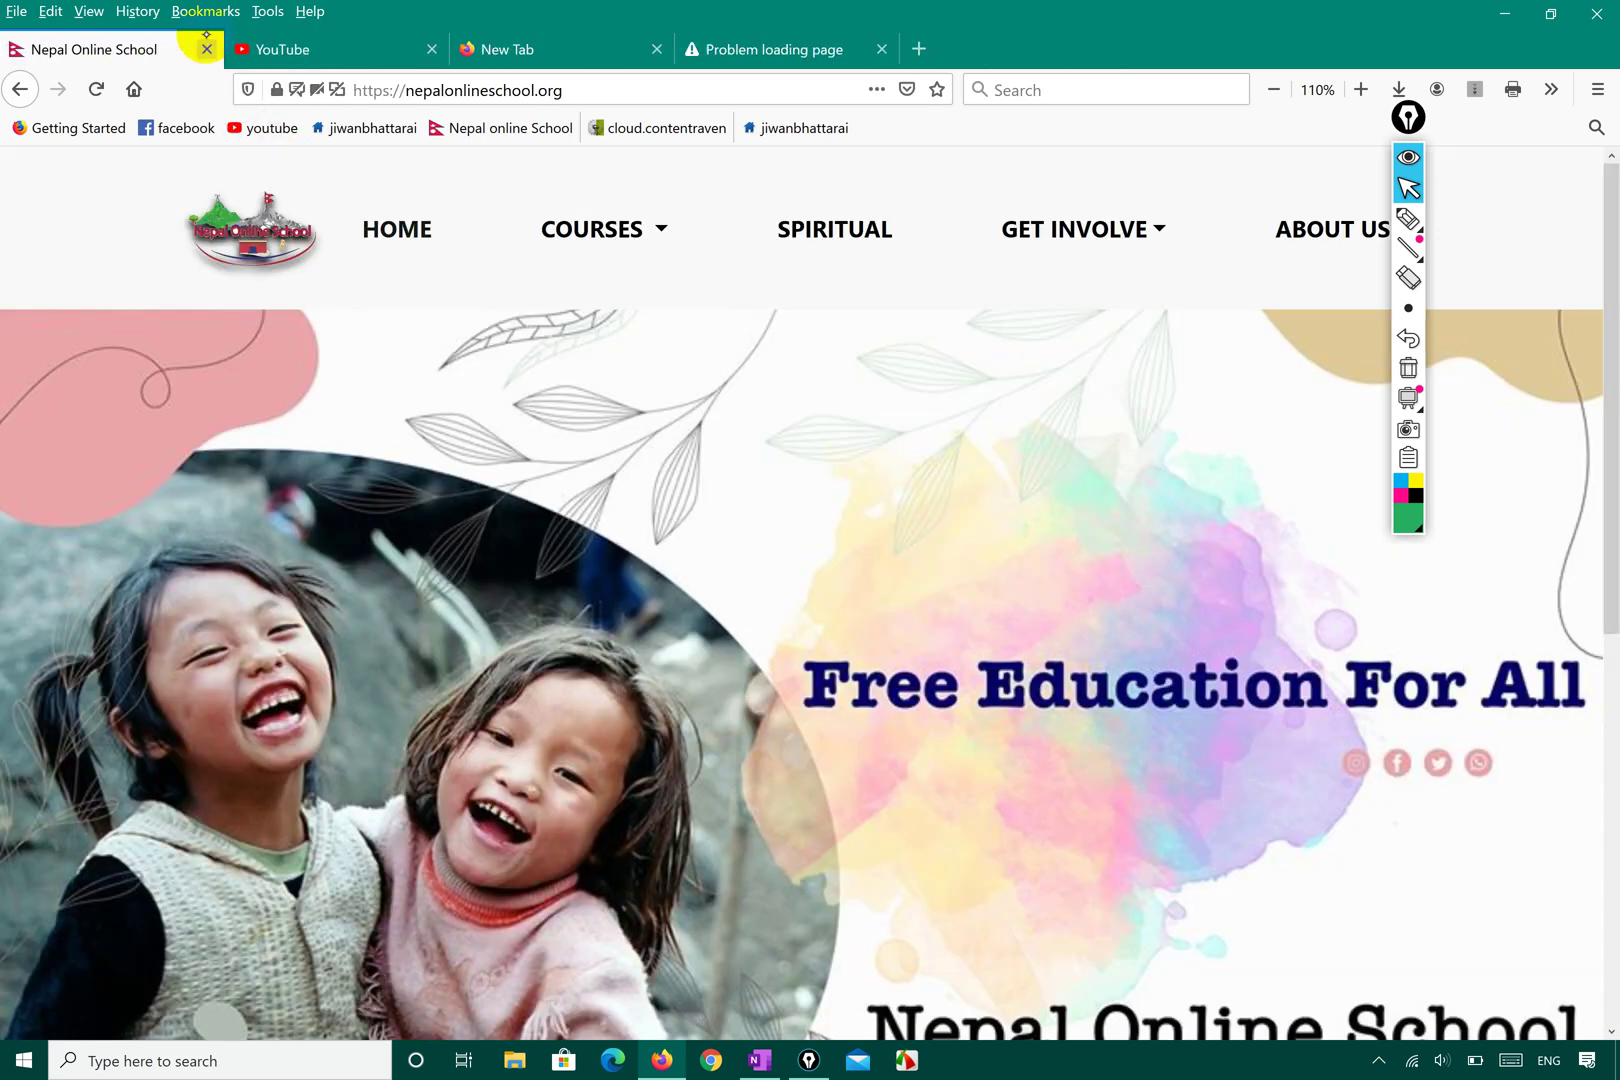
left_click(207, 49)
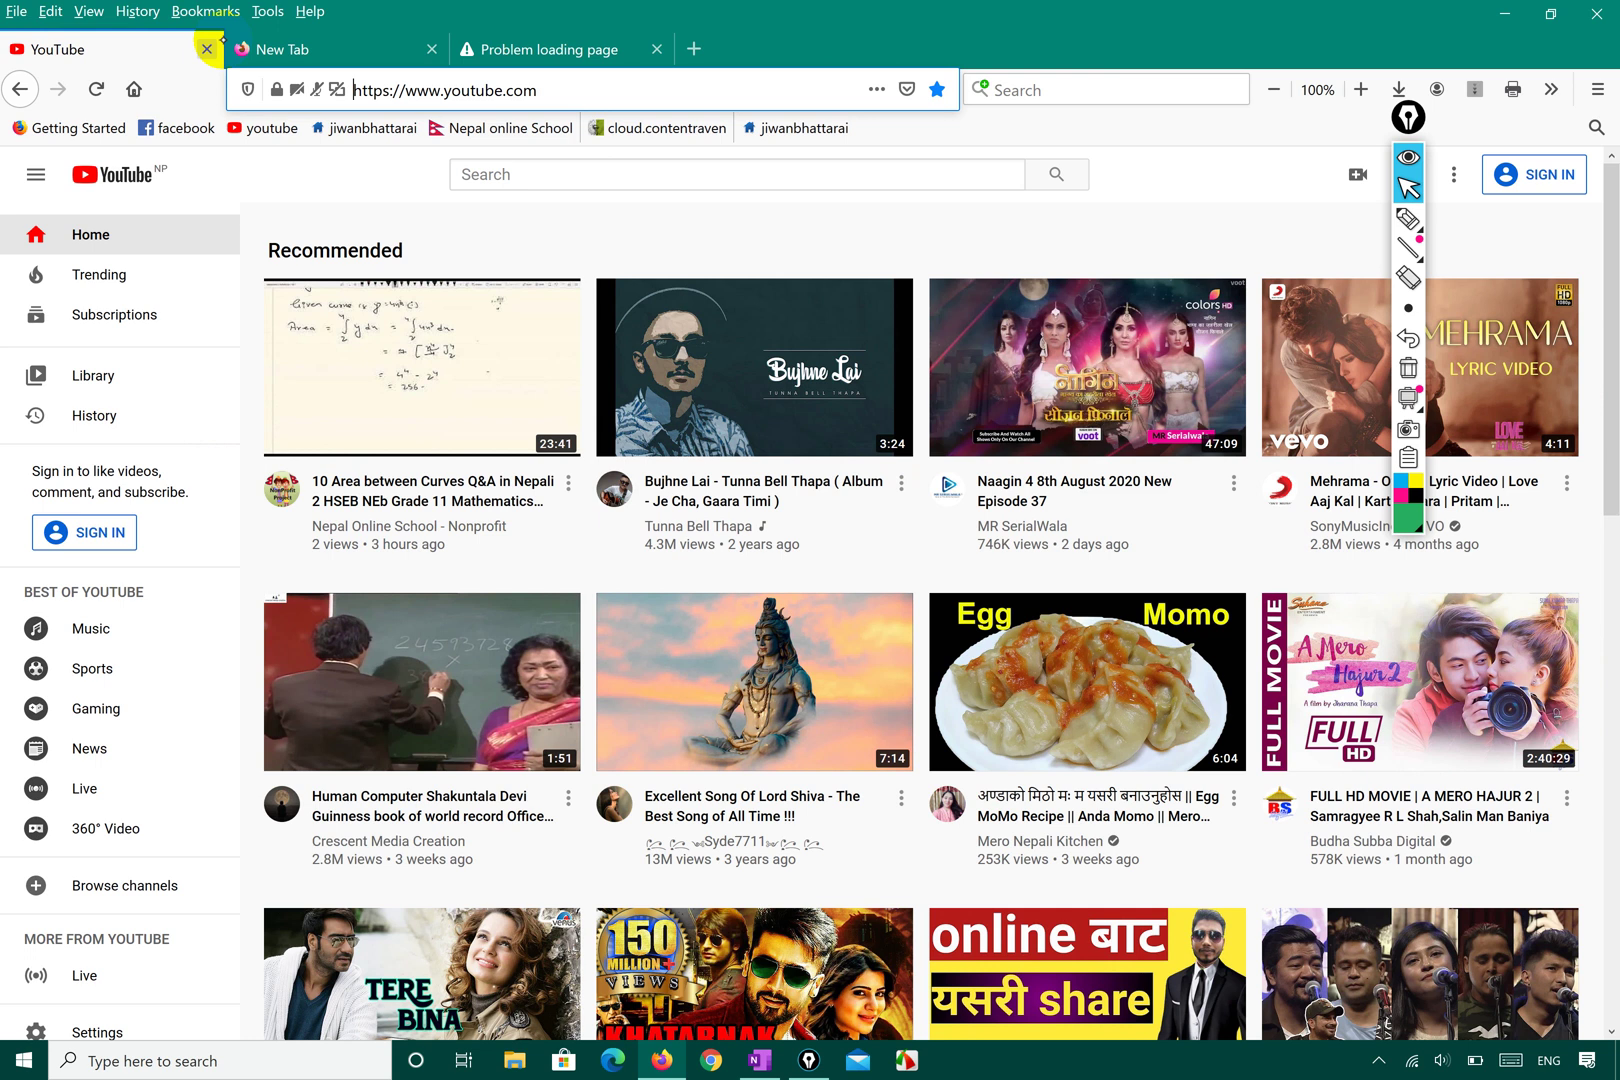
left_click(529, 52)
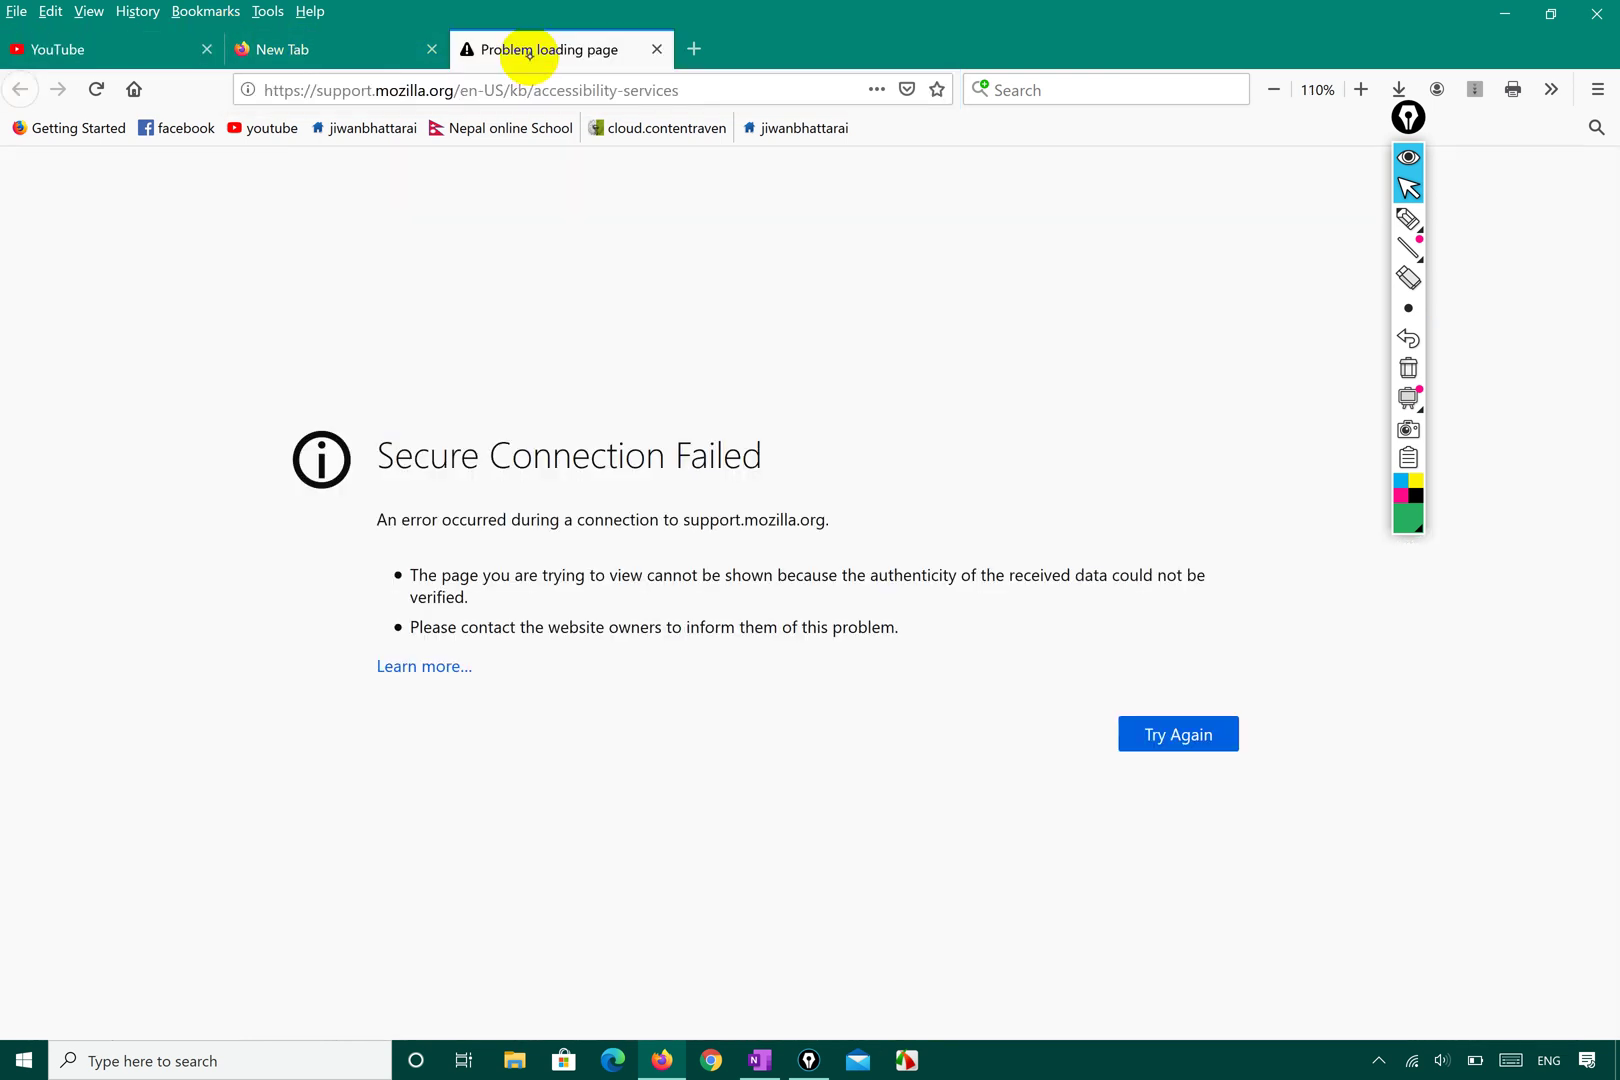
- Open four new blank tabs one after another
left_click(694, 49)
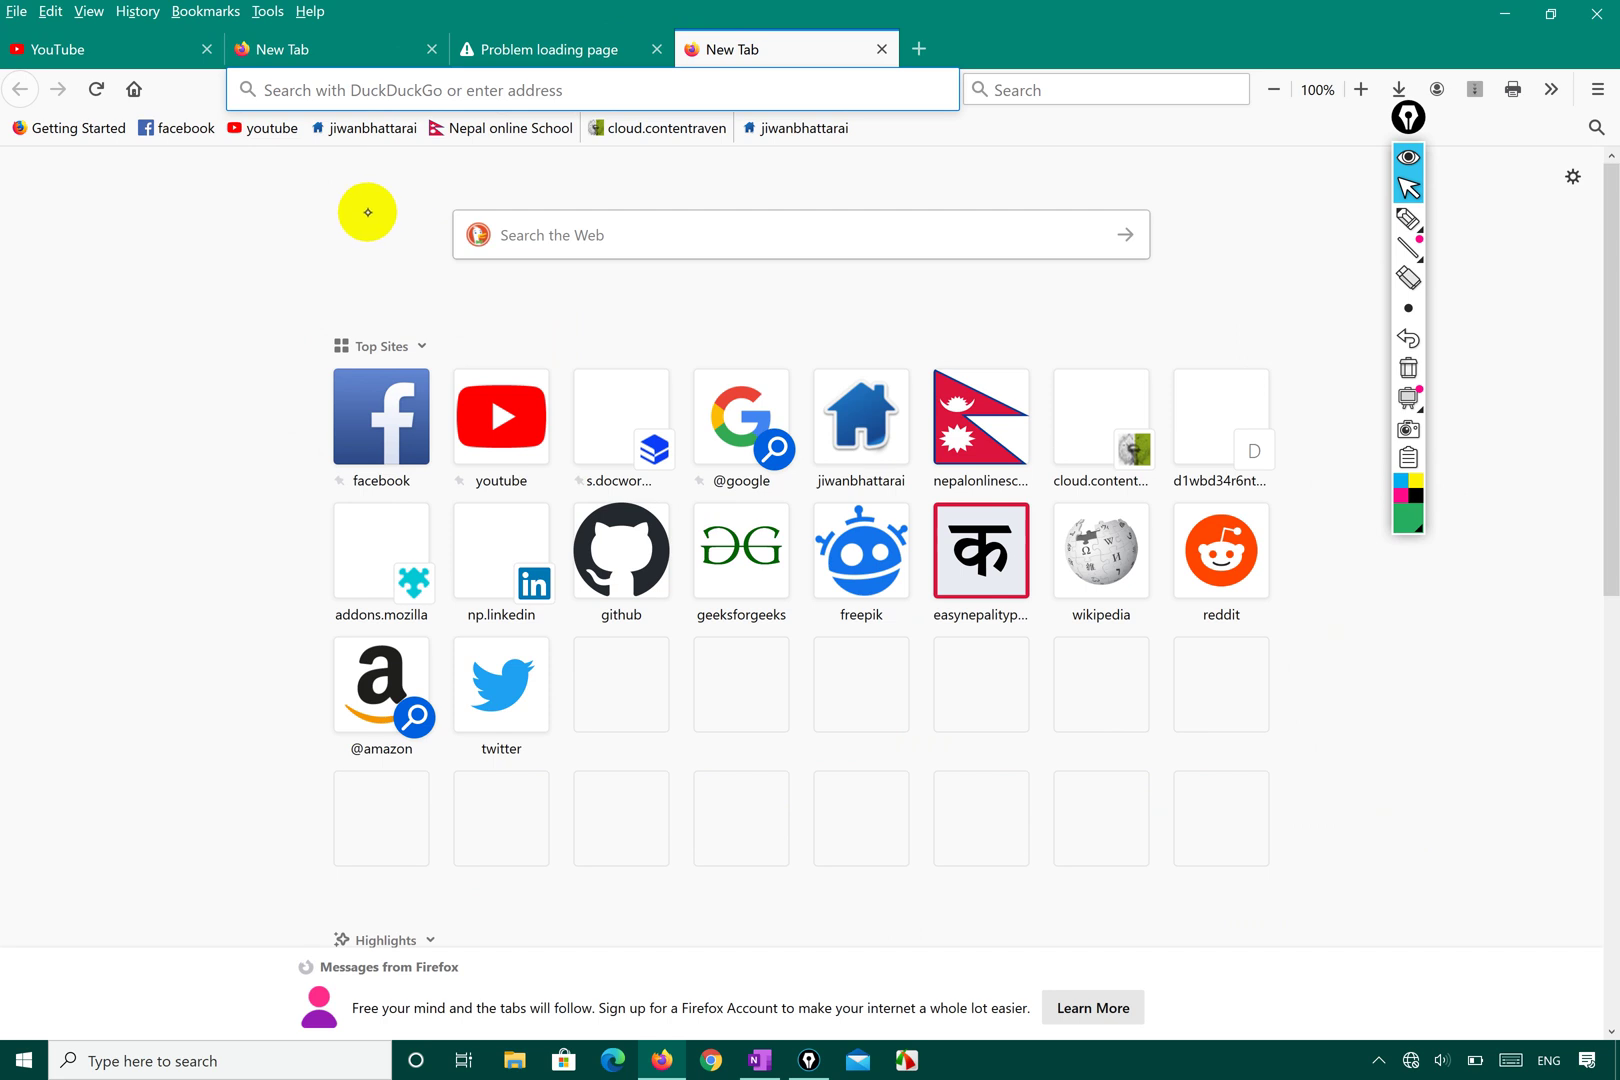
left_click(918, 48)
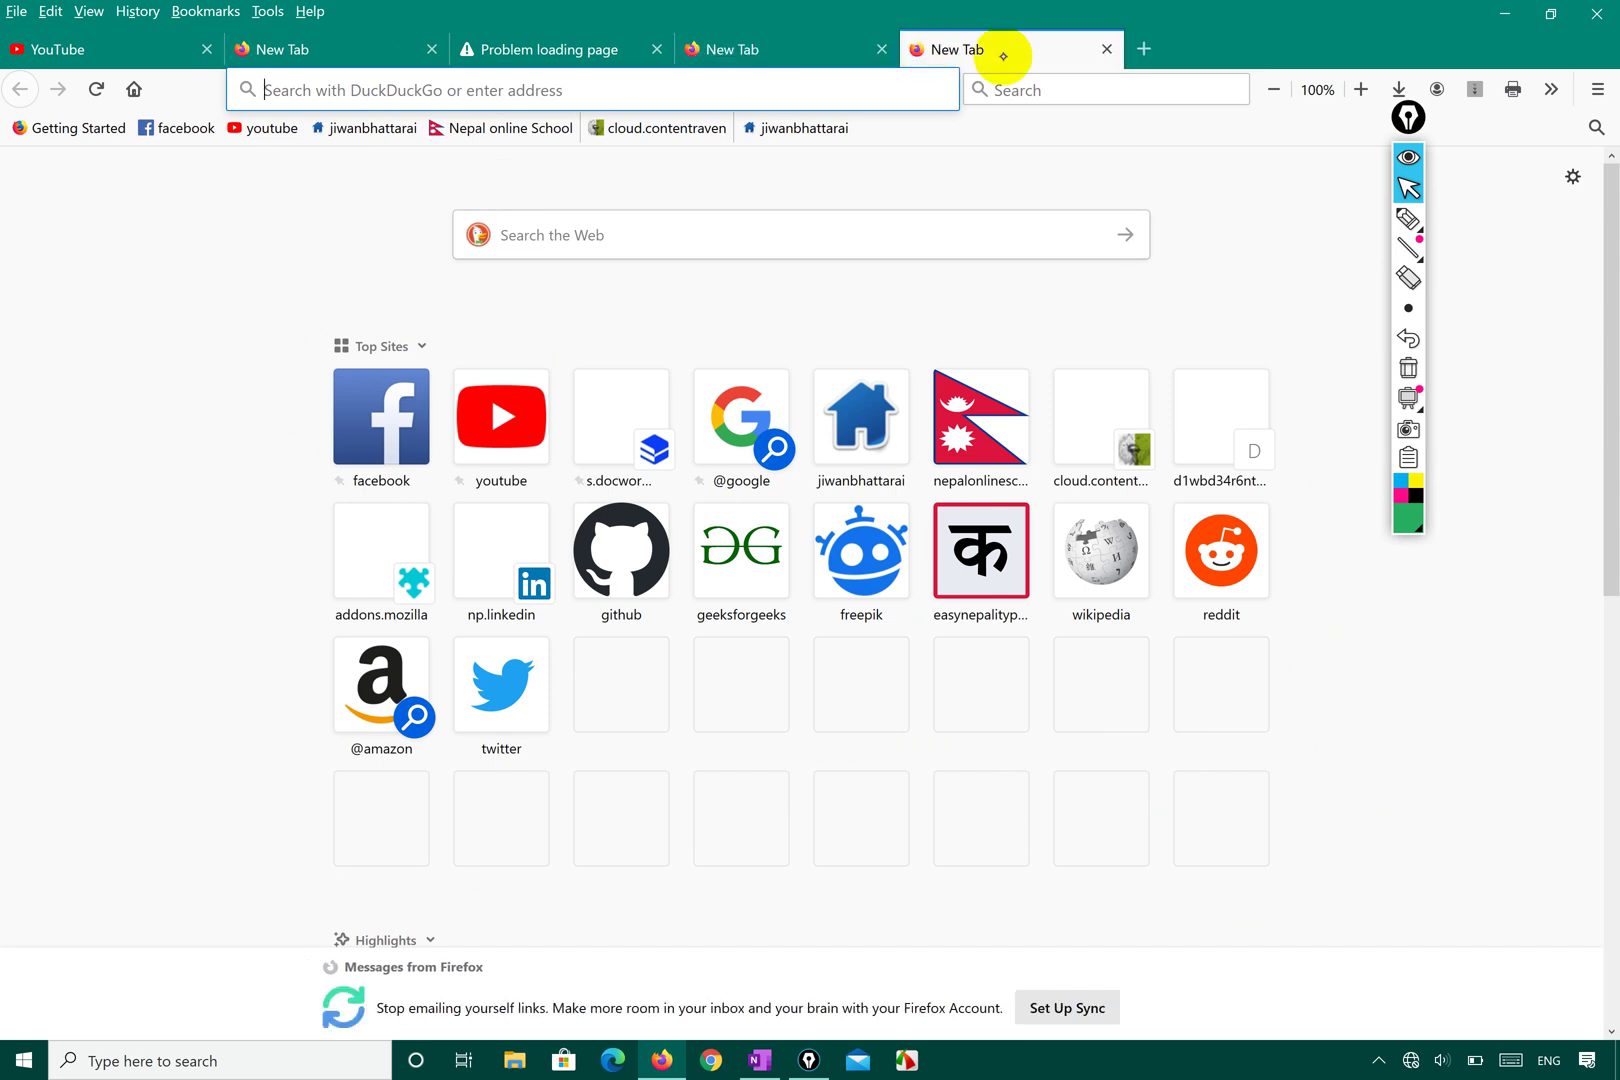
left_click(1144, 50)
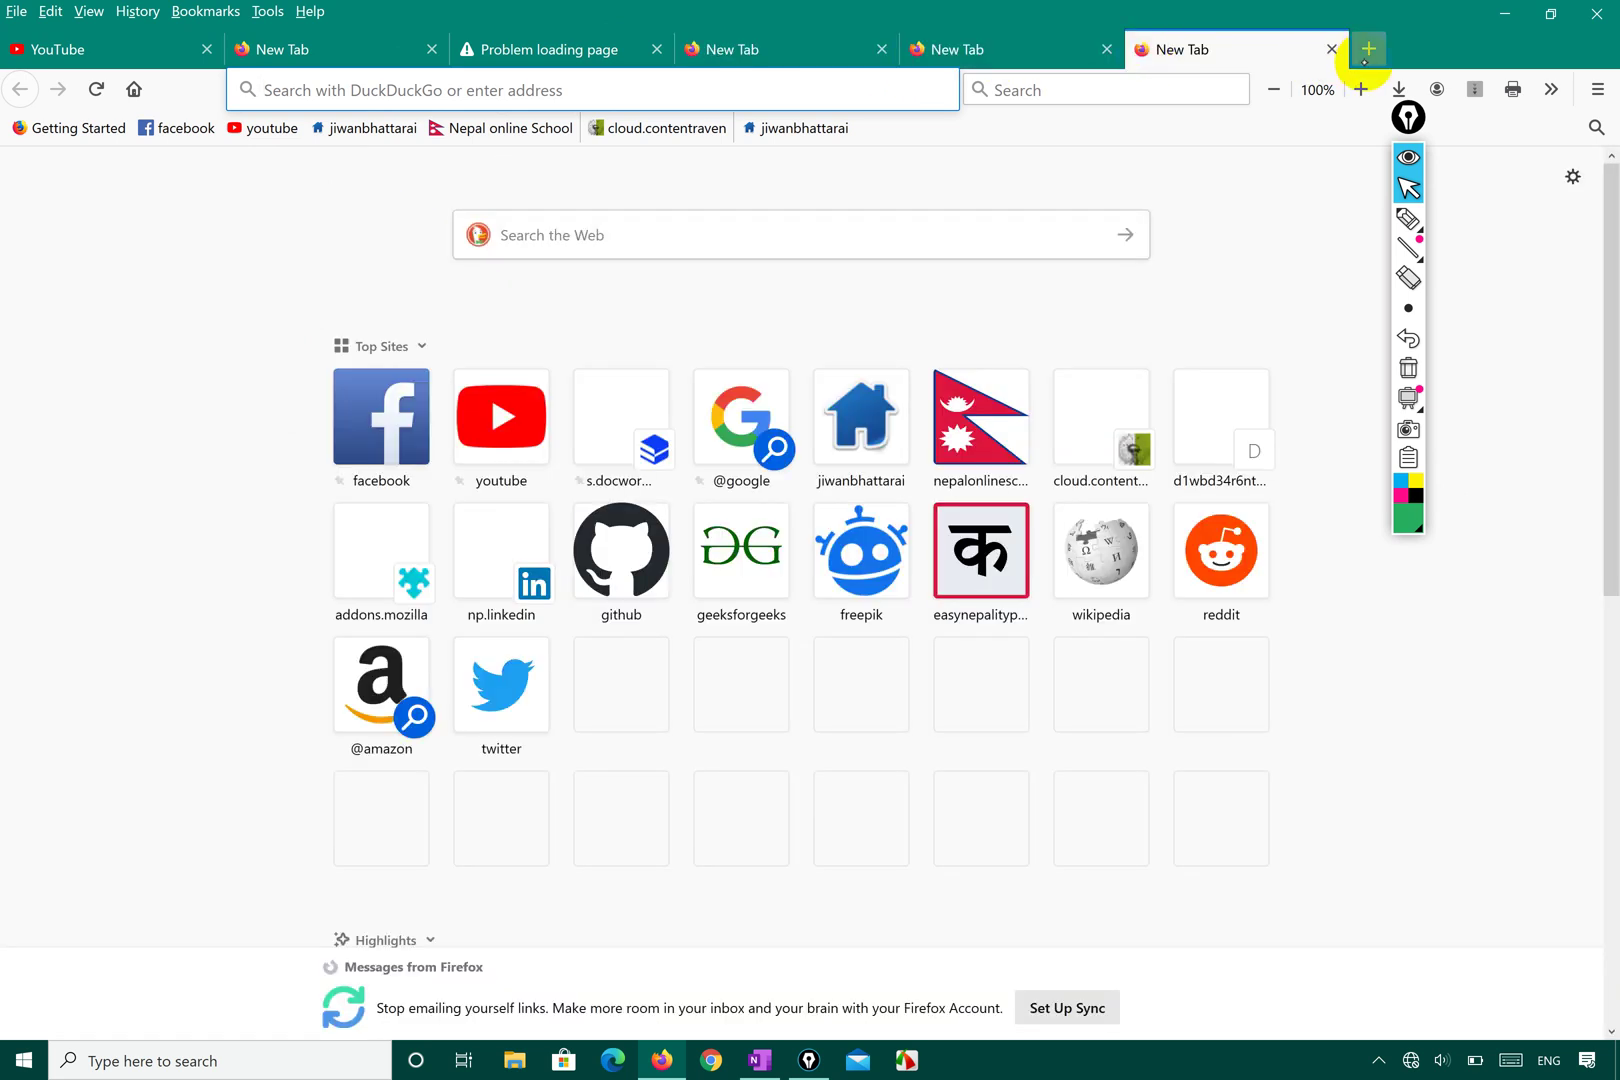
left_click(1363, 50)
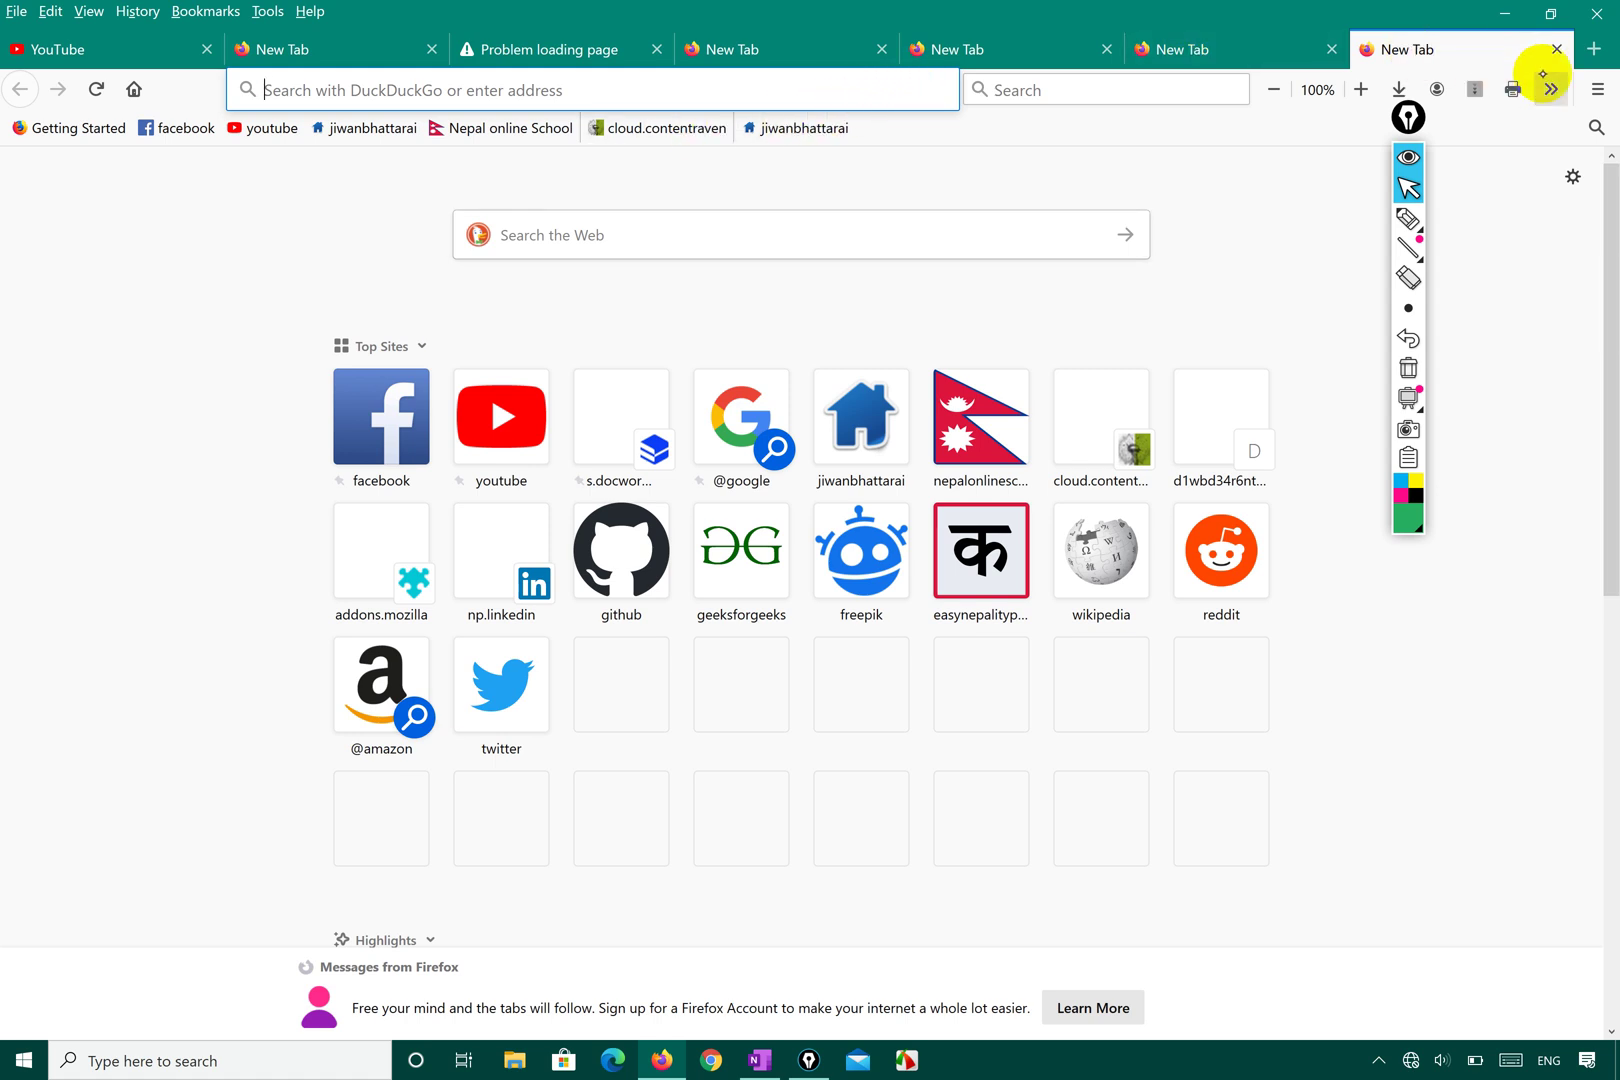
- Close the last two new tabs, and open one more new tab and close it again
left_click(1331, 49)
left_click(1333, 48)
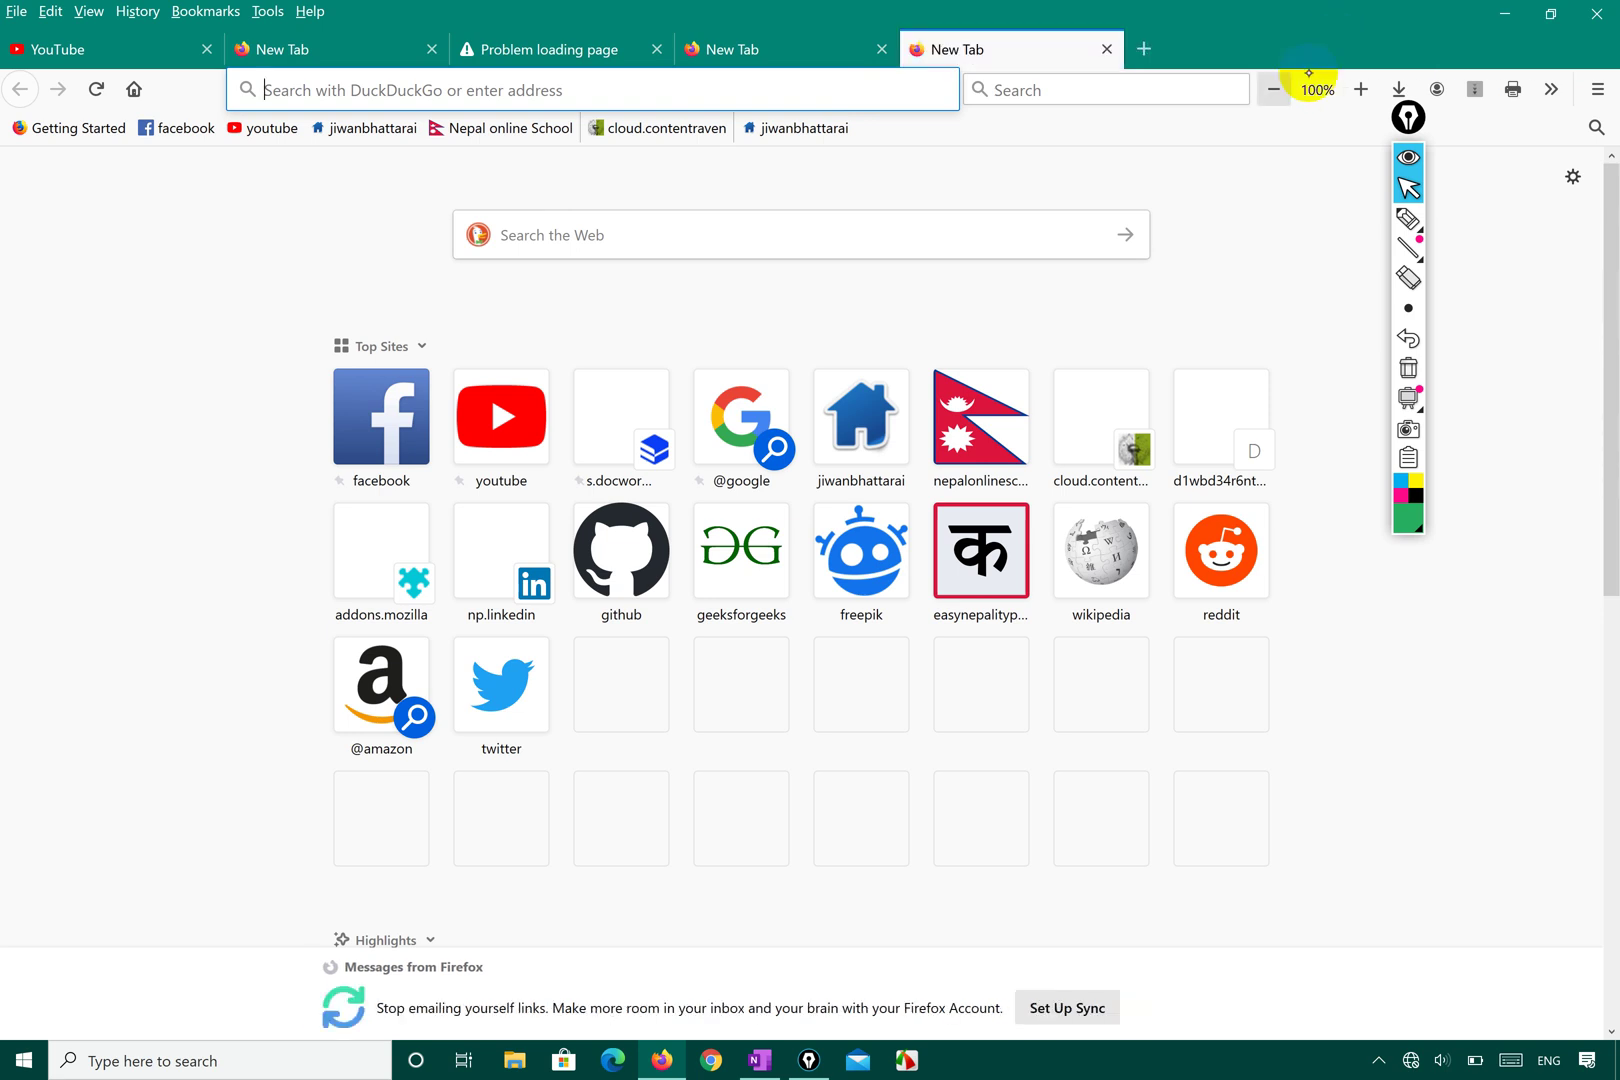
left_click(1143, 49)
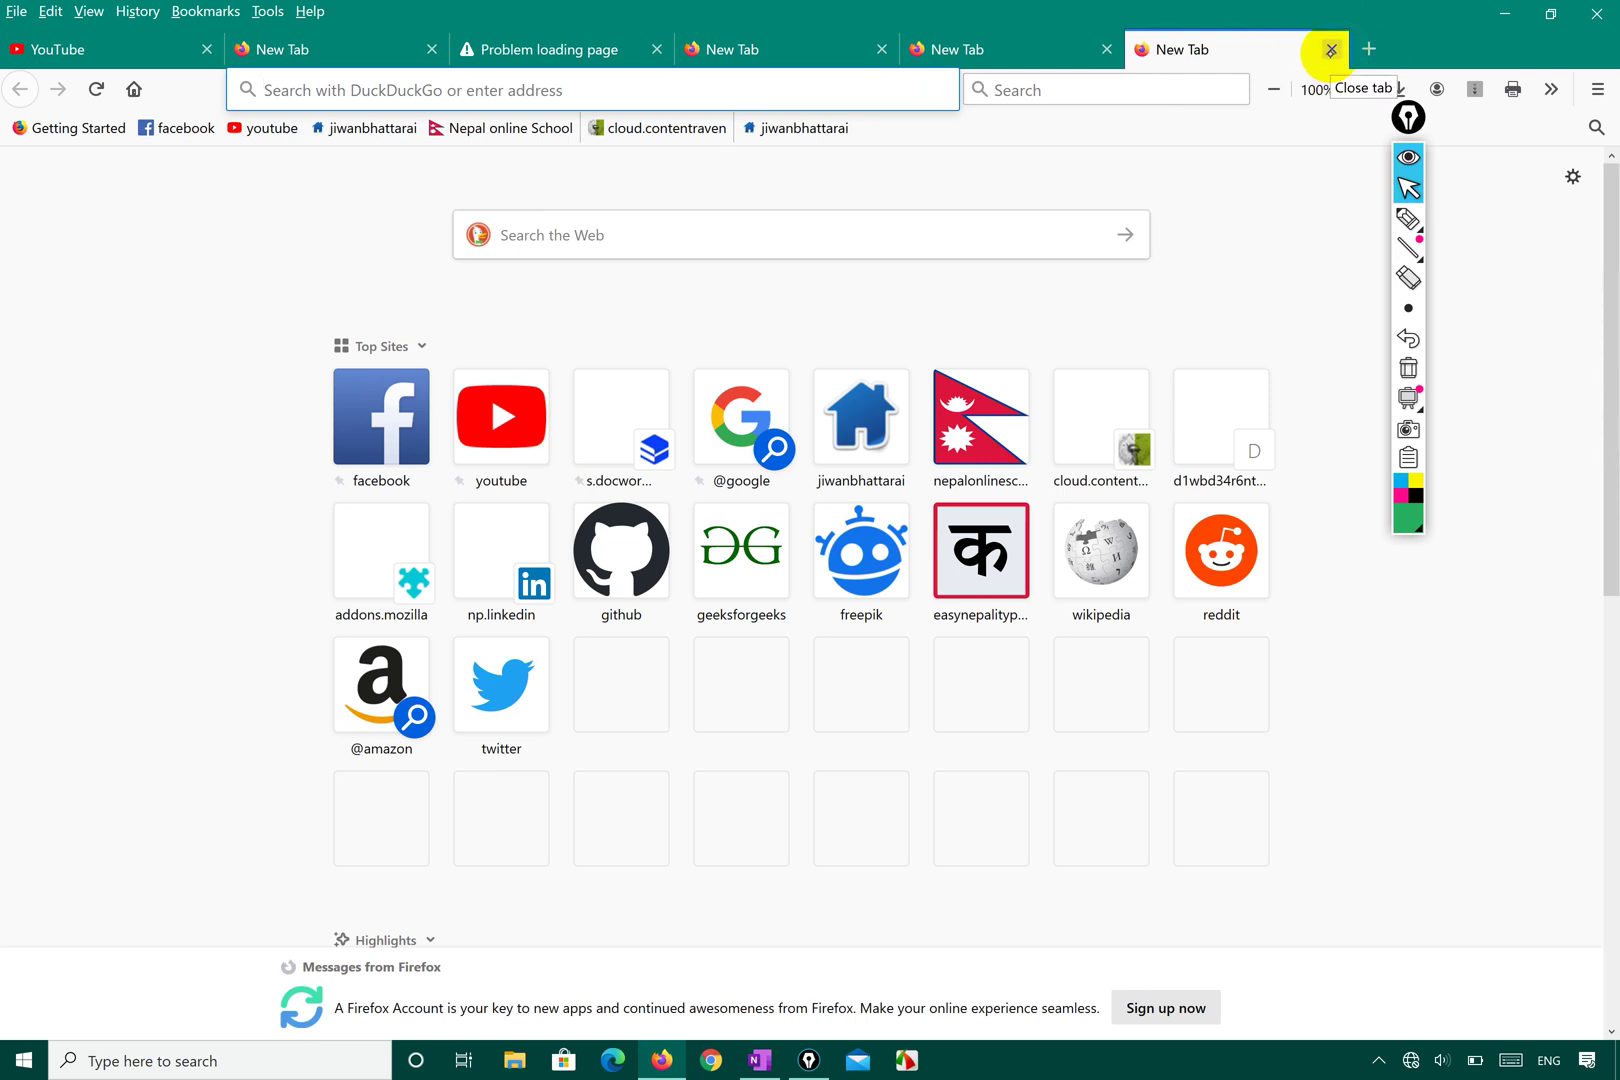
left_click(1331, 49)
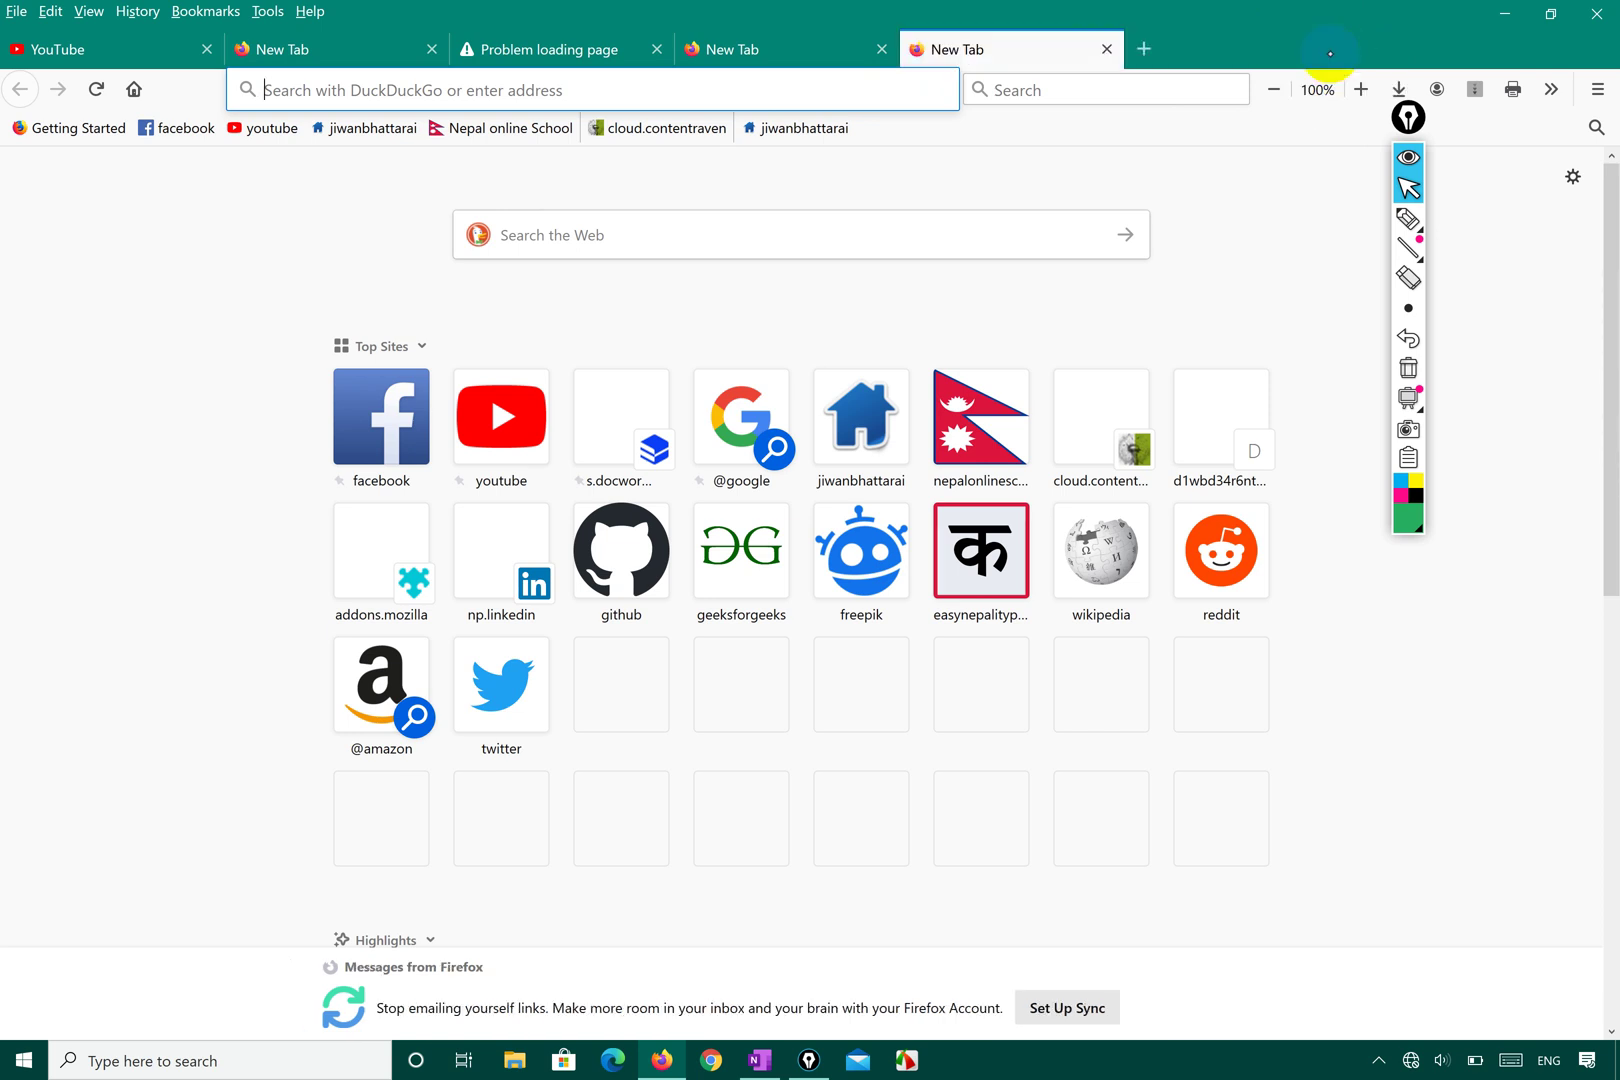
- Close the last three tabs, including Problem loading page, and open two new tabs
key("ctrl+w")
key("ctrl+w")
key("ctrl+w")
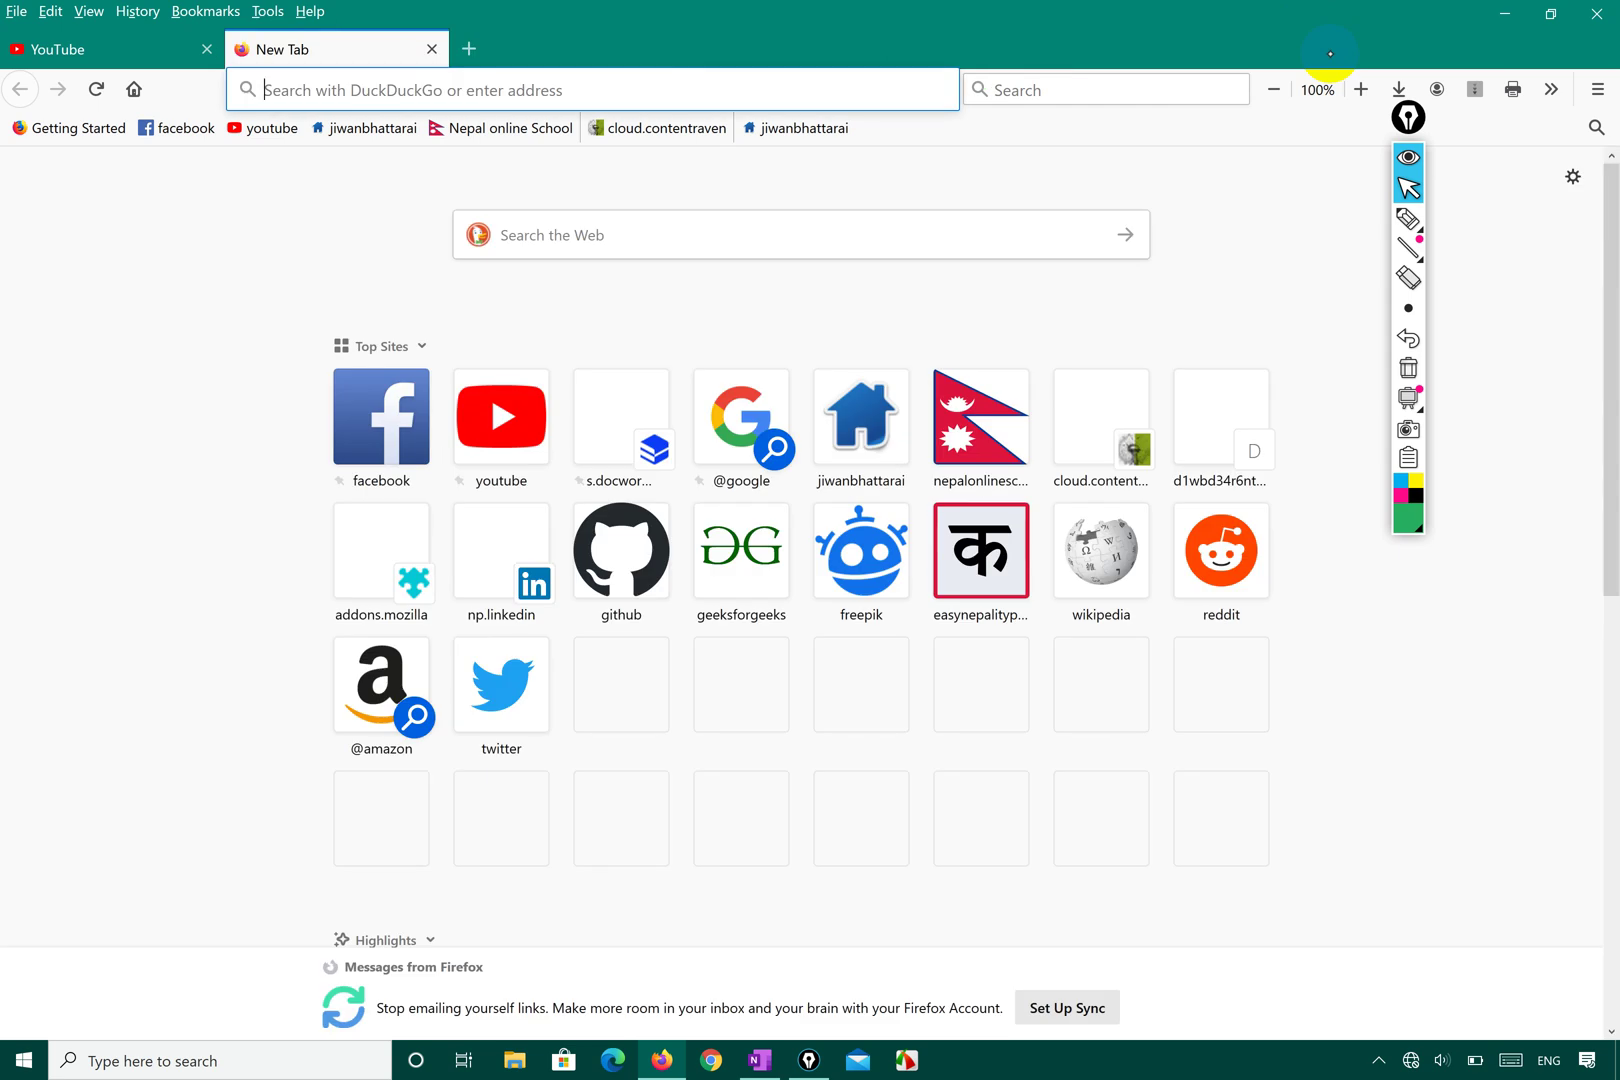
key("ctrl+t")
key("ctrl+t")
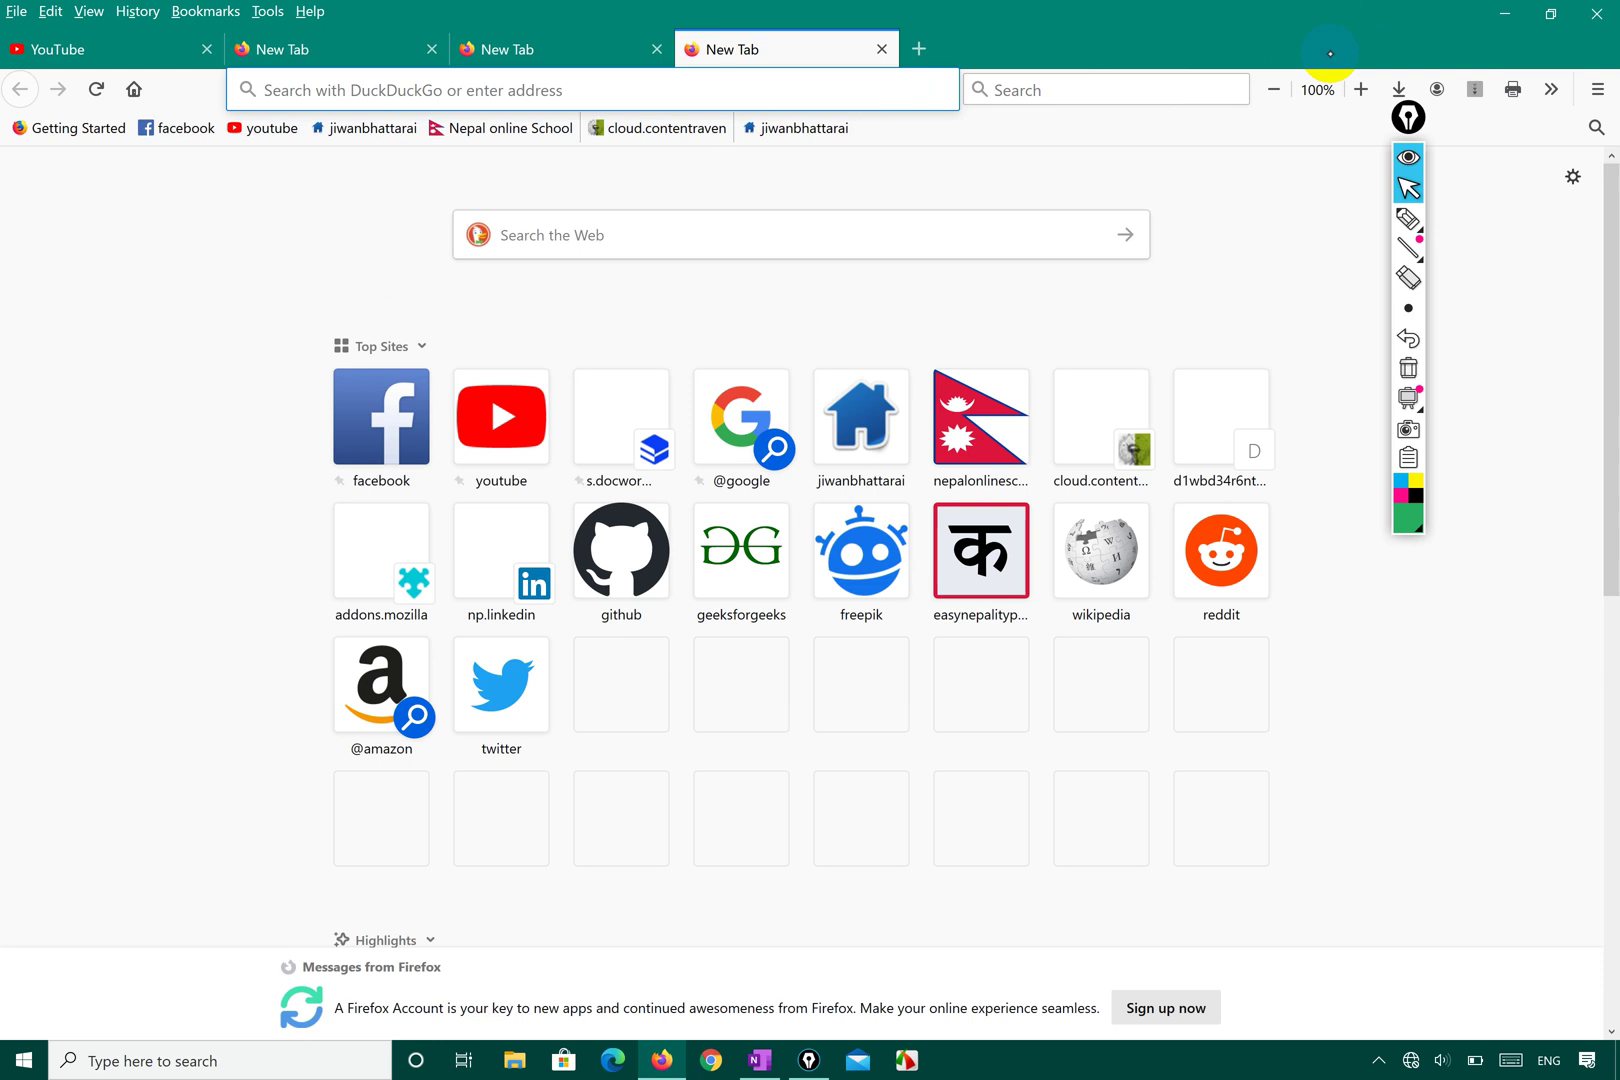
- Open a new browser window and close it to return to the original window
key("ctrl+w")
key("ctrl+w")
key("ctrl+w")
key("ctrl+w")
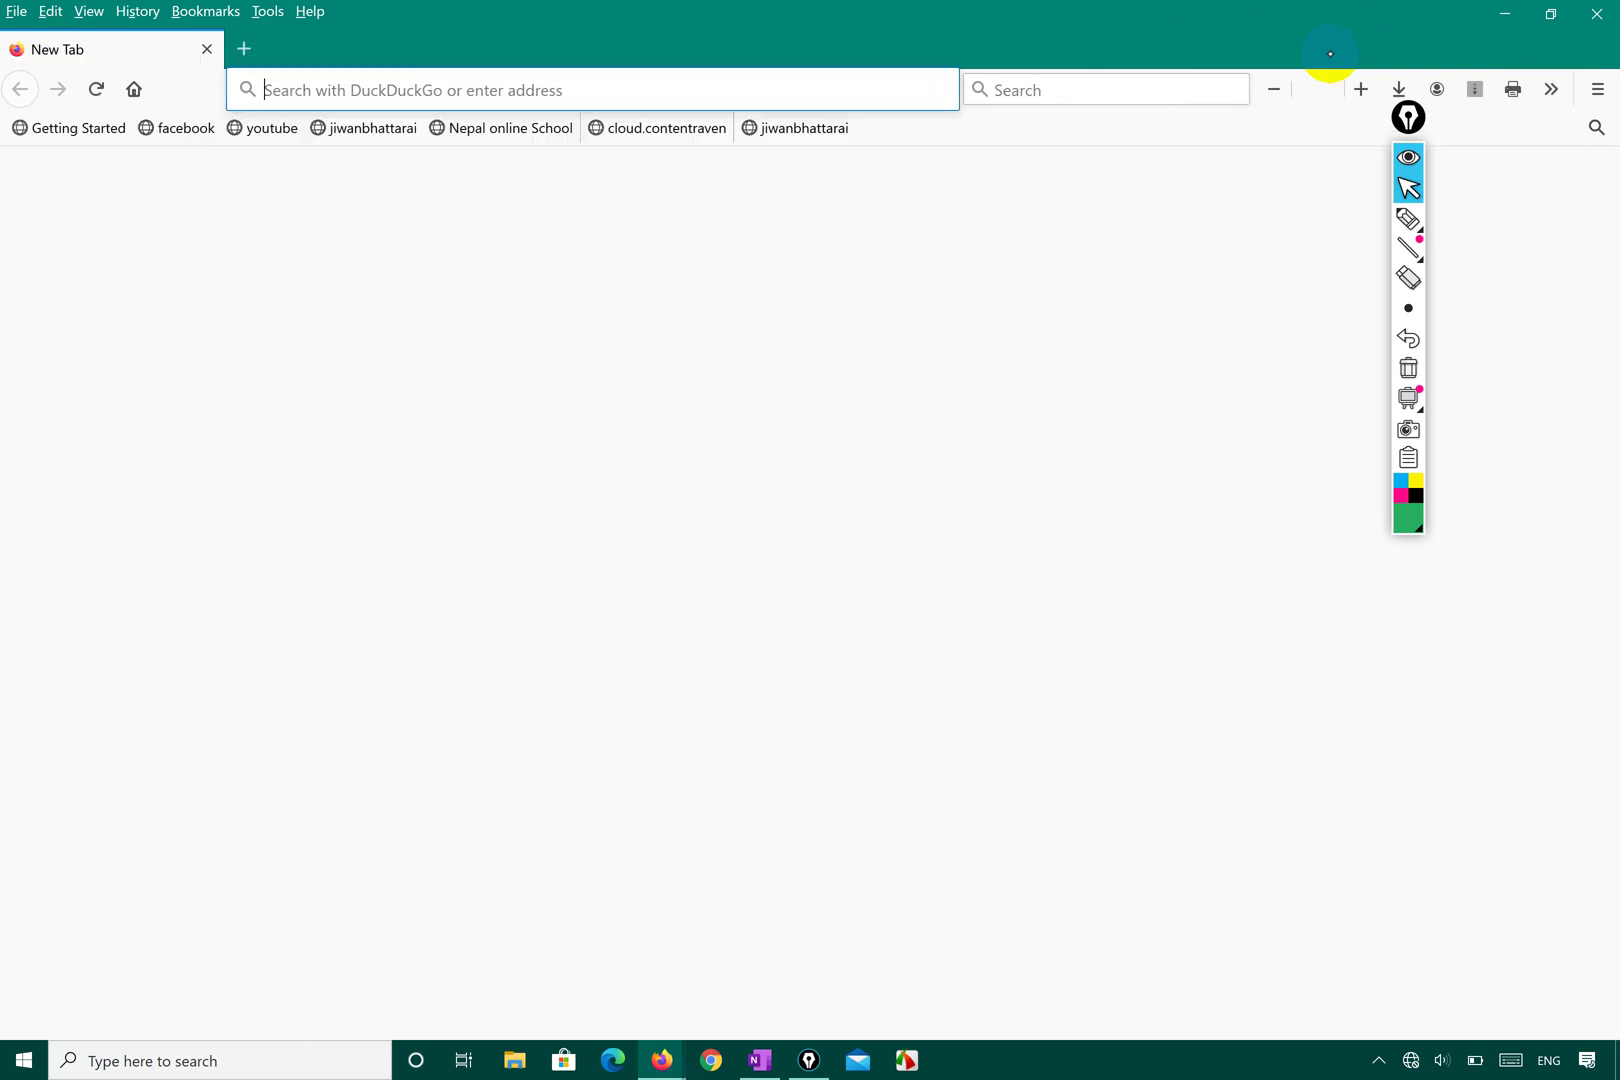
left_click(1596, 13)
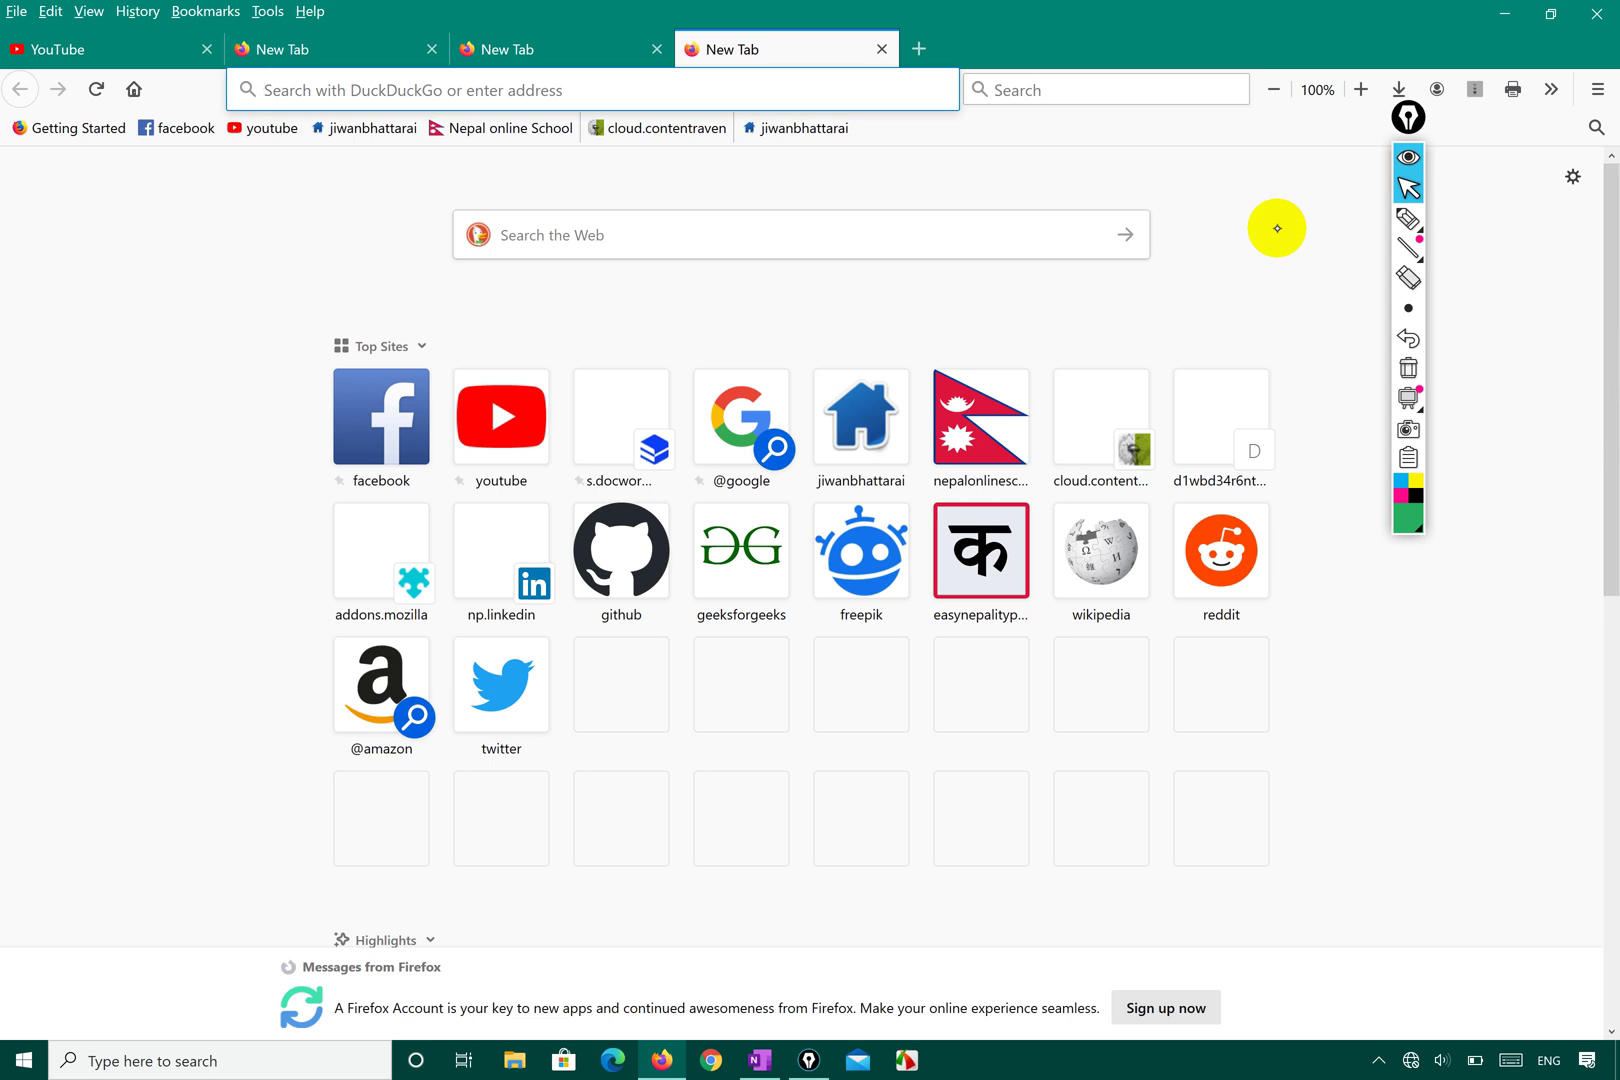
- Open a private browsing window and close it again
key("ctrl+shift+p")
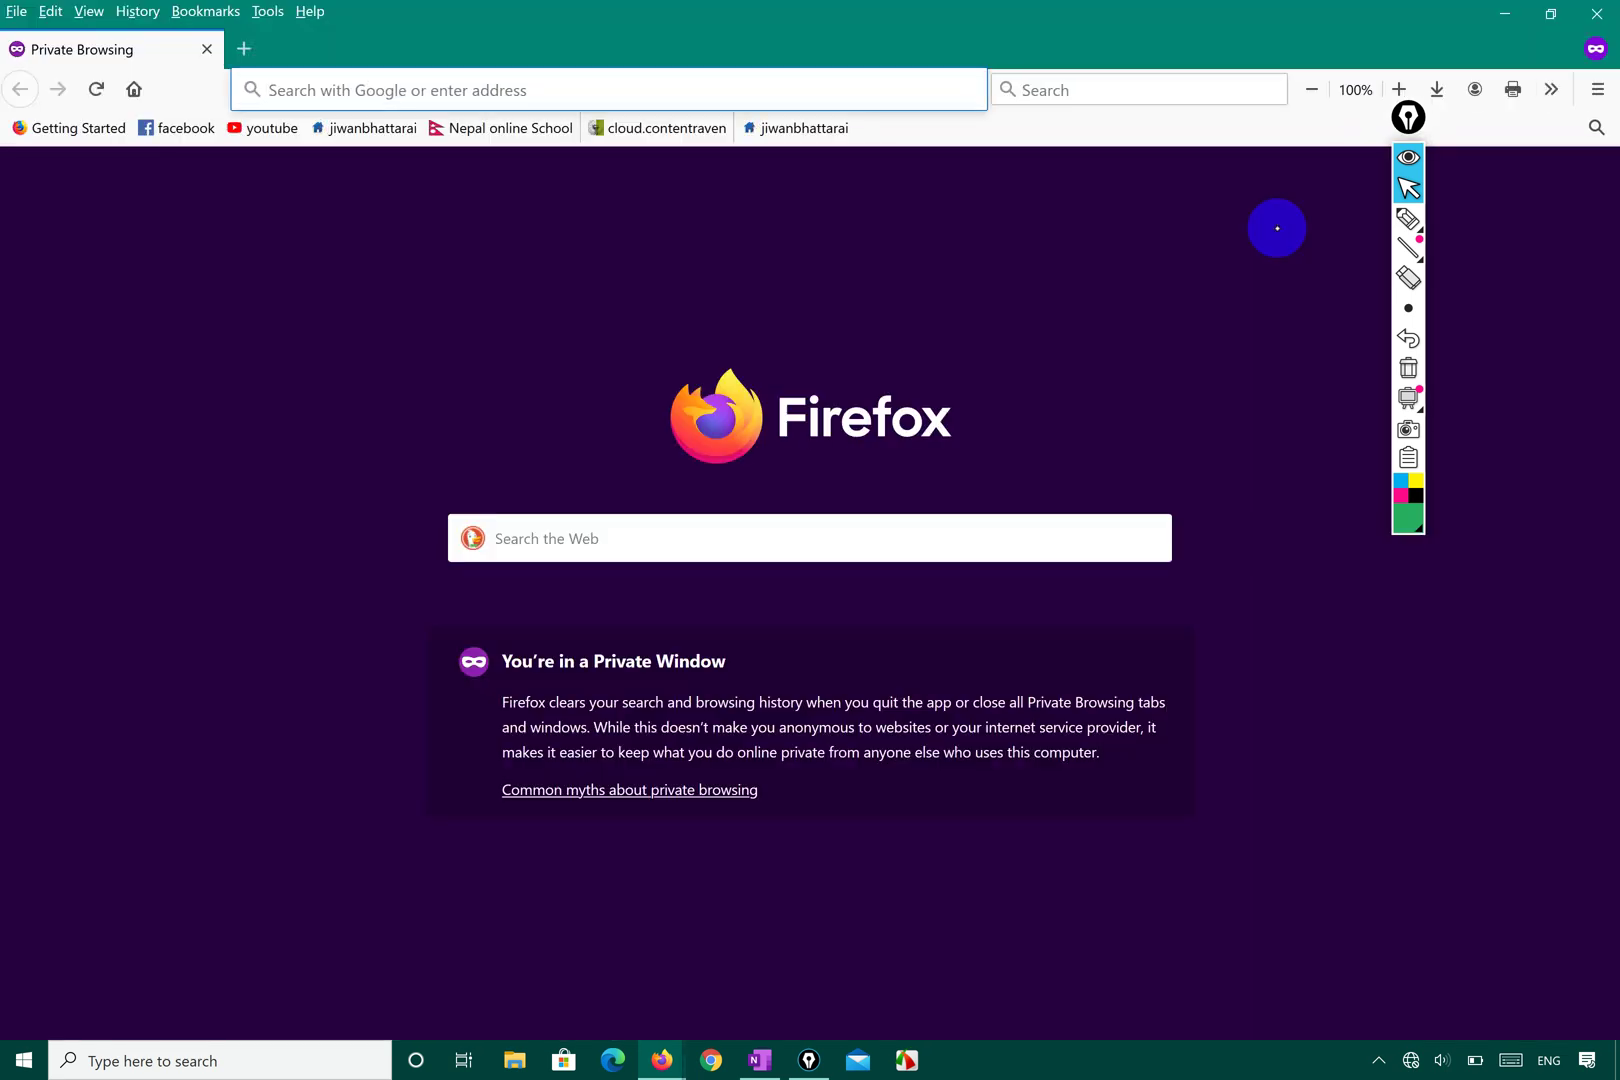
left_click(207, 50)
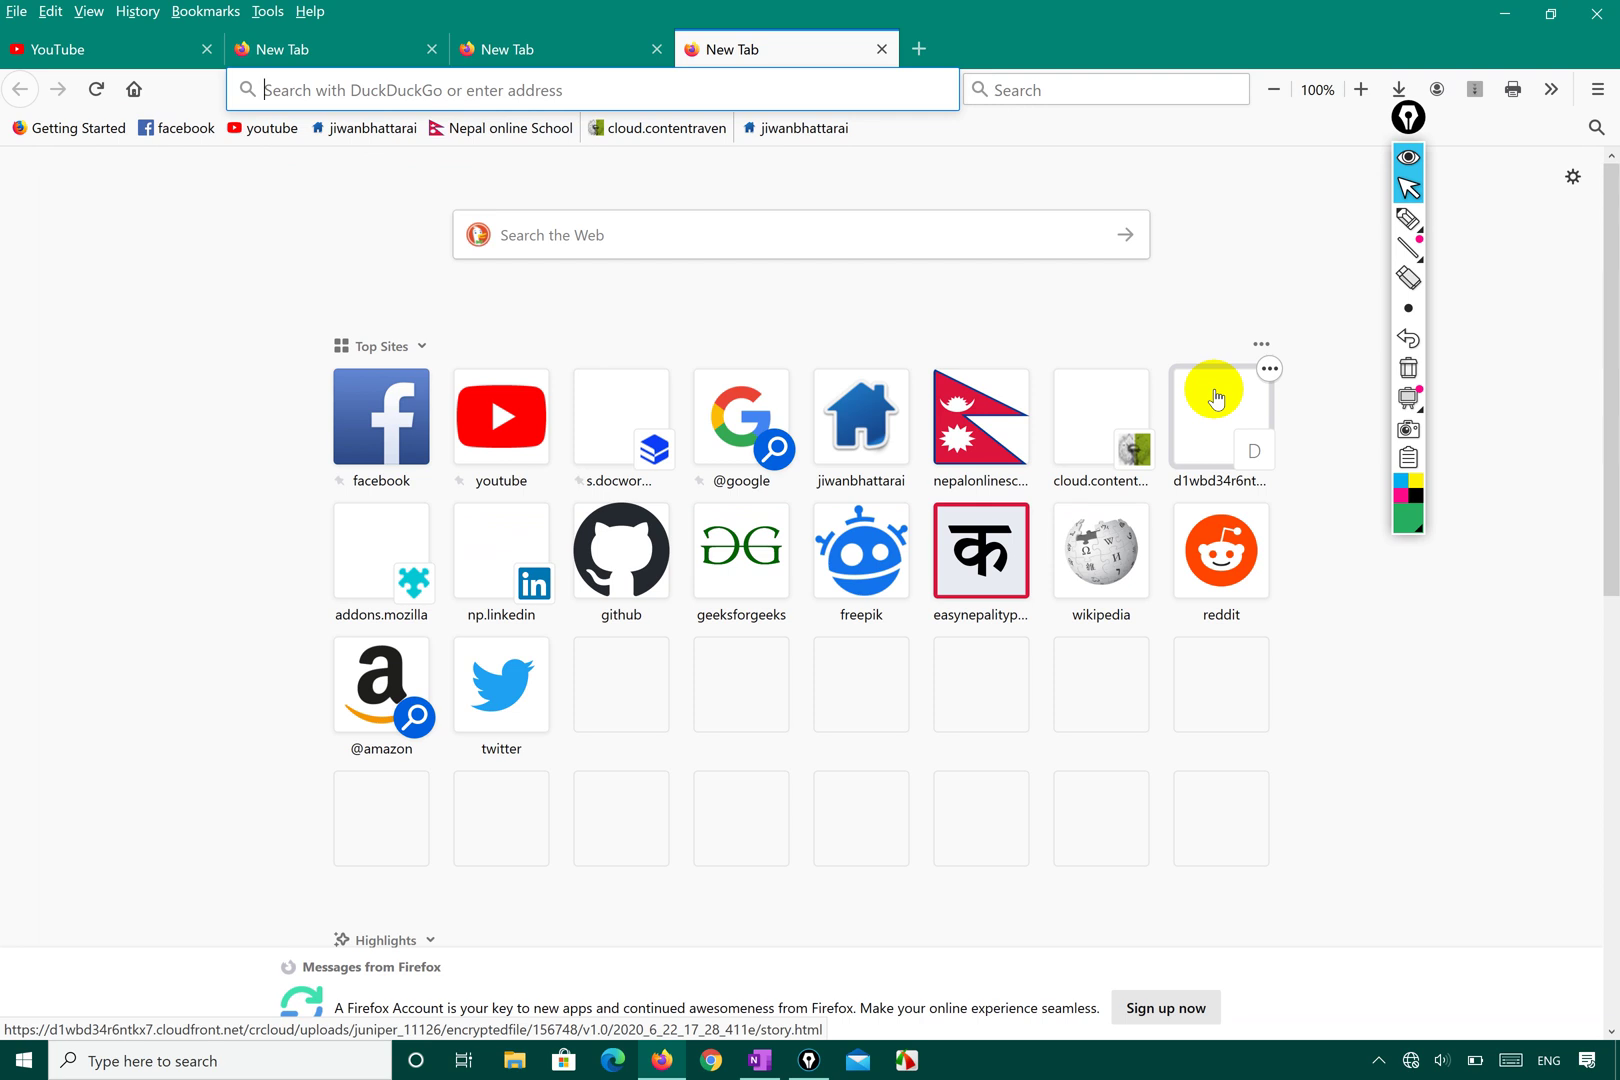
- Collapse the annotation toolbar and move it clear of the application menu, keeping the menu displayed
left_click(1597, 89)
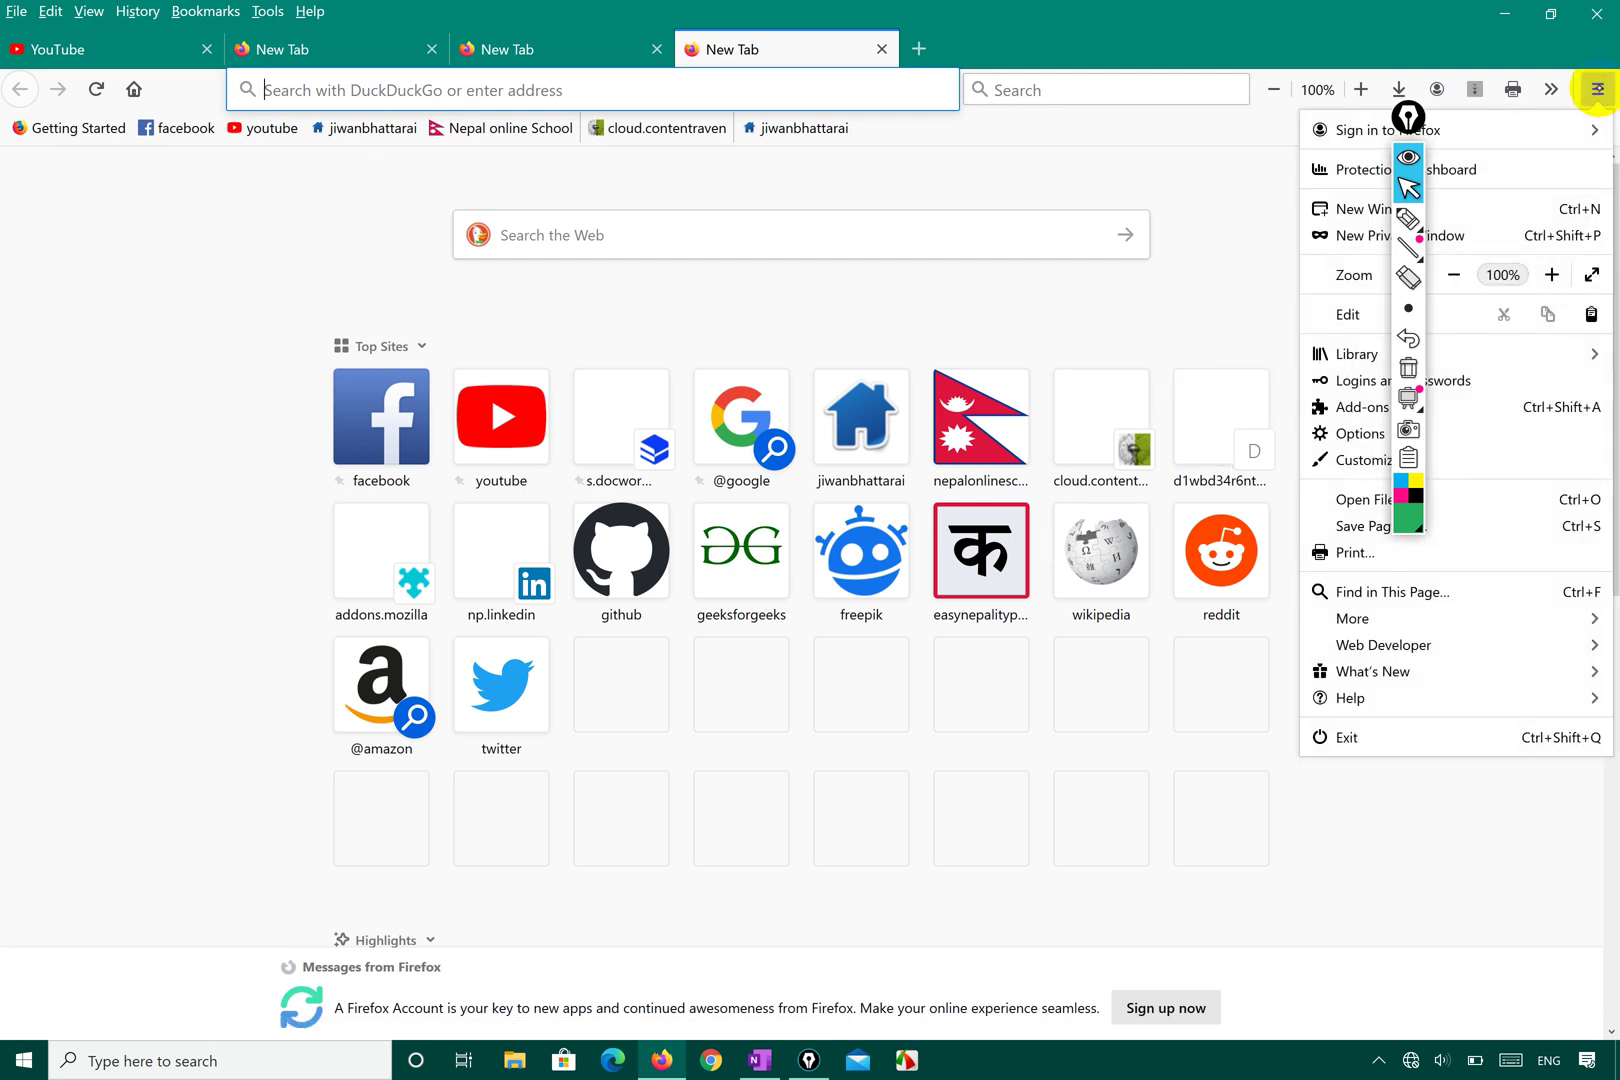
left_click(1408, 120)
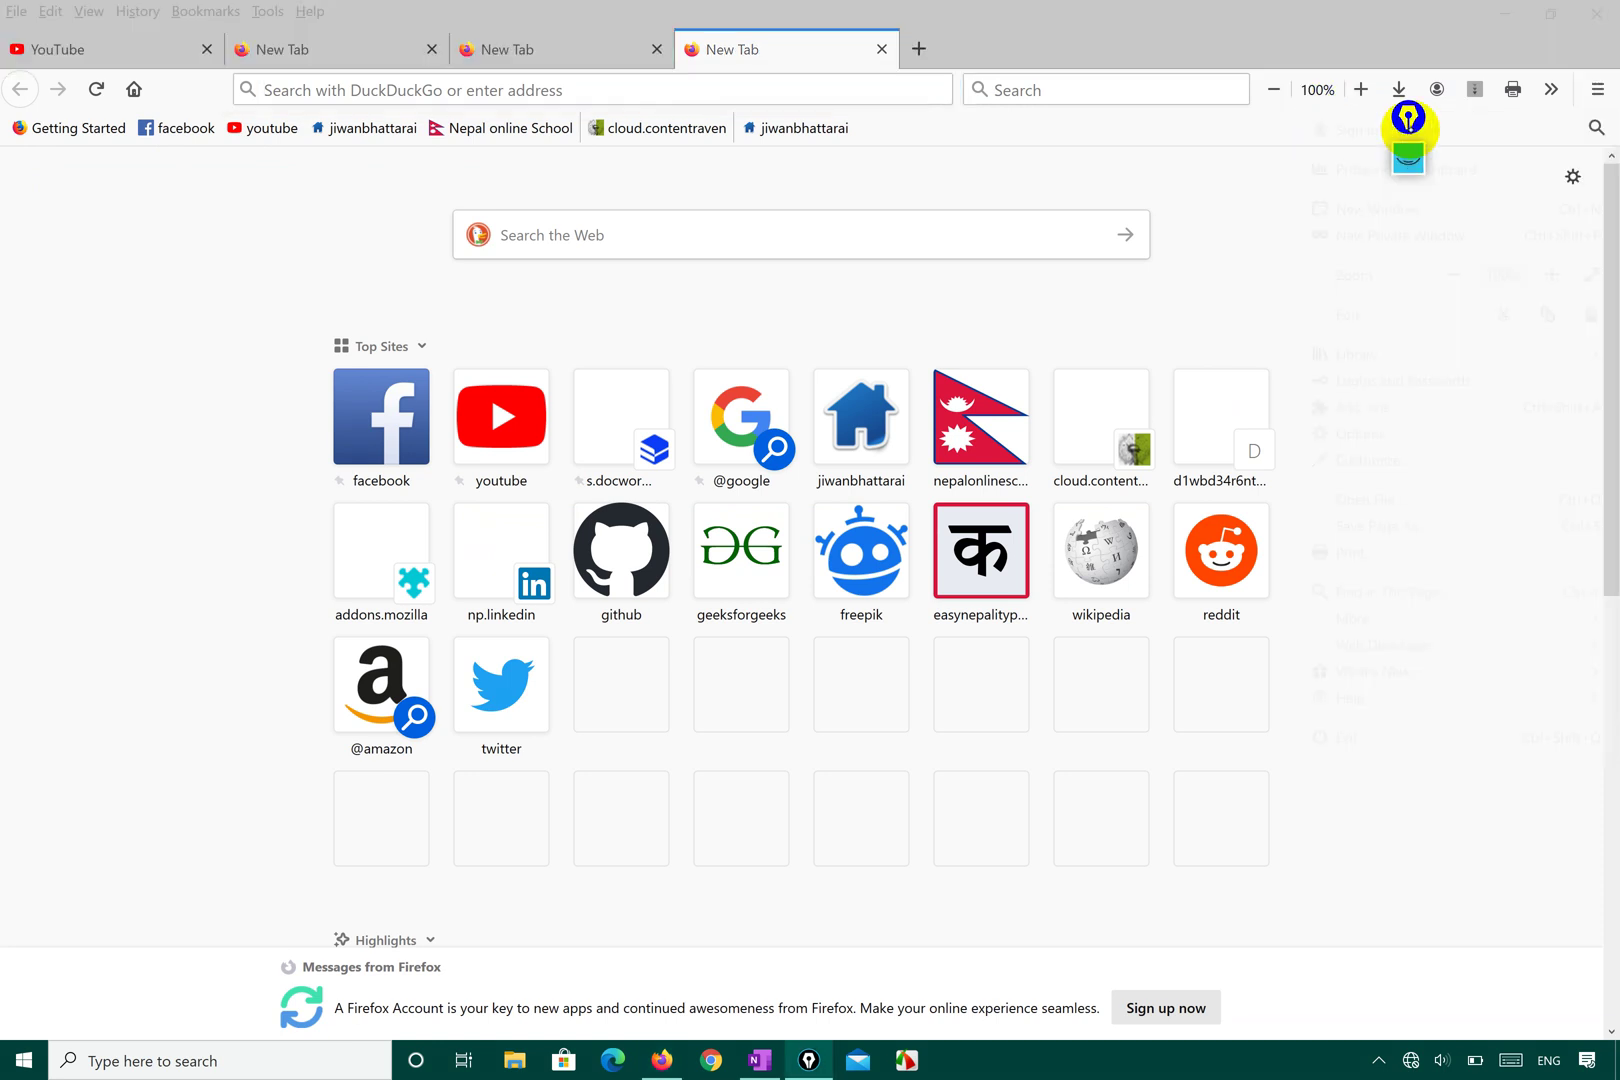
left_click_drag(1408, 120, 1242, 178)
left_click(1597, 89)
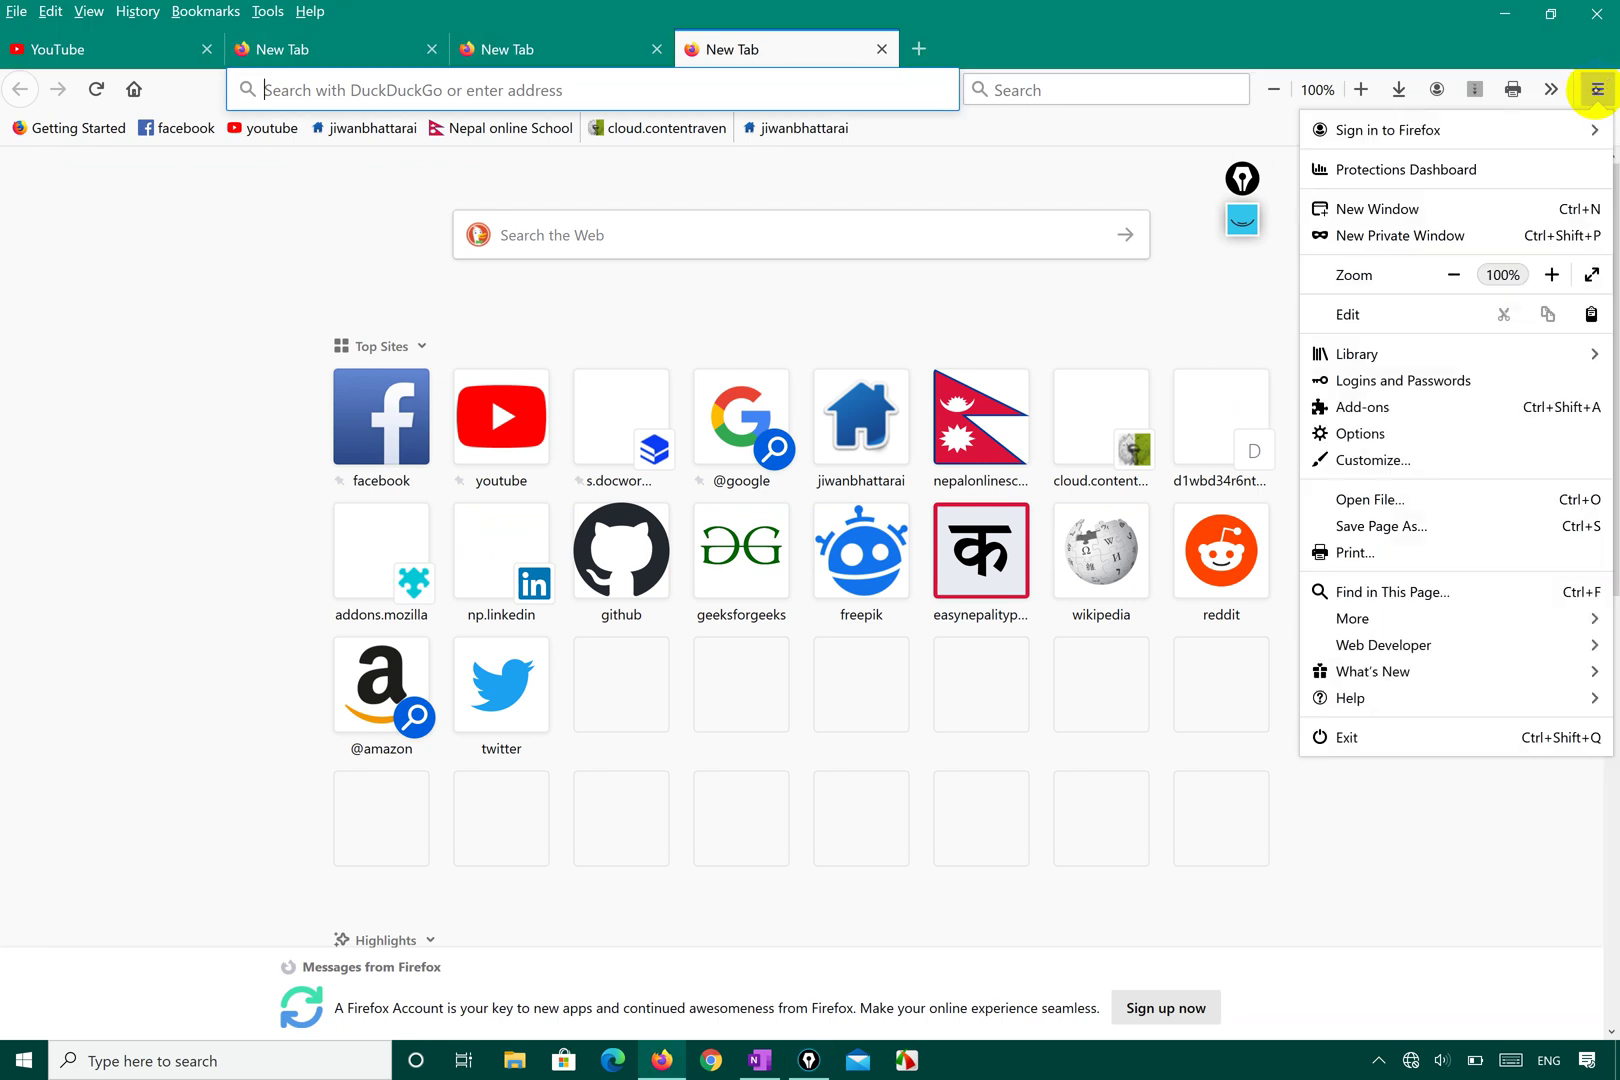
- Dismiss the application menu, open another private browsing window and close it to return to the original window
left_click(1259, 279)
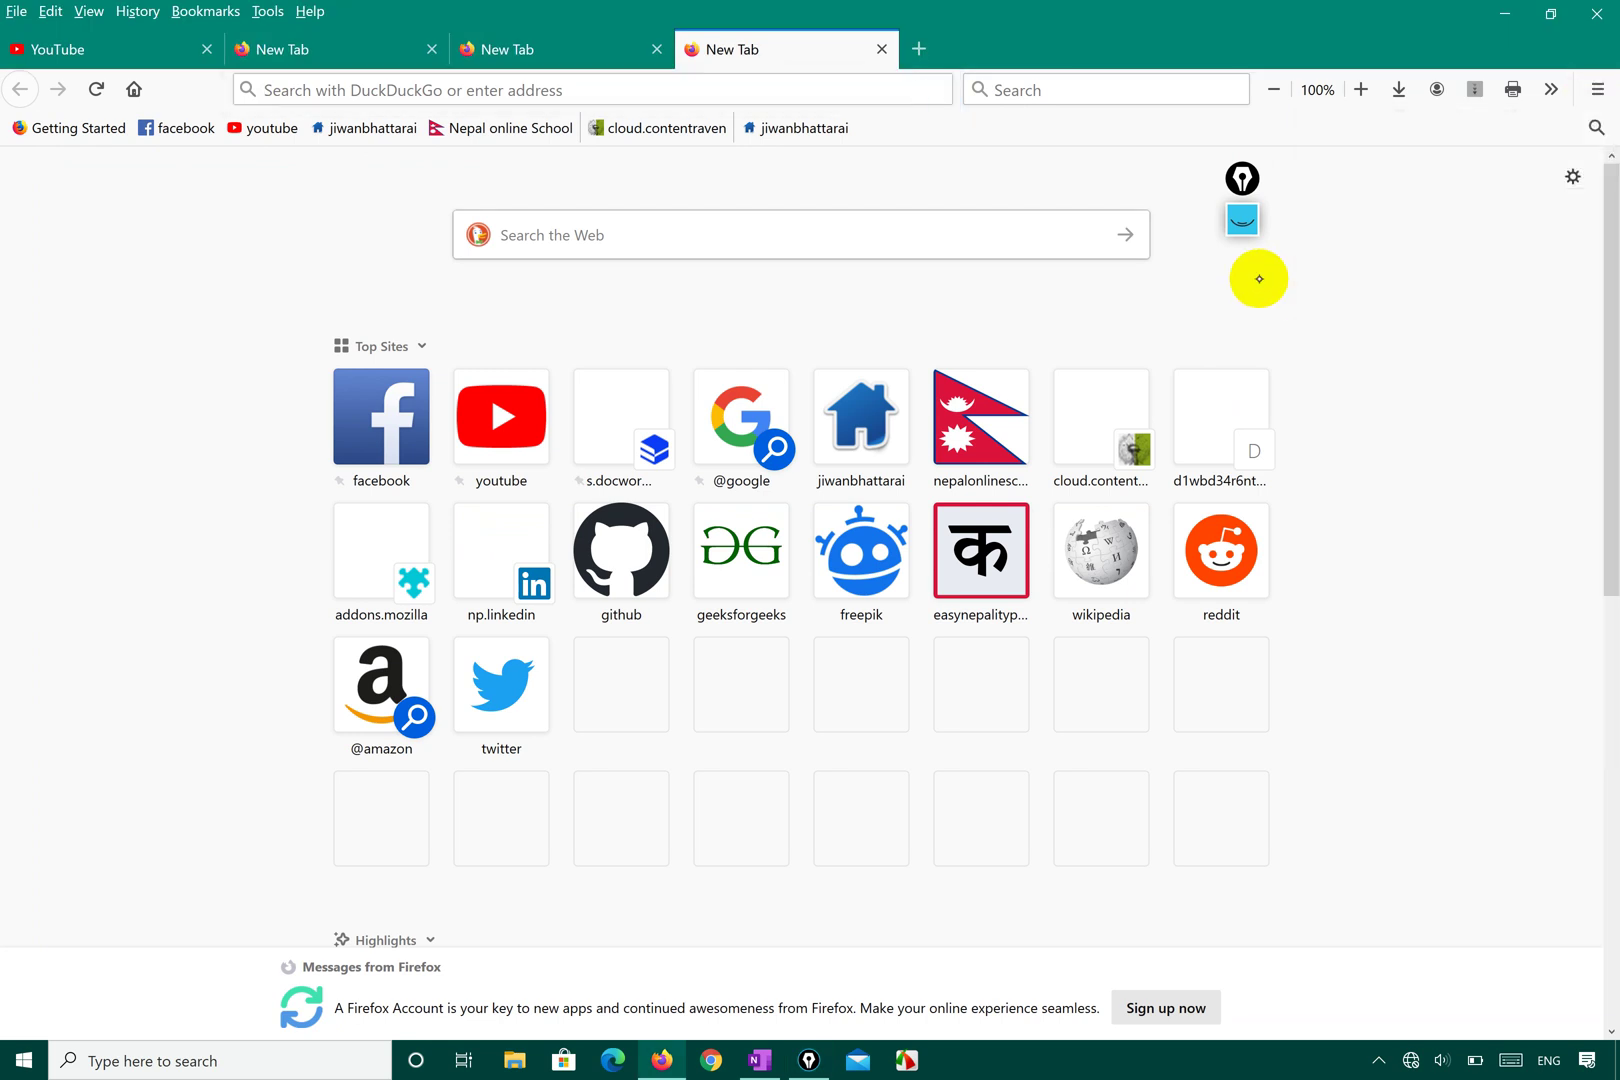
key("ctrl+shift+p")
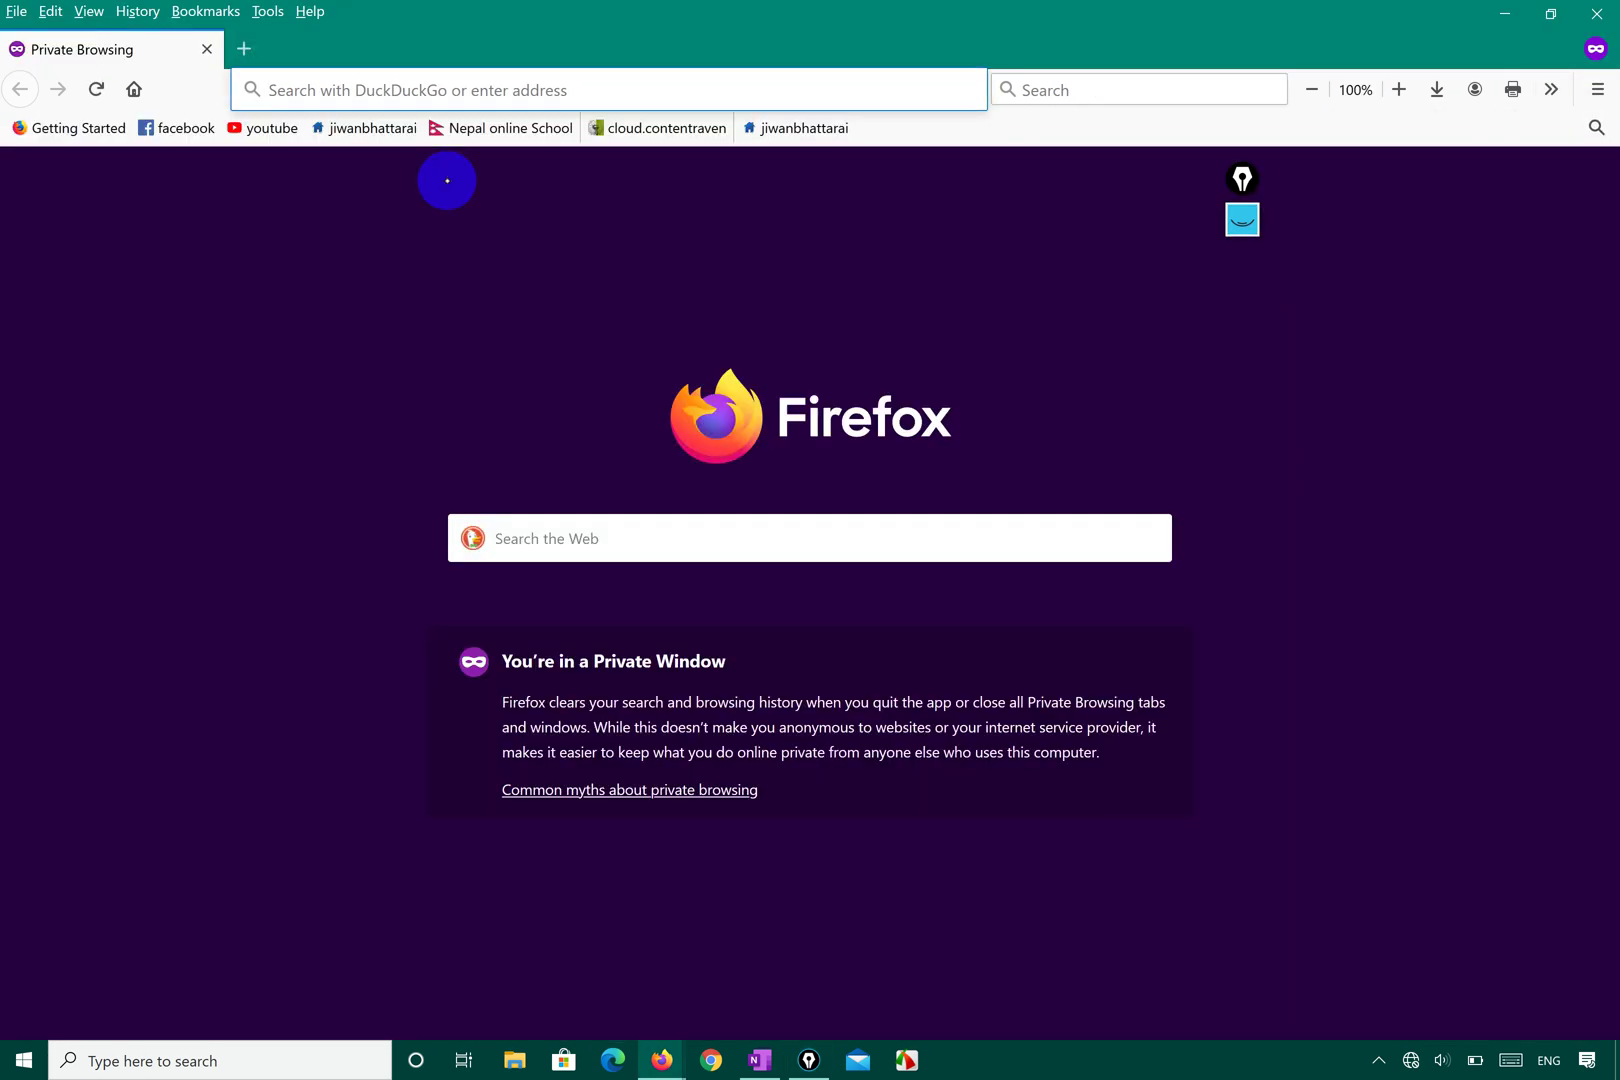
left_click(207, 49)
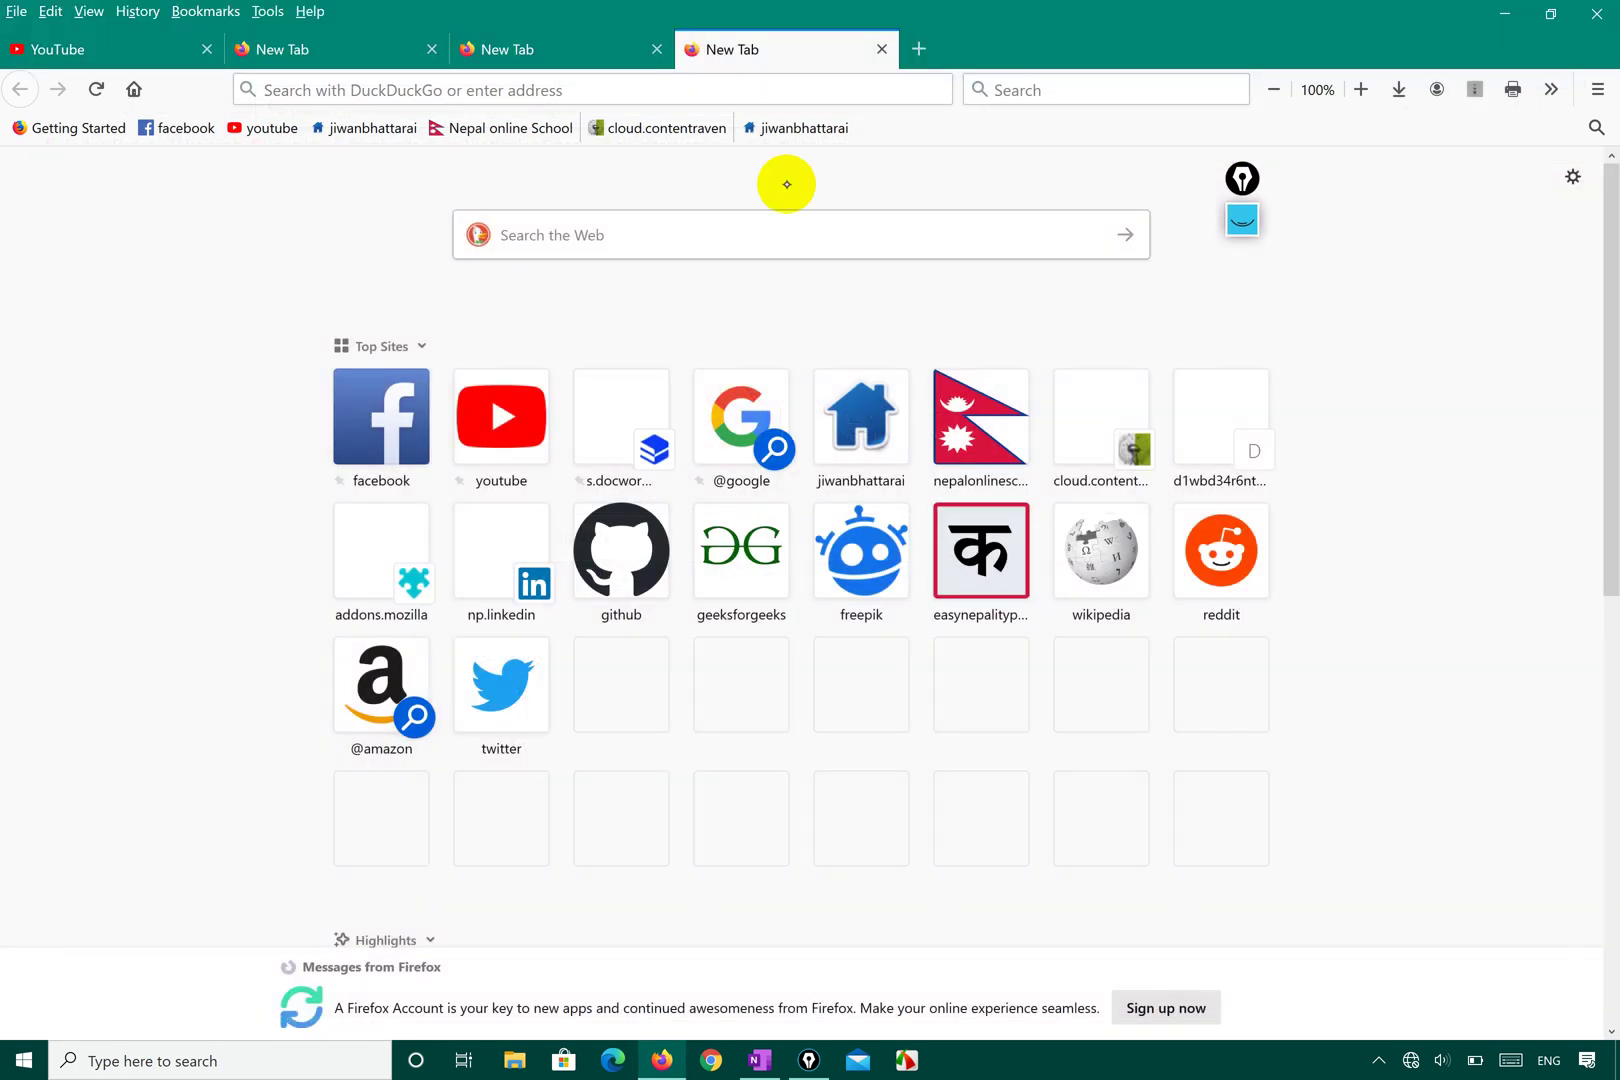
- Show the browsing history in the sidebar and collapse its Today group
left_click(138, 11)
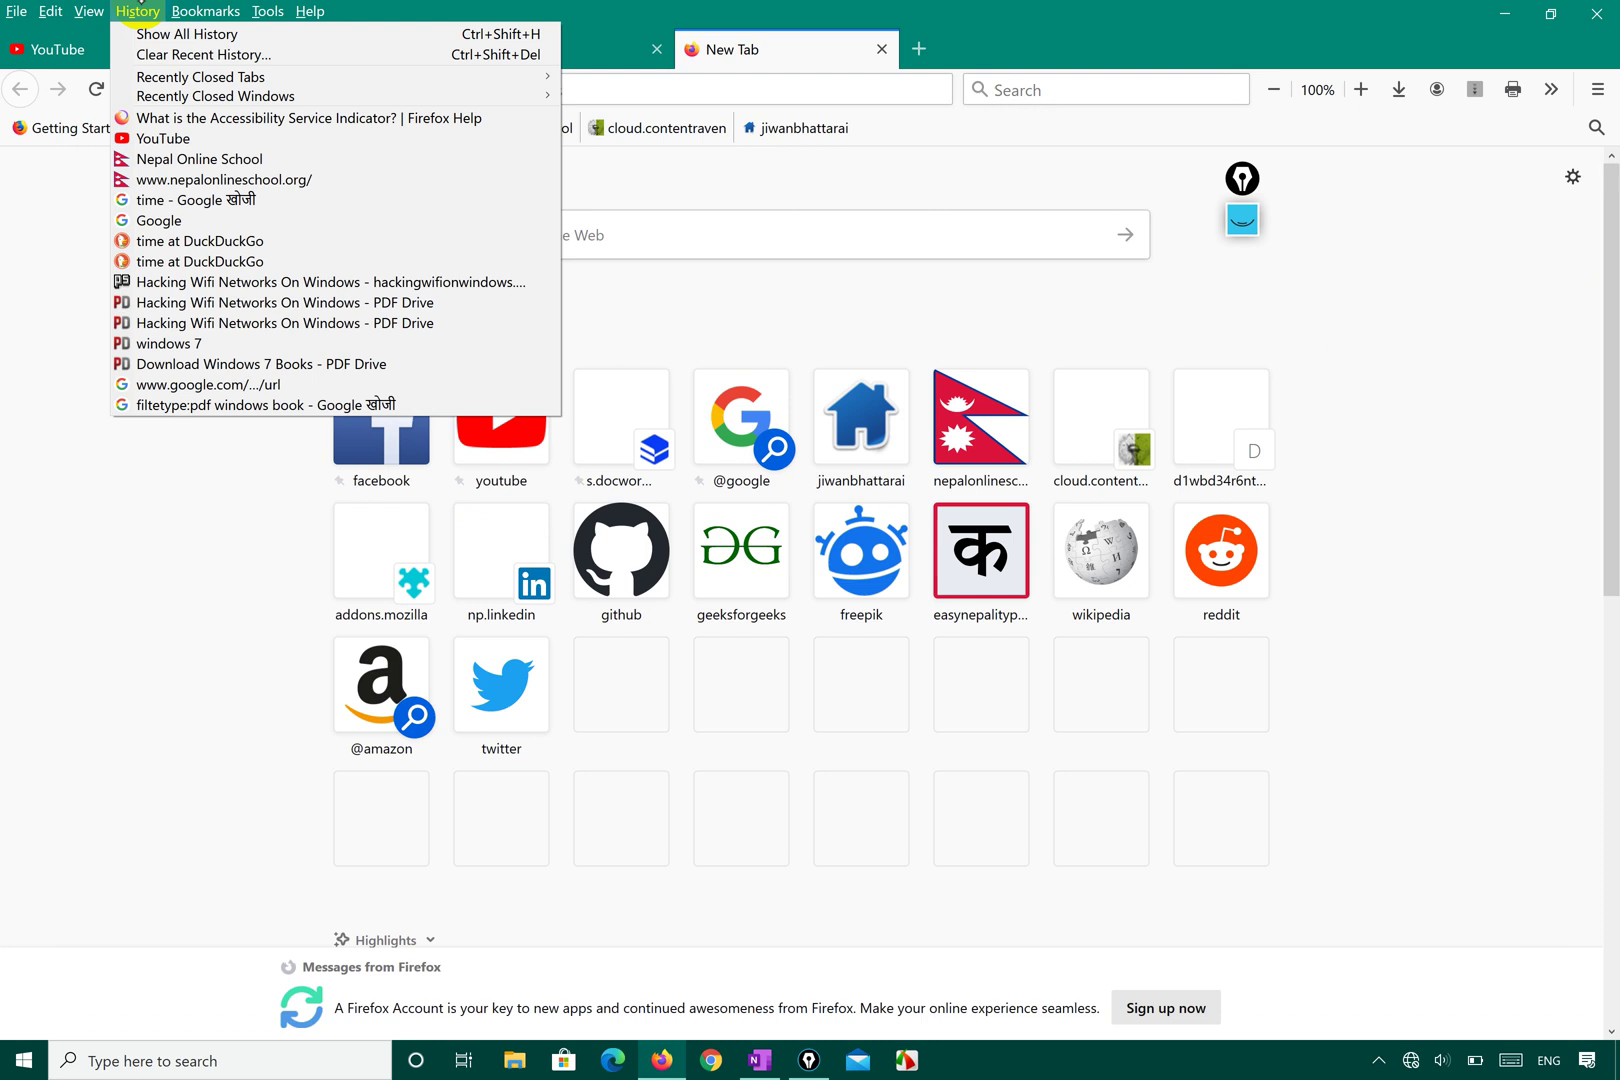
left_click(115, 580)
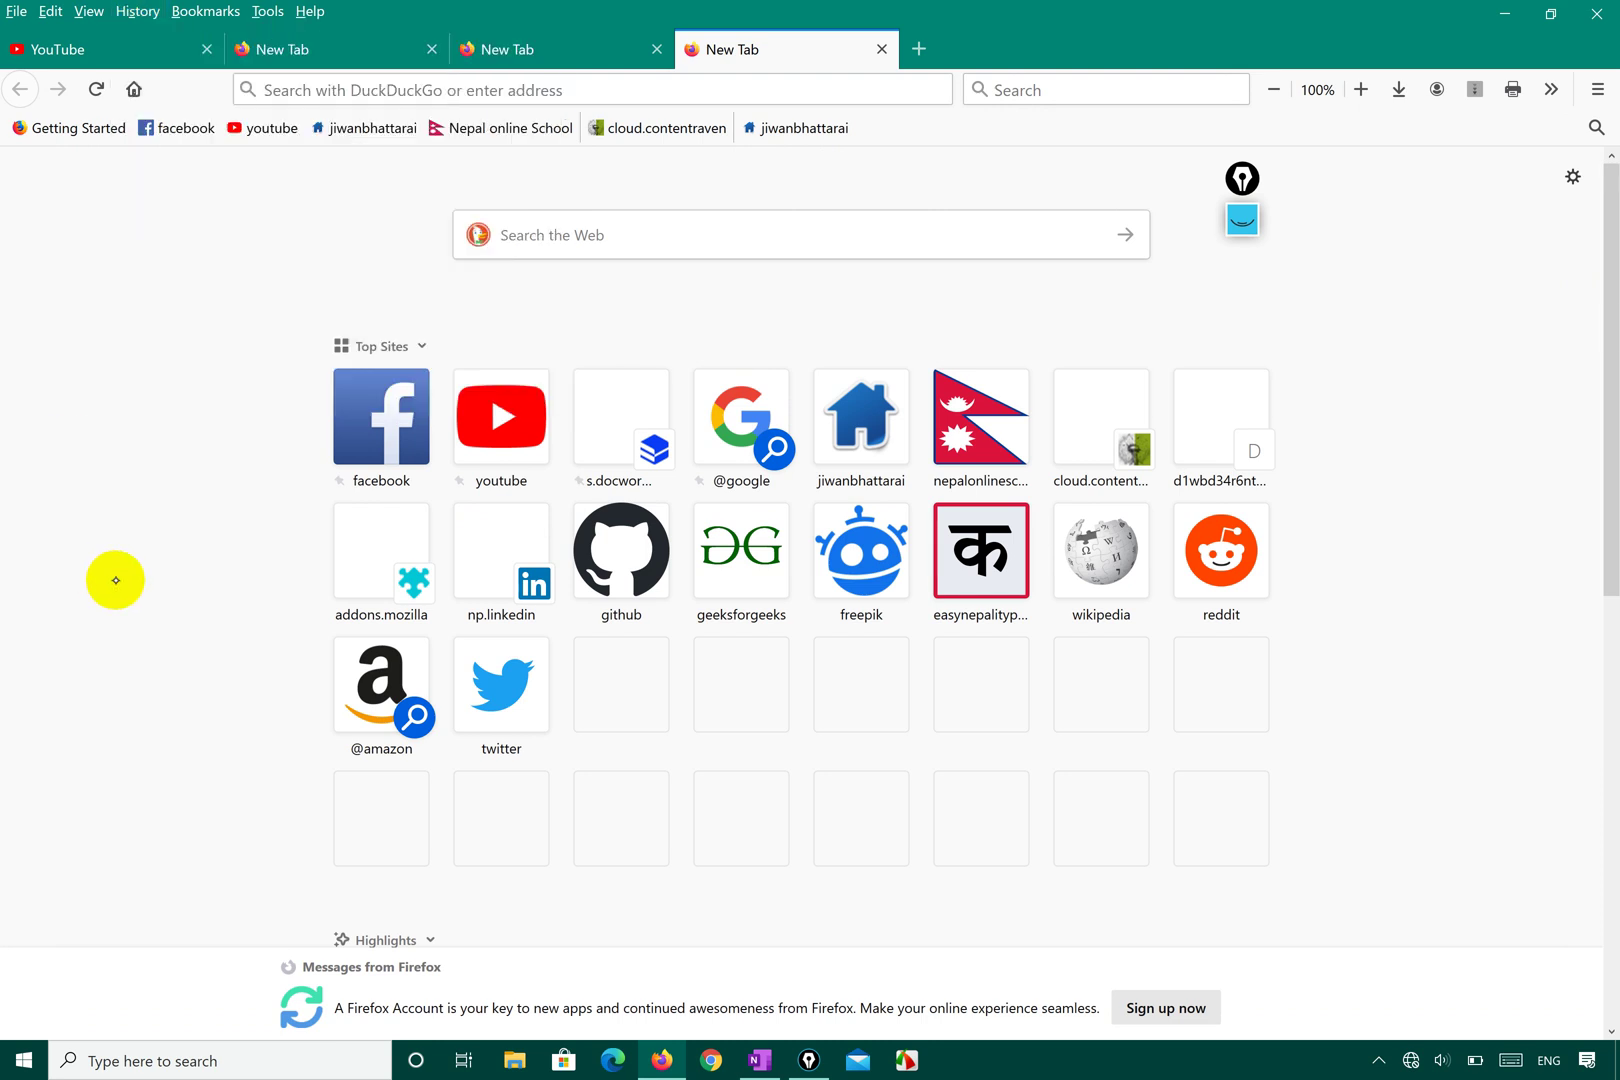
key("ctrl+h")
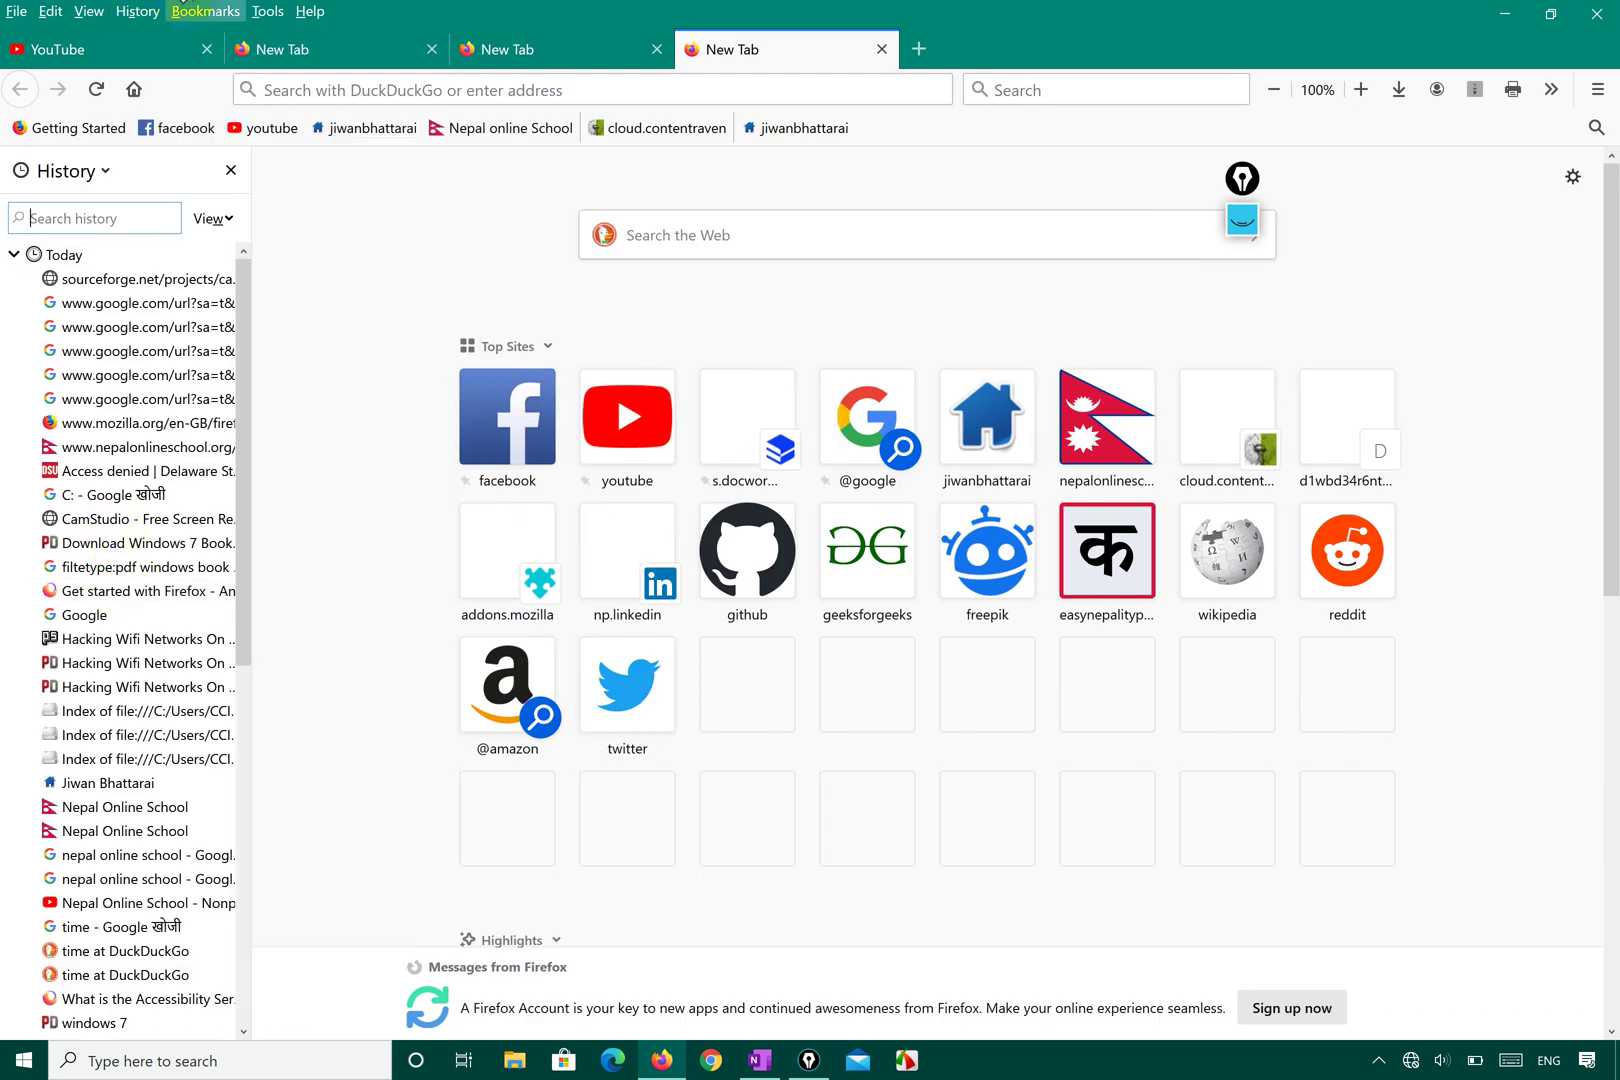
left_click(128, 8)
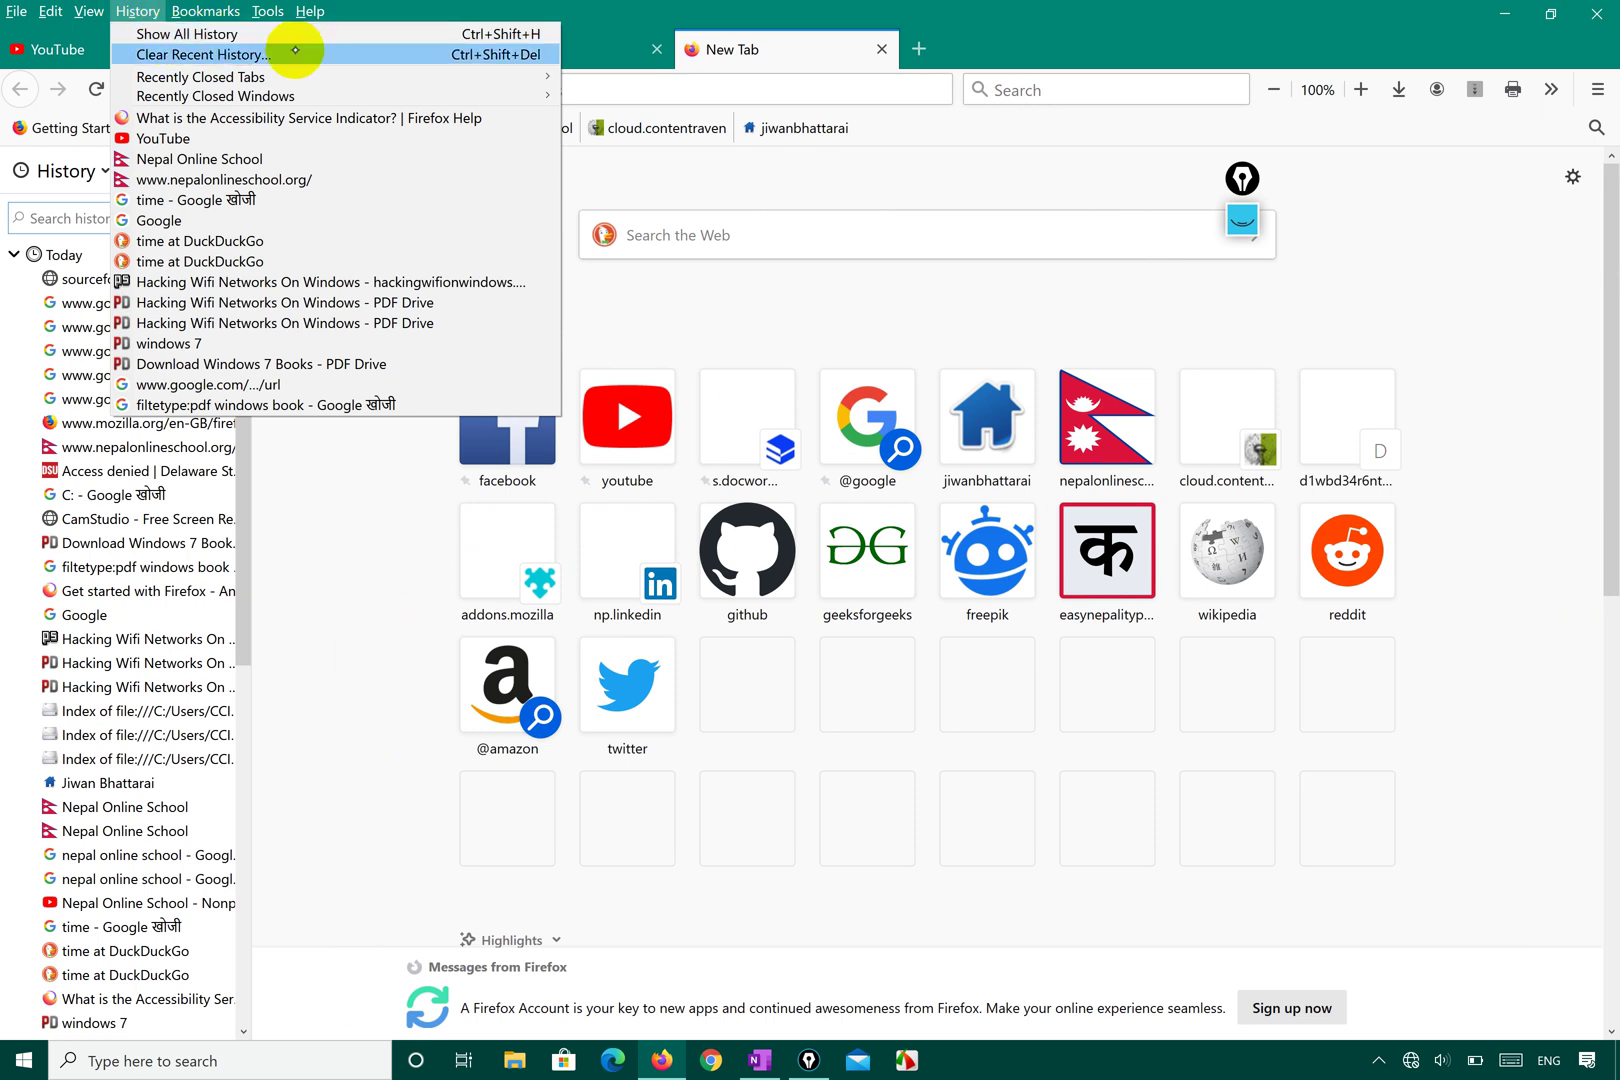
left_click(278, 586)
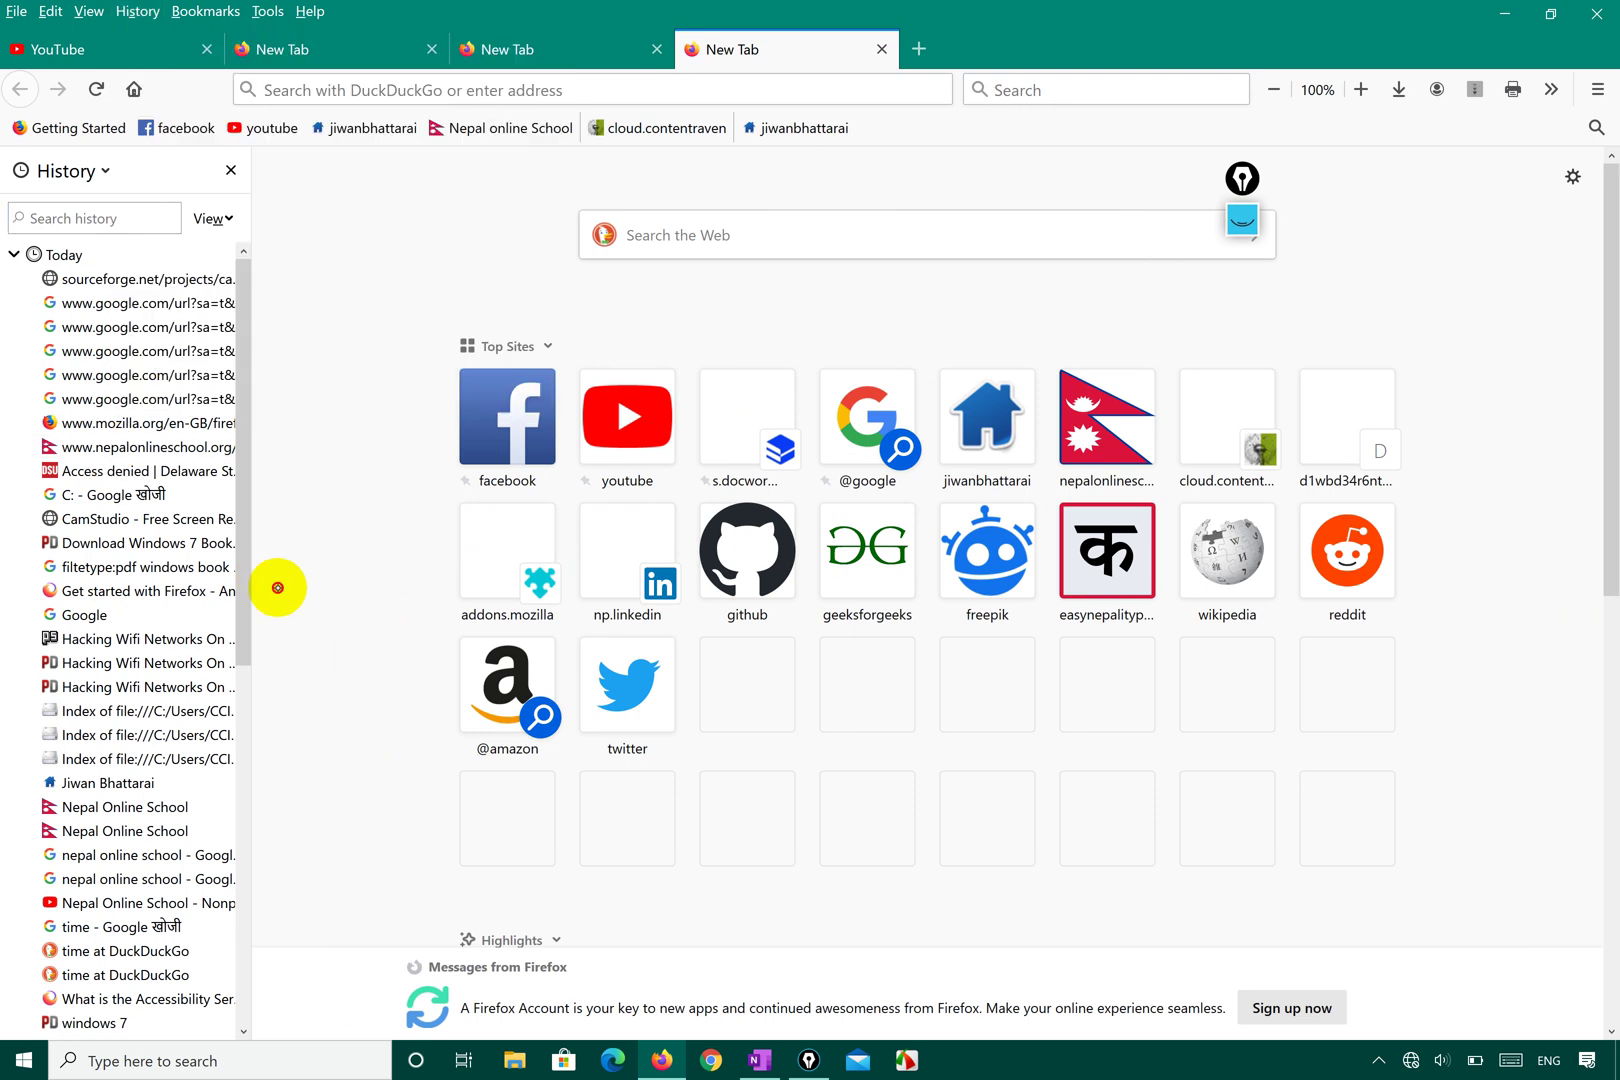
scroll(82, 735, "down", 7)
scroll(84, 741, "up", 8)
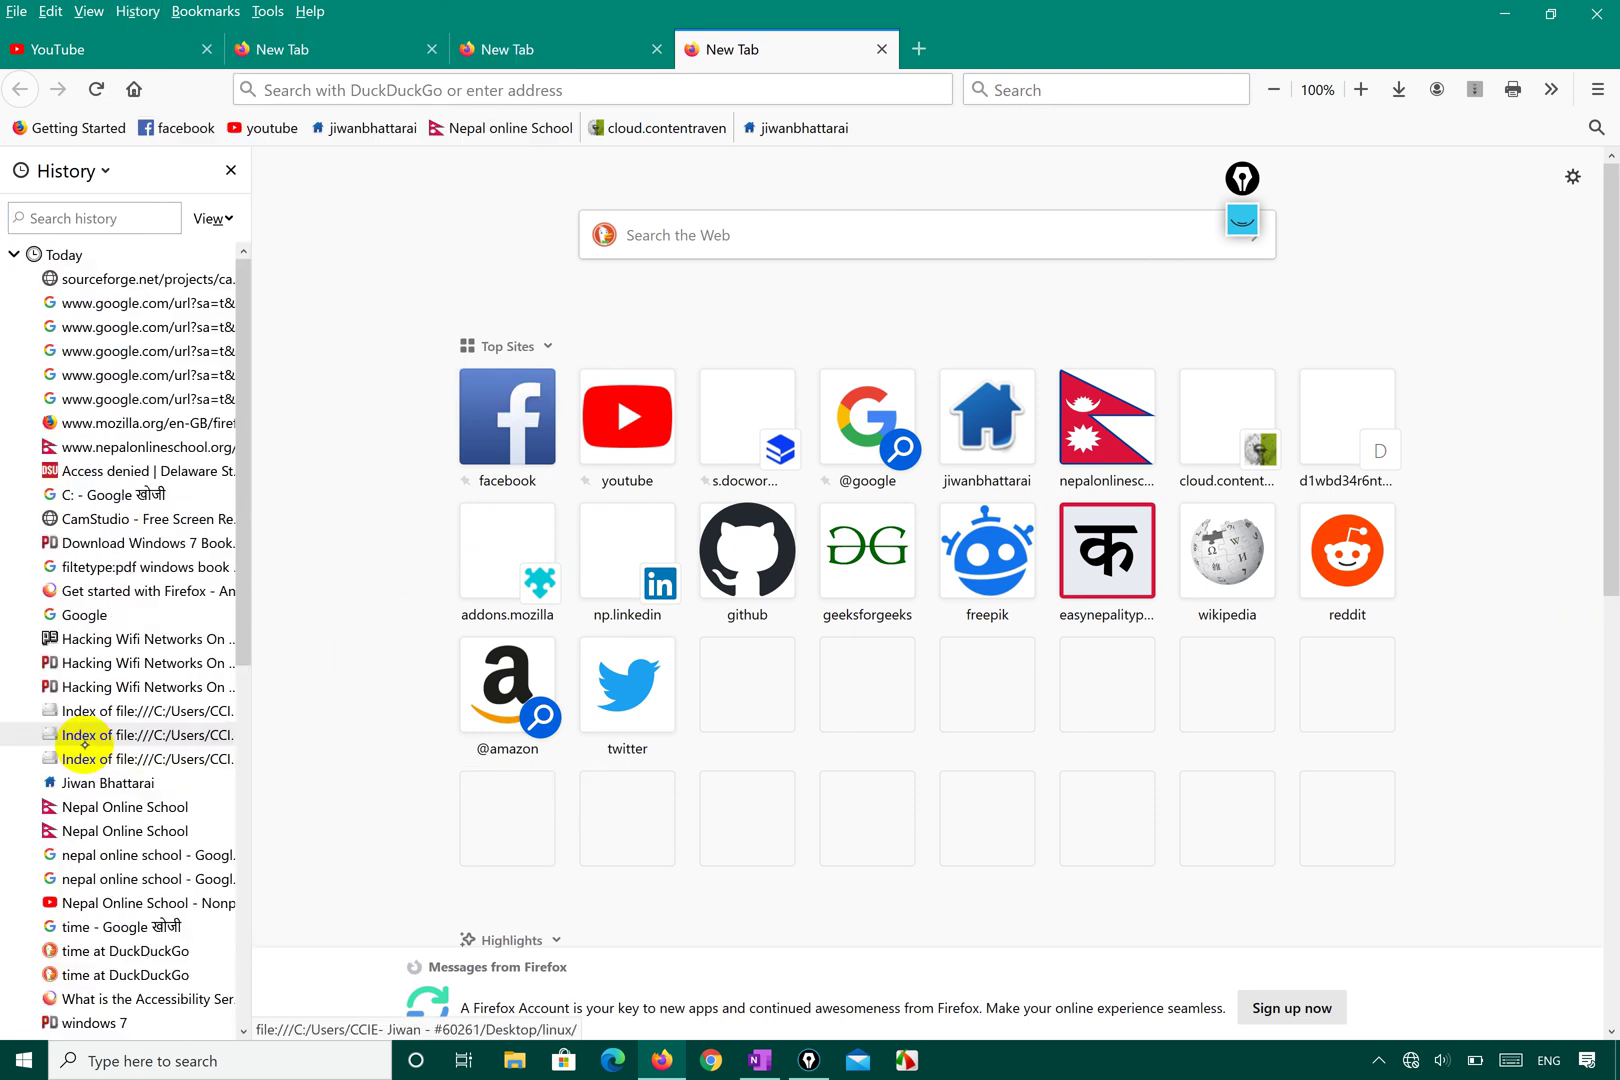
left_click(16, 254)
left_click(125, 12)
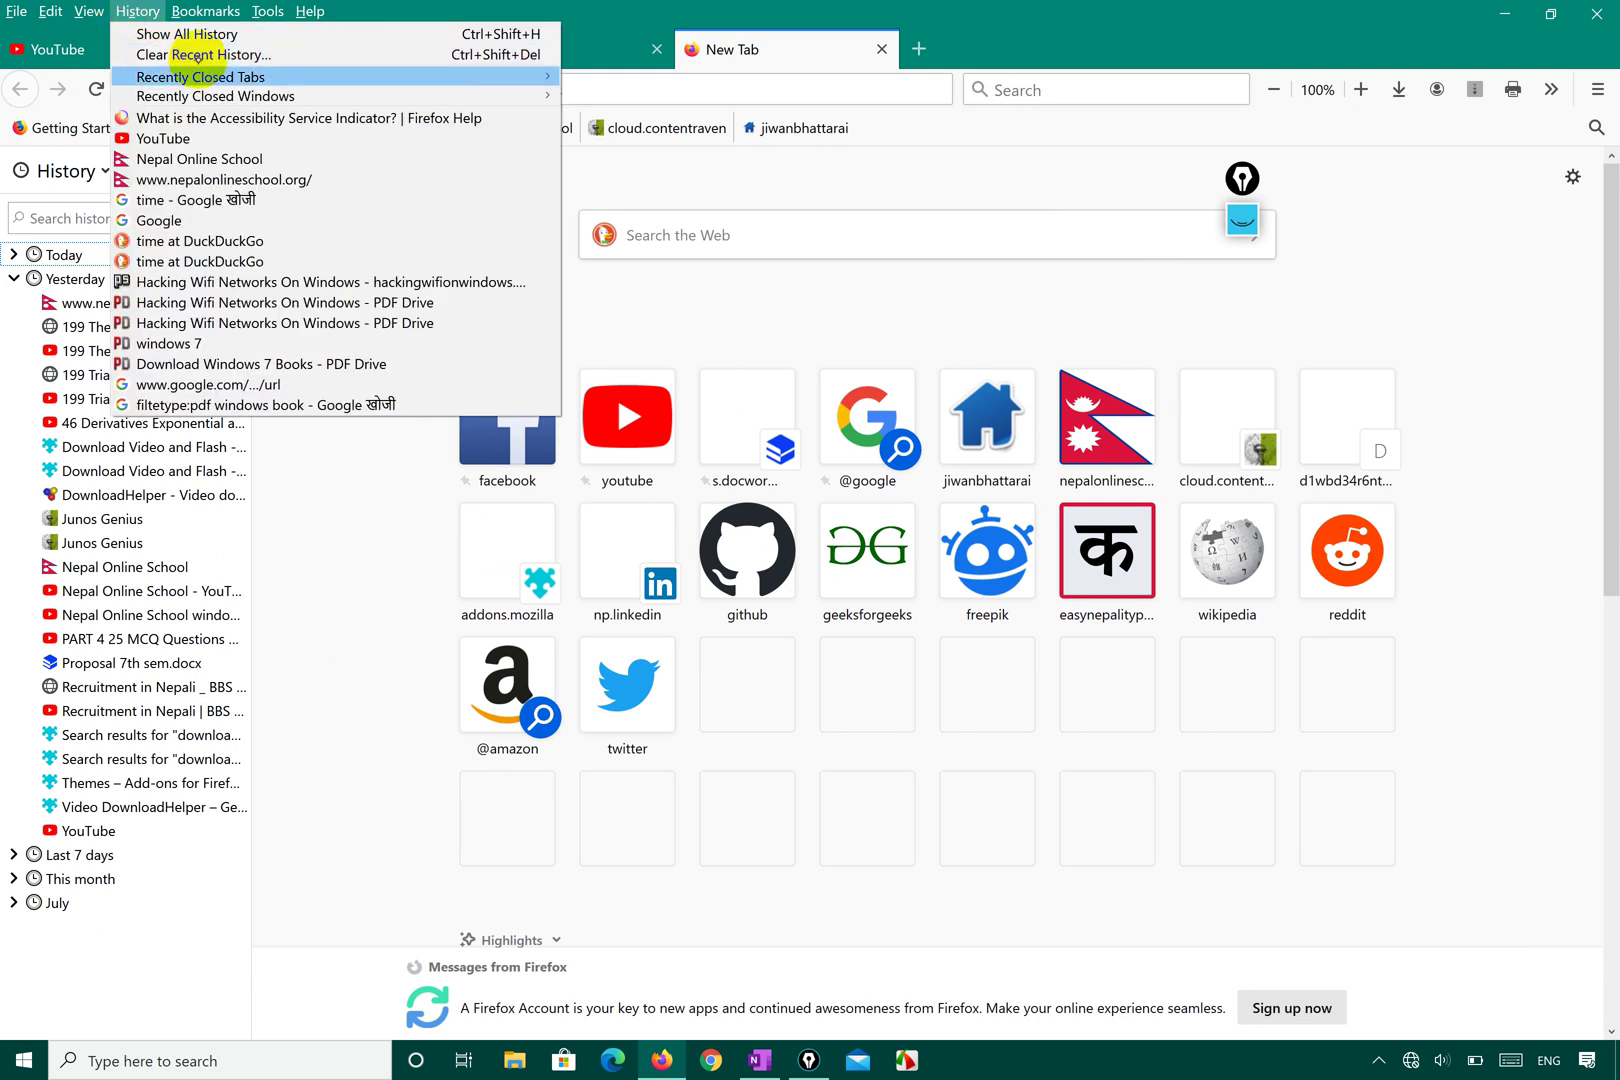
left_click(609, 192)
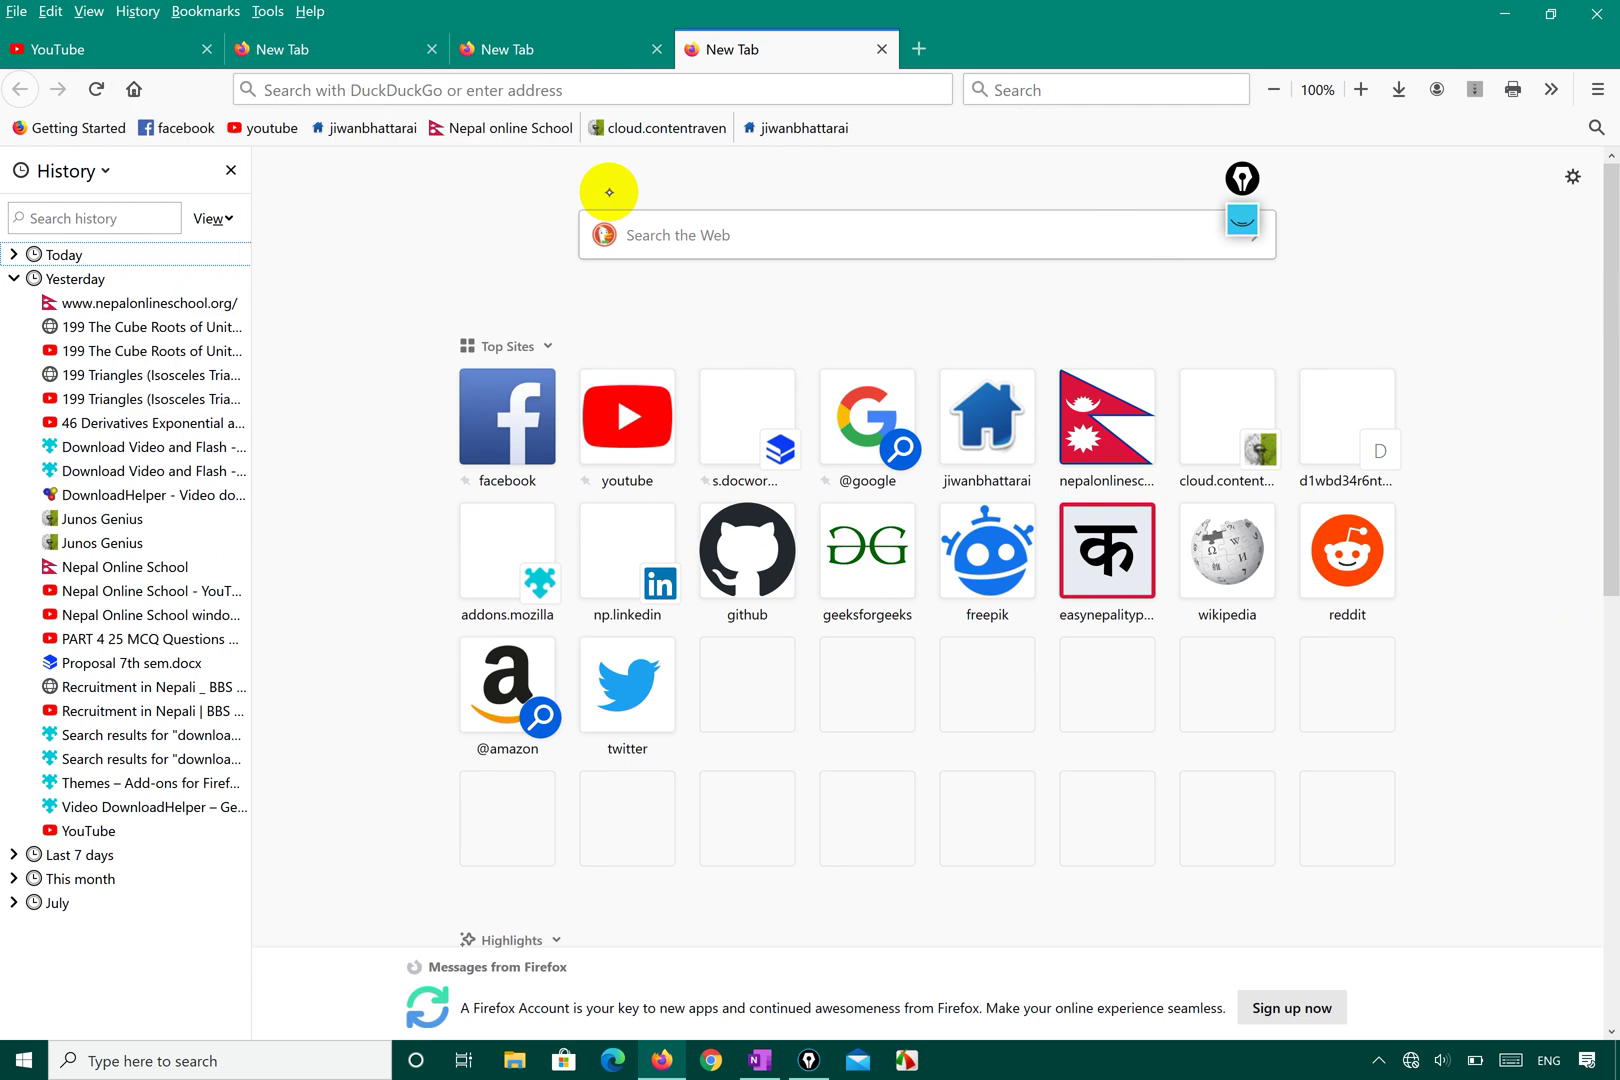
- View the full list of downloads in the Library window and close it again
left_click(1403, 88)
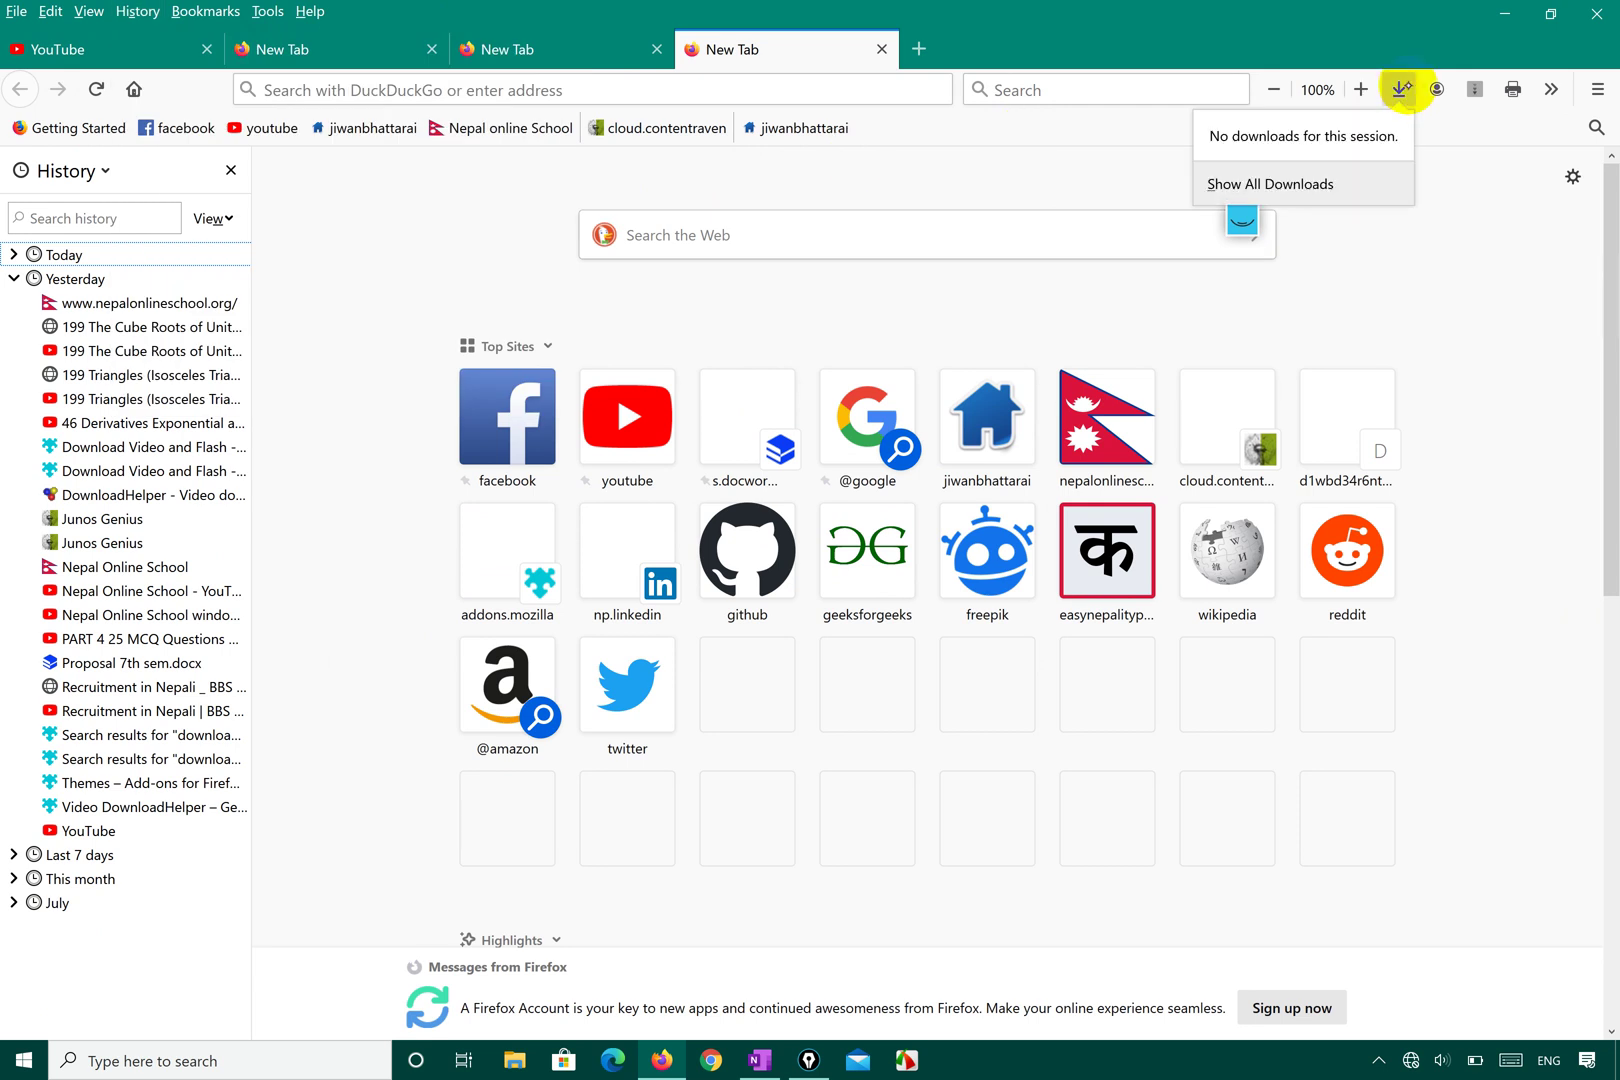
left_click(1403, 294)
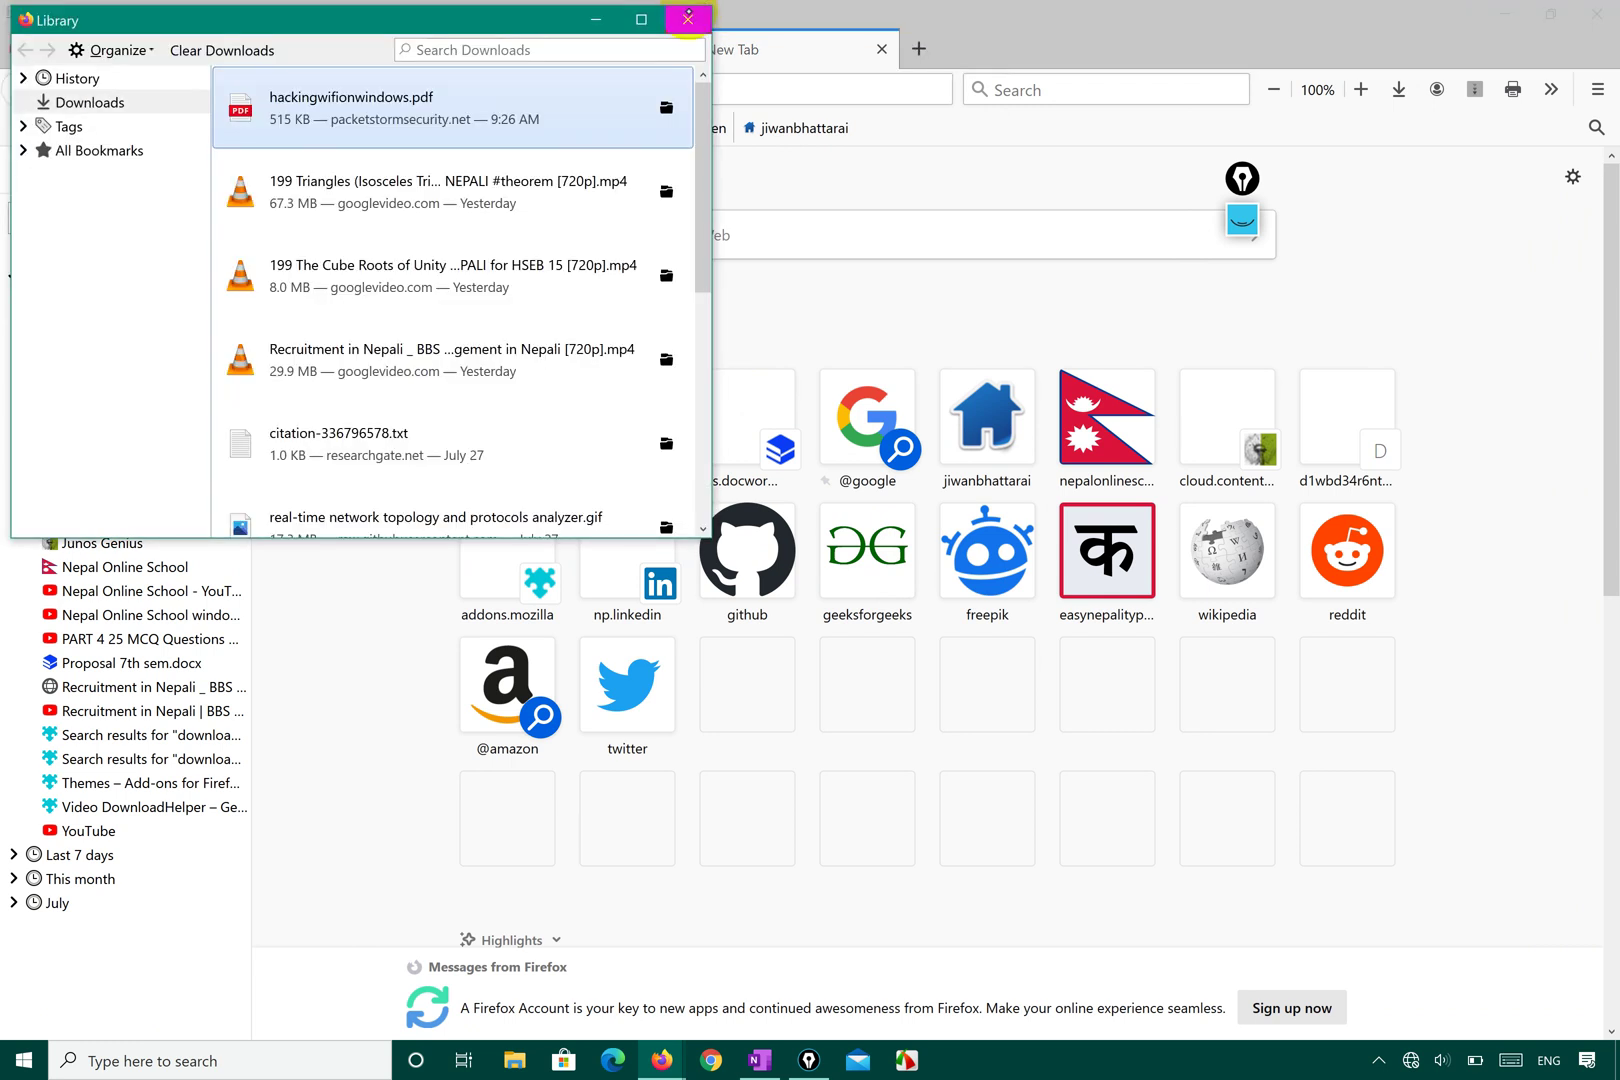
left_click(686, 16)
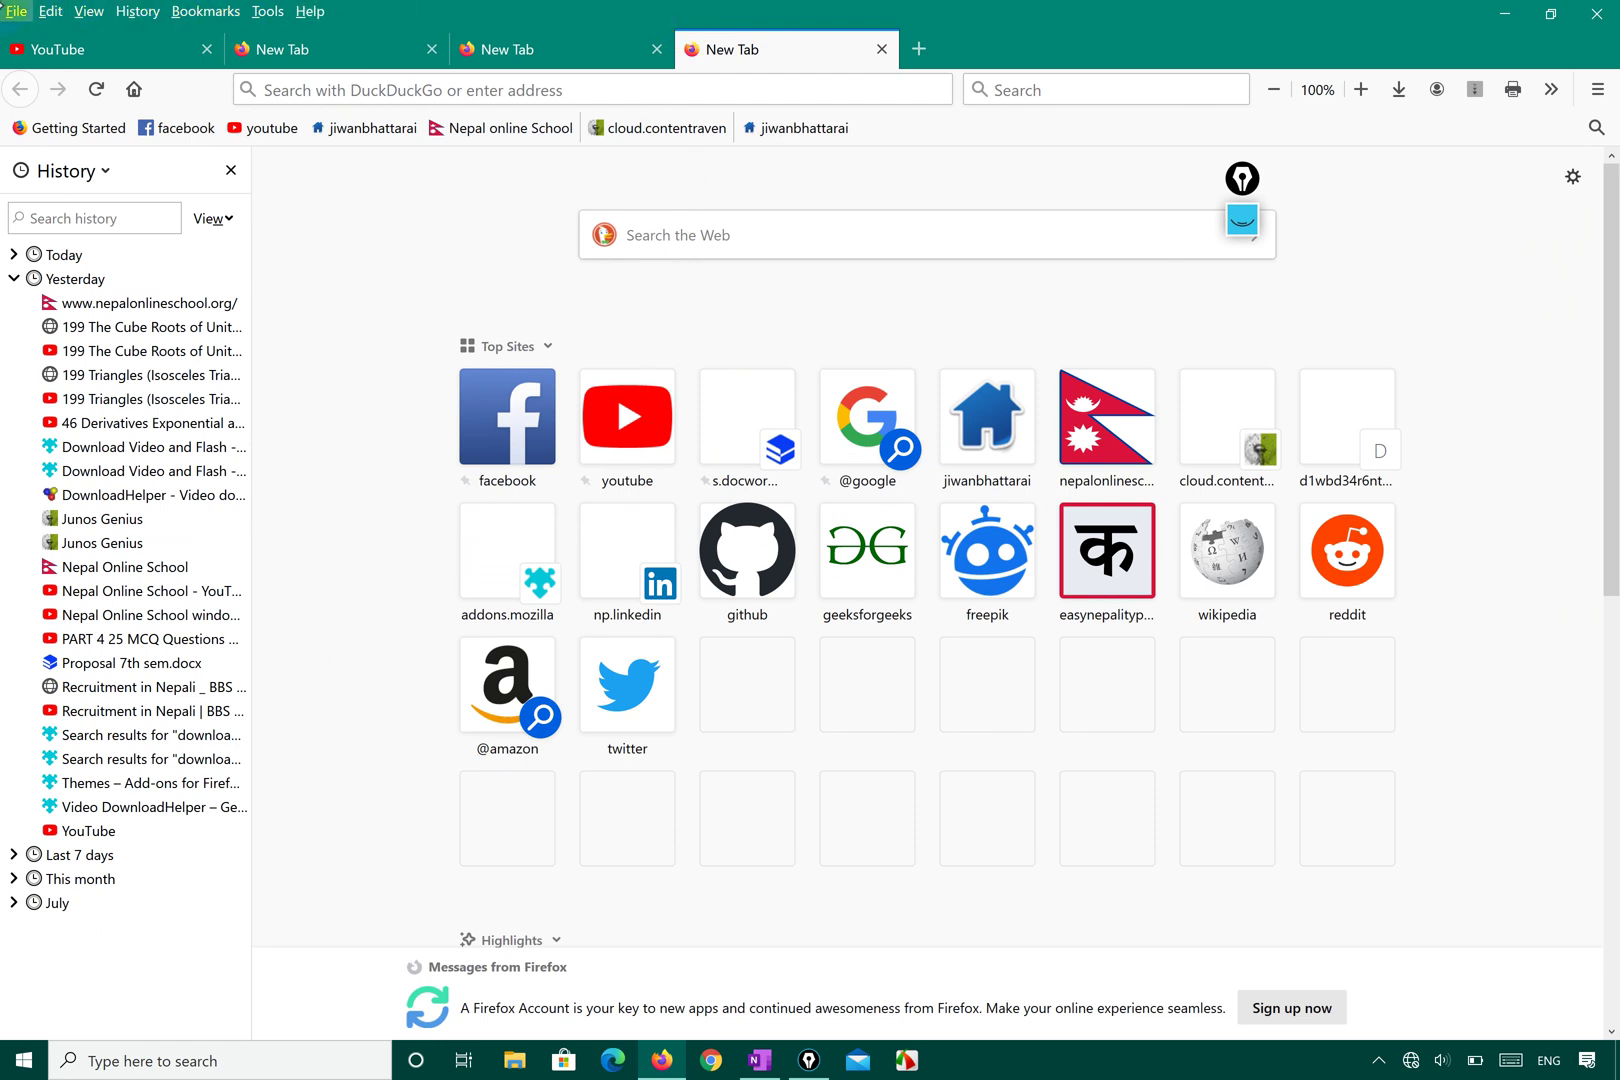
- Look through the commands offered under File, Edit, View, History, Bookmarks and Tools without running any of them
left_click(10, 14)
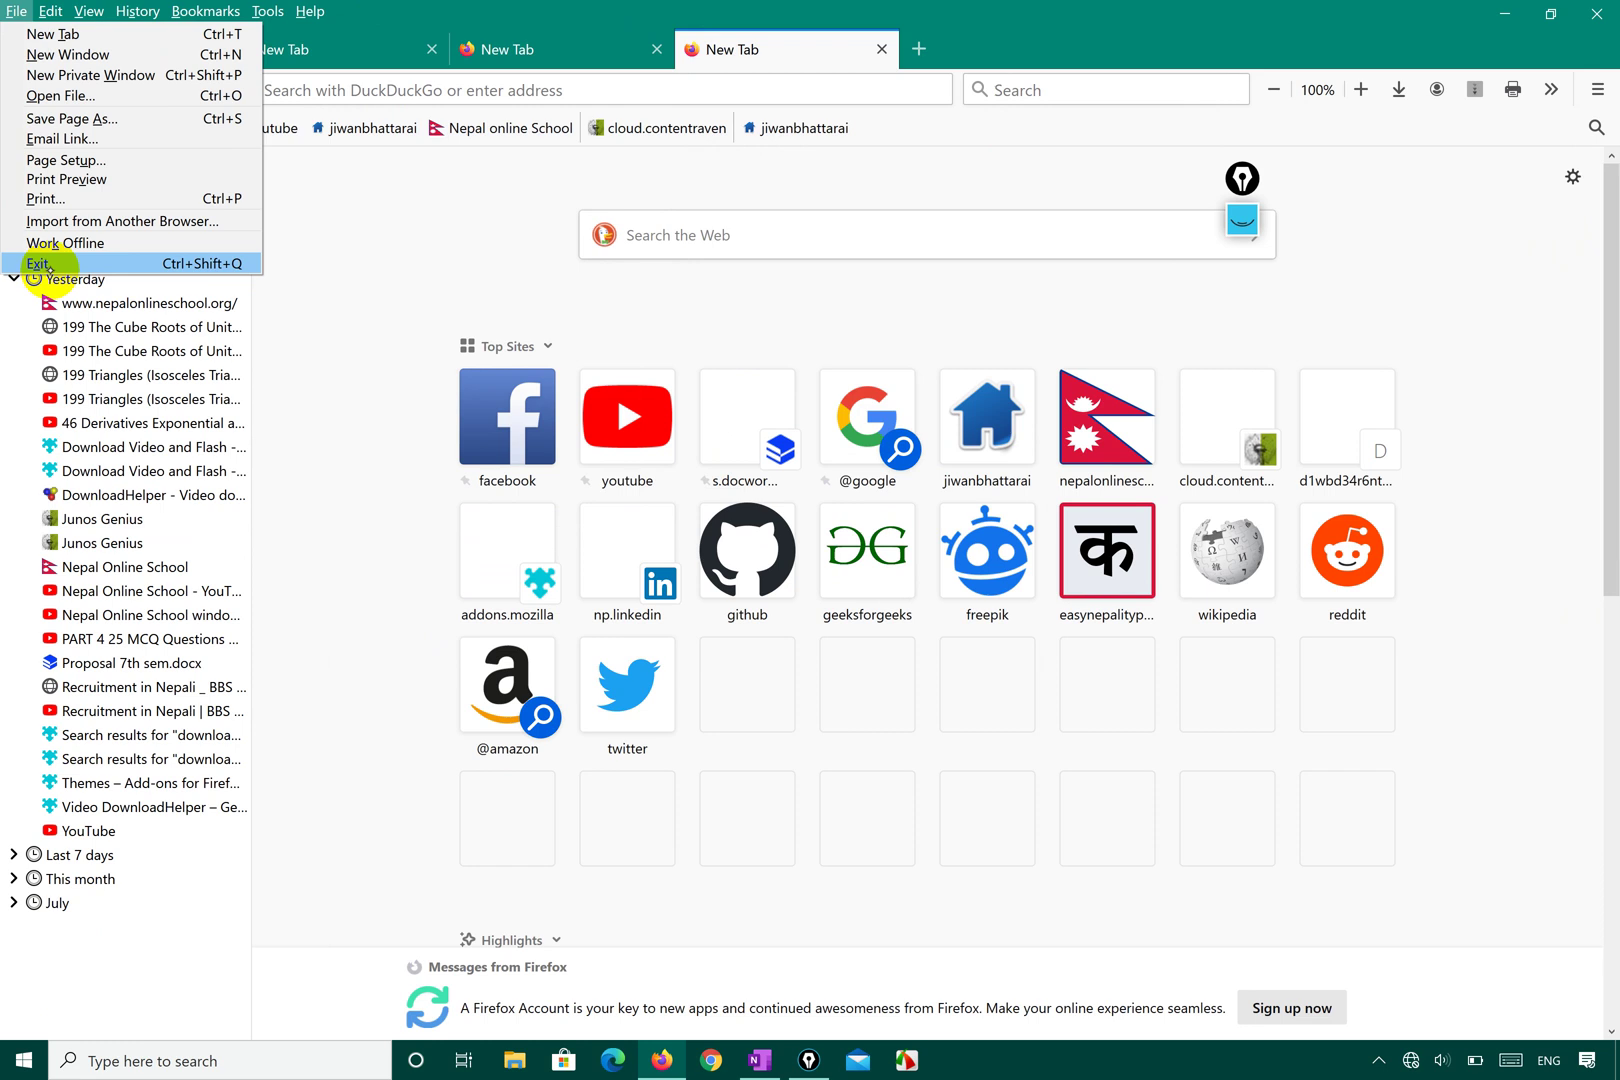
left_click(50, 10)
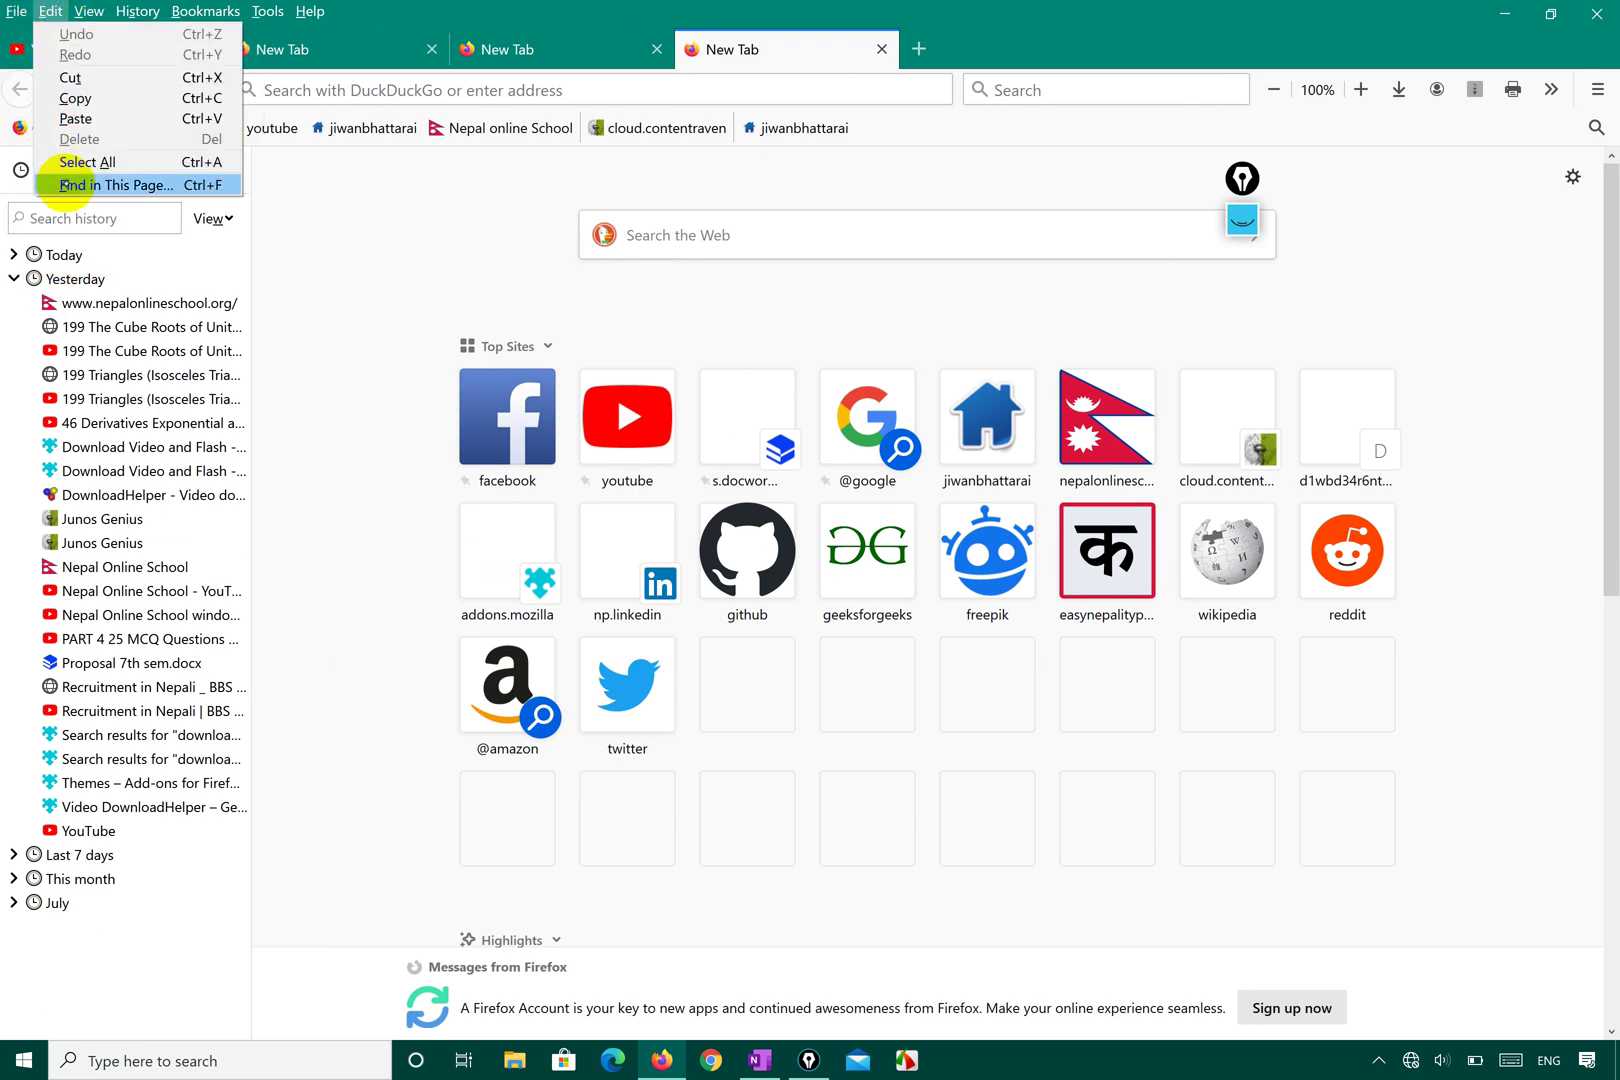
left_click(90, 11)
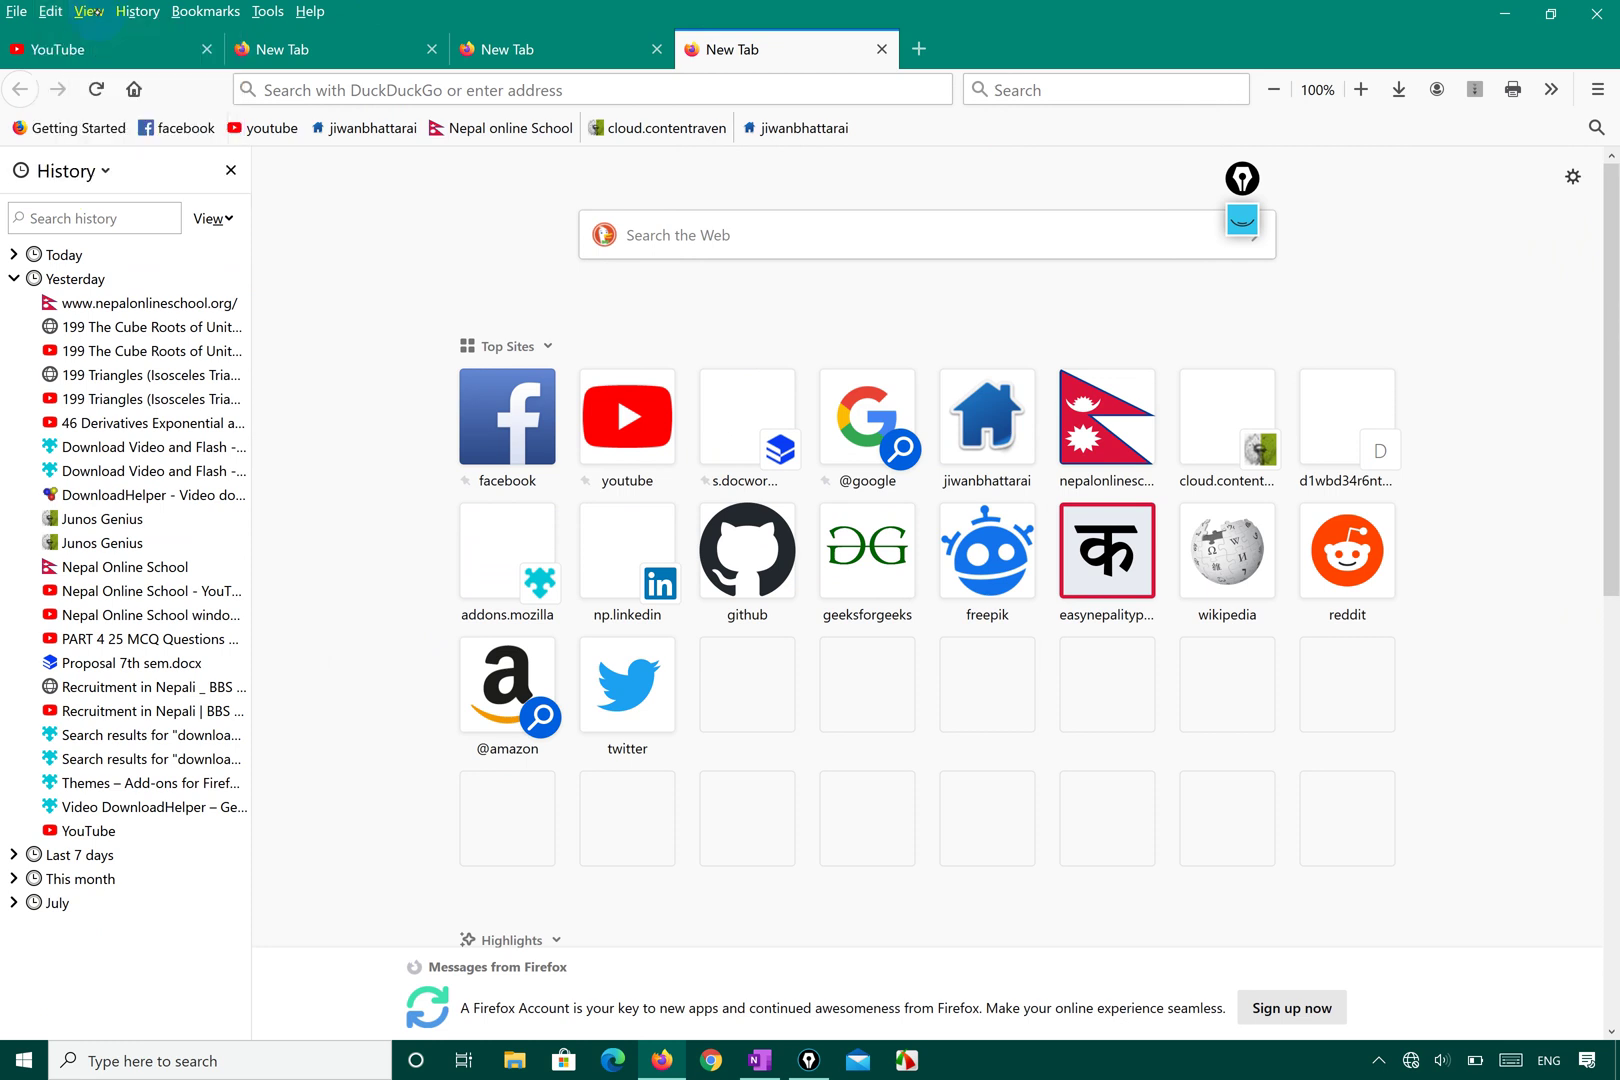
left_click(92, 12)
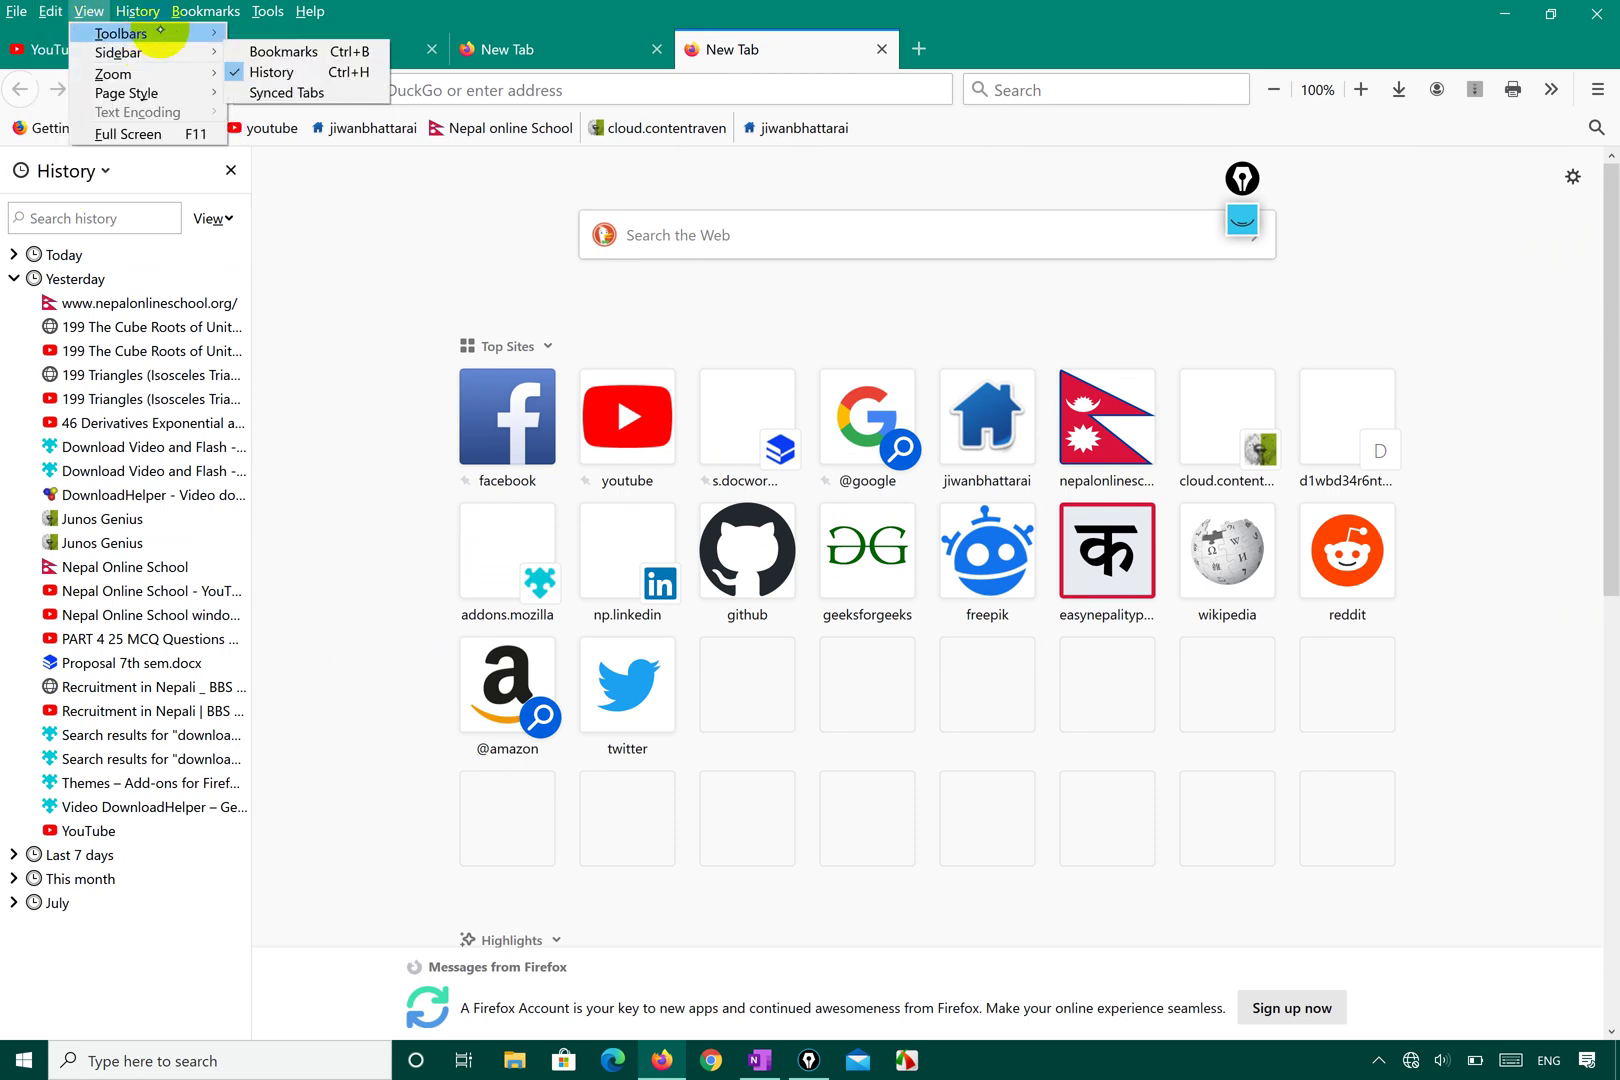
mouse_move(160, 30)
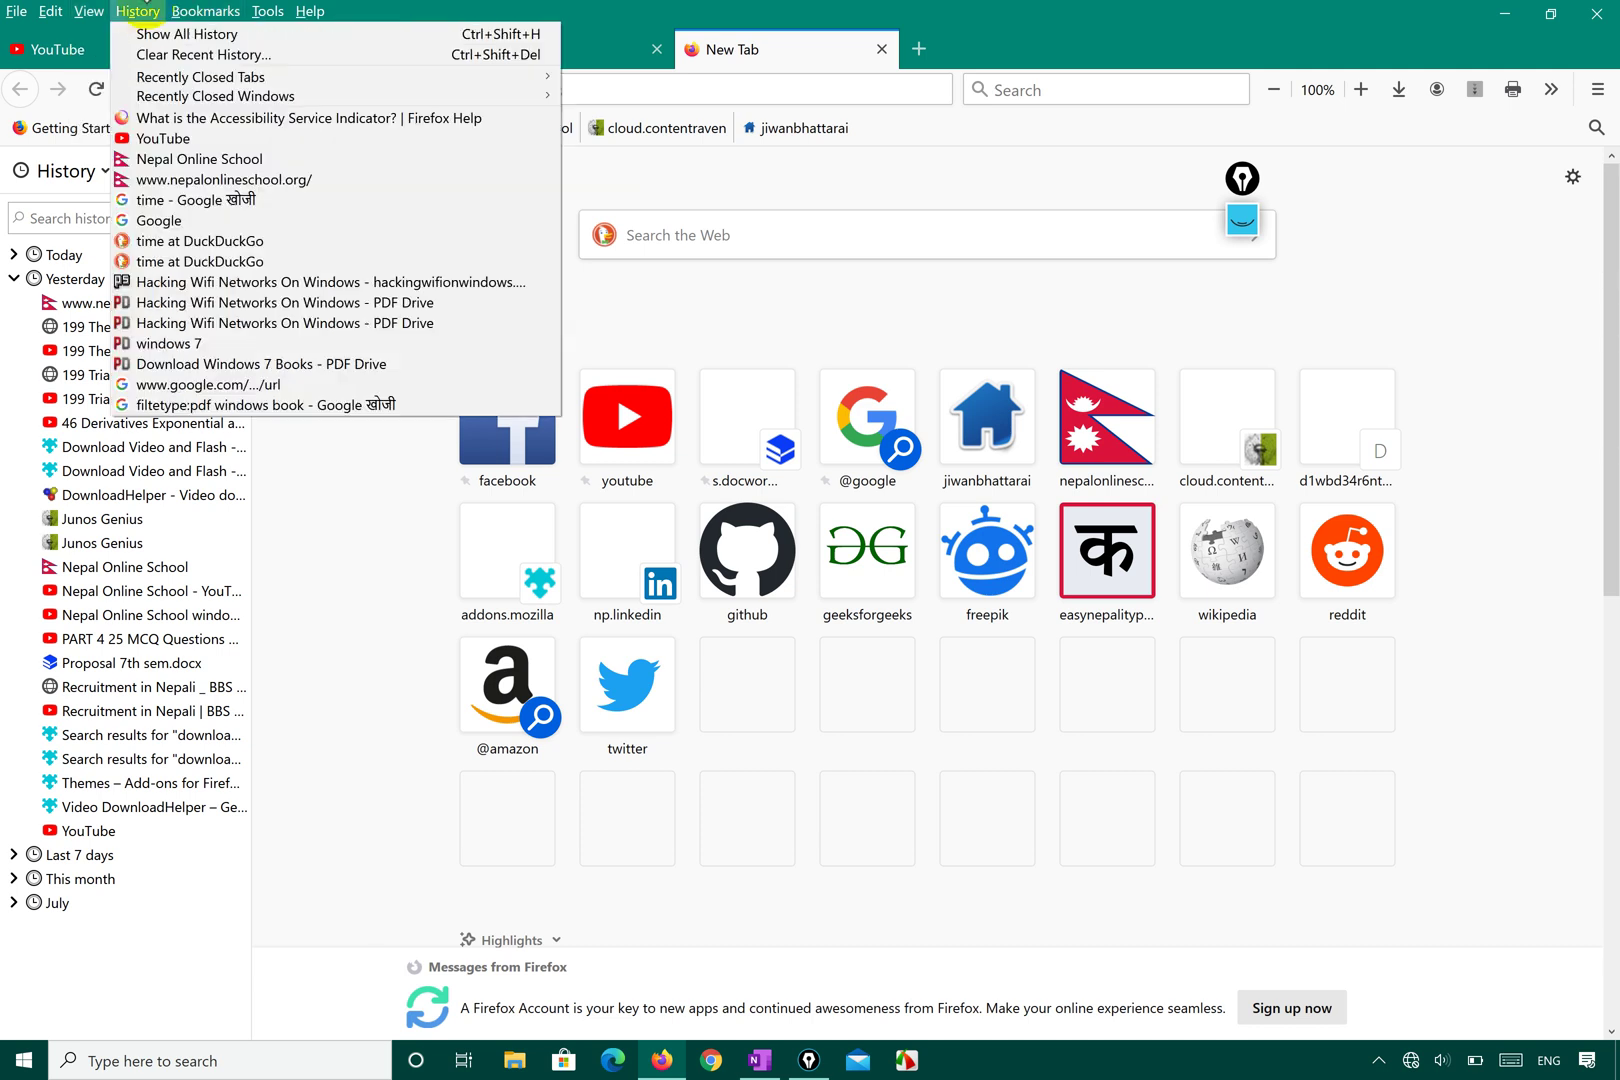
mouse_move(200, 11)
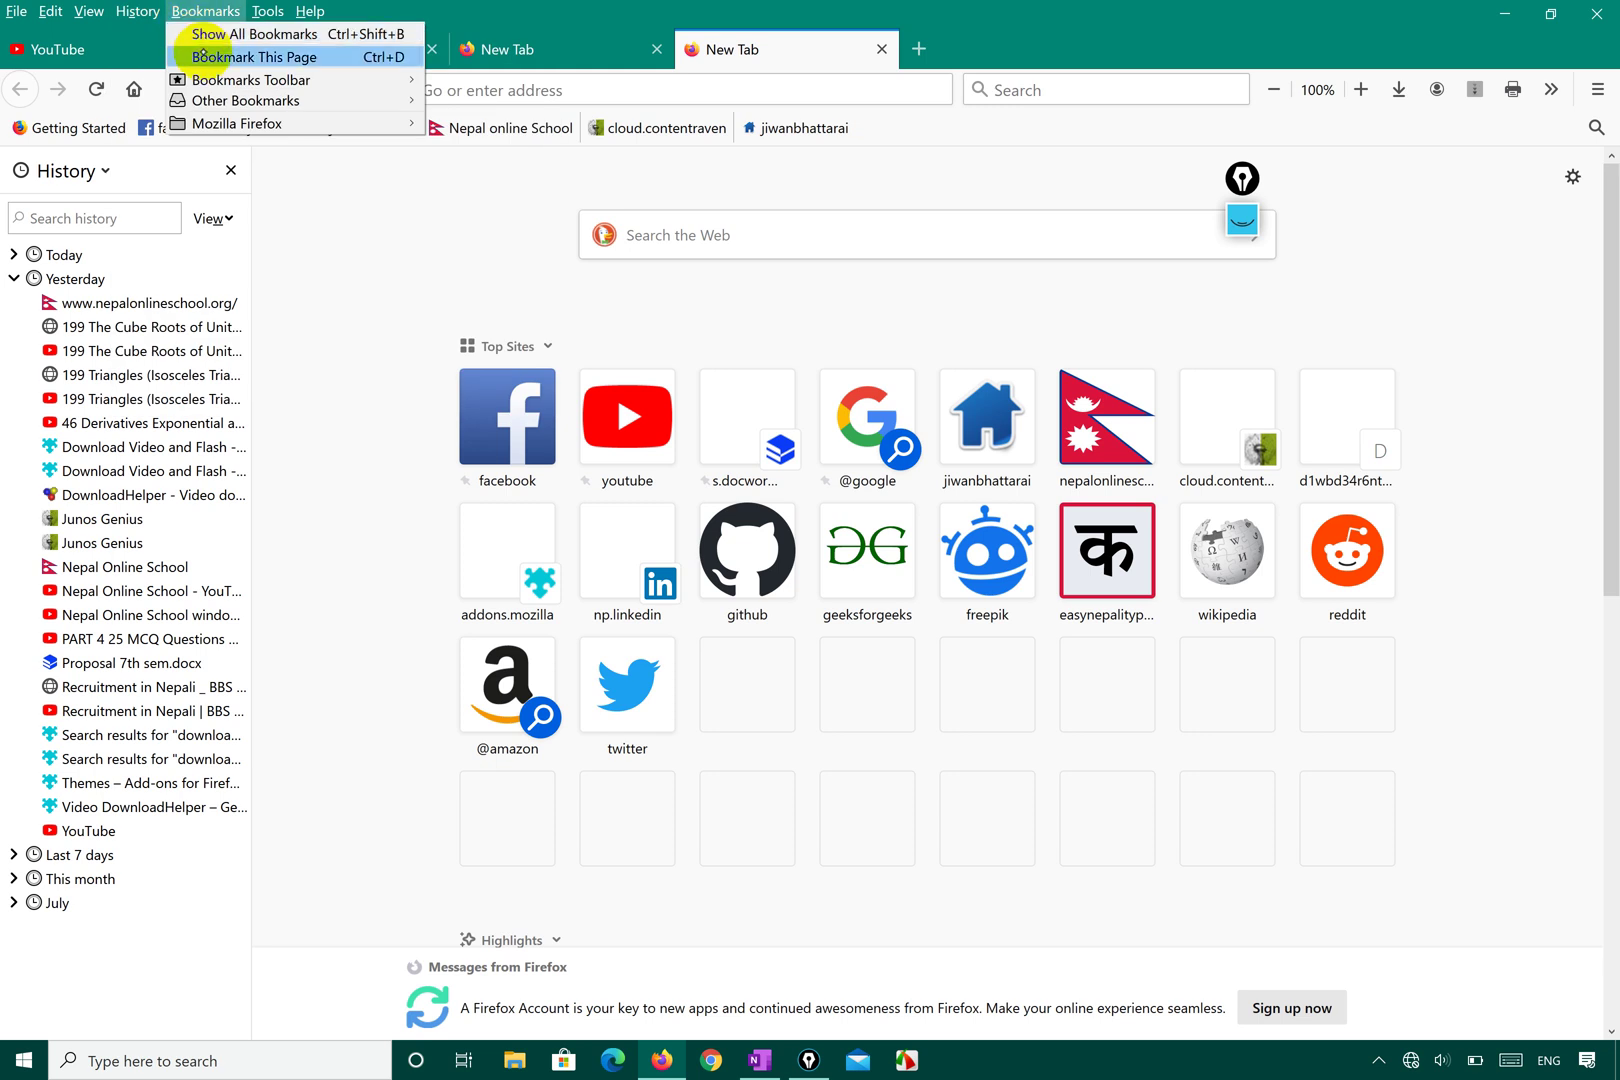
mouse_move(257, 12)
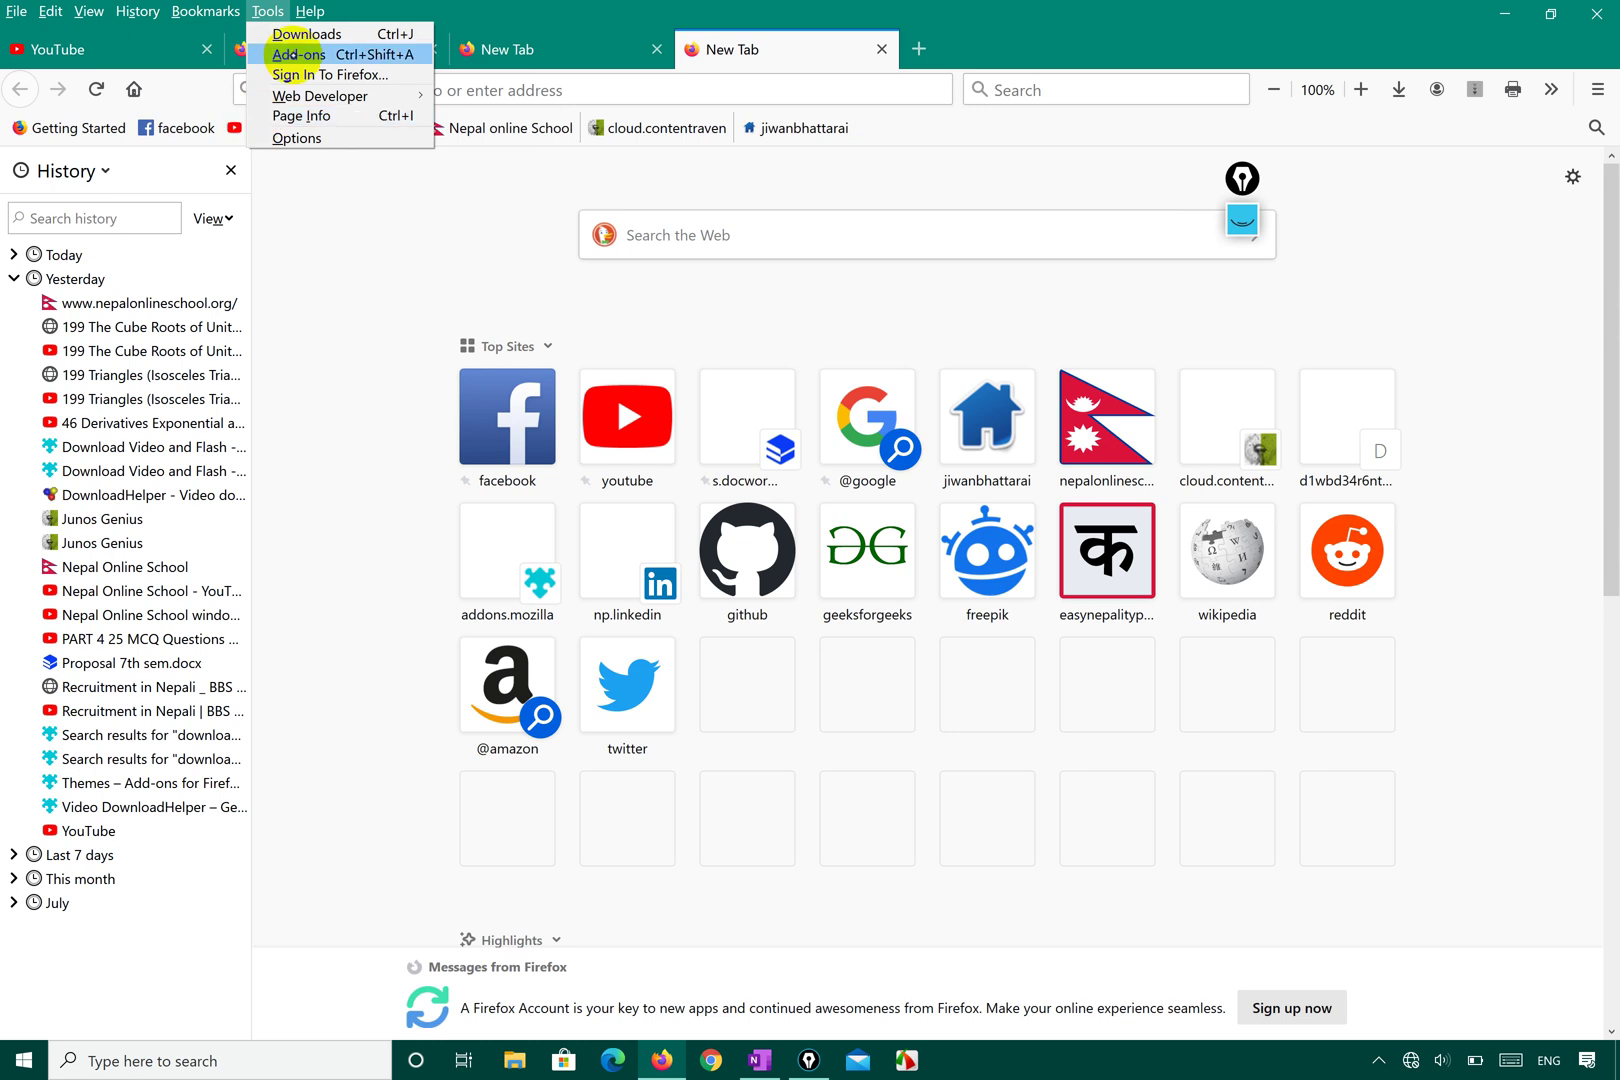
left_click(287, 248)
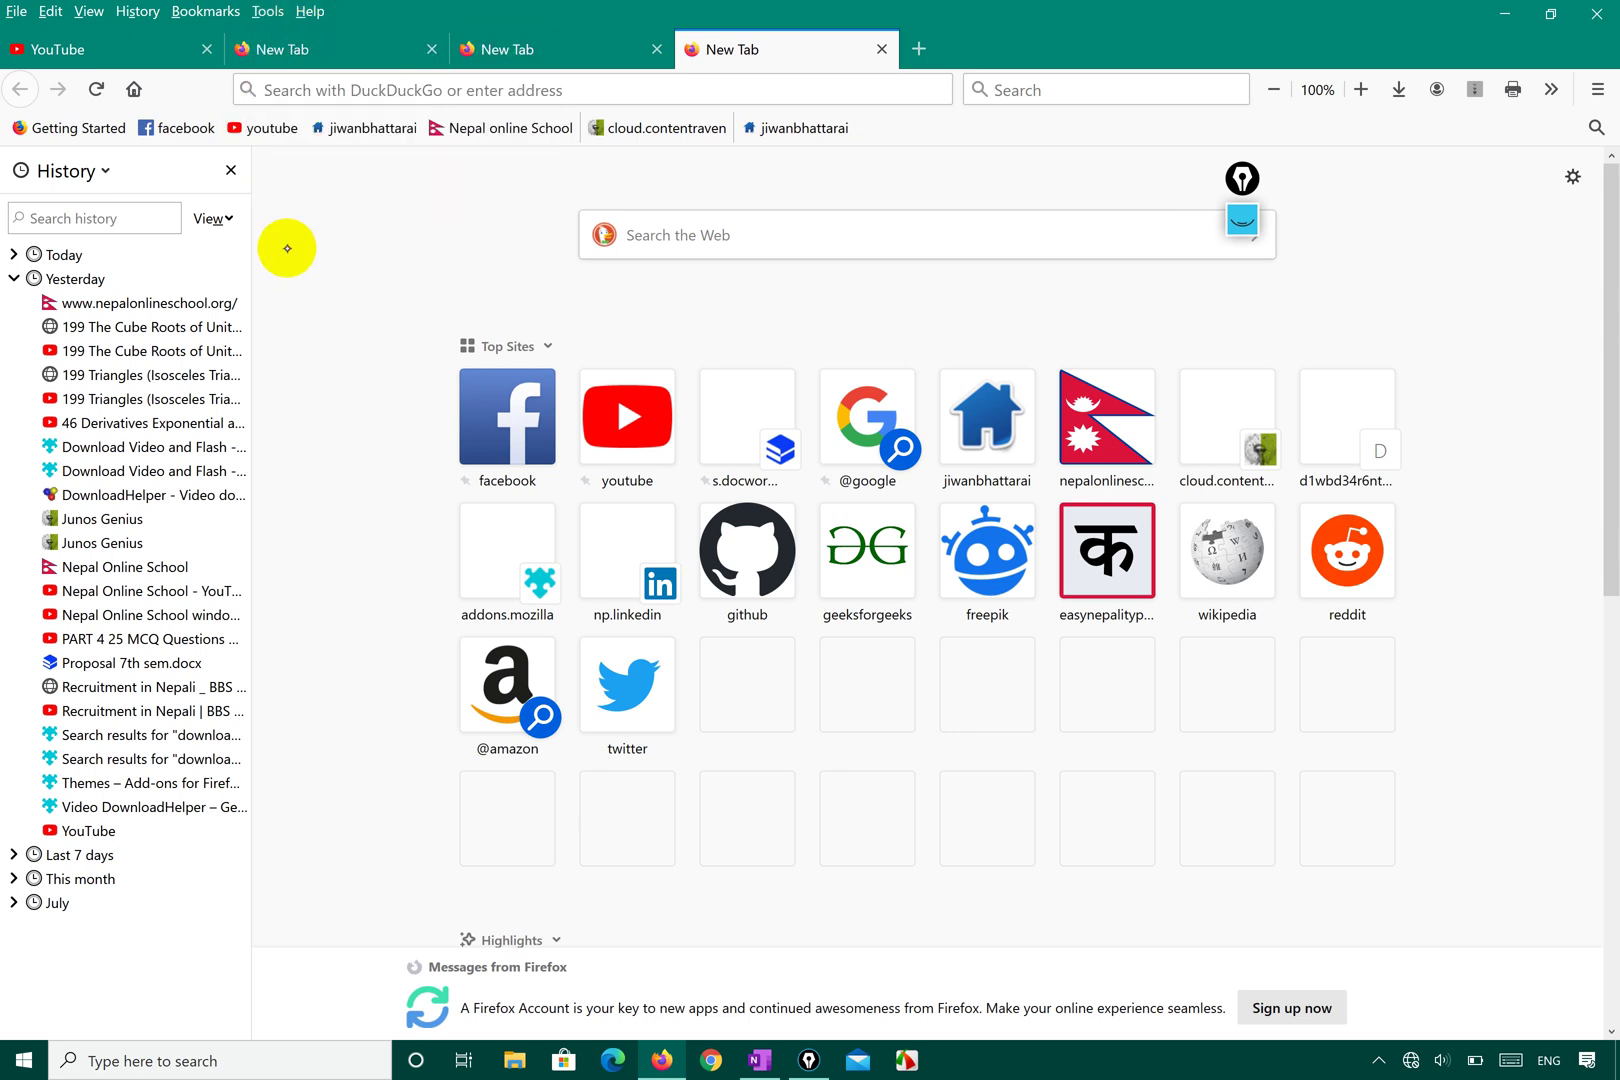